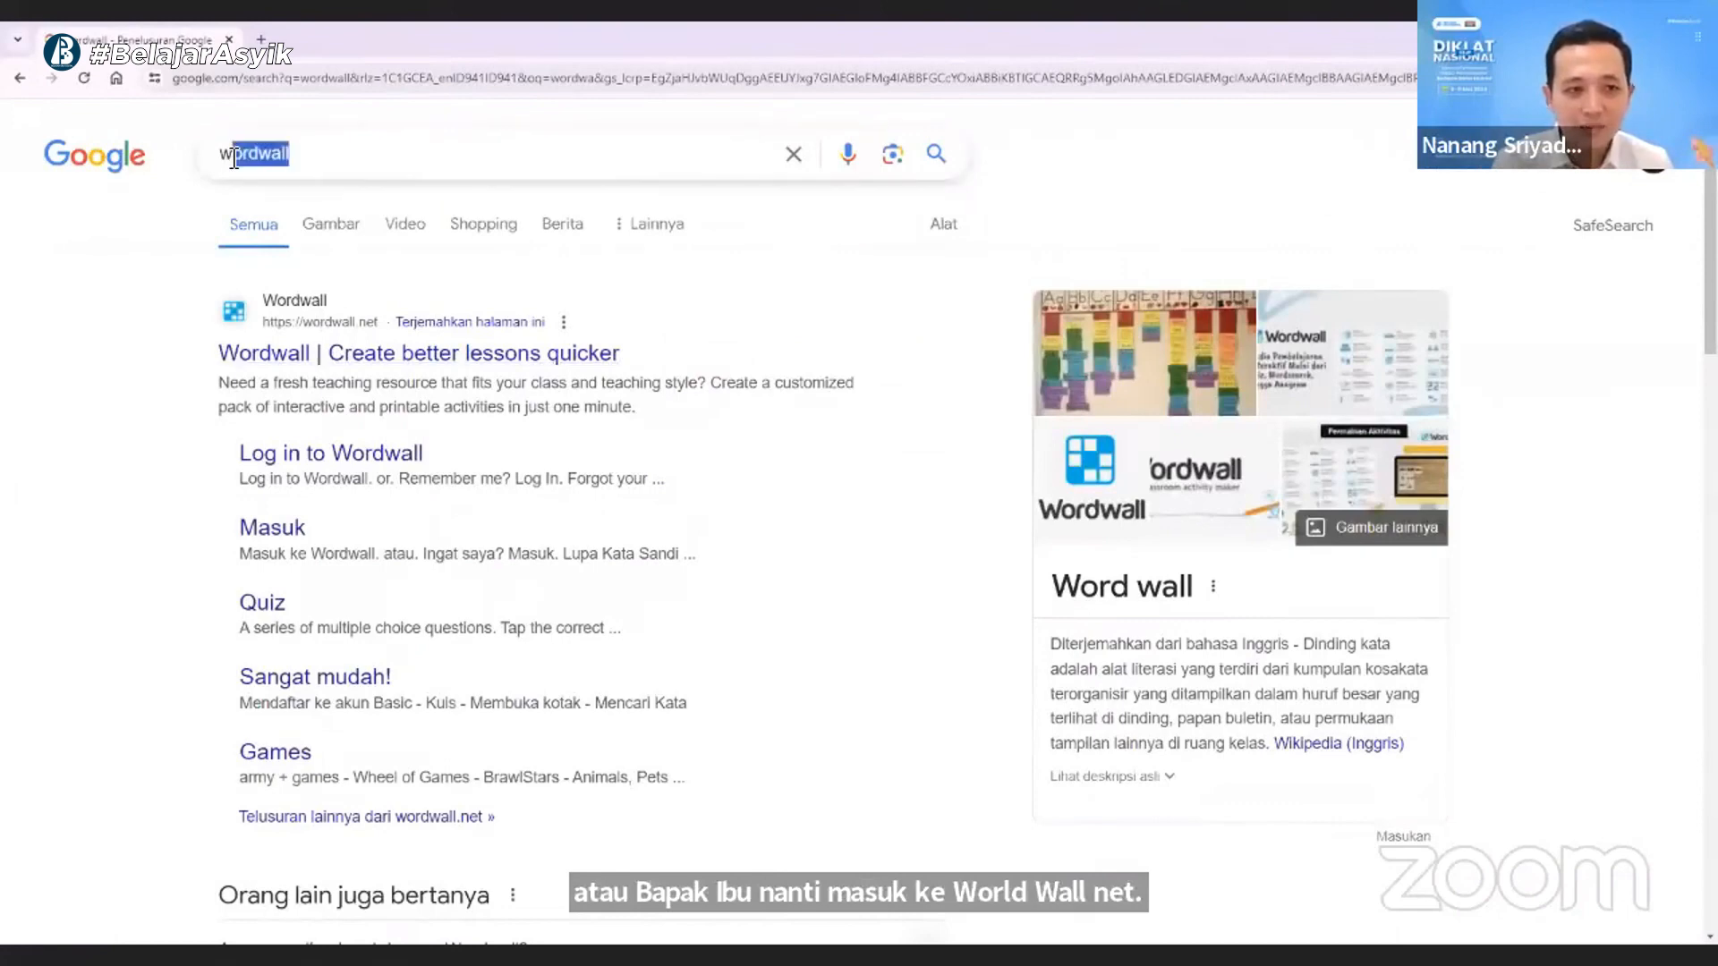
# - Open the Wordwall website, wordwall.net, from the Google search results for "wordwall"
pyautogui.click(73, 575)
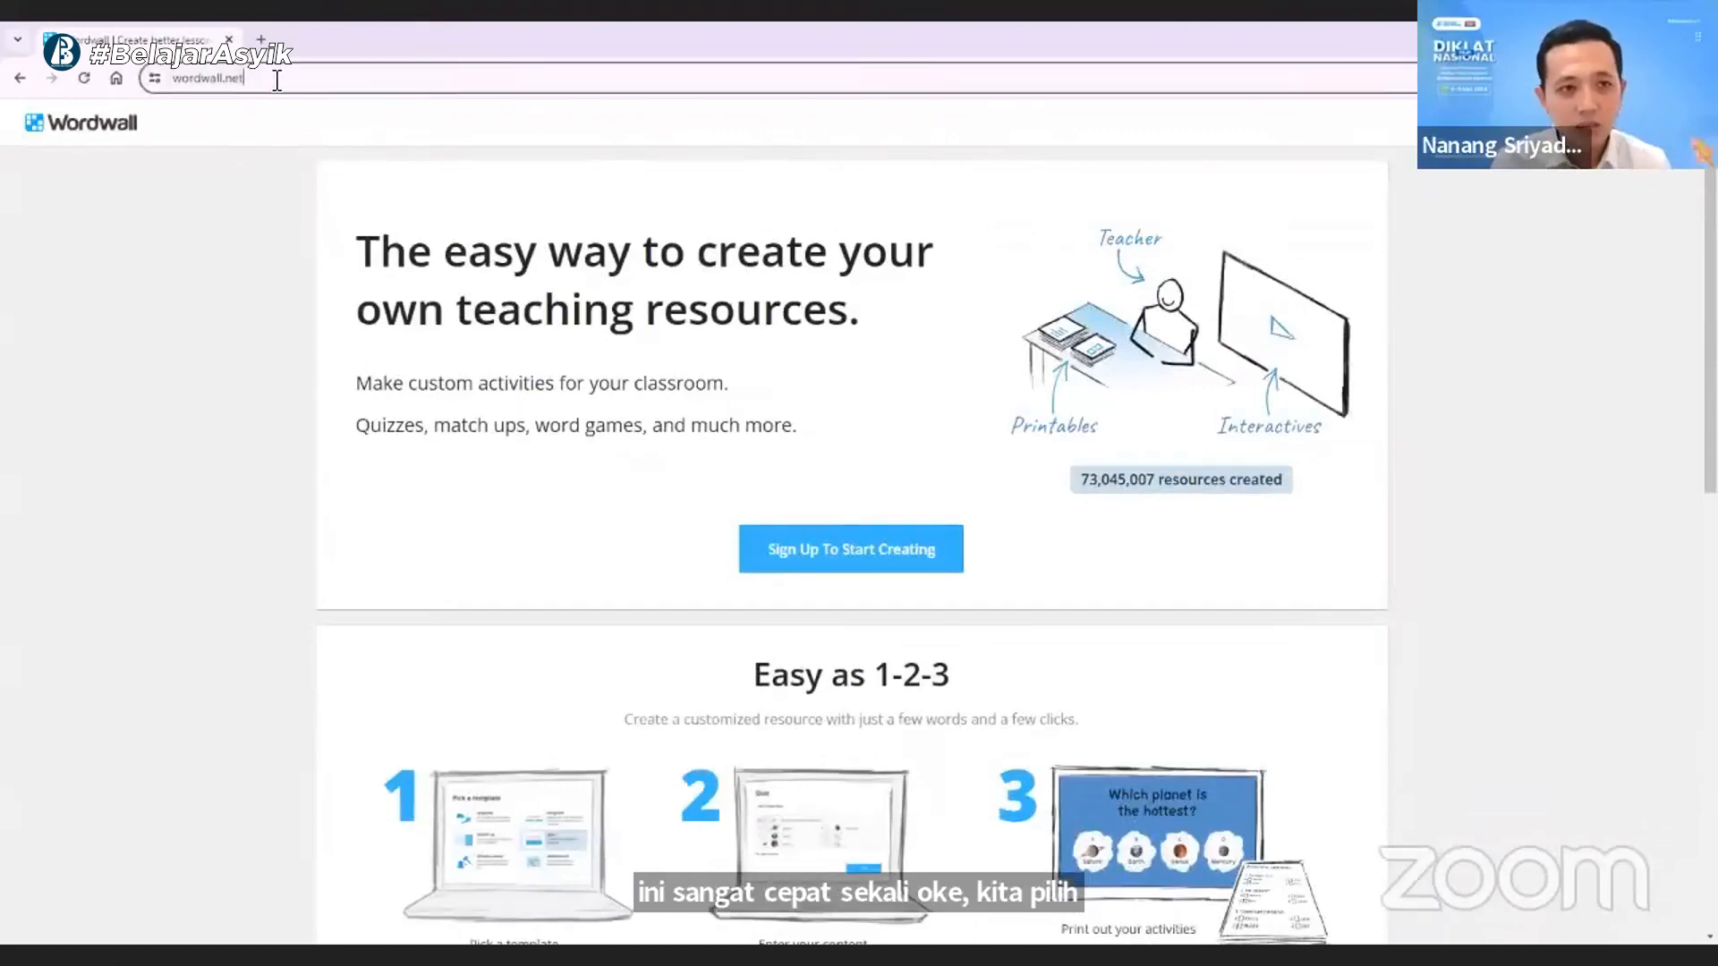
pyautogui.click(277, 79)
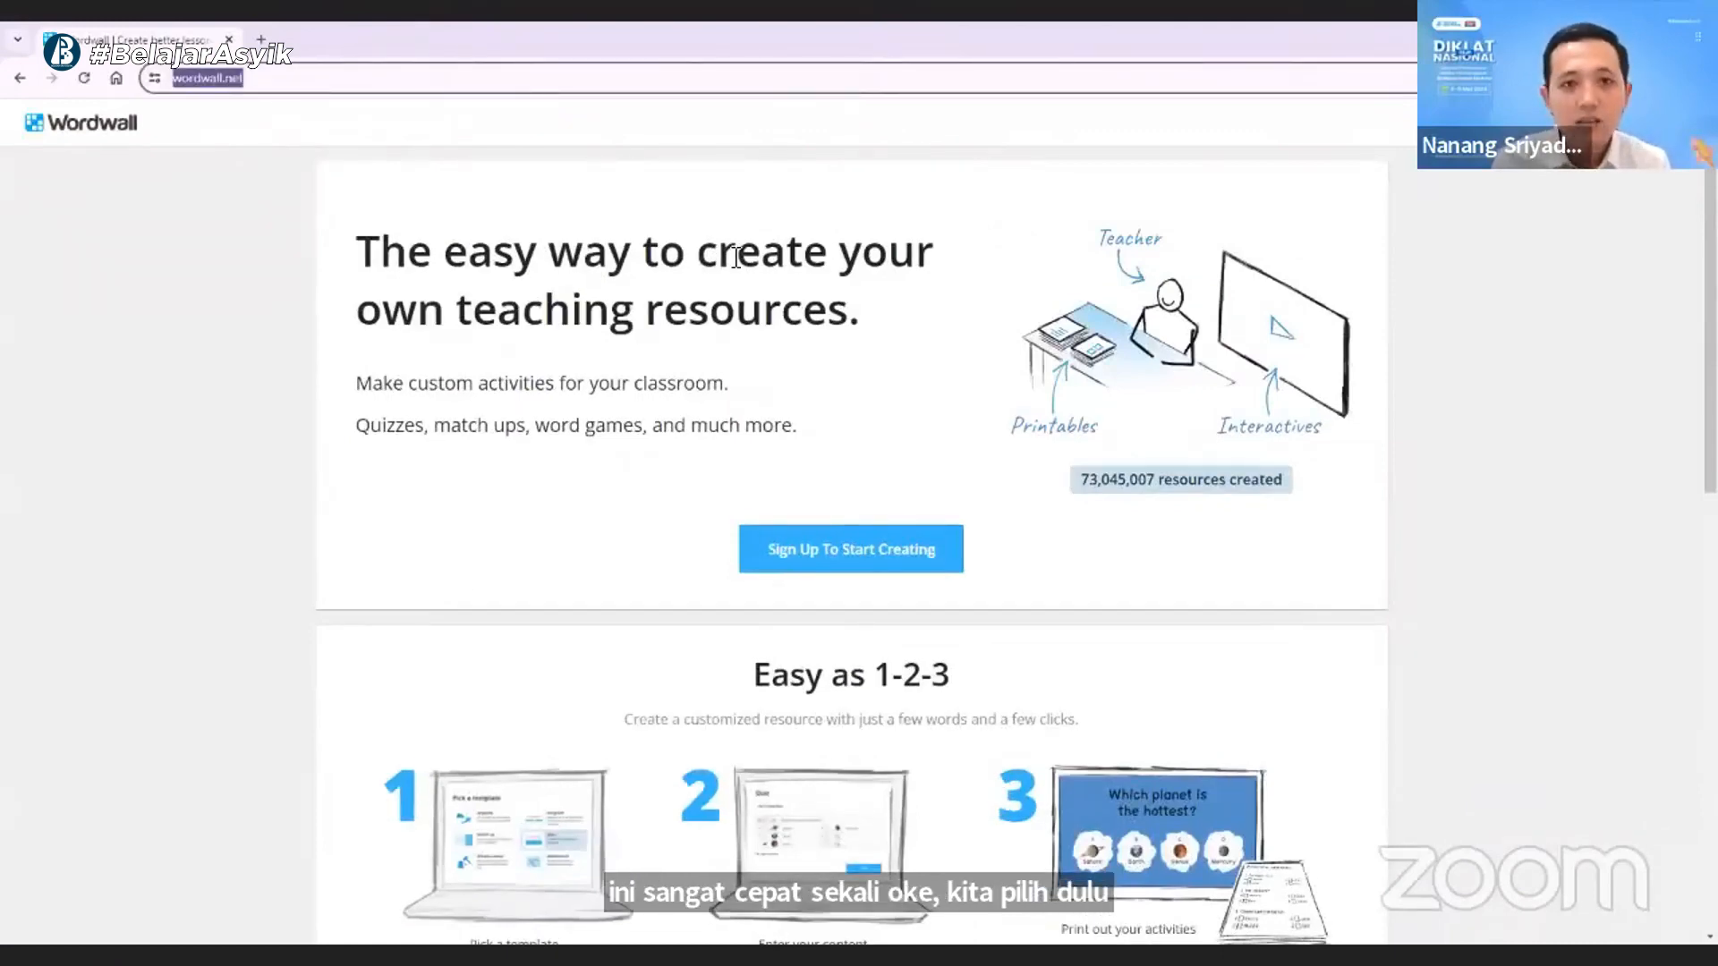
pyautogui.click(773, 179)
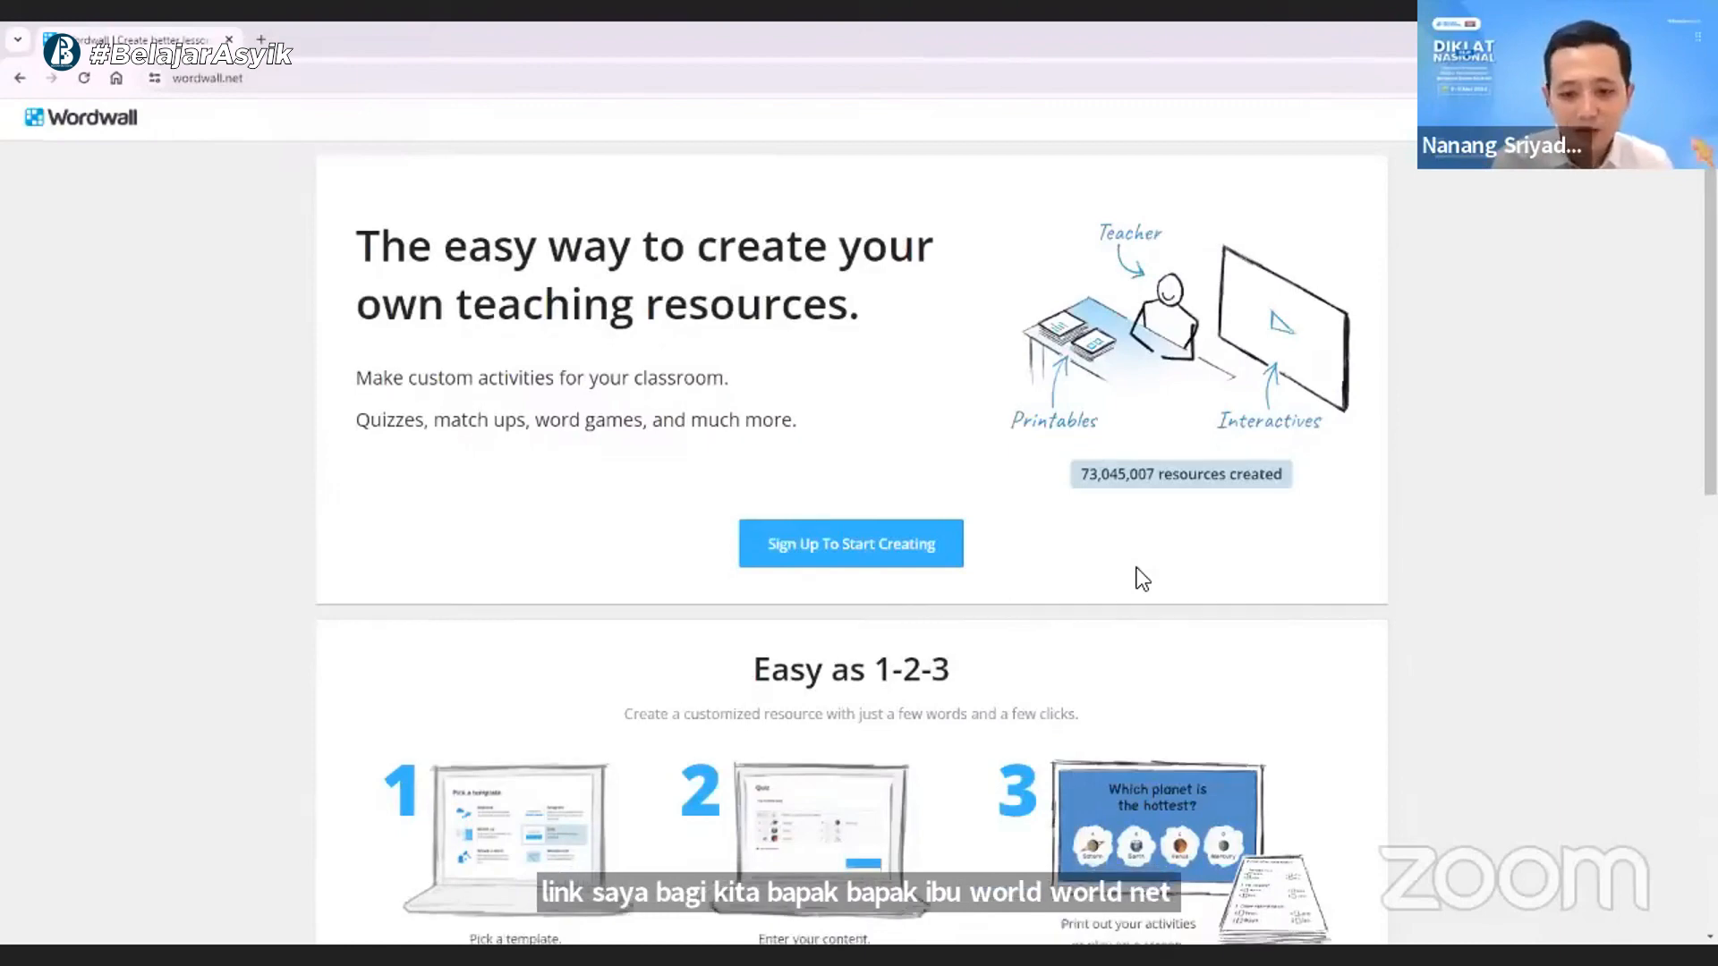
# - Look through the homepage's three-step overview and the available activity templates, such as Quiz, Group sort and Maze chase
pyautogui.scroll(-9, 1136, 567)
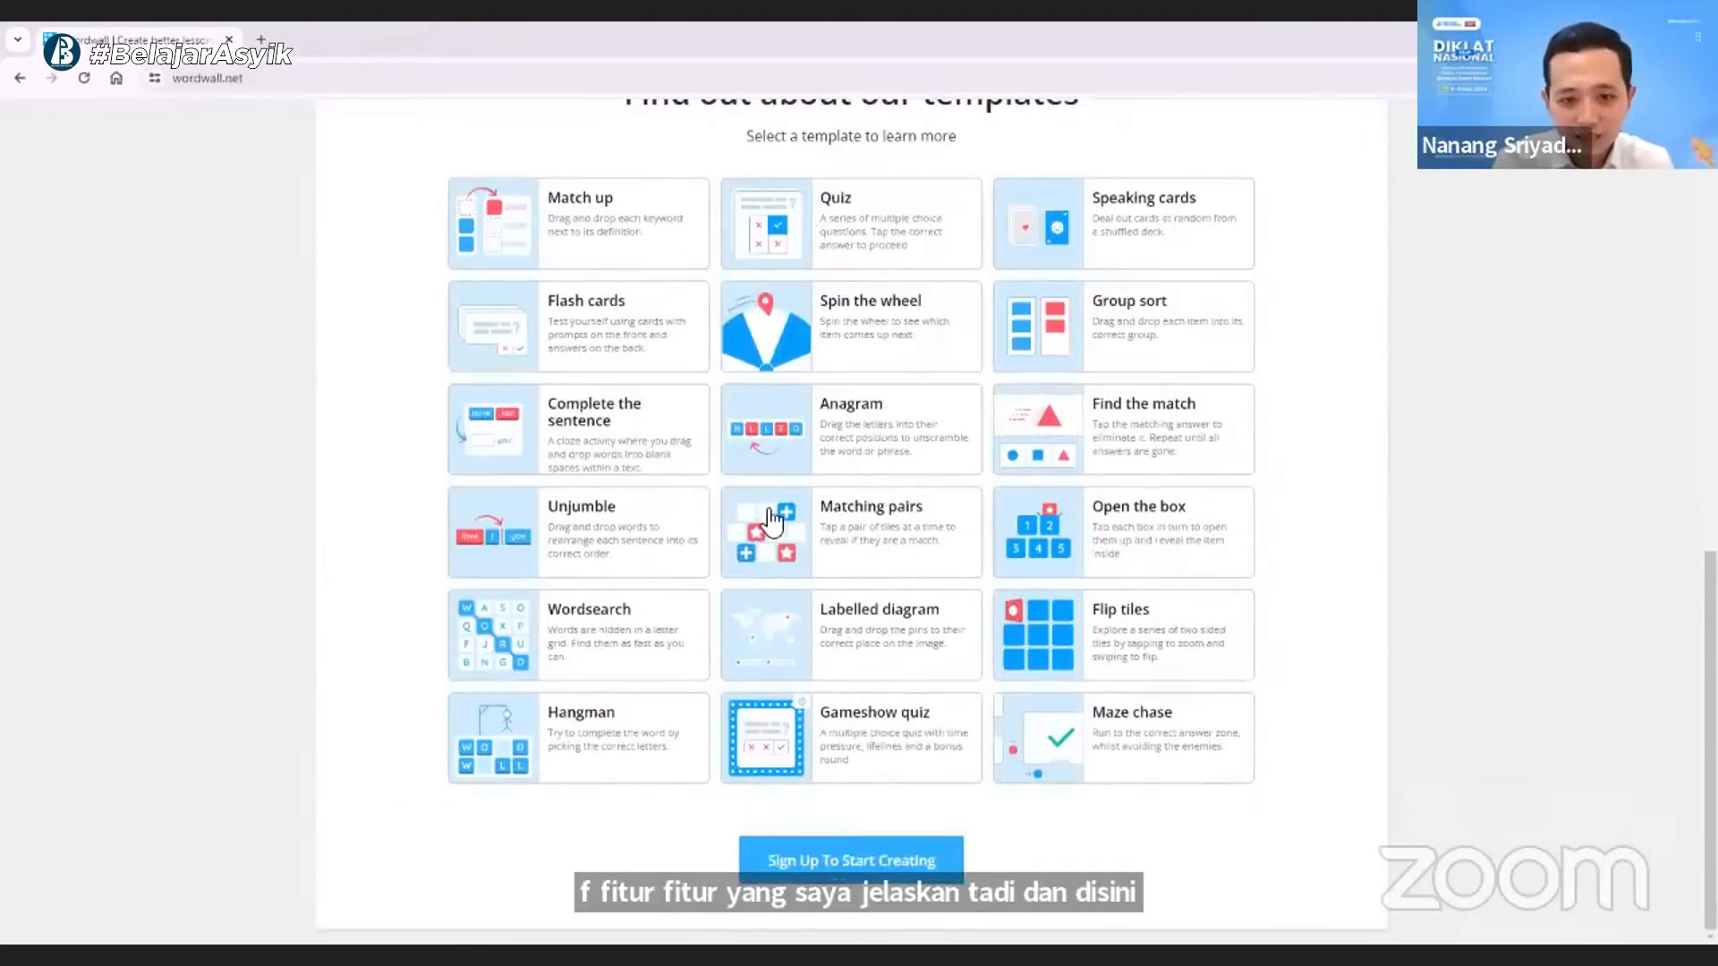
pyautogui.scroll(1, 680, 367)
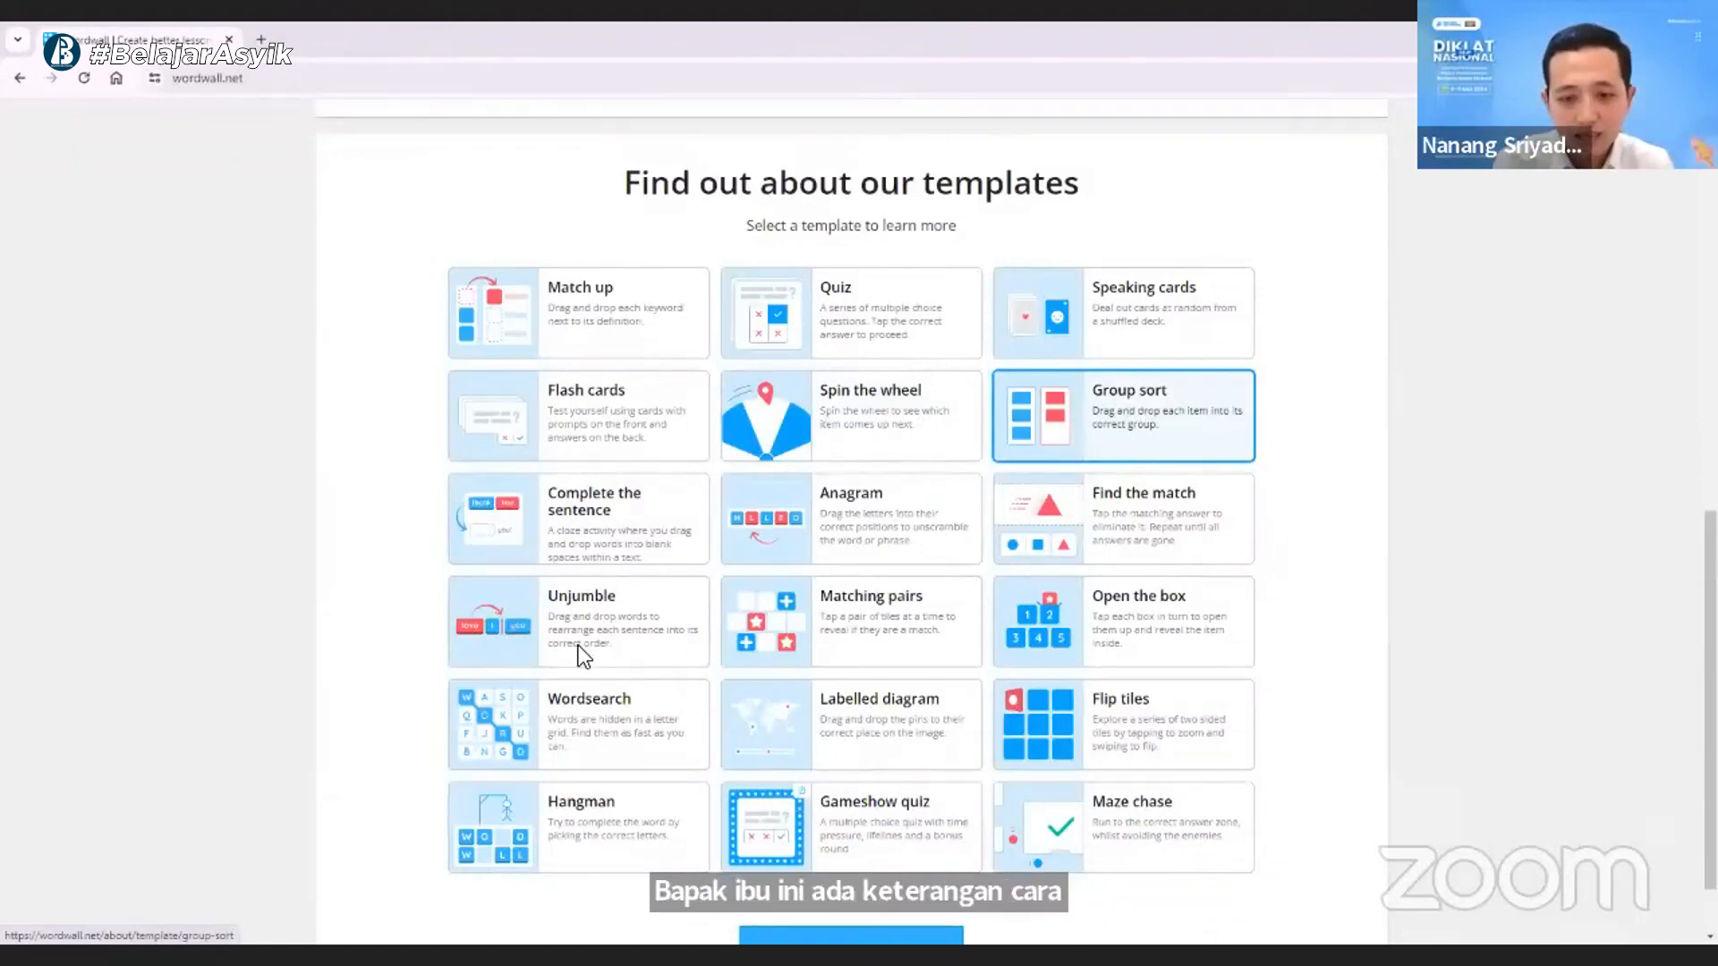
pyautogui.scroll(-1, 581, 653)
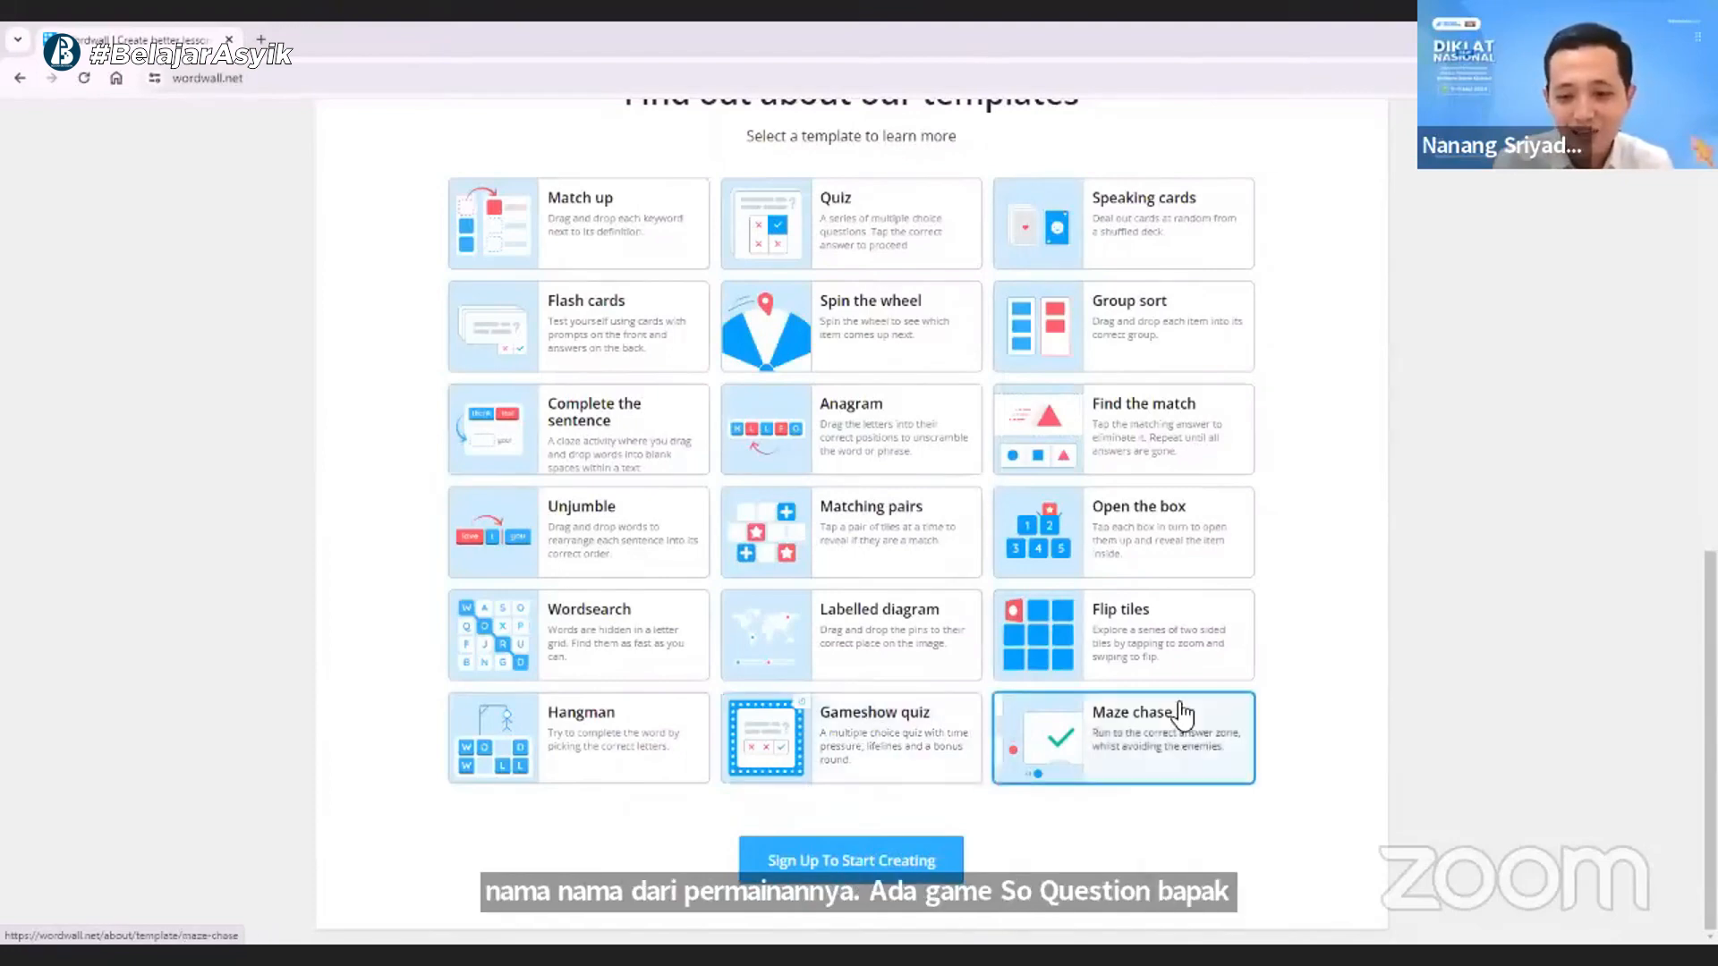
pyautogui.scroll(2, 1159, 694)
pyautogui.scroll(3, 1158, 678)
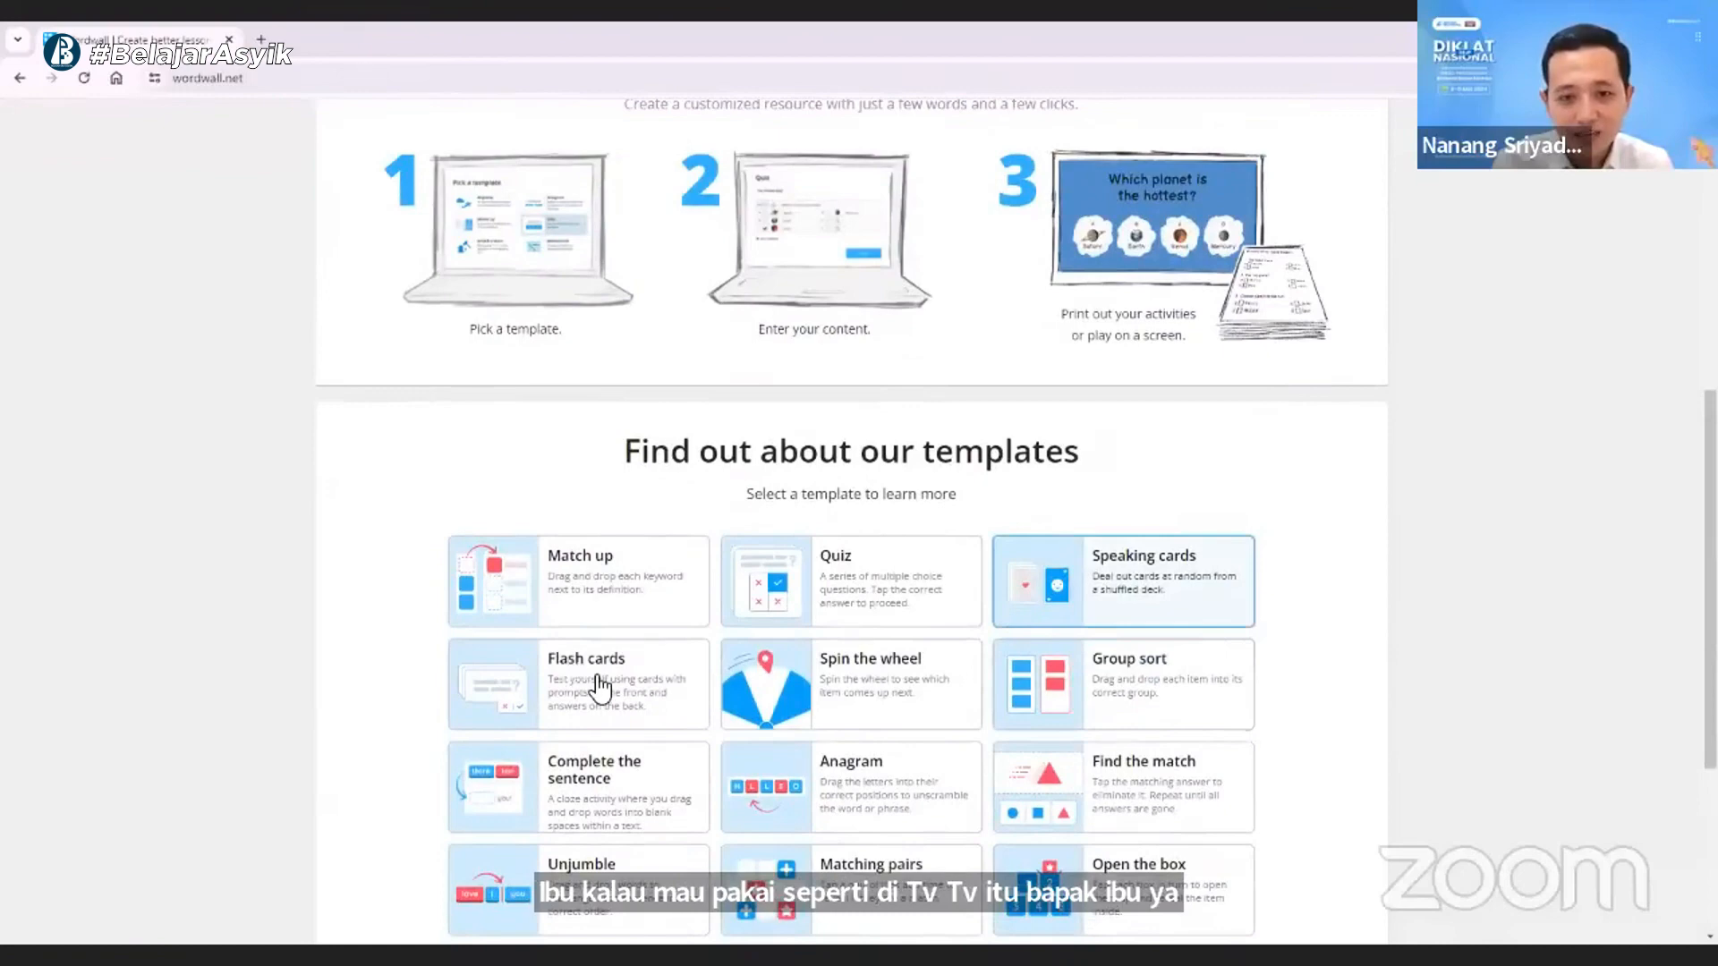
pyautogui.scroll(8, 594, 690)
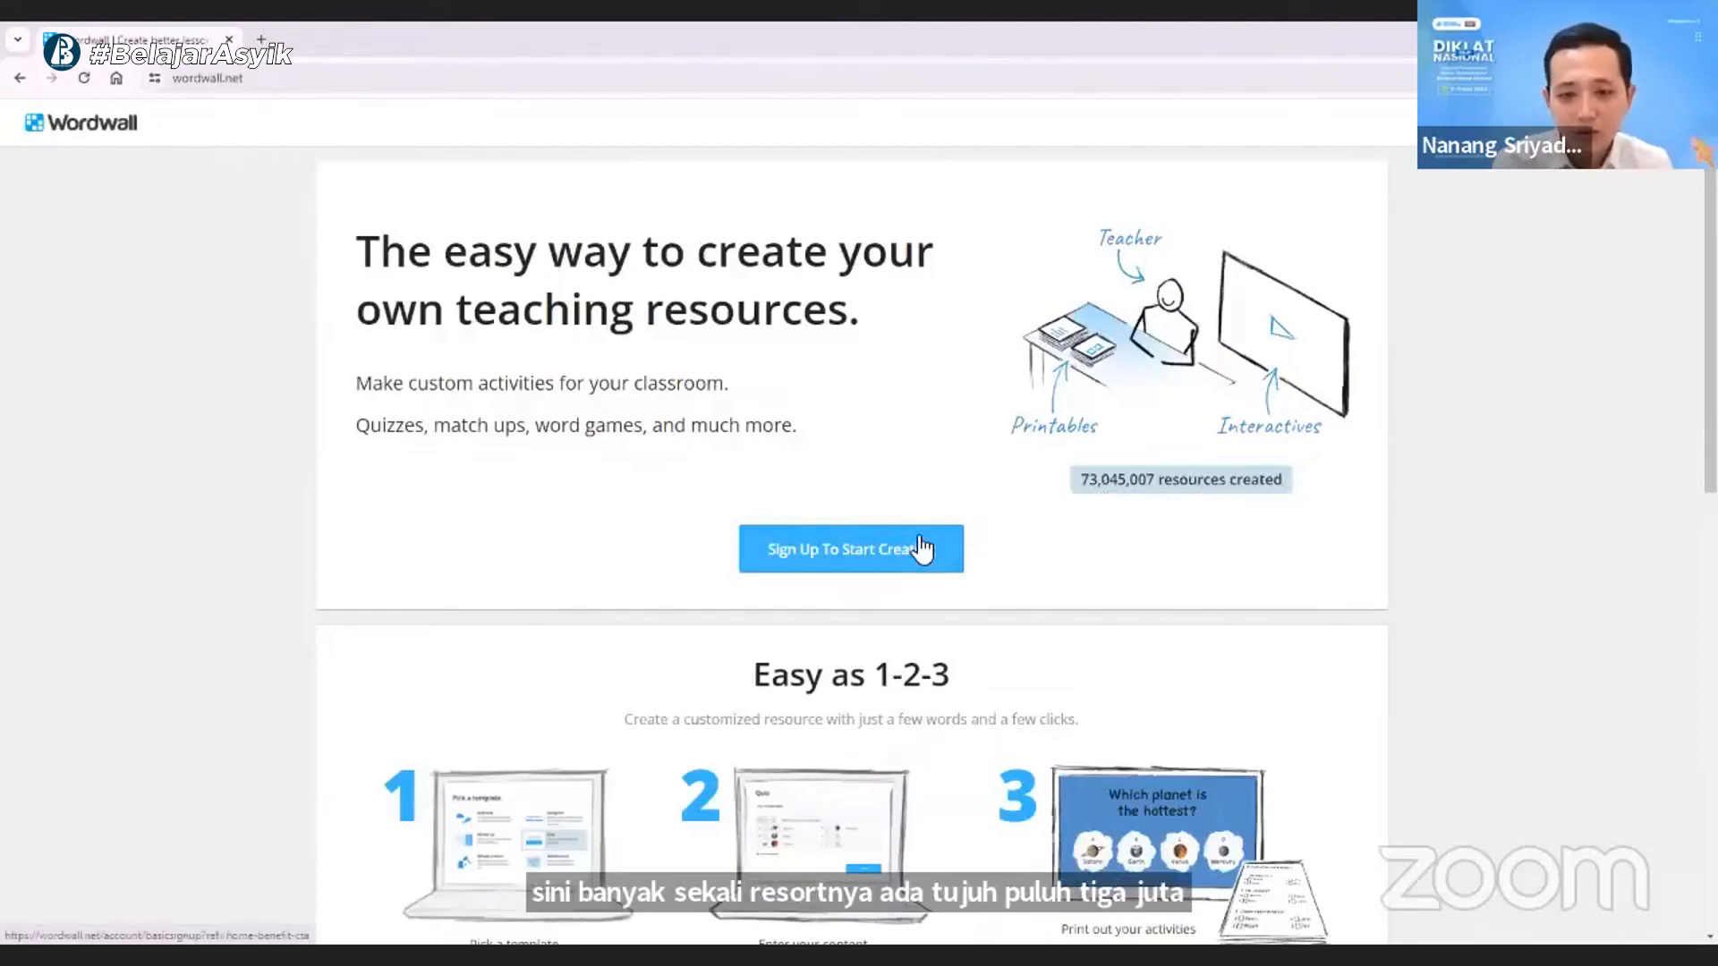
pyautogui.scroll(-10, 914, 519)
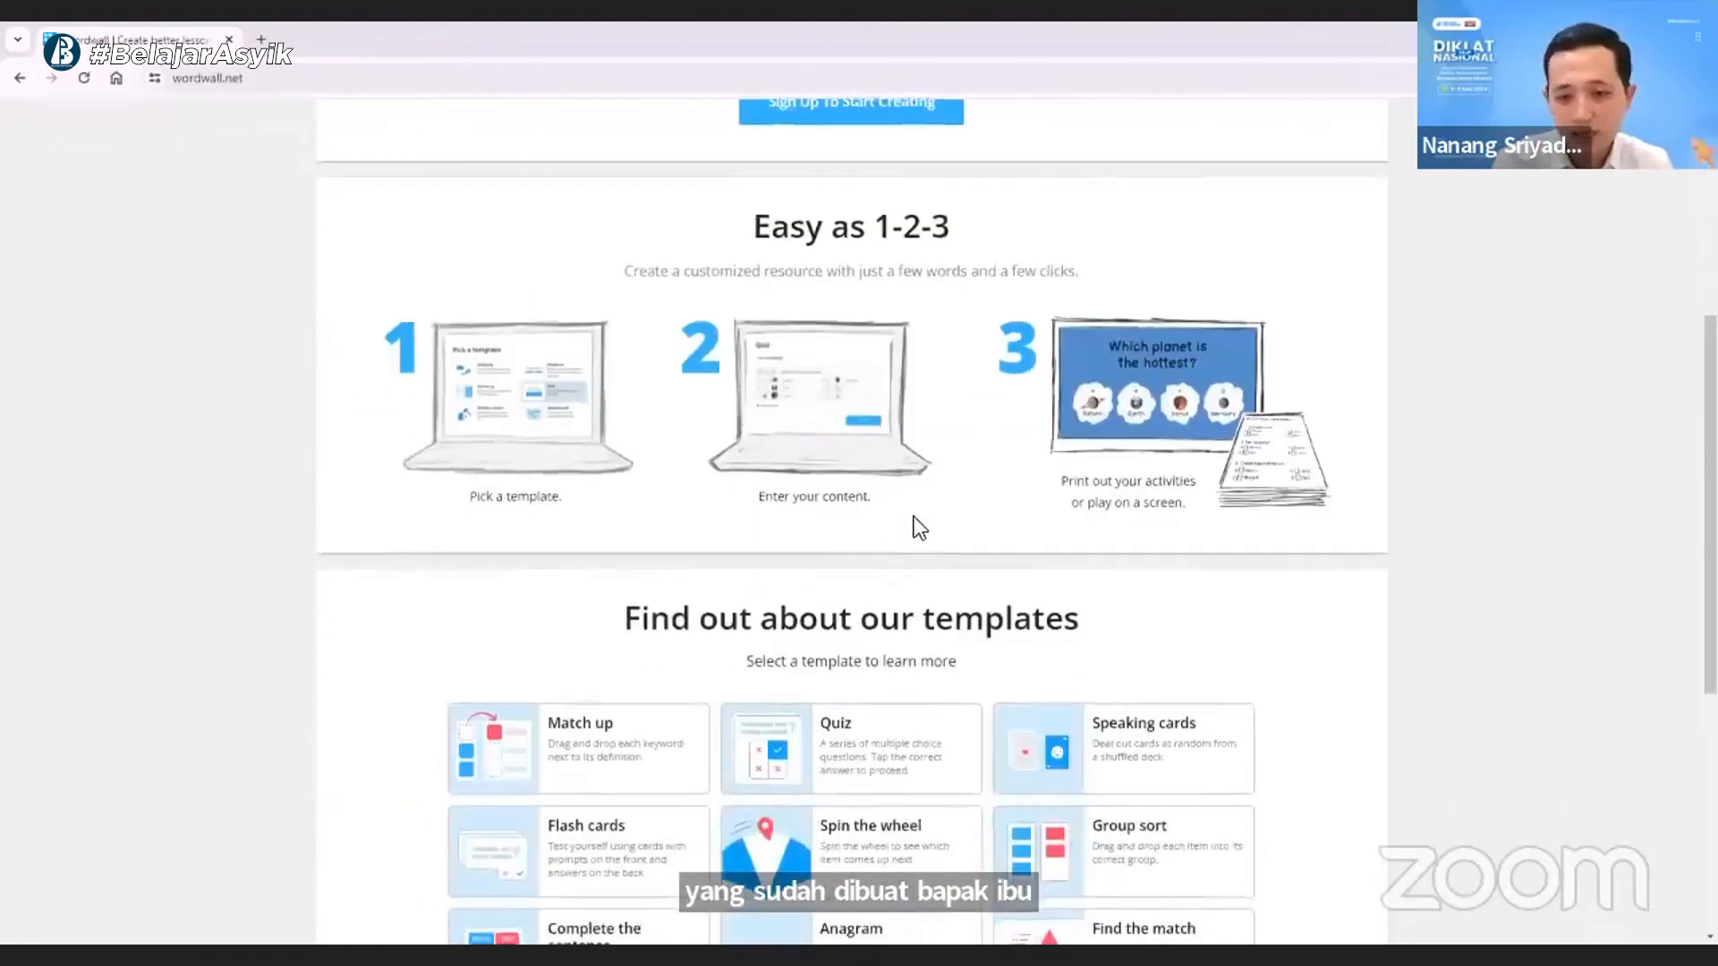
pyautogui.scroll(10, 914, 515)
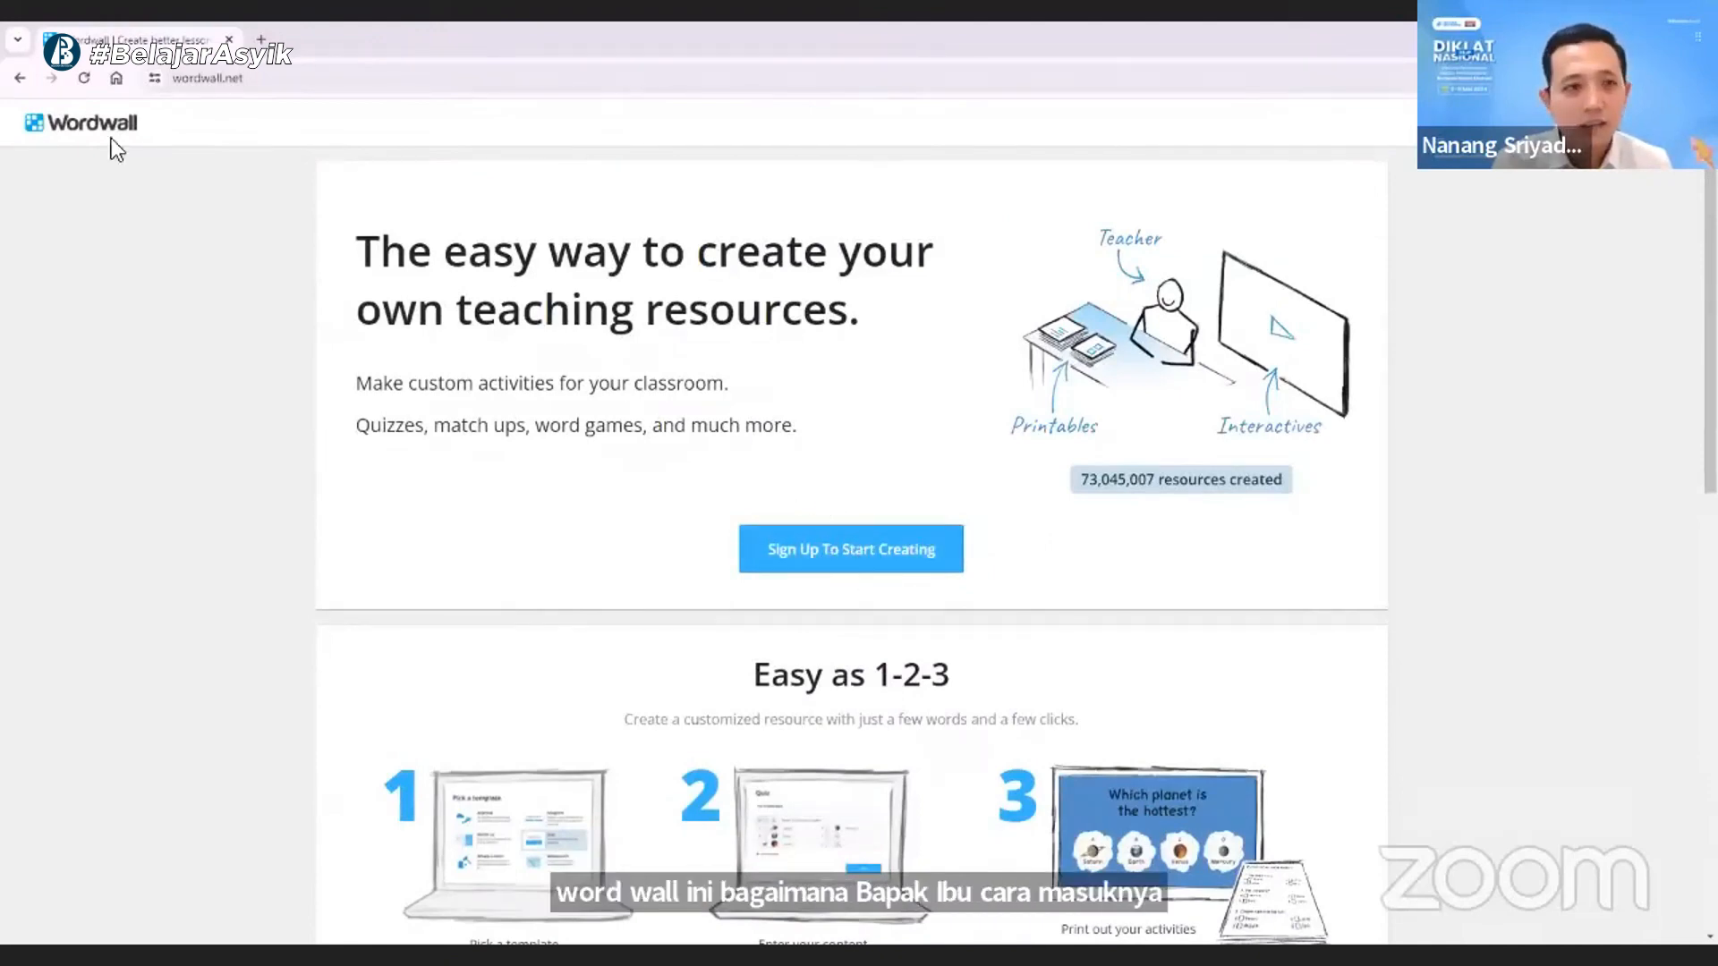
# - Visit the Basic account sign-up form and log in to Wordwall with a Google account
pyautogui.click(862, 546)
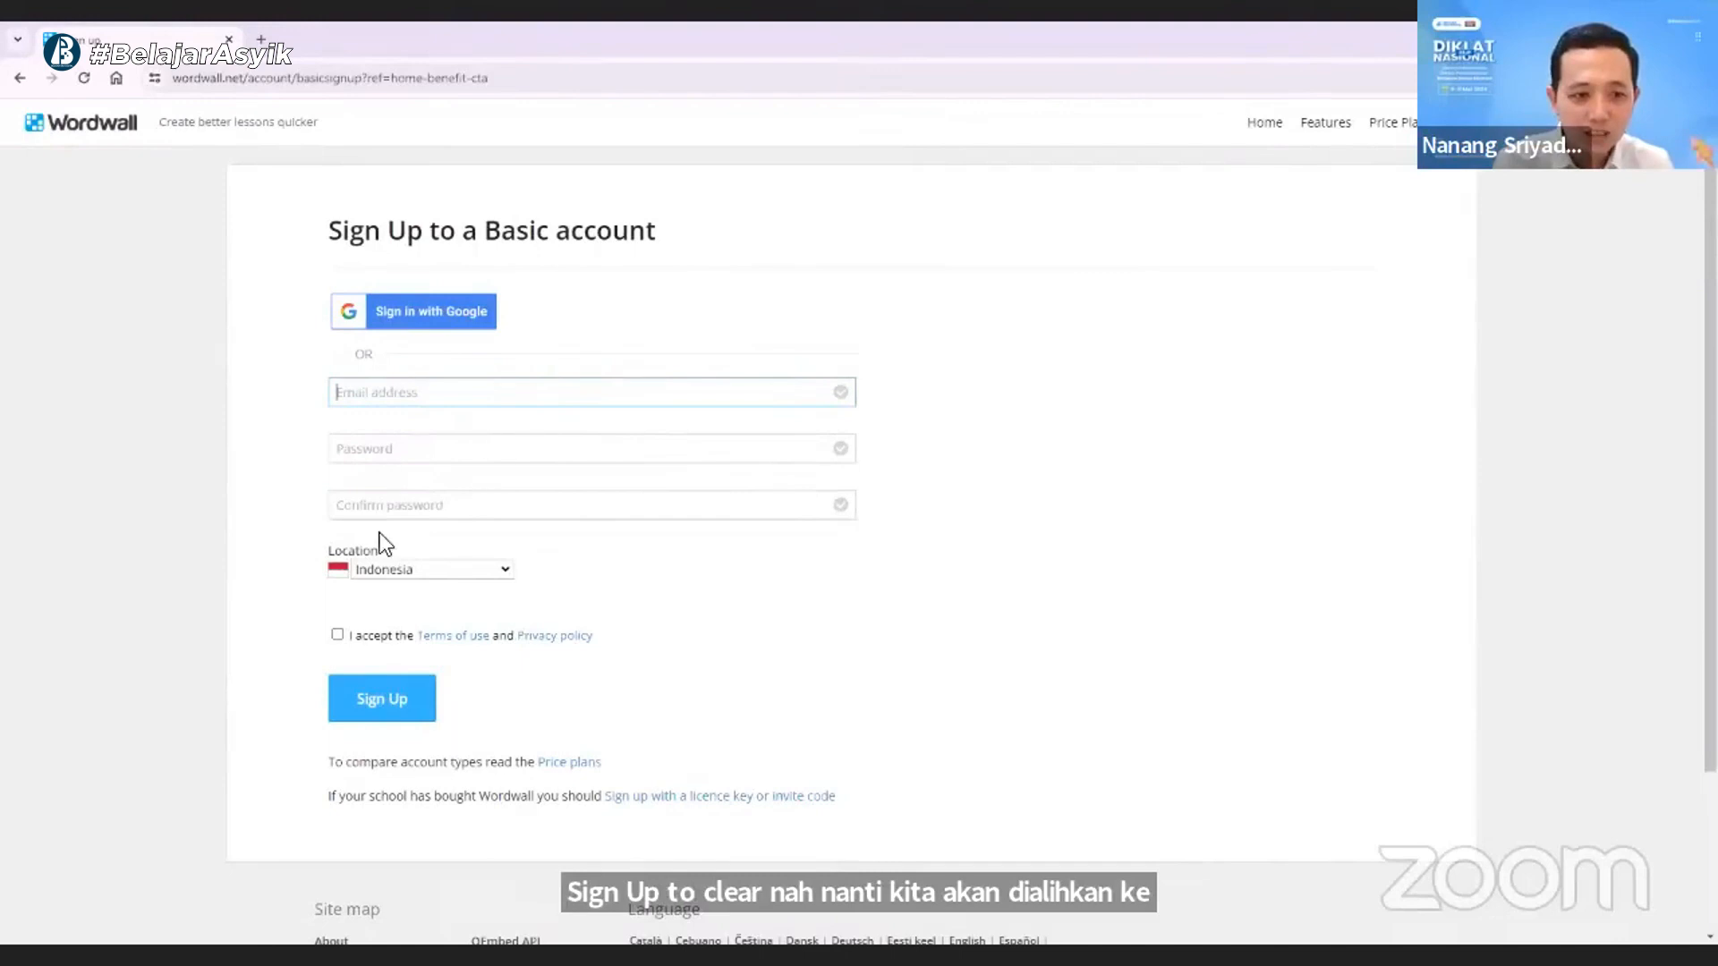
pyautogui.click(392, 320)
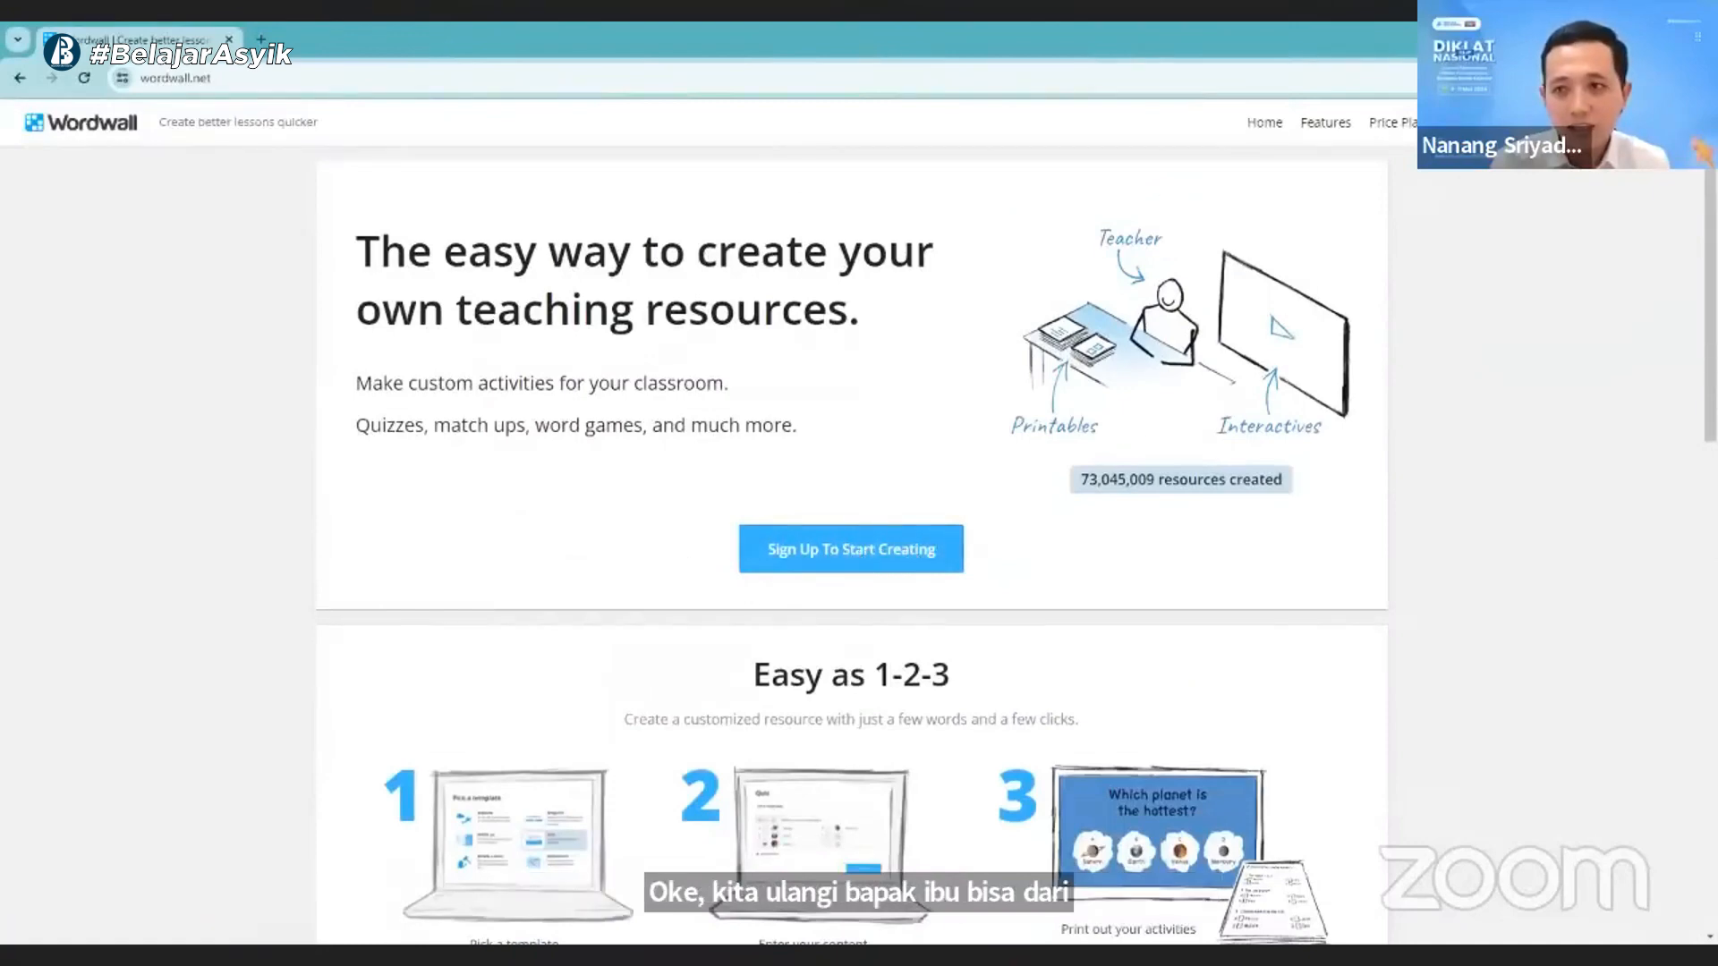
pyautogui.click(1482, 123)
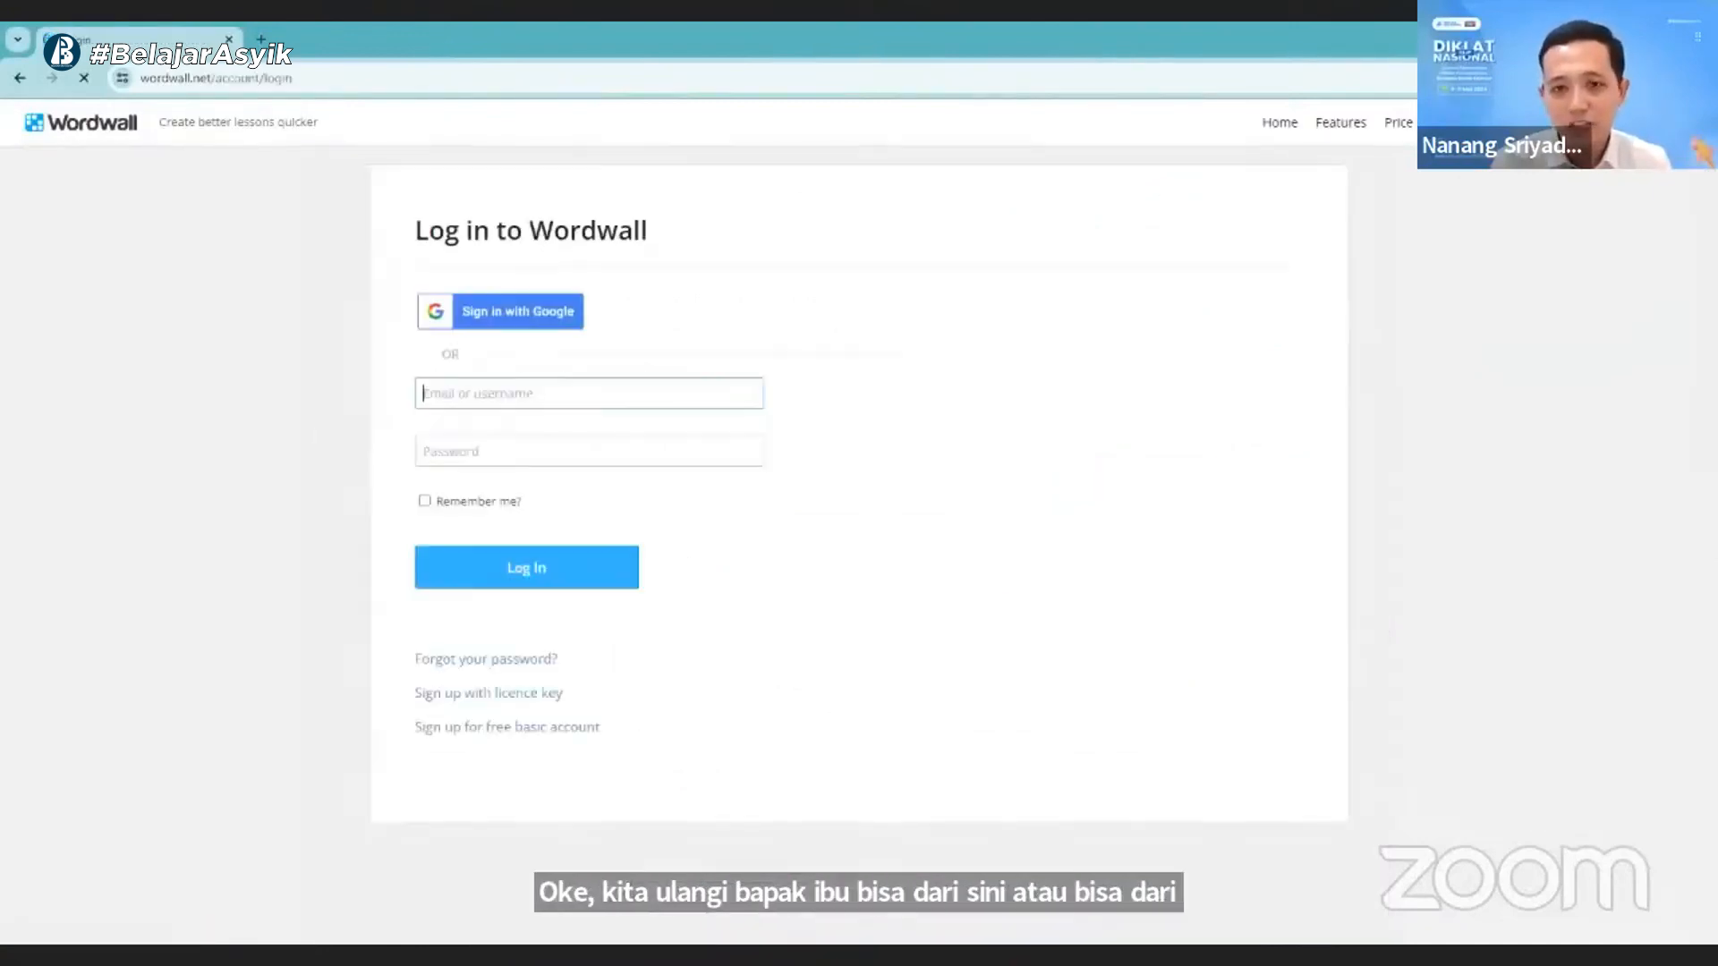
pyautogui.click(551, 319)
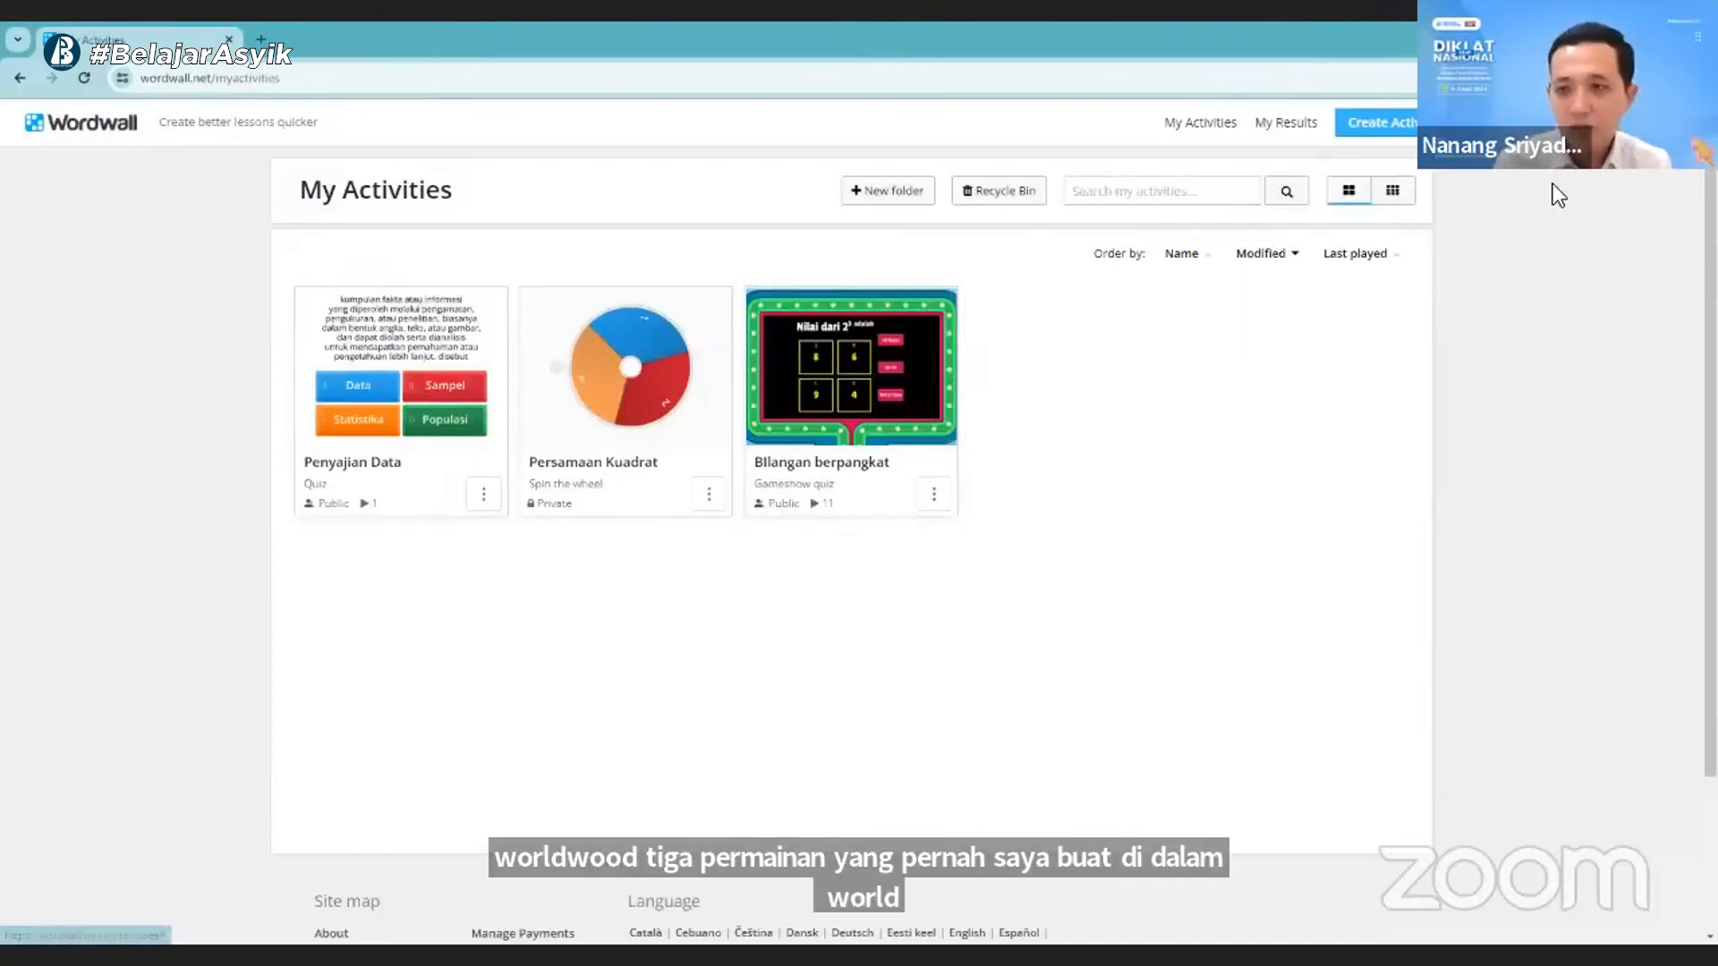
# - Open the account upgrade plans and check how many activities the free Basic plan allows
pyautogui.click(1510, 123)
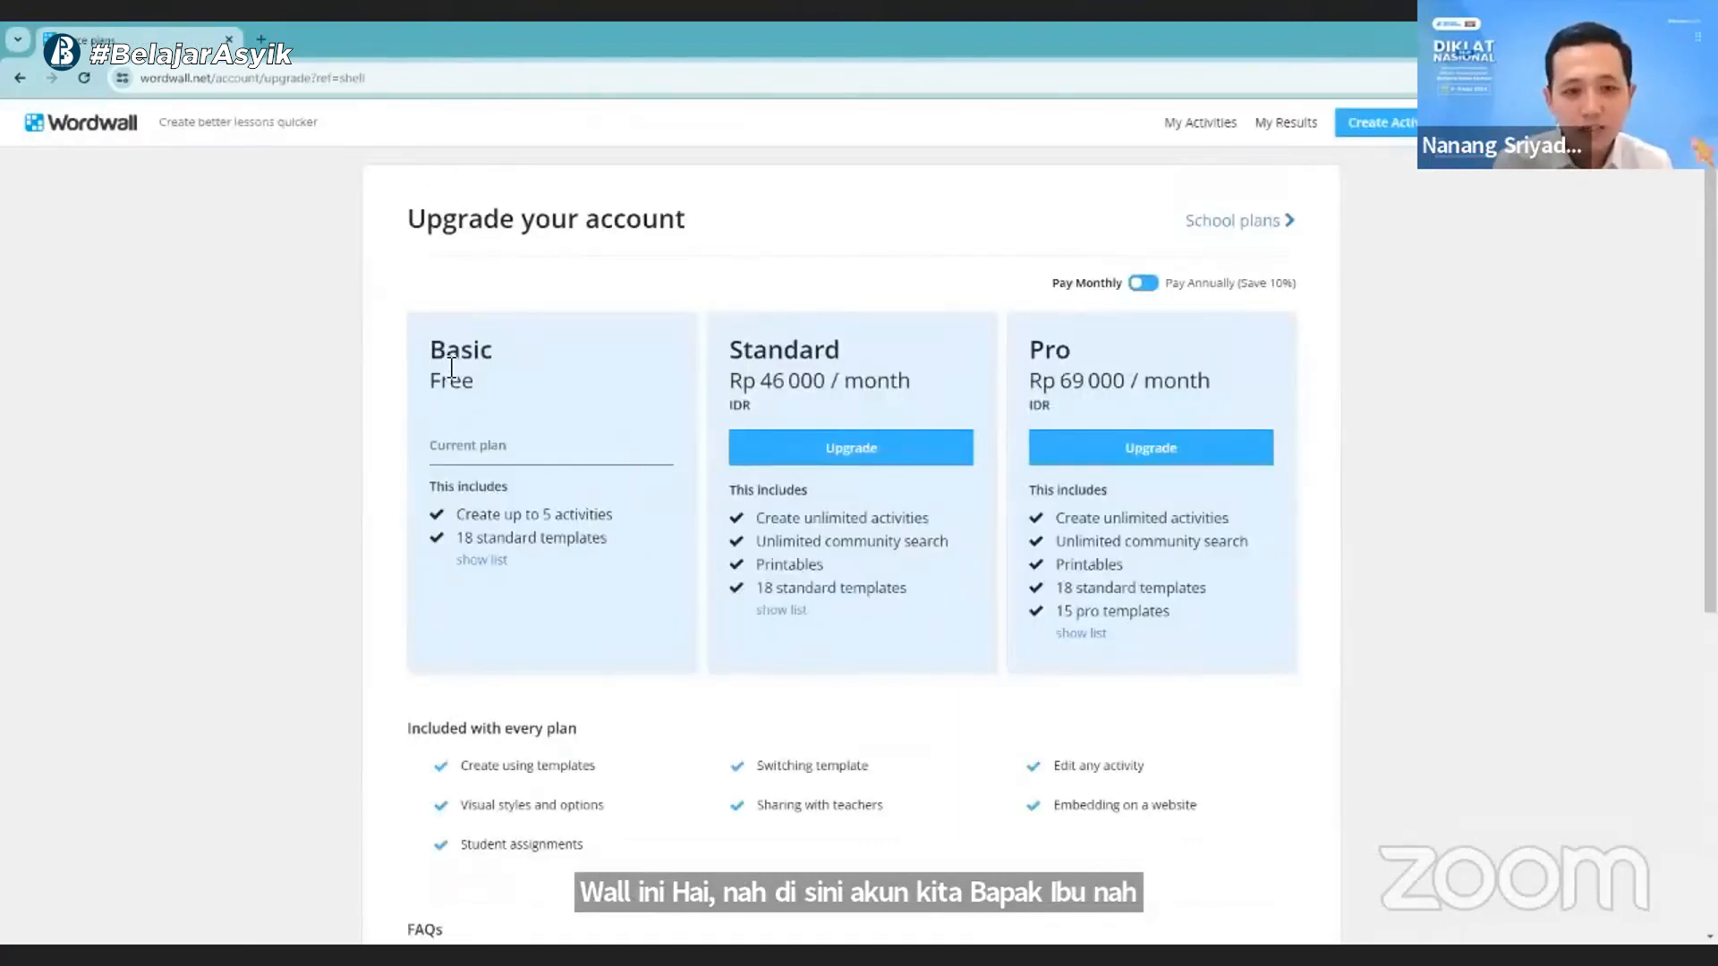
pyautogui.moveTo(431, 347); pyautogui.dragTo(474, 383)
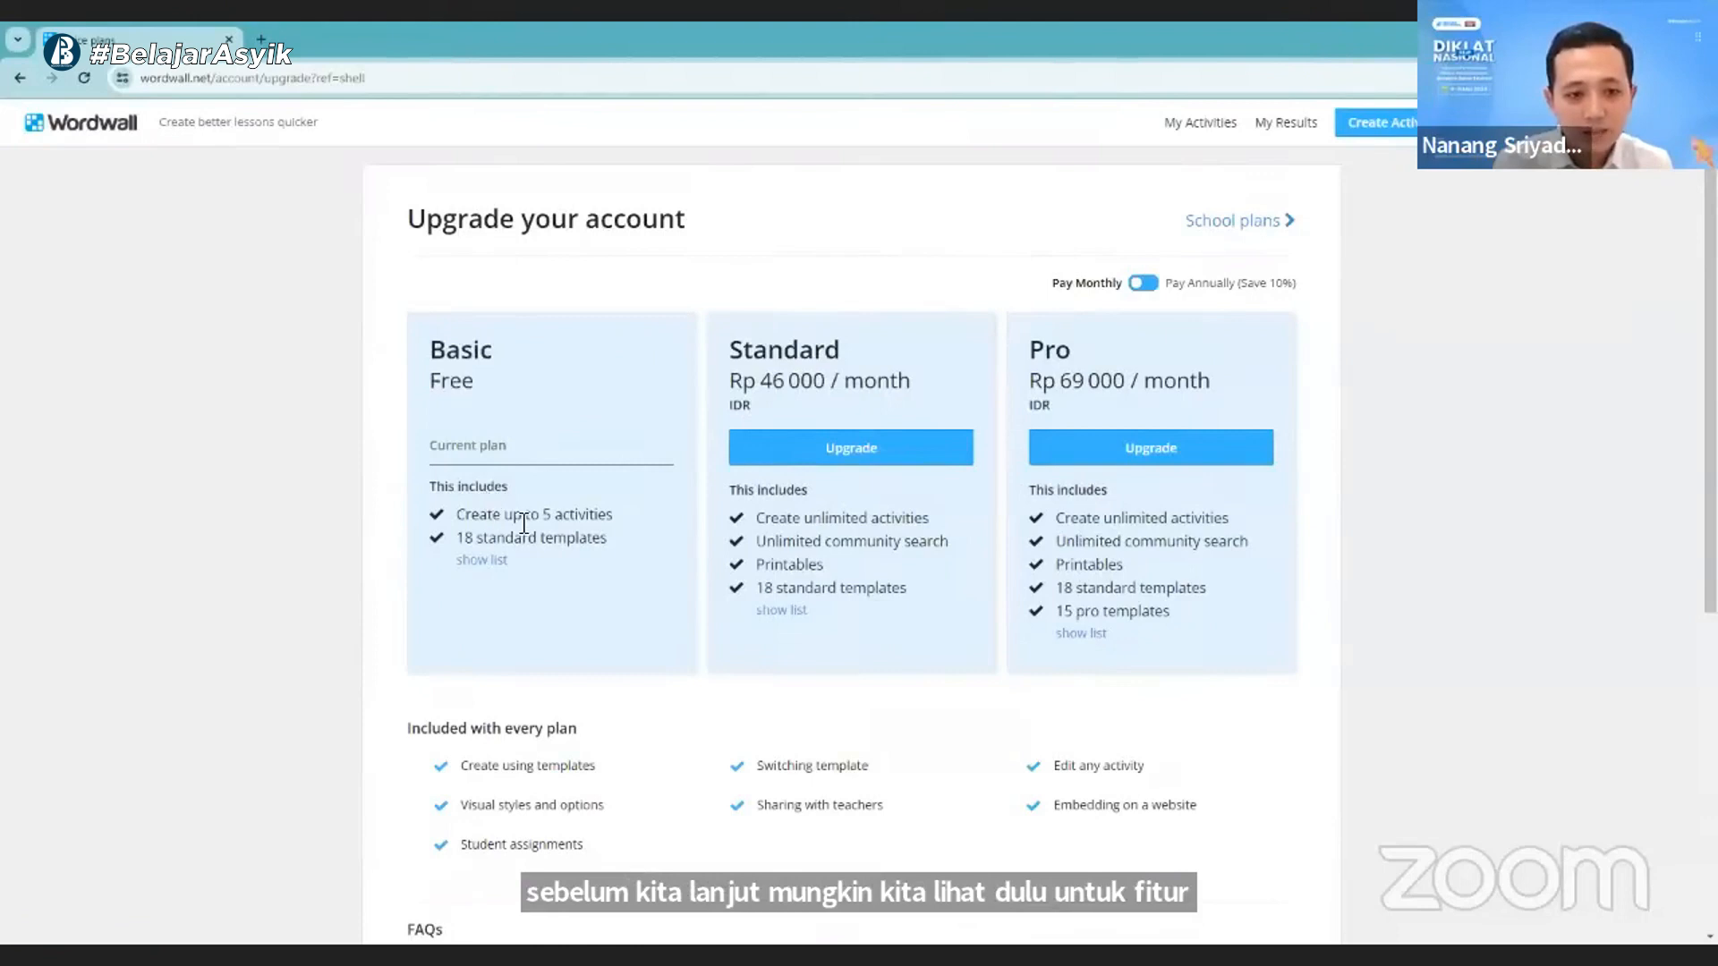
pyautogui.moveTo(550, 518); pyautogui.dragTo(605, 516)
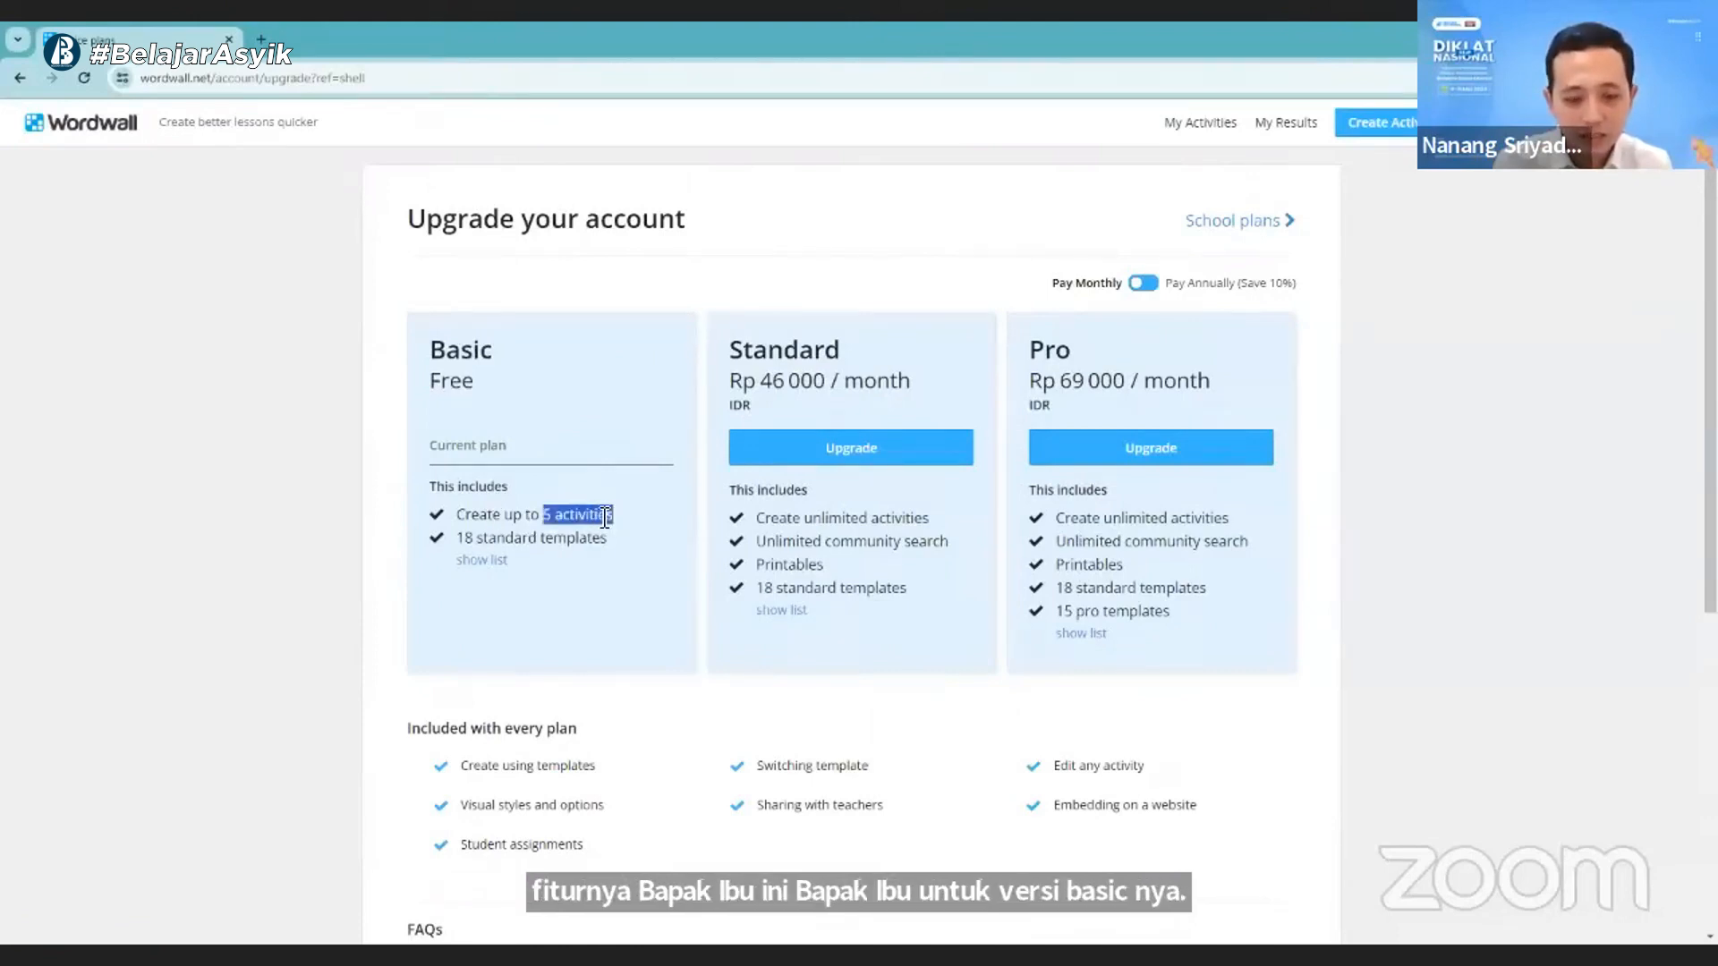
pyautogui.click(602, 514)
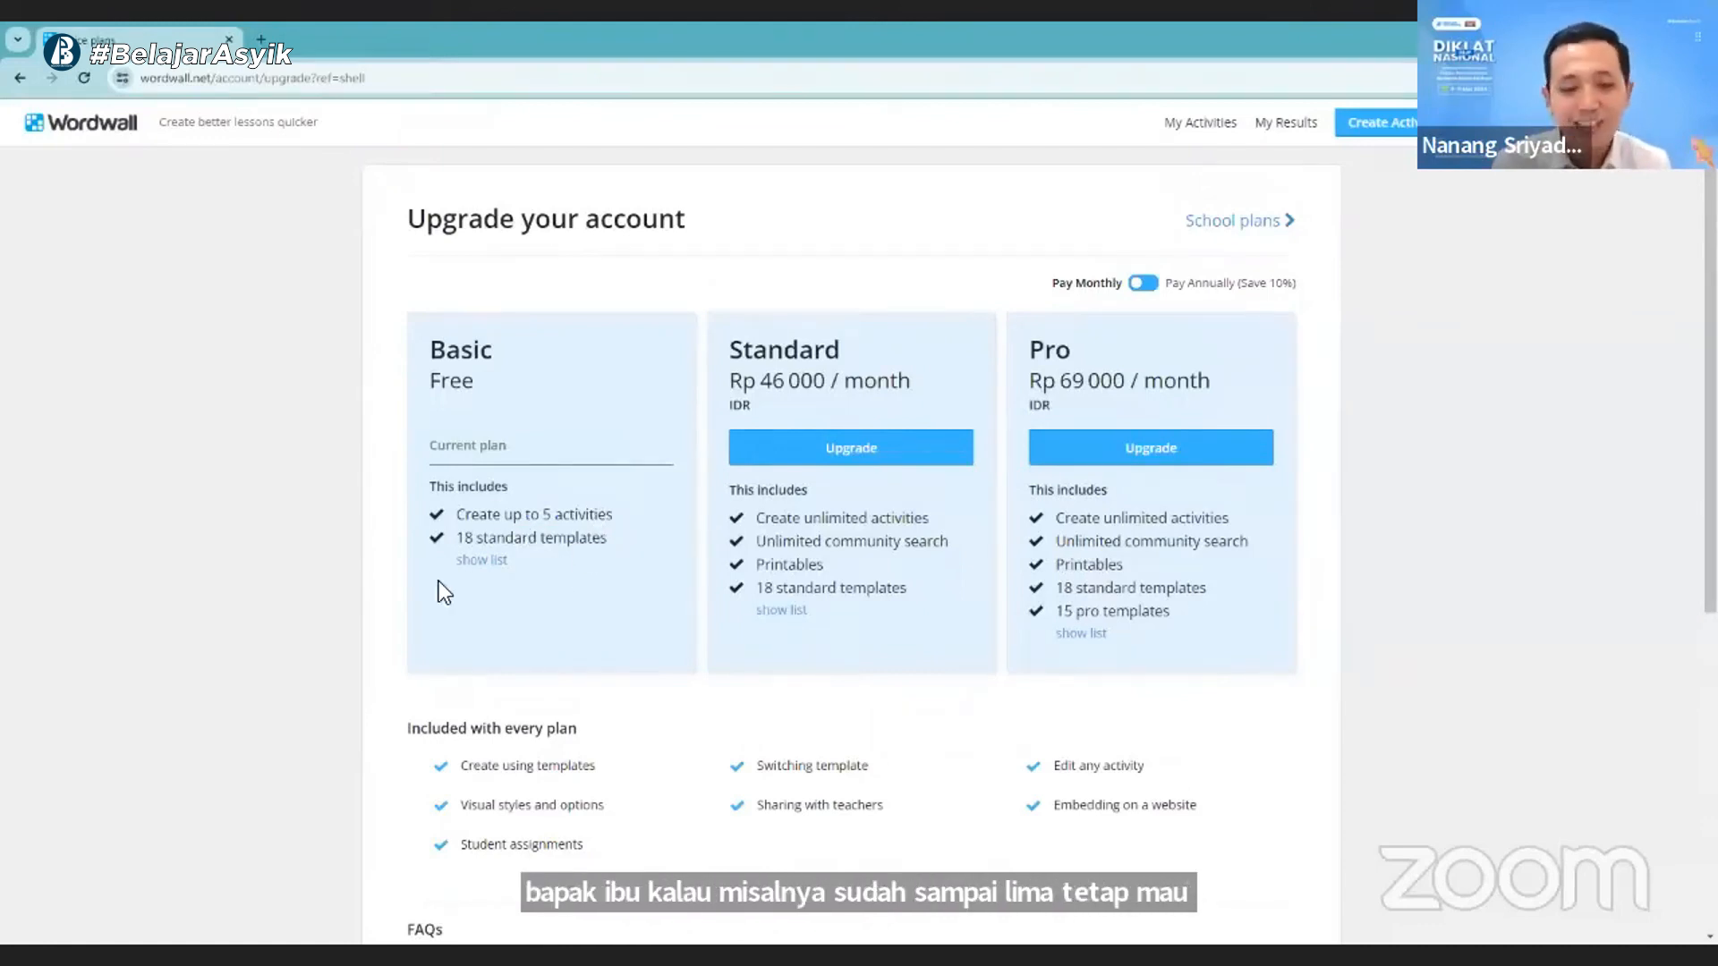
# - Review the Basic plan's template list against the Pro-only templates, and read the features and FAQs for every plan
pyautogui.click(483, 560)
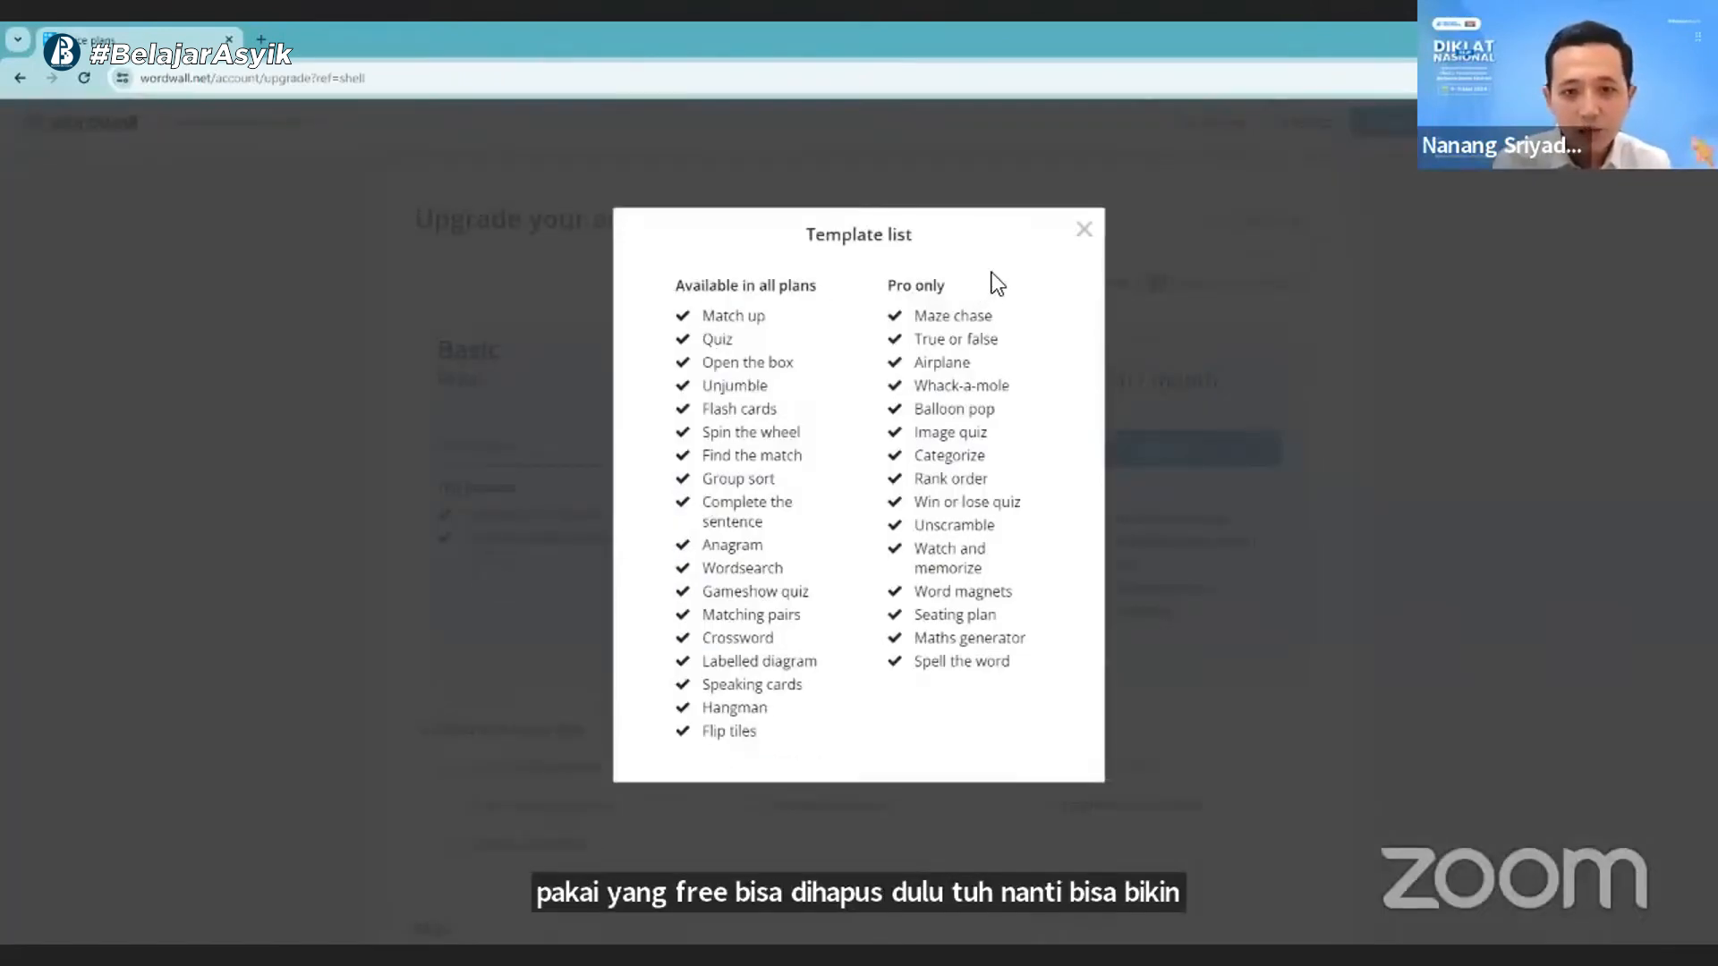
pyautogui.click(1084, 230)
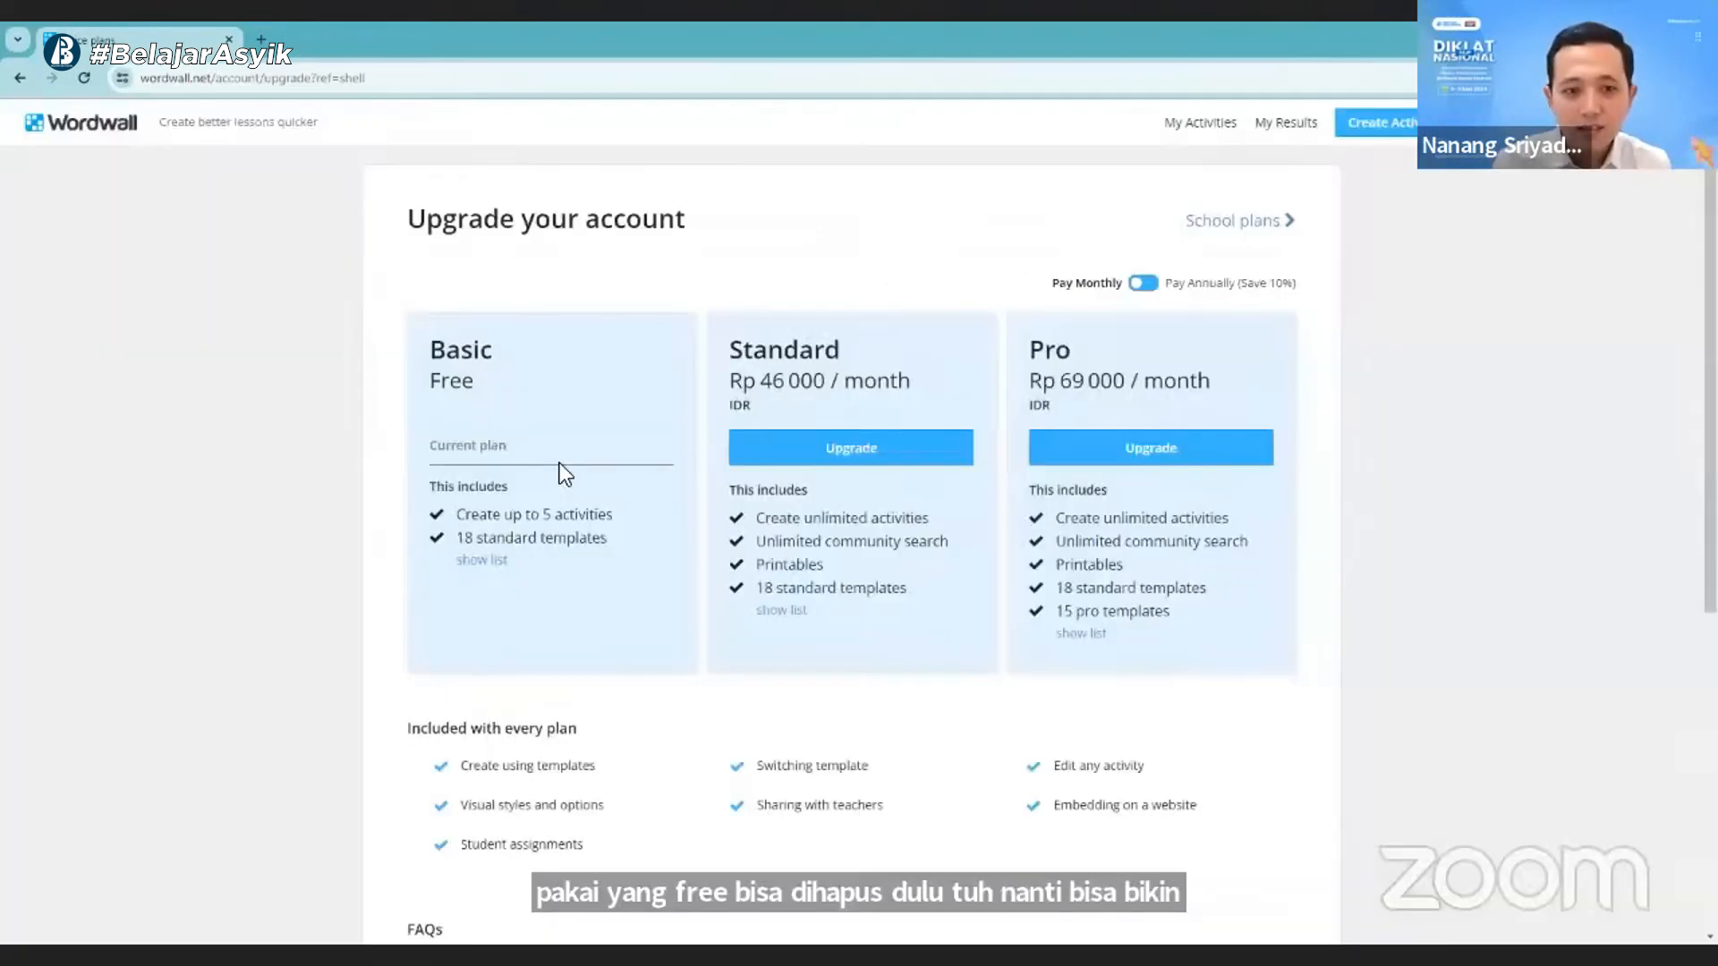
pyautogui.click(487, 560)
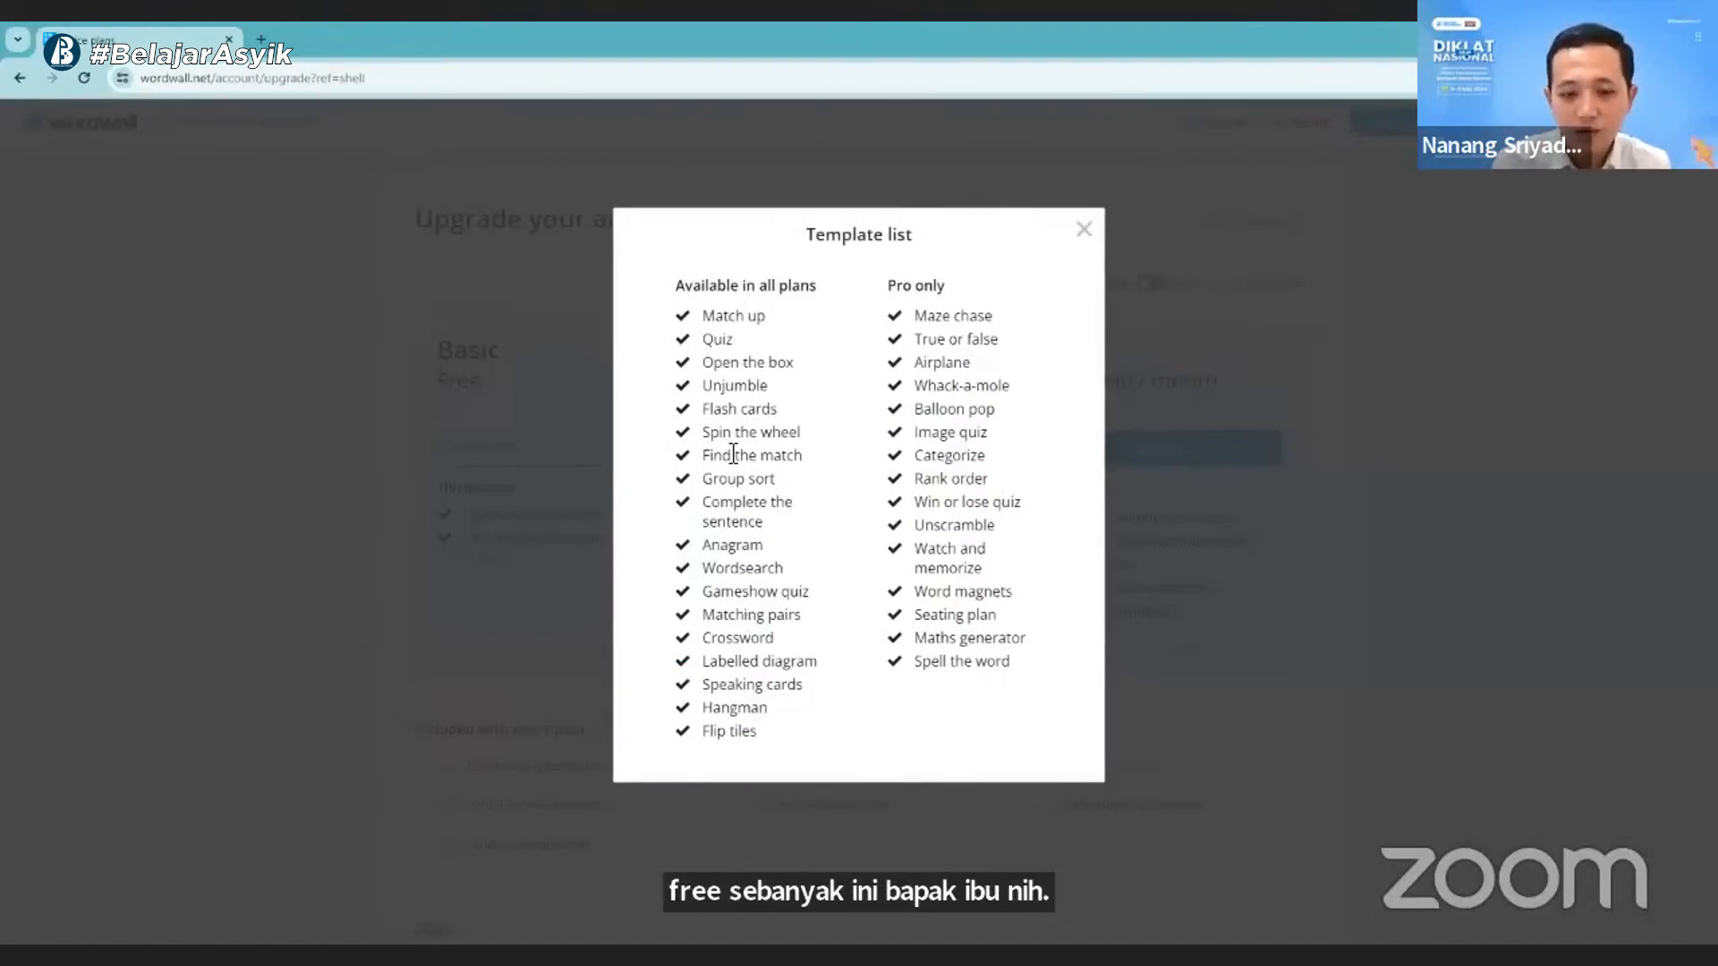
pyautogui.click(1087, 229)
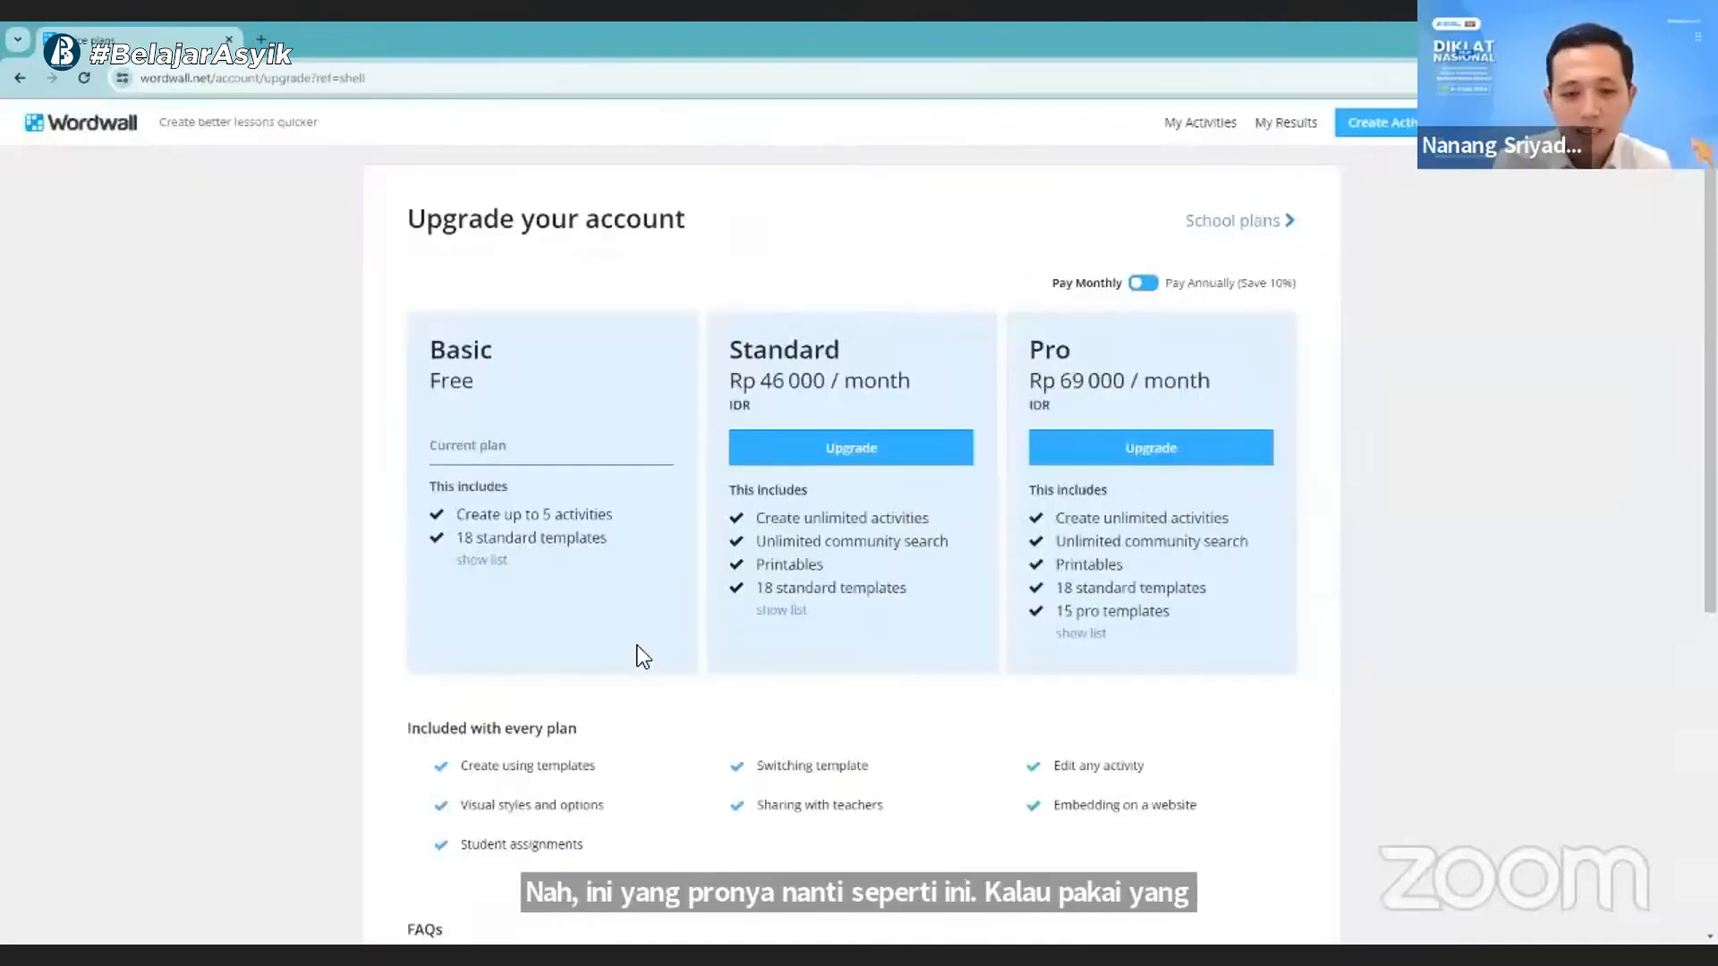
pyautogui.scroll(-2, 601, 643)
pyautogui.scroll(-4, 571, 660)
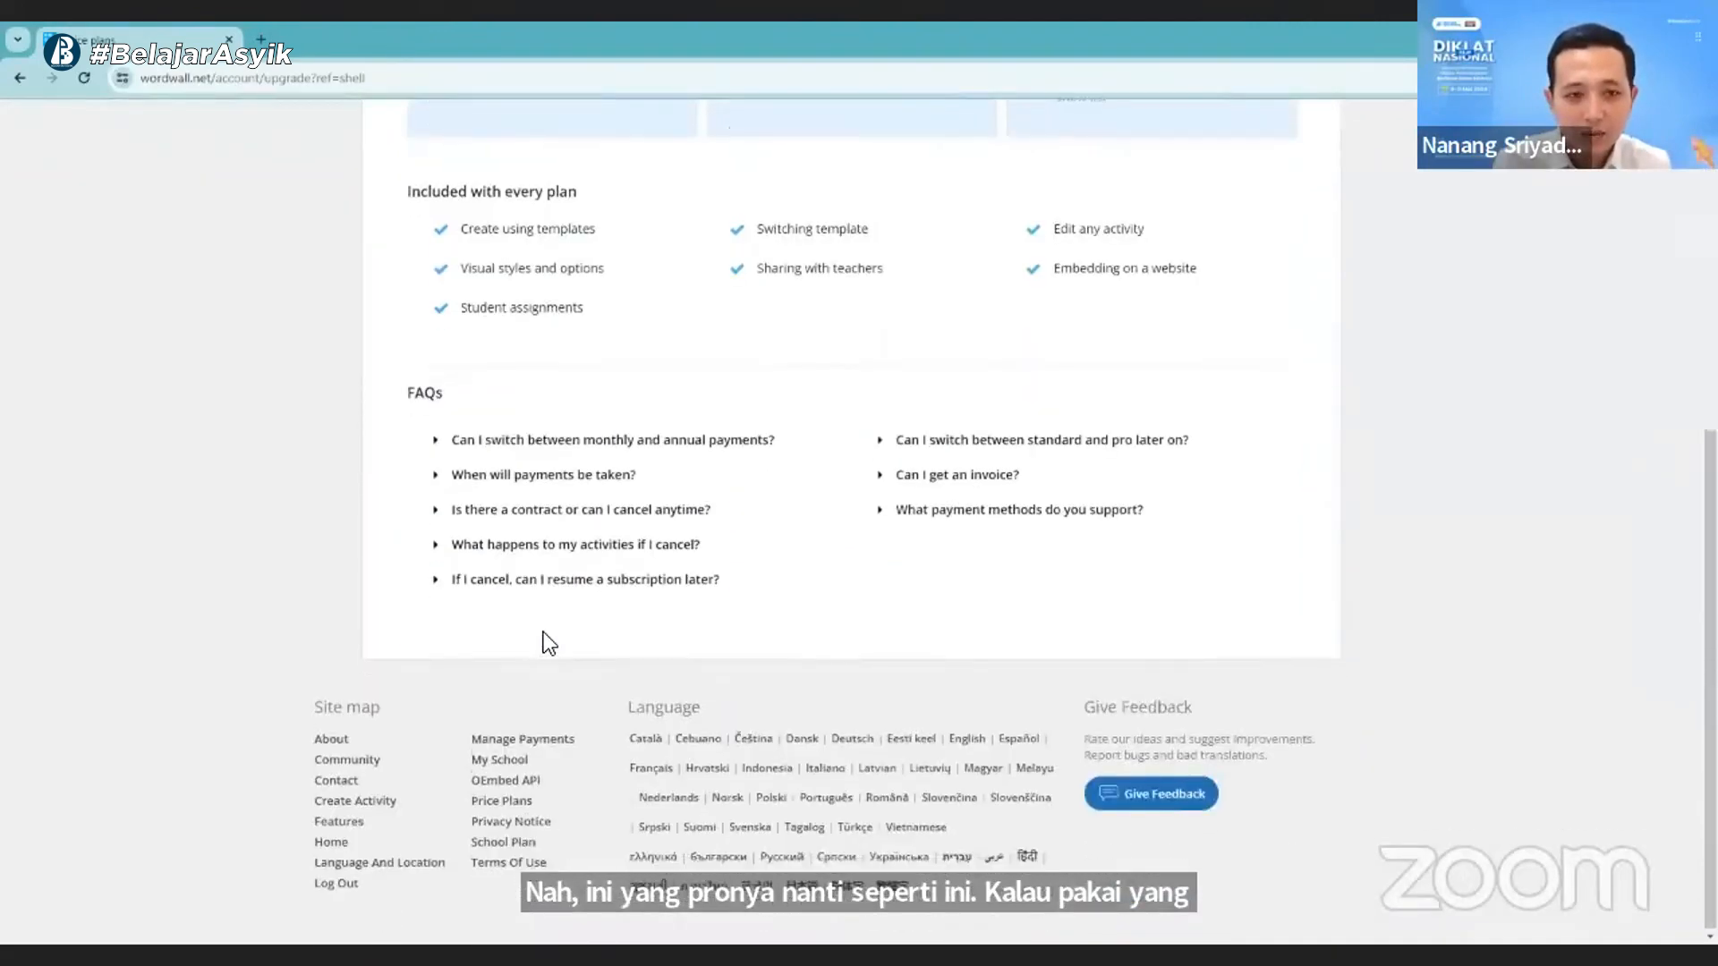
pyautogui.scroll(2, 544, 632)
pyautogui.scroll(4, 546, 525)
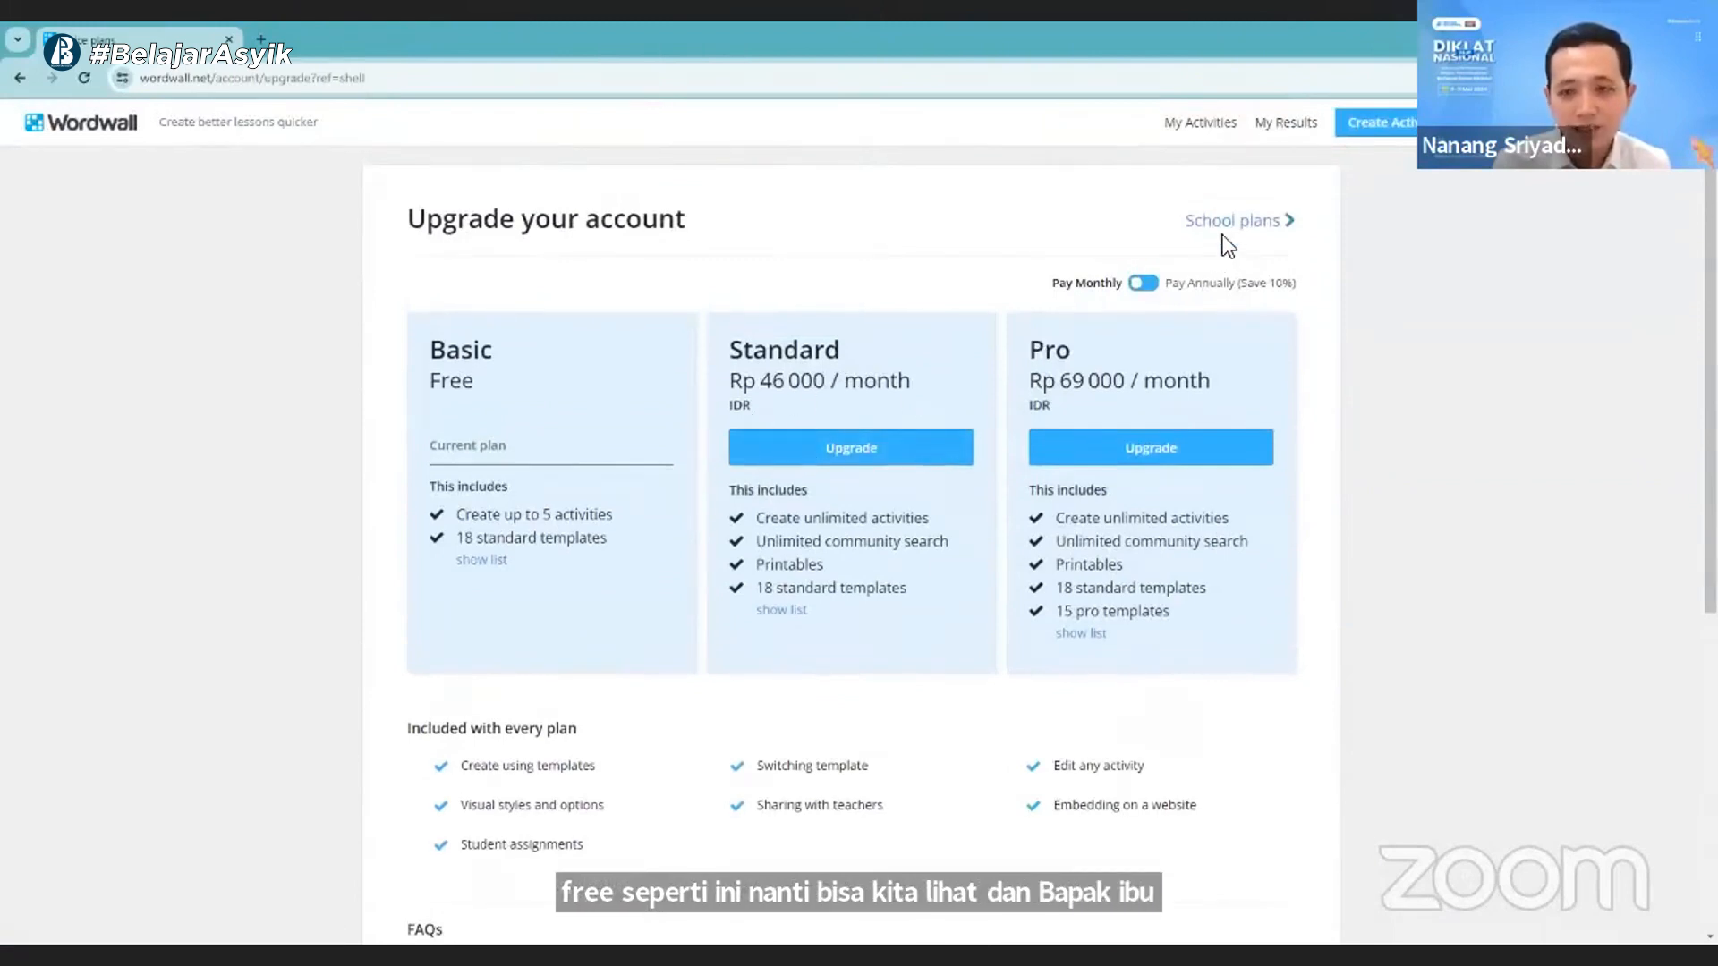
# - Return to My Activities and start creating a new activity
pyautogui.click(29, 101)
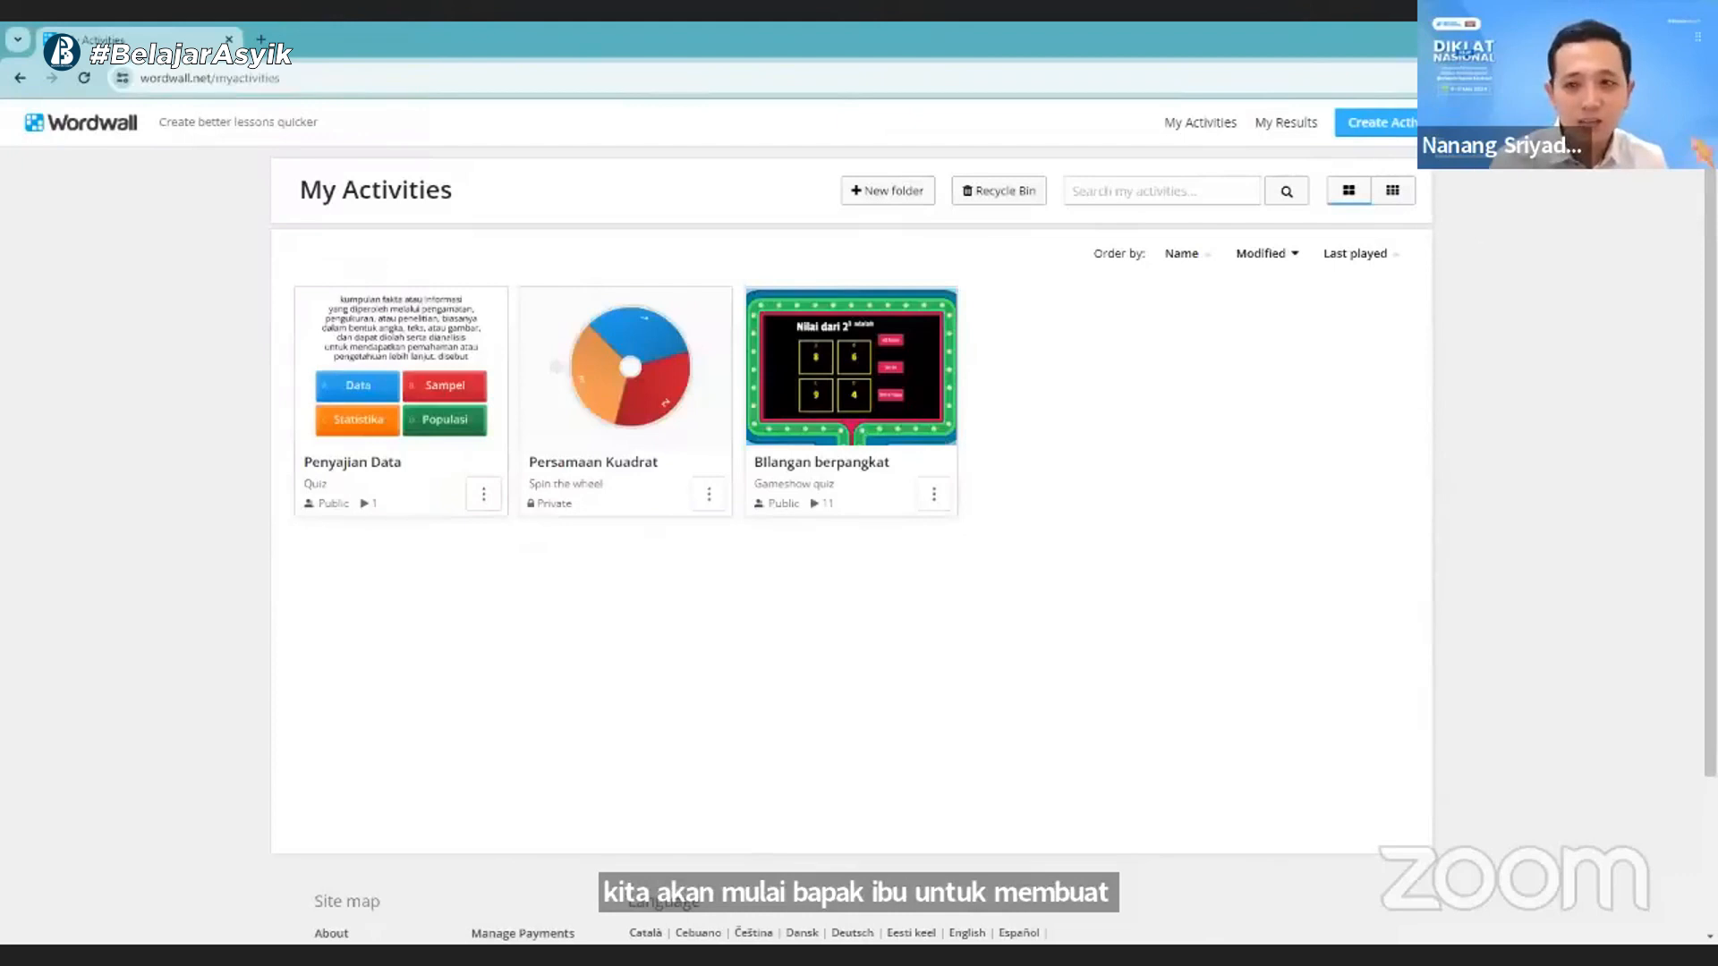
pyautogui.click(1409, 125)
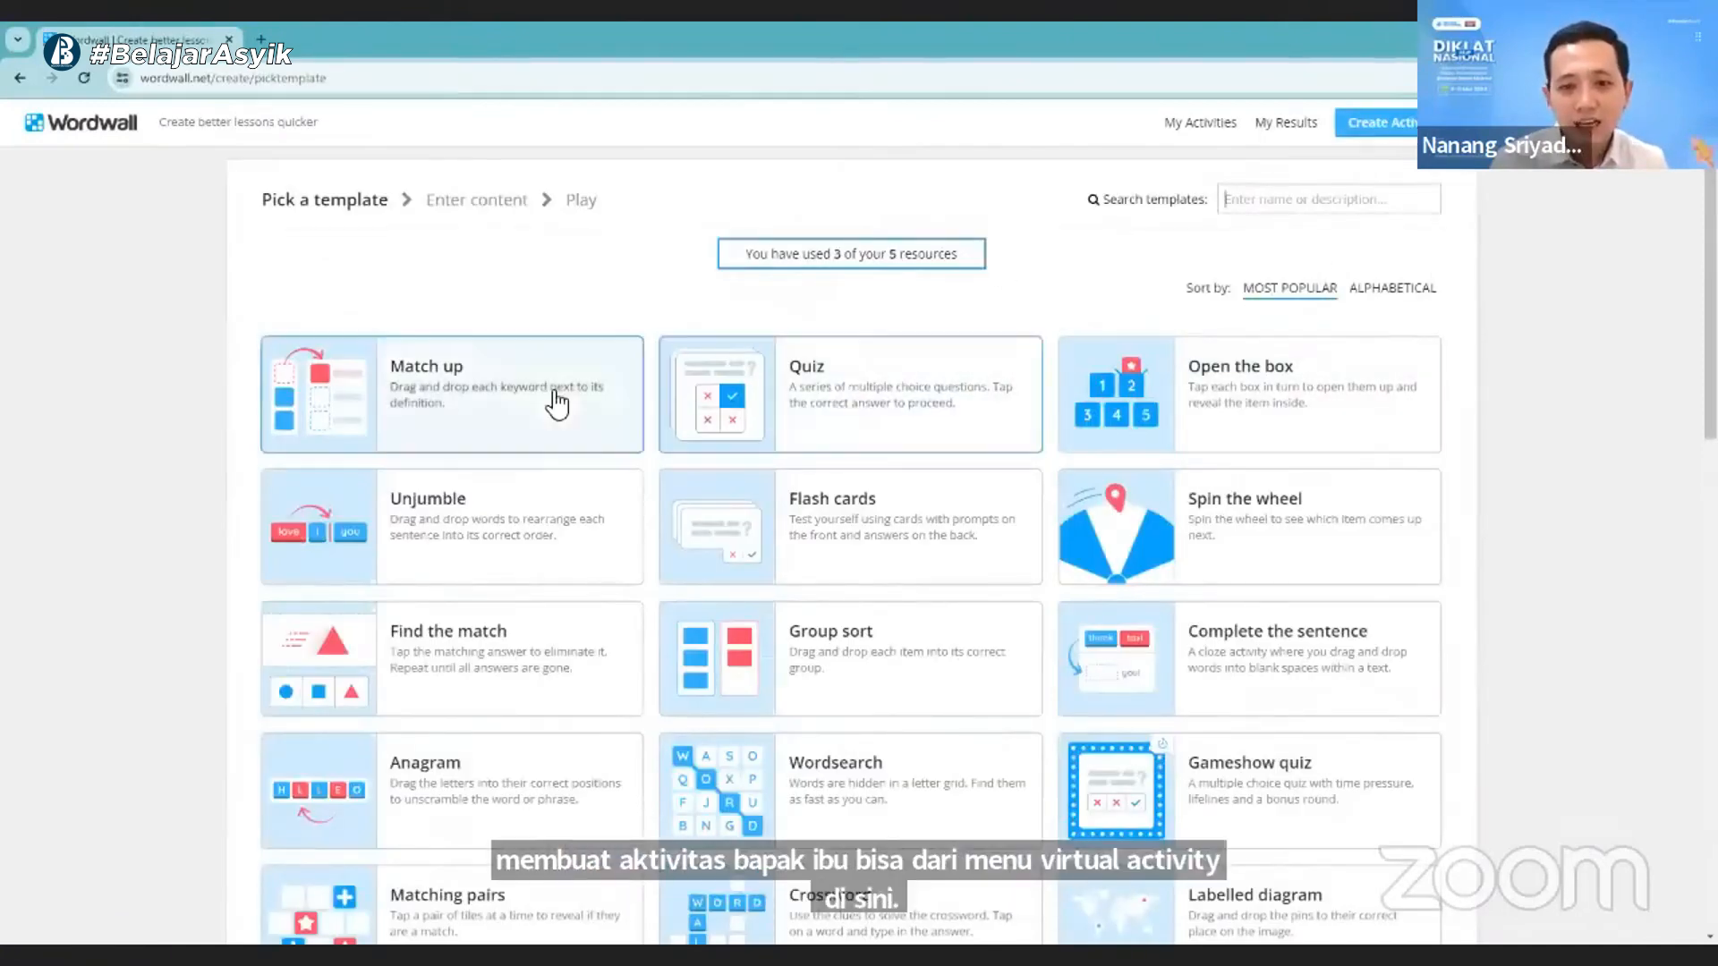
# - Examine the standard and Pro templates offered for the new activity
pyautogui.scroll(-8, 1219, 519)
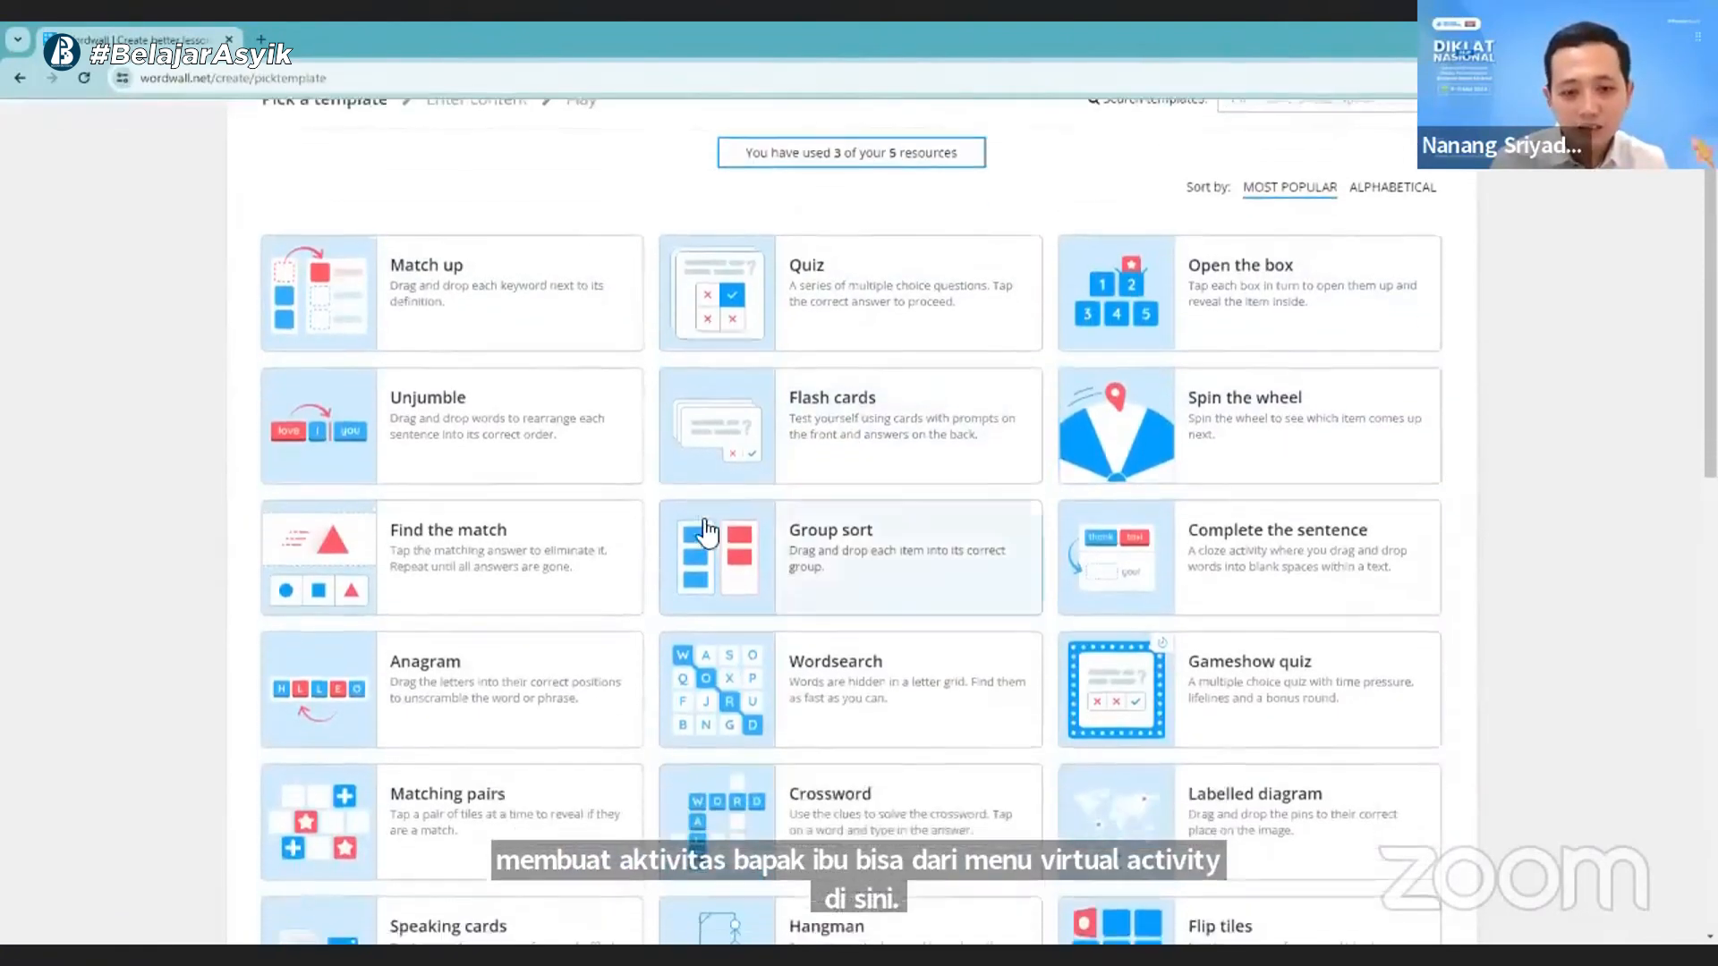
pyautogui.scroll(9, 539, 449)
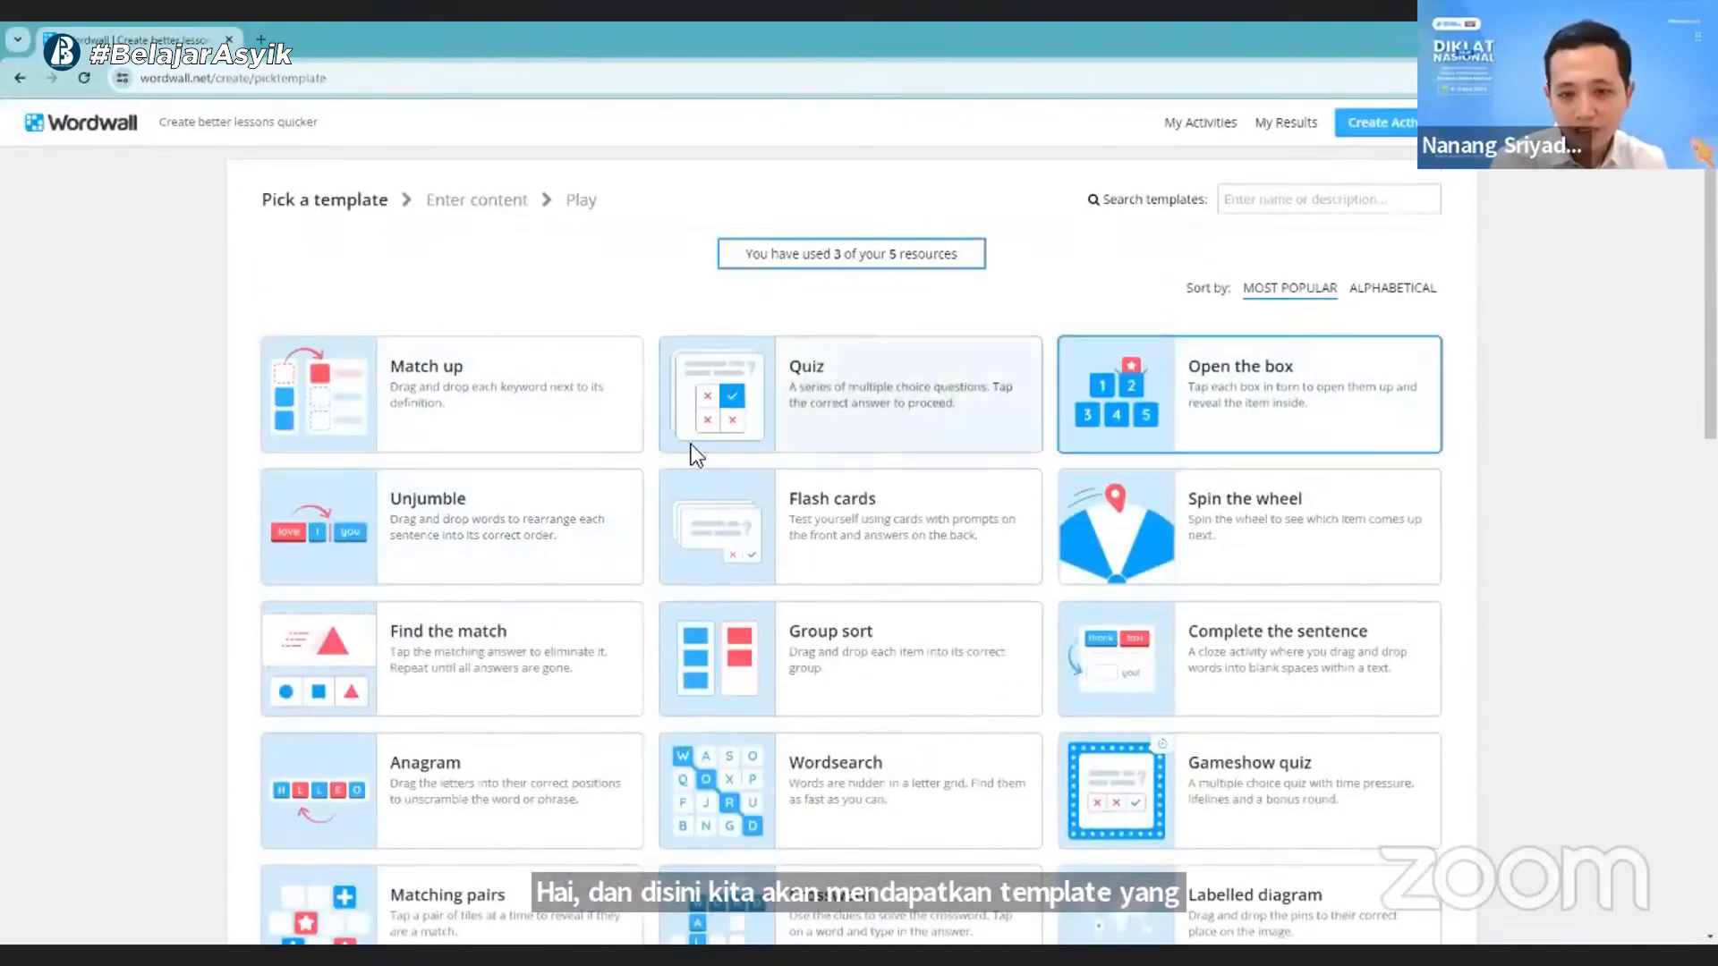
pyautogui.scroll(-2, 428, 644)
pyautogui.scroll(-5, 439, 680)
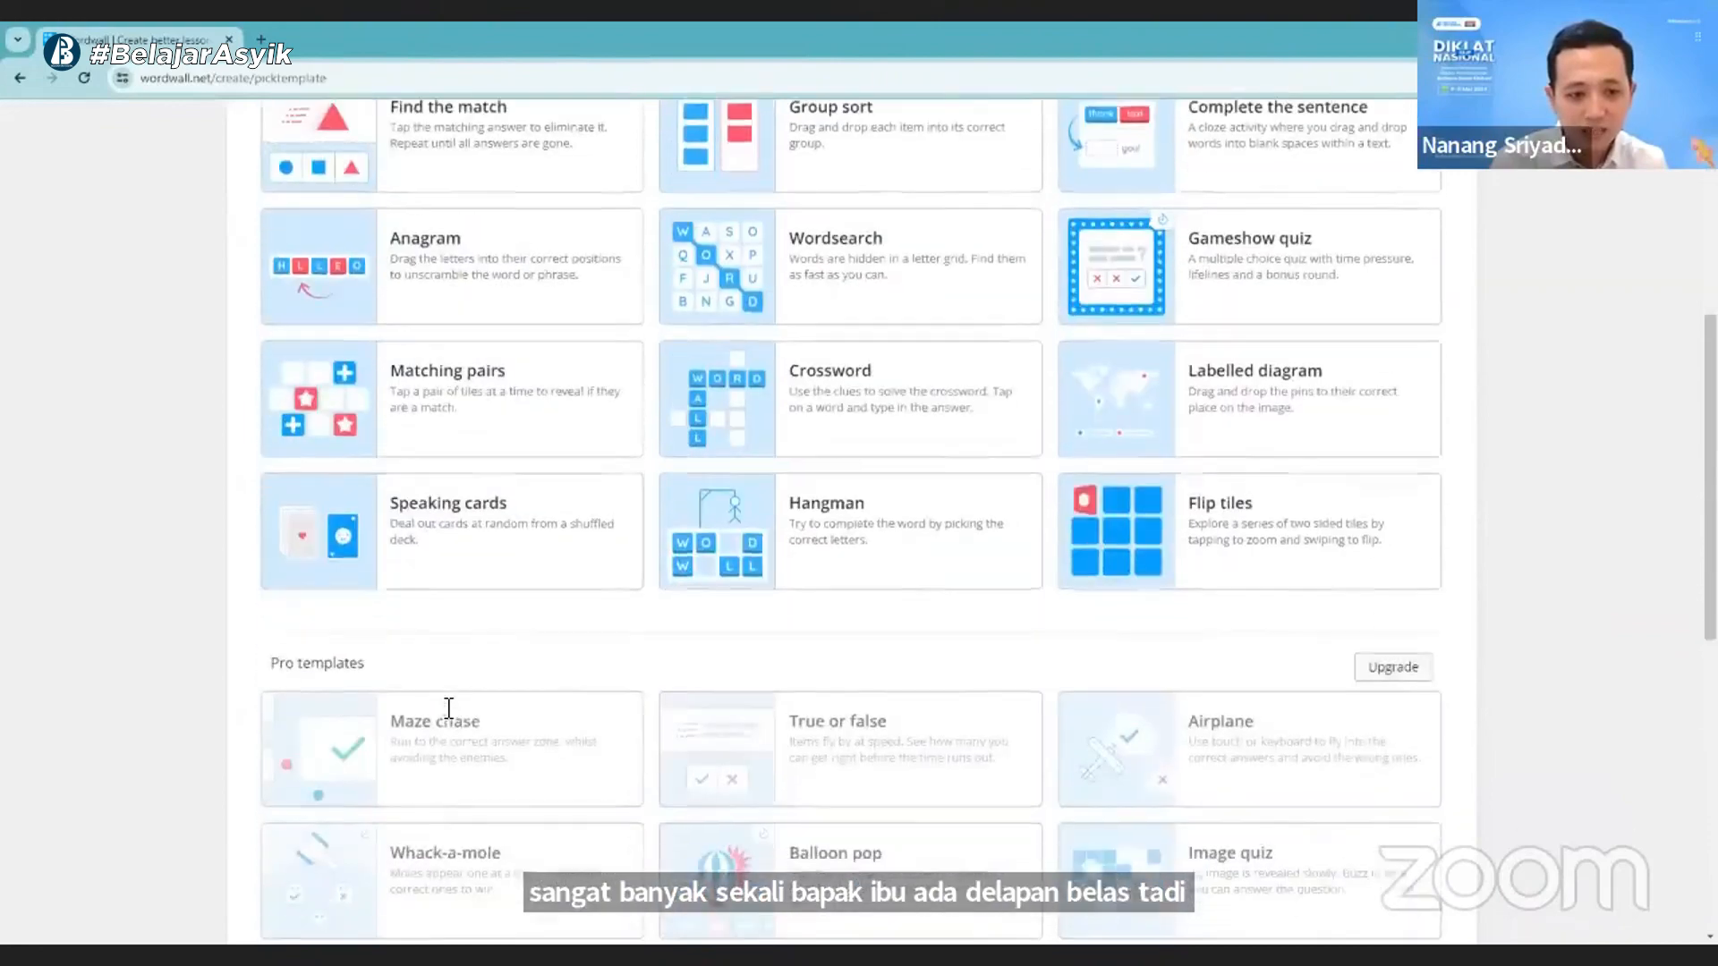
pyautogui.scroll(4, 1182, 471)
pyautogui.scroll(2, 738, 487)
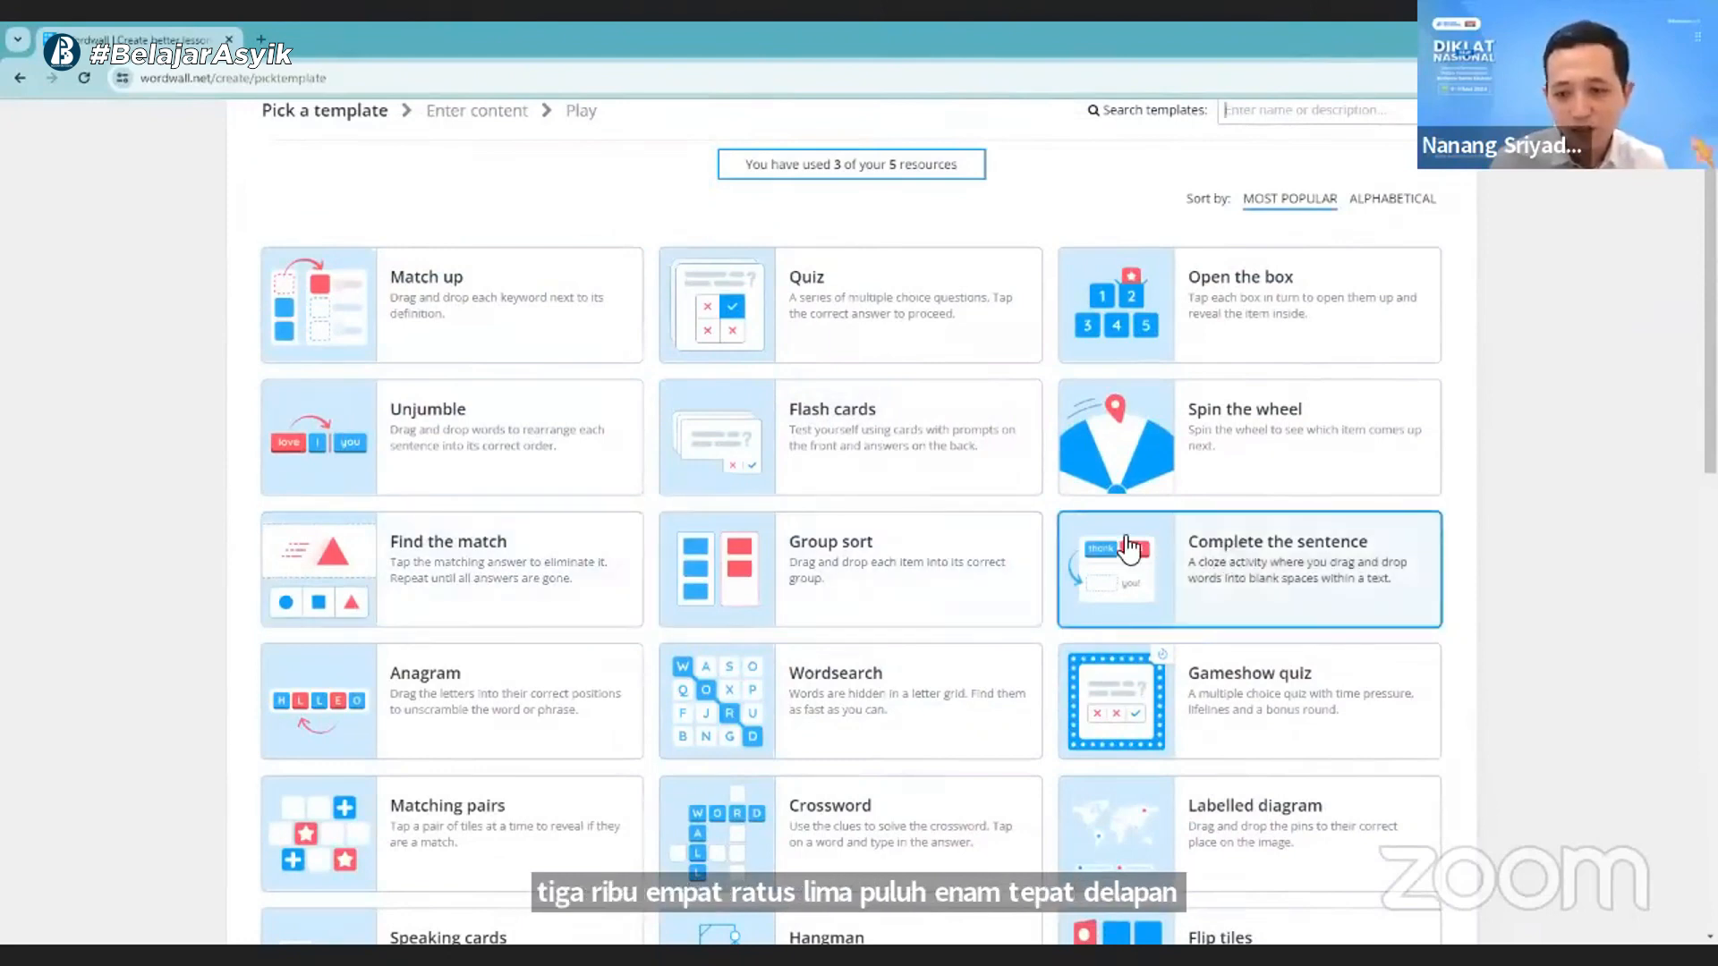
pyautogui.scroll(-1, 1230, 550)
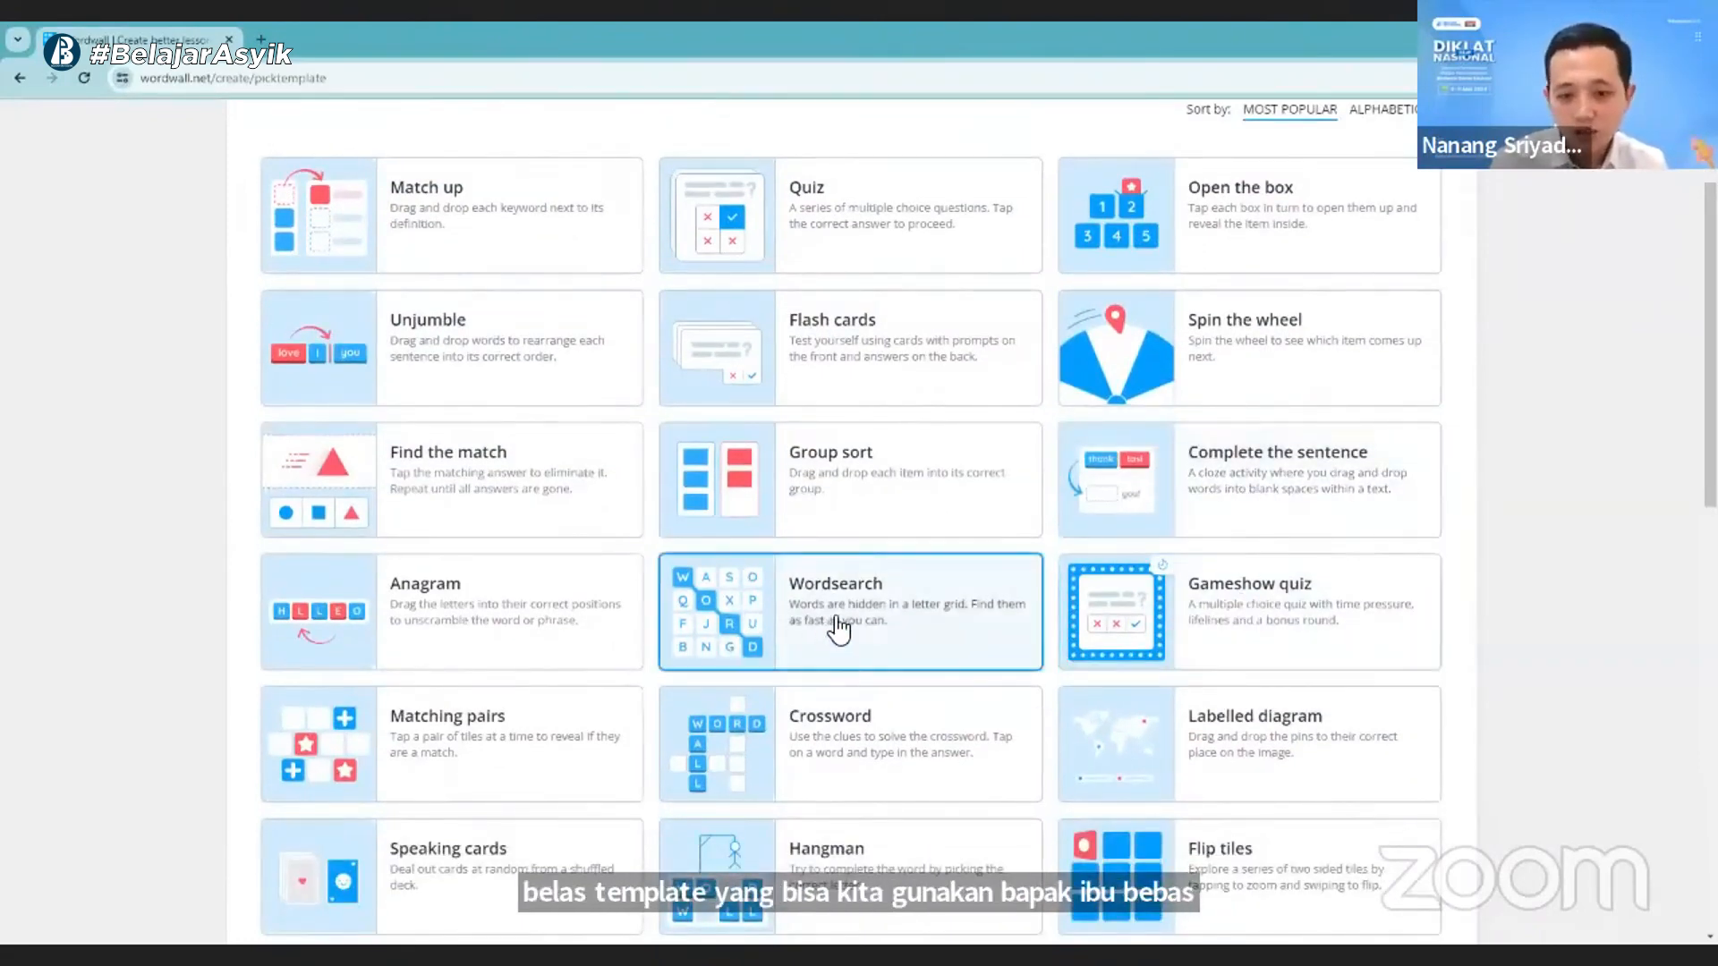
pyautogui.scroll(-1, 876, 743)
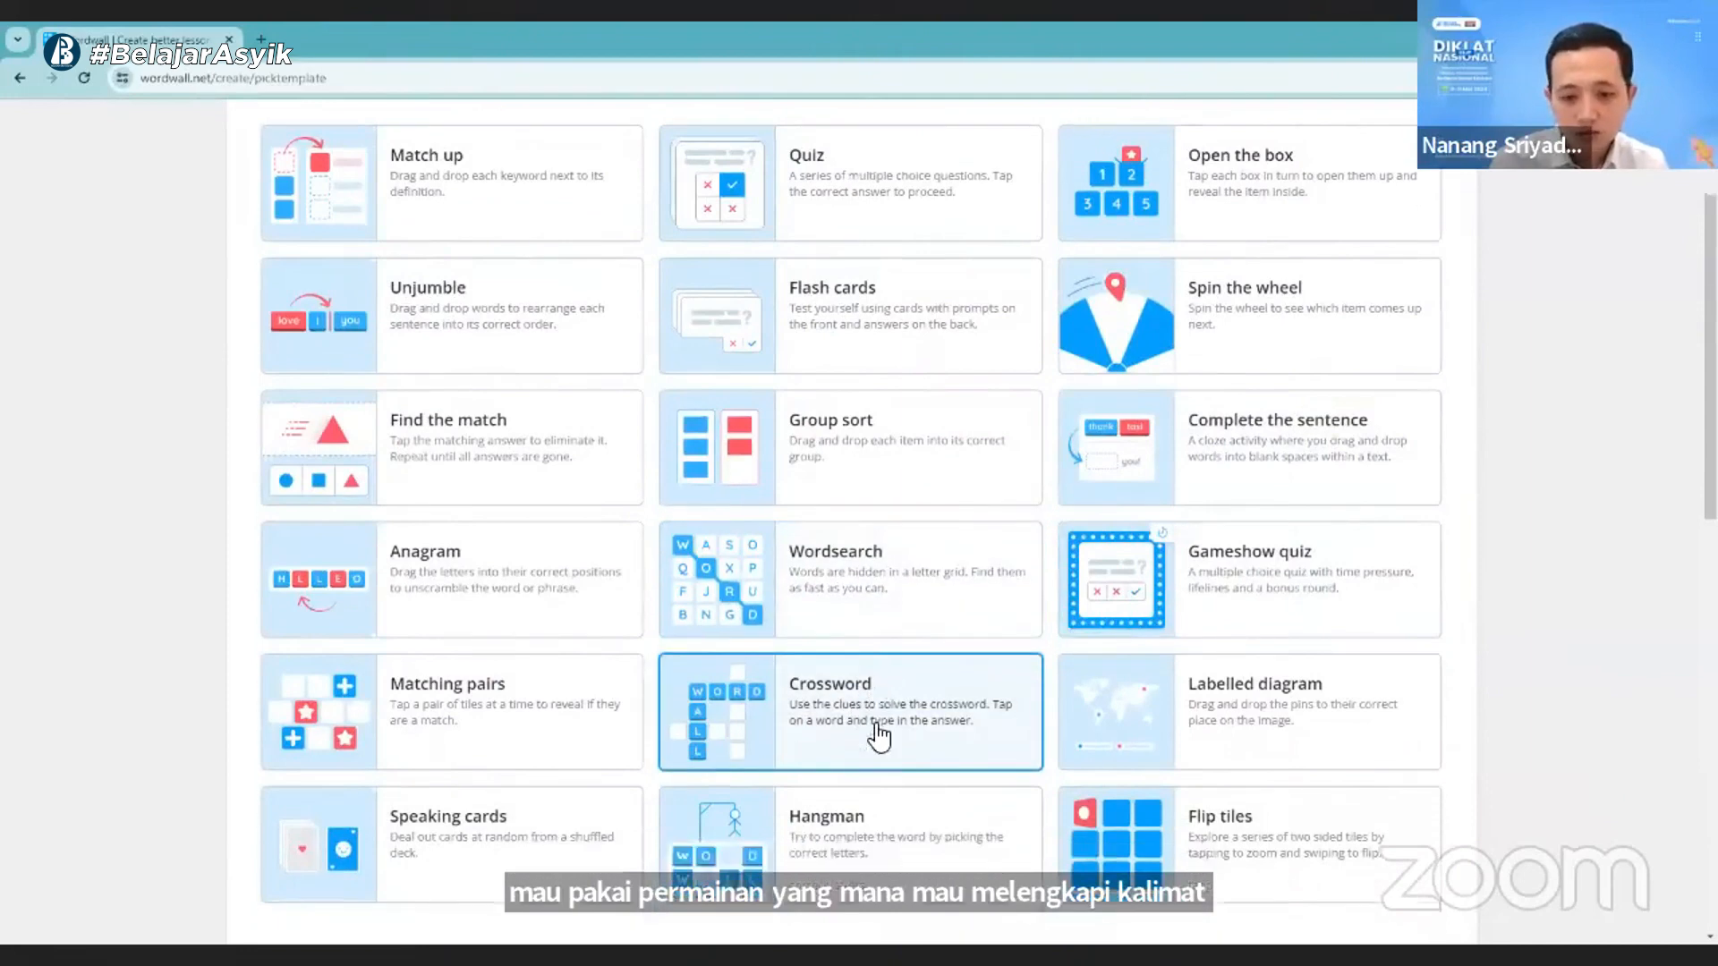
pyautogui.scroll(-2, 880, 736)
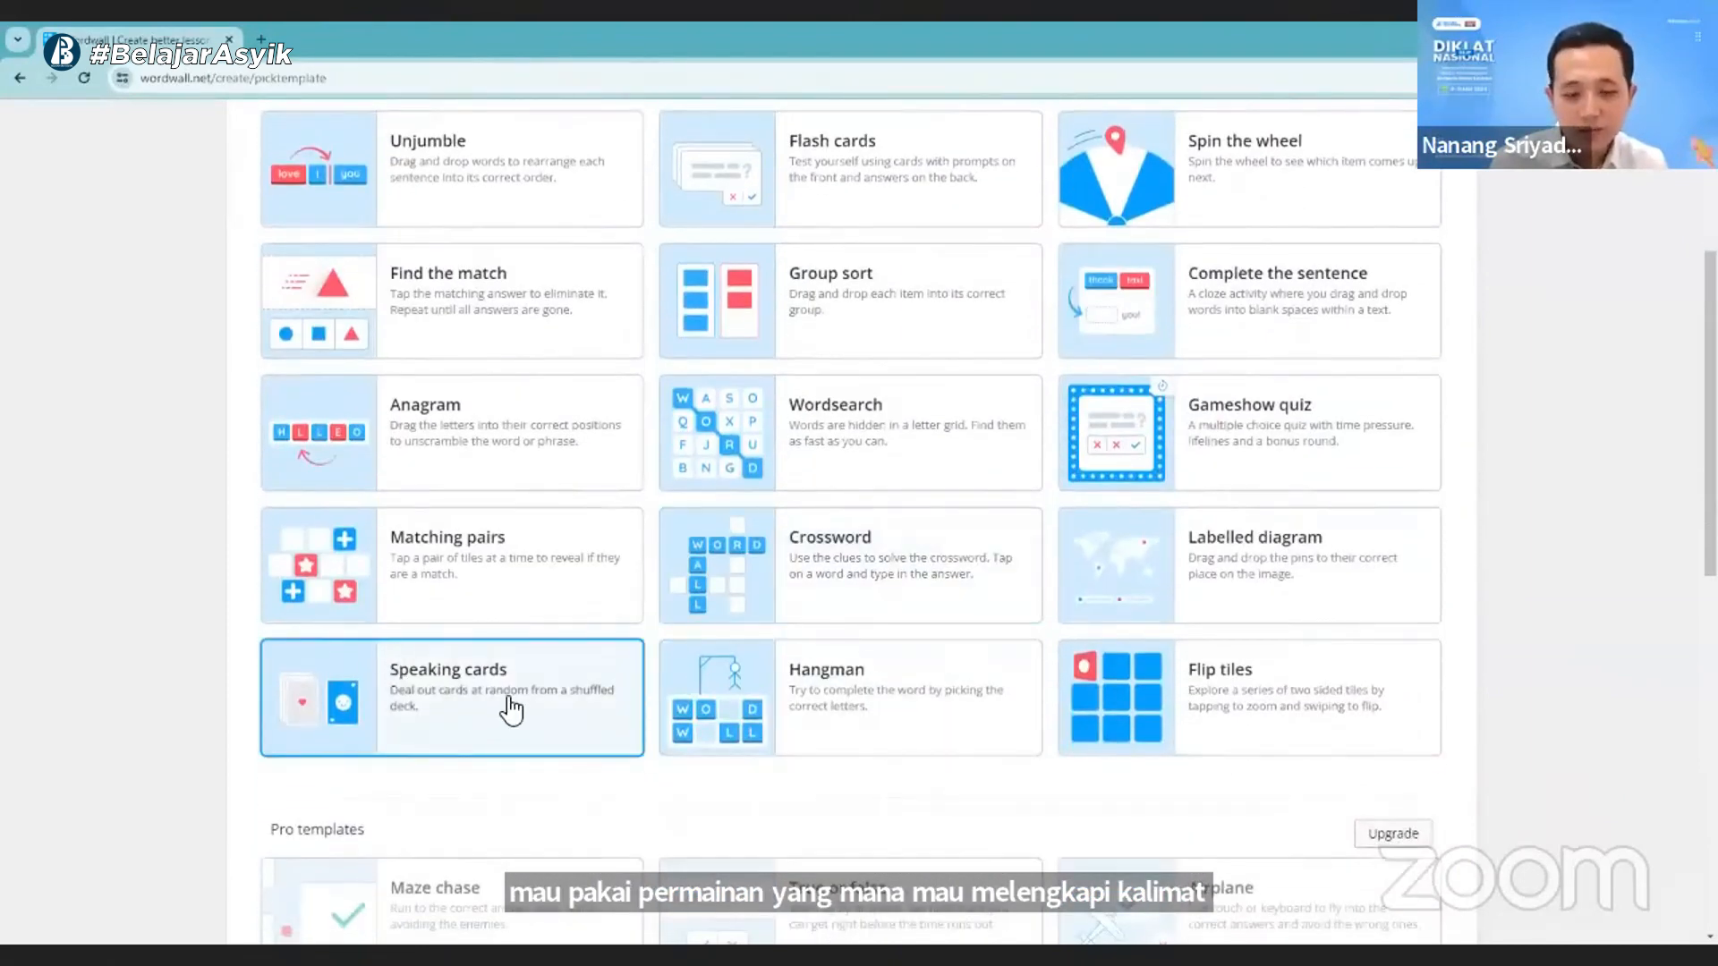
pyautogui.scroll(-1, 506, 706)
pyautogui.scroll(-1, 674, 675)
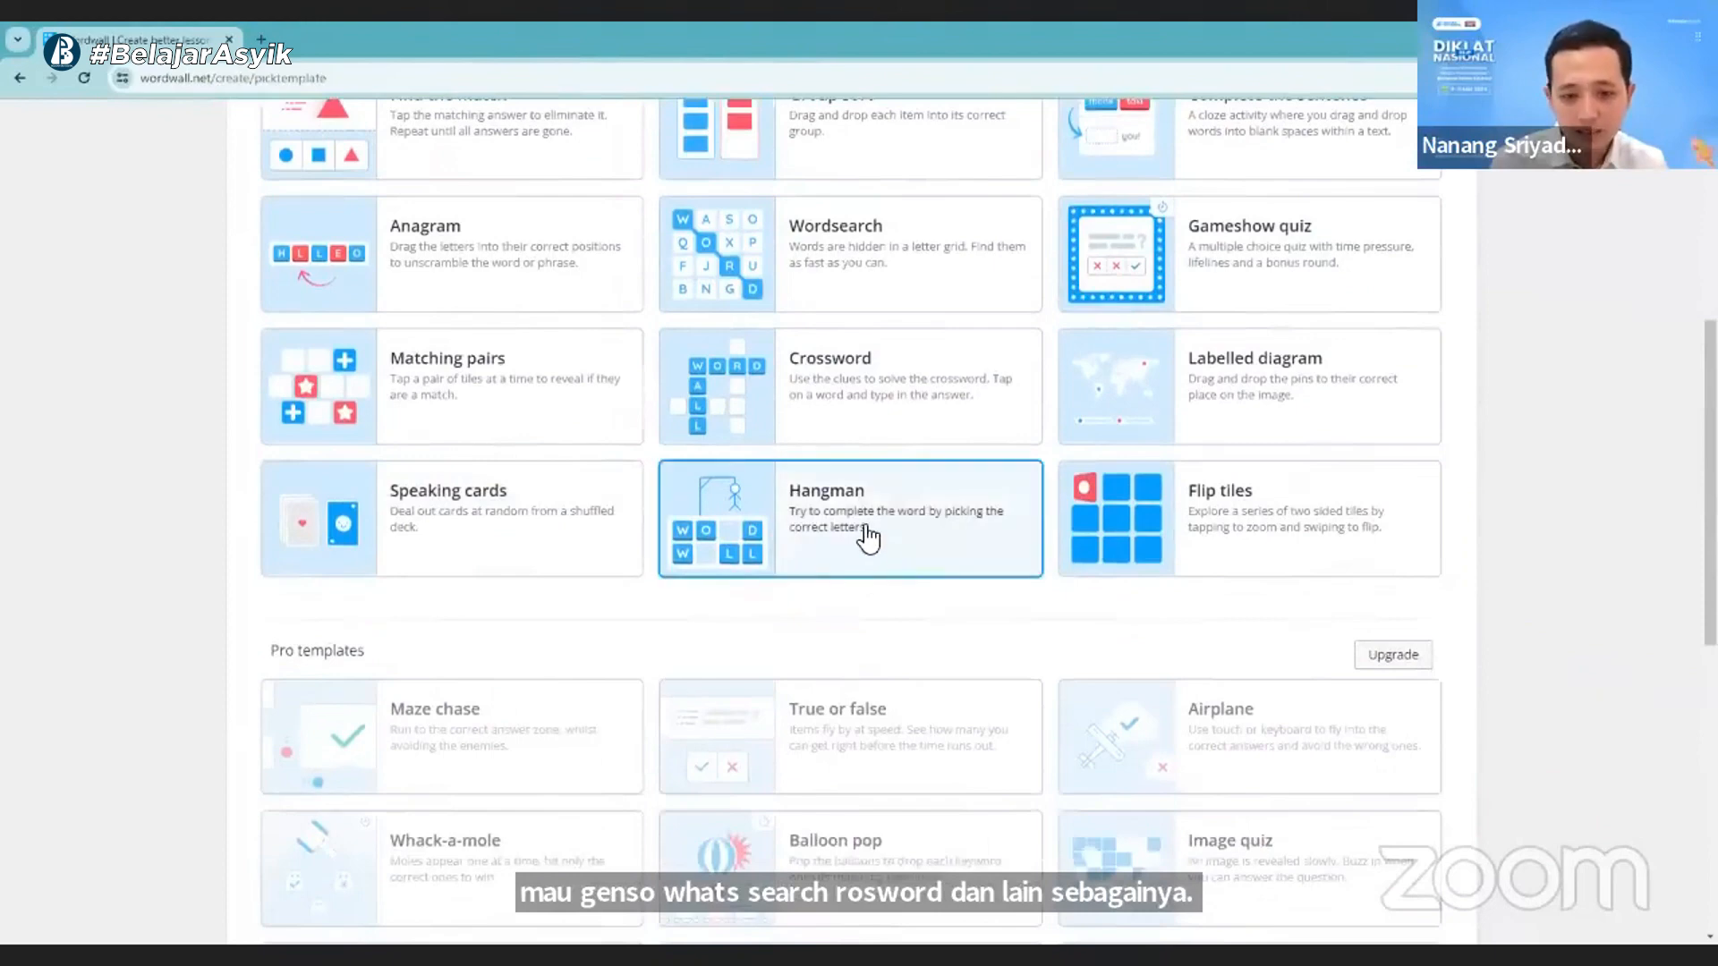
pyautogui.scroll(3, 872, 536)
pyautogui.scroll(-6, 878, 530)
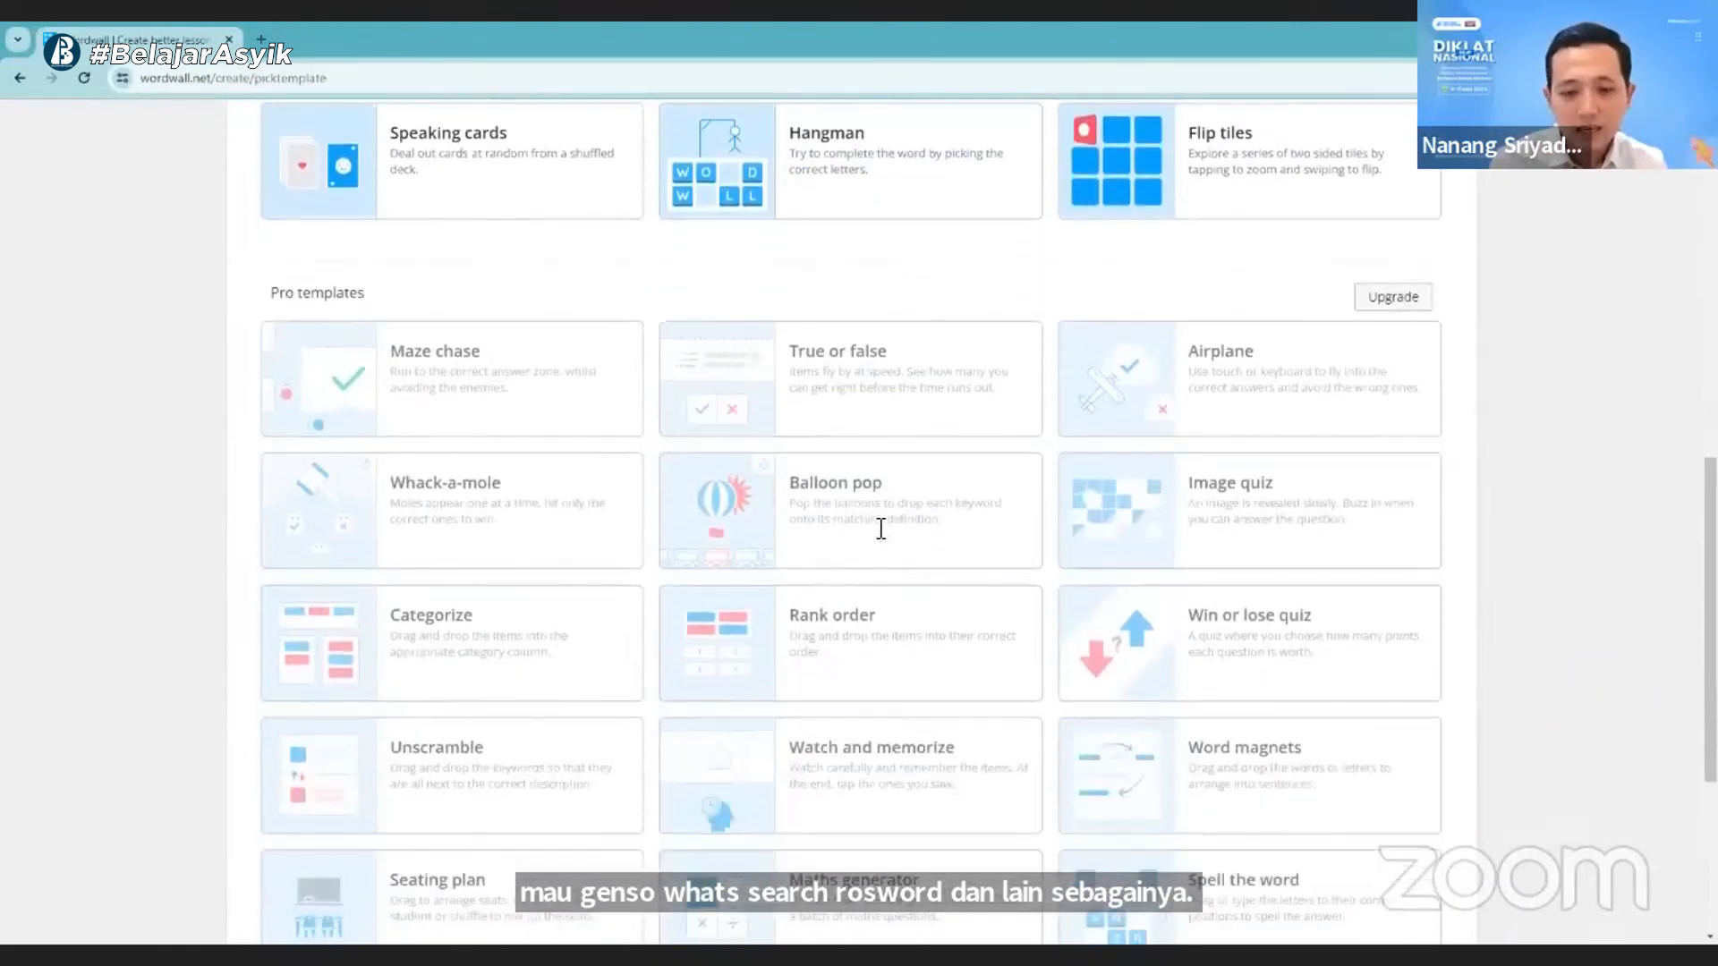
# - Look over the rest of the Pro templates and compare them with the templates available on the free plan
pyautogui.scroll(-2, 1000, 786)
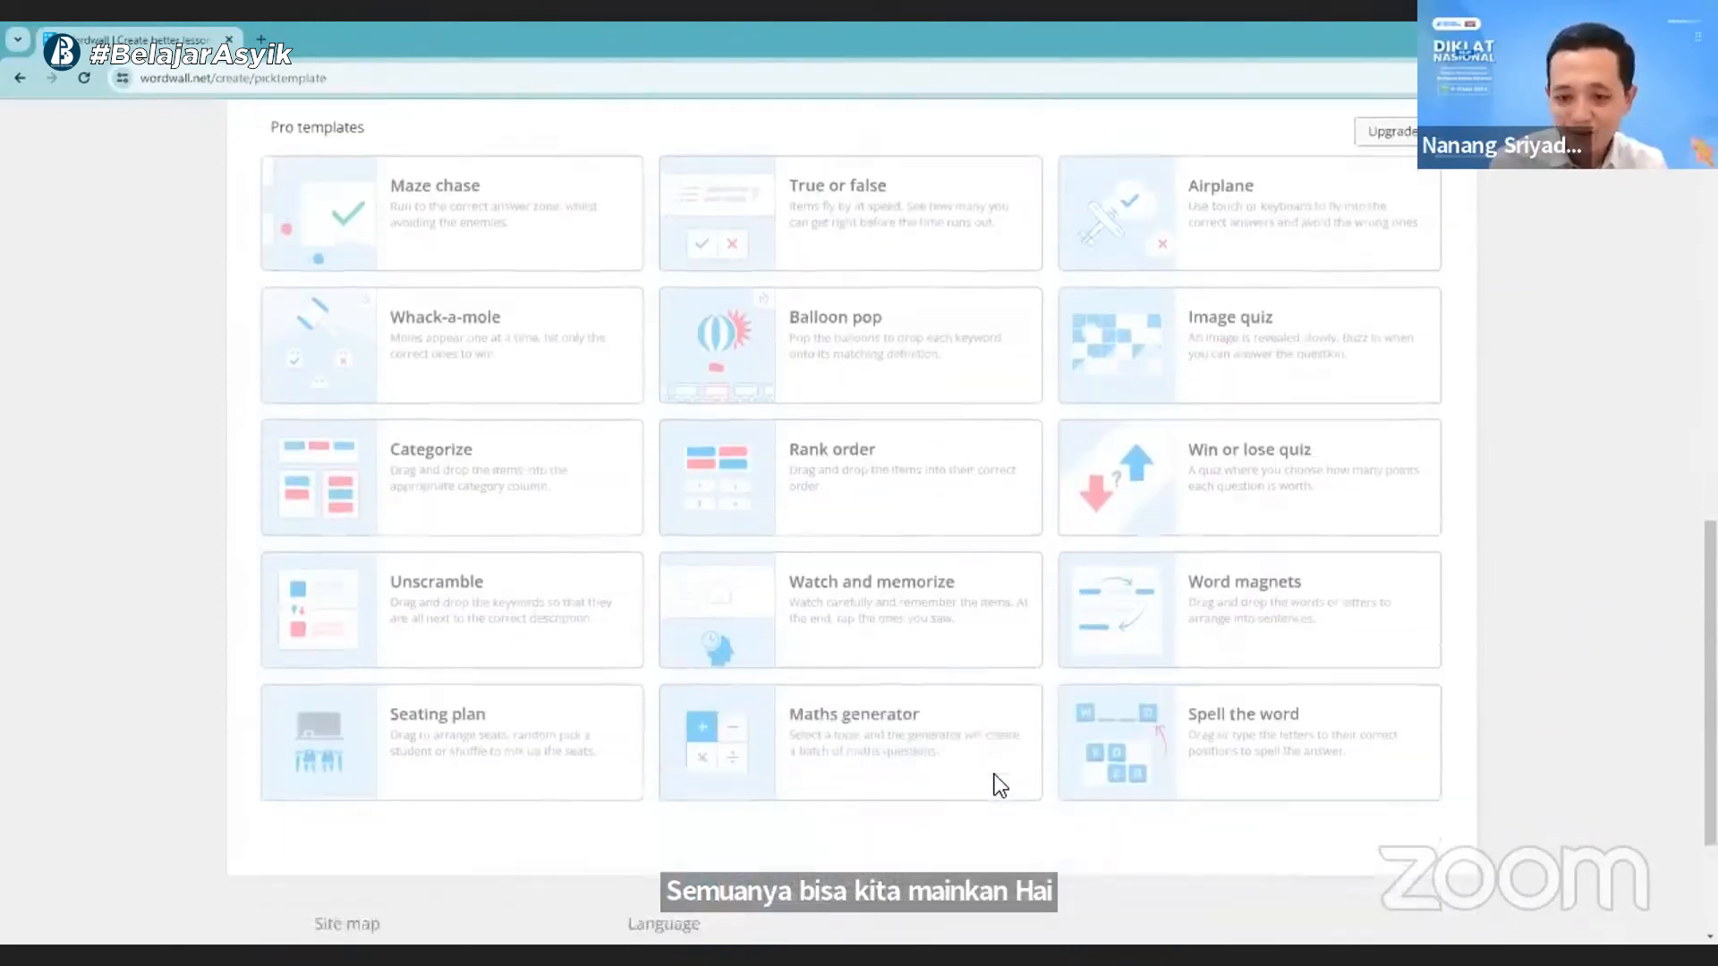
pyautogui.scroll(-2, 999, 785)
pyautogui.scroll(3, 764, 603)
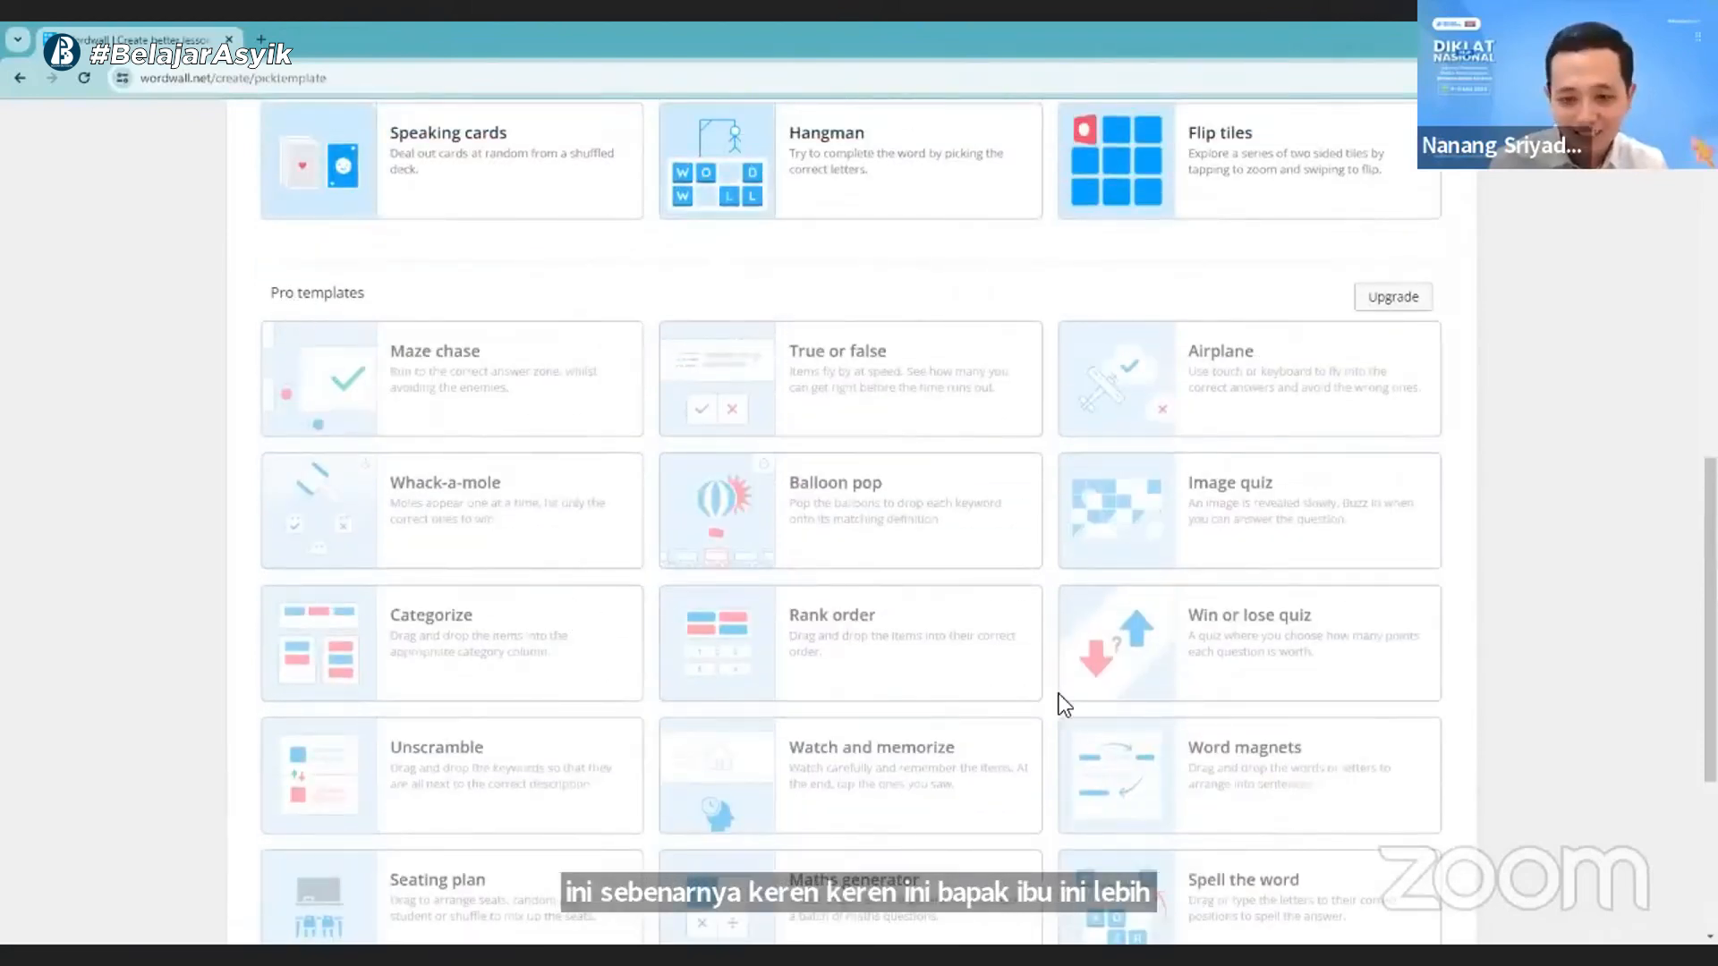
pyautogui.scroll(4, 1059, 694)
pyautogui.scroll(4, 766, 448)
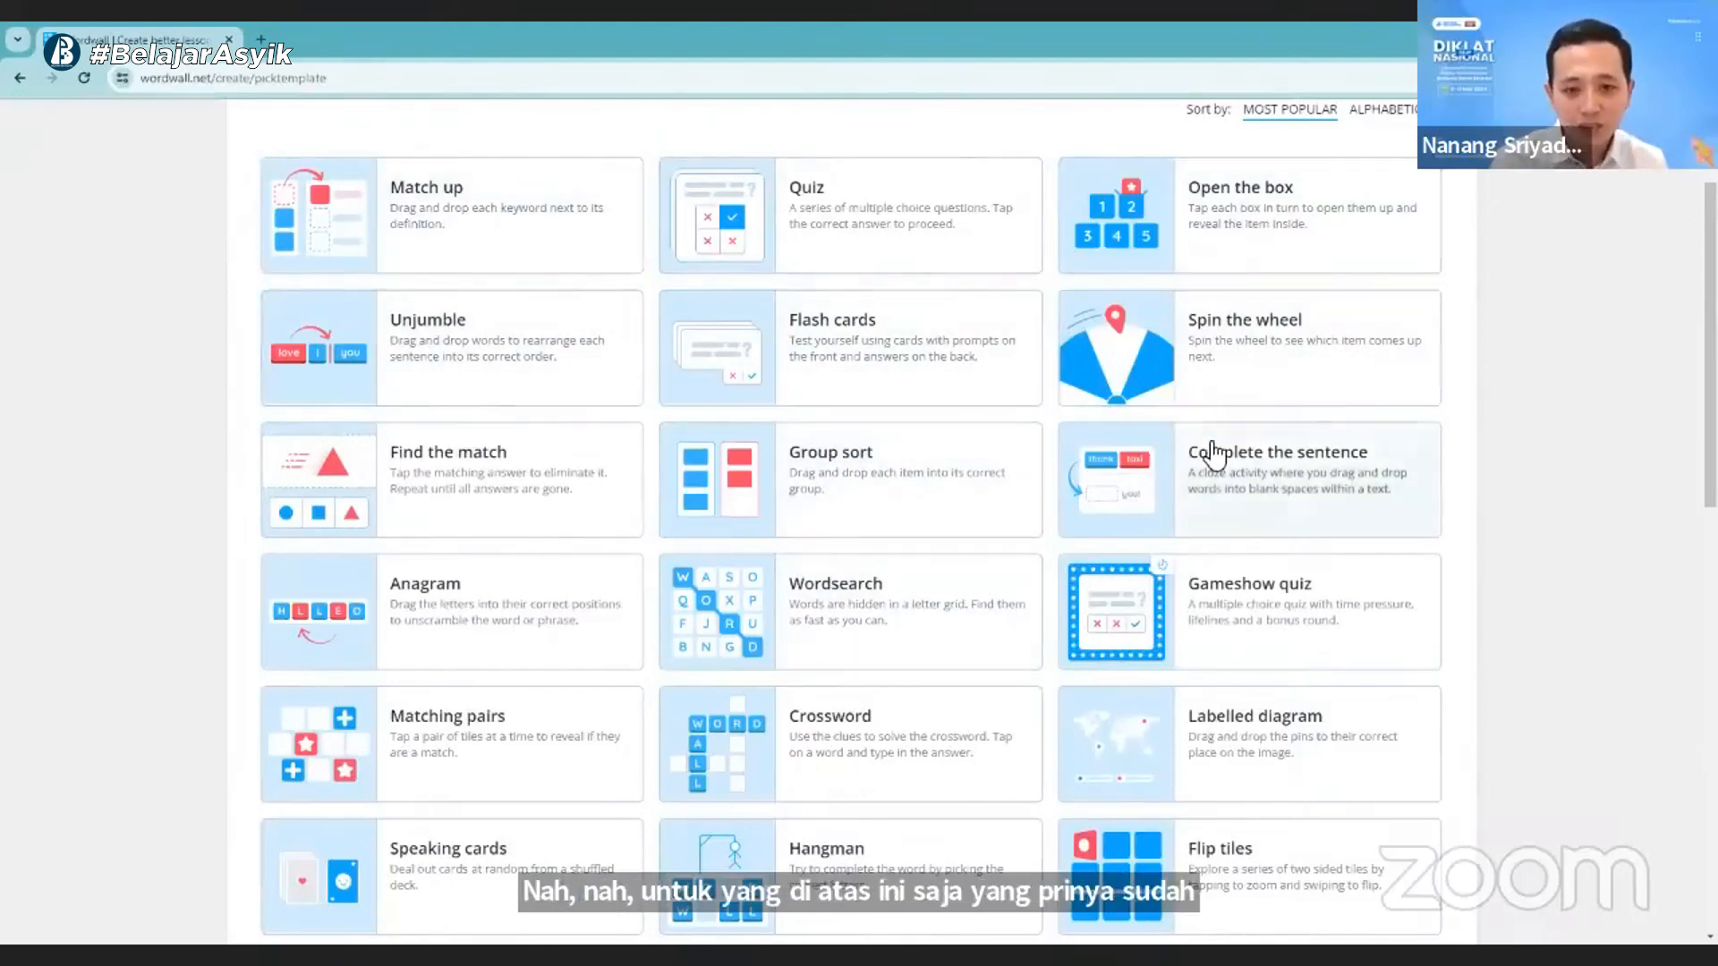
pyautogui.scroll(-2, 993, 666)
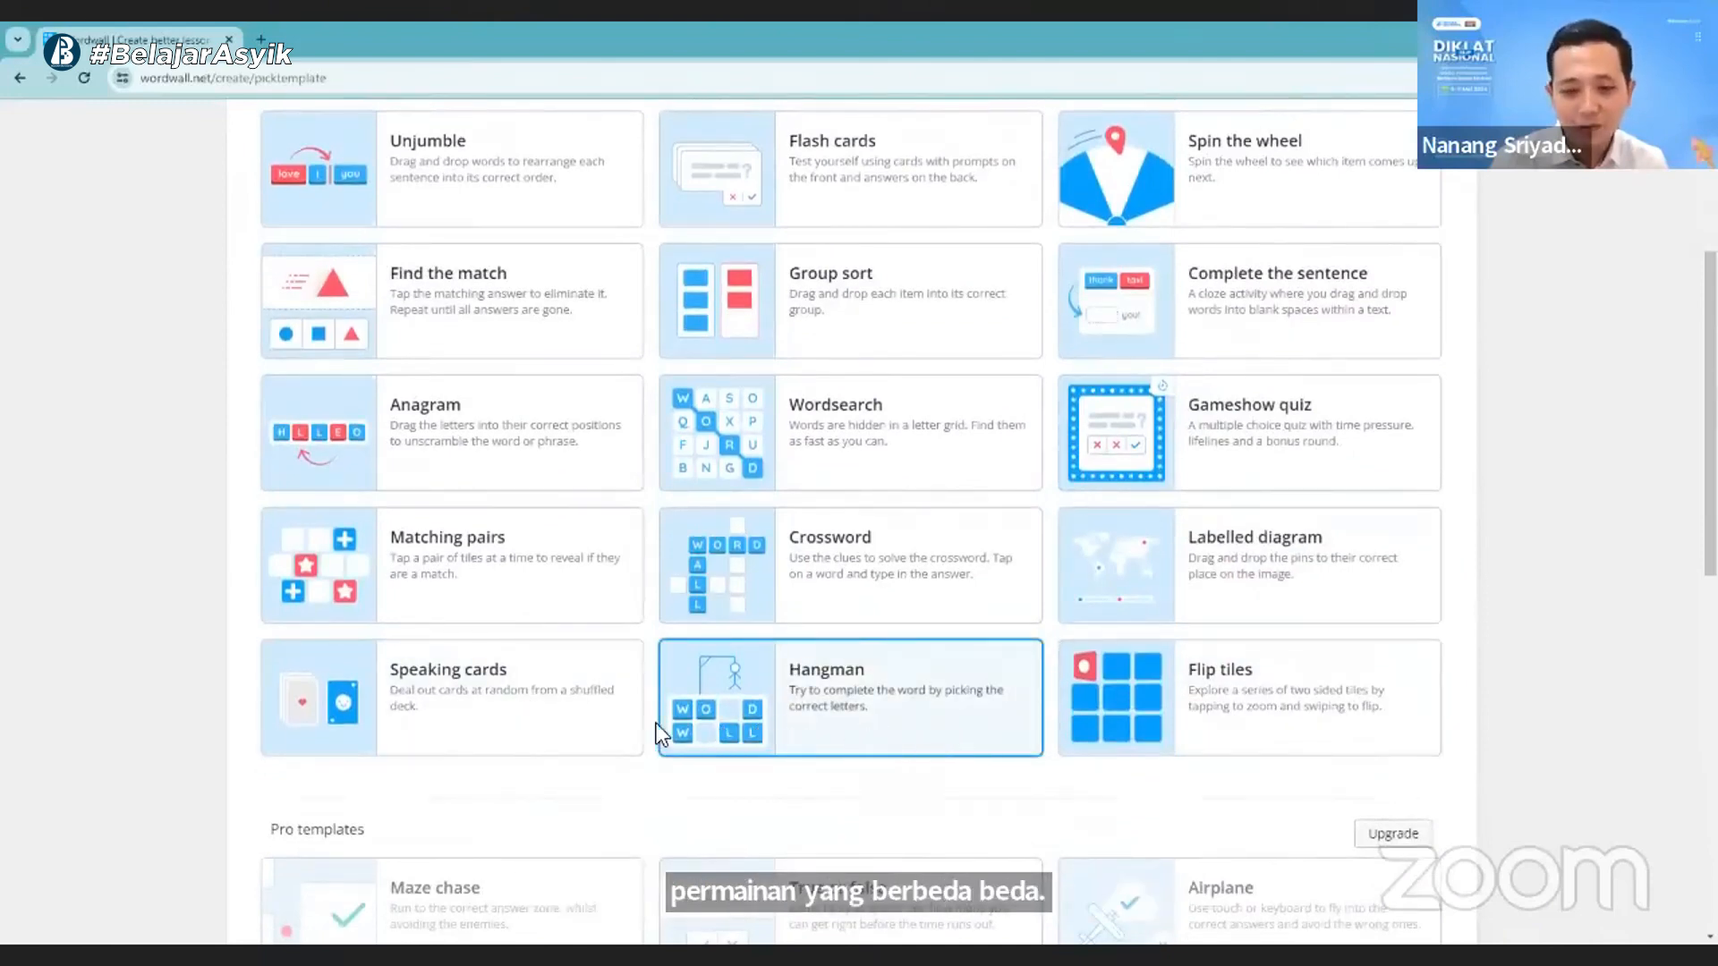
pyautogui.scroll(1, 858, 609)
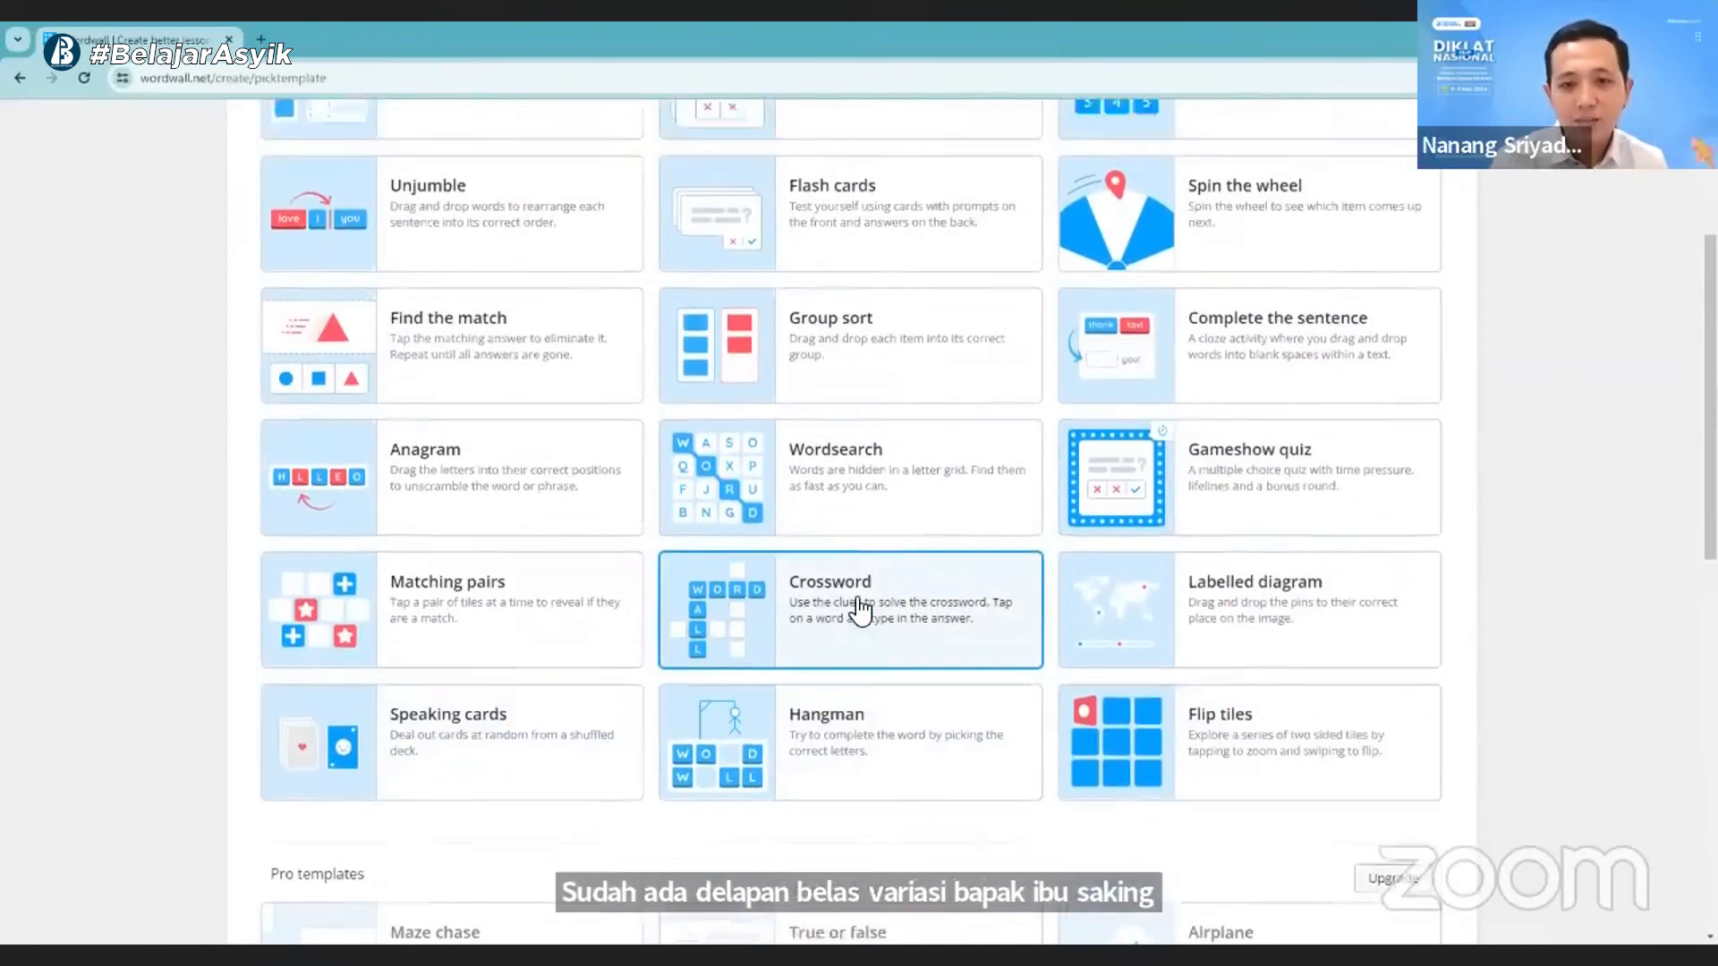
pyautogui.scroll(3, 861, 611)
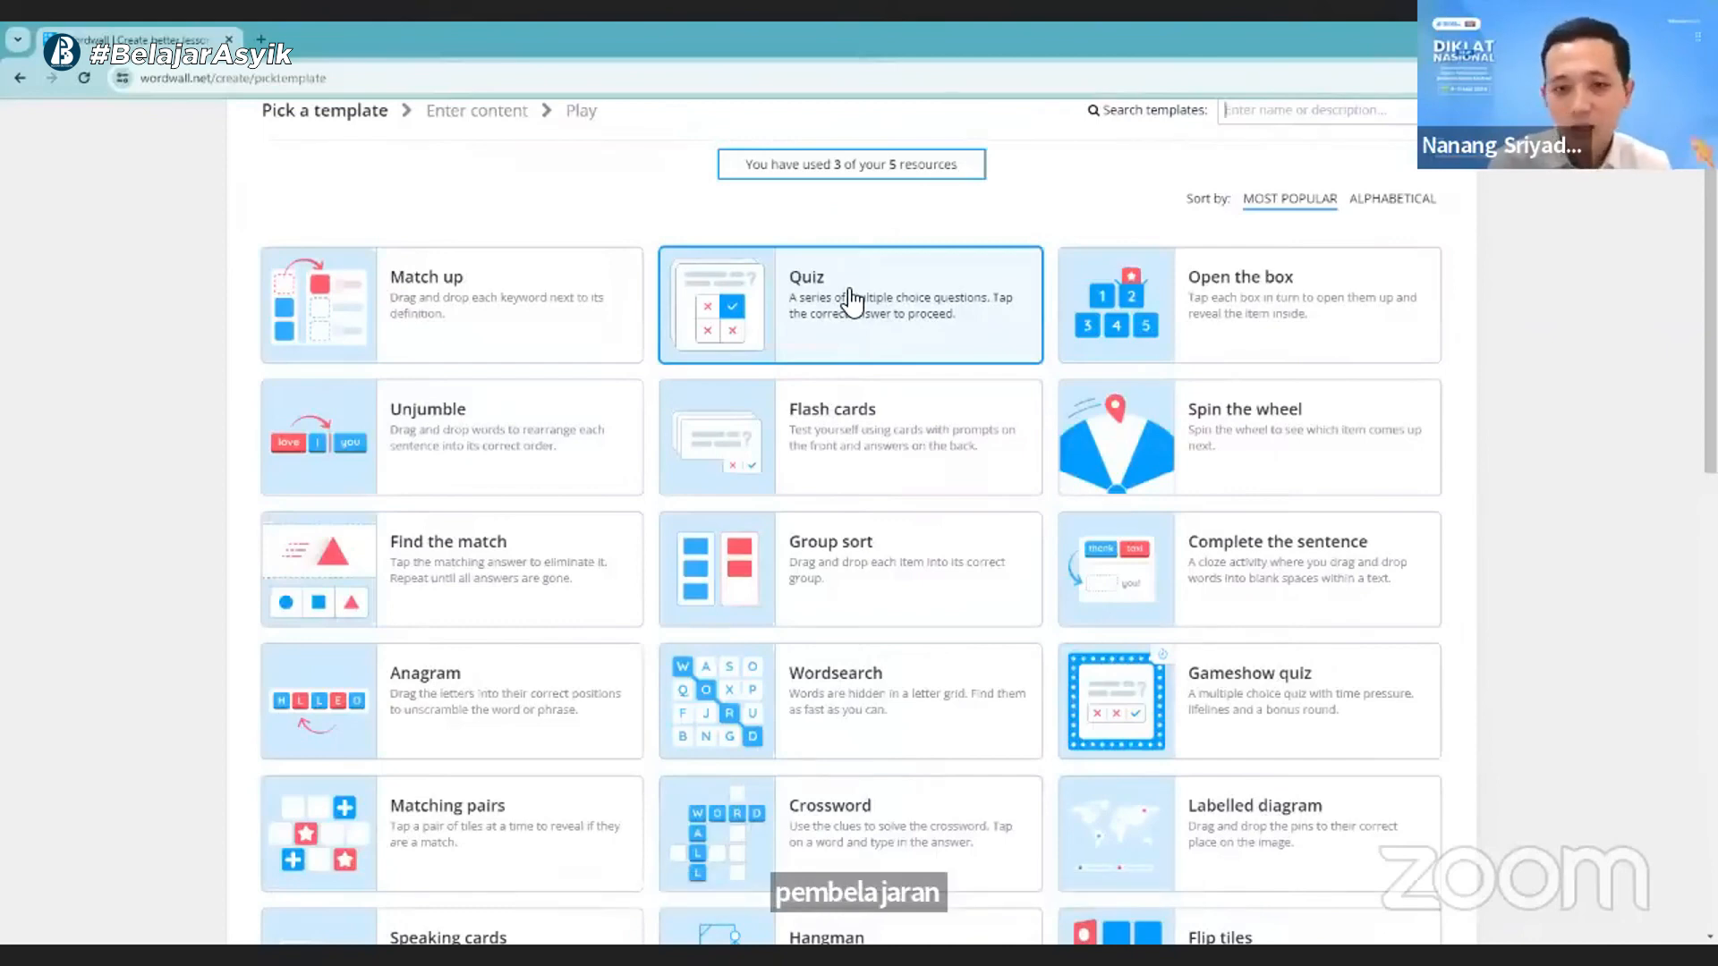
# - Choose the Quiz template and title the activity "Penyajian data"
pyautogui.click(850, 296)
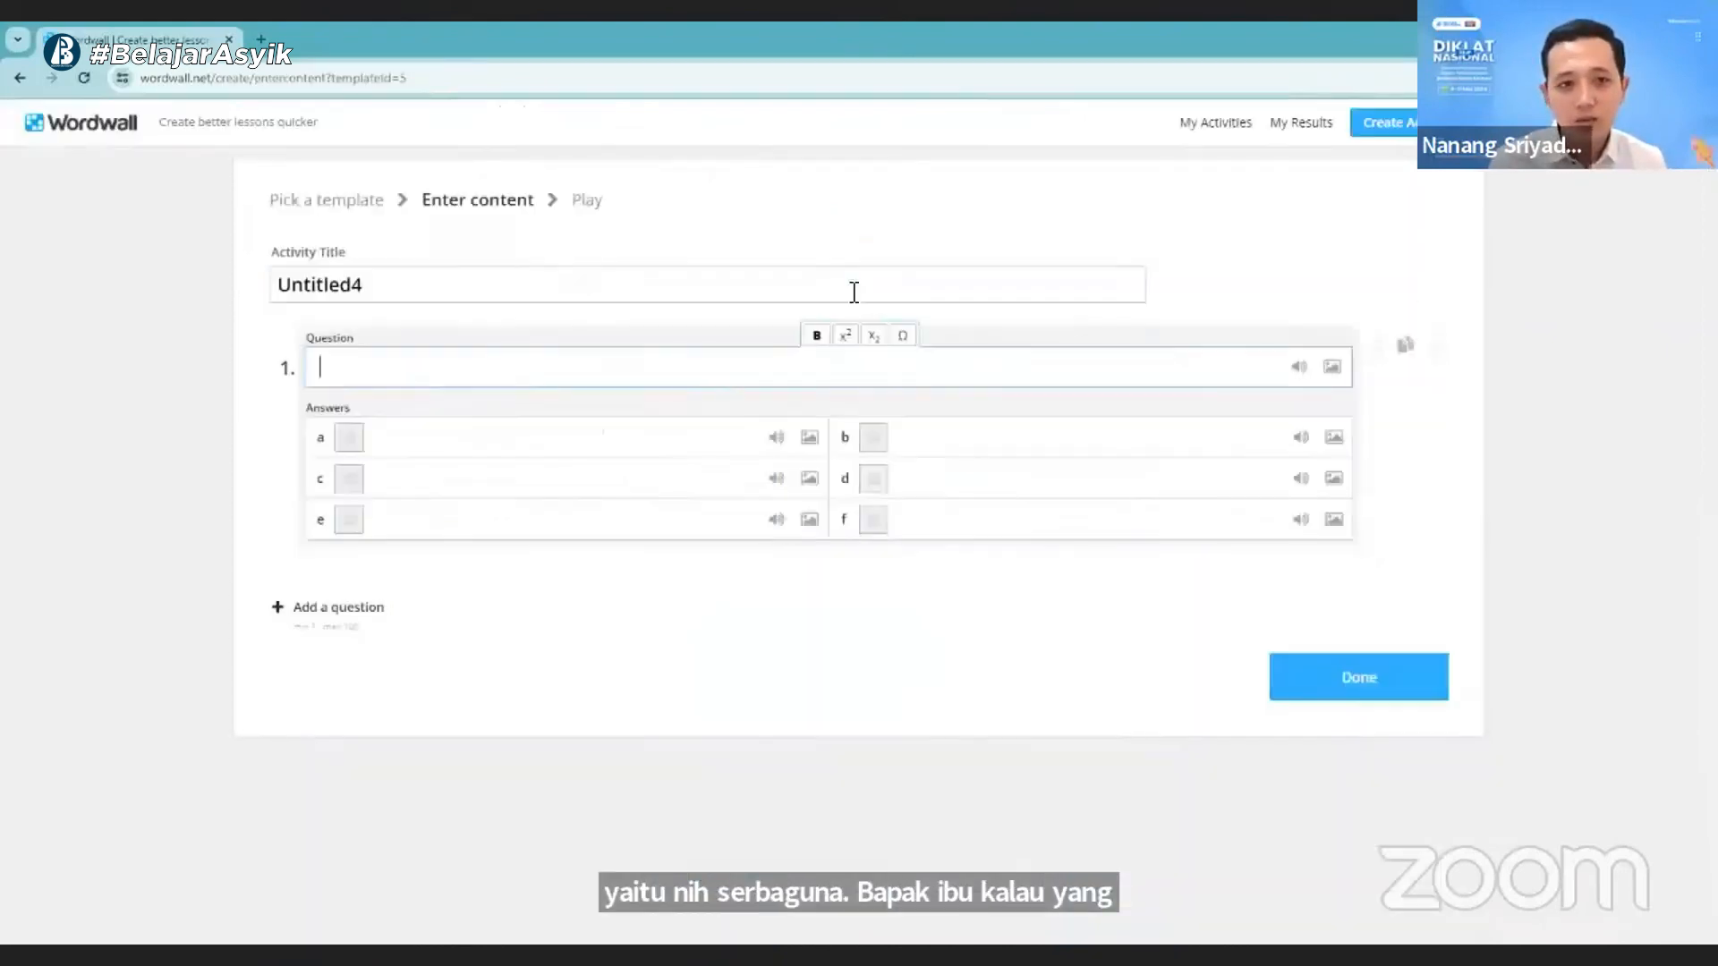
pyautogui.scroll(-1, 813, 650)
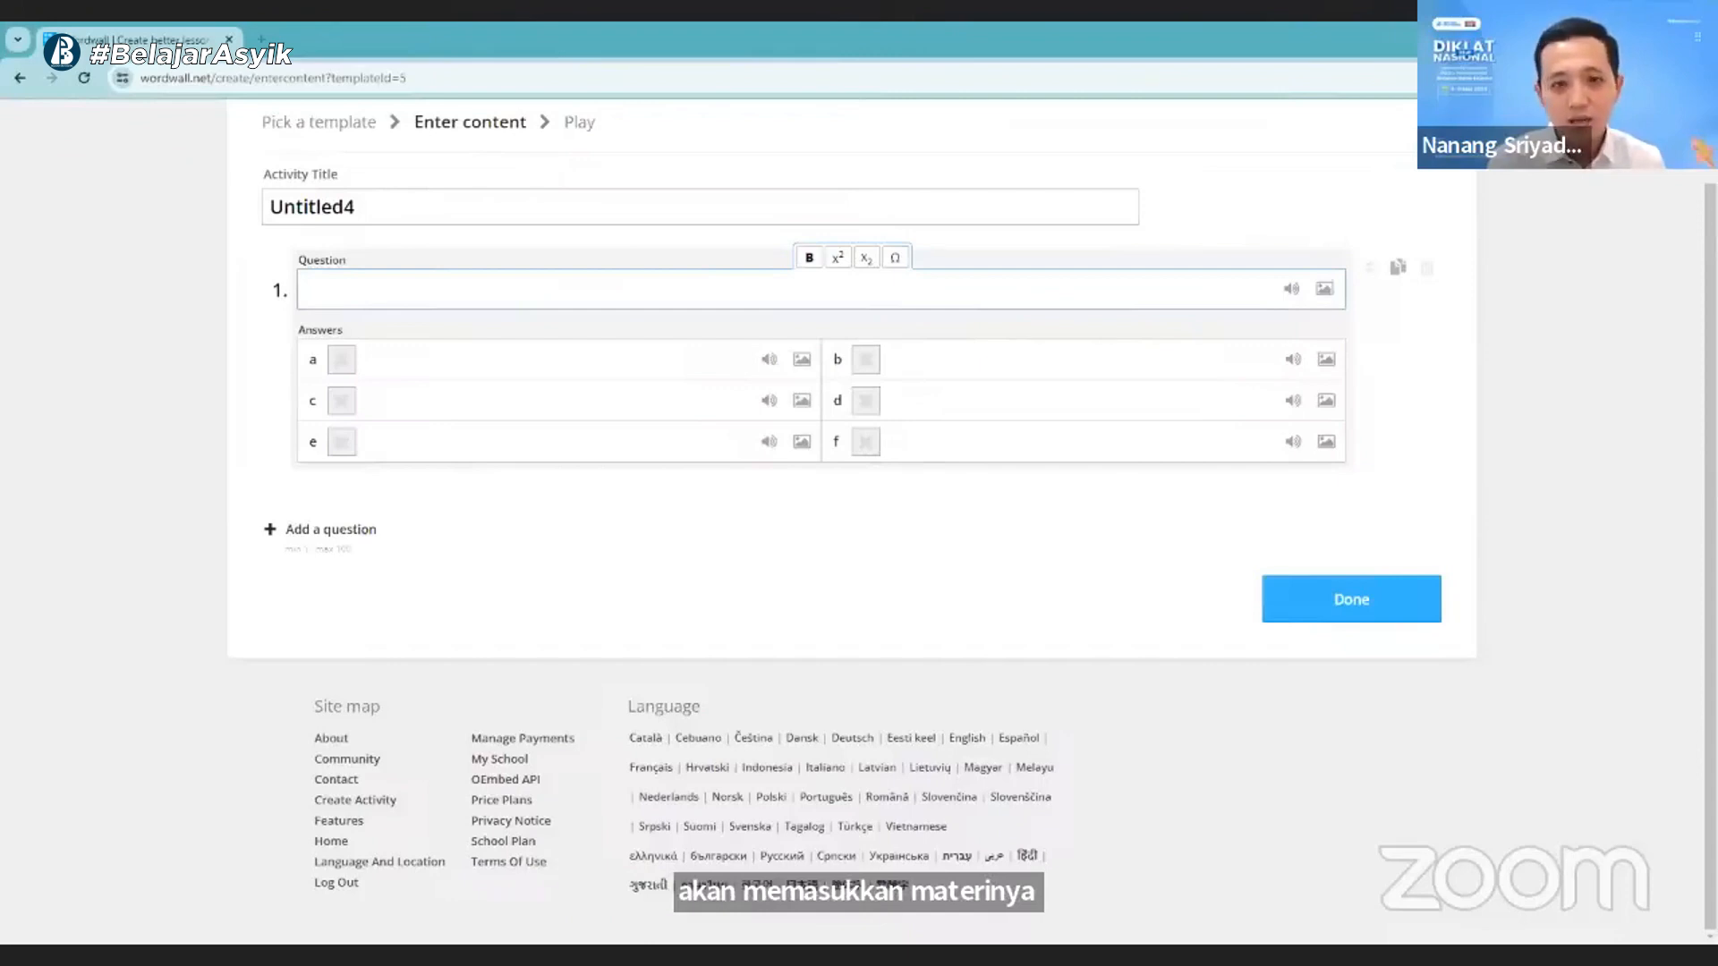
pyautogui.scroll(1, 626, 367)
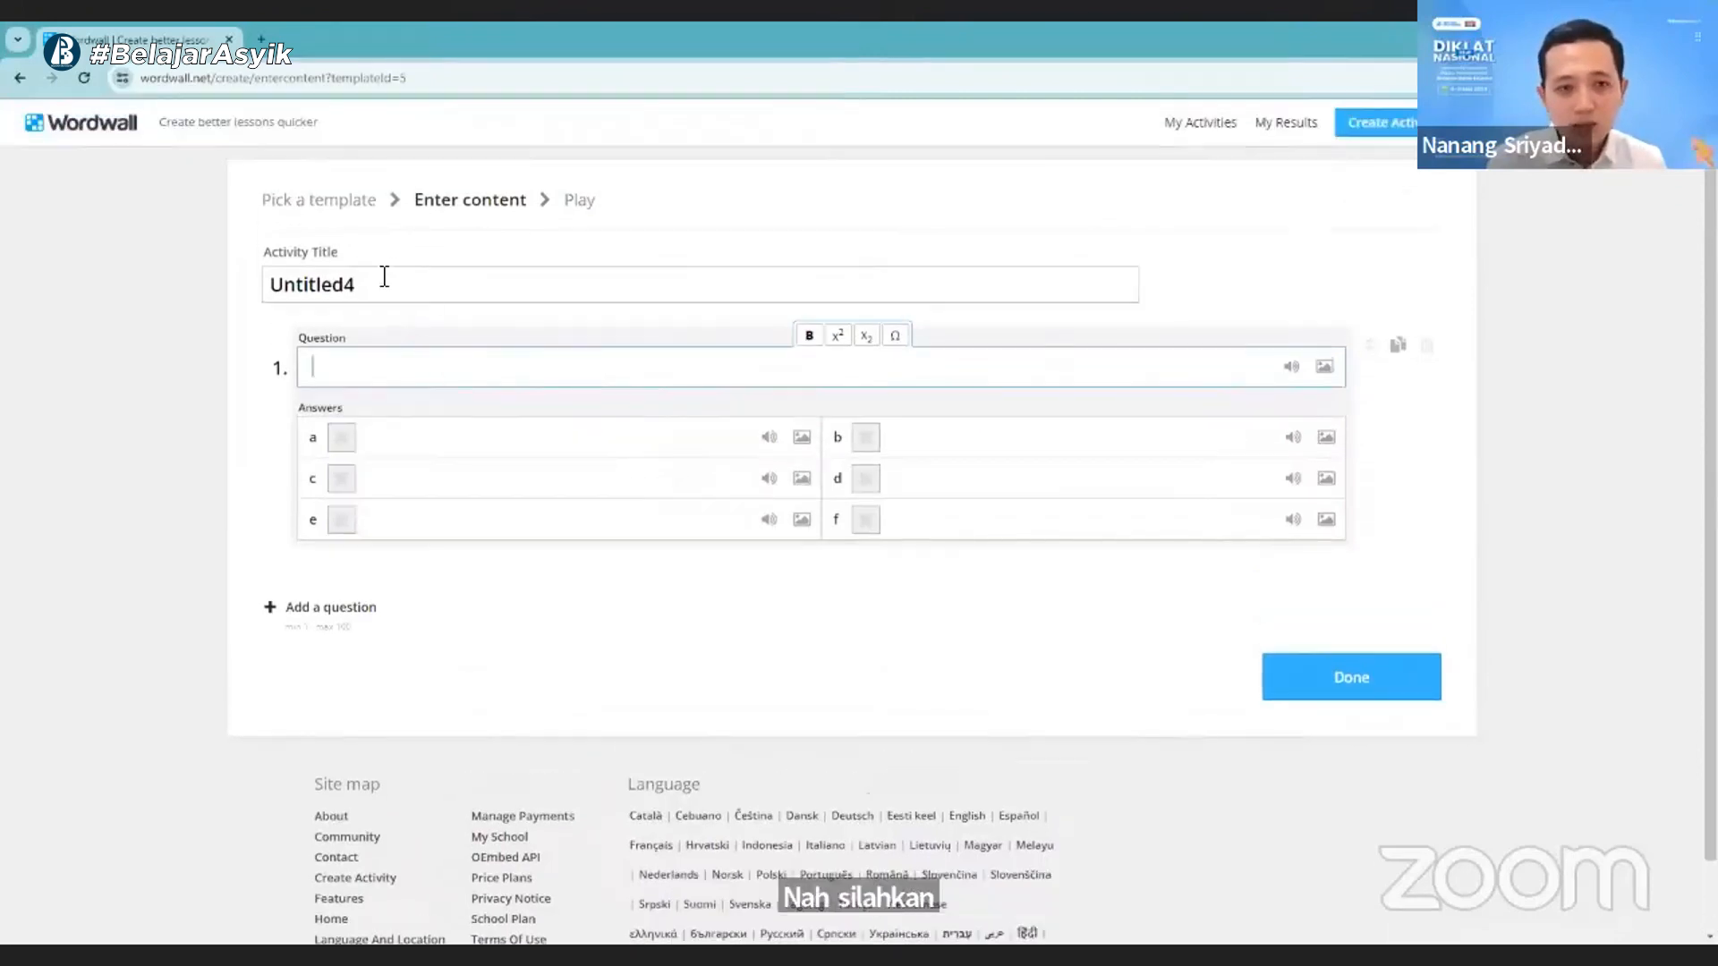
pyautogui.moveTo(384, 277); pyautogui.dragTo(224, 278)
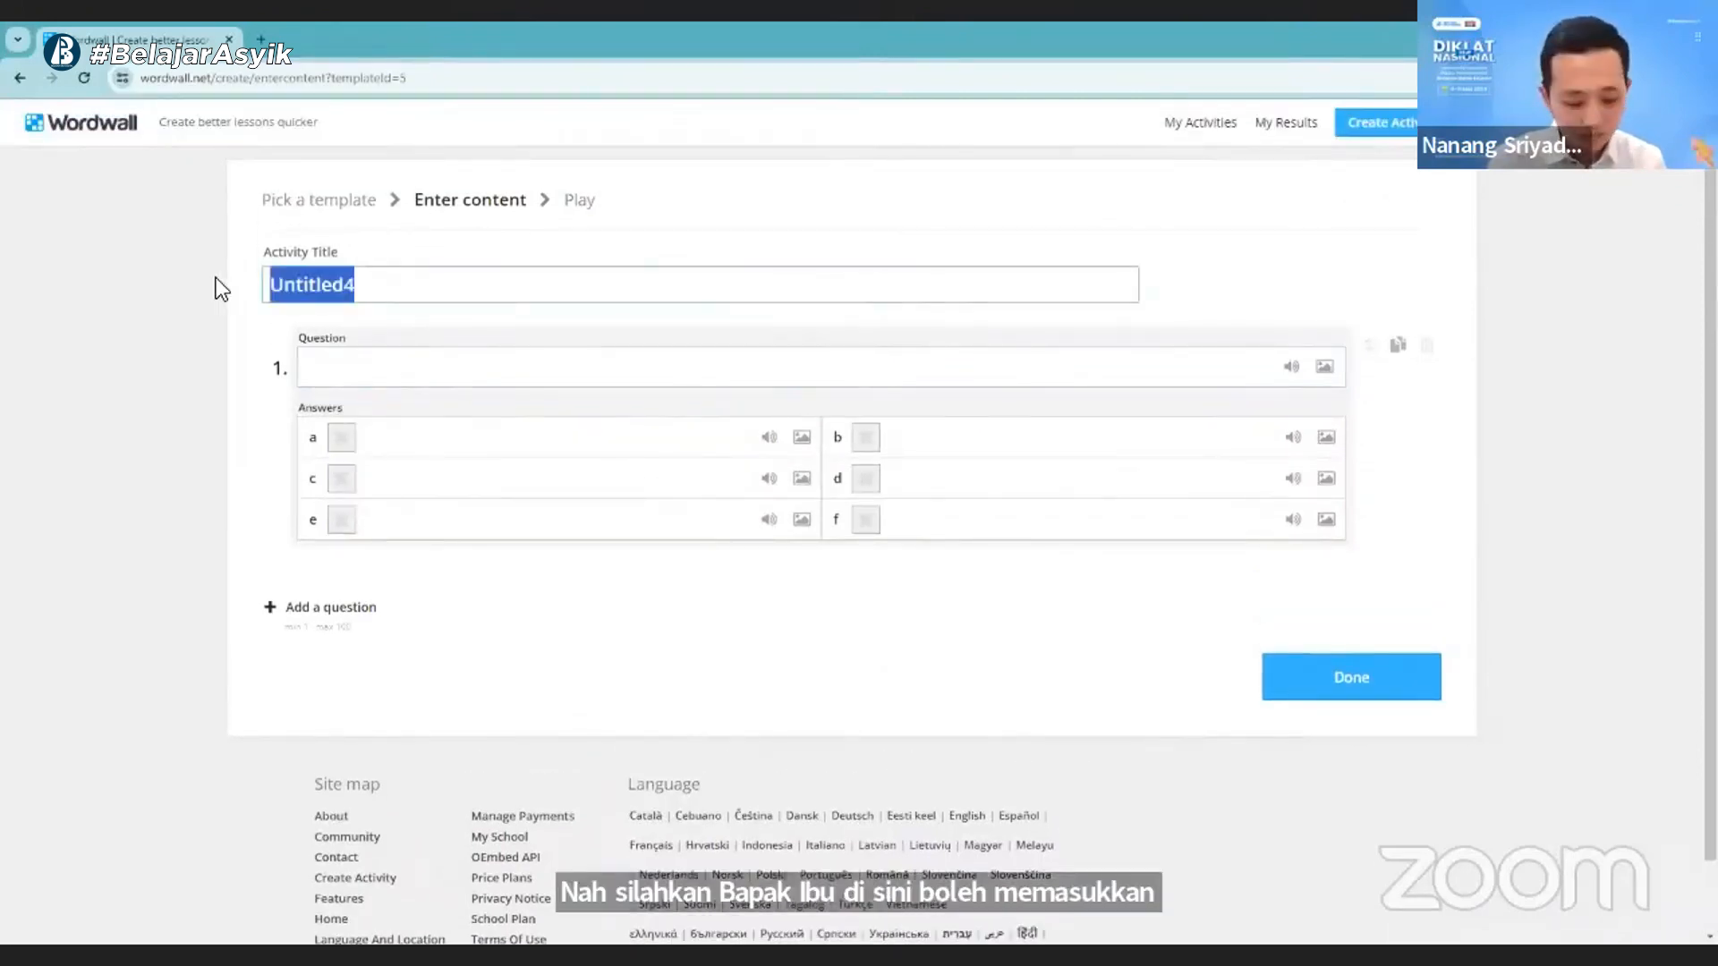
pyautogui.write('Penya')
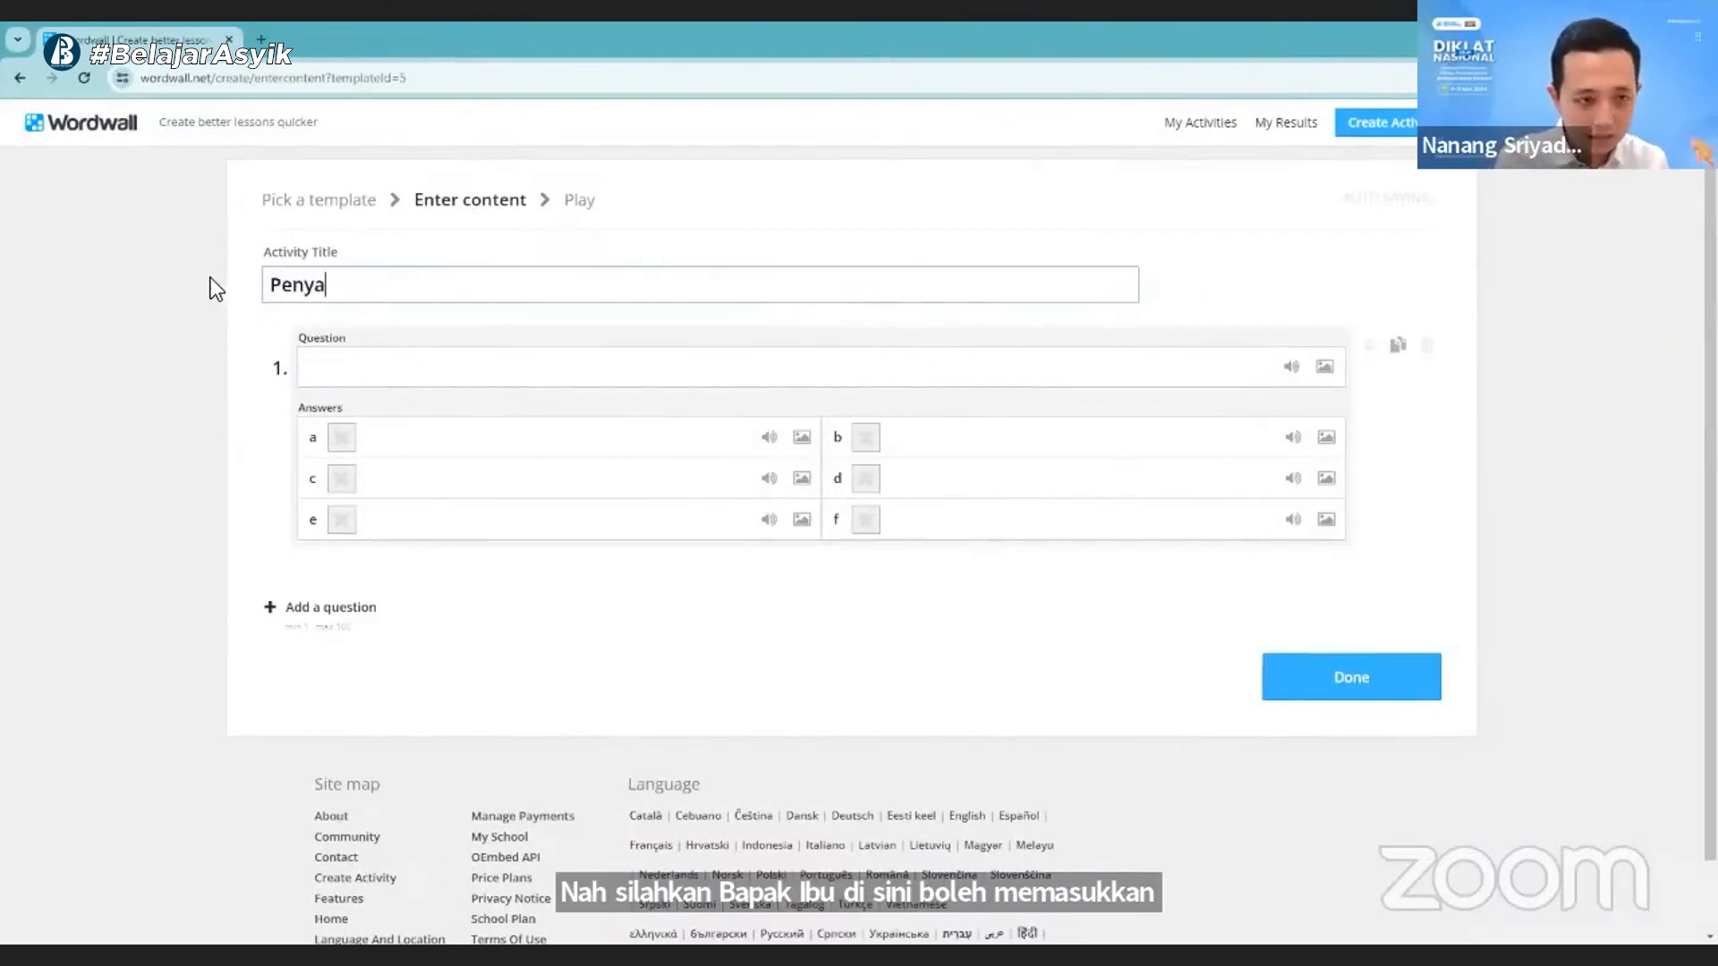
pyautogui.write('jia')
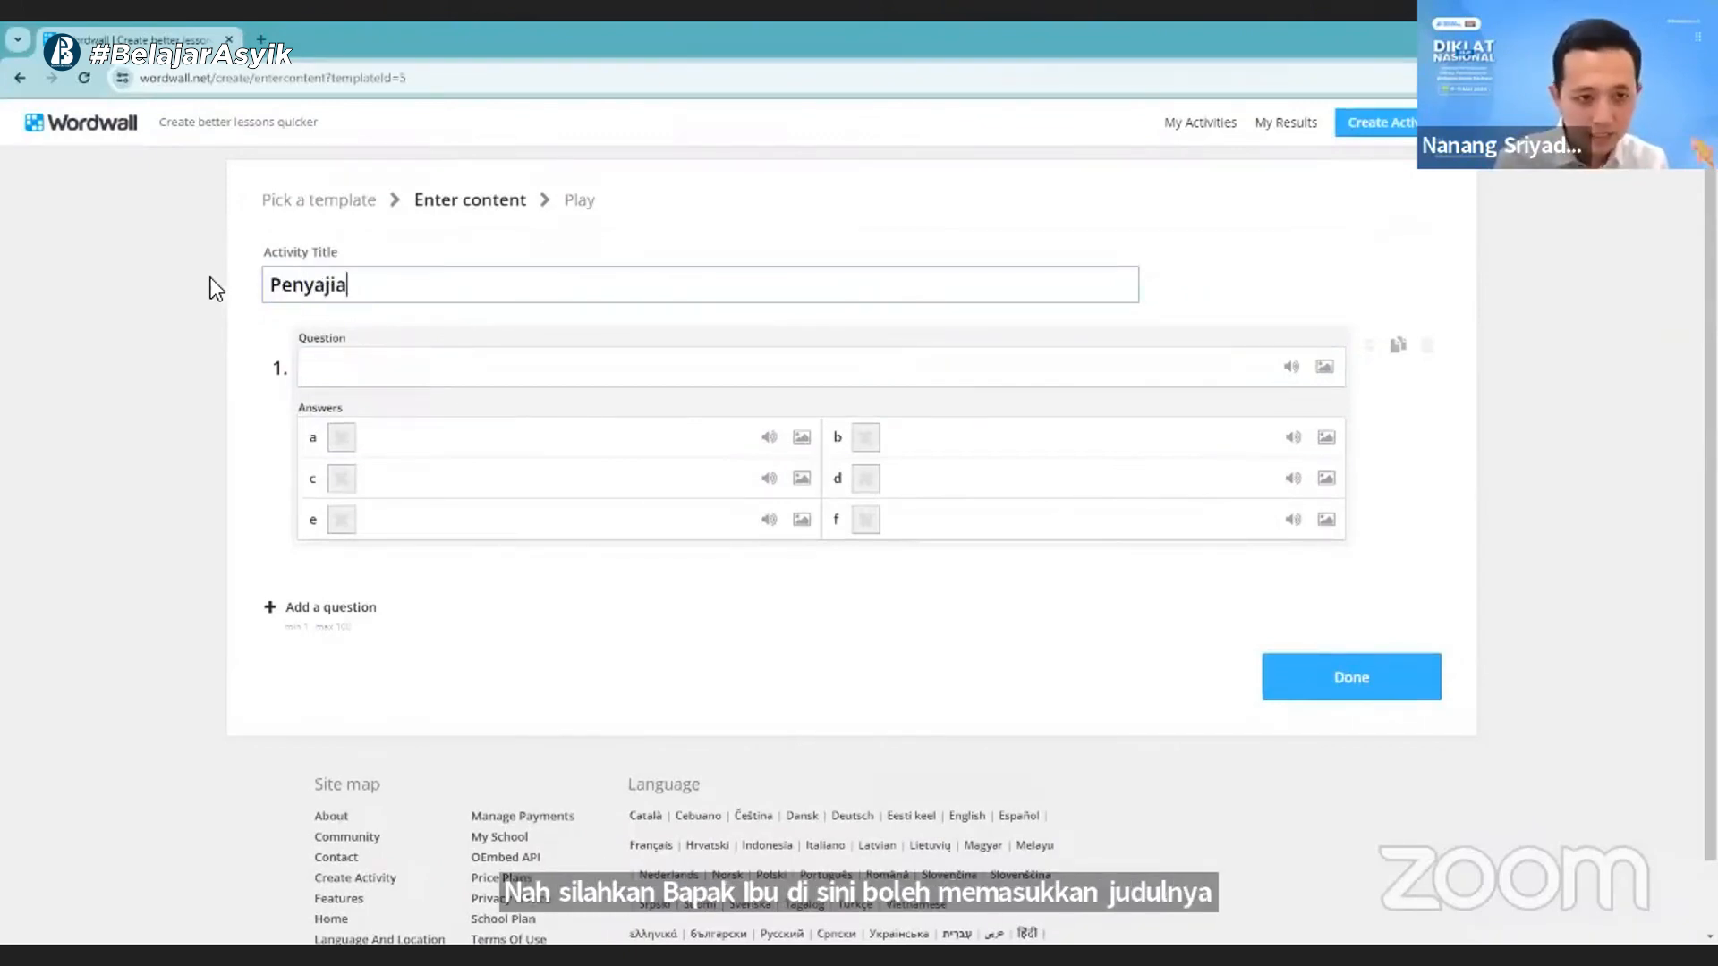
pyautogui.write('n data')
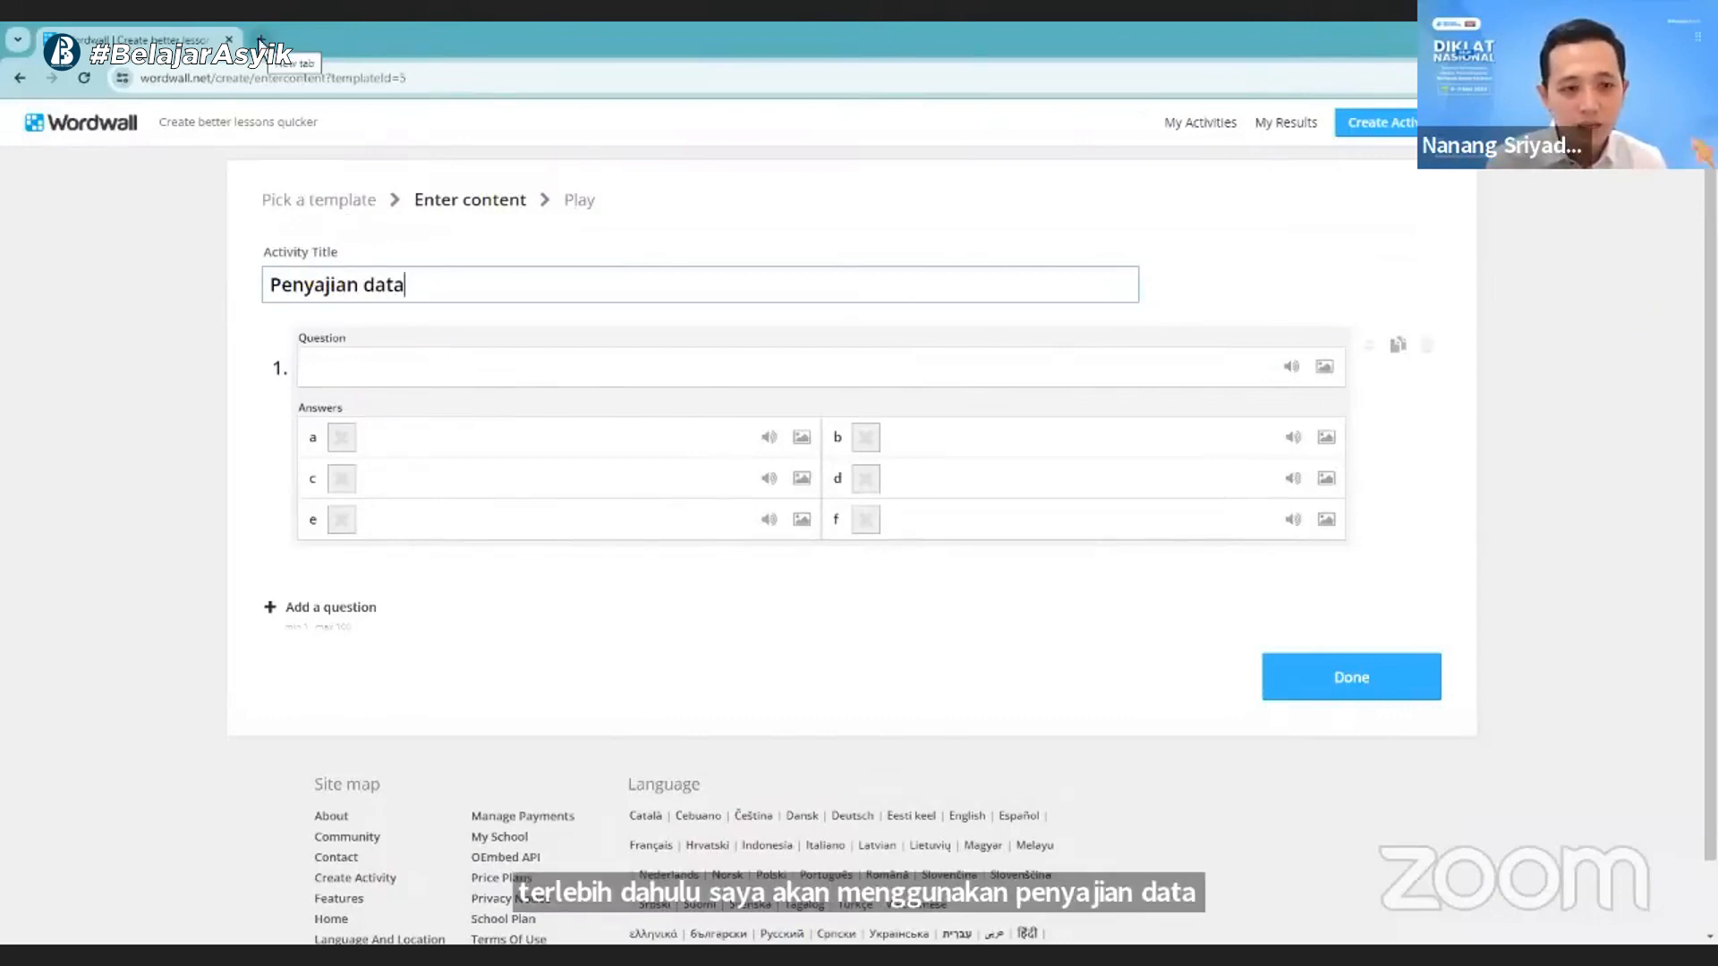
# - Open the symbol picker for question 1, look through the Mathematical Operators set, and close it without inserting a symbol
pyautogui.click(368, 369)
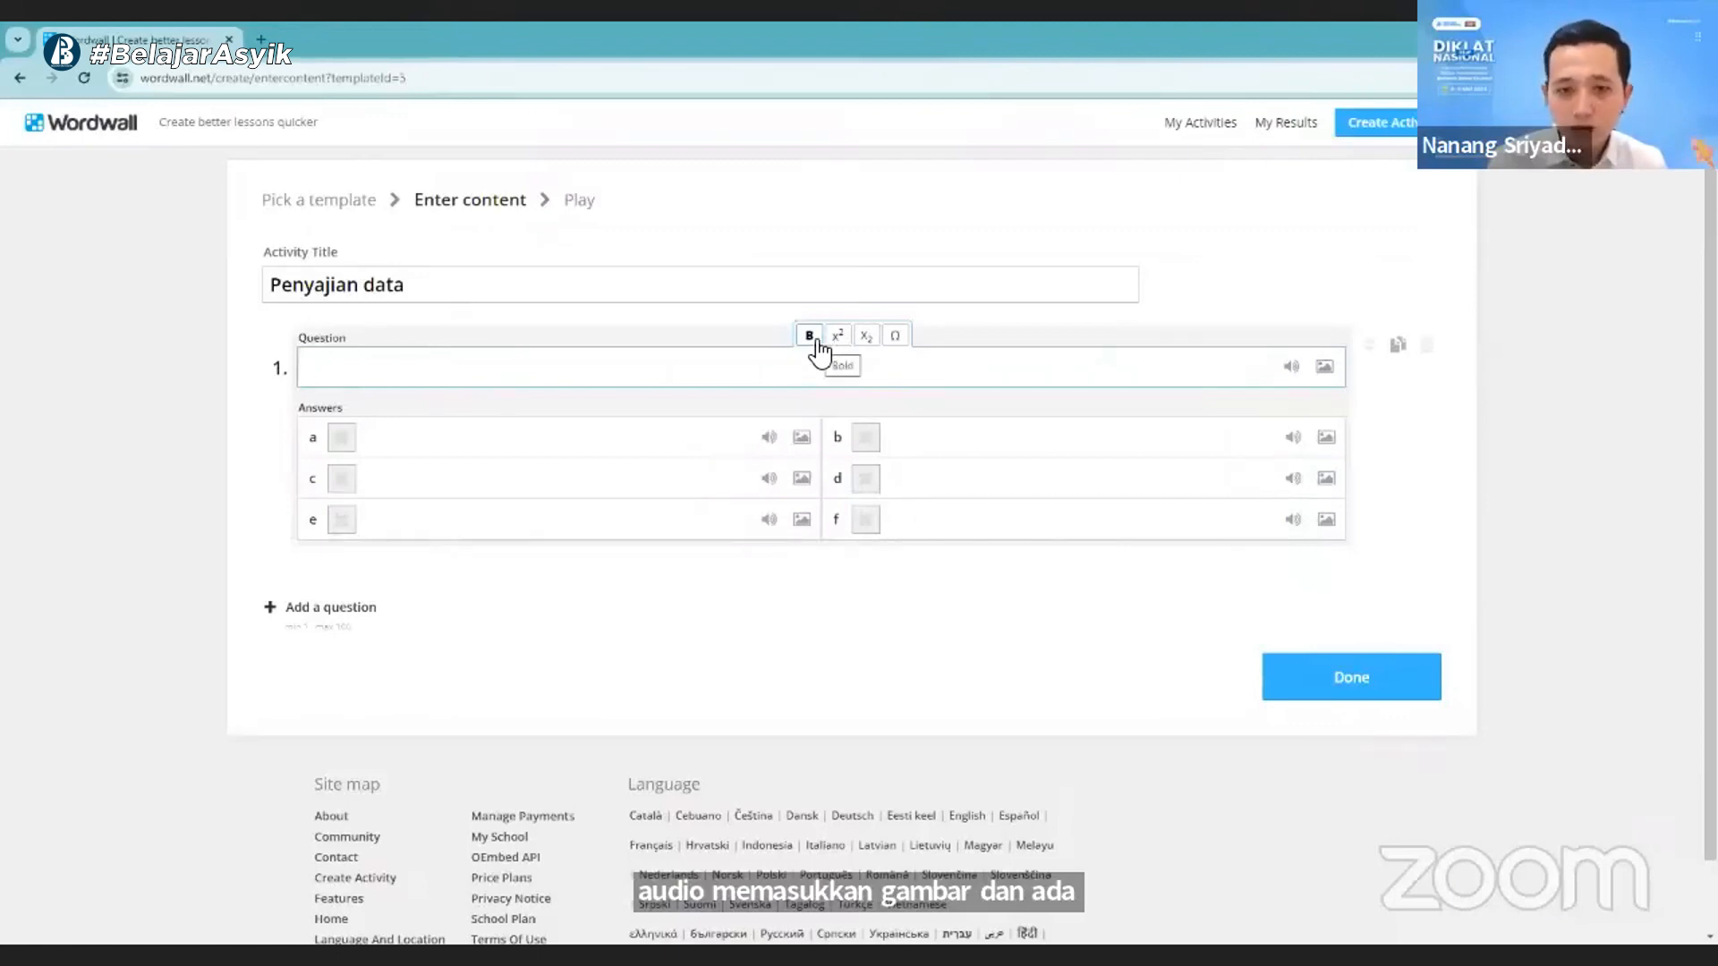
pyautogui.click(898, 340)
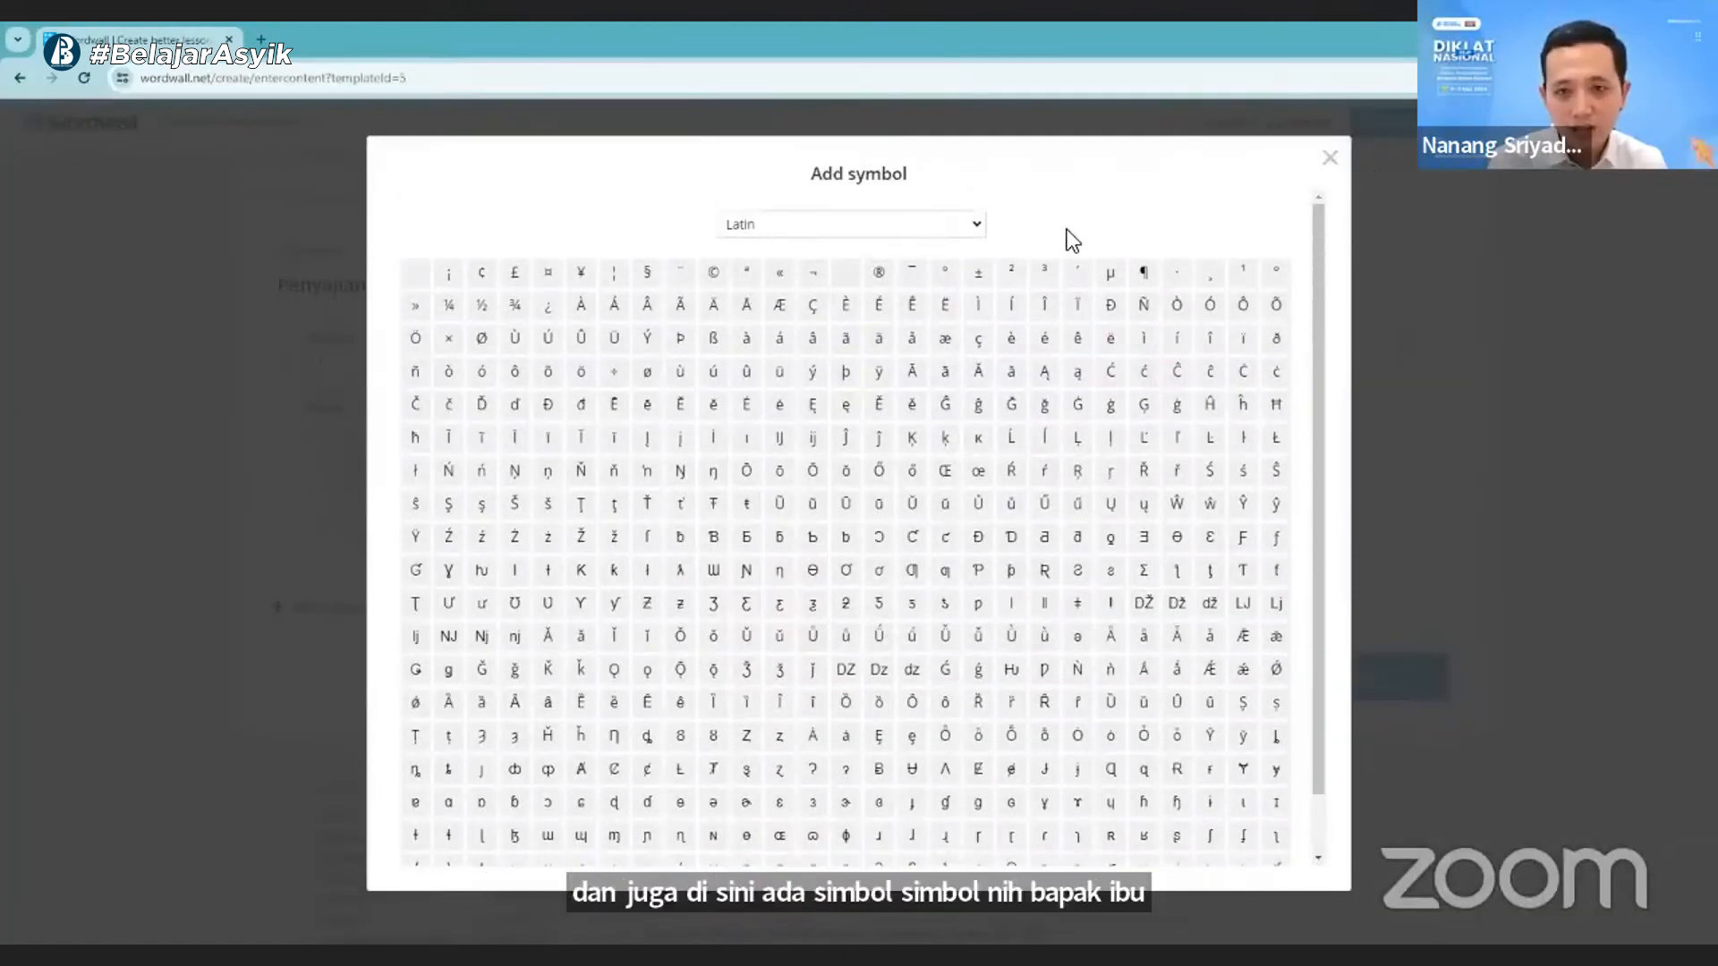
pyautogui.click(965, 224)
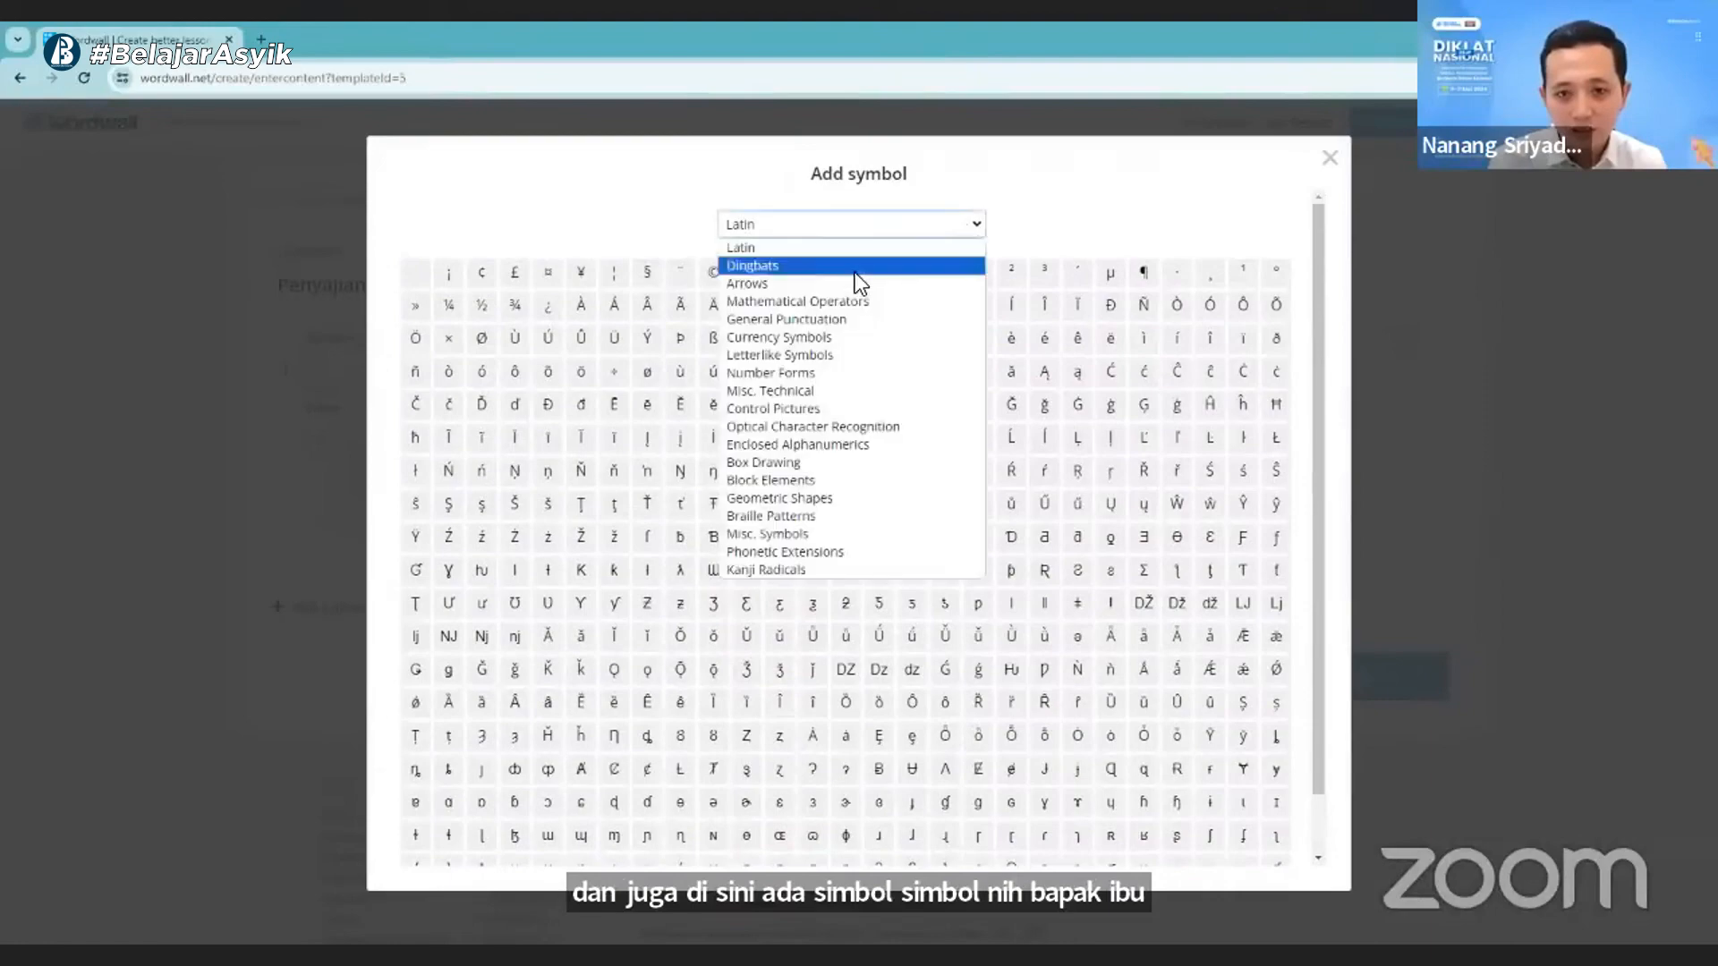
pyautogui.click(807, 302)
pyautogui.scroll(-2, 837, 662)
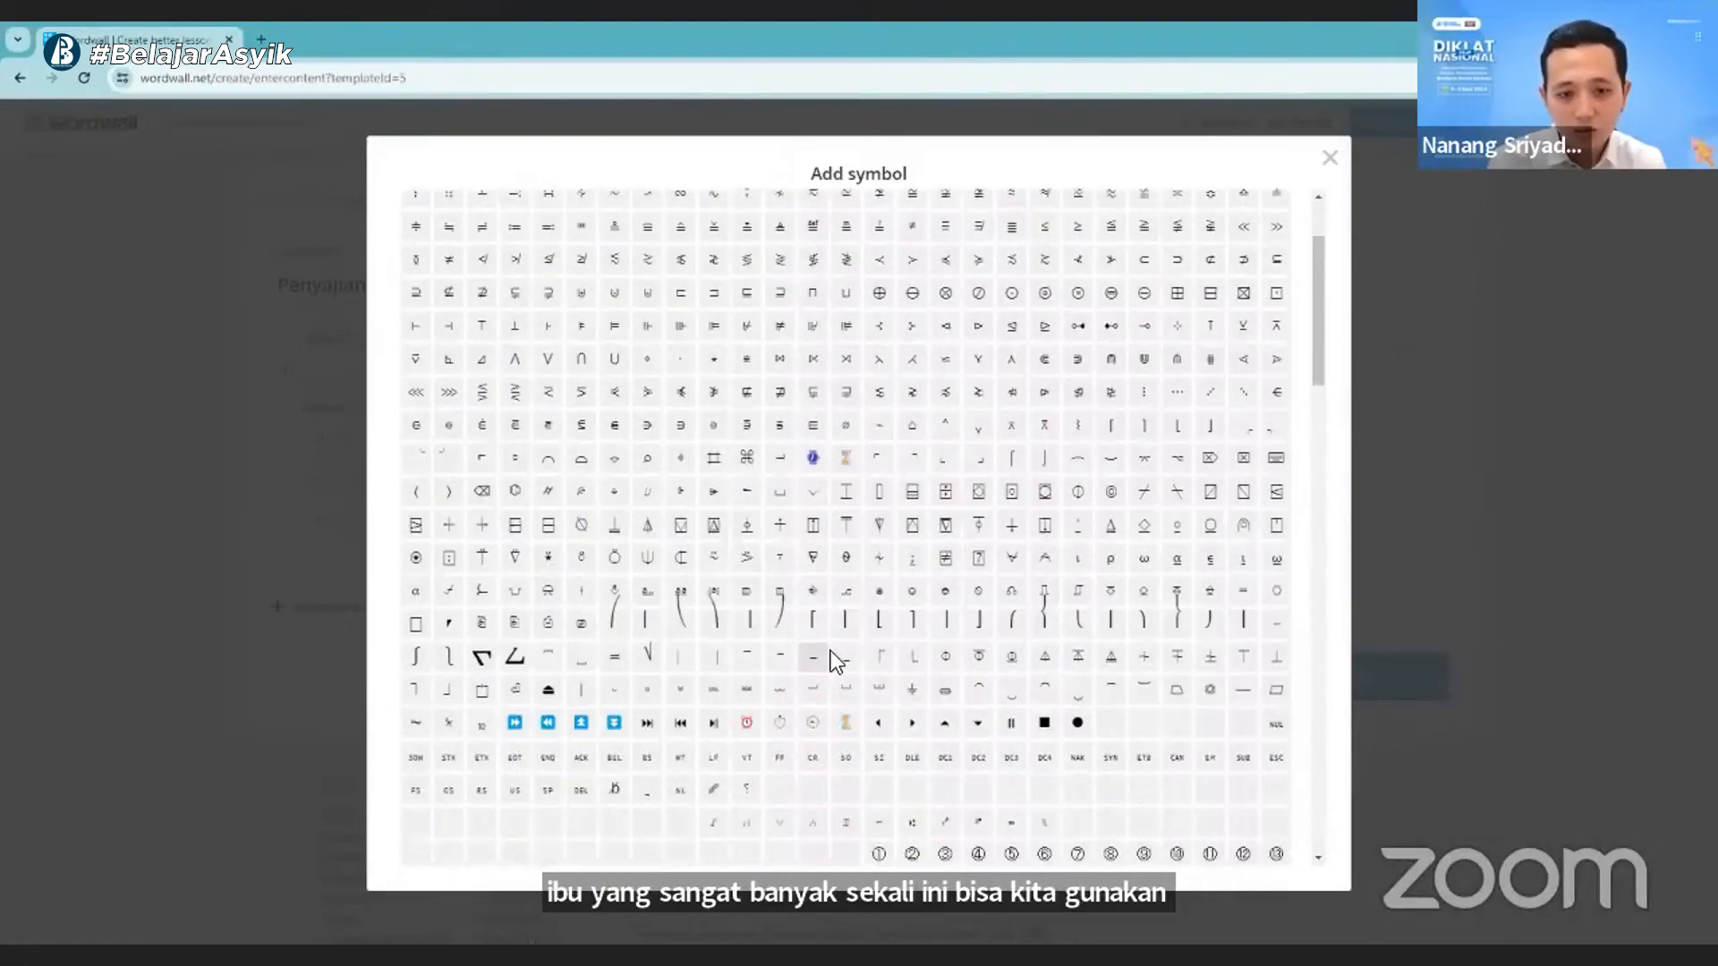
pyautogui.scroll(3, 846, 626)
pyautogui.scroll(-12, 855, 614)
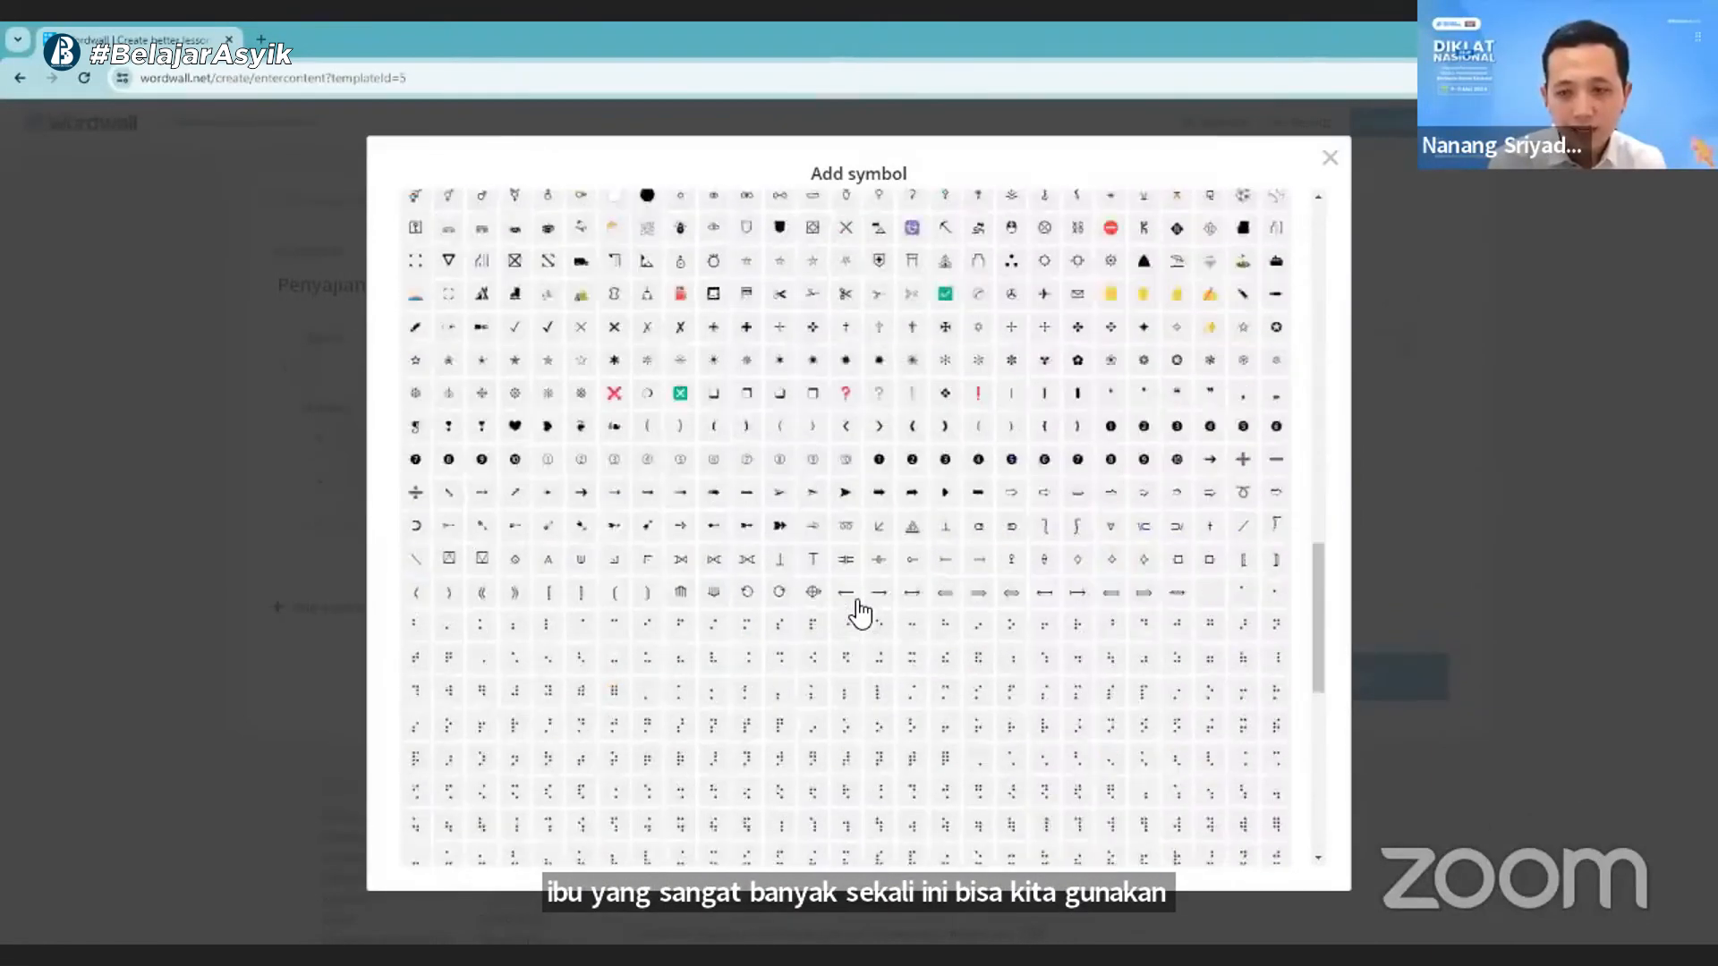
pyautogui.scroll(12, 859, 614)
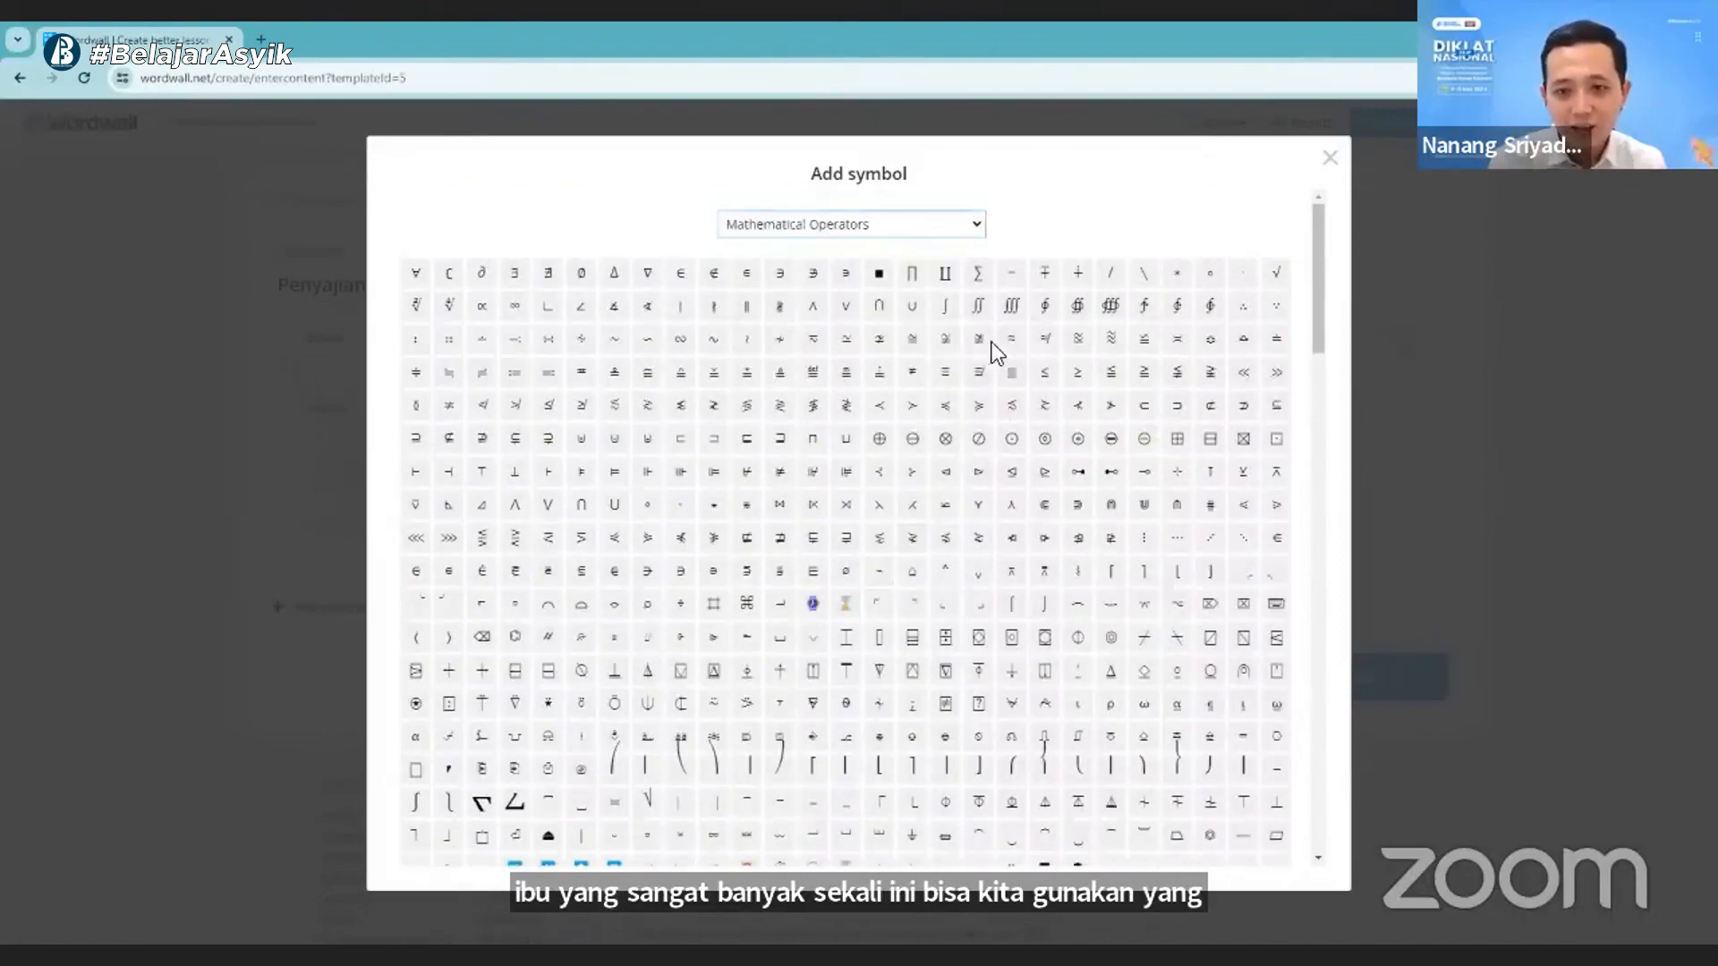
pyautogui.click(1329, 158)
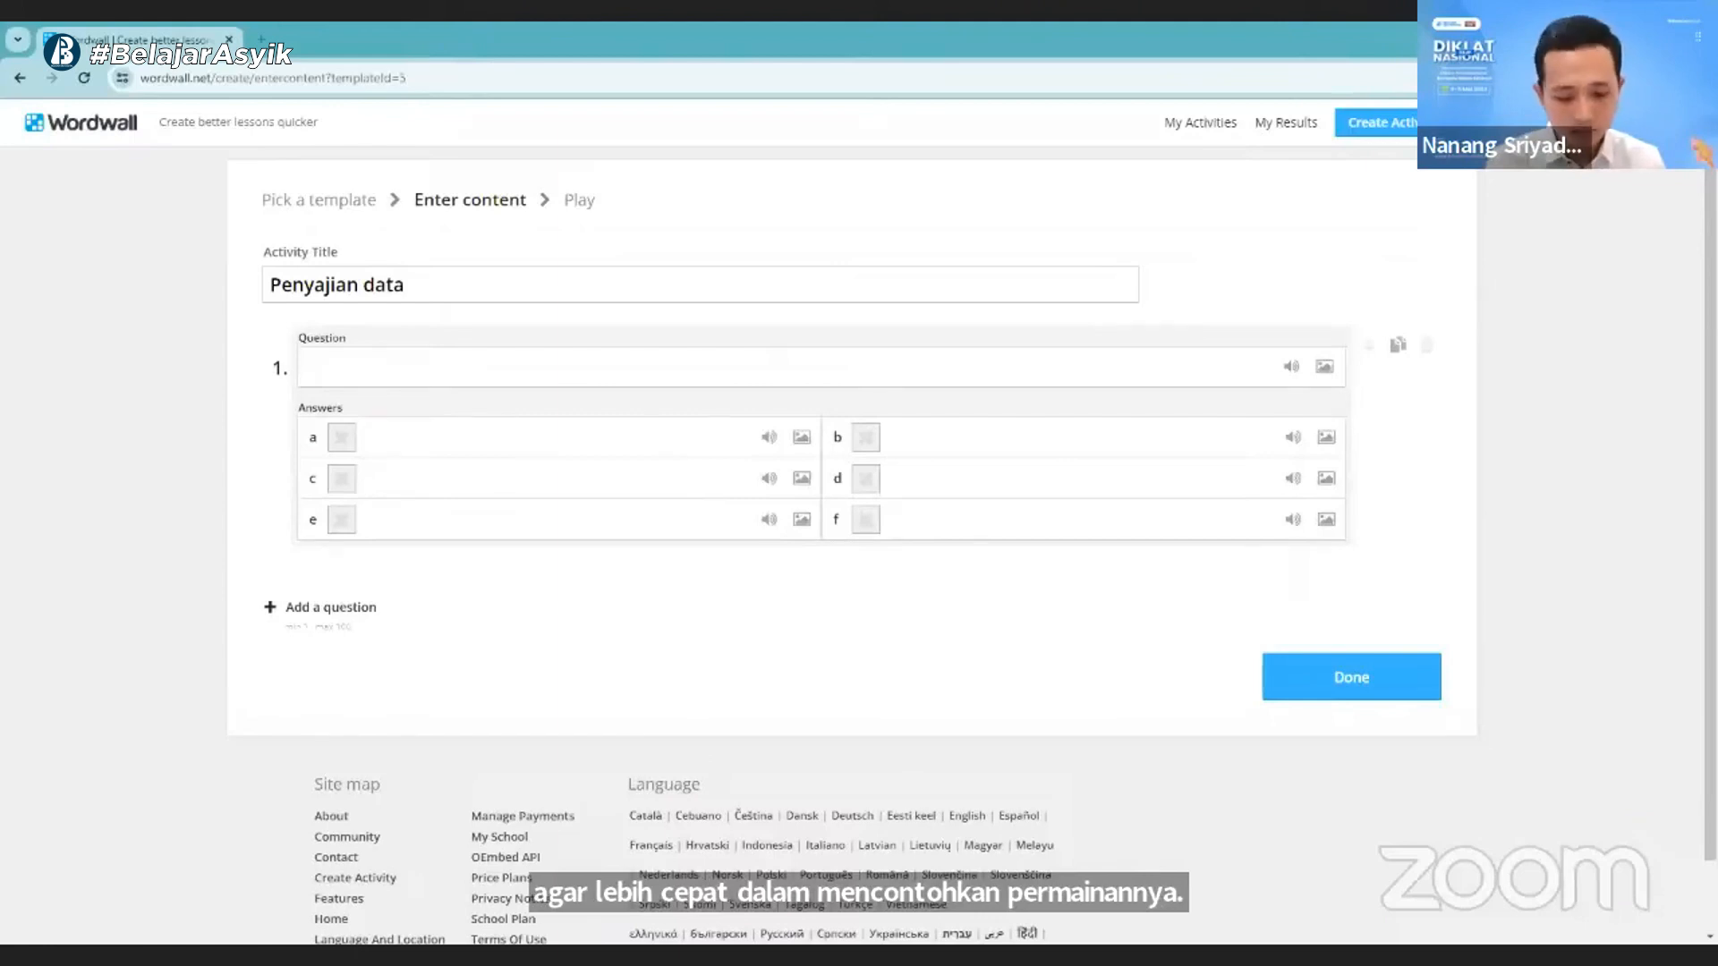
# - Paste the prepared question about "kumpulan informasi yang diperoleh dari suatu pengamatan" into question 1 and end it with "disebut ..."
pyautogui.click(393, 359)
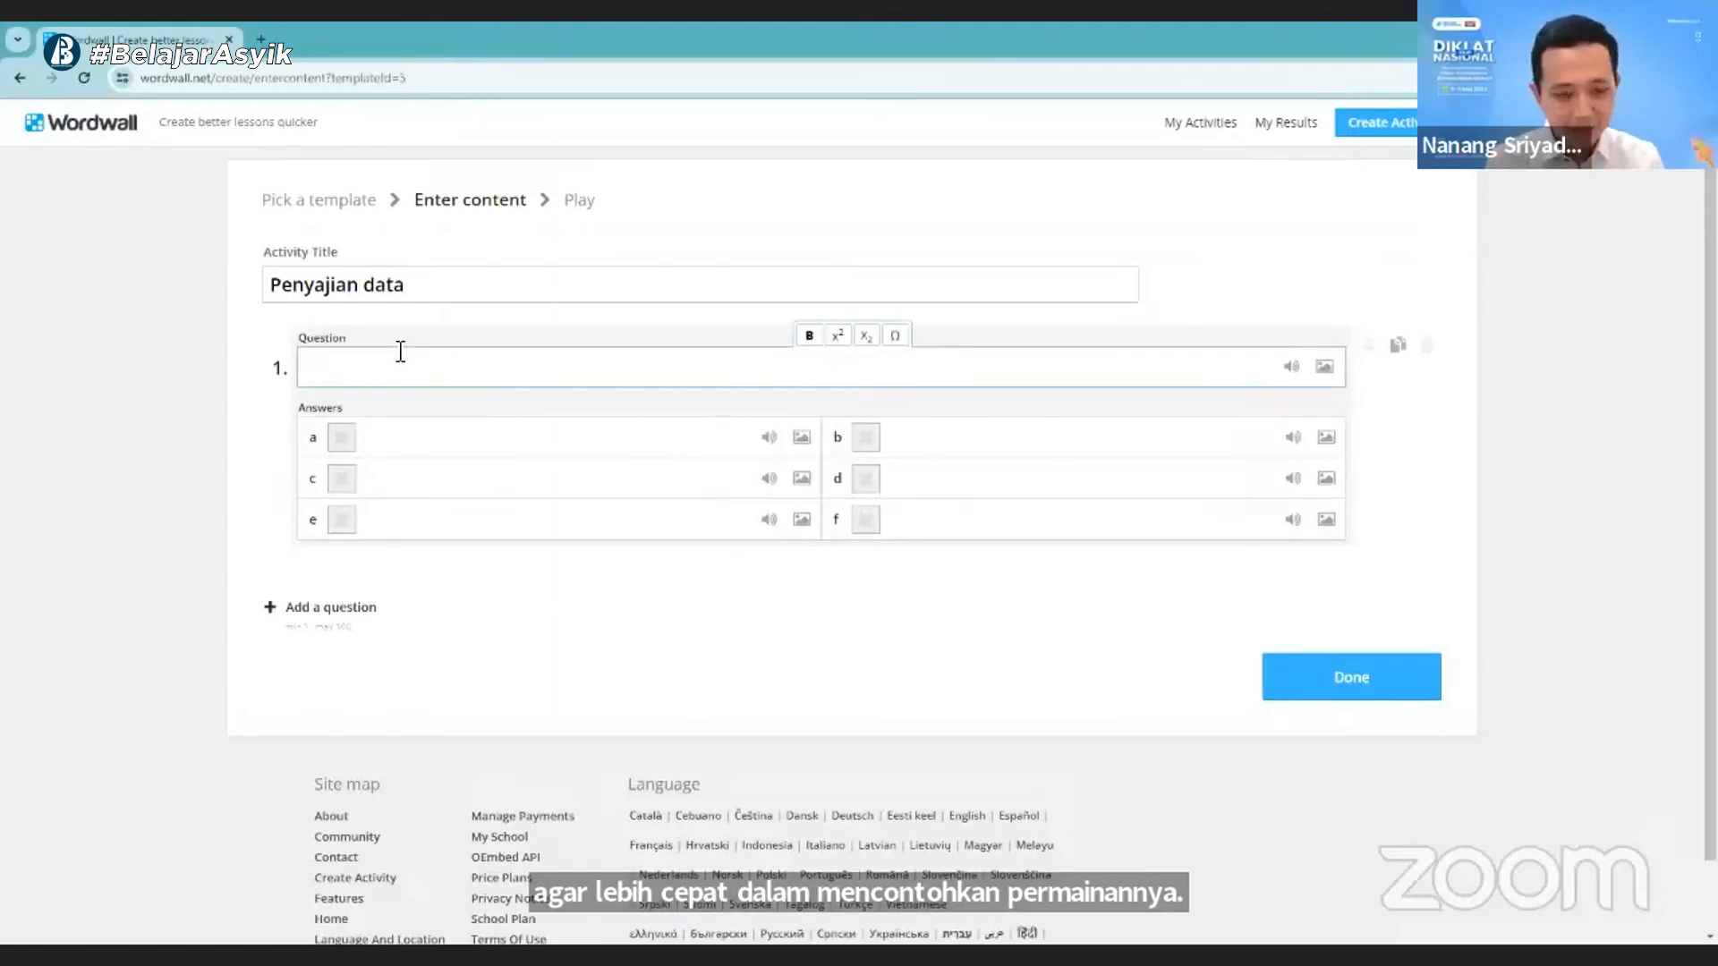
pyautogui.hotkey('ctrl', 'v')
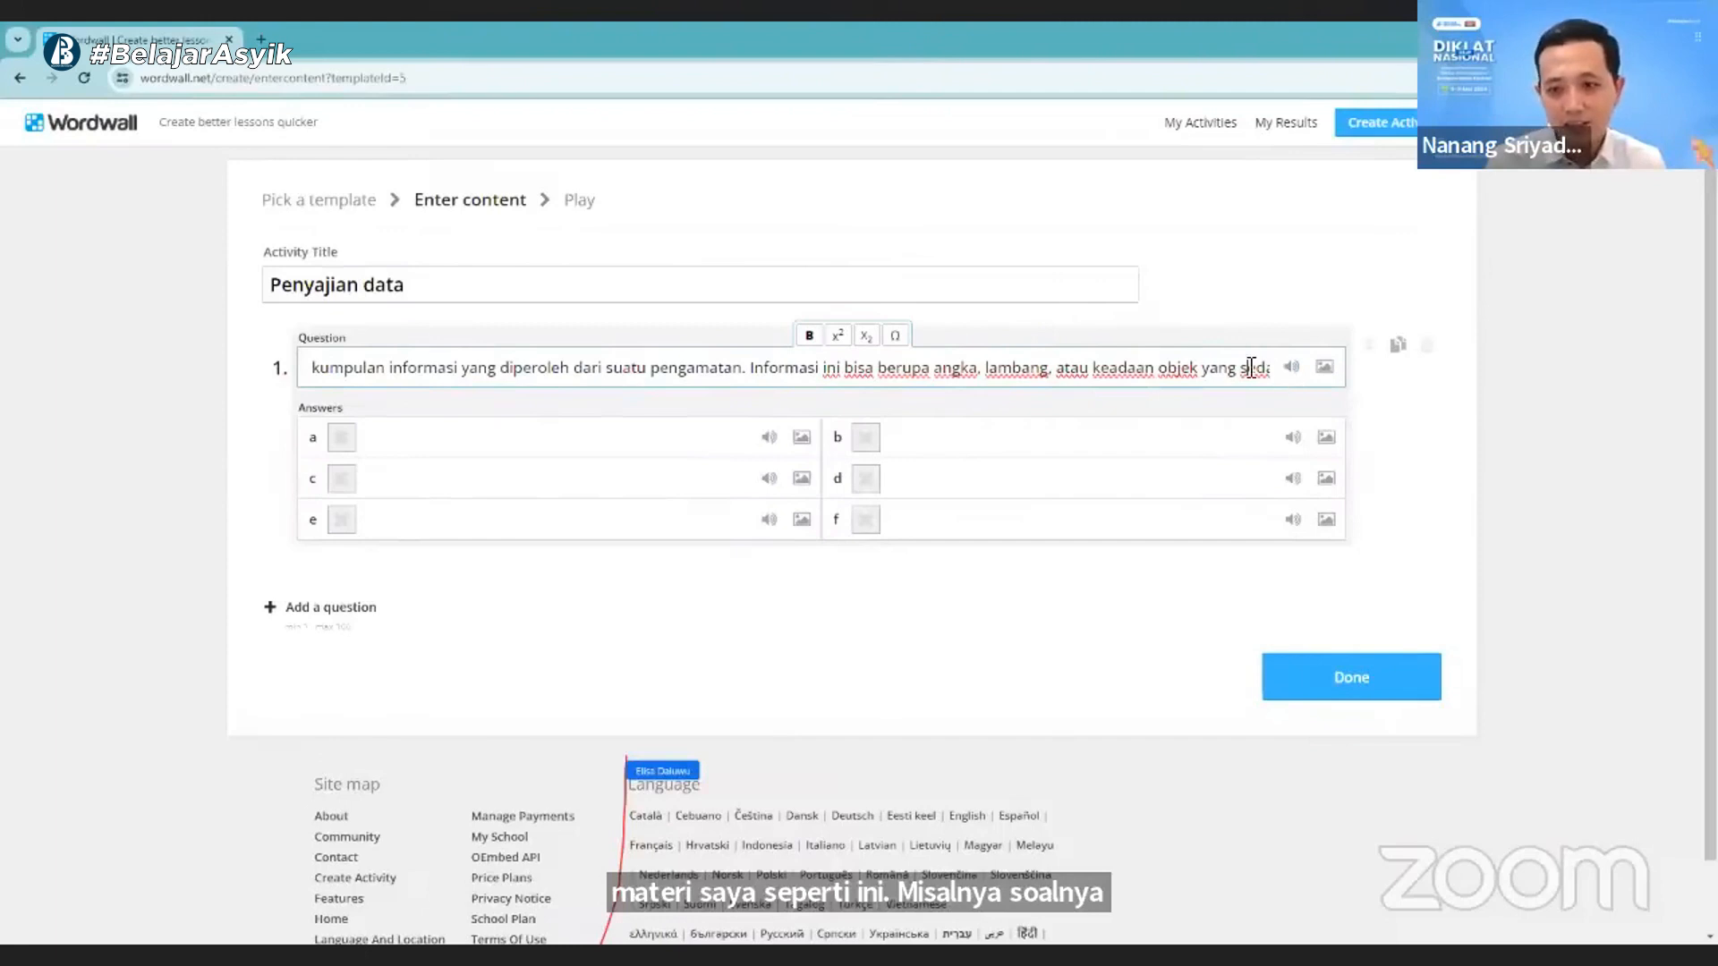
pyautogui.press('Right')
pyautogui.press('Right')
pyautogui.press('Right')
pyautogui.press('Right')
pyautogui.press('Right')
pyautogui.press('Right')
pyautogui.press('Right')
pyautogui.press('Right')
pyautogui.press('Right')
pyautogui.press('Right')
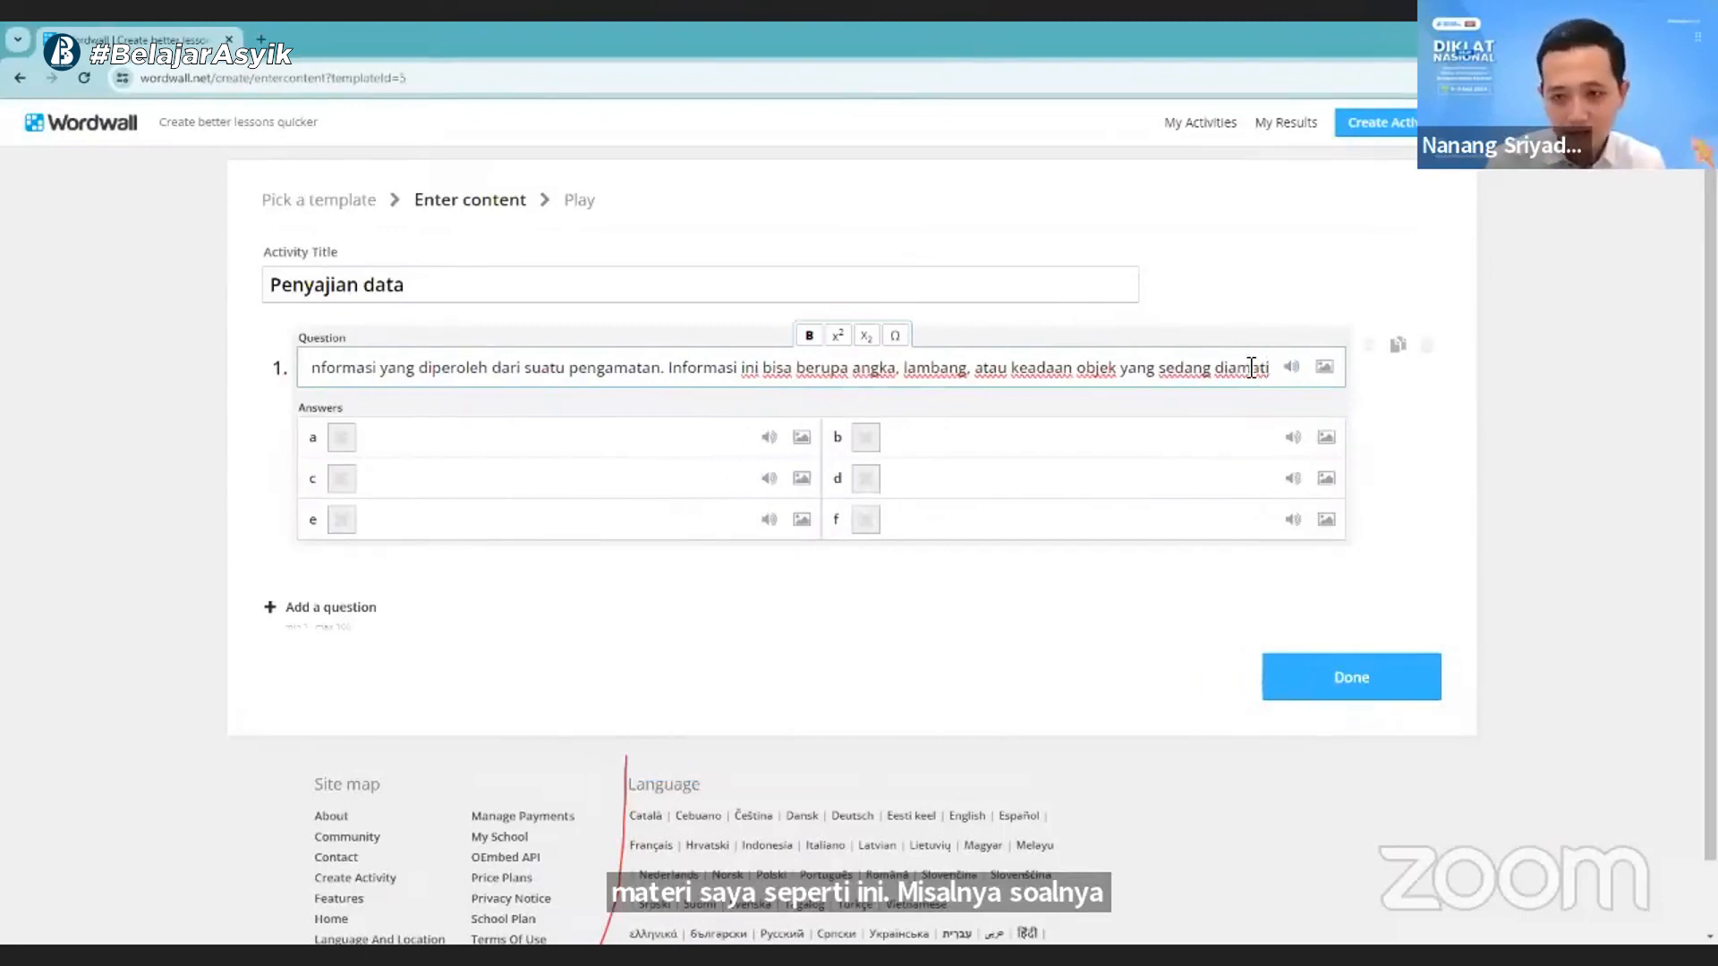
pyautogui.write('d')
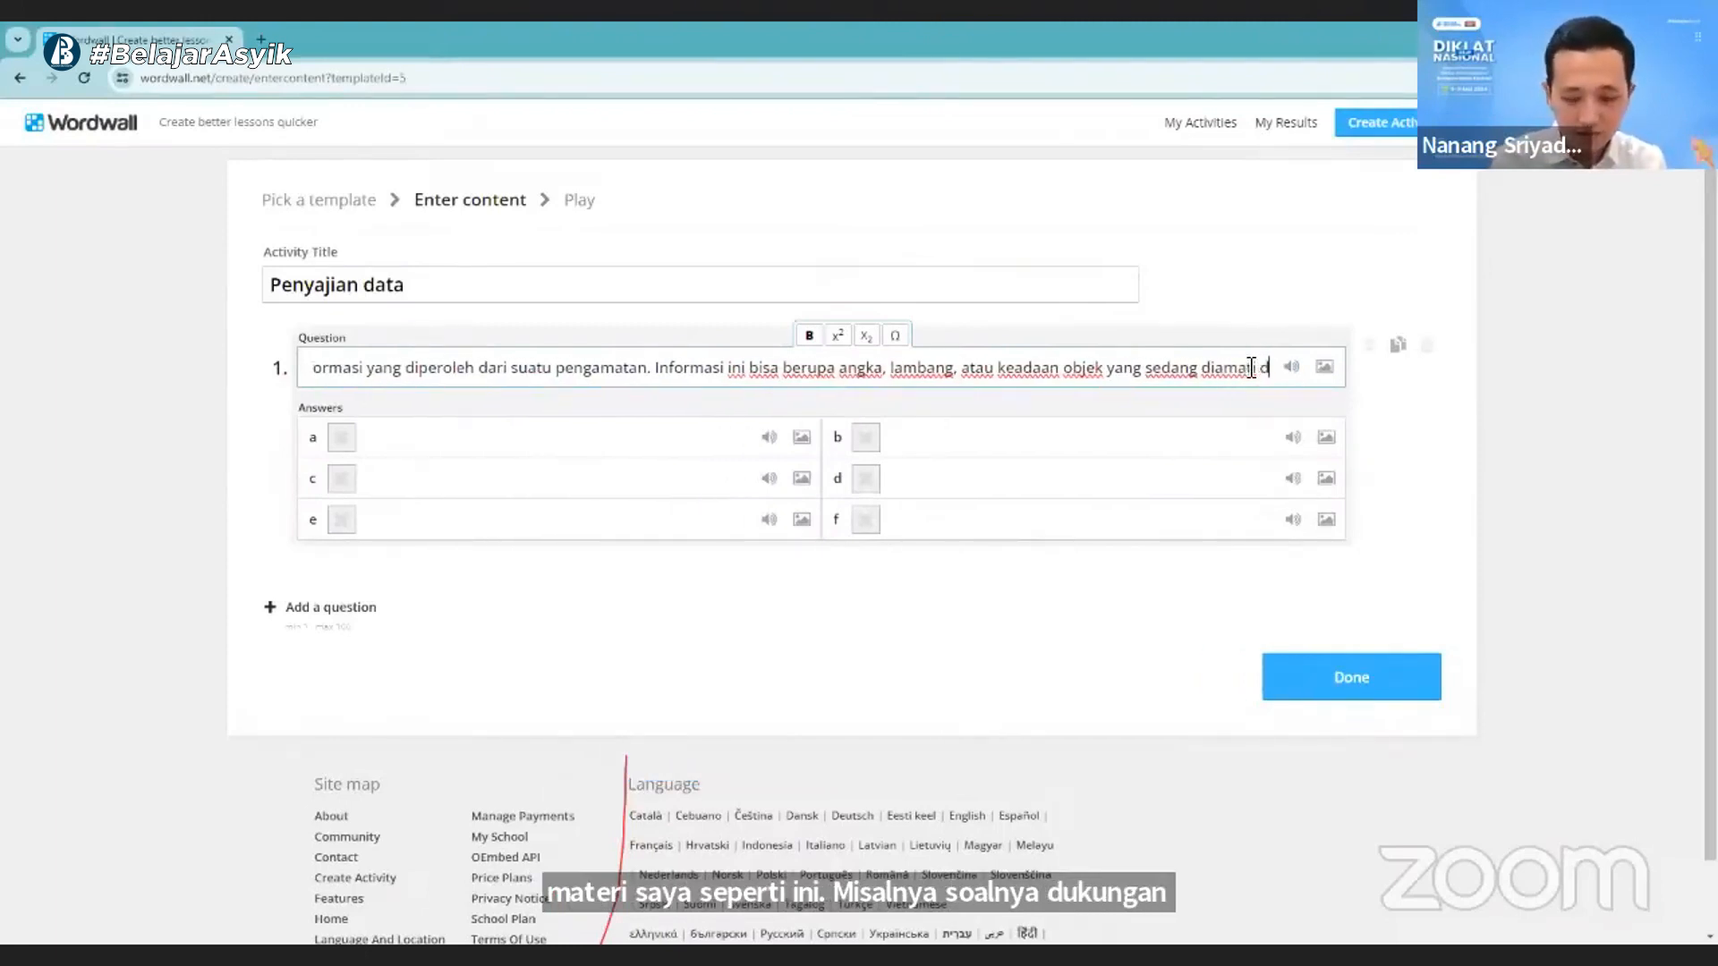
pyautogui.write('isebut ...')
# - Fill in answers a to d of question 1 with "populasi", "sampel", "data" and "statistika", leaving e and f empty
pyautogui.click(517, 447)
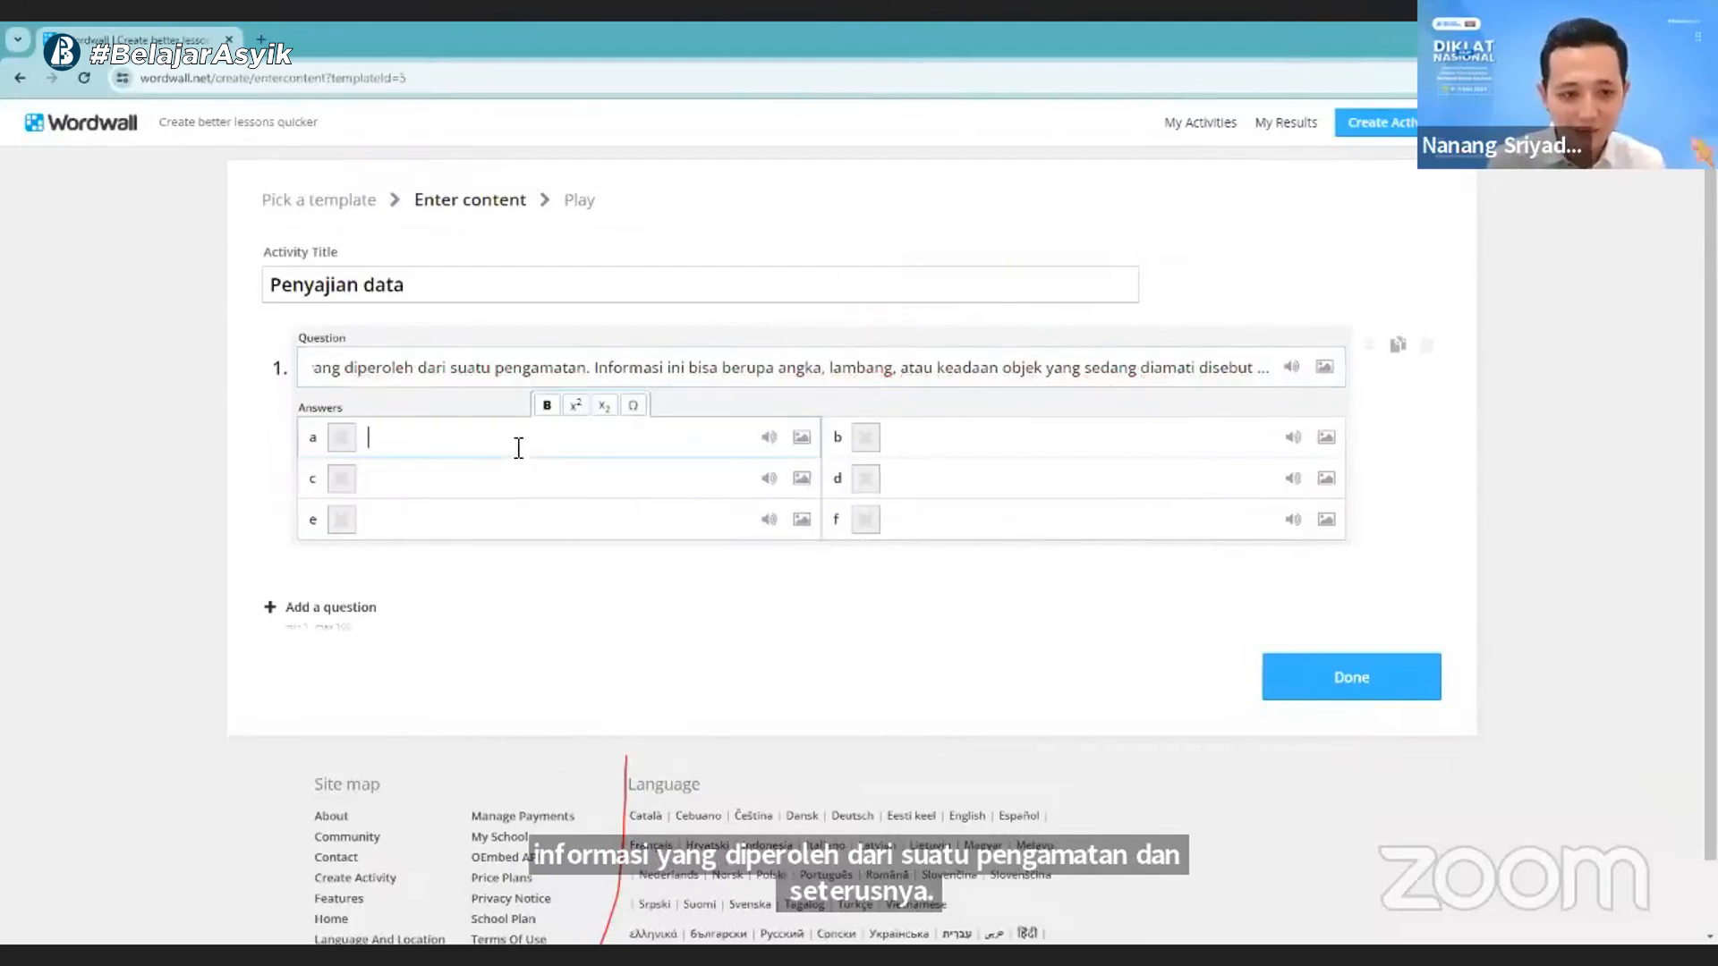
pyautogui.write('pop')
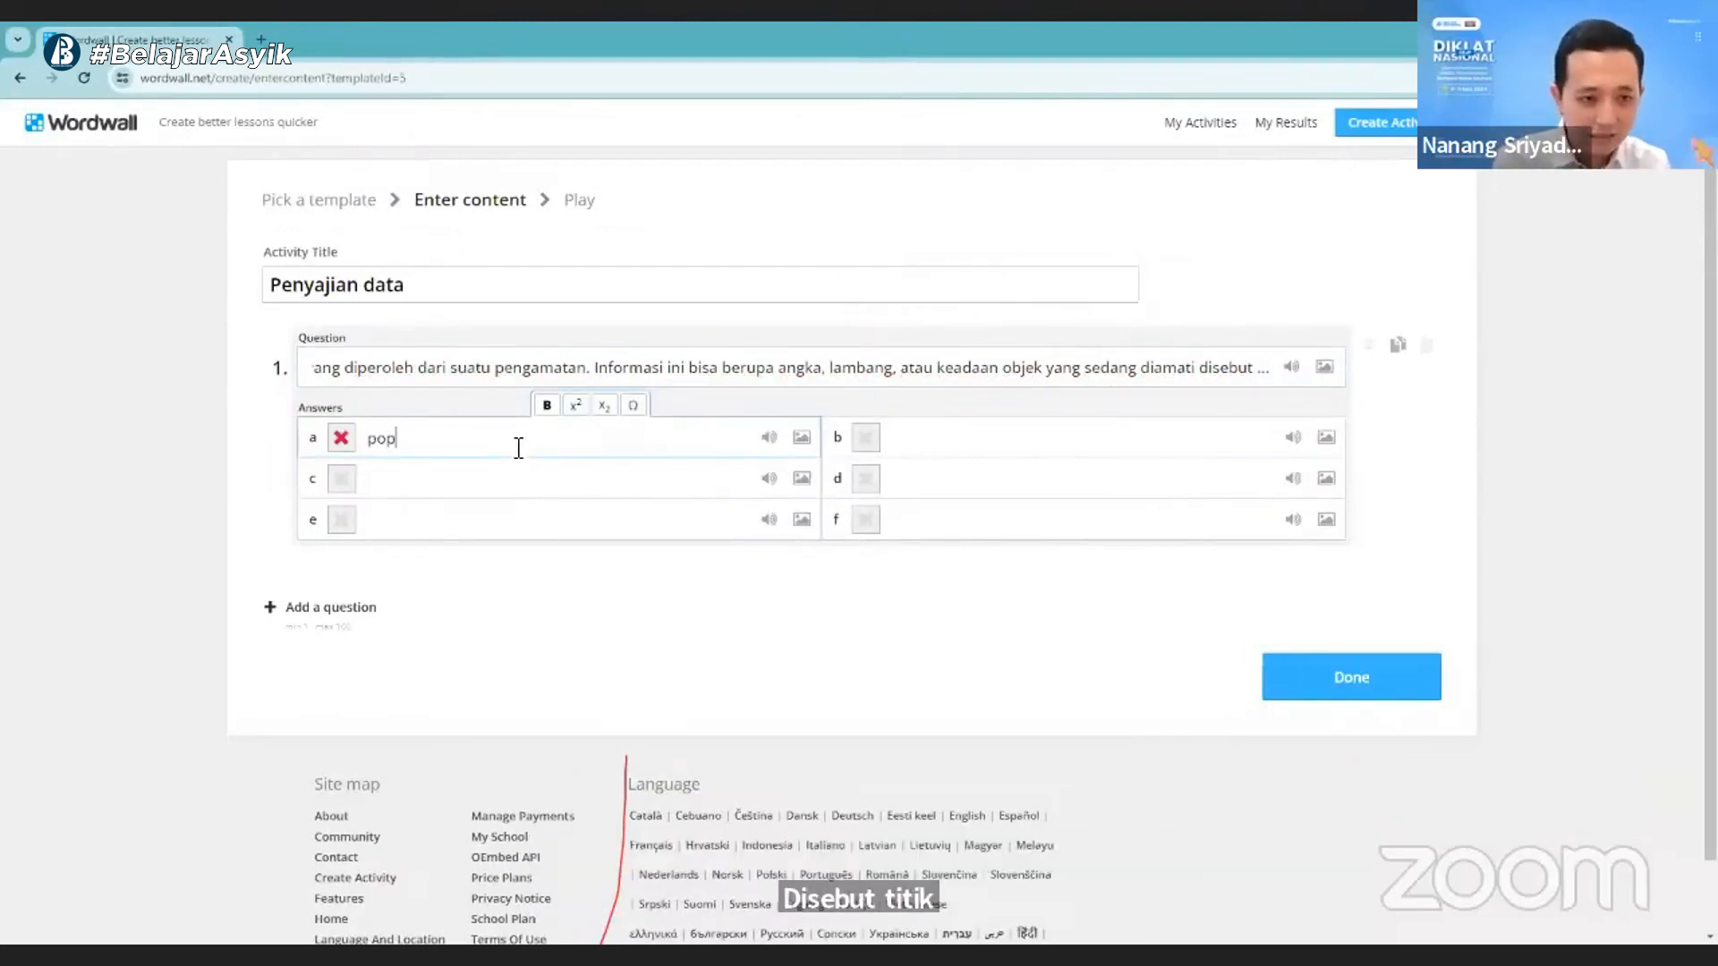
pyautogui.write('ulasi')
pyautogui.press('Tab')
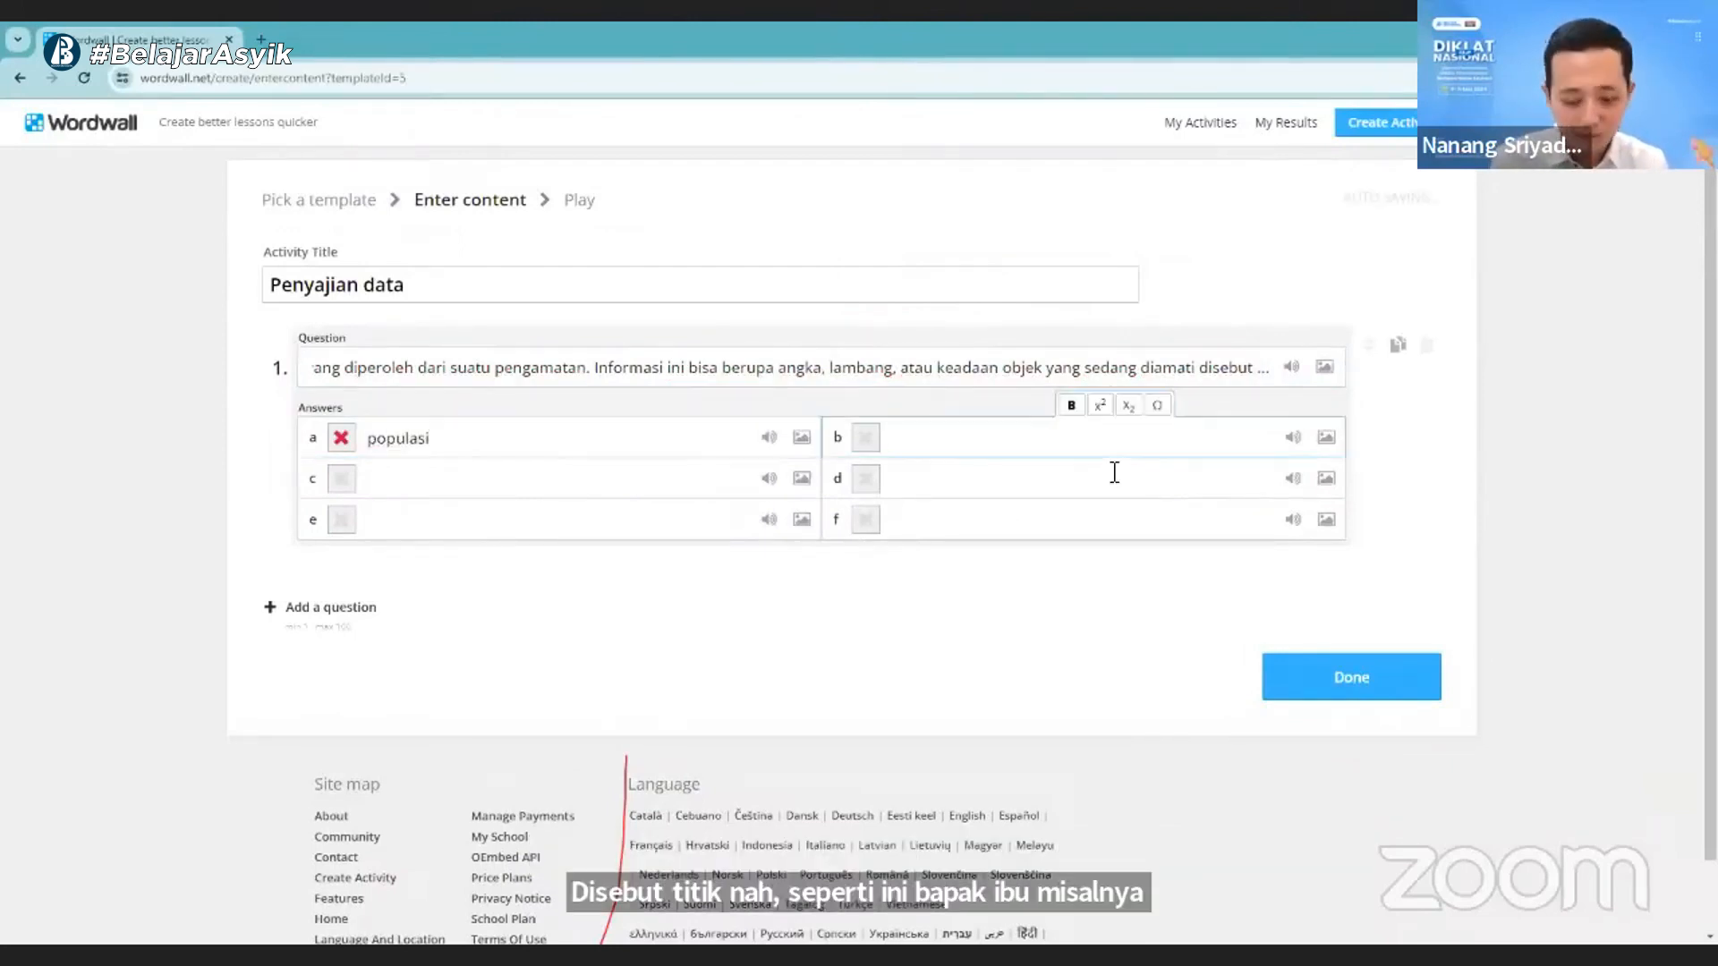
pyautogui.write('sam')
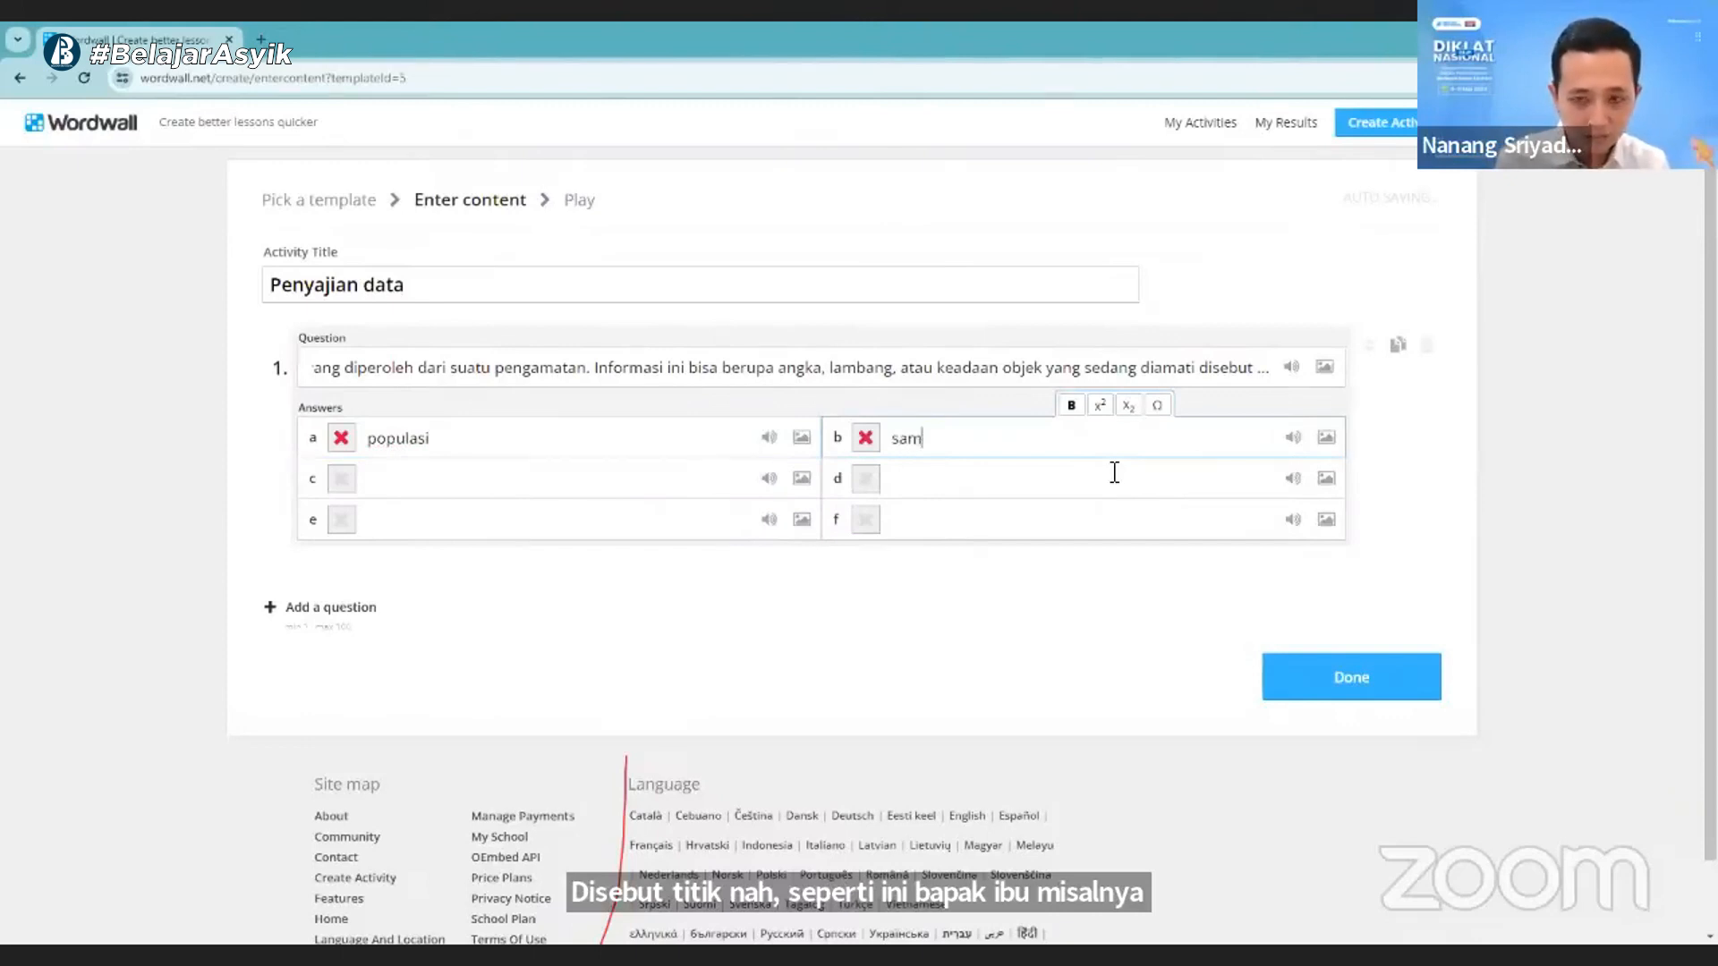
pyautogui.write('pel')
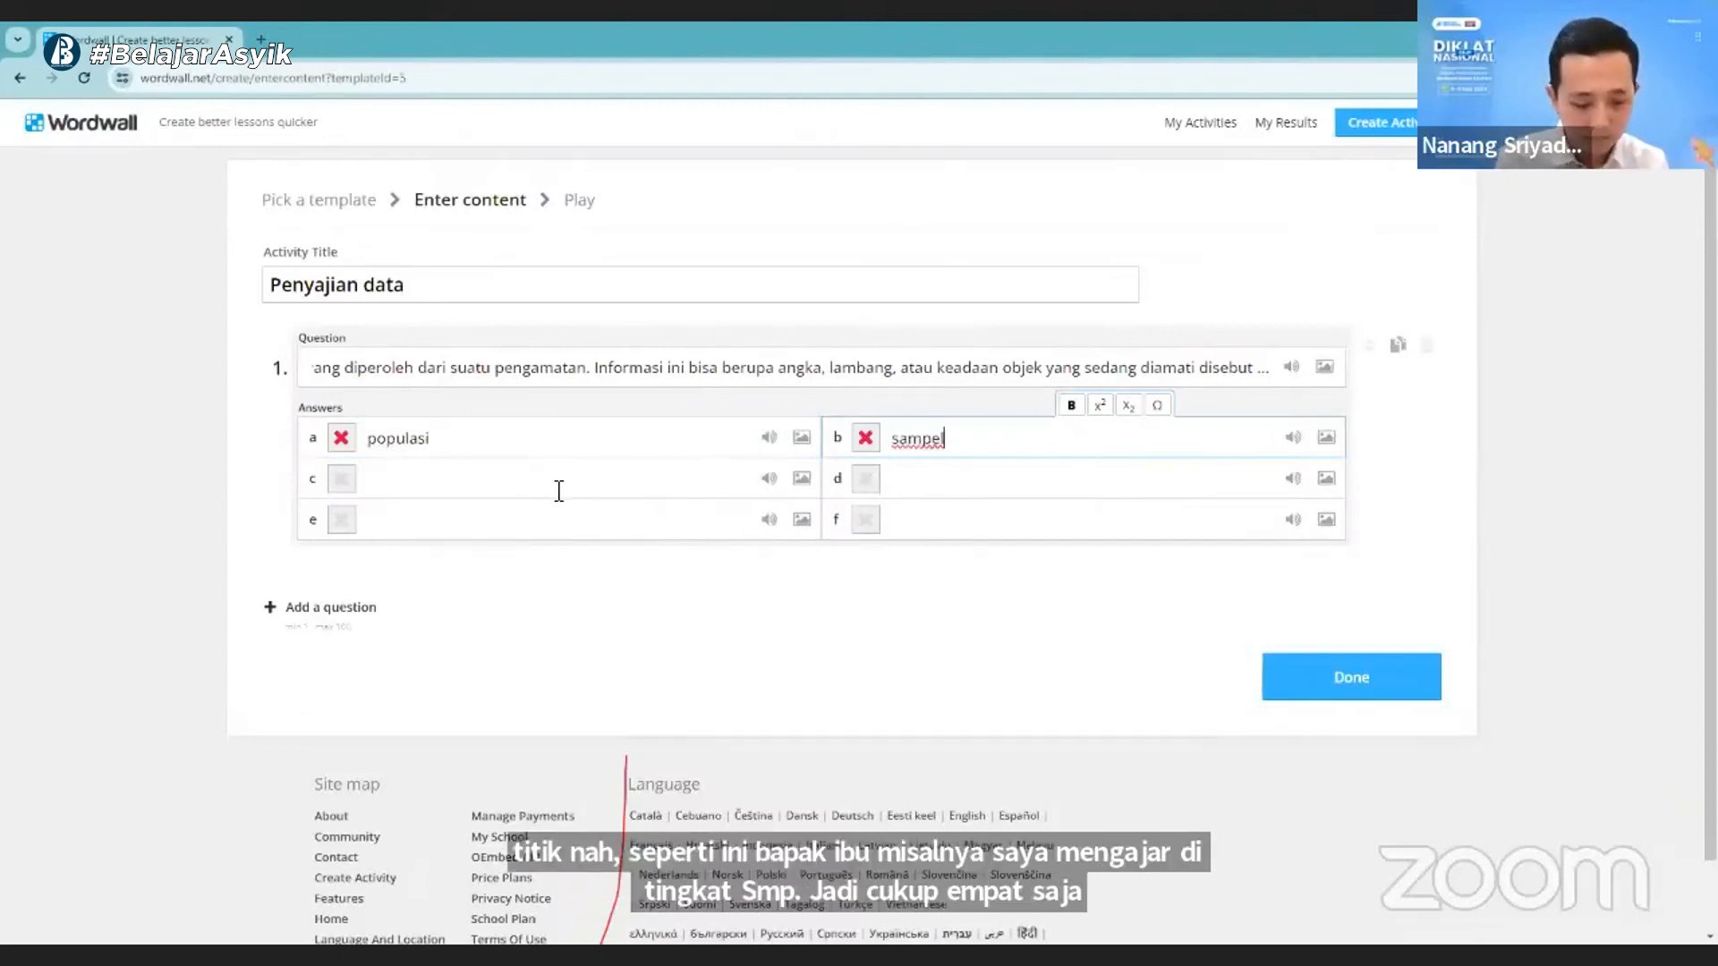
pyautogui.click(558, 490)
pyautogui.write('data')
pyautogui.click(980, 490)
pyautogui.write('s')
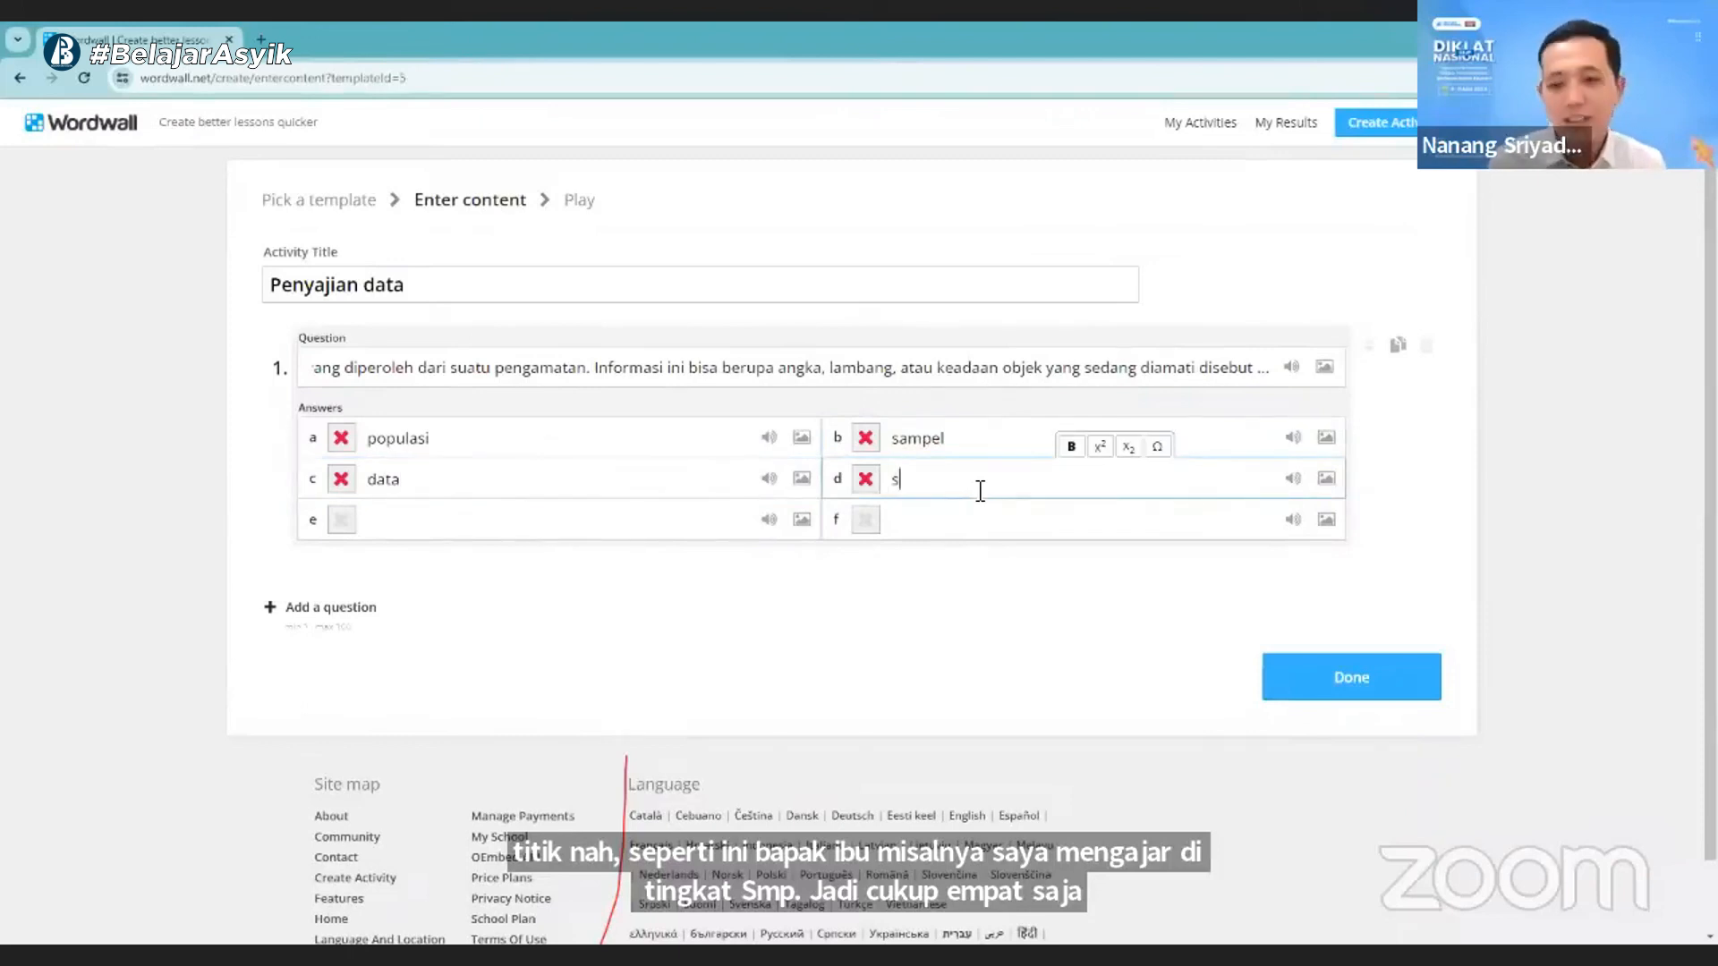
pyautogui.write('tatistika')
pyautogui.click(435, 522)
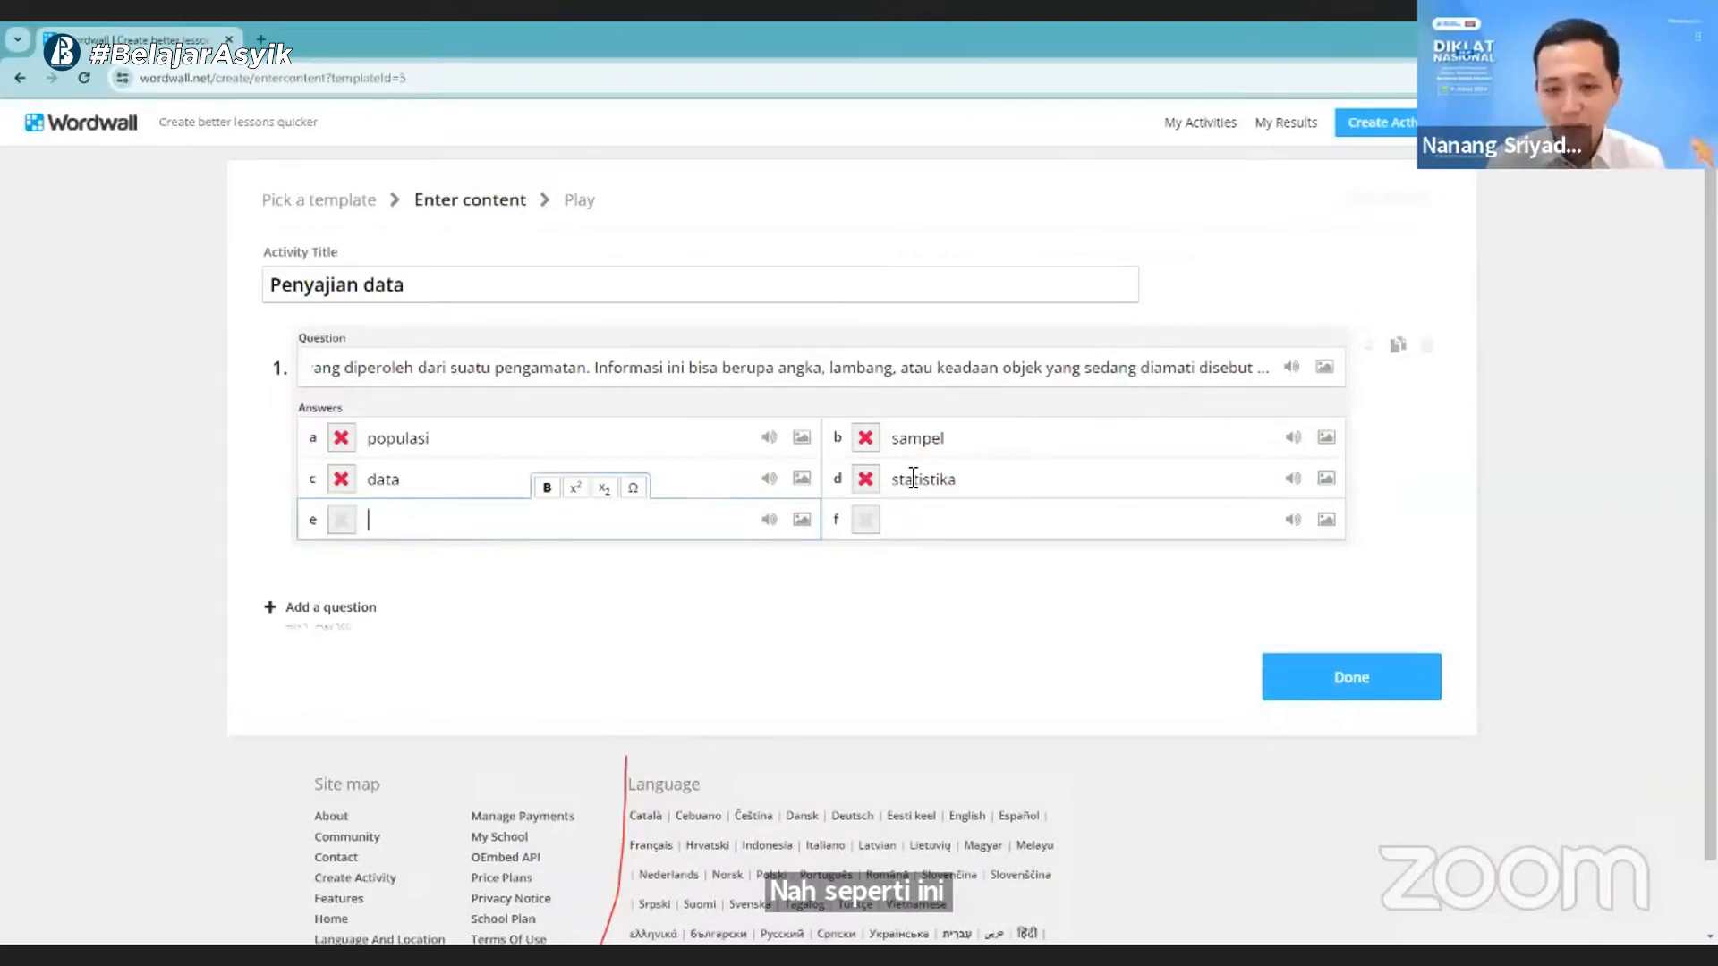
pyautogui.click(1074, 524)
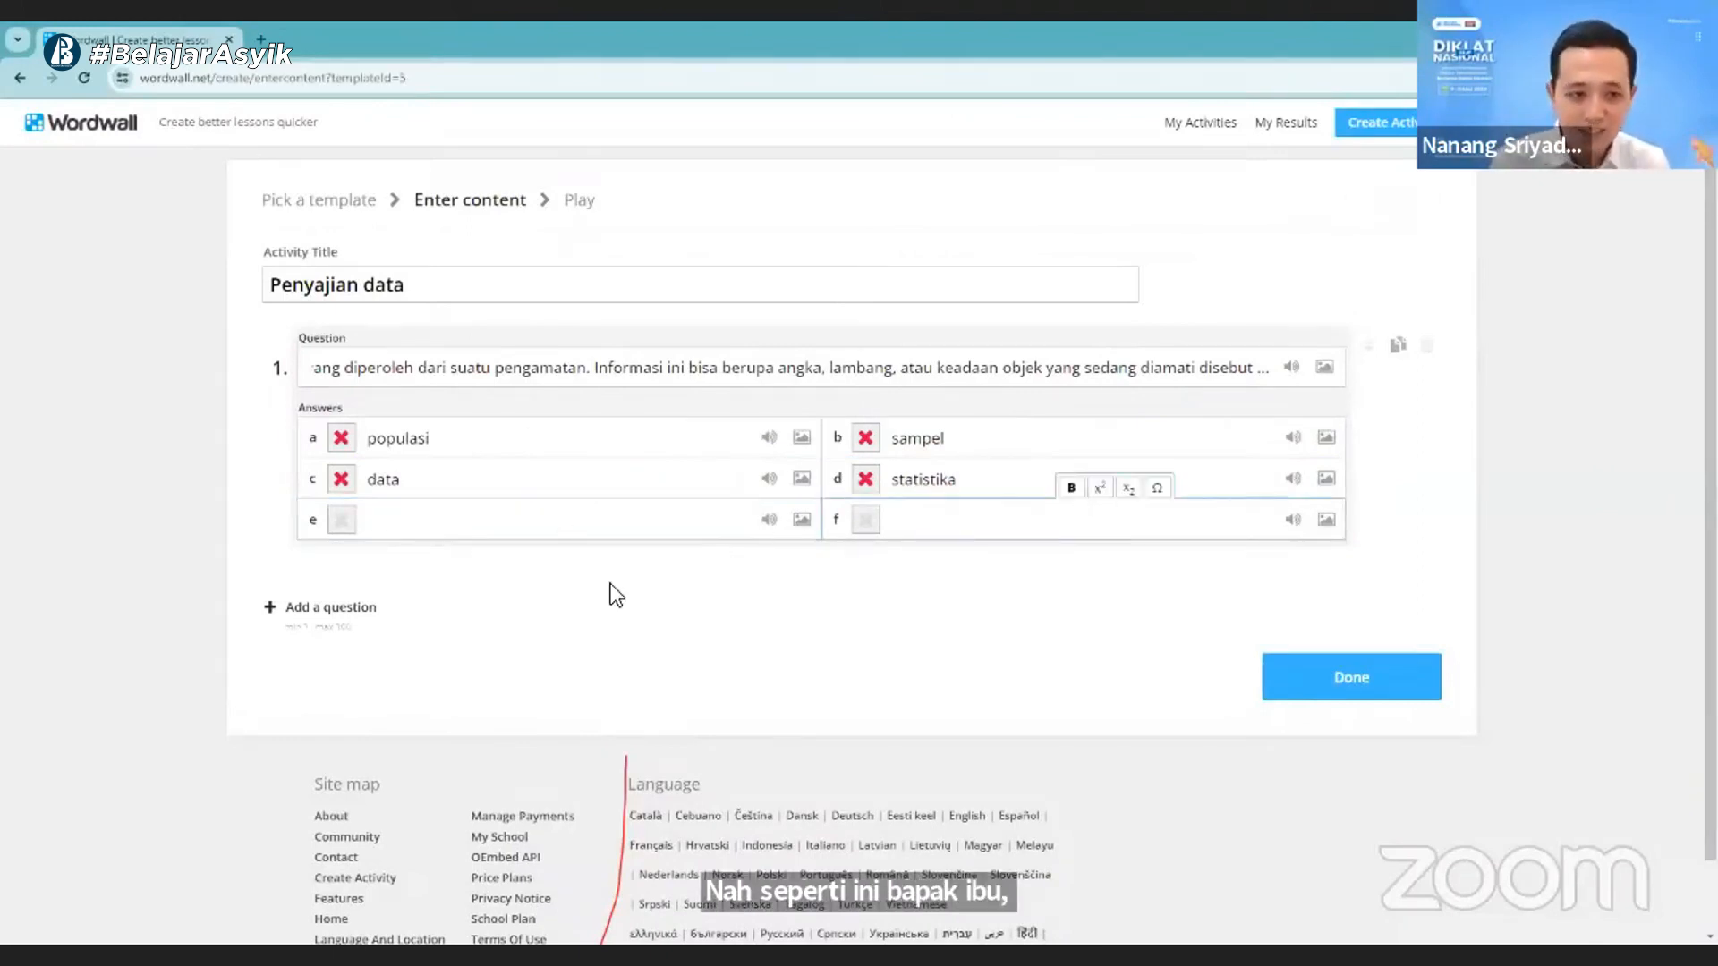
# - Mark answer c, "data", as the correct answer to question 1
pyautogui.click(561, 370)
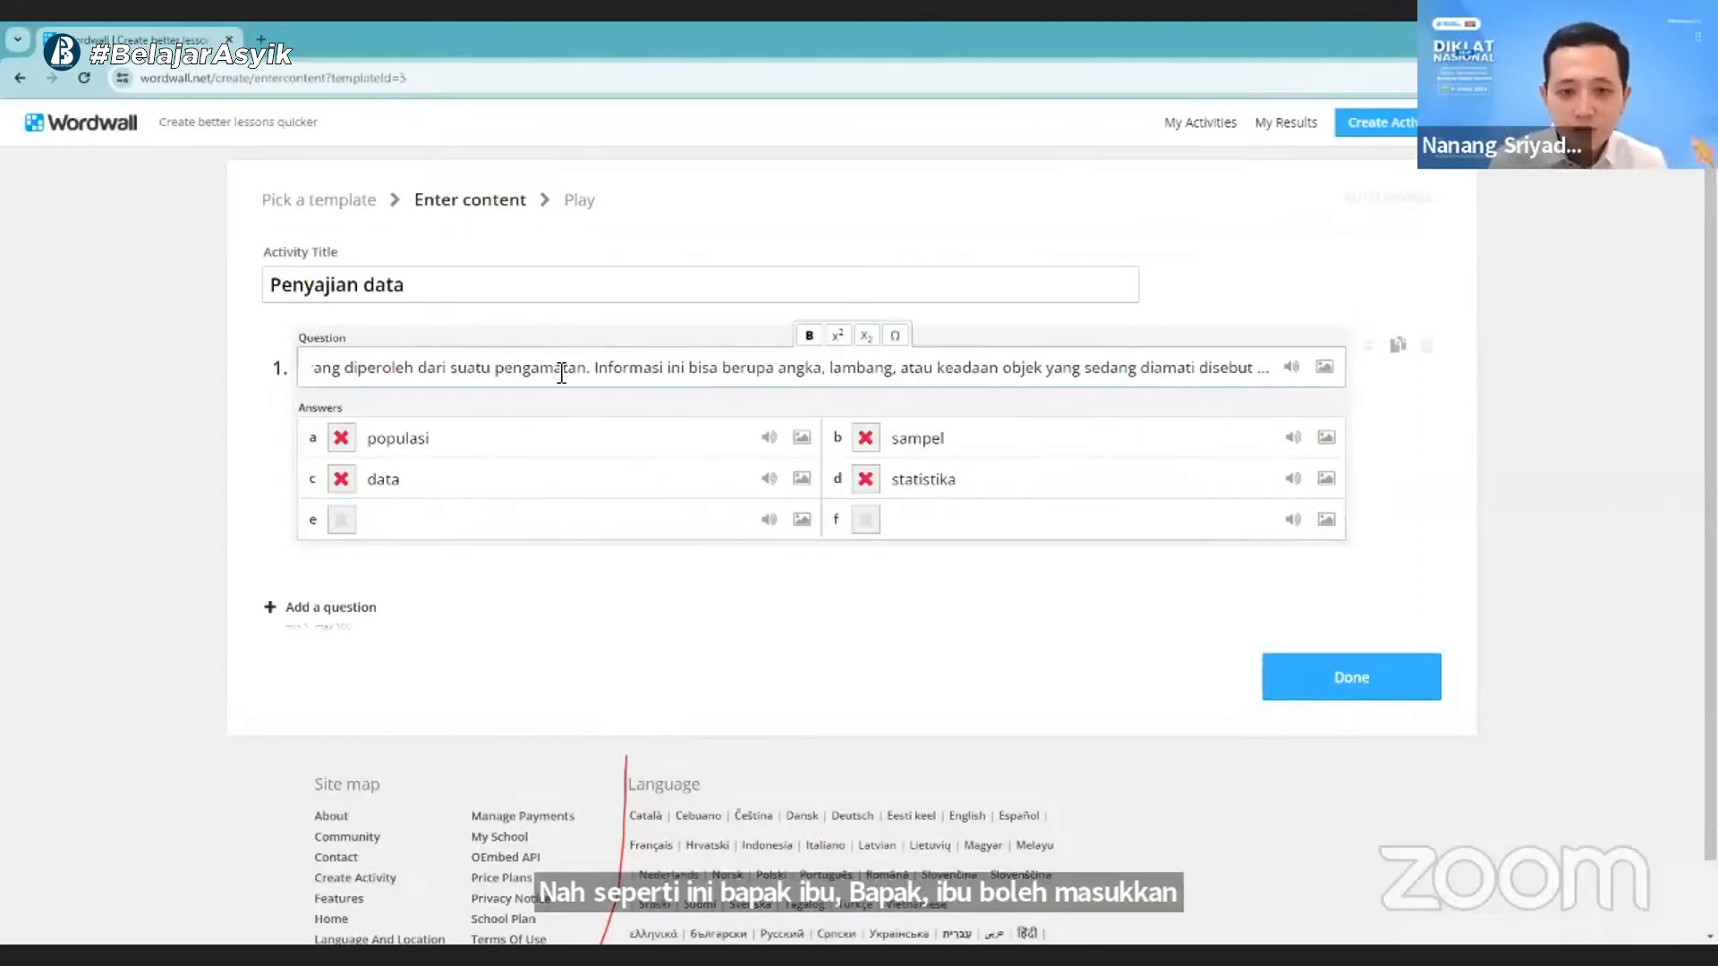
pyautogui.moveTo(561, 370); pyautogui.dragTo(725, 367)
pyautogui.click(726, 366)
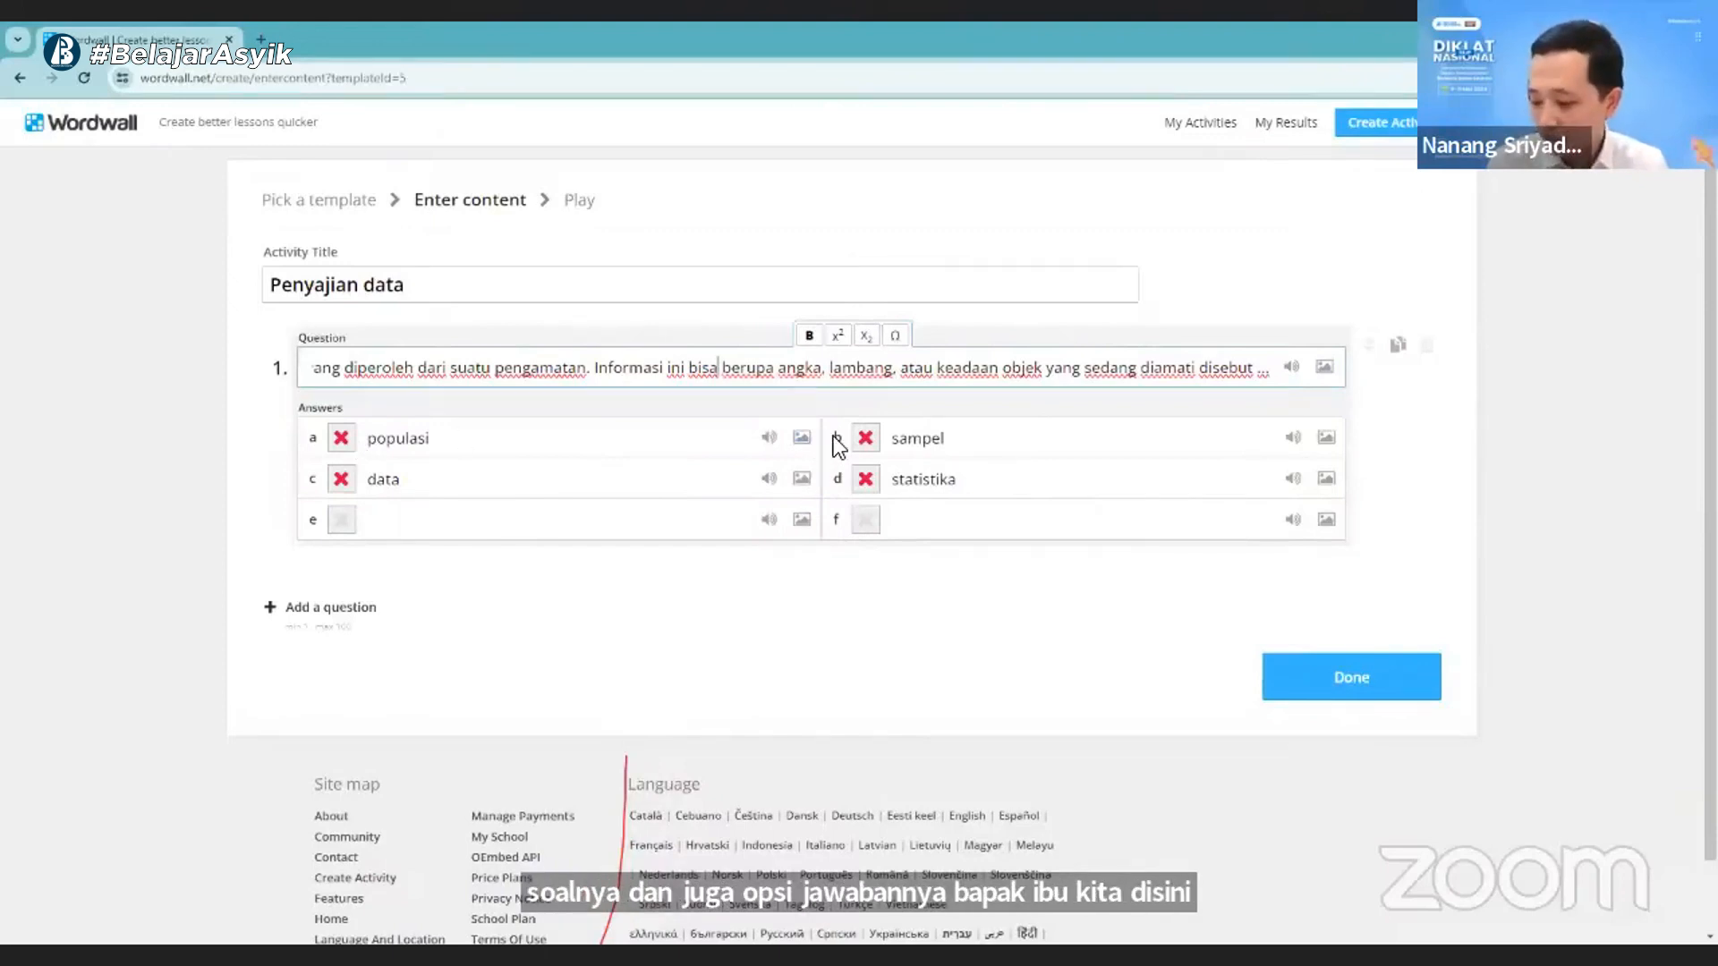
pyautogui.click(342, 483)
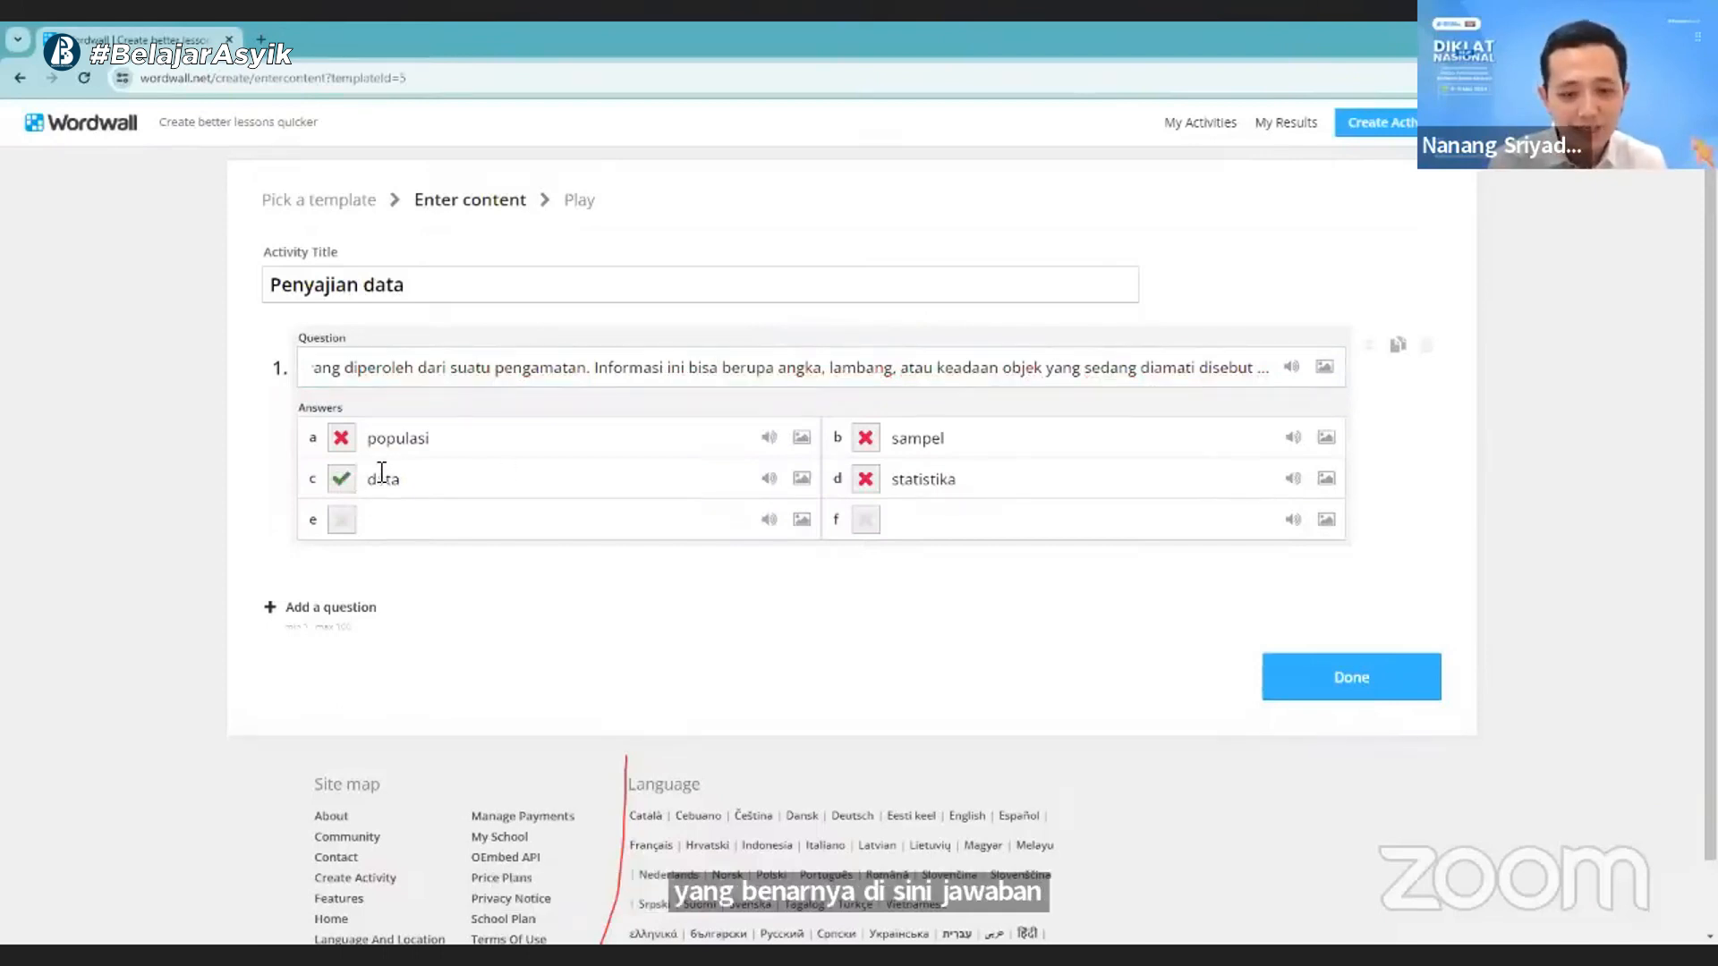
# - Try marking populasi, sampel and statistika as additional correct answers to question 1, and restore "data" as the only correct answer
pyautogui.click(345, 440)
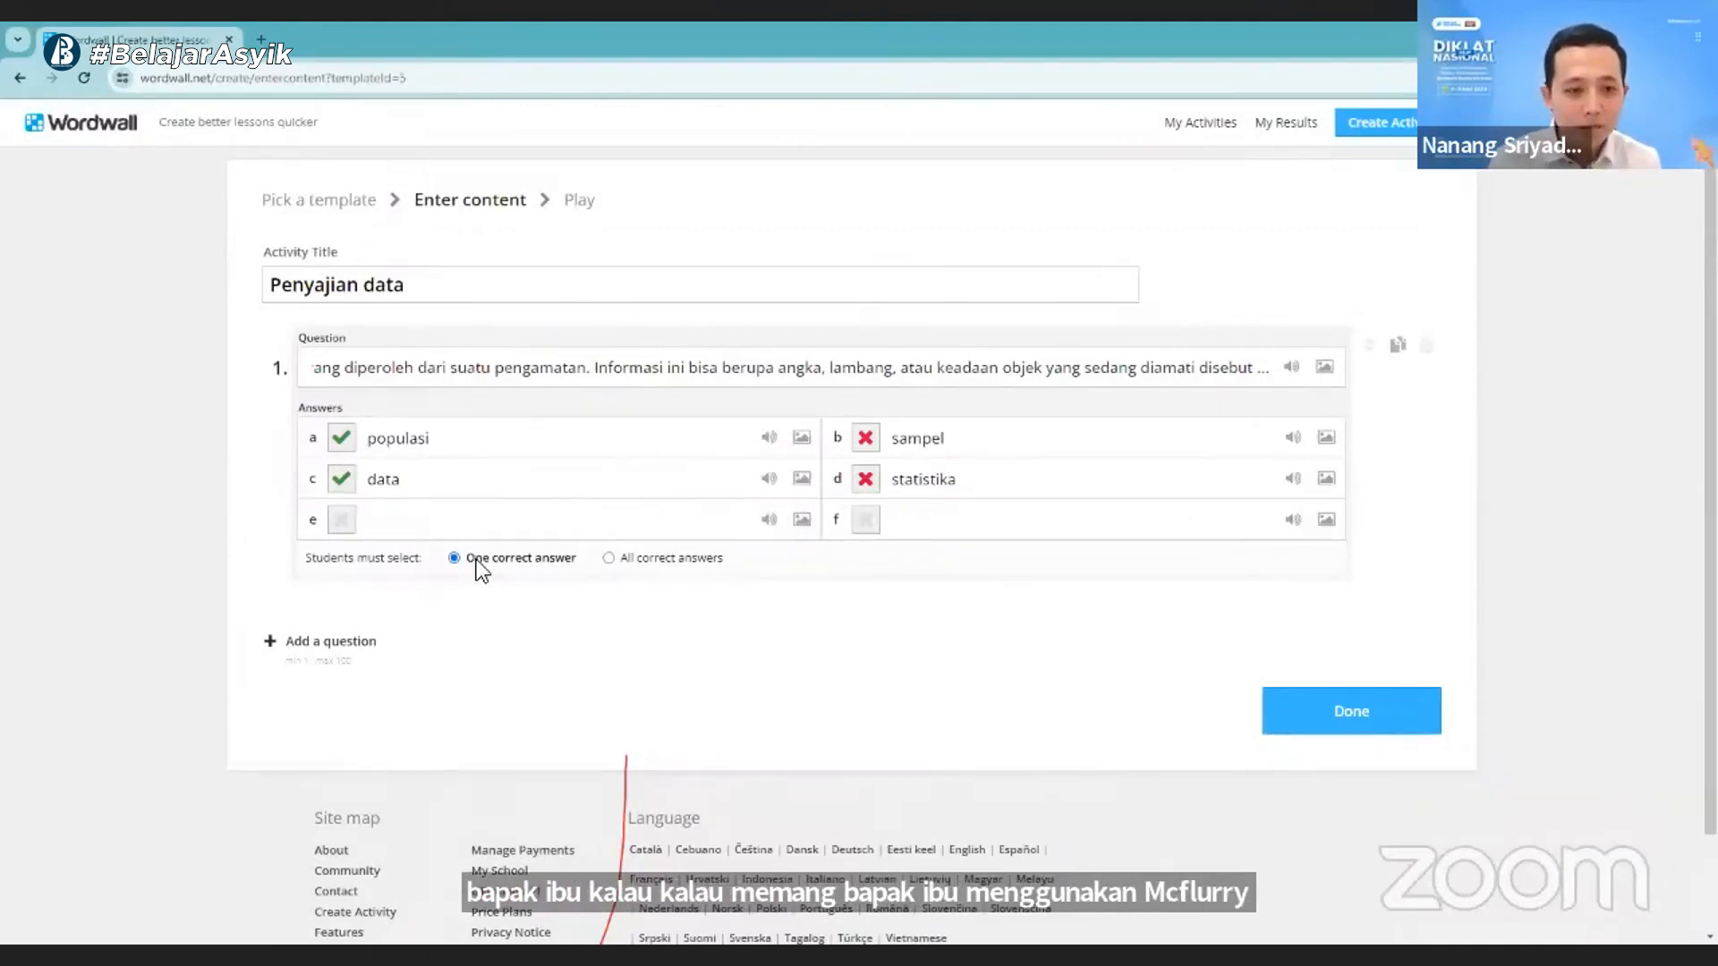
pyautogui.click(344, 441)
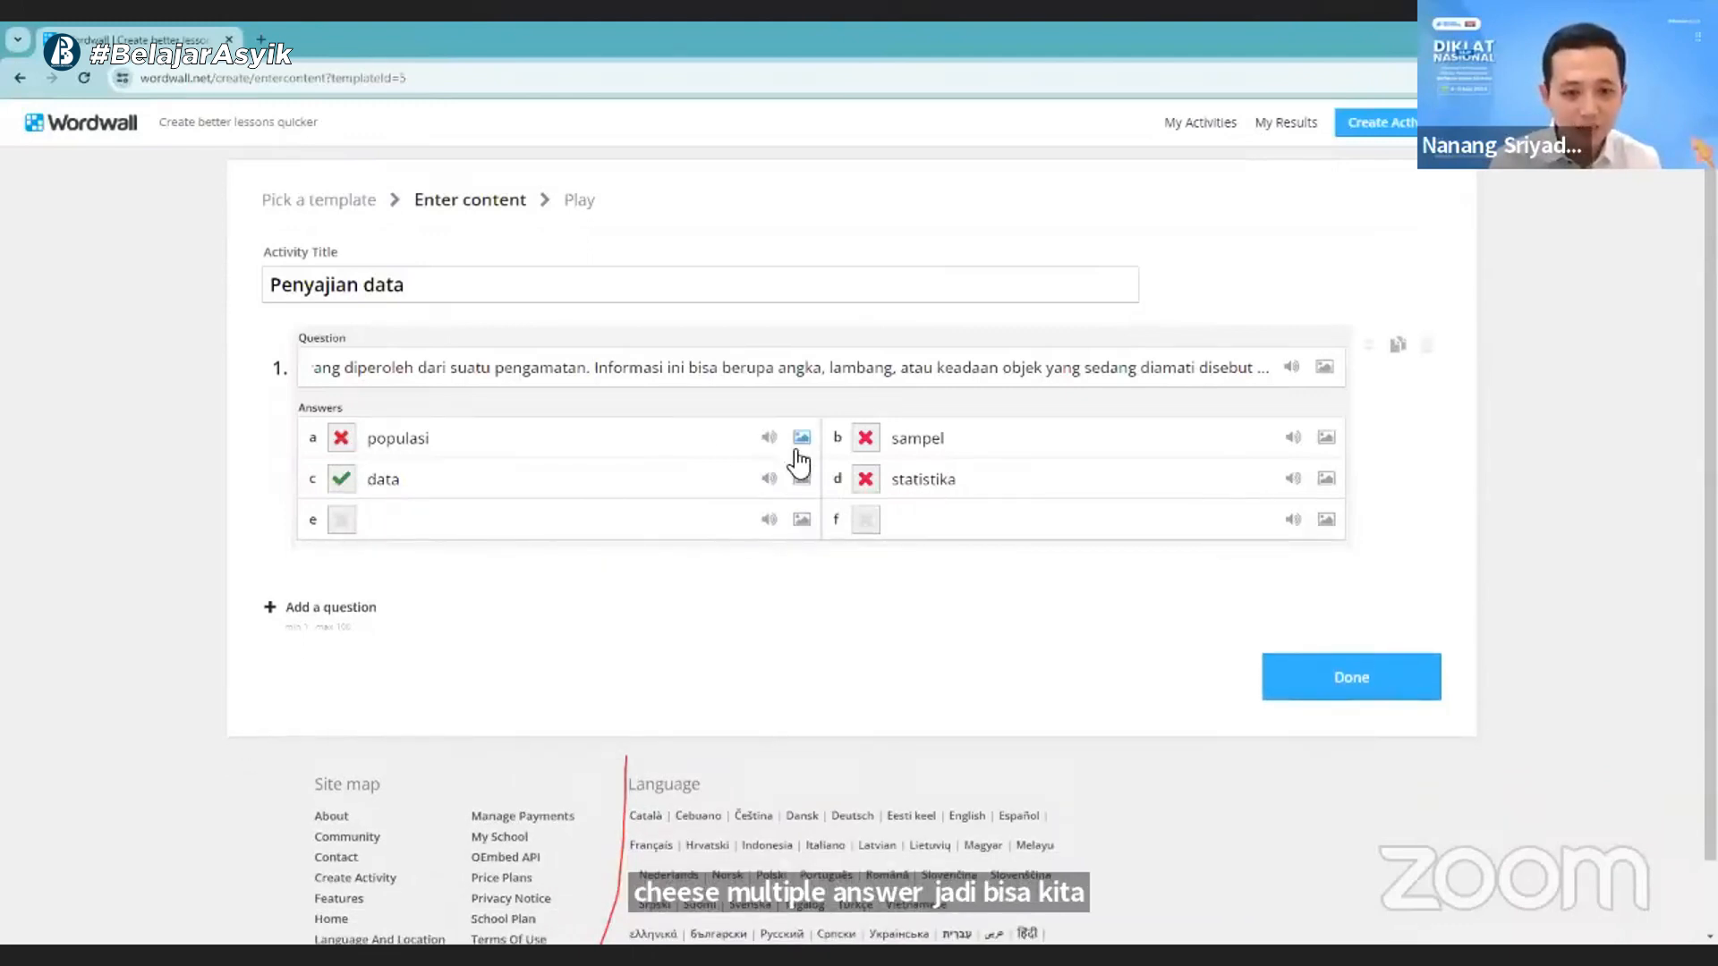
pyautogui.click(341, 437)
pyautogui.click(865, 437)
pyautogui.click(866, 479)
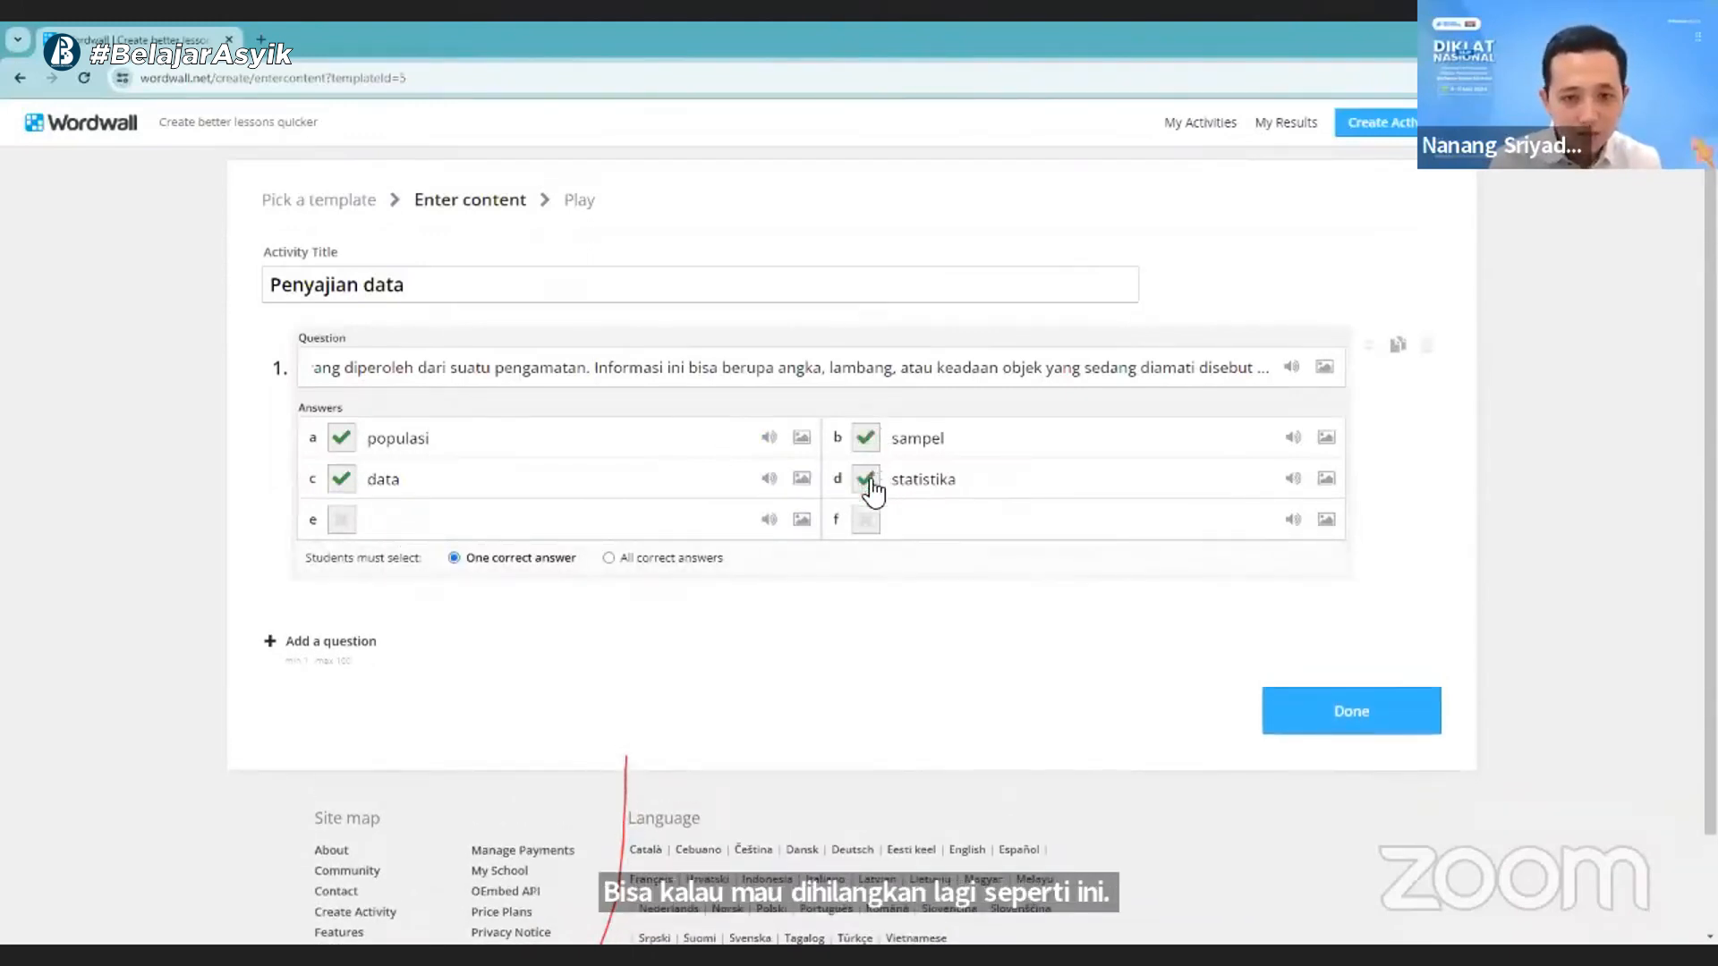
pyautogui.click(865, 481)
pyautogui.click(865, 438)
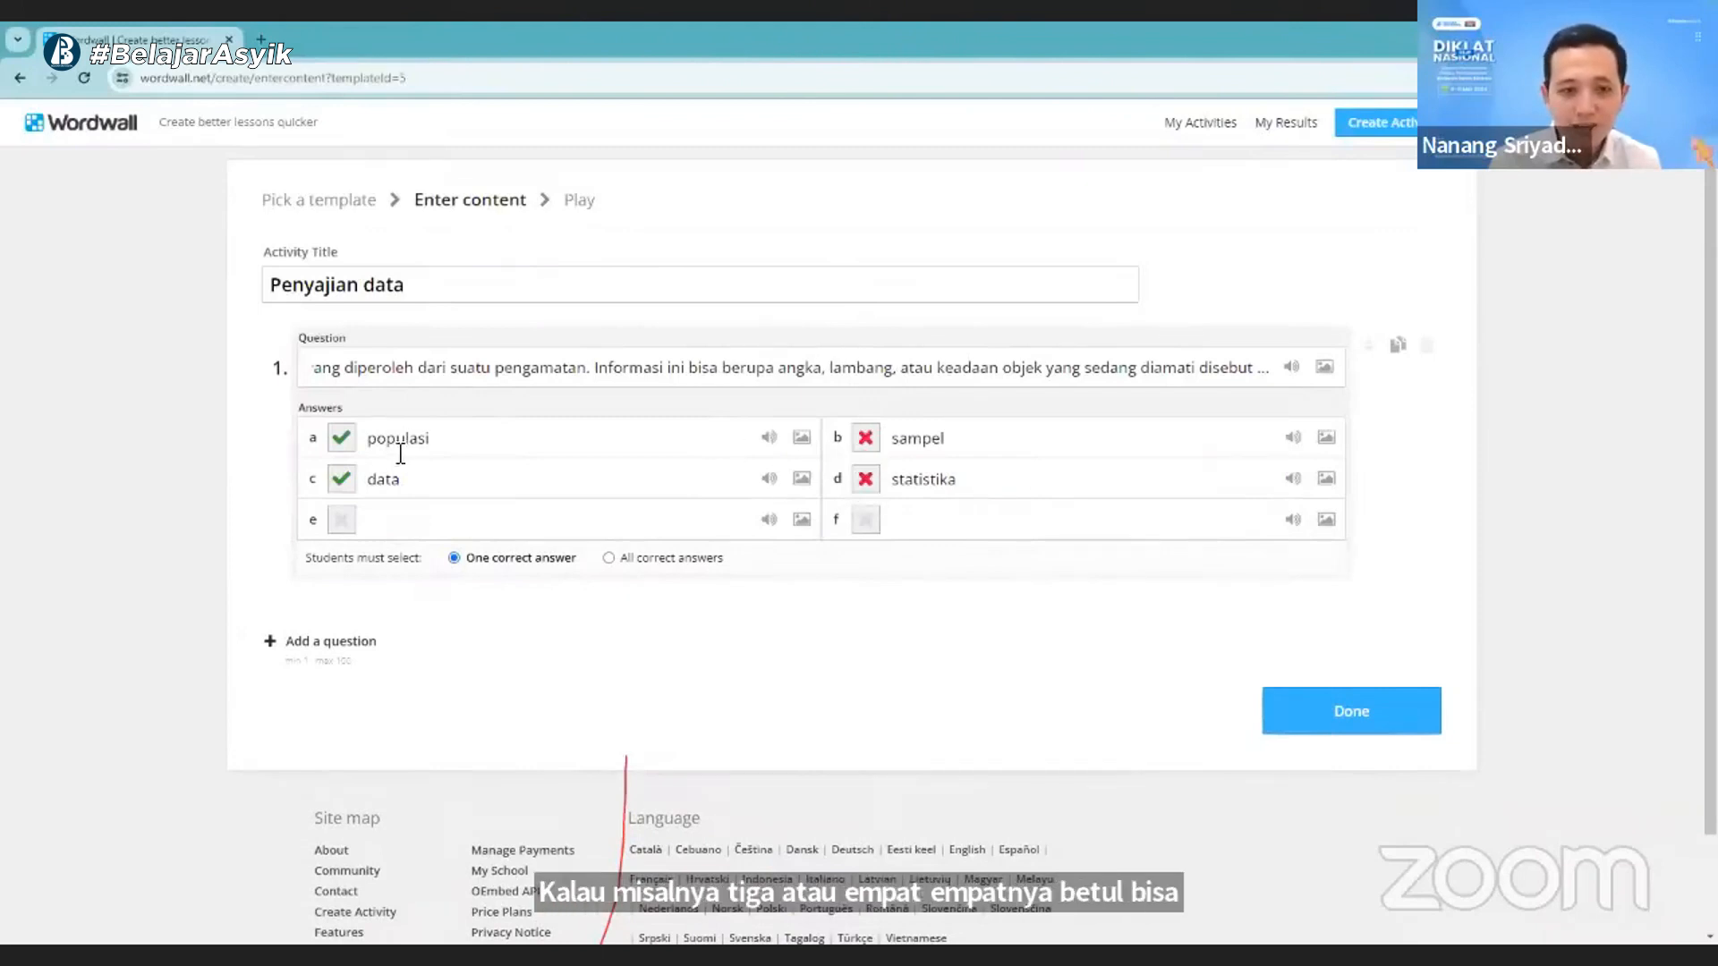
pyautogui.click(346, 444)
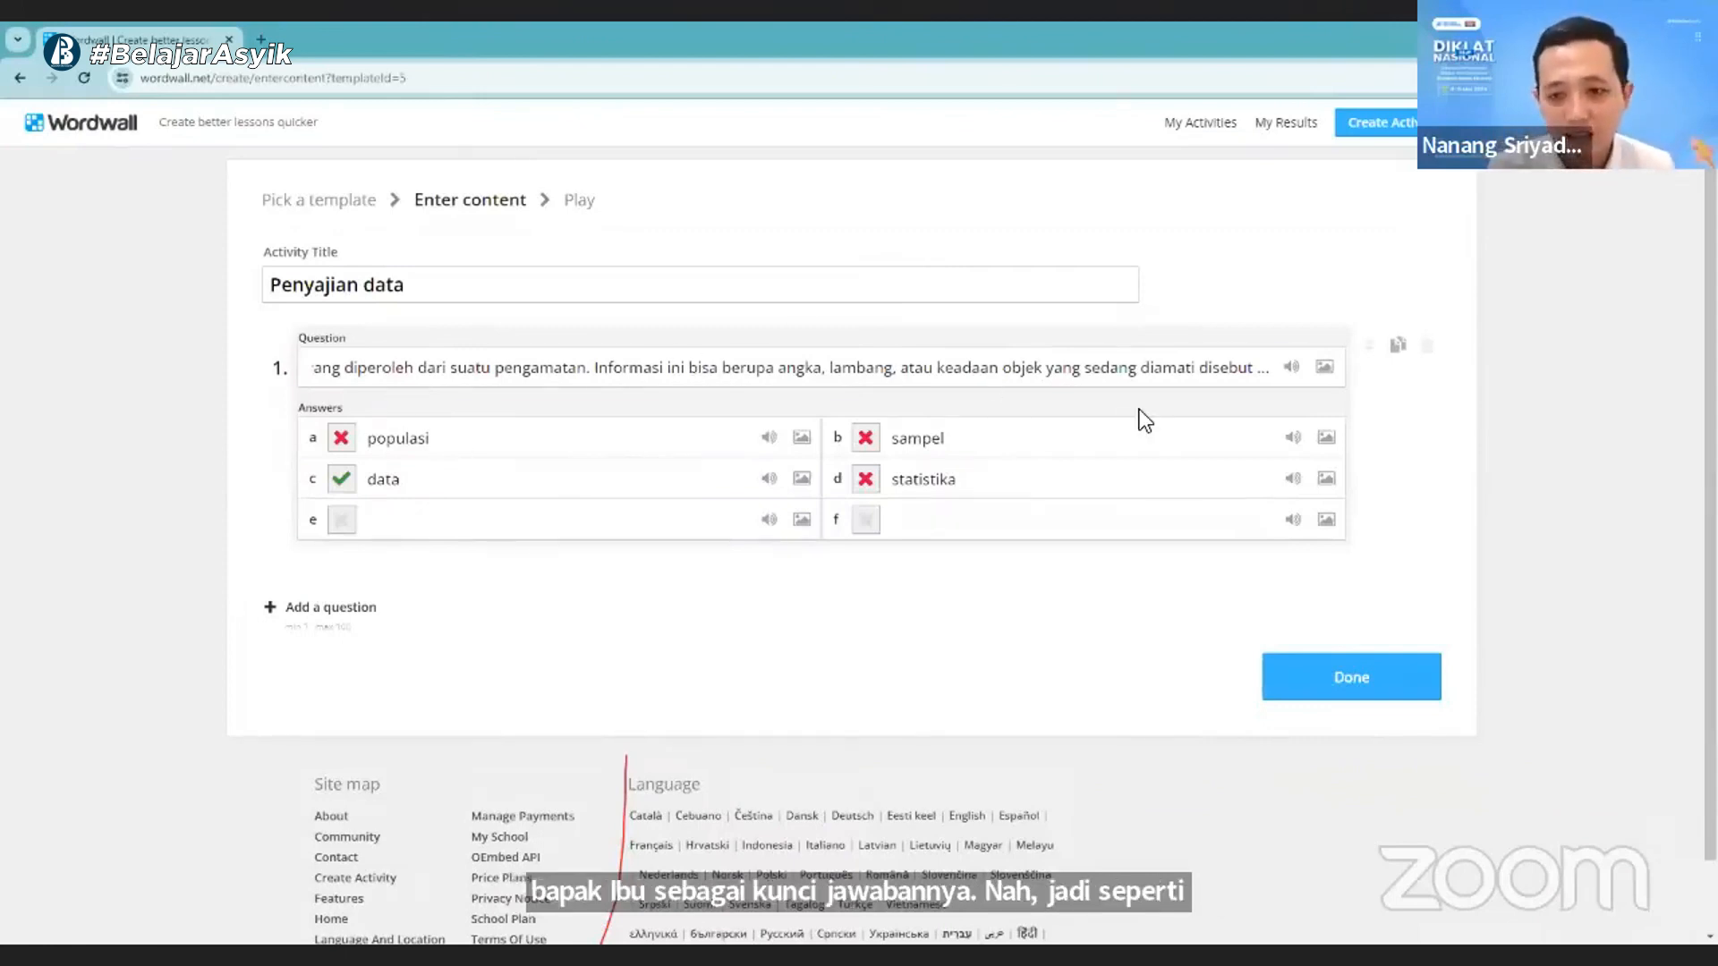
# - Try bold formatting on the entire text of question 1 and remove it again
pyautogui.click(1017, 371)
pyautogui.click(780, 367)
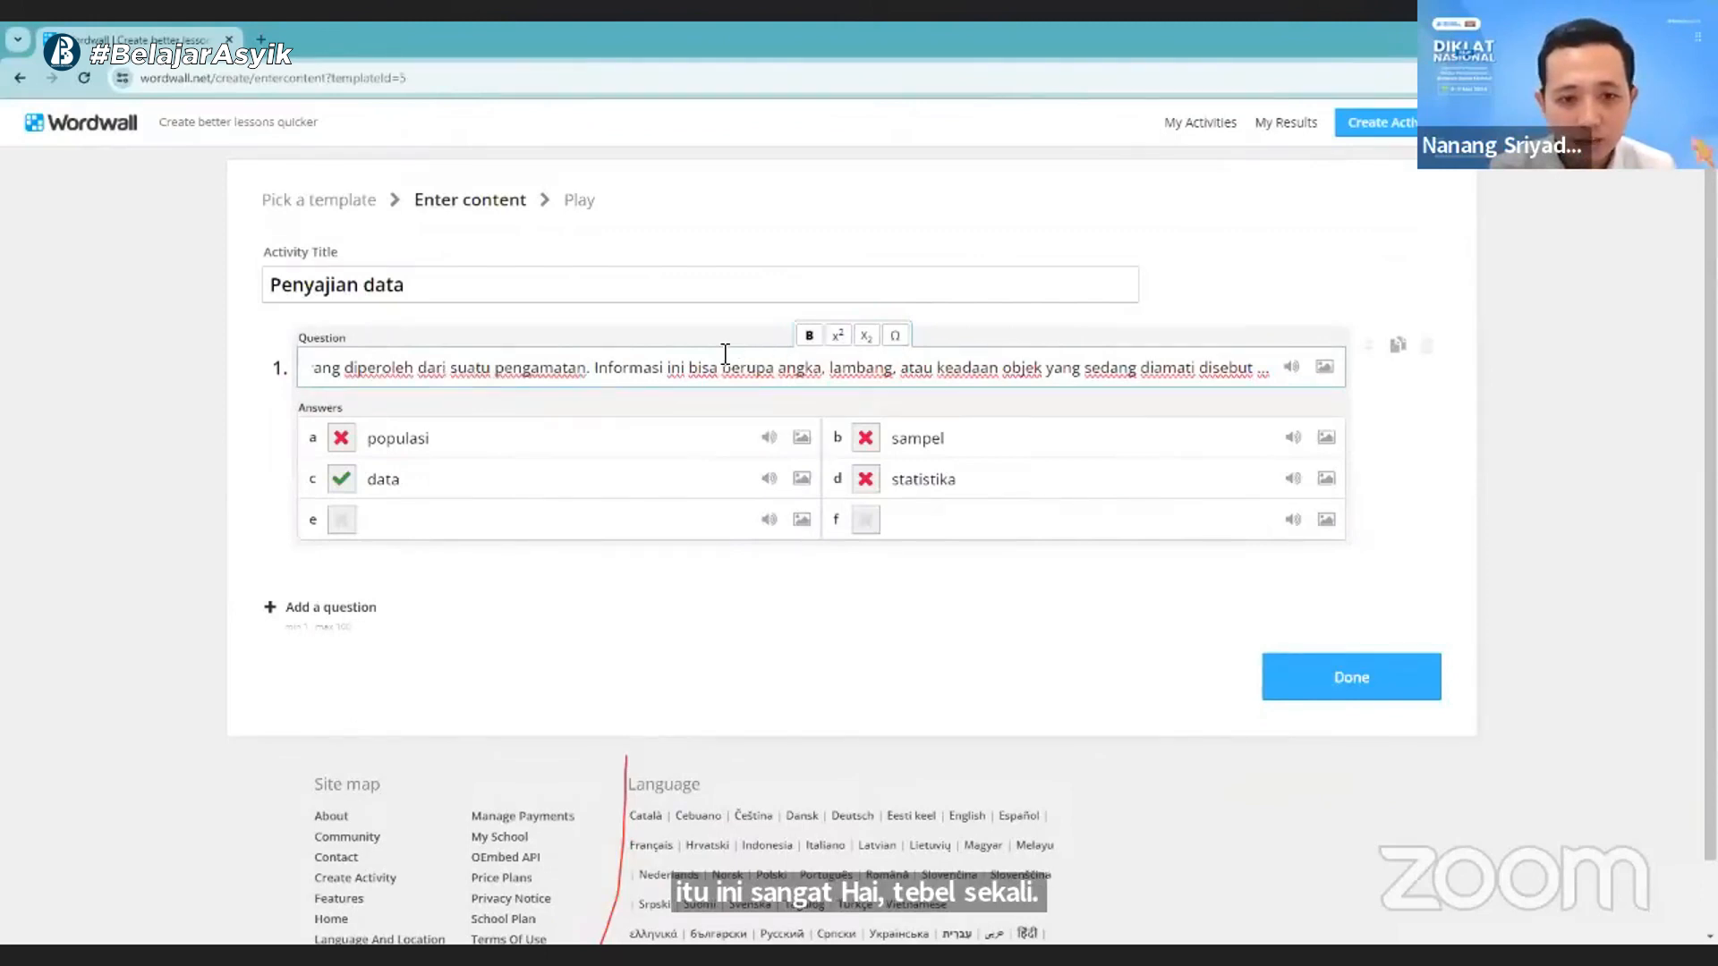
pyautogui.tripleClick(803, 361)
pyautogui.click(808, 337)
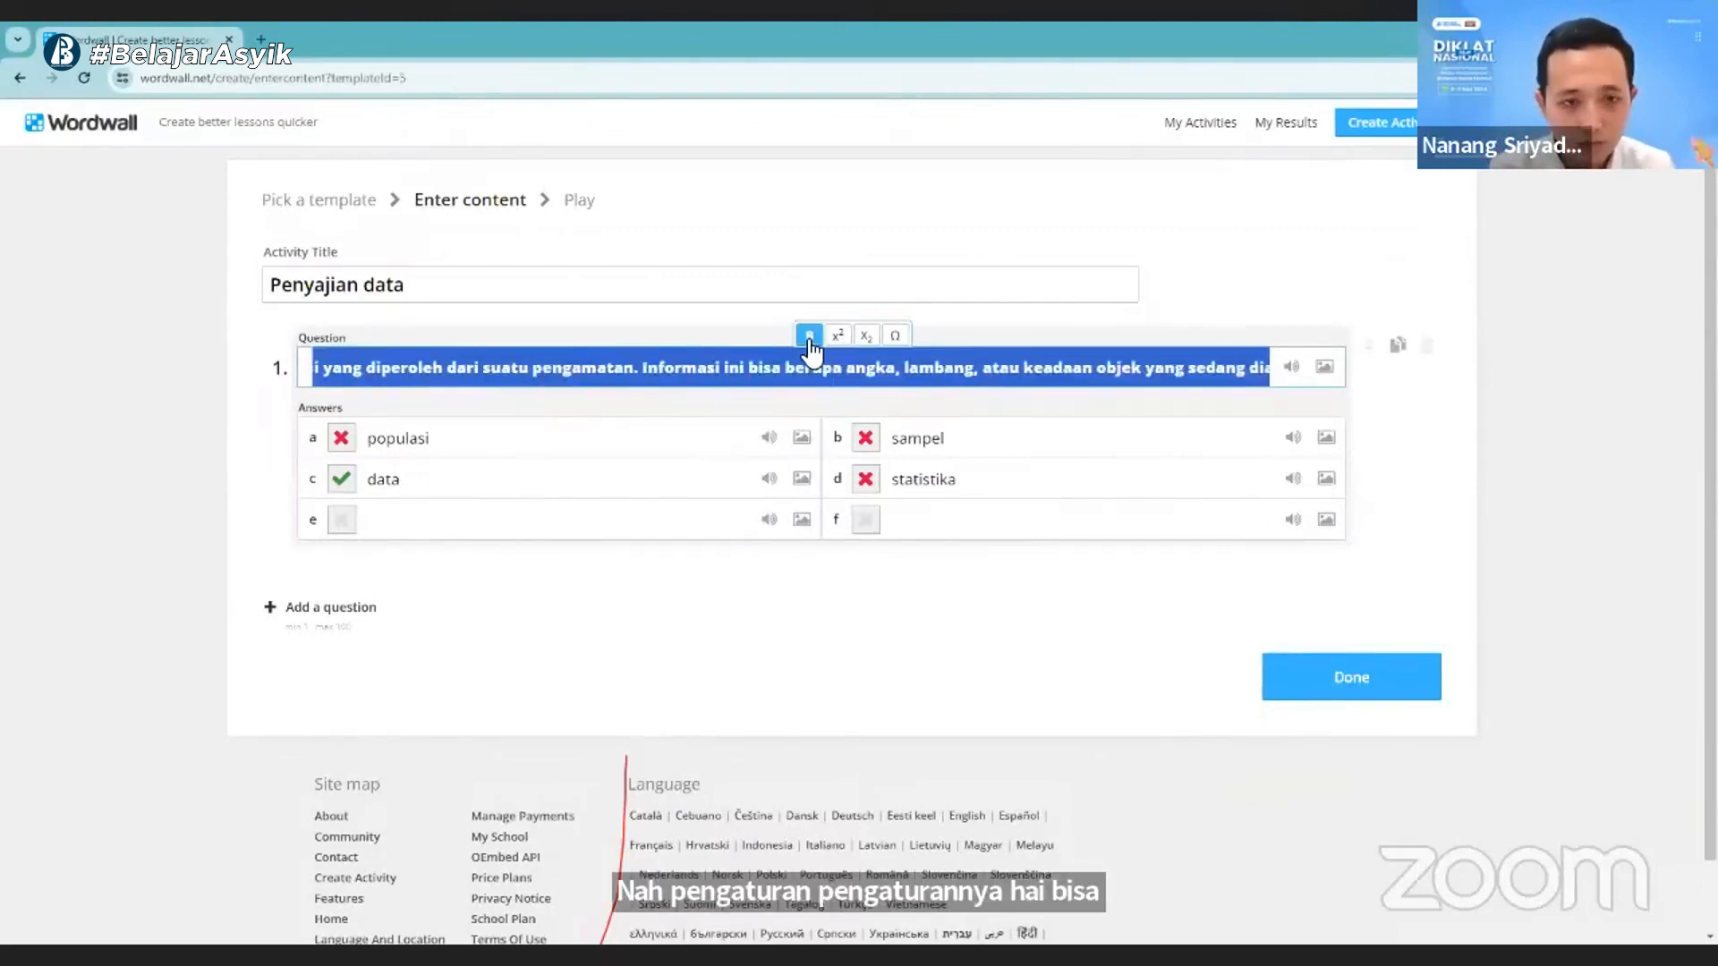
pyautogui.click(810, 338)
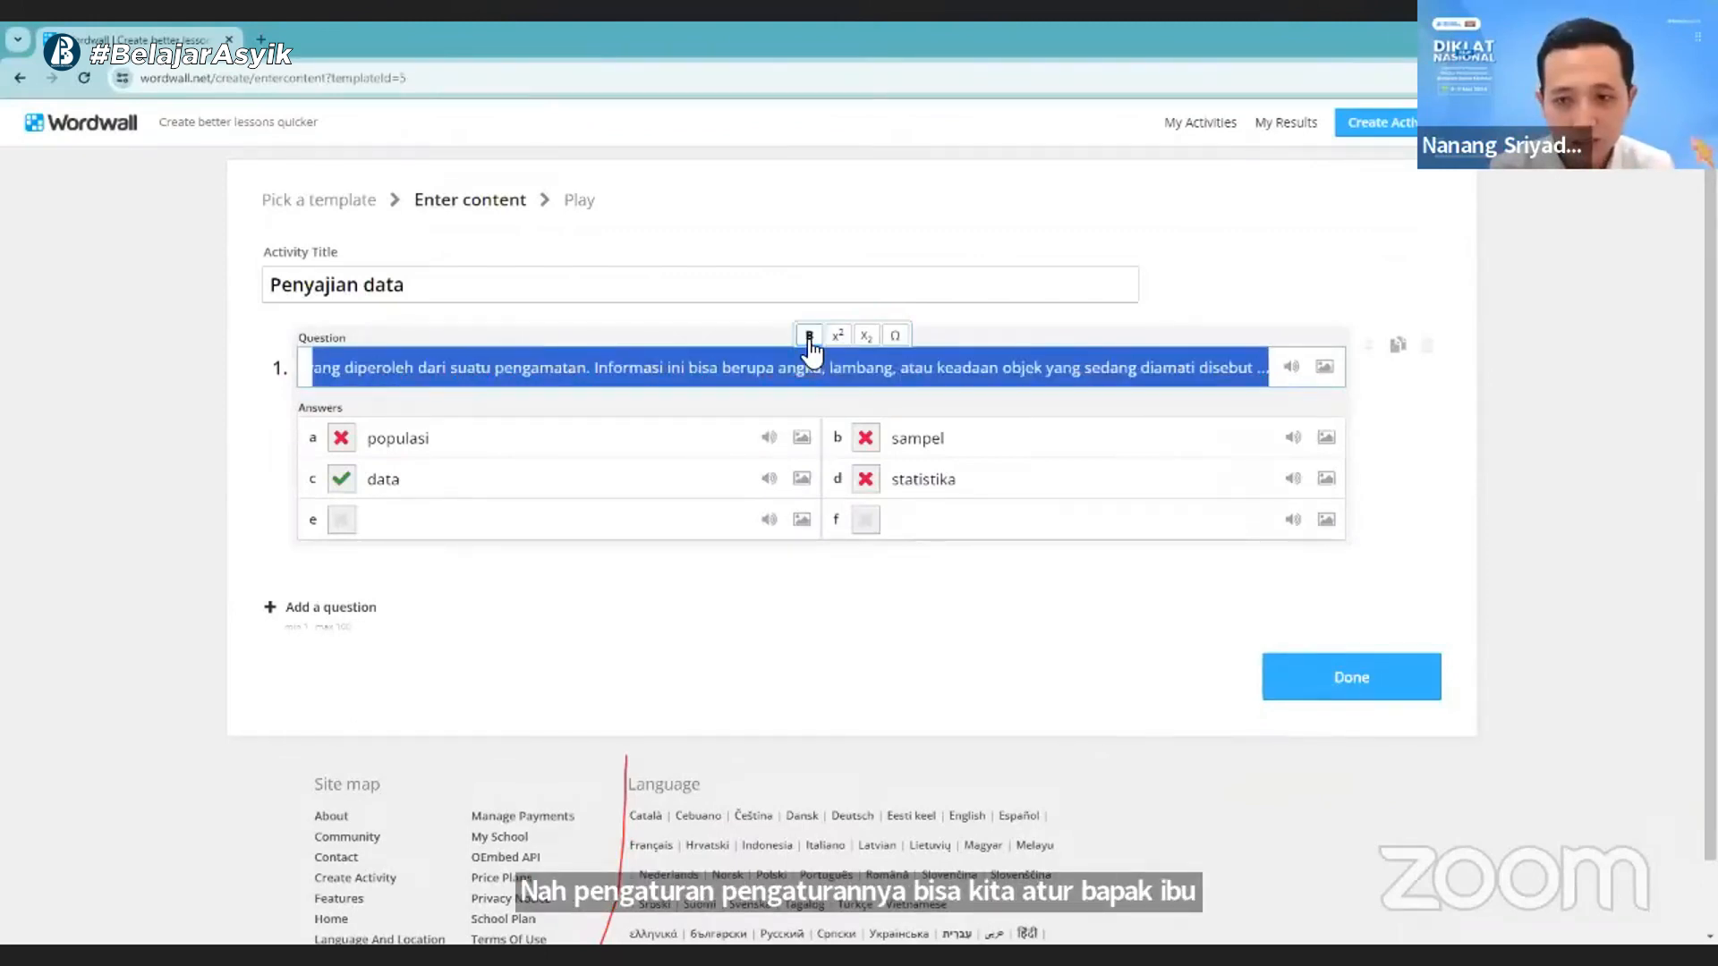
pyautogui.click(1285, 326)
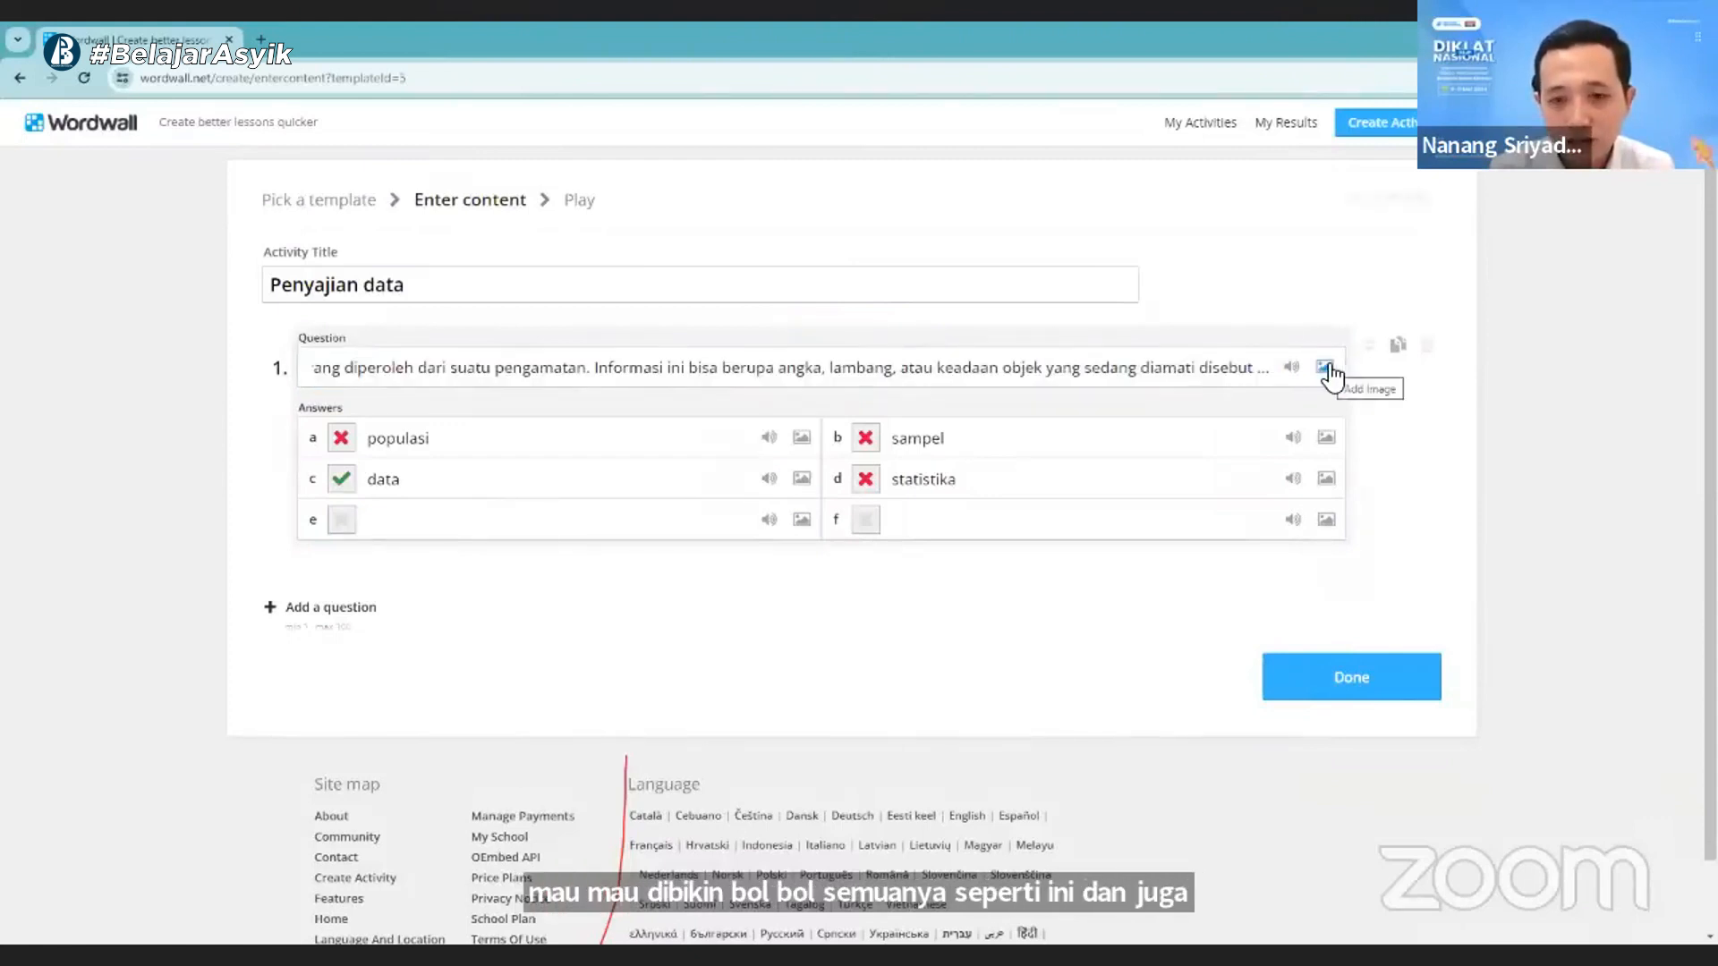
# - Search for medium images of "data" and add the picture of the man in a suit with a red tie to question 1
pyautogui.click(1326, 368)
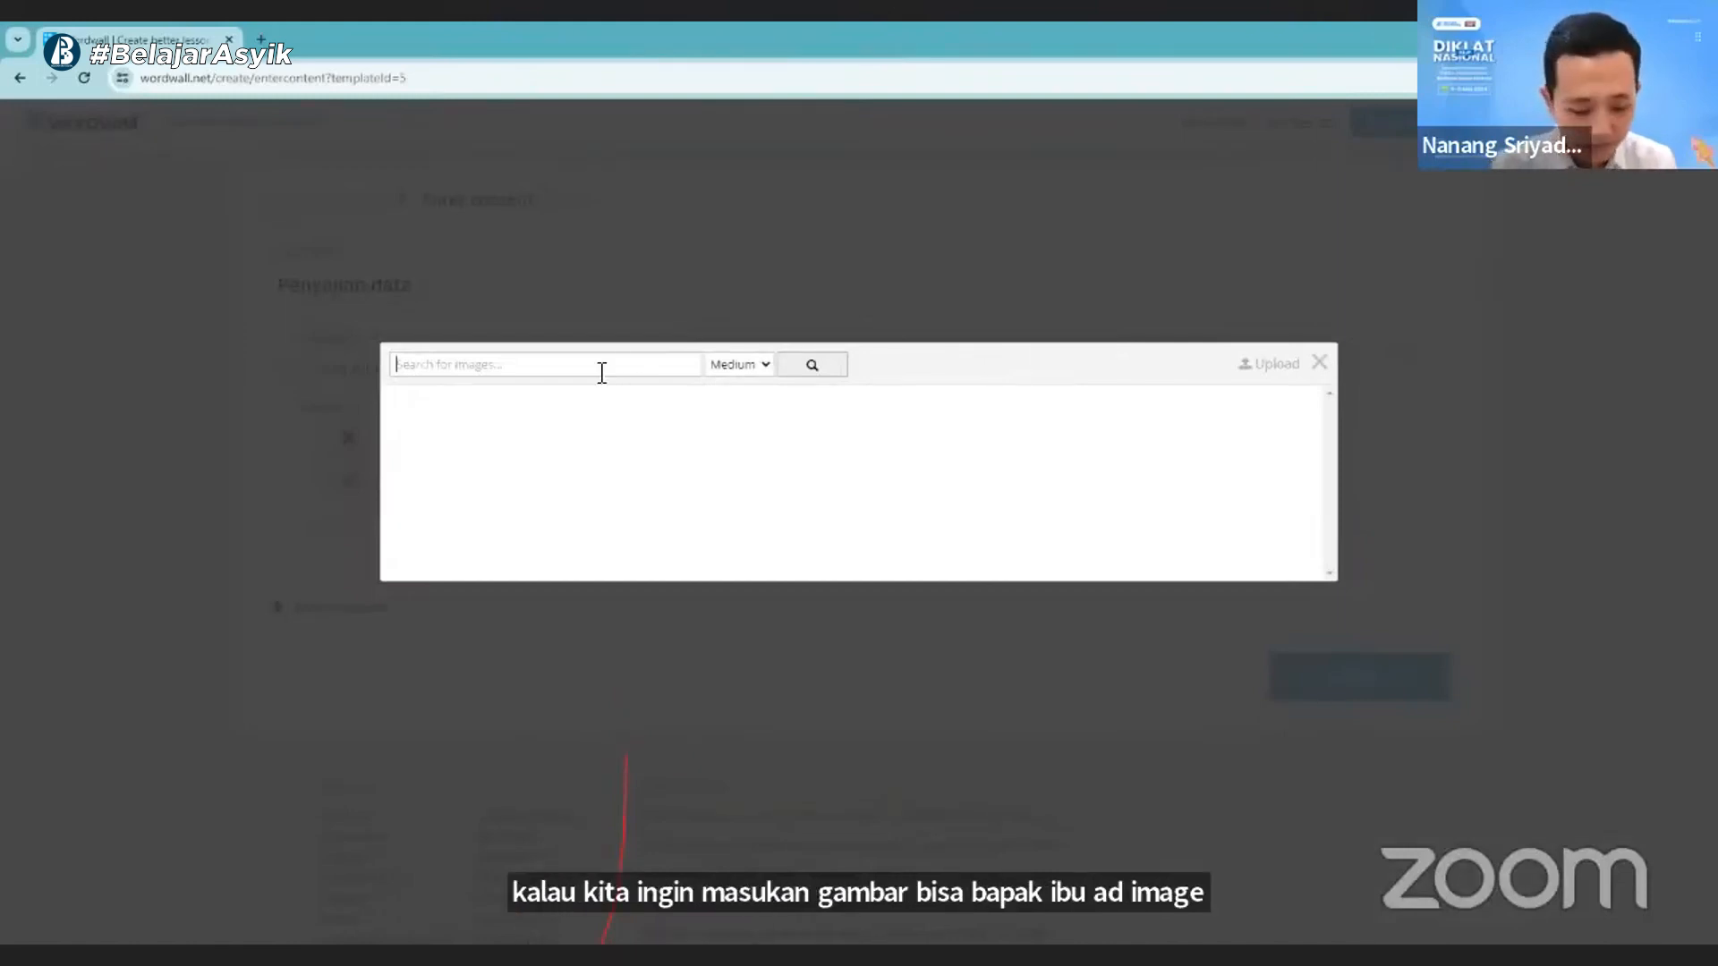
pyautogui.write('data')
pyautogui.press('Return')
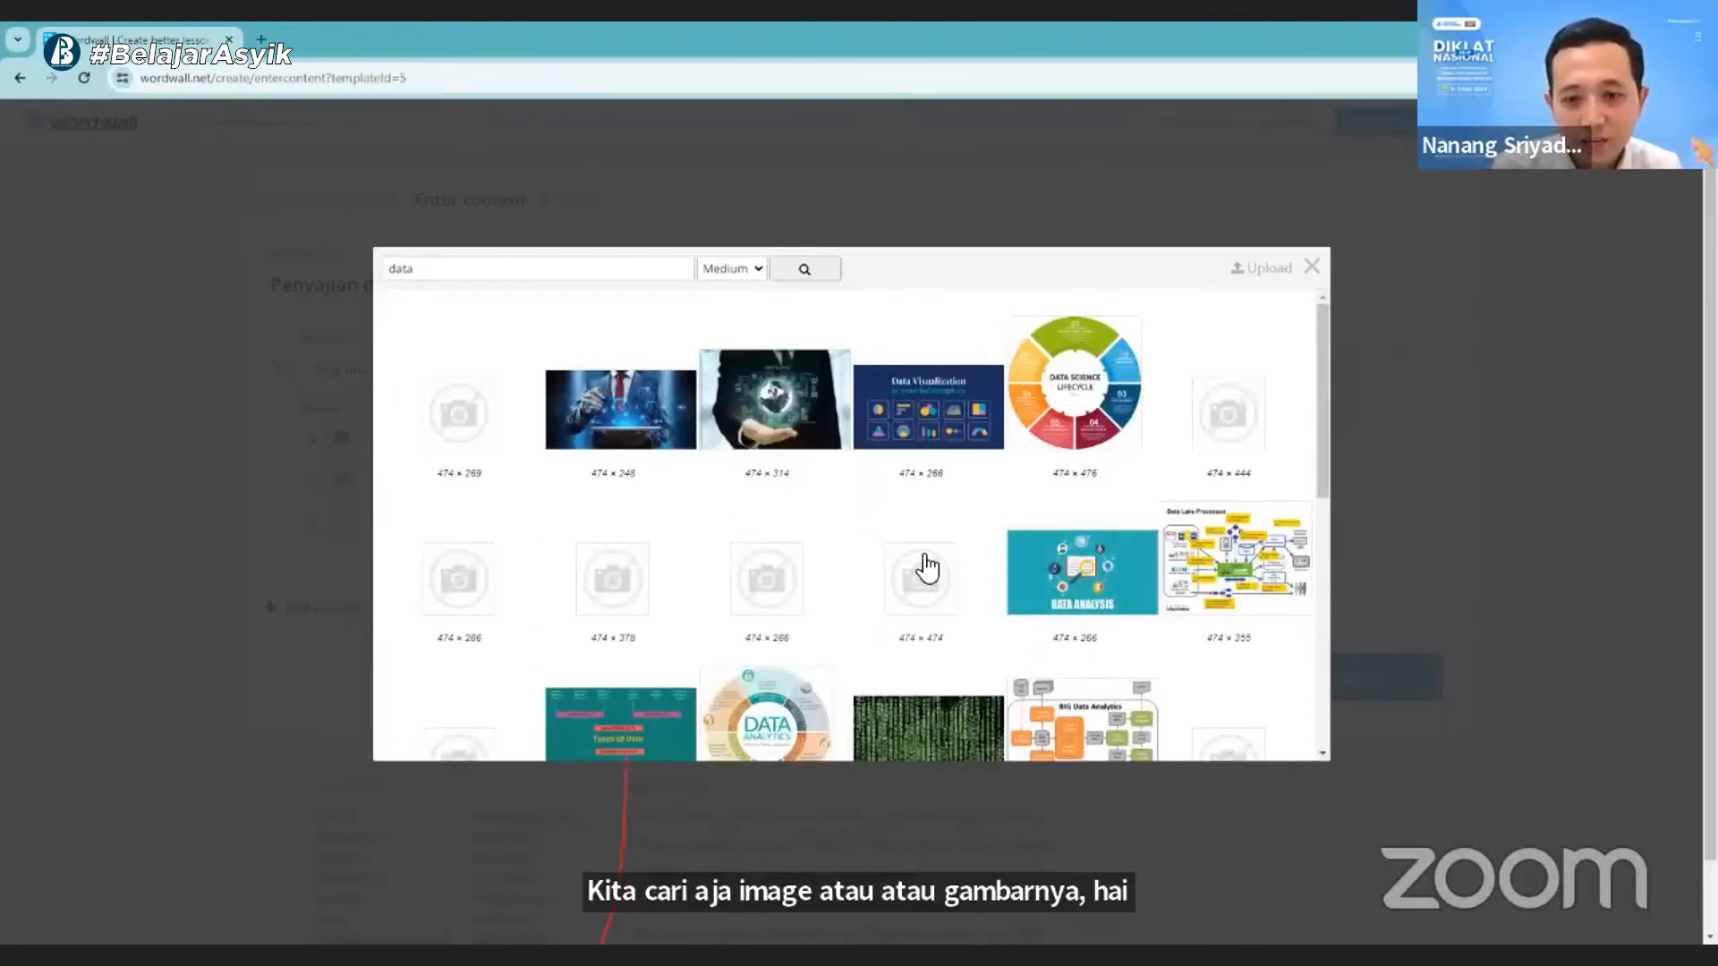
pyautogui.click(627, 407)
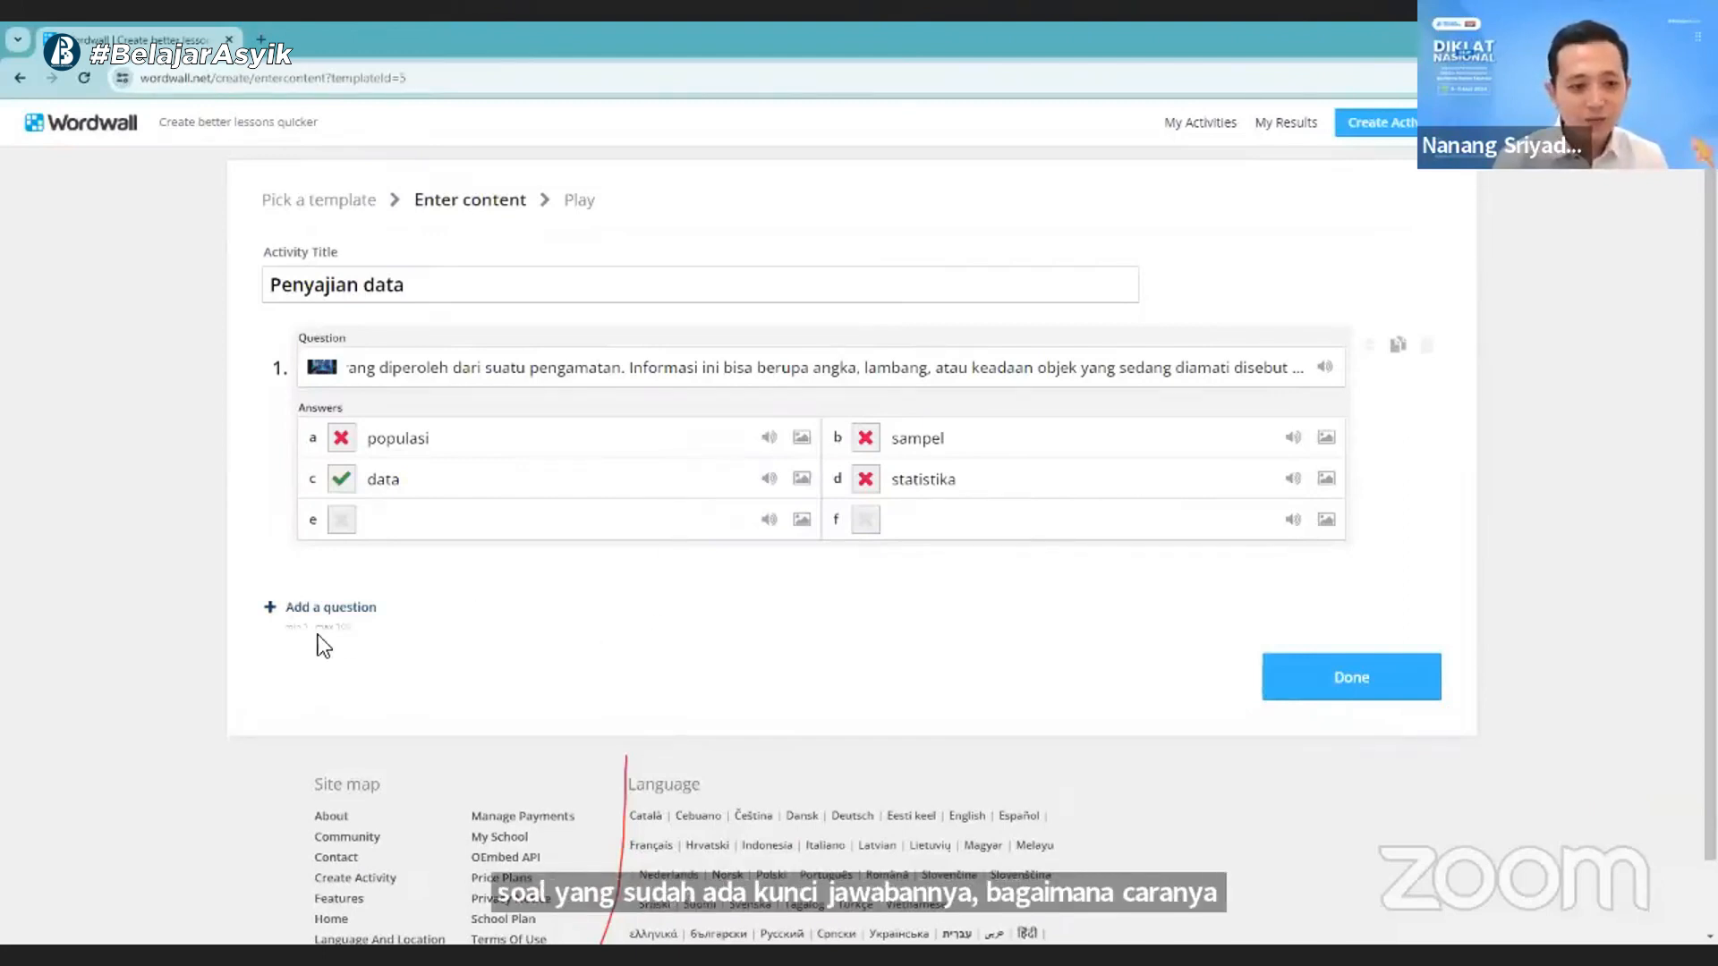
# - Add question 2, paste the prepared text about "data yang menunjukkan sifat", remove "merupakan" and replace the final period with "sisebut data ..."
pyautogui.click(299, 608)
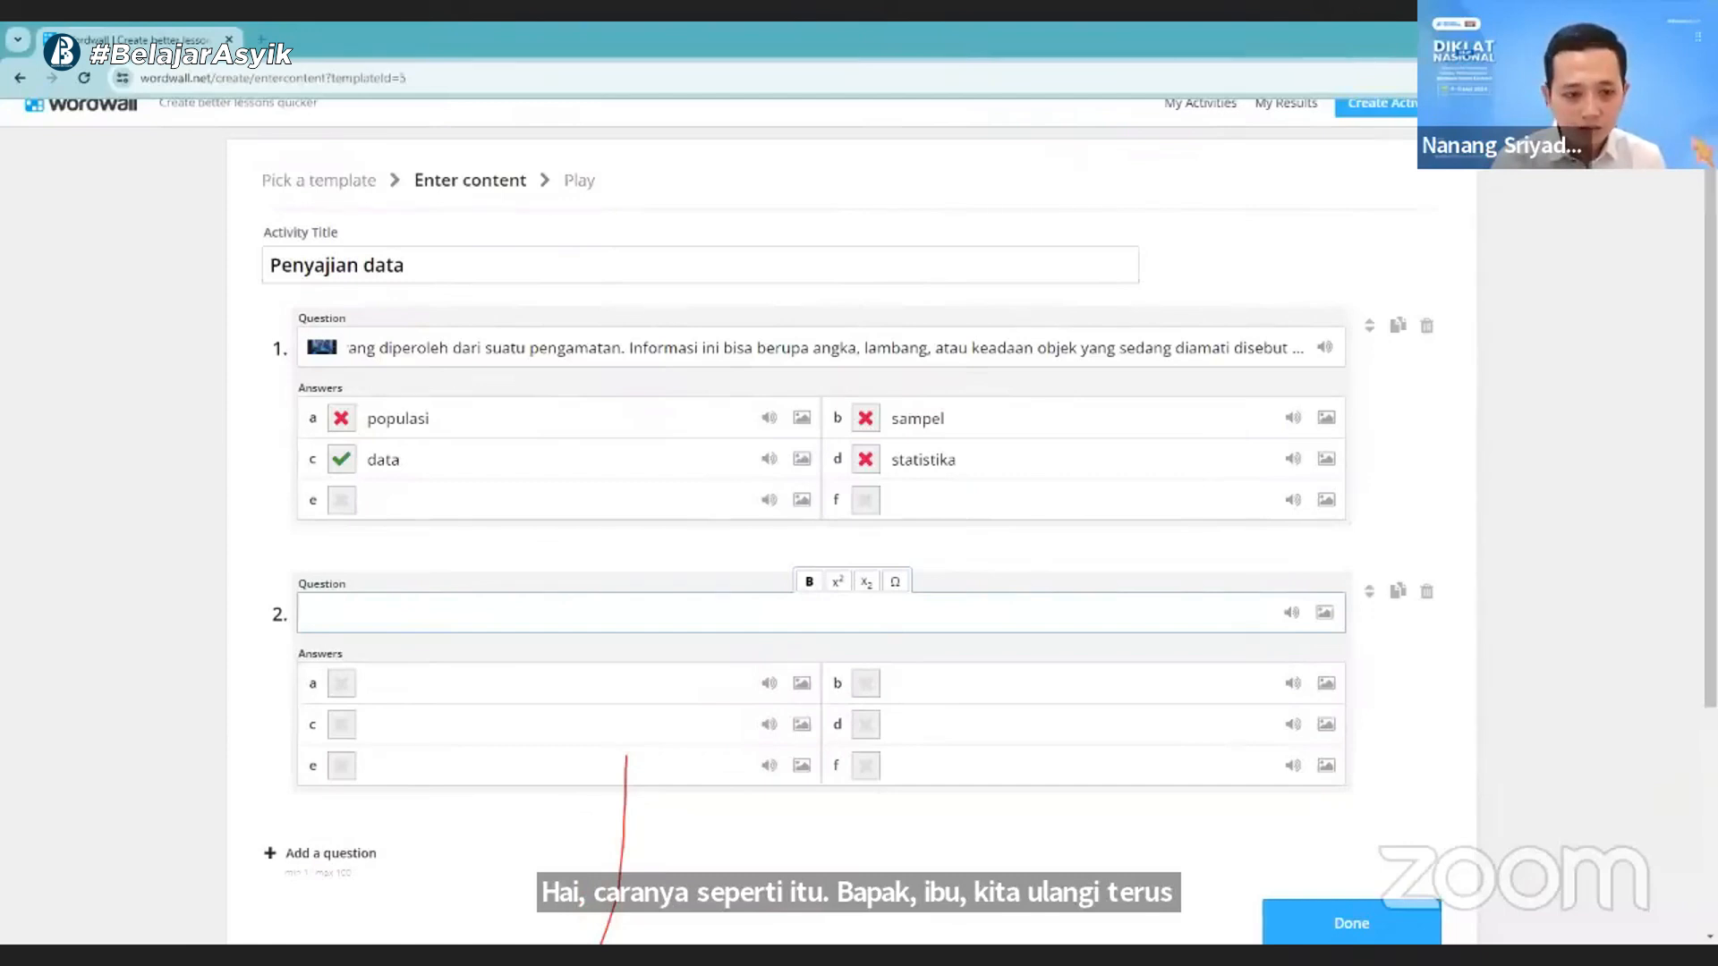
pyautogui.write('merupakan data yang menunjukkan sifat atau keadaan suatu objek dan tidak bisa diukur secara numerik.')
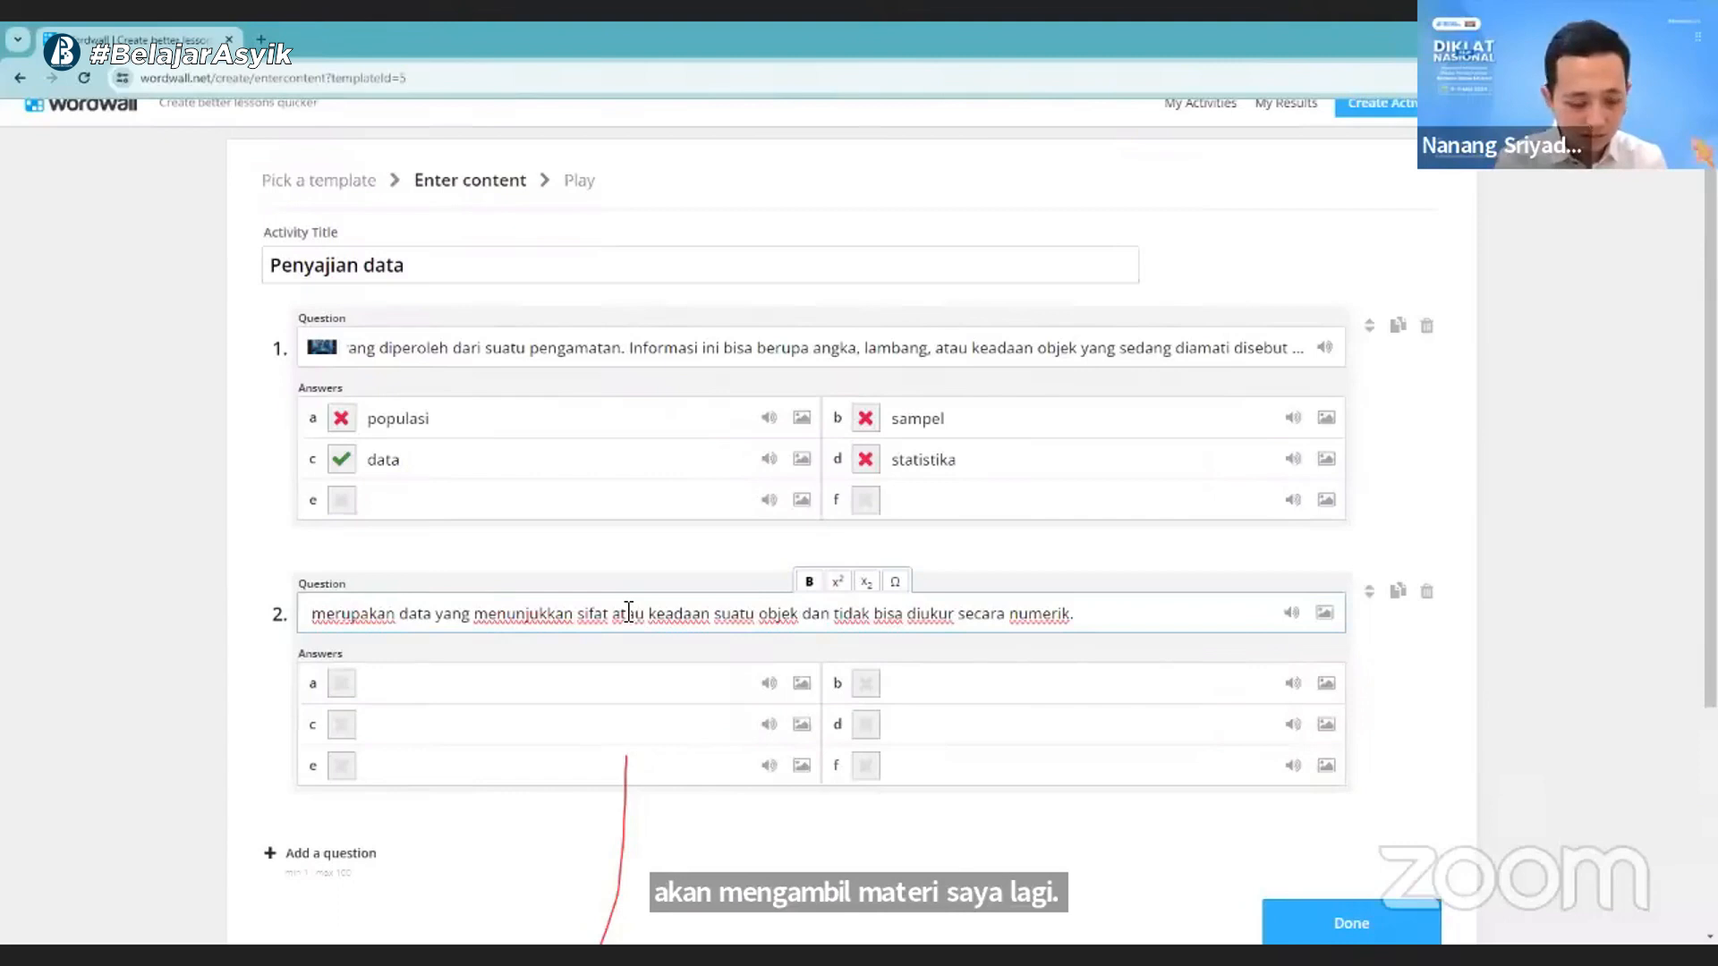
pyautogui.doubleClick(360, 612)
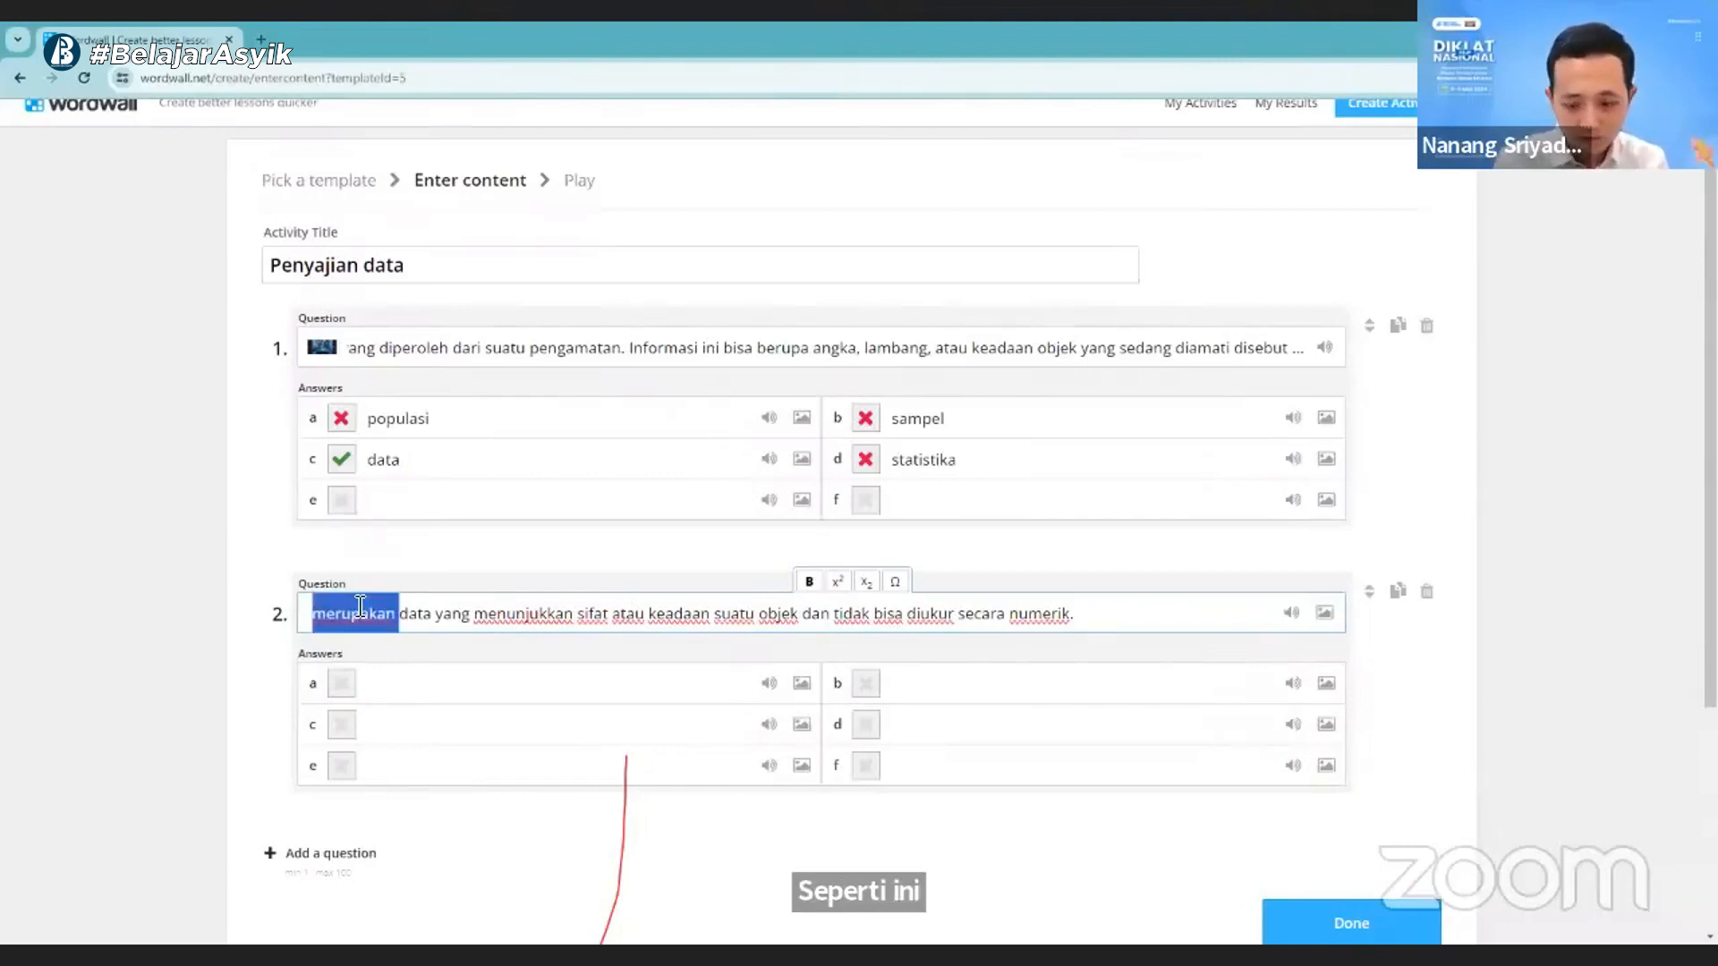
pyautogui.press('BackSpace')
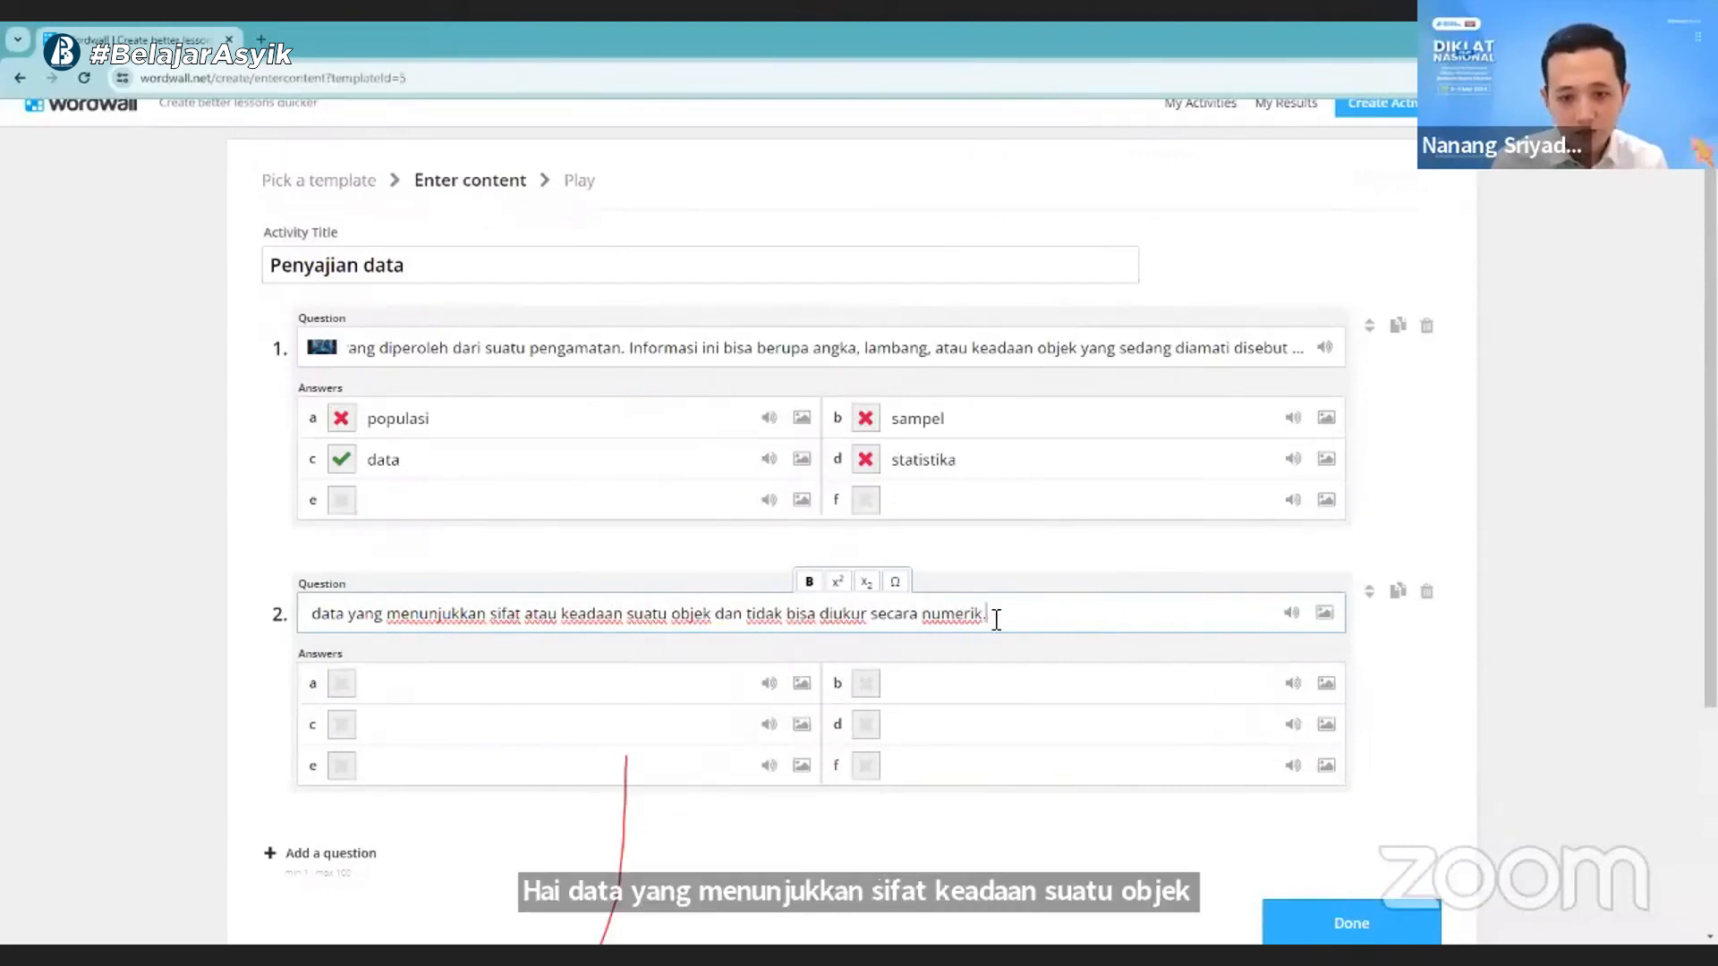
pyautogui.press('BackSpace')
pyautogui.write('s')
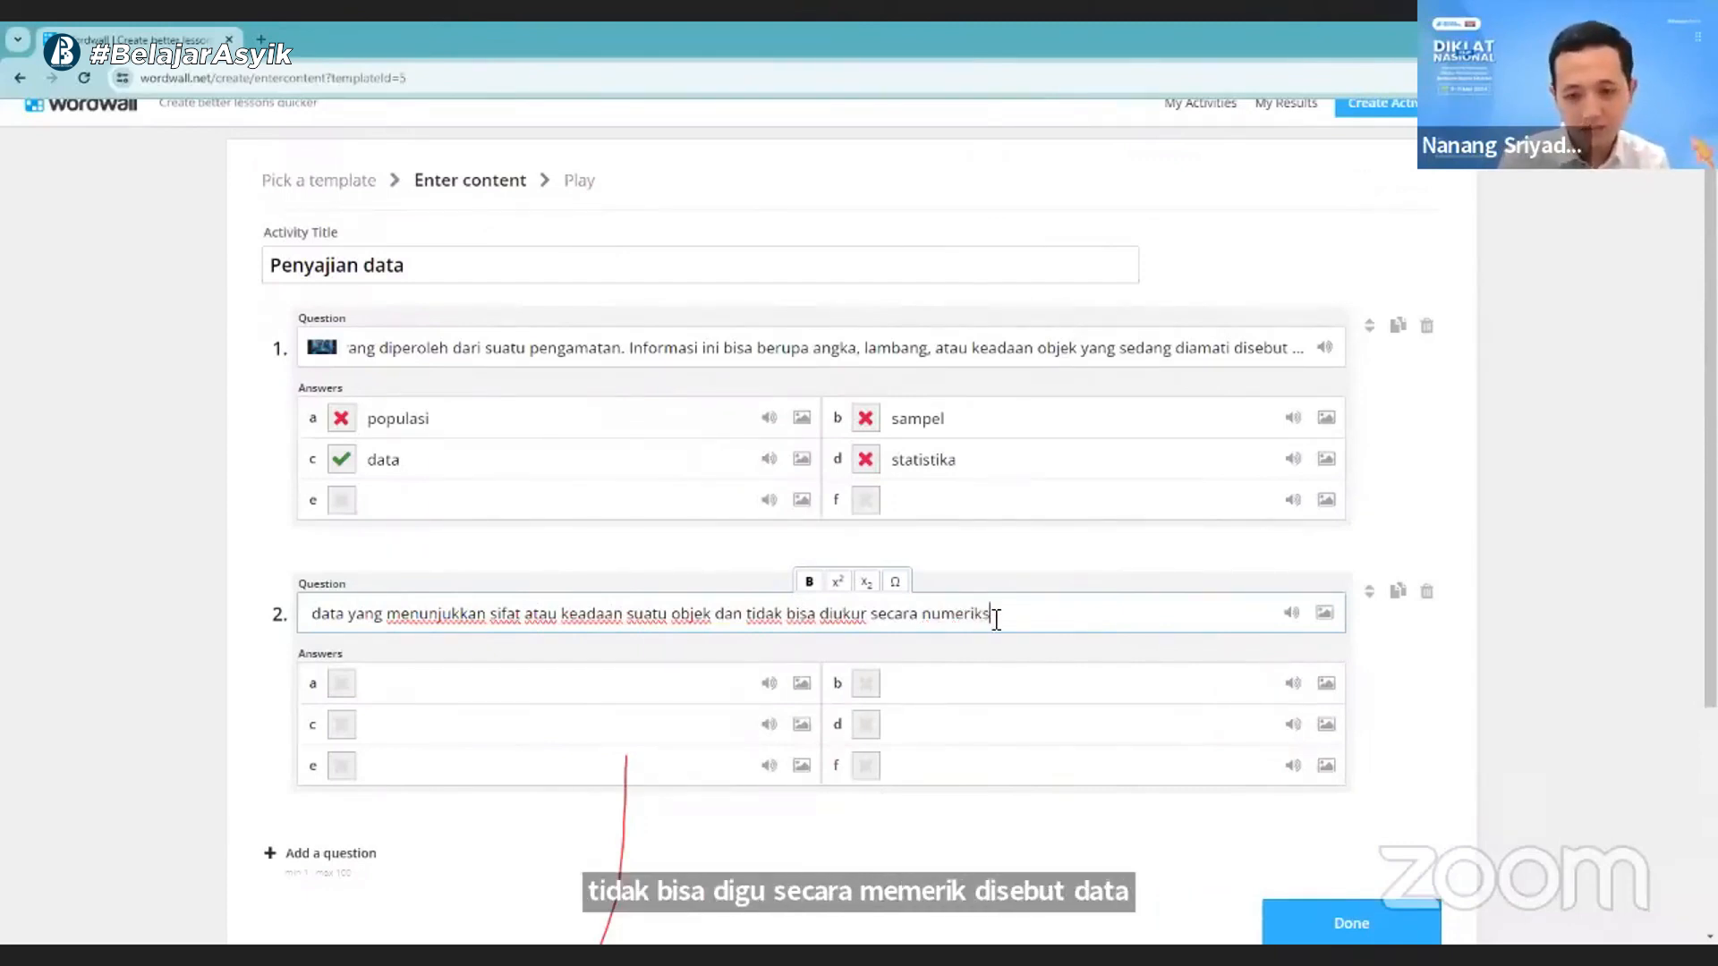
pyautogui.write('isebut data ...')
# - Fill in answers a to d of question 2 with "Kualitatif", "kuantitatif", "primer" and "skunder", and mark answer a as correct
pyautogui.click(616, 695)
pyautogui.write('Kuali')
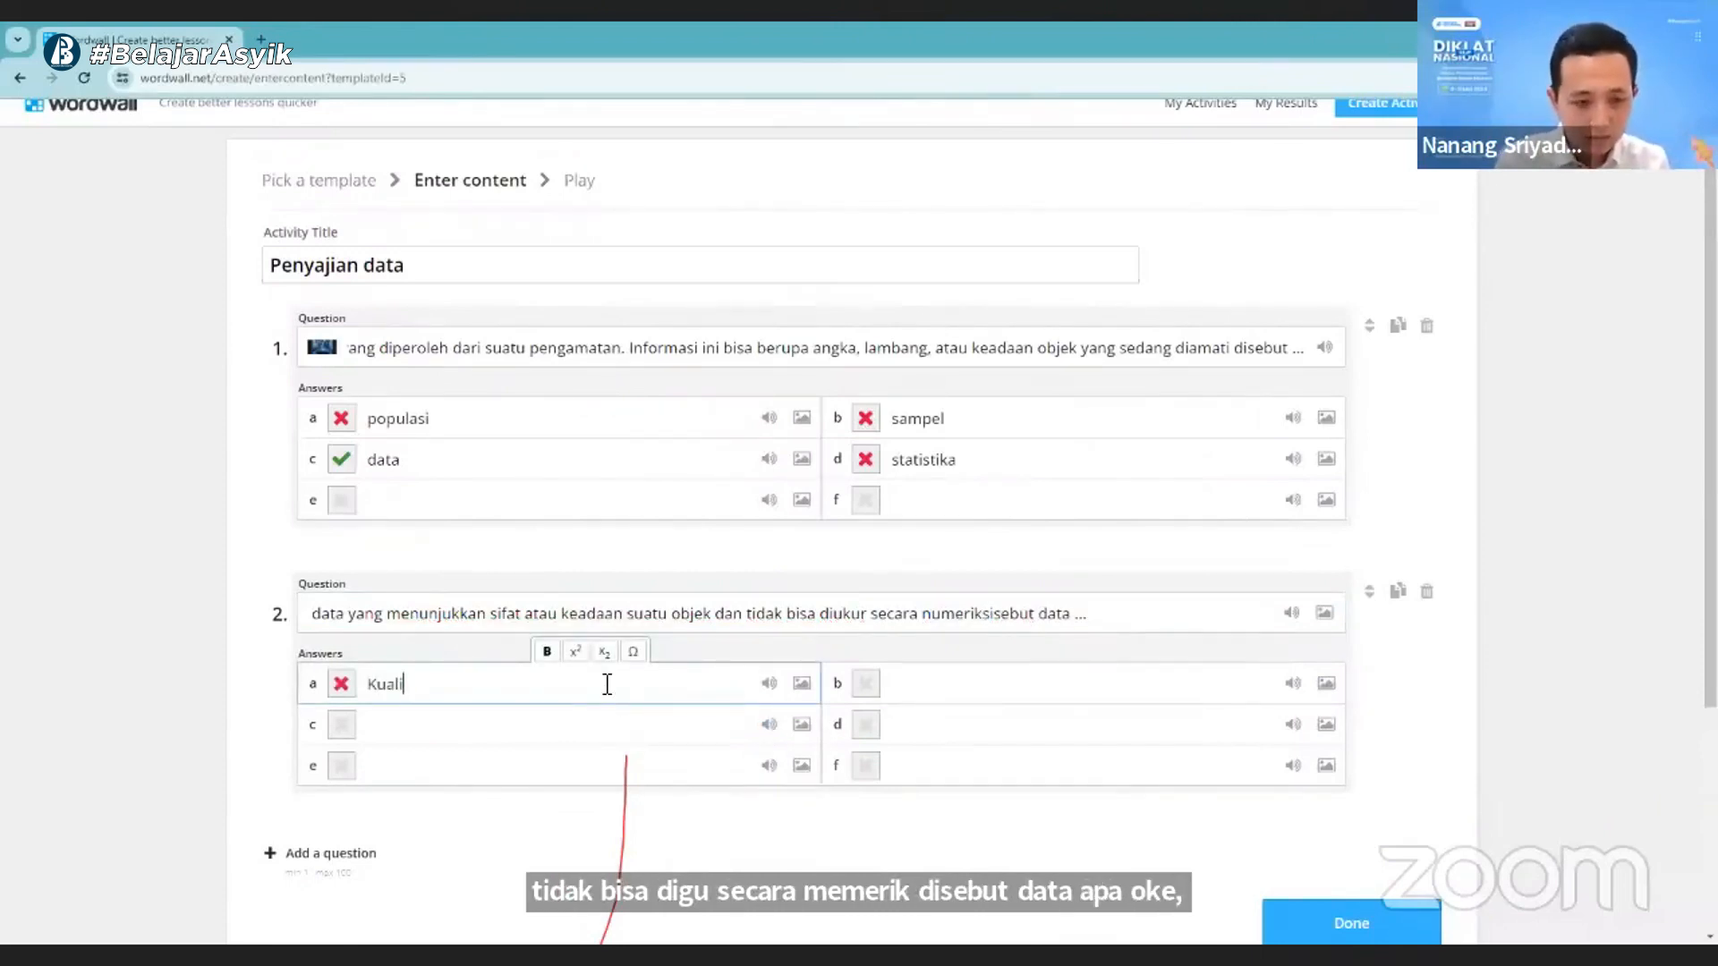
pyautogui.write('tatif')
pyautogui.click(934, 686)
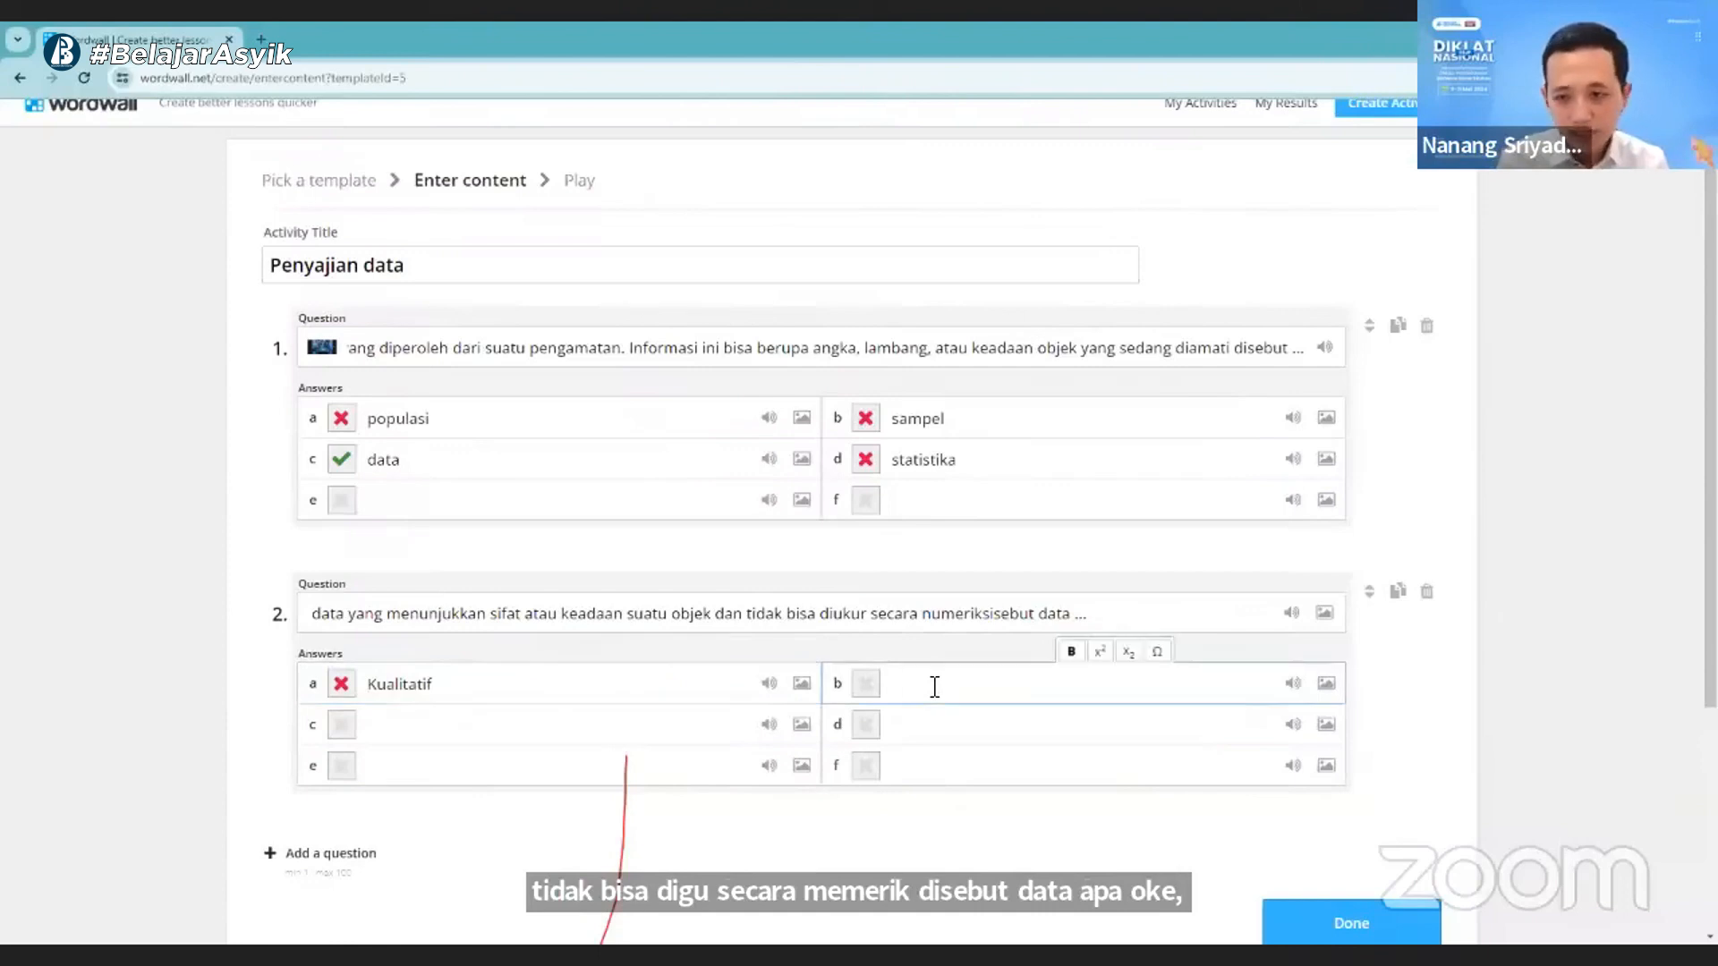
pyautogui.write('k')
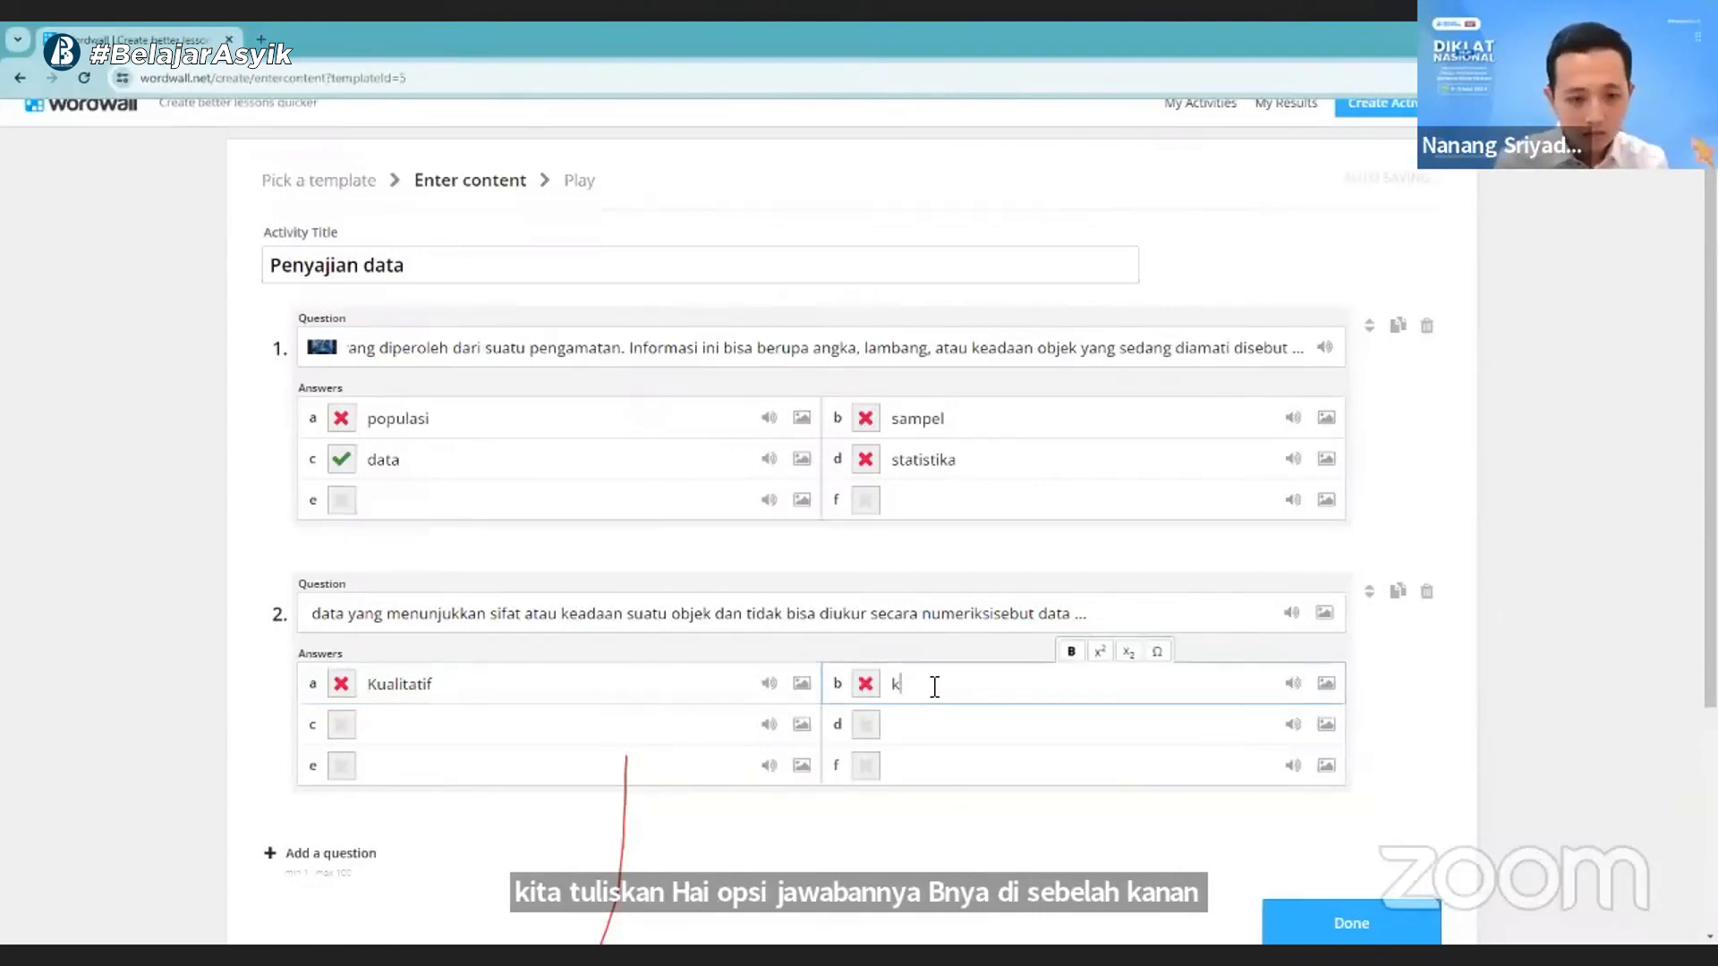
pyautogui.write('uantitatif')
pyautogui.click(556, 736)
pyautogui.write('p')
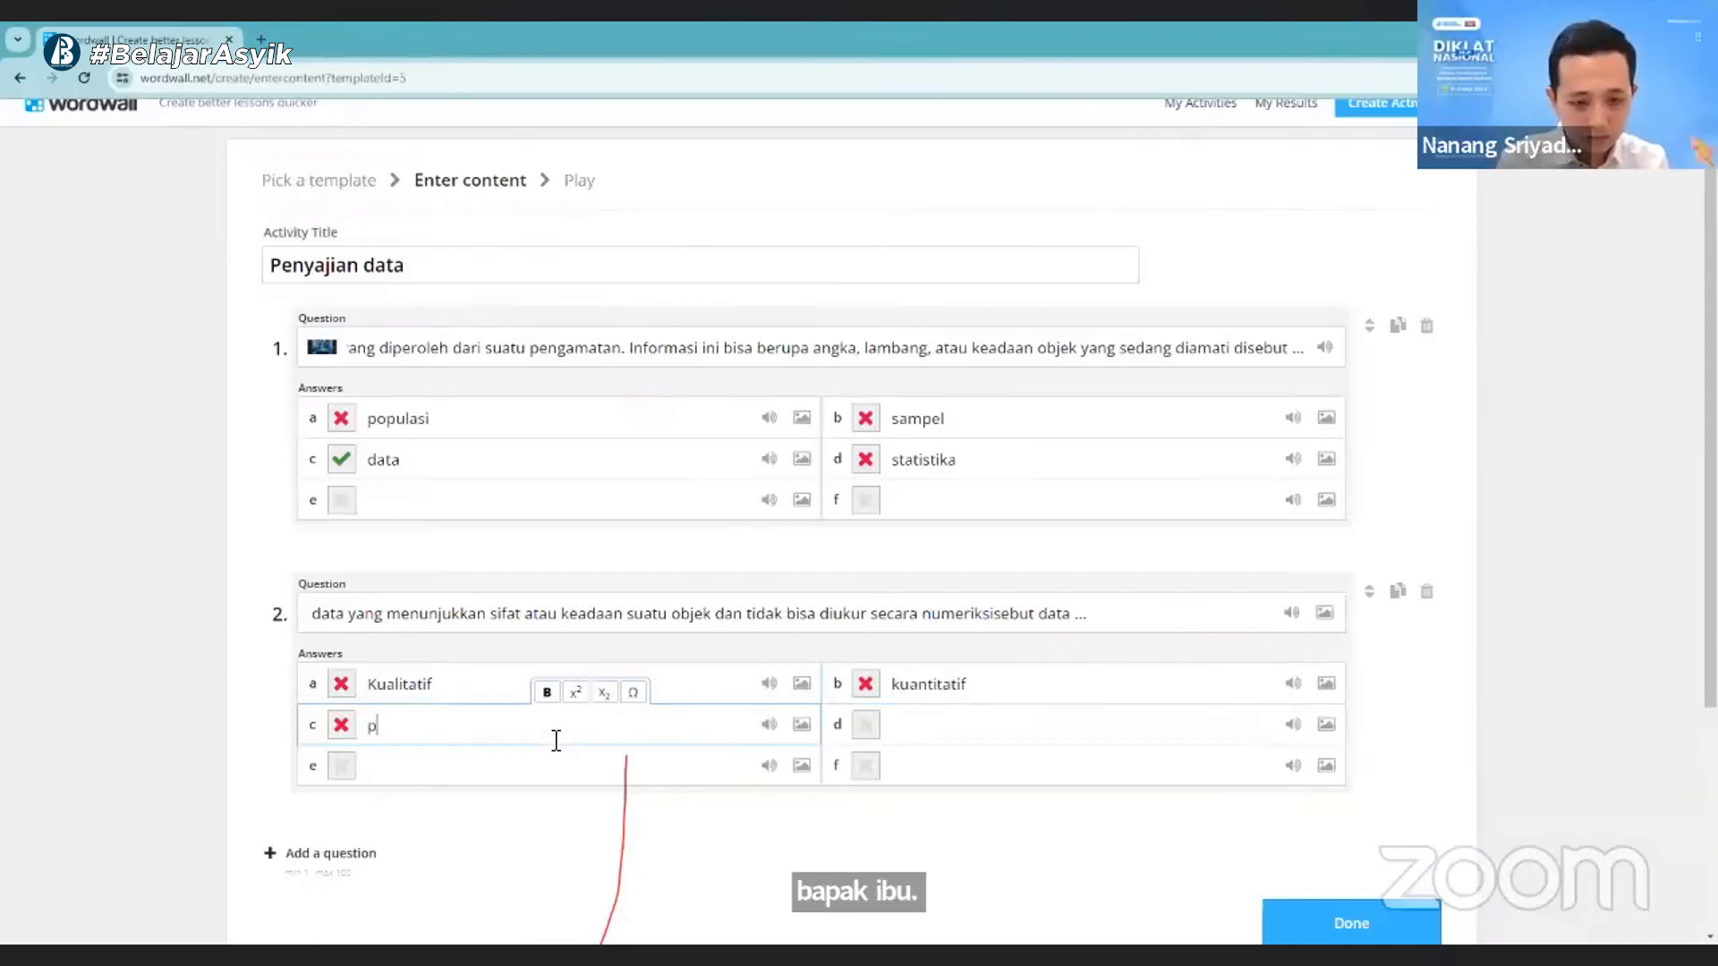
pyautogui.write('rimer')
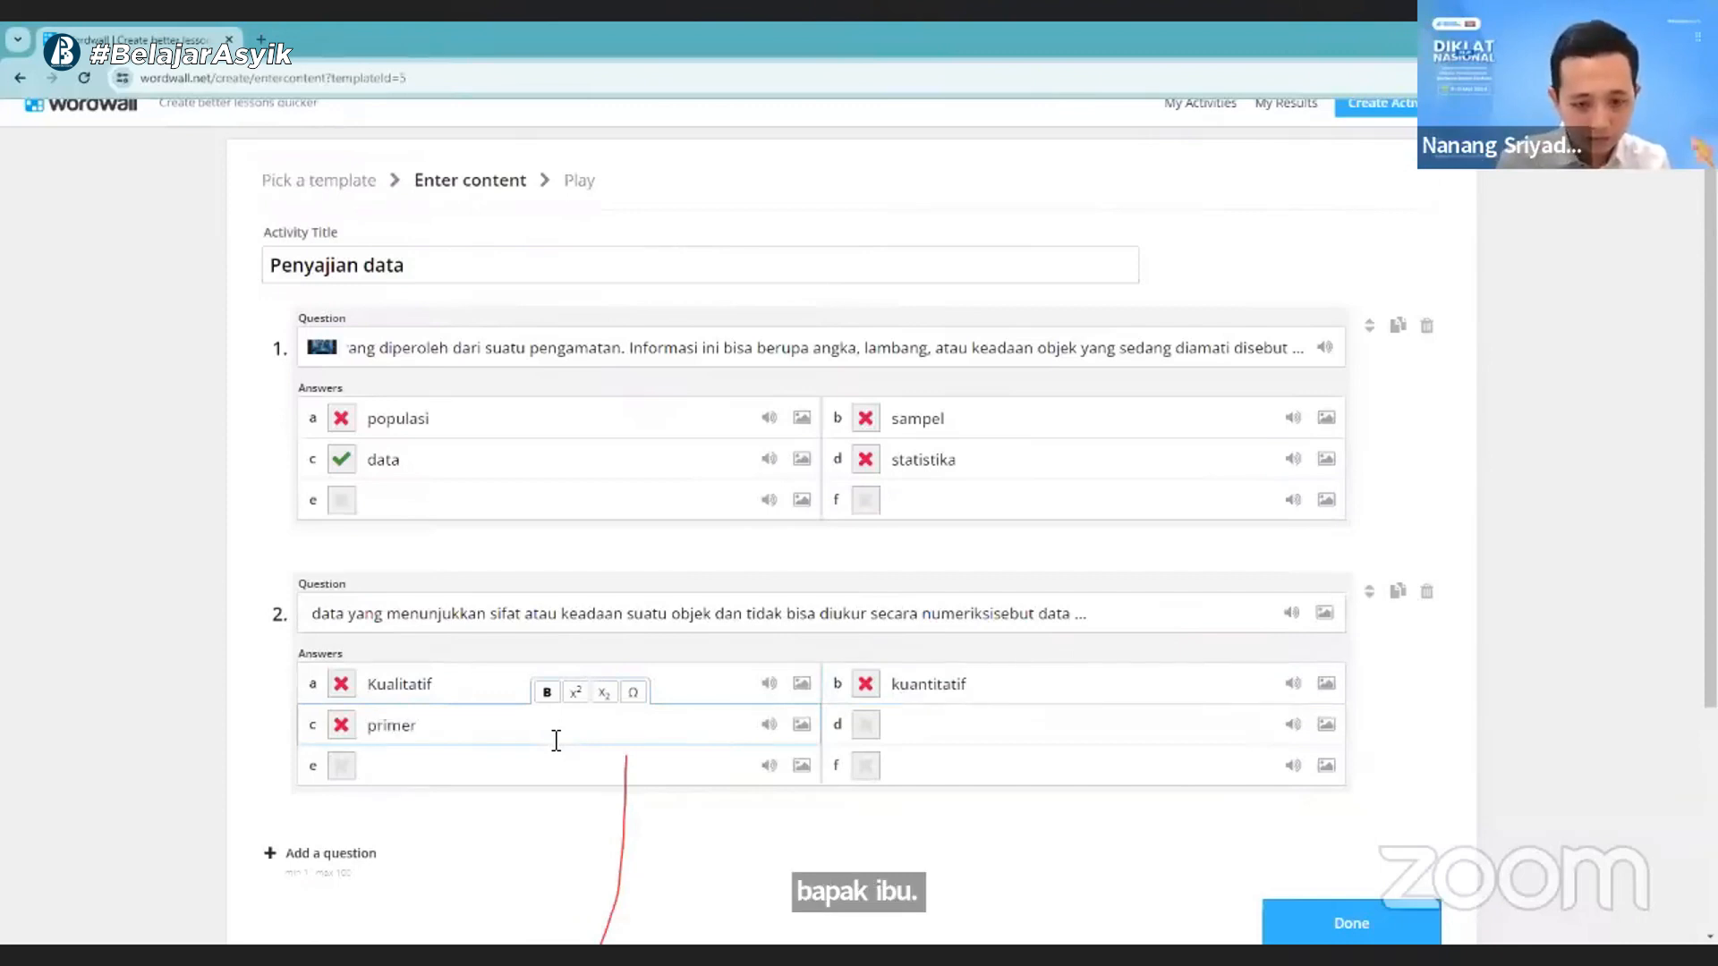
pyautogui.click(962, 721)
pyautogui.write('sk')
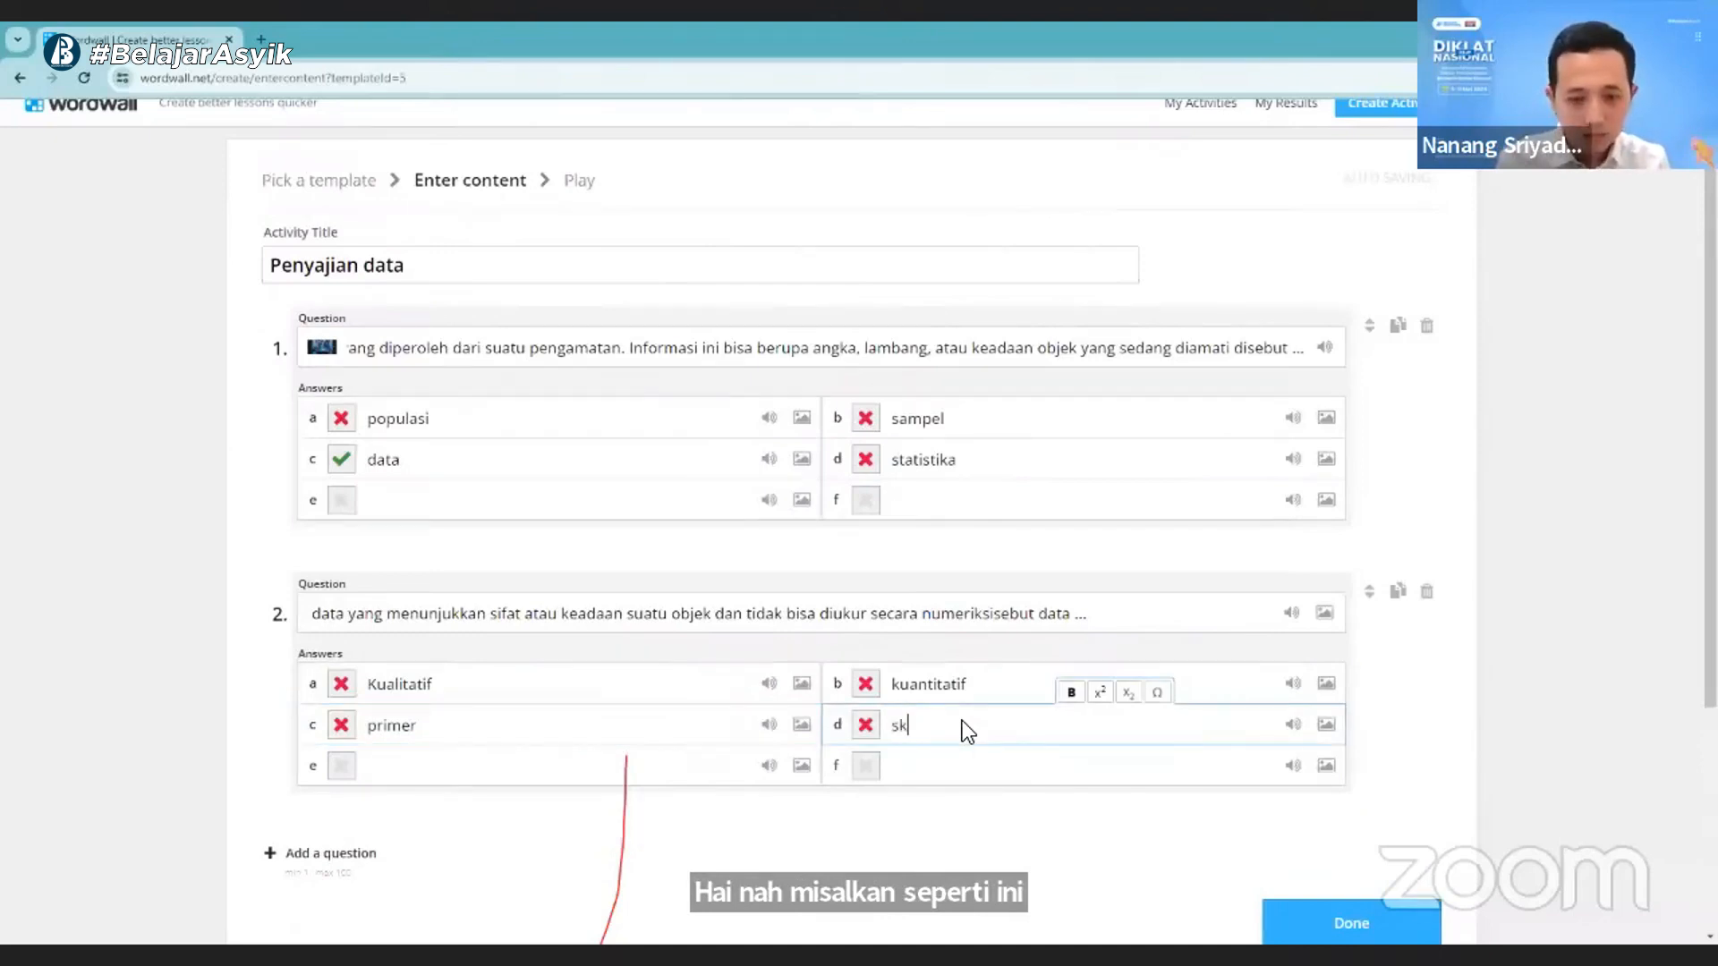
pyautogui.write('under')
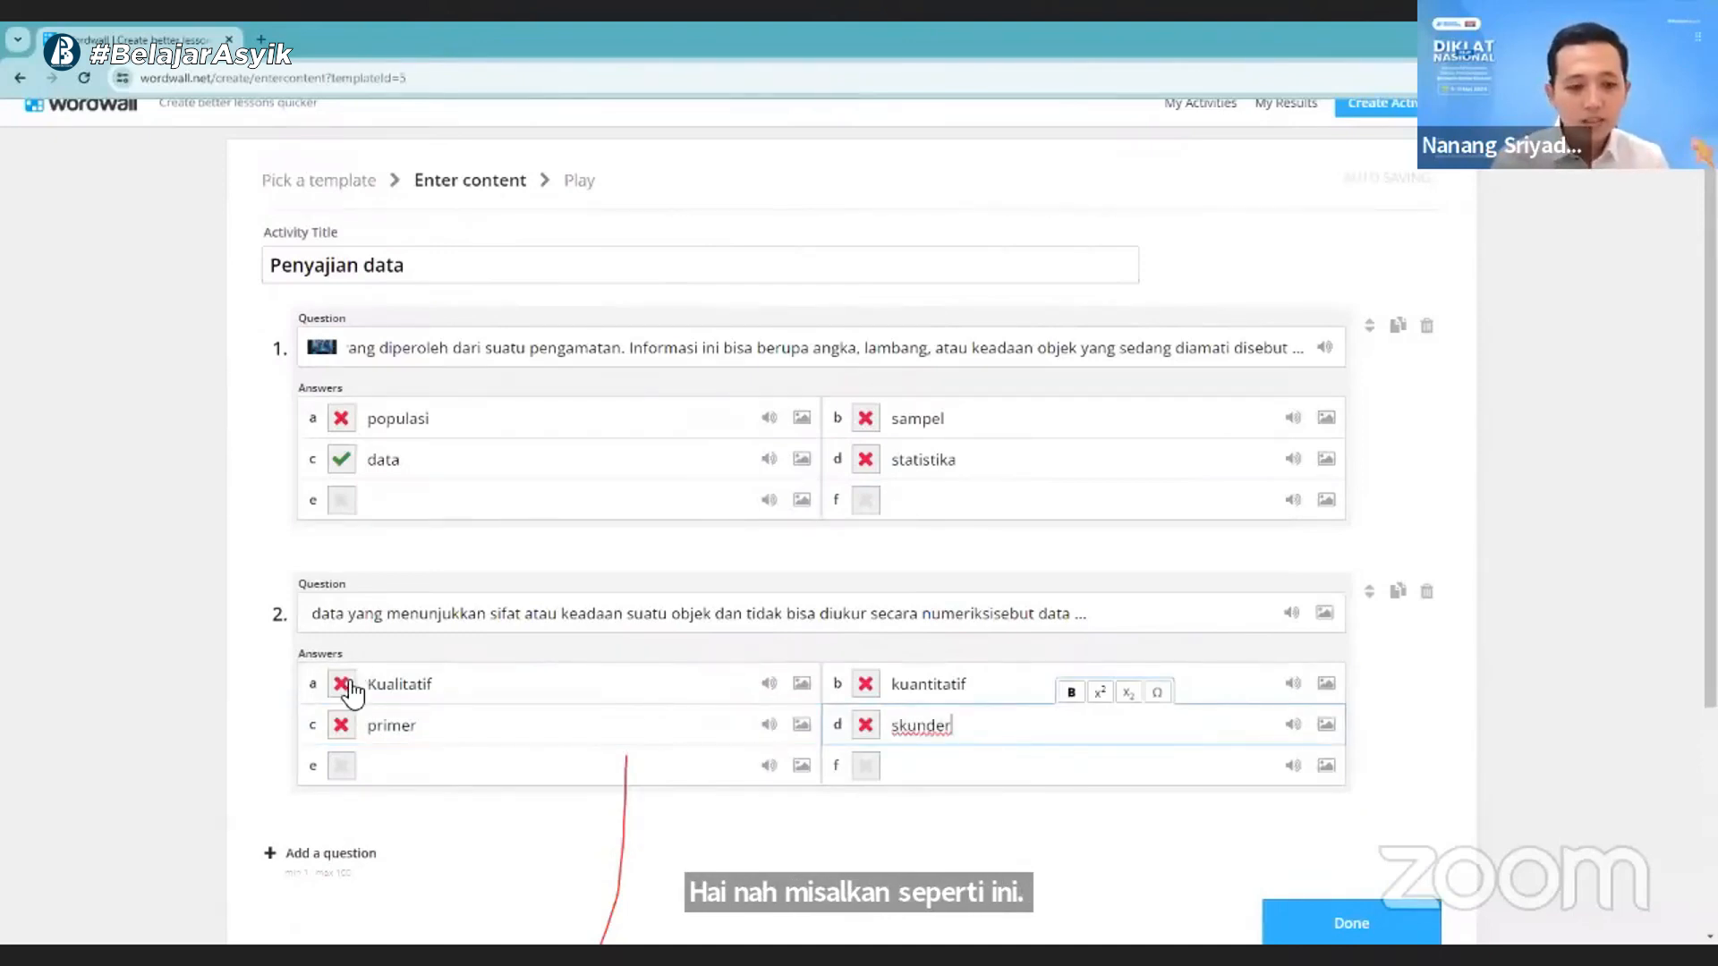
pyautogui.click(342, 684)
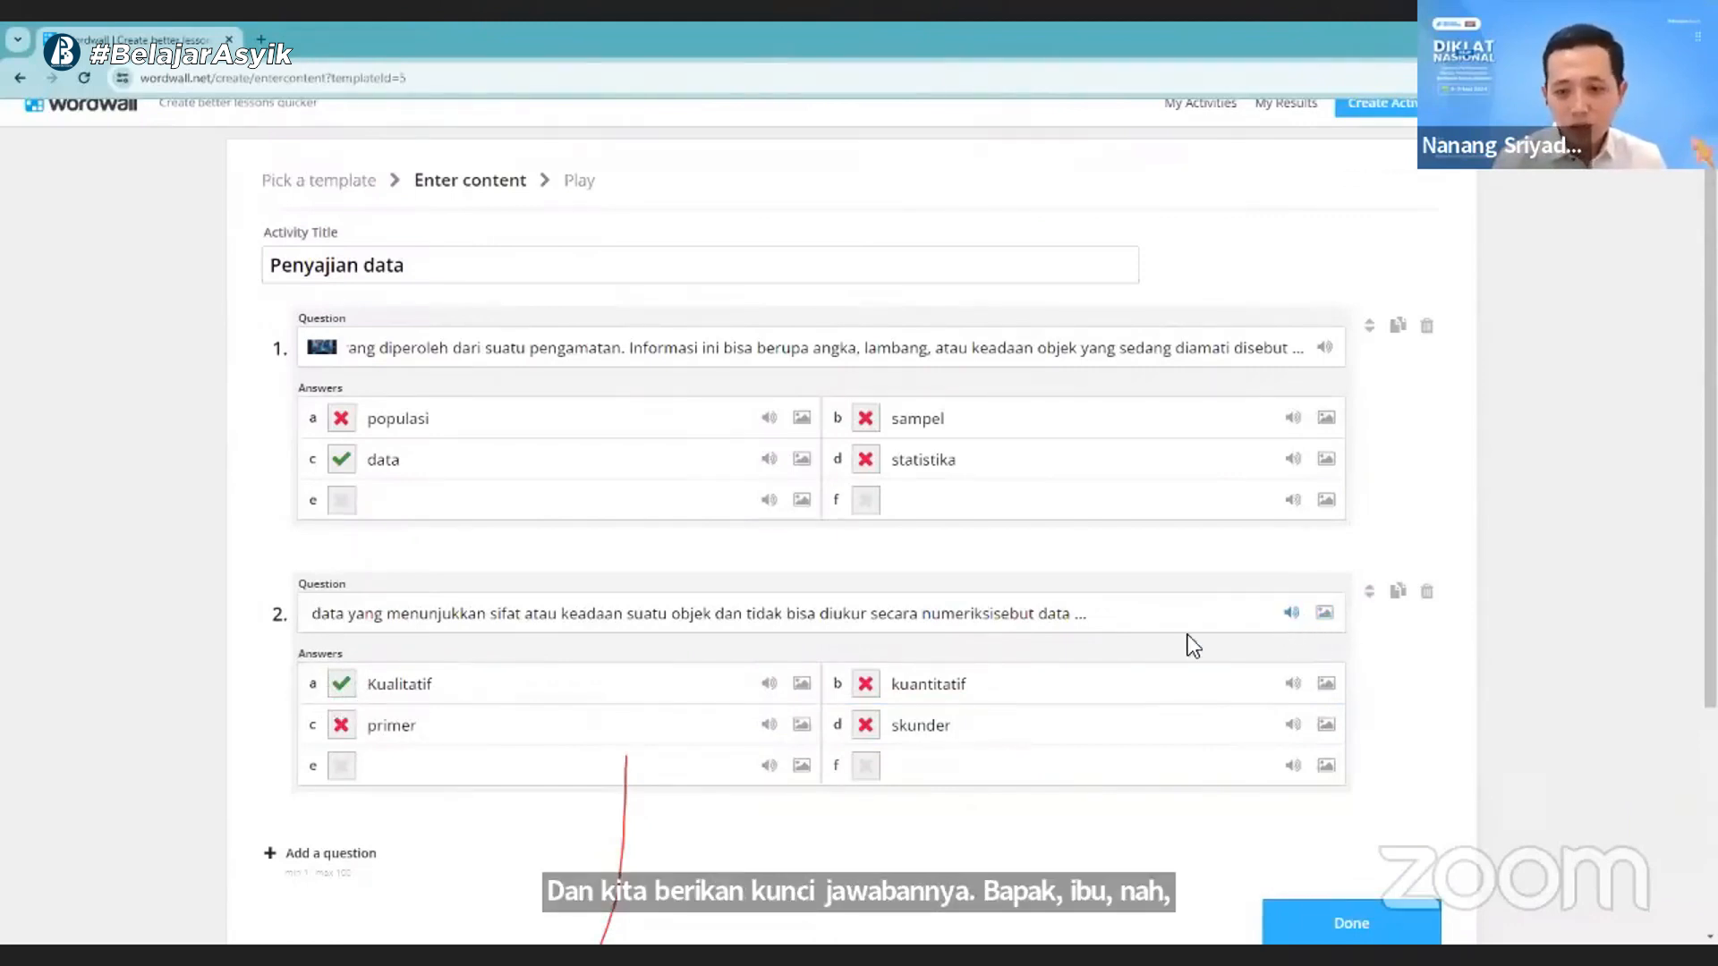
# - Open the sound settings for the text of question 2 and set the language to Indonesia (ID) and the voice to Male
pyautogui.click(1291, 614)
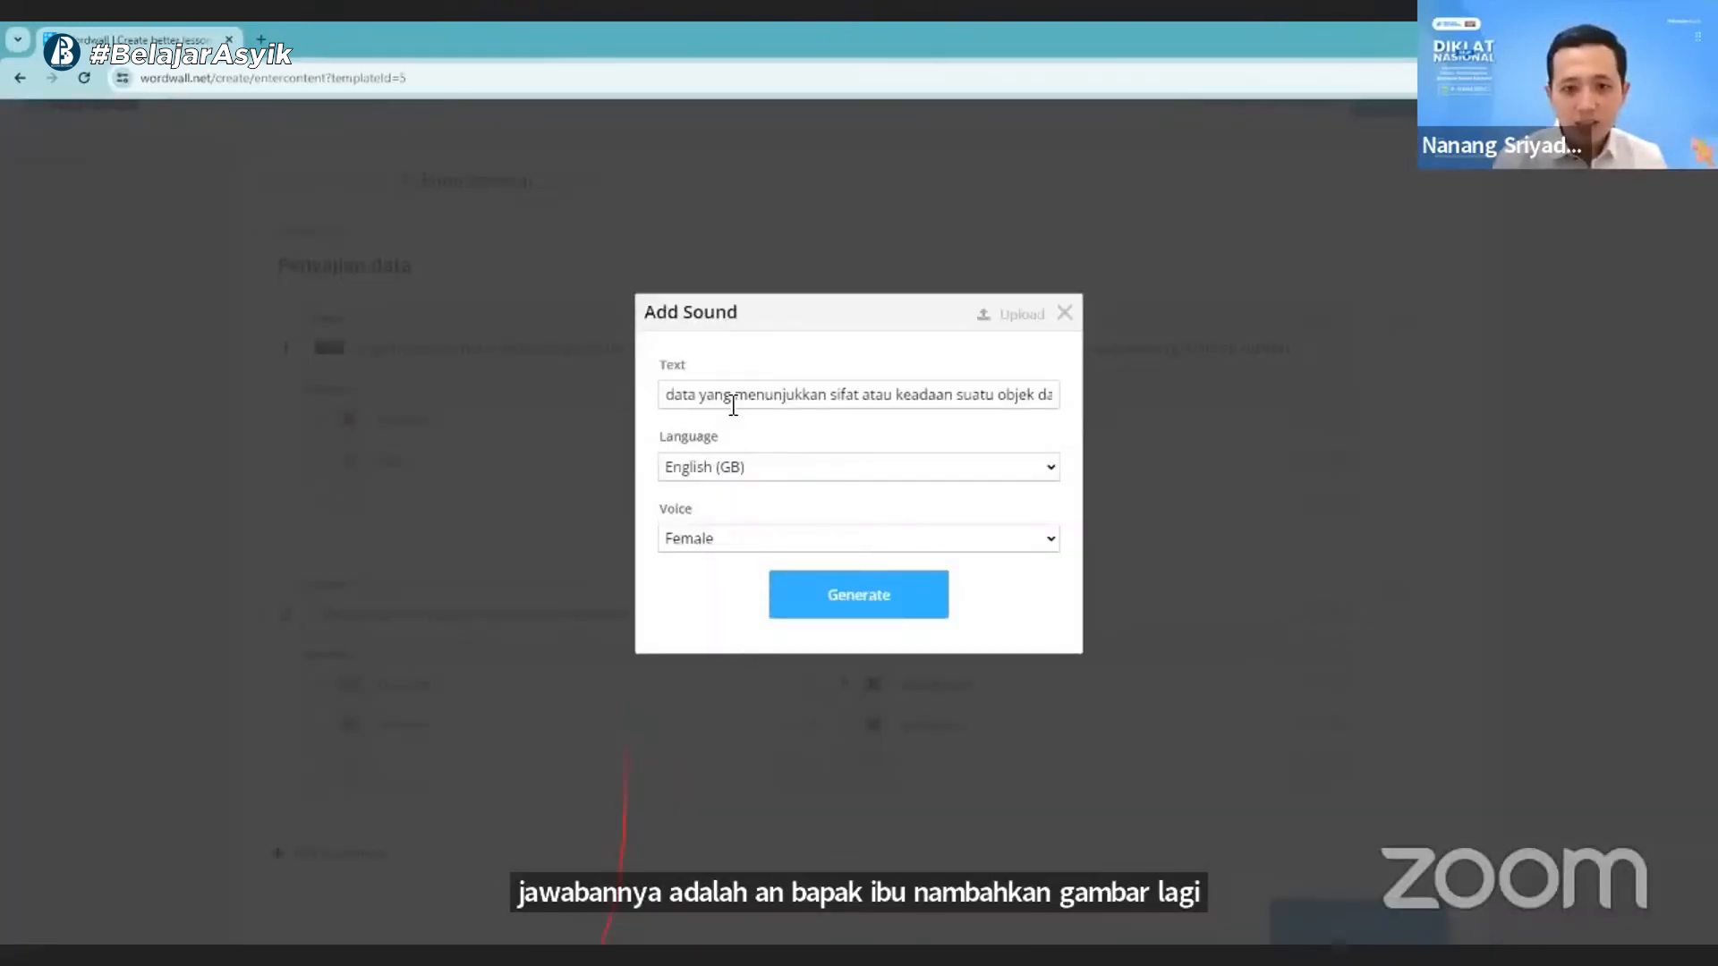
pyautogui.click(730, 403)
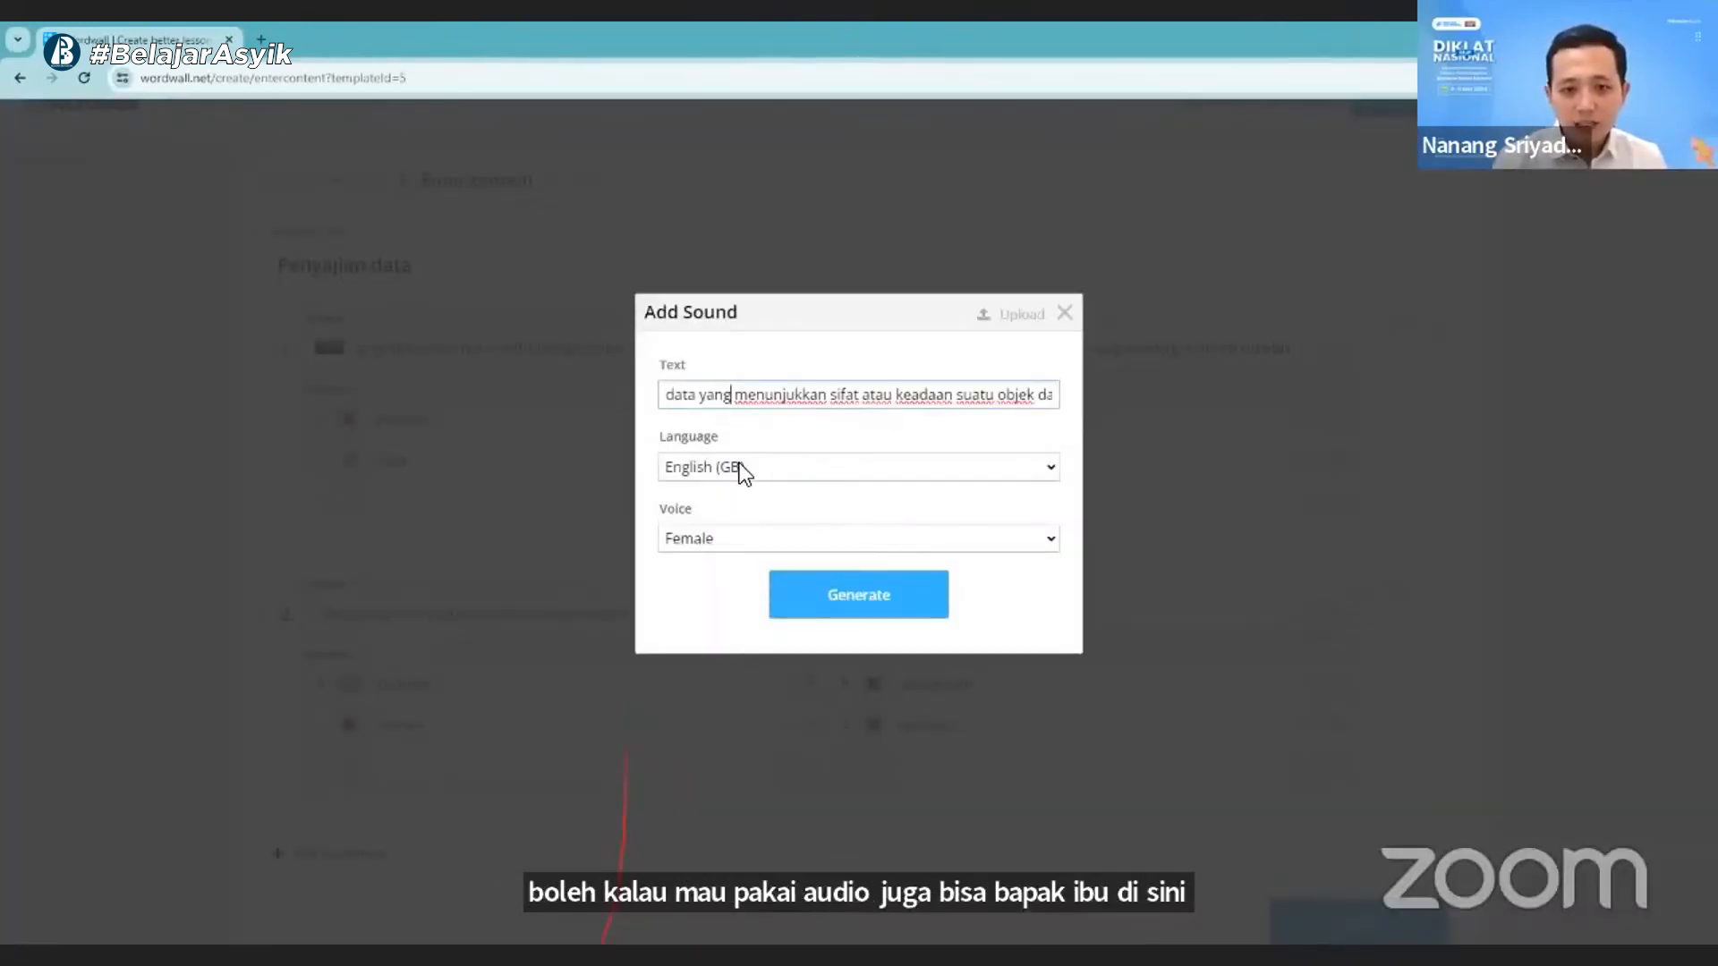
pyautogui.click(706, 468)
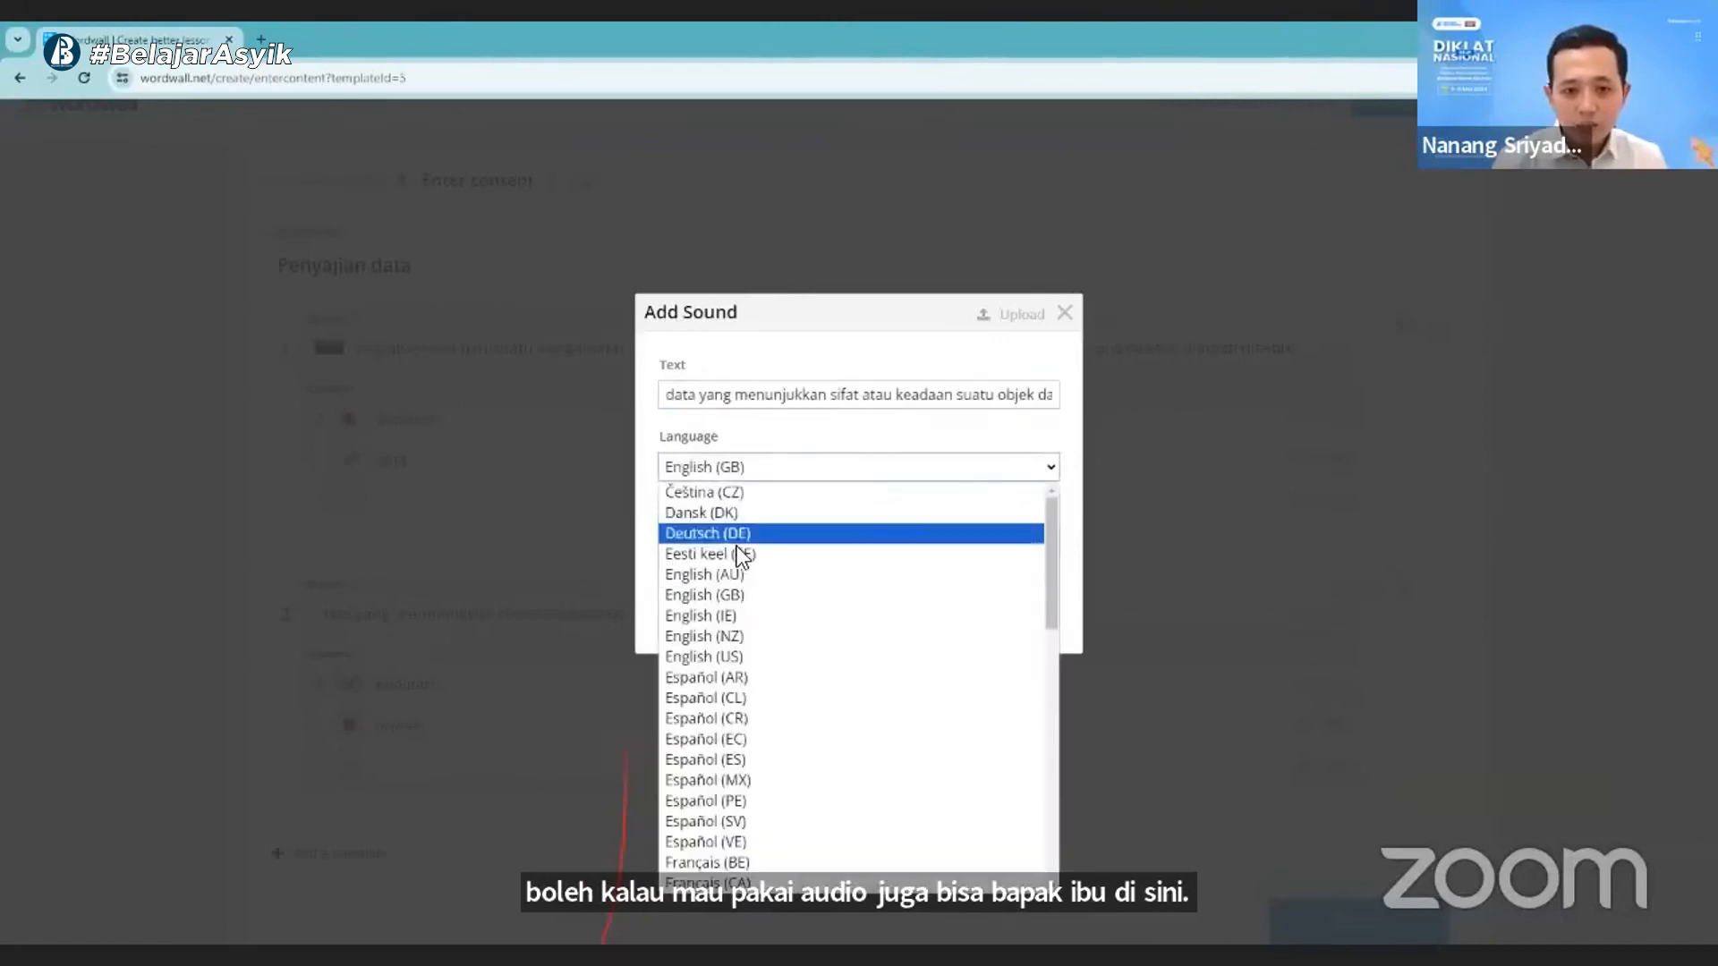
pyautogui.scroll(-10, 744, 694)
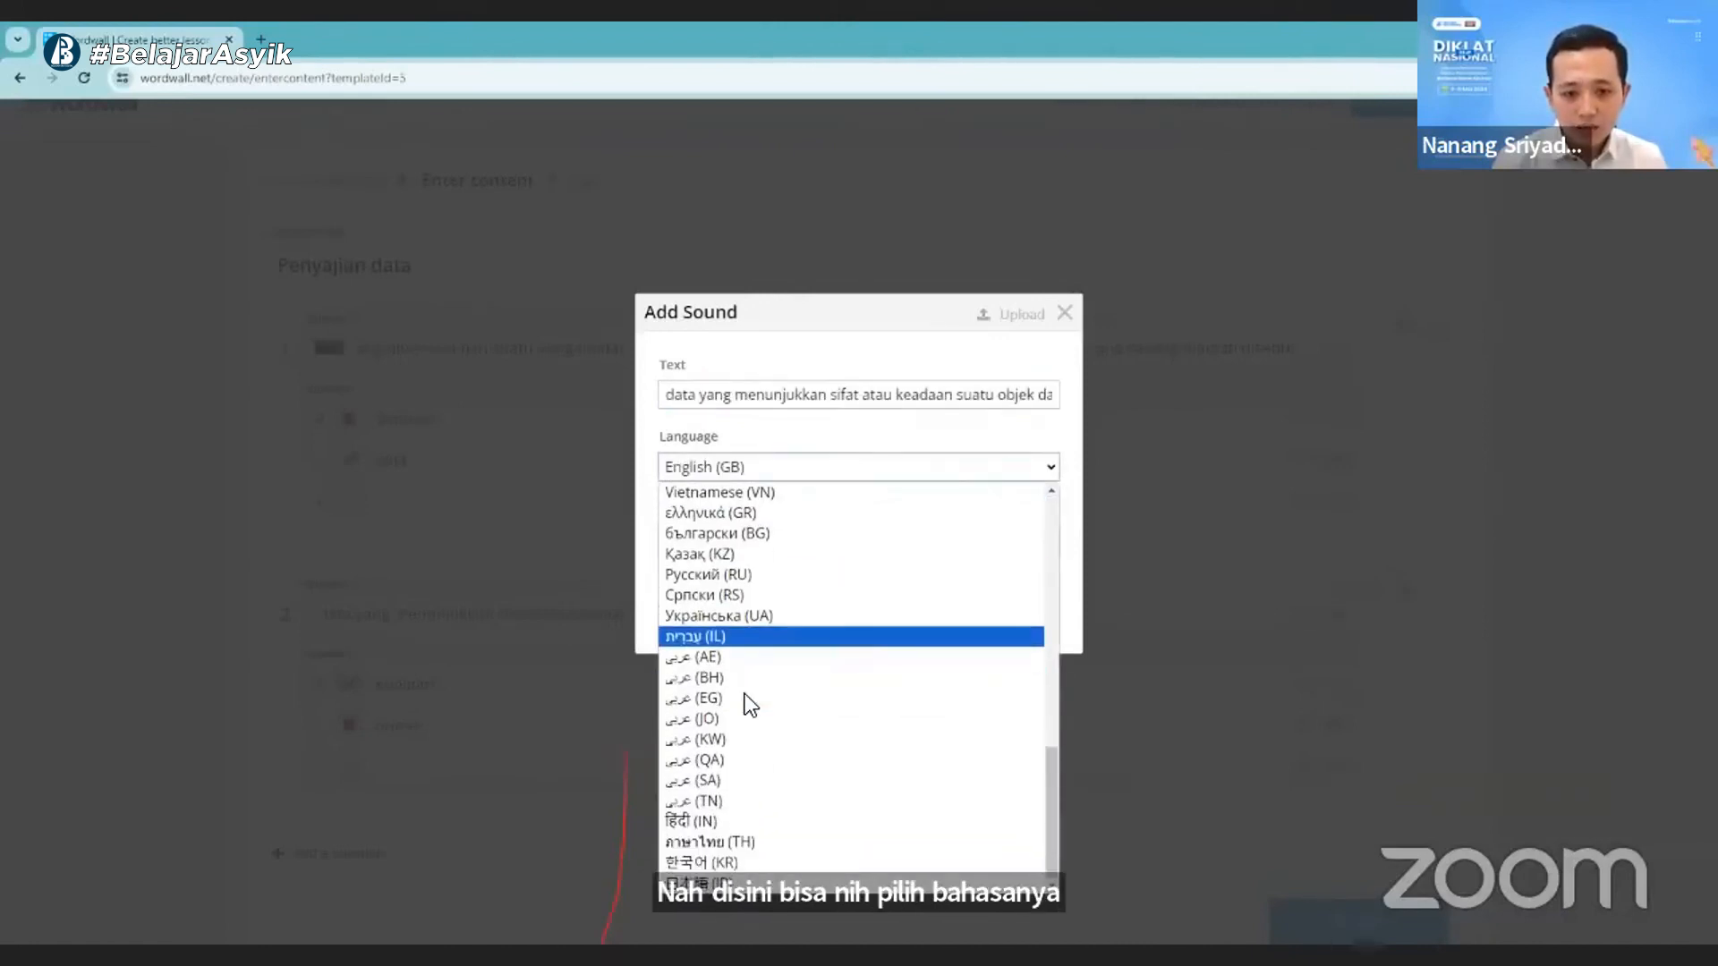
pyautogui.scroll(10, 744, 694)
pyautogui.scroll(-10, 744, 689)
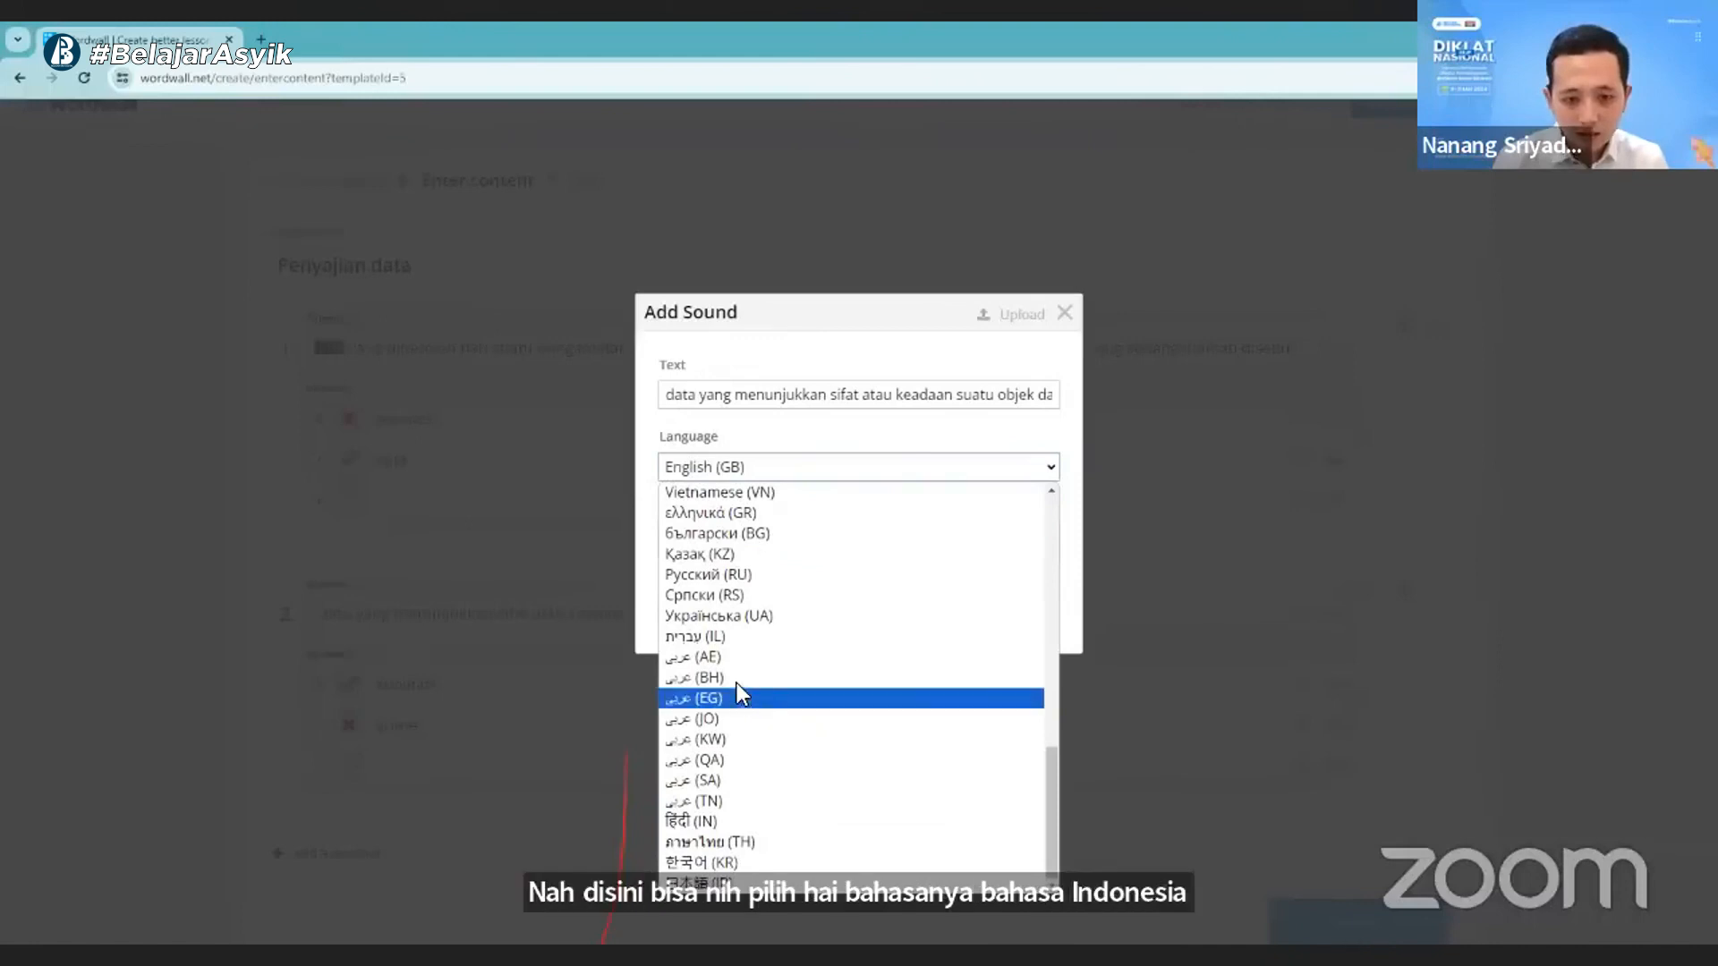
pyautogui.scroll(10, 737, 683)
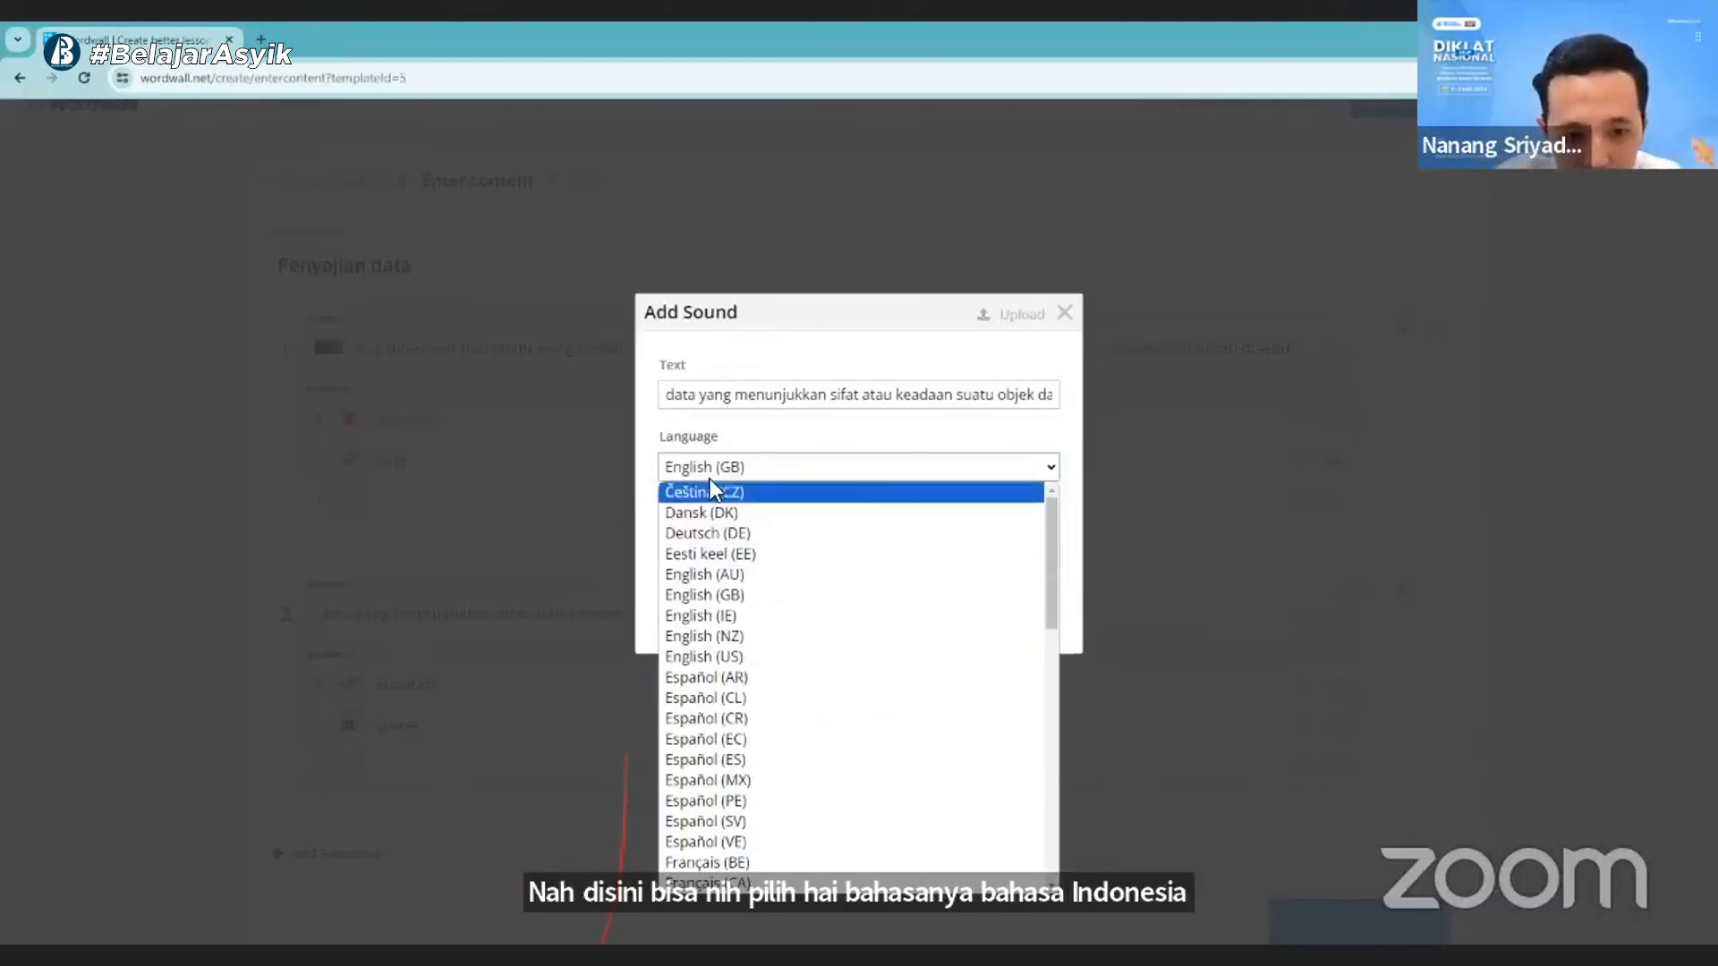
pyautogui.scroll(-10, 710, 528)
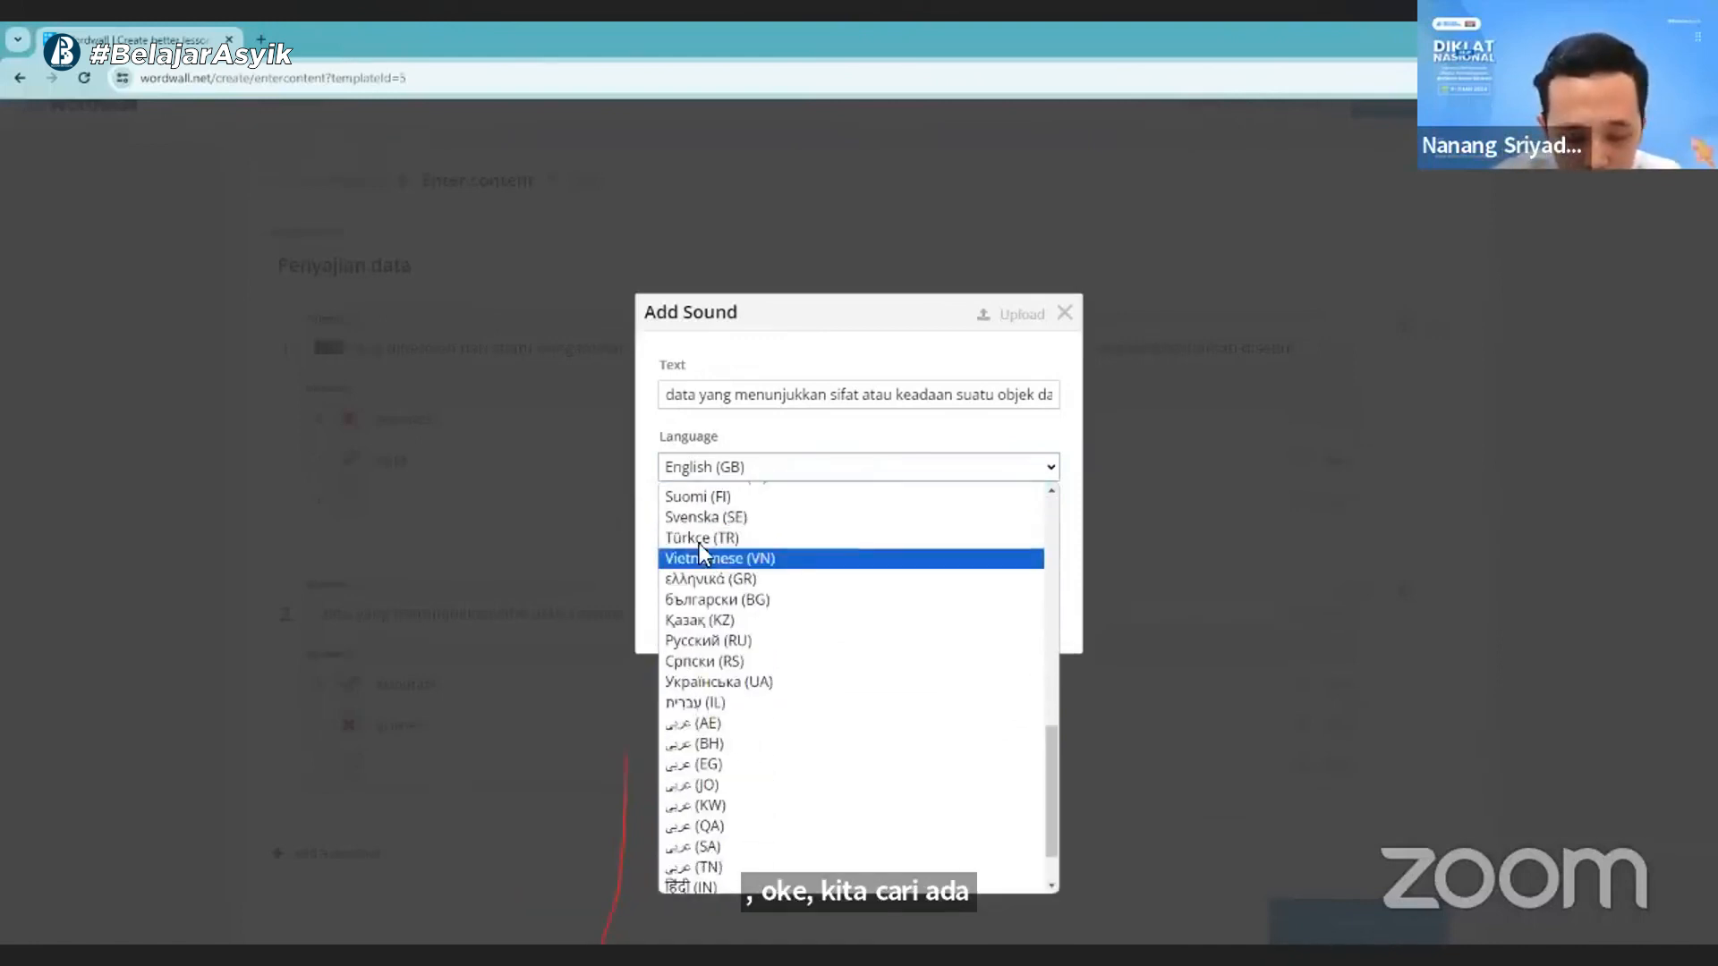
pyautogui.press('i')
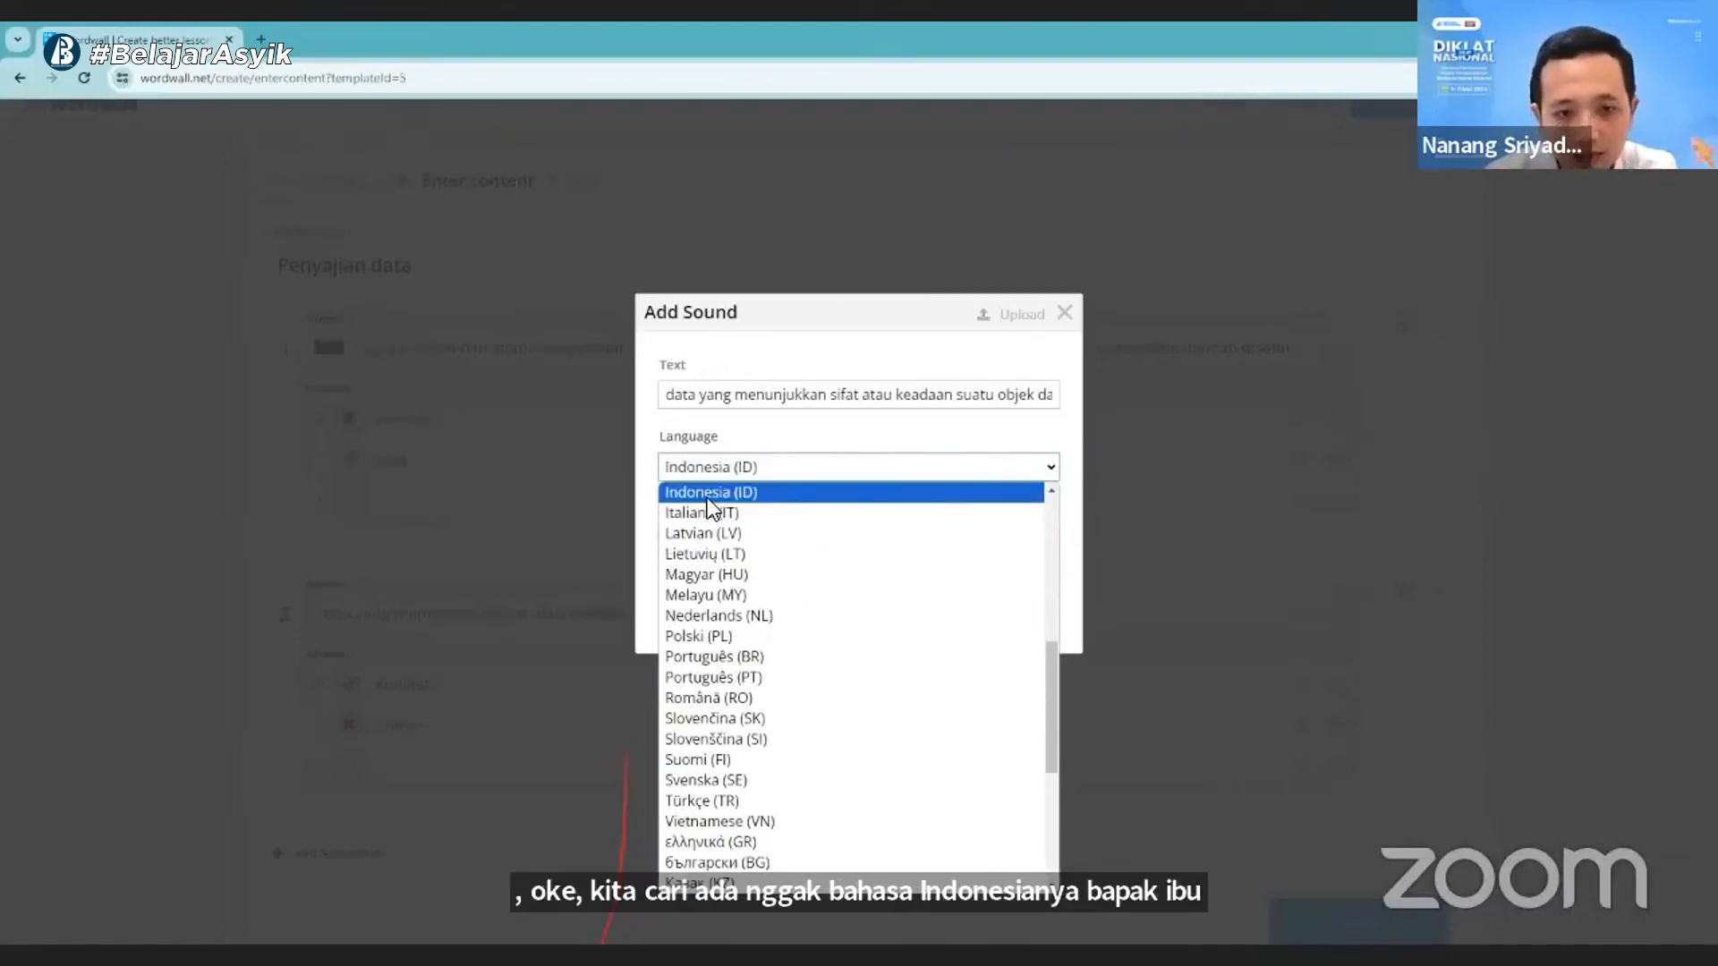
pyautogui.click(707, 498)
pyautogui.click(718, 535)
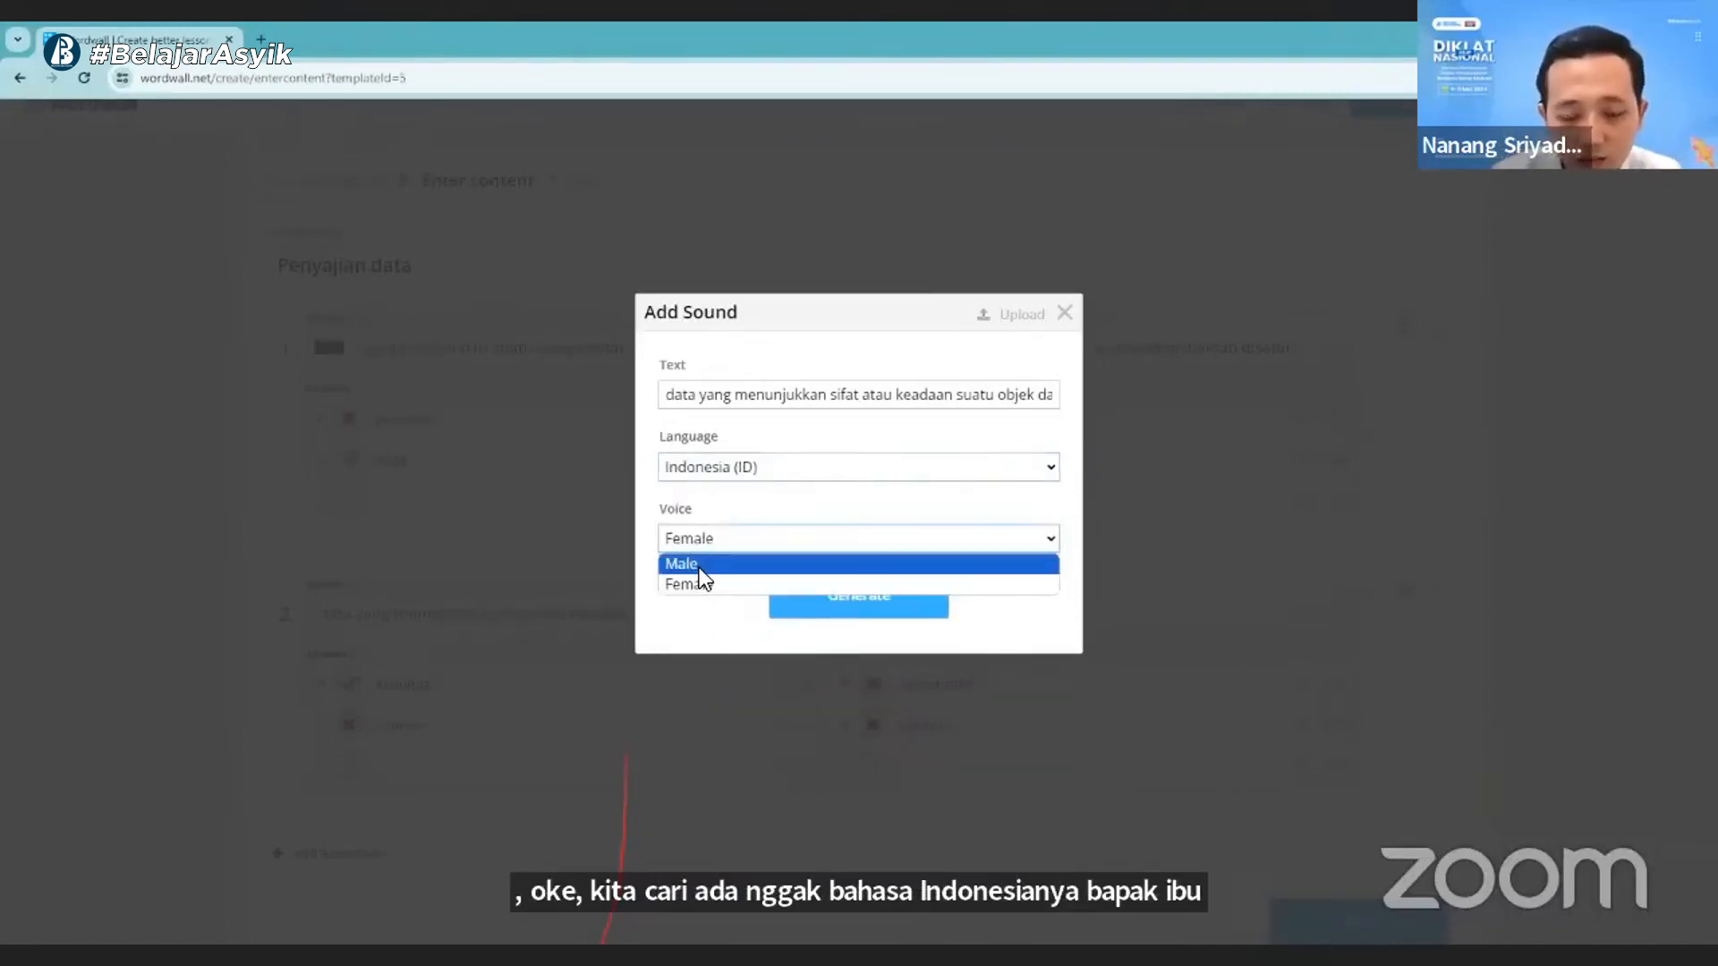
pyautogui.click(696, 567)
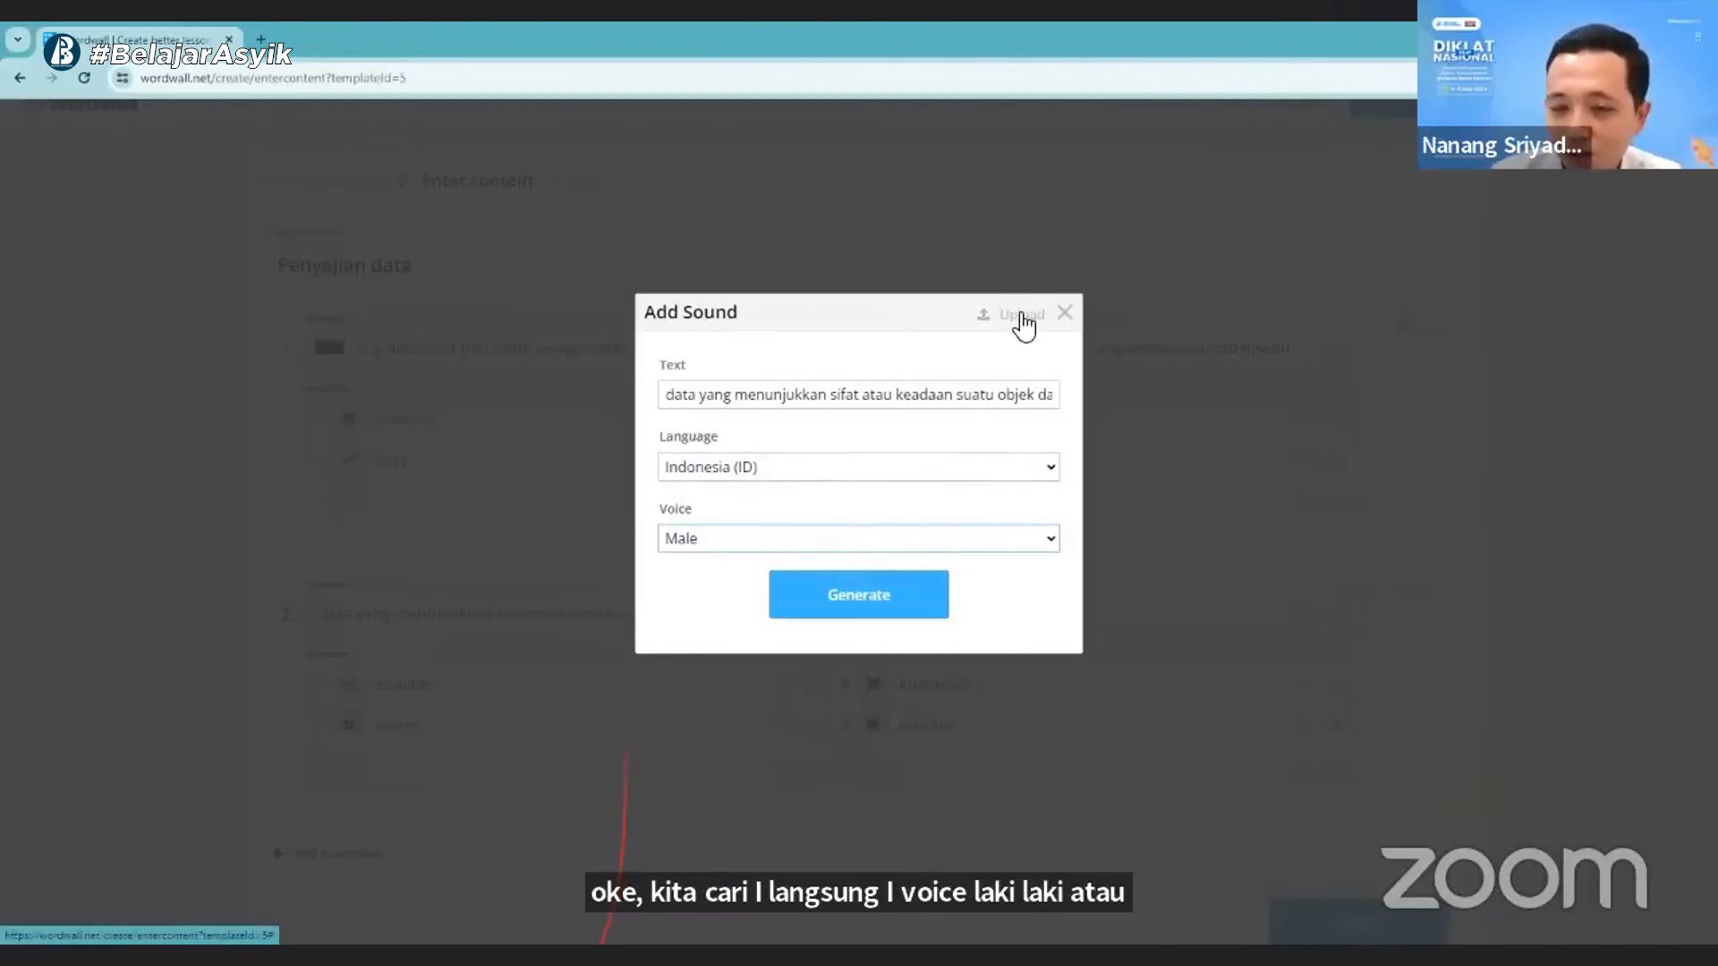
# - Generate the spoken audio for question 2, play it back and attach it to the question
pyautogui.click(840, 610)
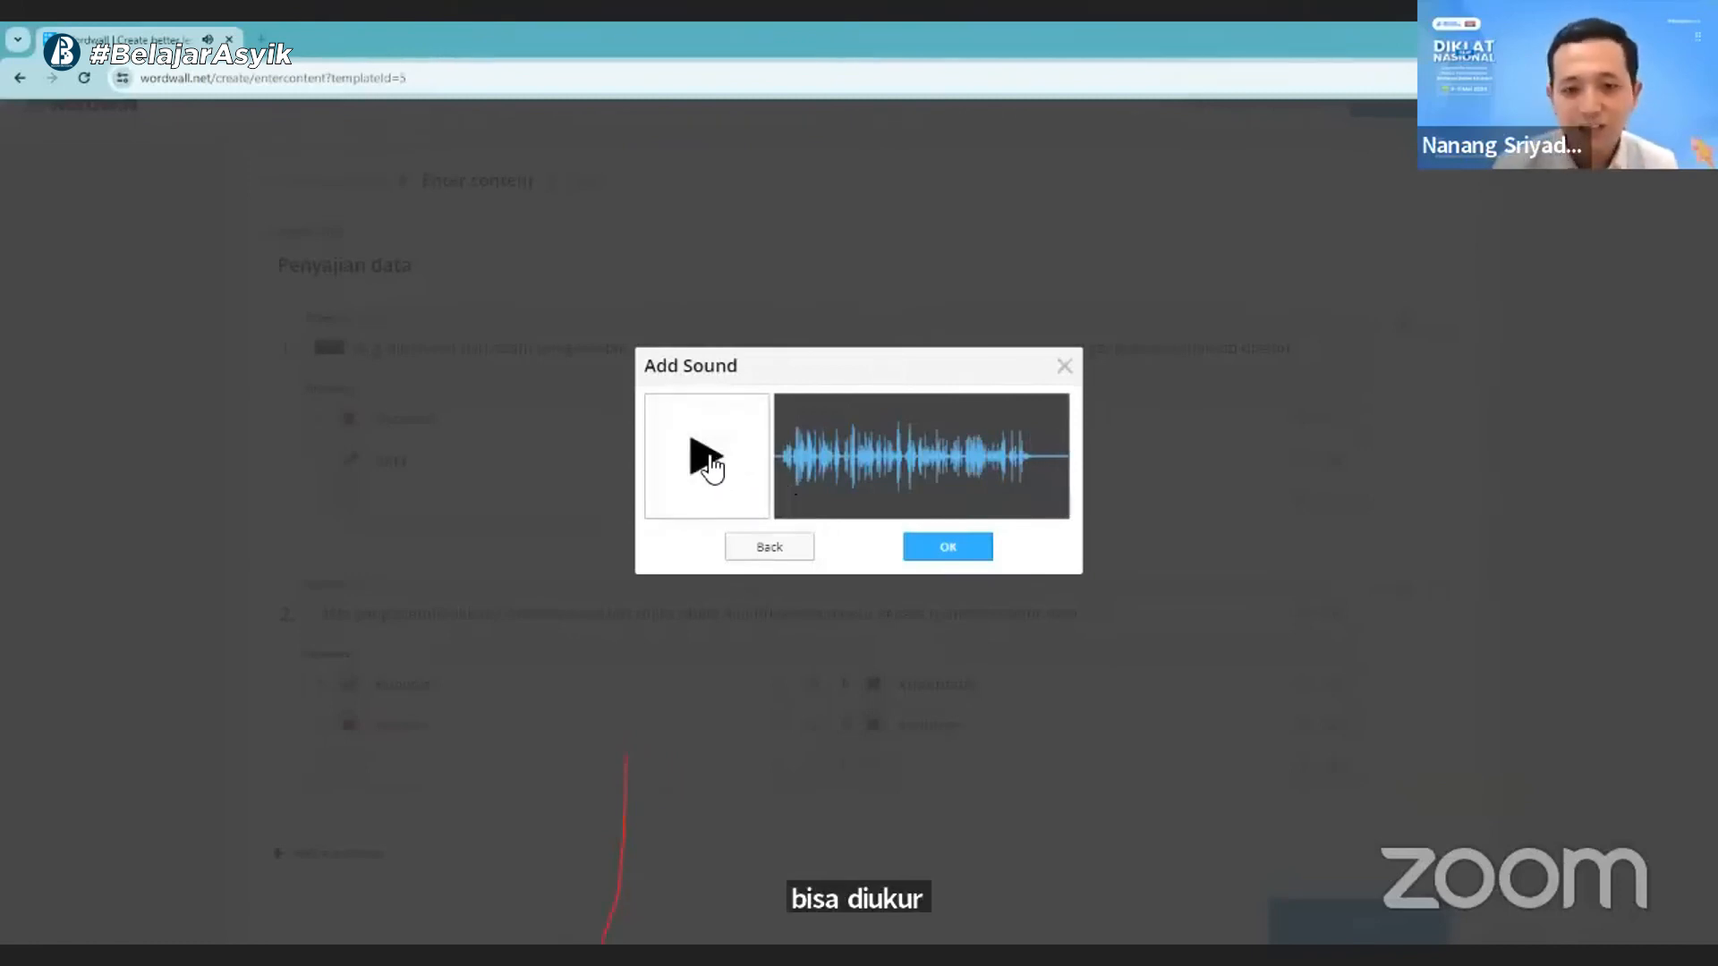
pyautogui.click(707, 458)
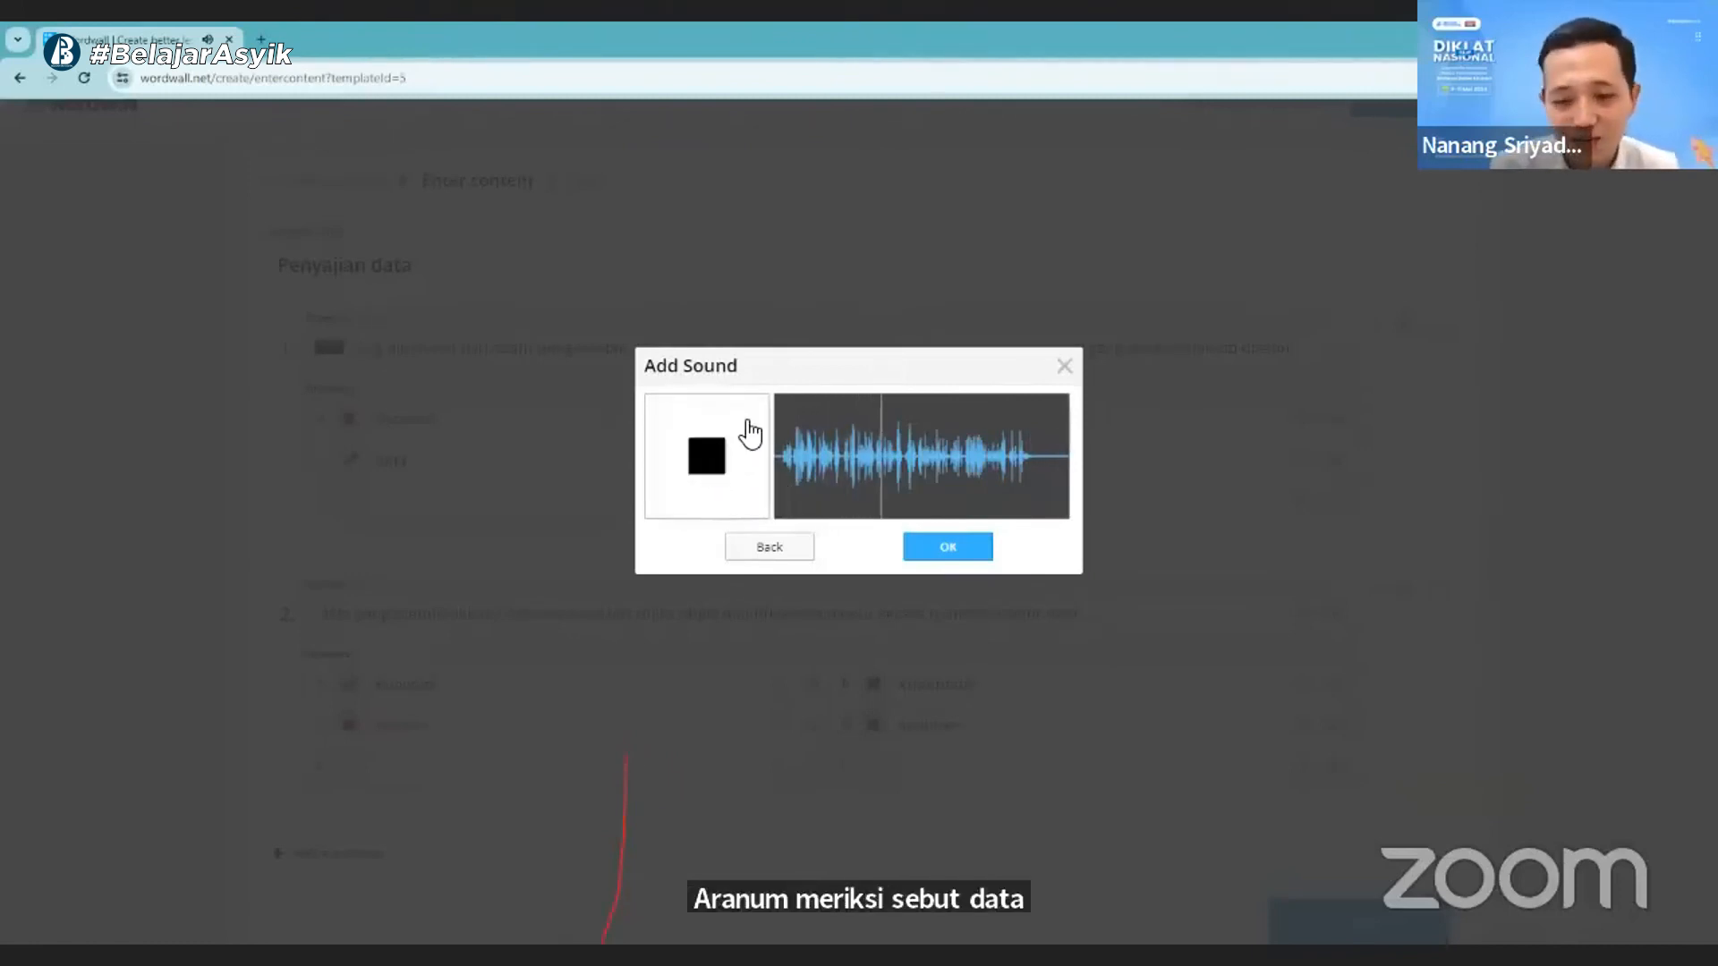
pyautogui.click(946, 550)
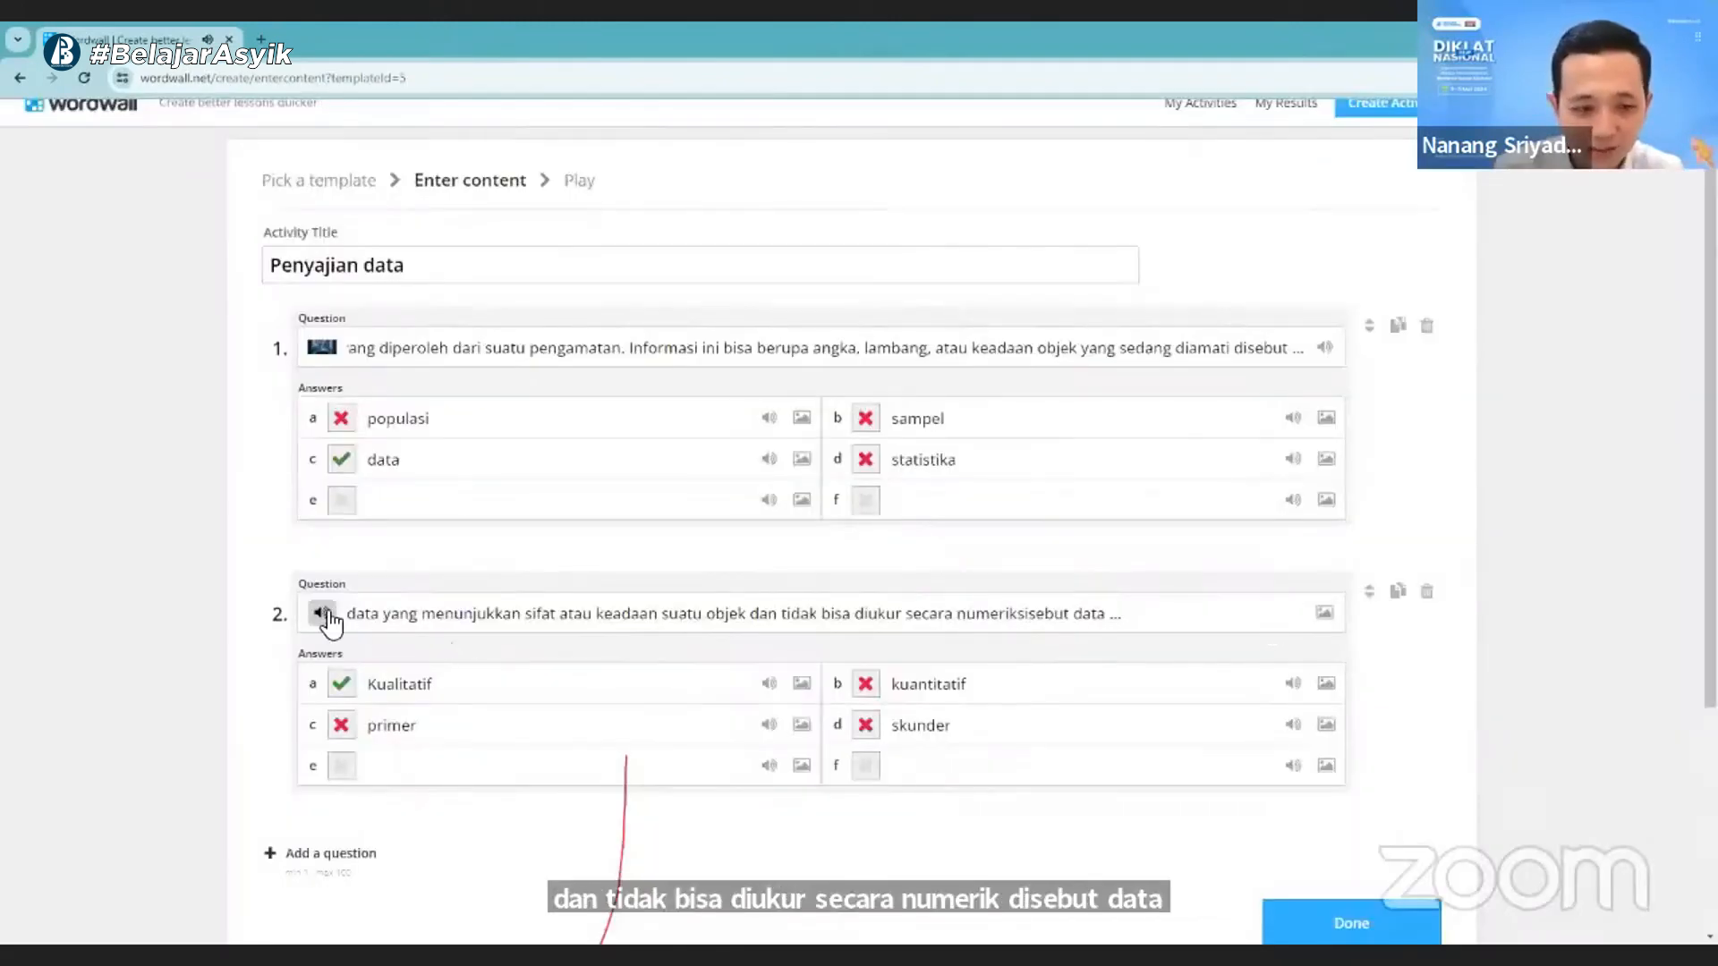
# - Add question 3, paste the prepared text "keseluruhan objek yang menjadi sumber data penelitian" and append "disebut"
pyautogui.scroll(-3, 653, 668)
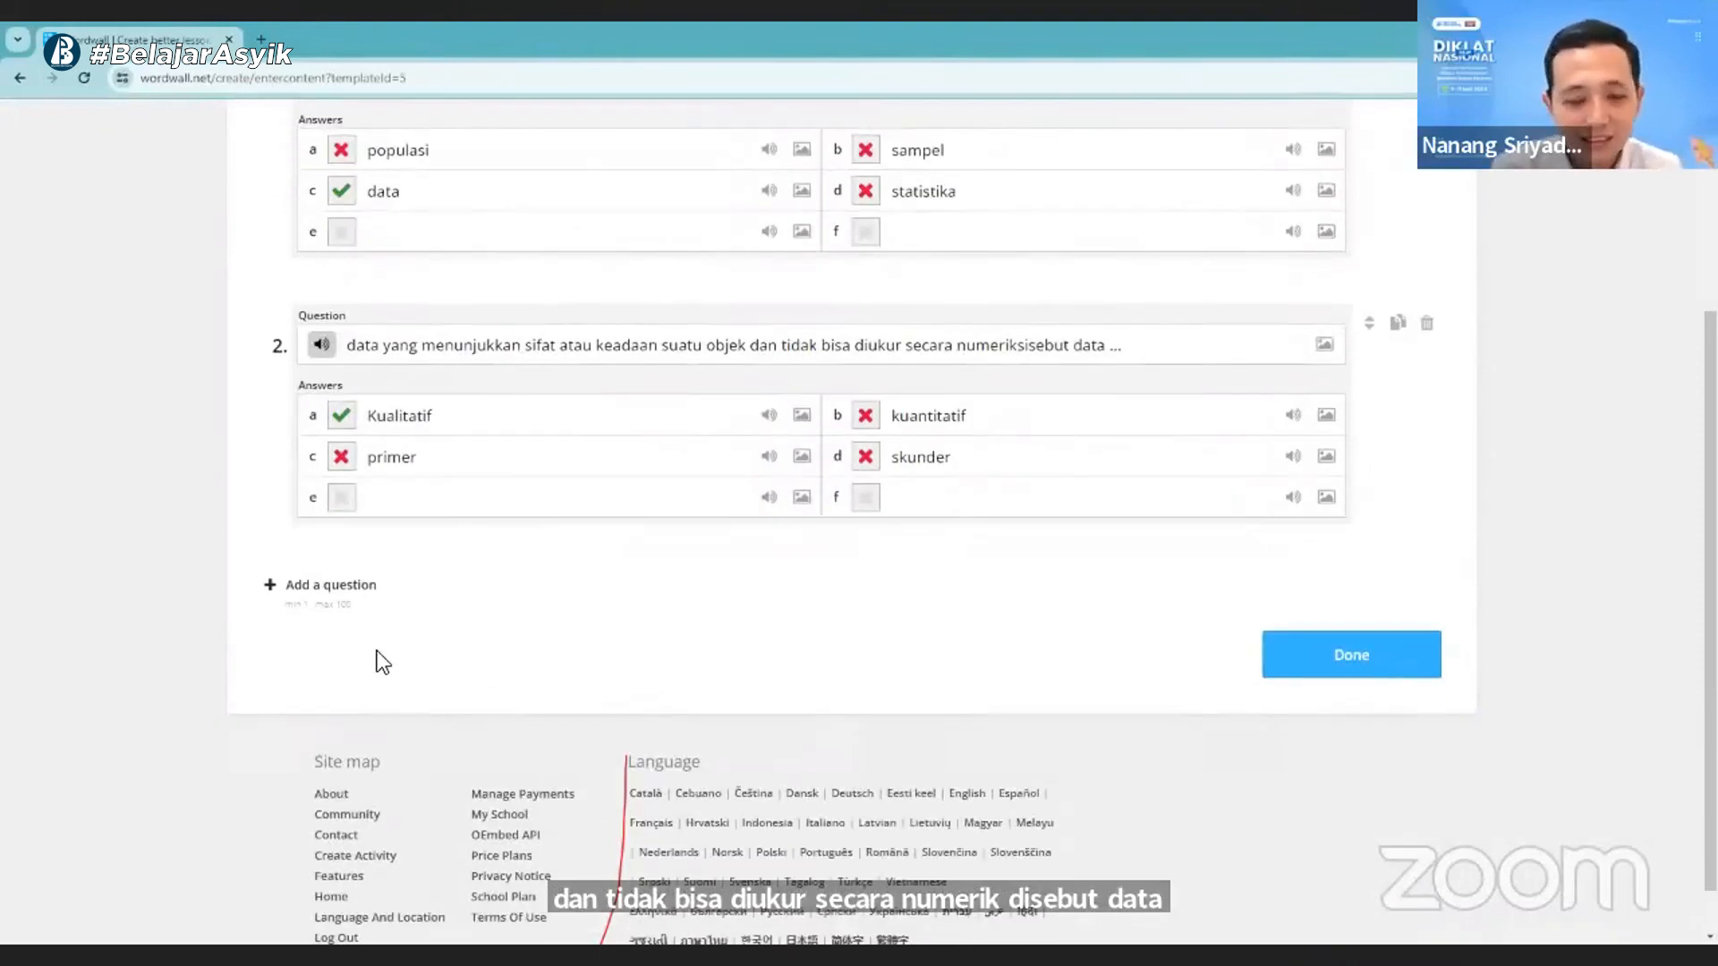
pyautogui.click(302, 586)
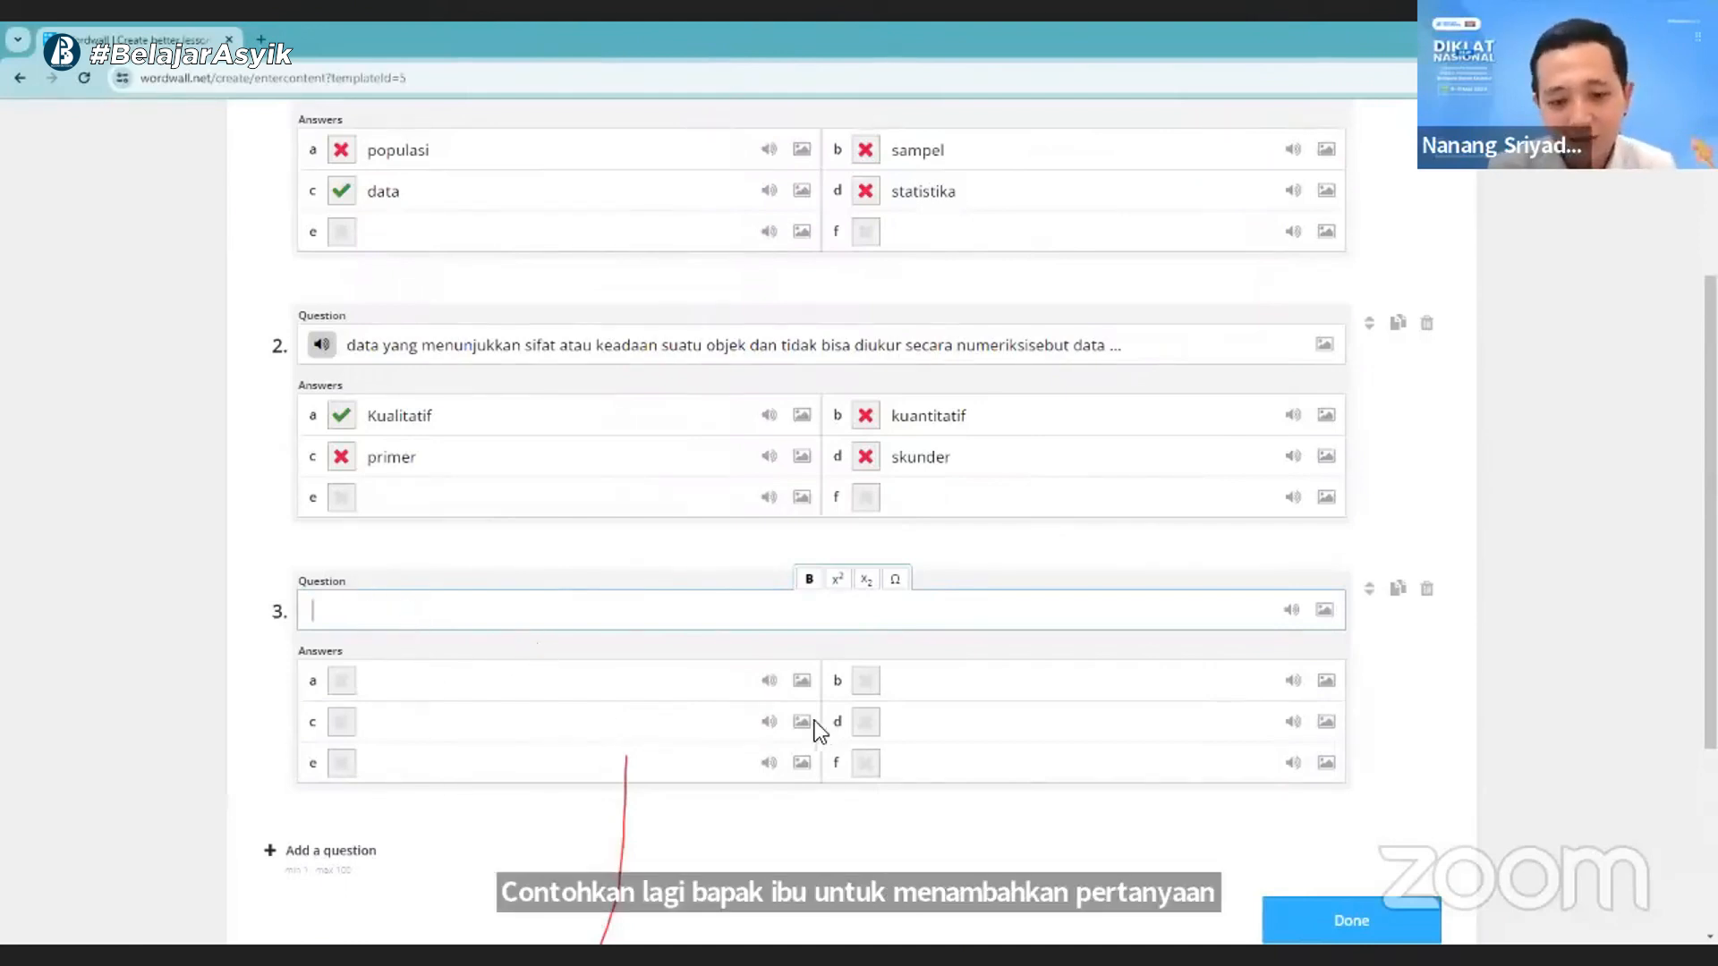
pyautogui.scroll(-1, 1167, 869)
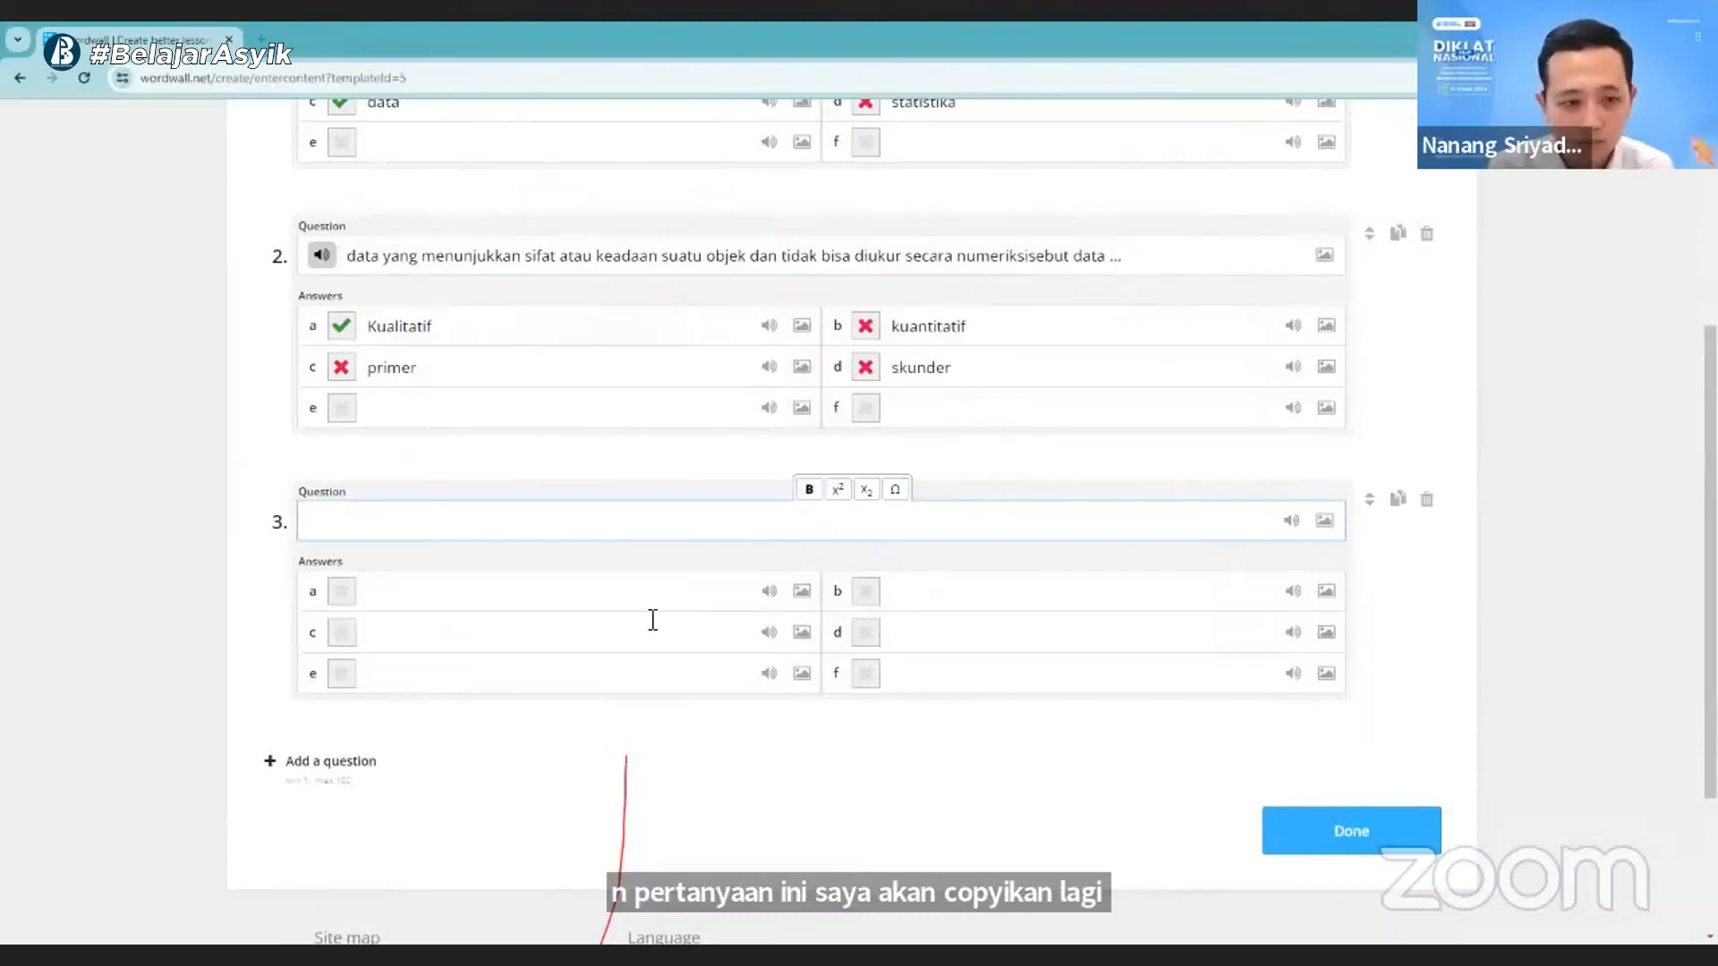
pyautogui.write('keseluruhan objek yang menjadi sumber data penelitian')
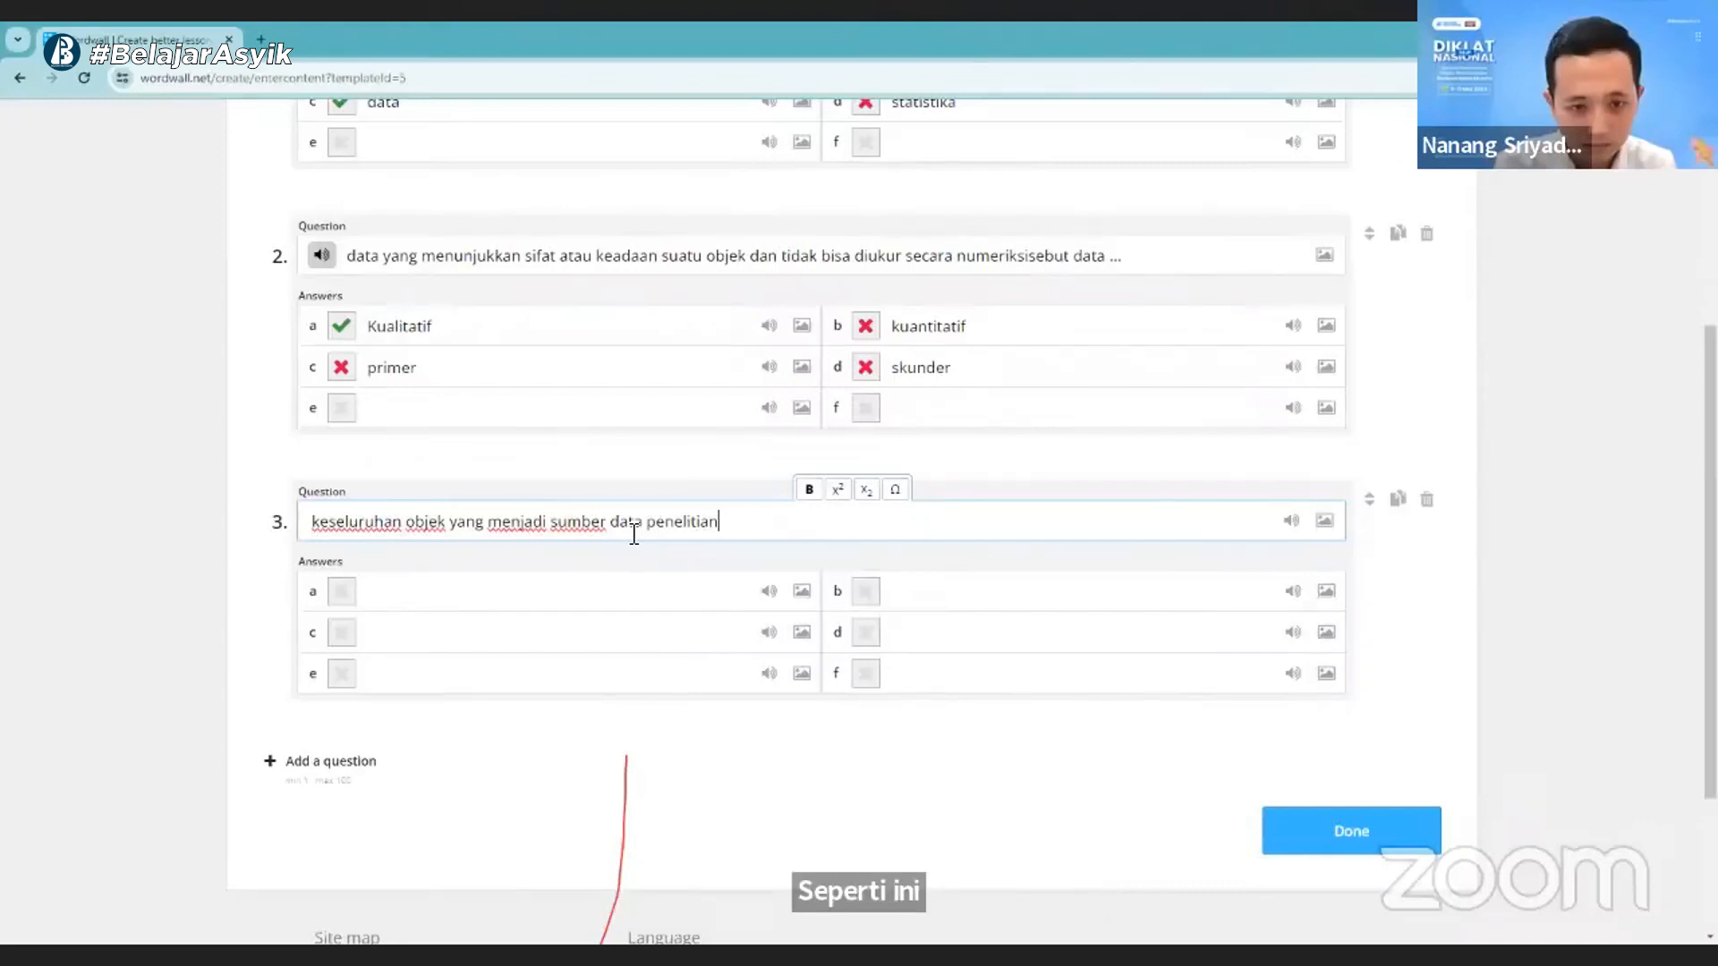
pyautogui.write('disebut')
# - Fill in answers a and b of question 3 with "sampel" and "populasi" in lowercase
pyautogui.click(545, 595)
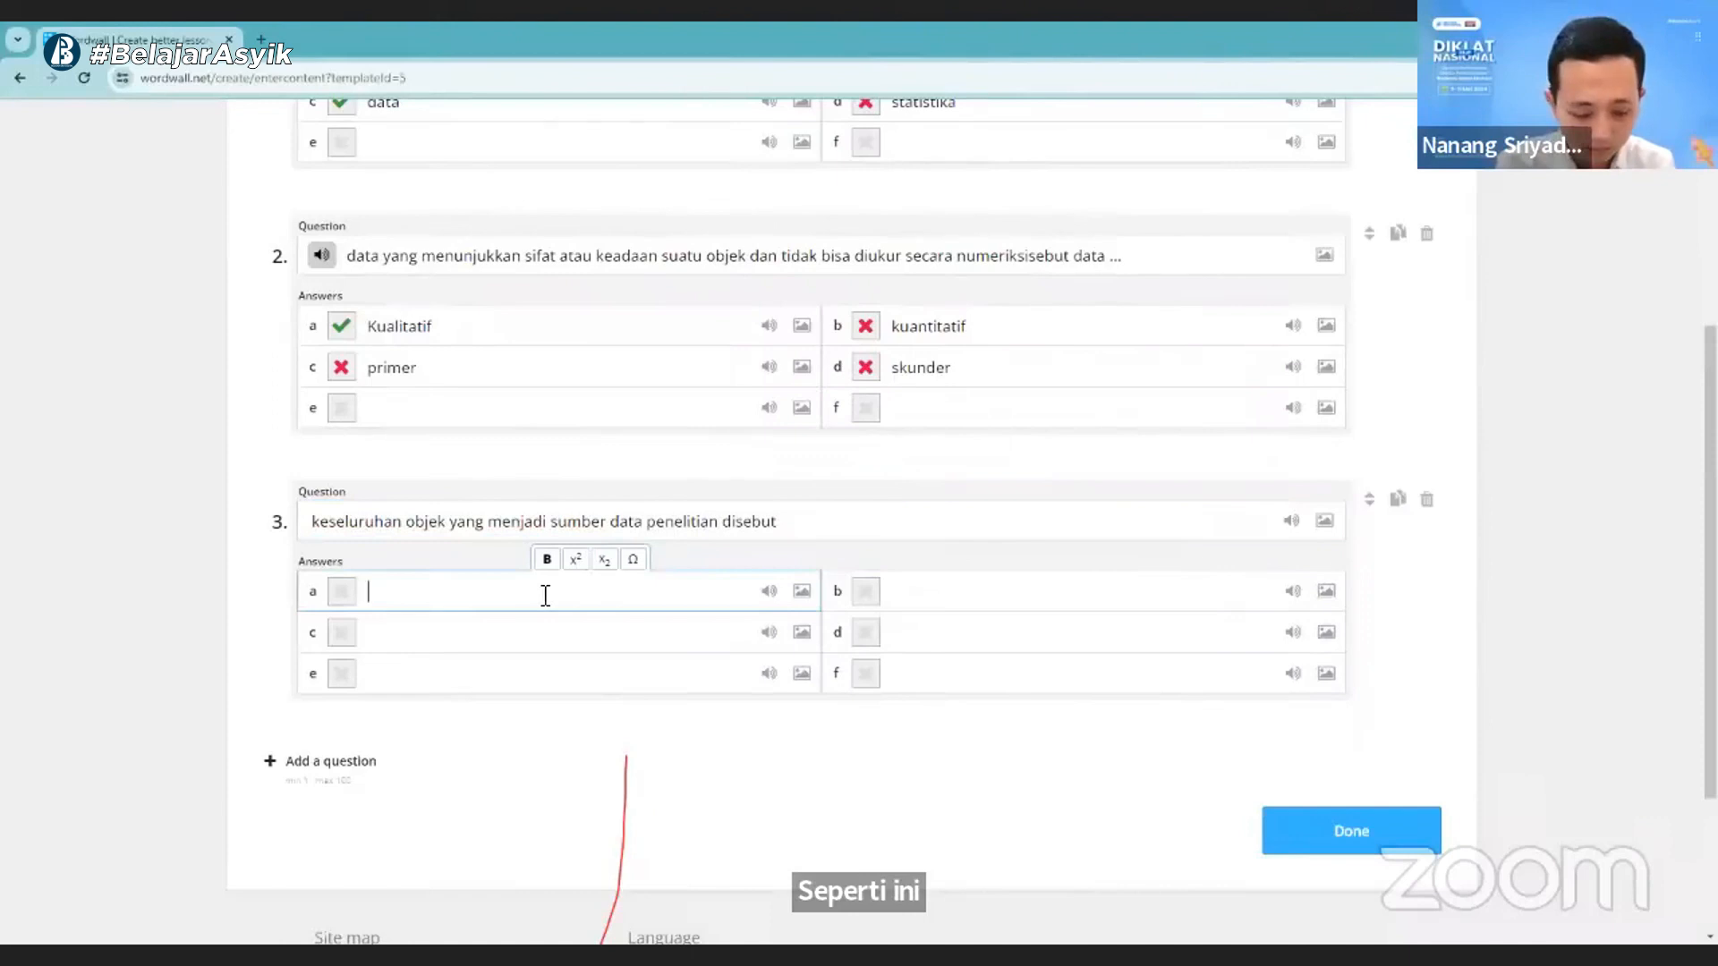
pyautogui.write('sam')
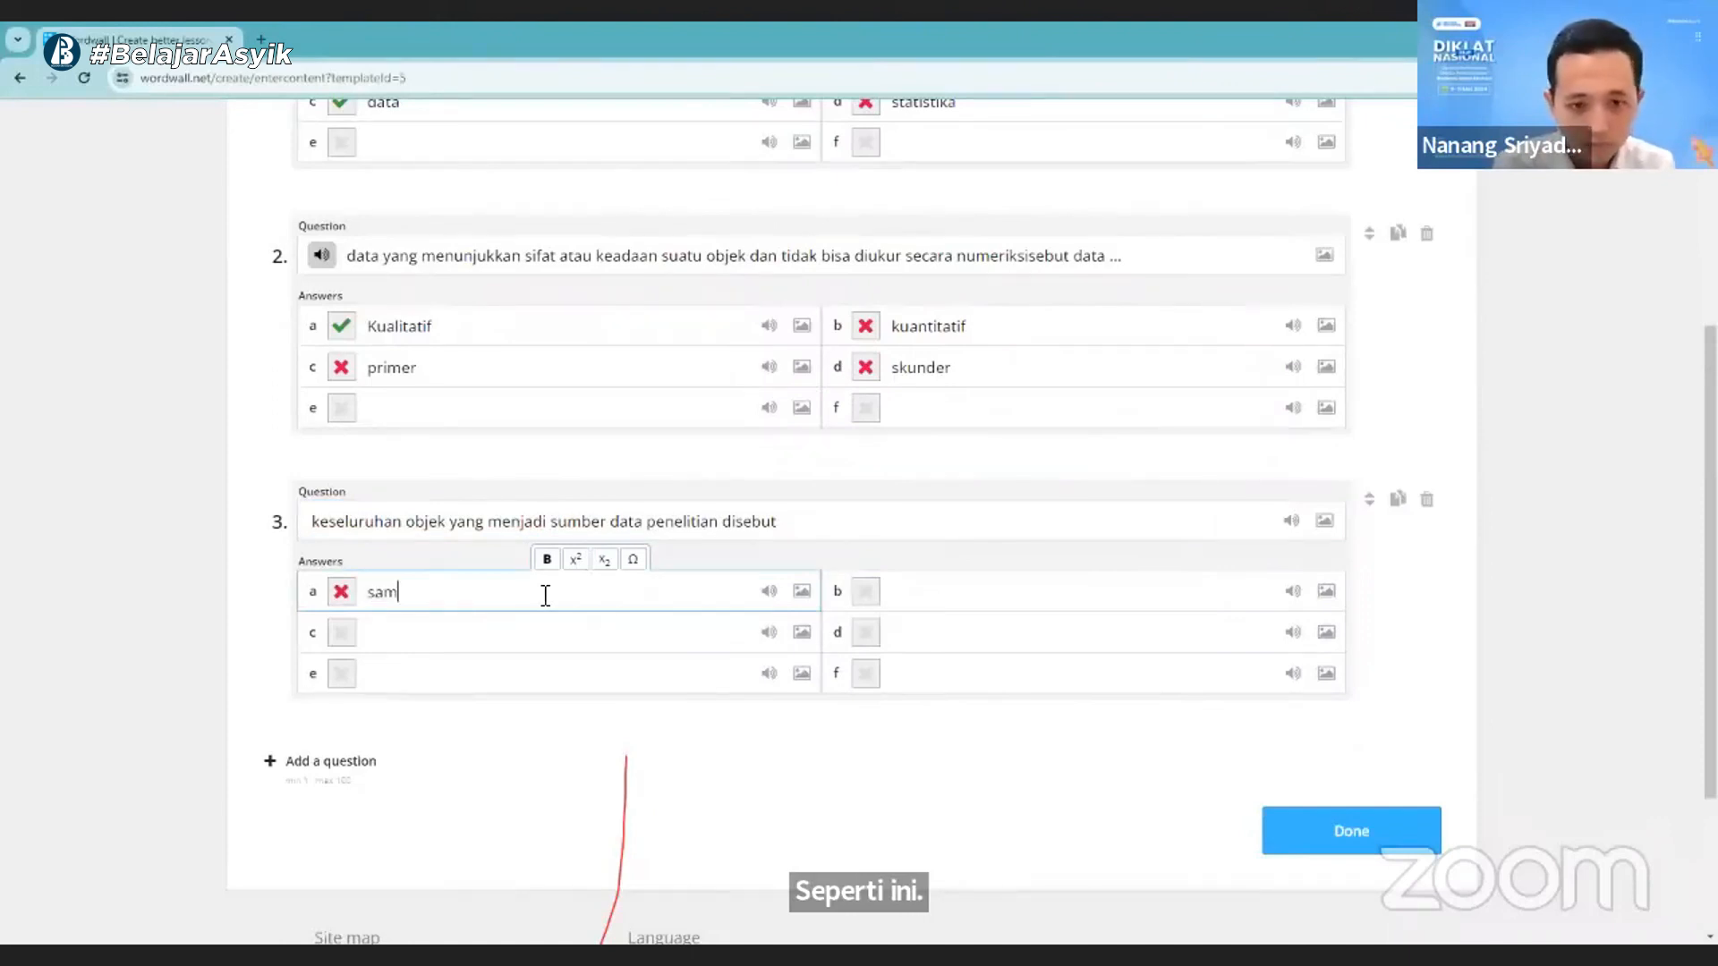
pyautogui.write('pel')
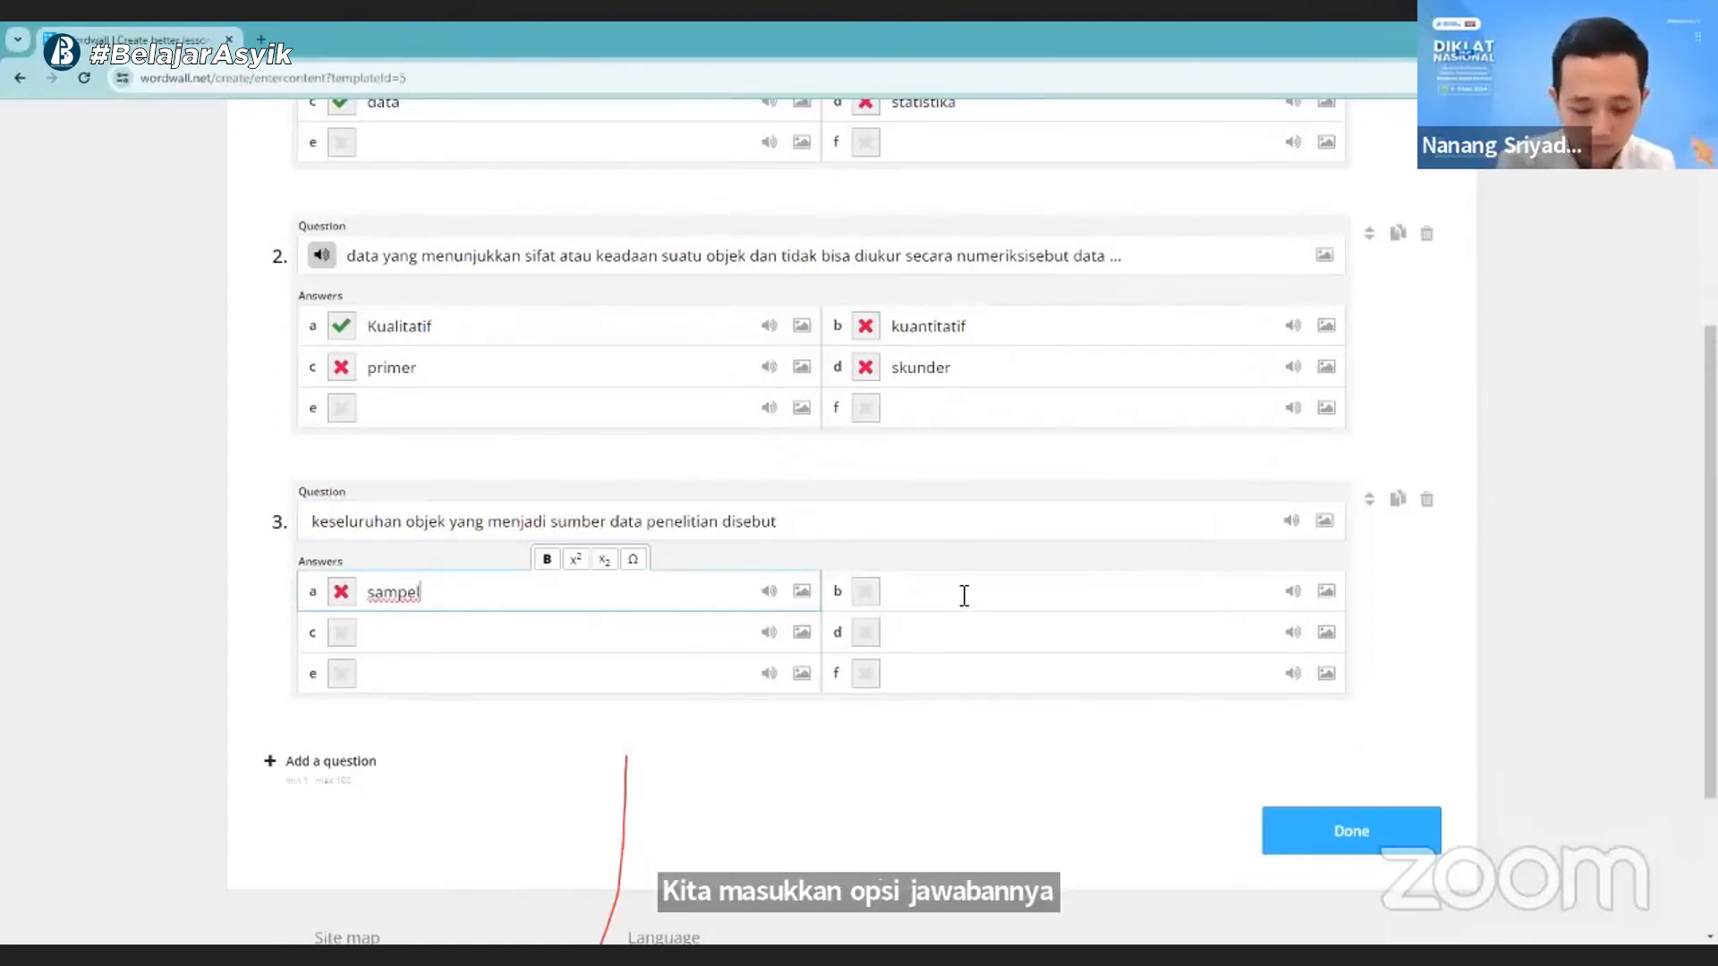
pyautogui.click(963, 595)
pyautogui.write('PO')
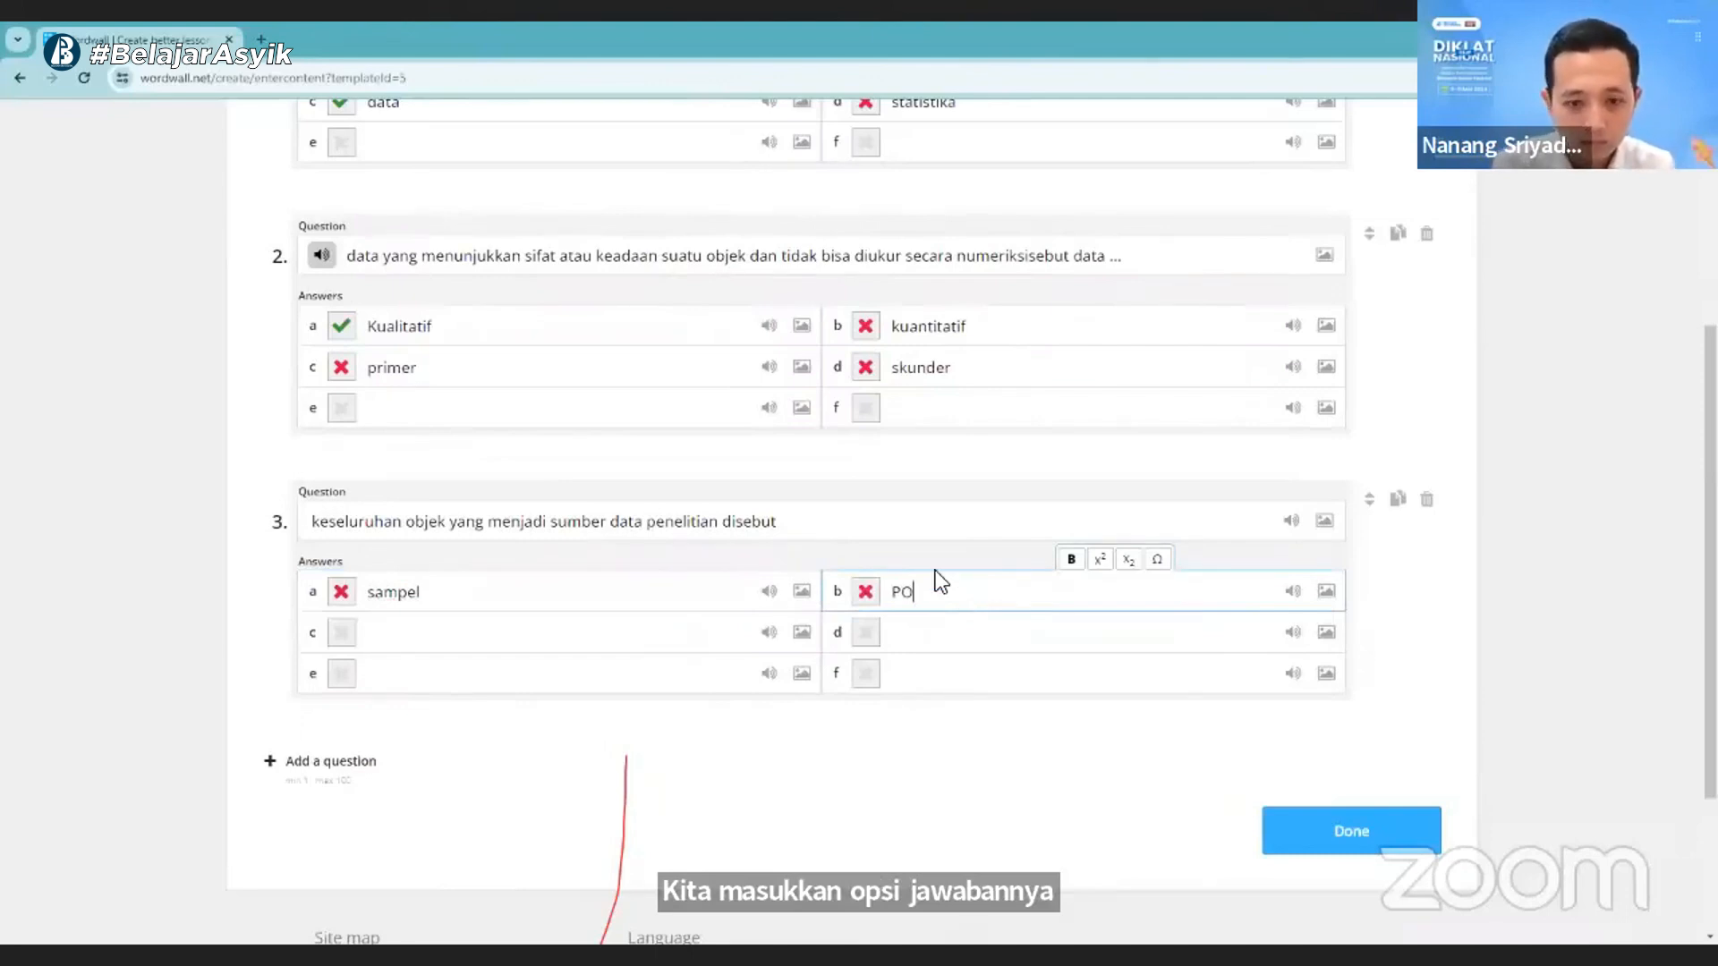
pyautogui.write('PULASI')
pyautogui.hotkey('ctrl', 'a')
pyautogui.write('po')
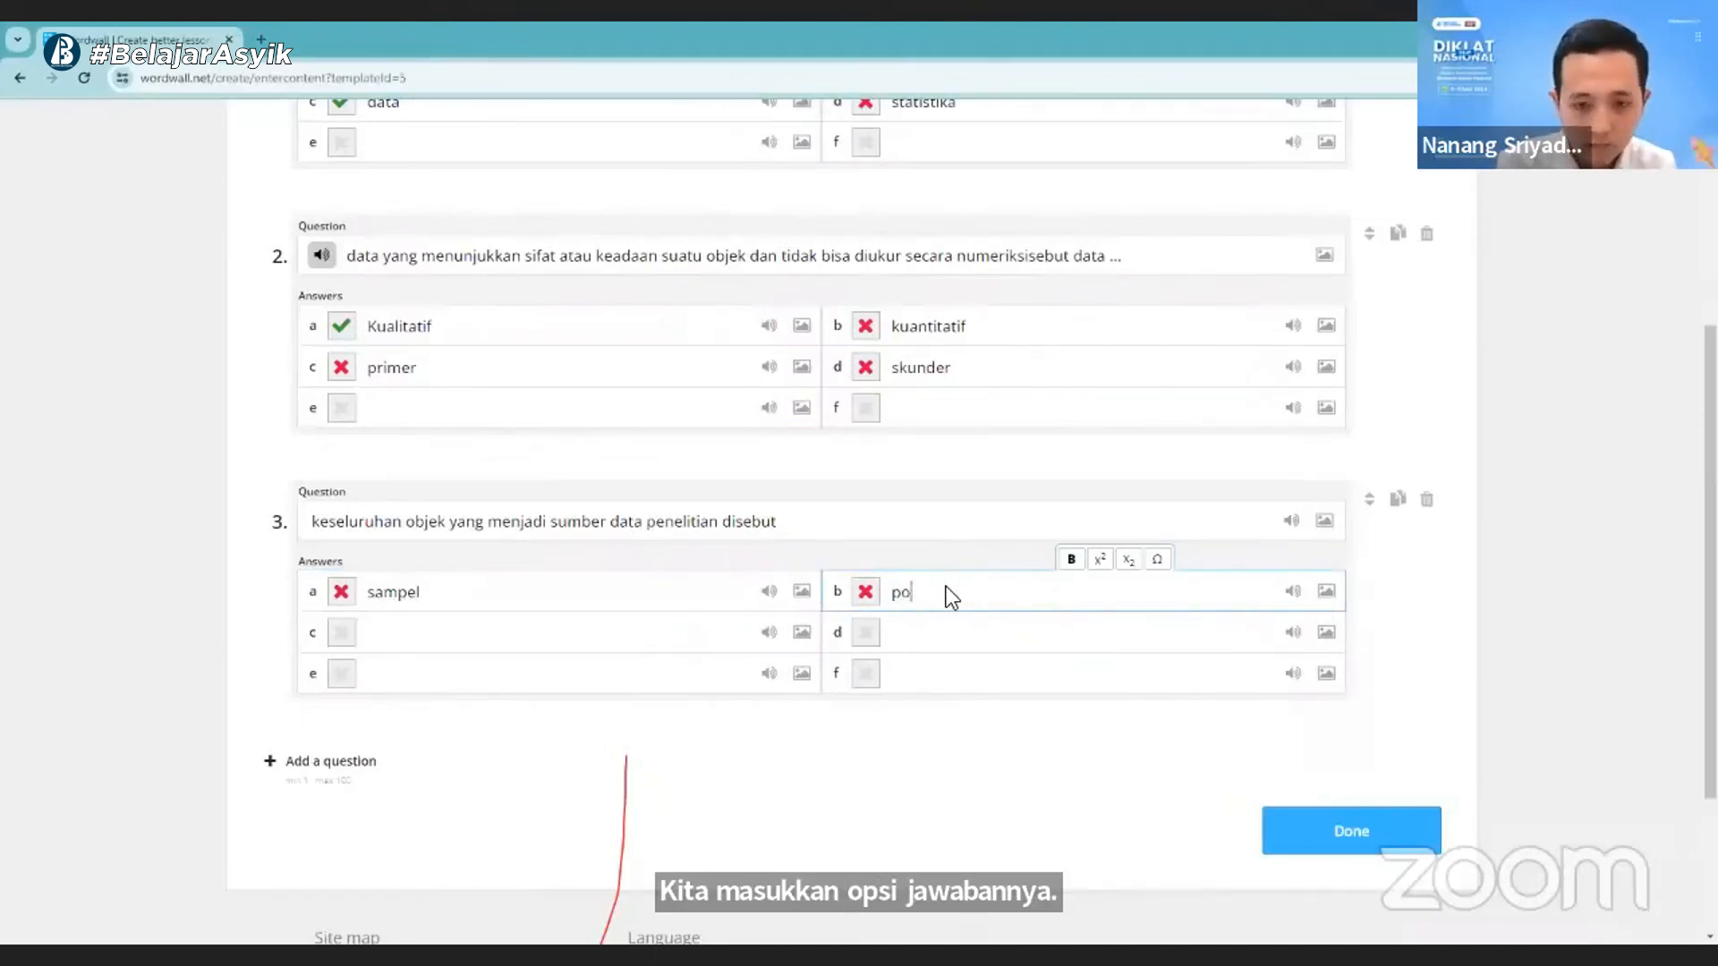
pyautogui.write('pulasi')
# - Fill in answers c and d of question 3 with "primer" and "skunder", and mark answer b as correct
pyautogui.click(540, 635)
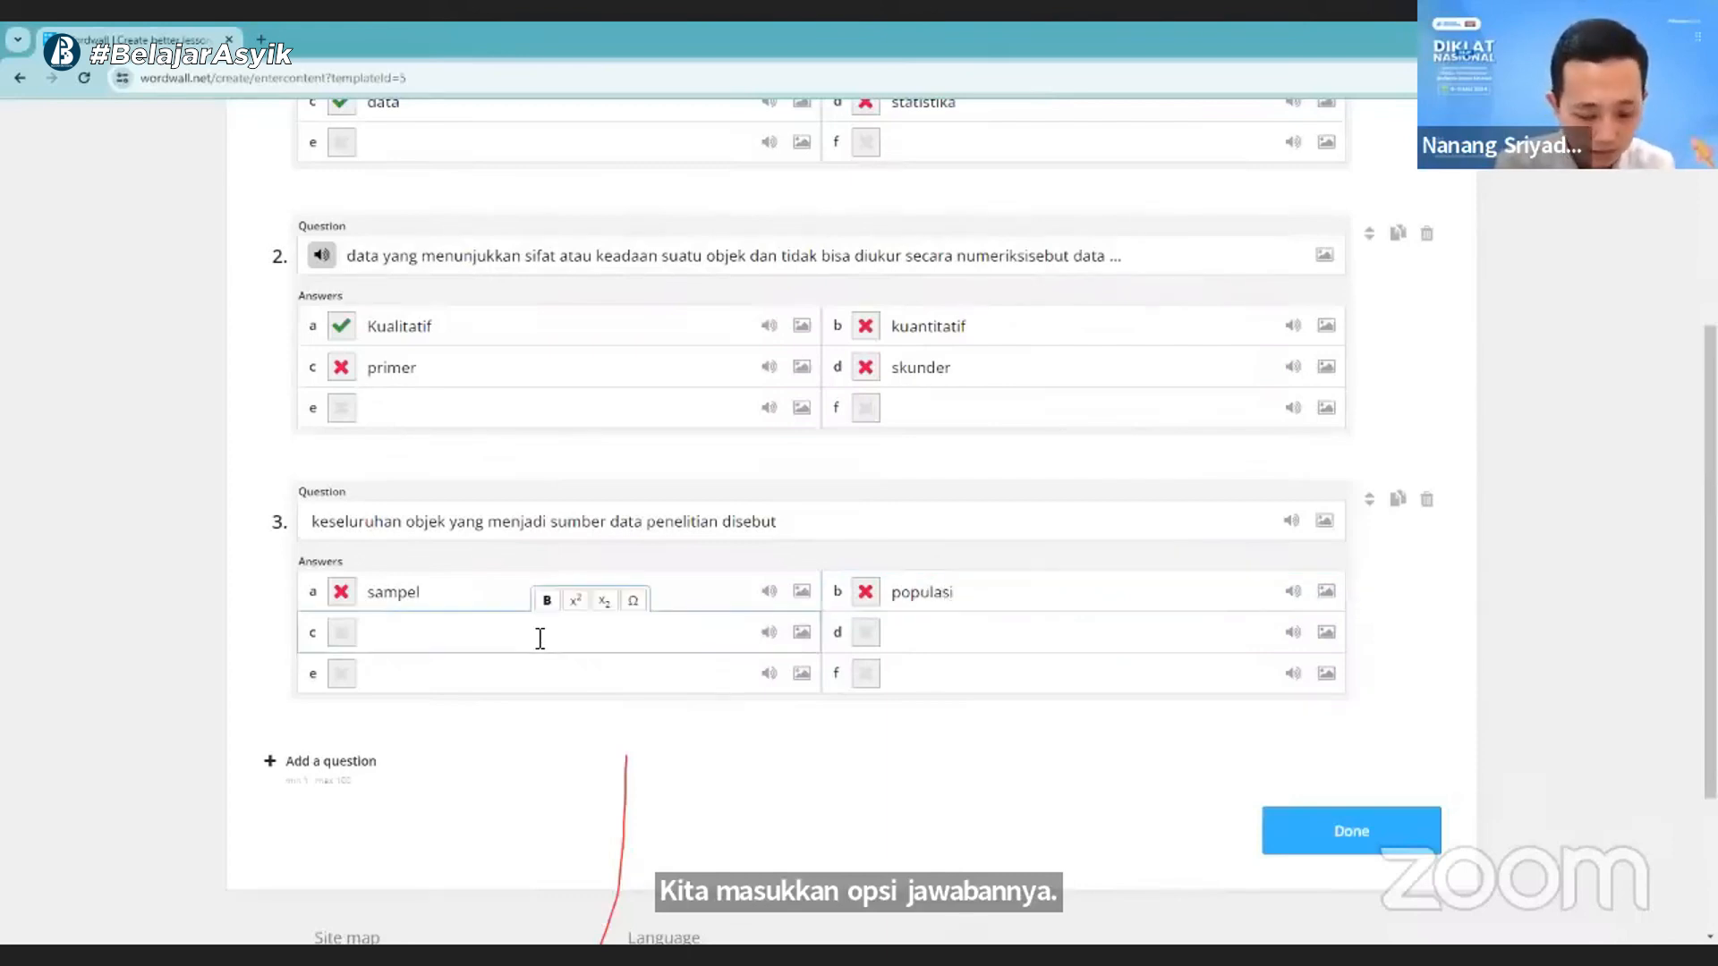
pyautogui.write('p')
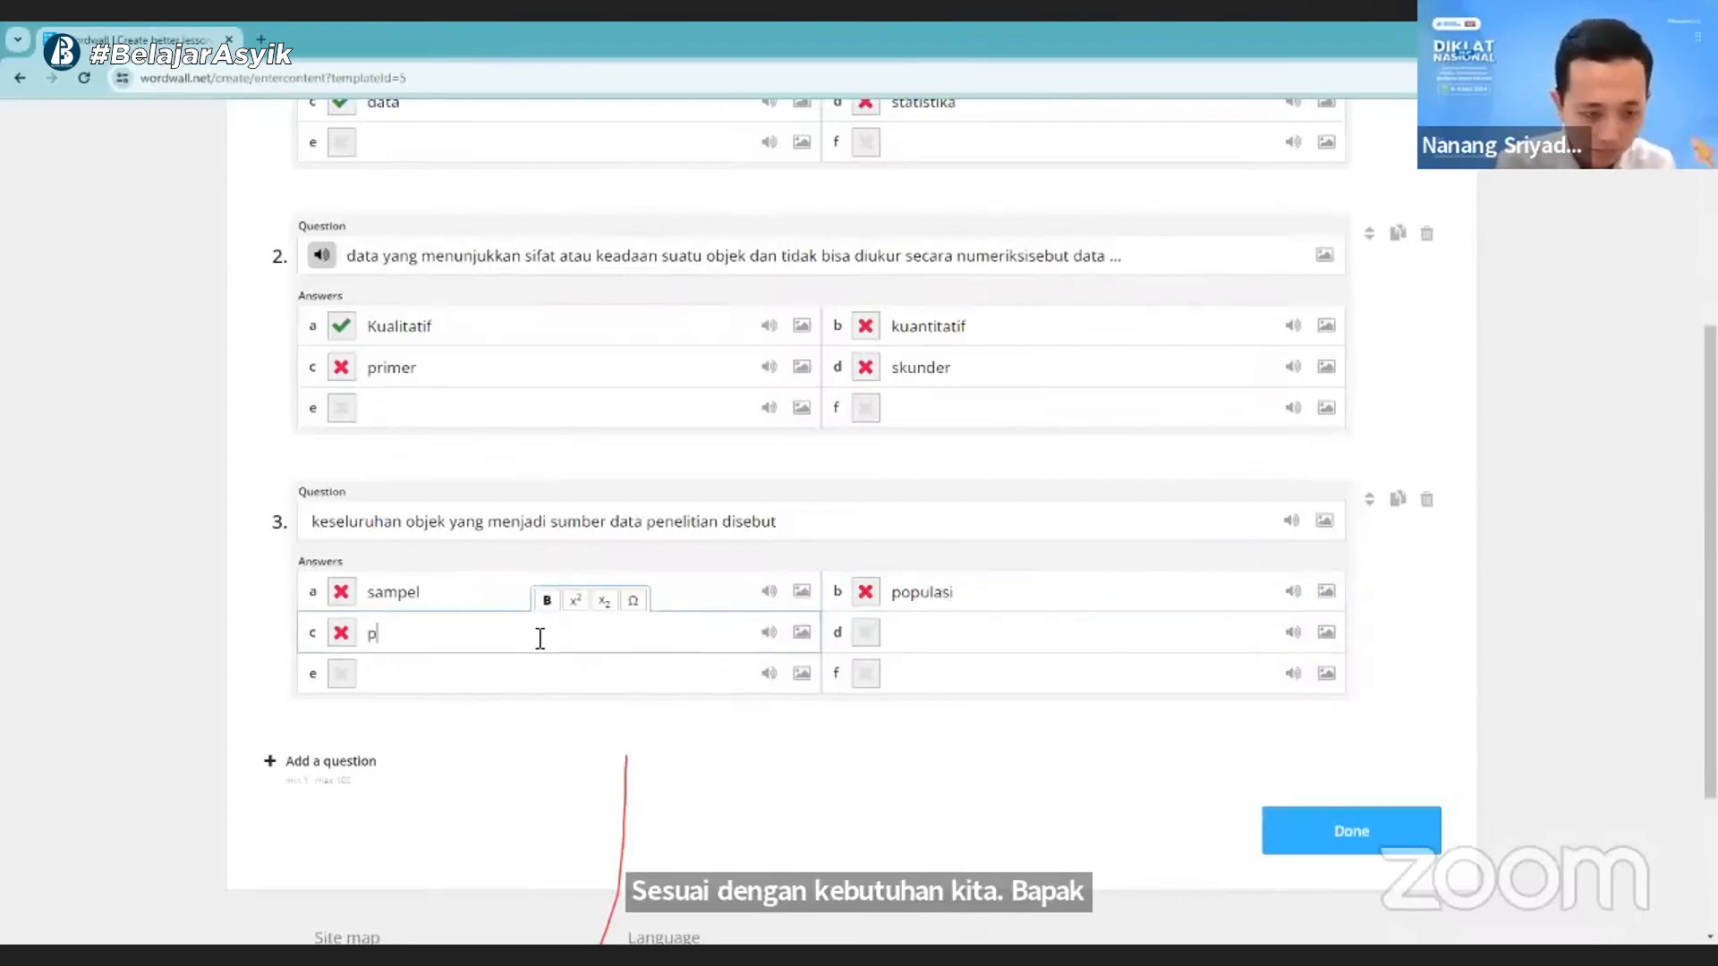
pyautogui.write('rimer')
pyautogui.click(947, 636)
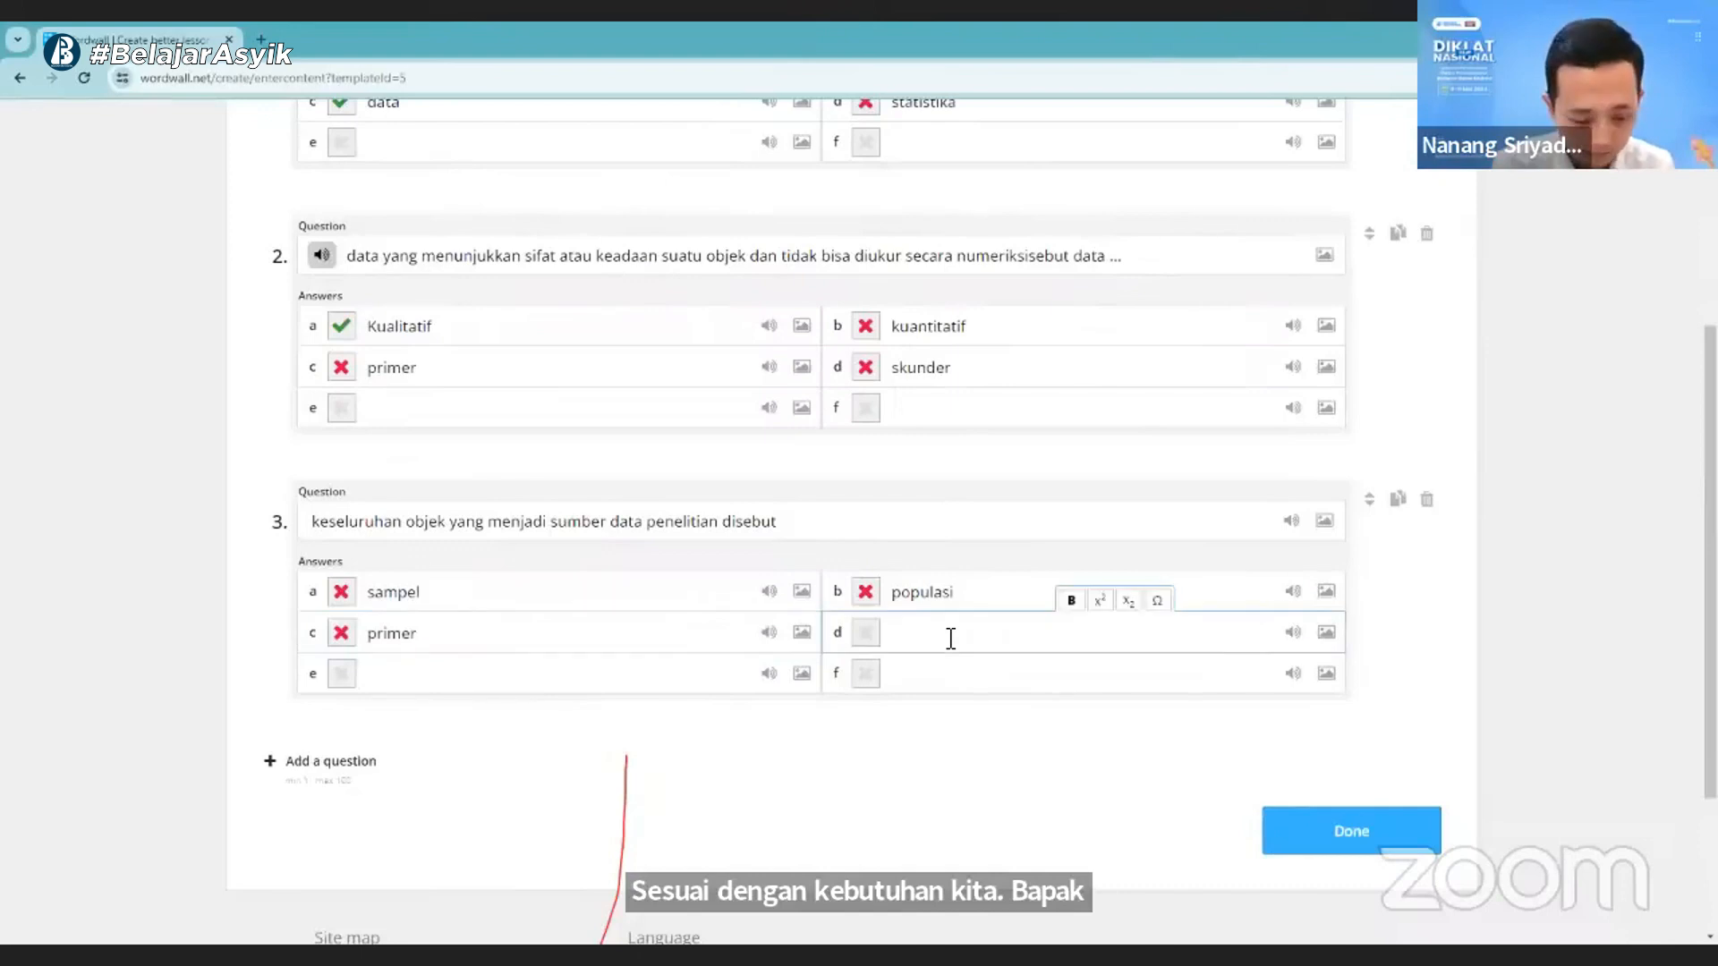
pyautogui.write('s')
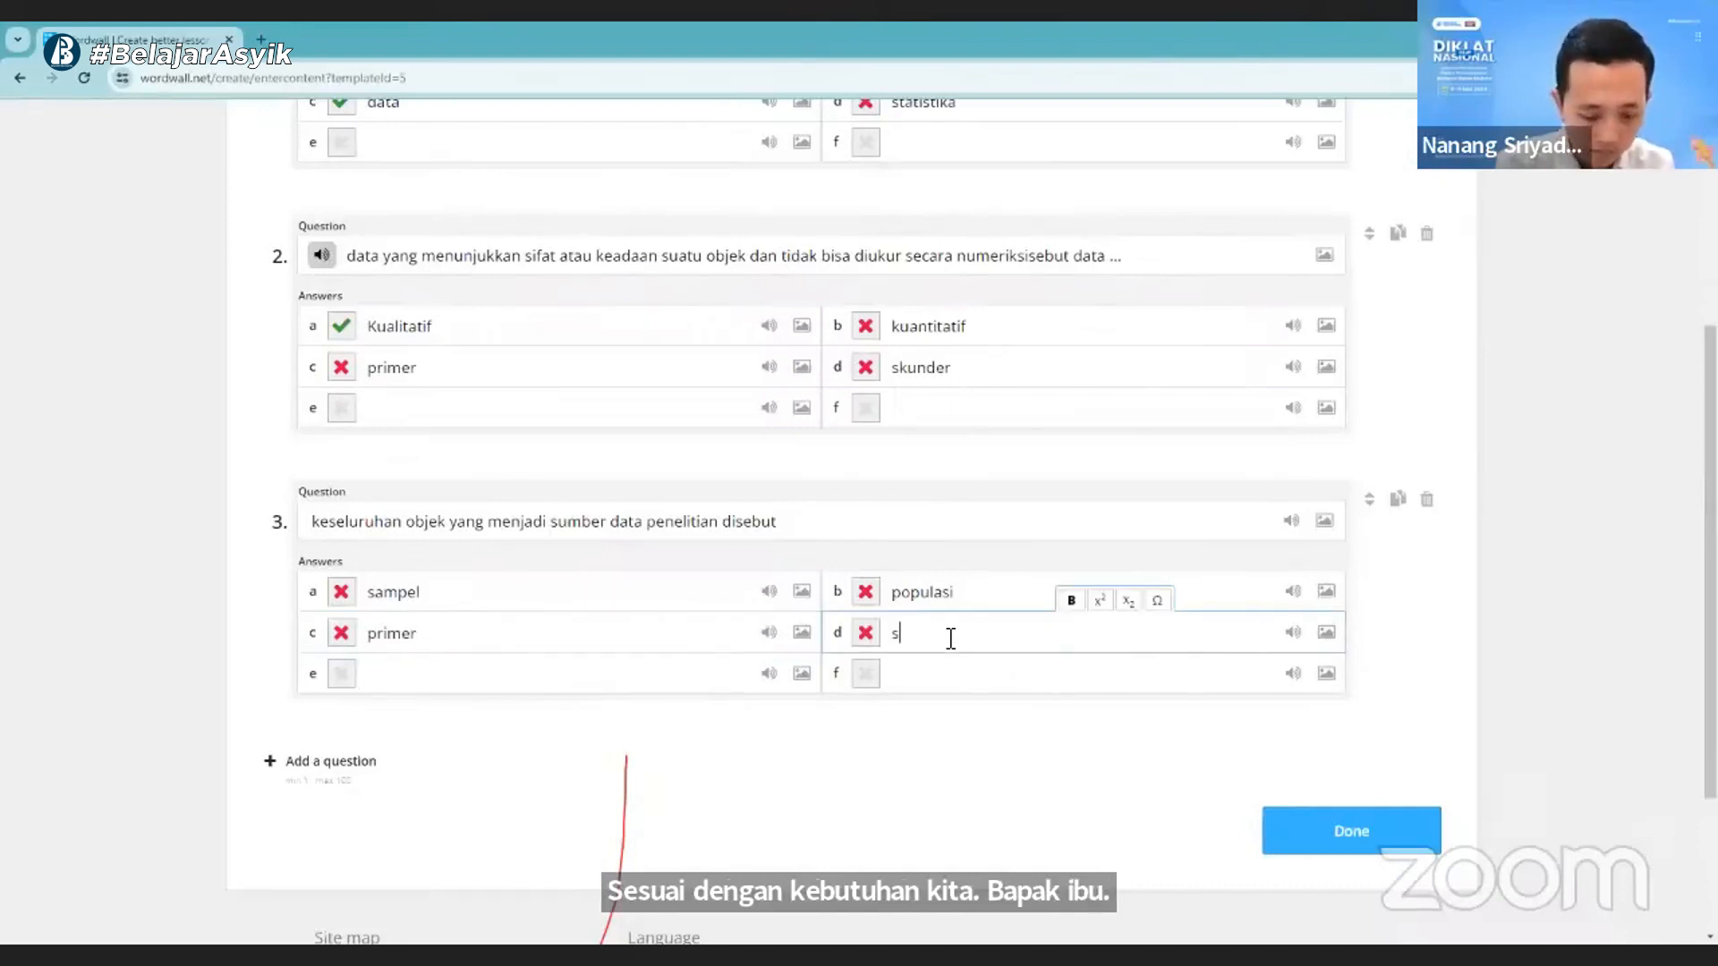
pyautogui.write('kunder')
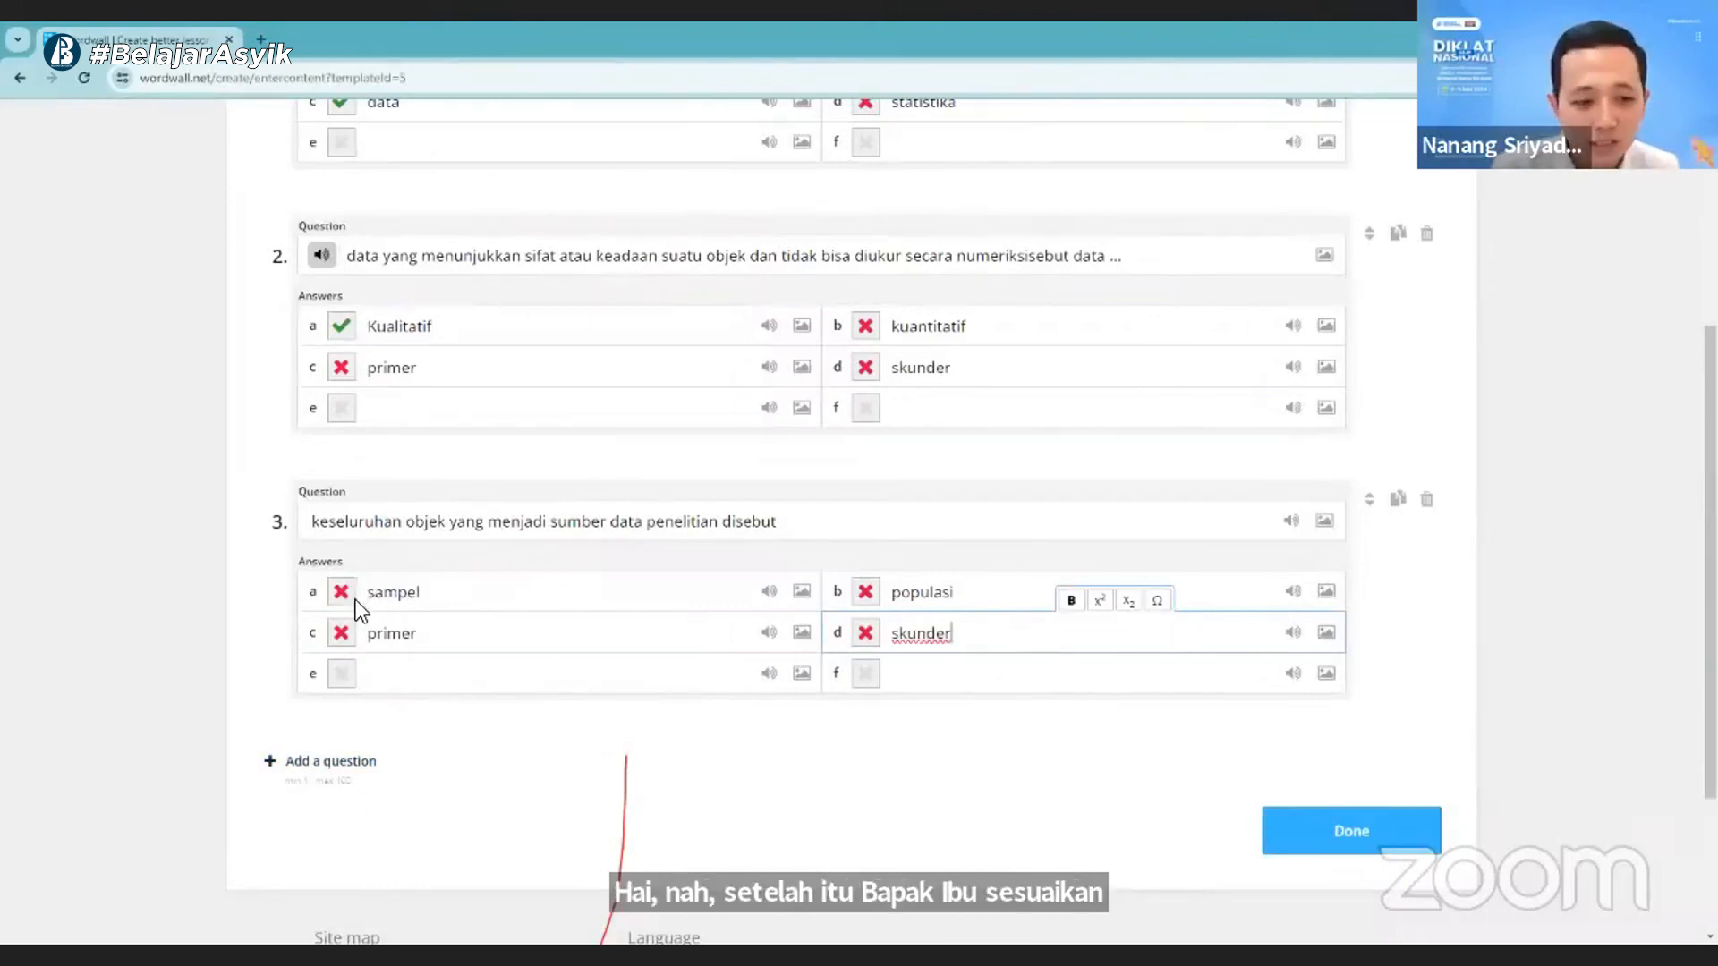
pyautogui.click(865, 593)
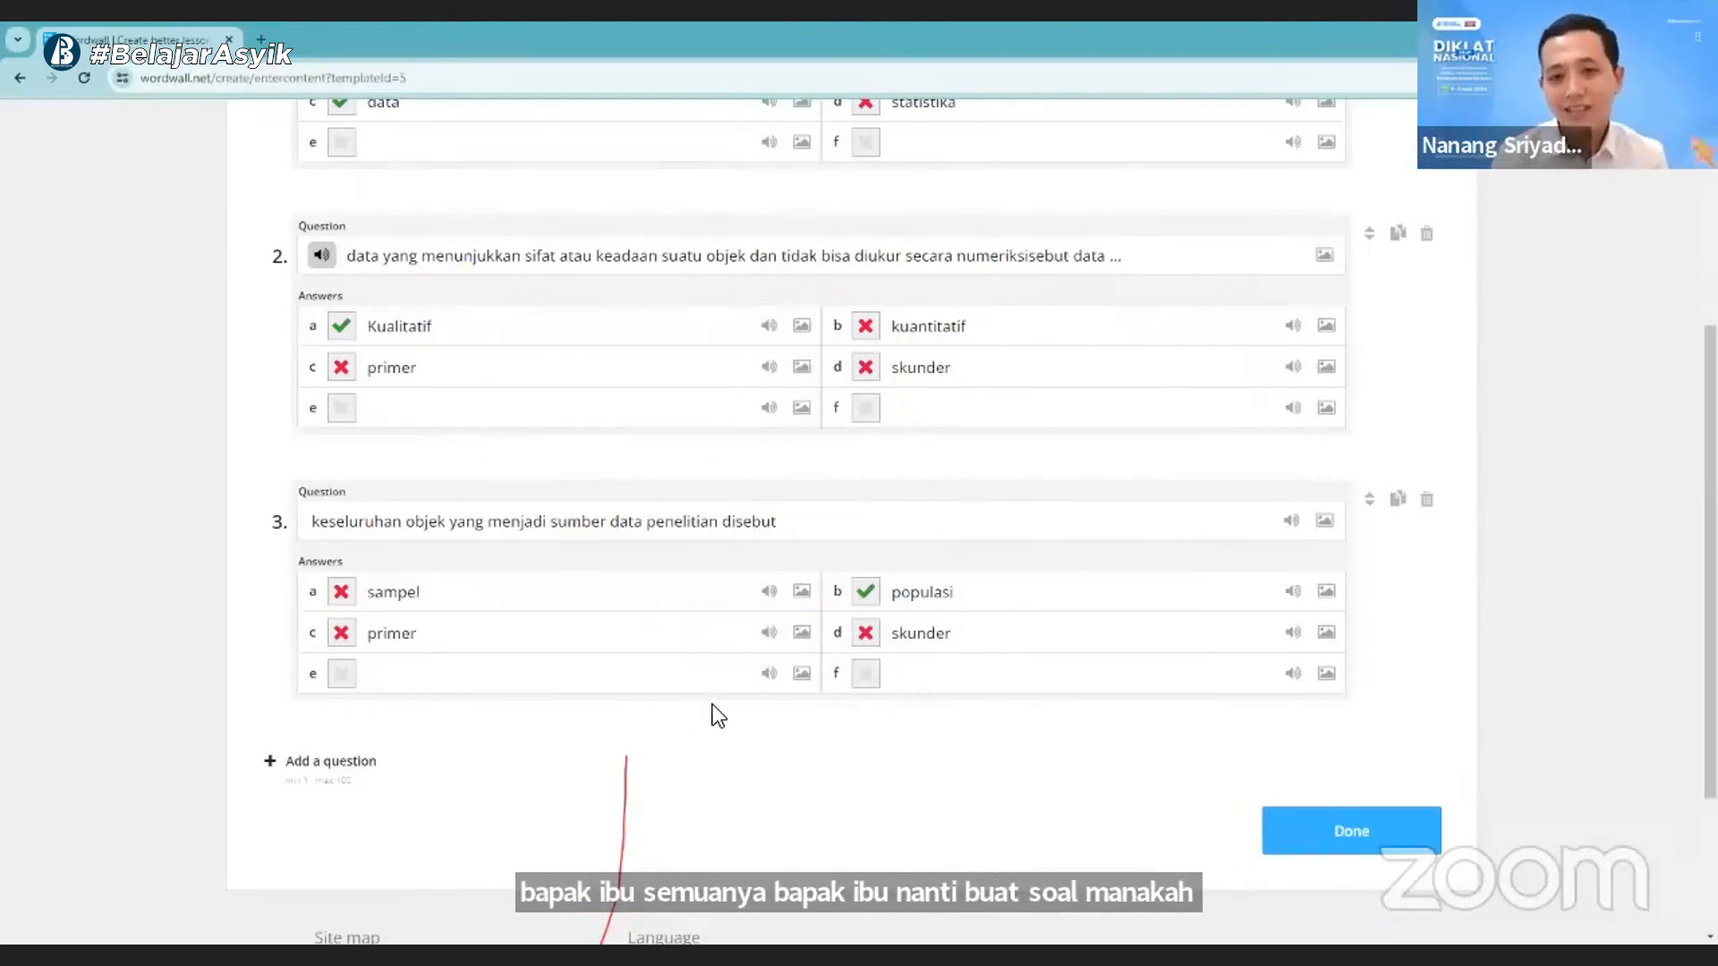
# - Add question 4 with the text "Gajah"
pyautogui.click(376, 762)
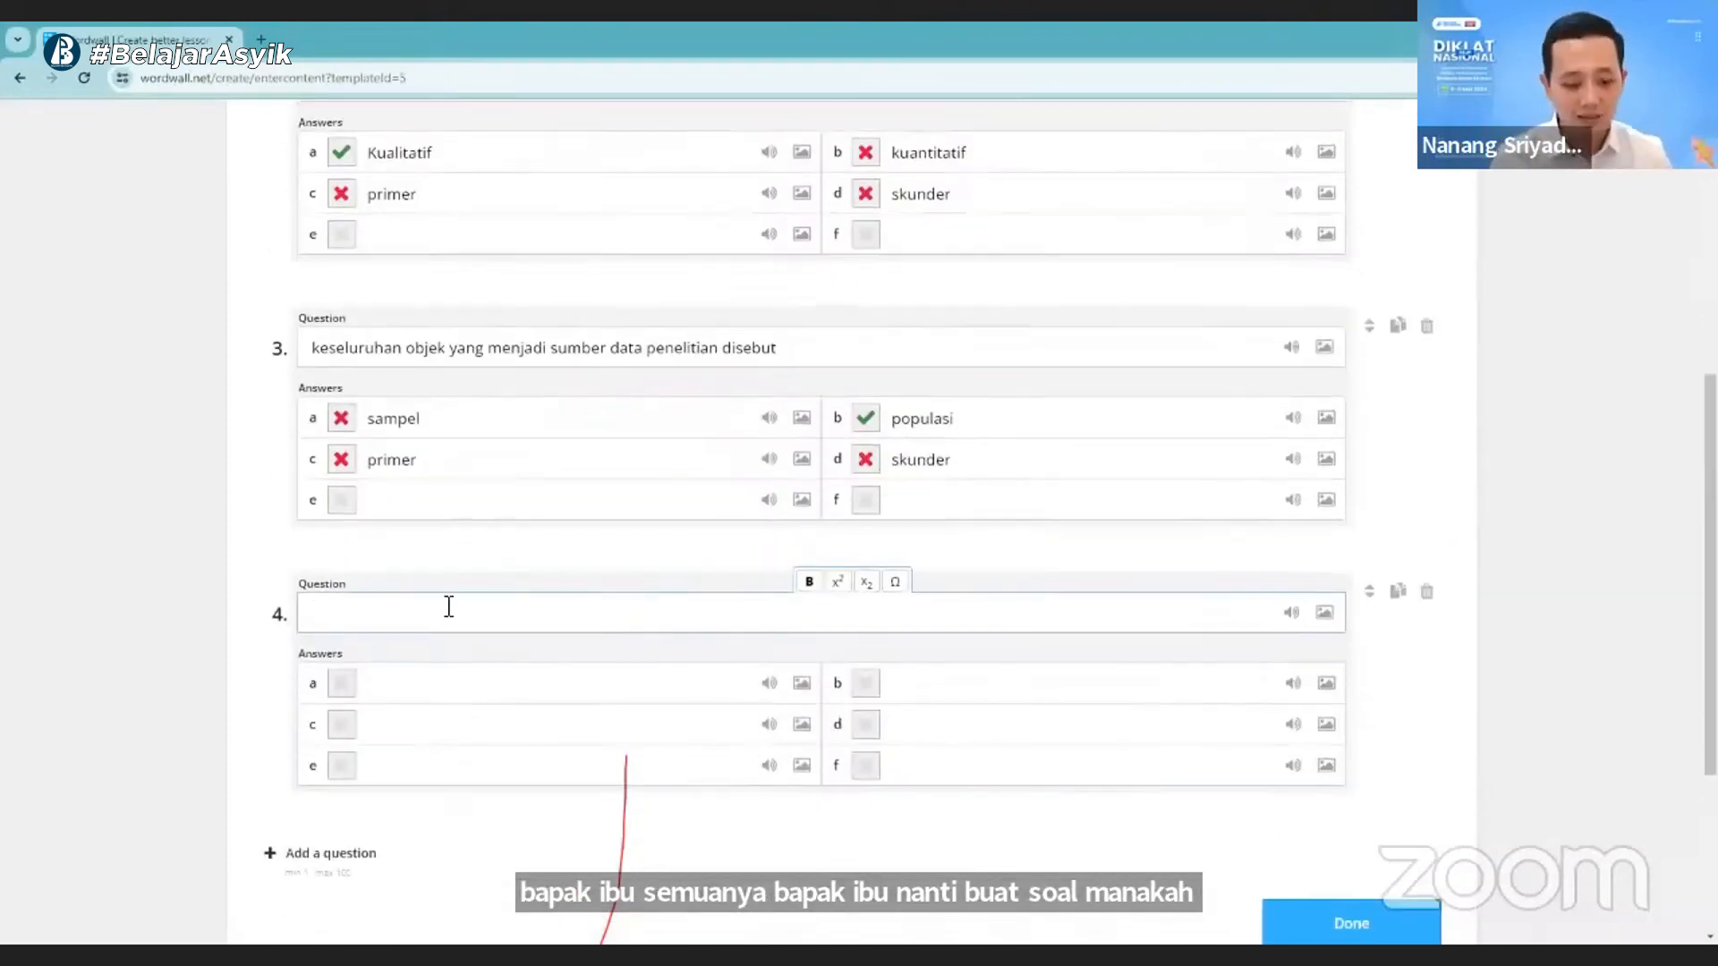
pyautogui.write('G')
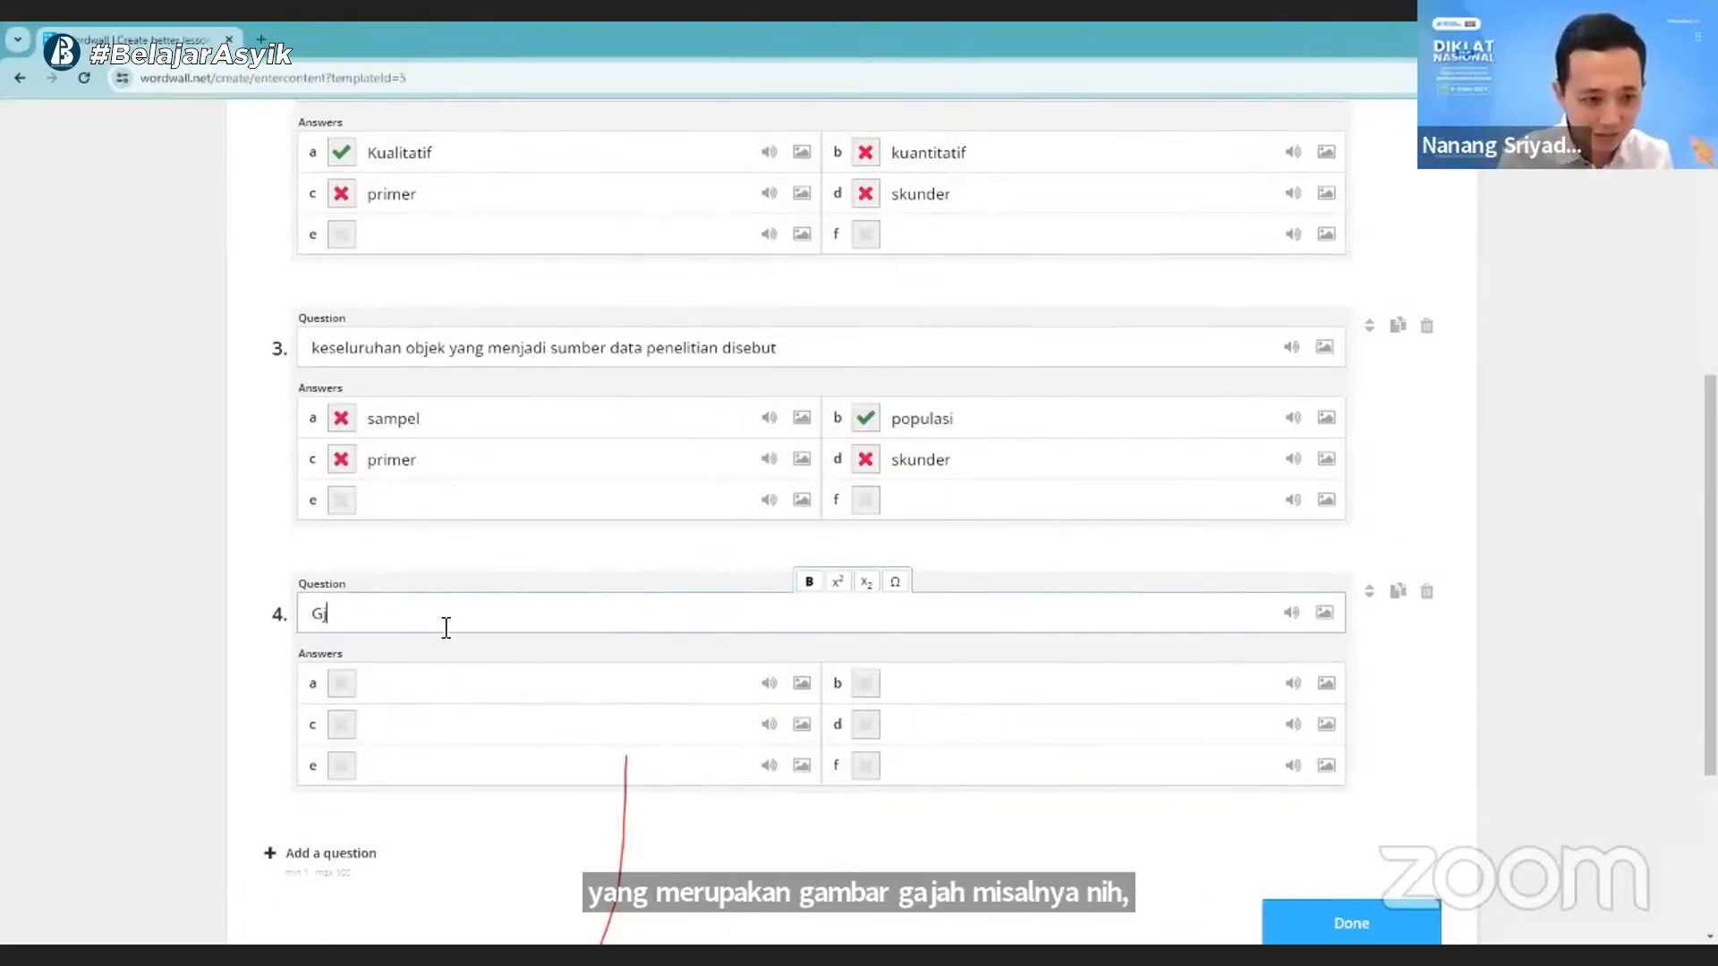
pyautogui.write('aj')
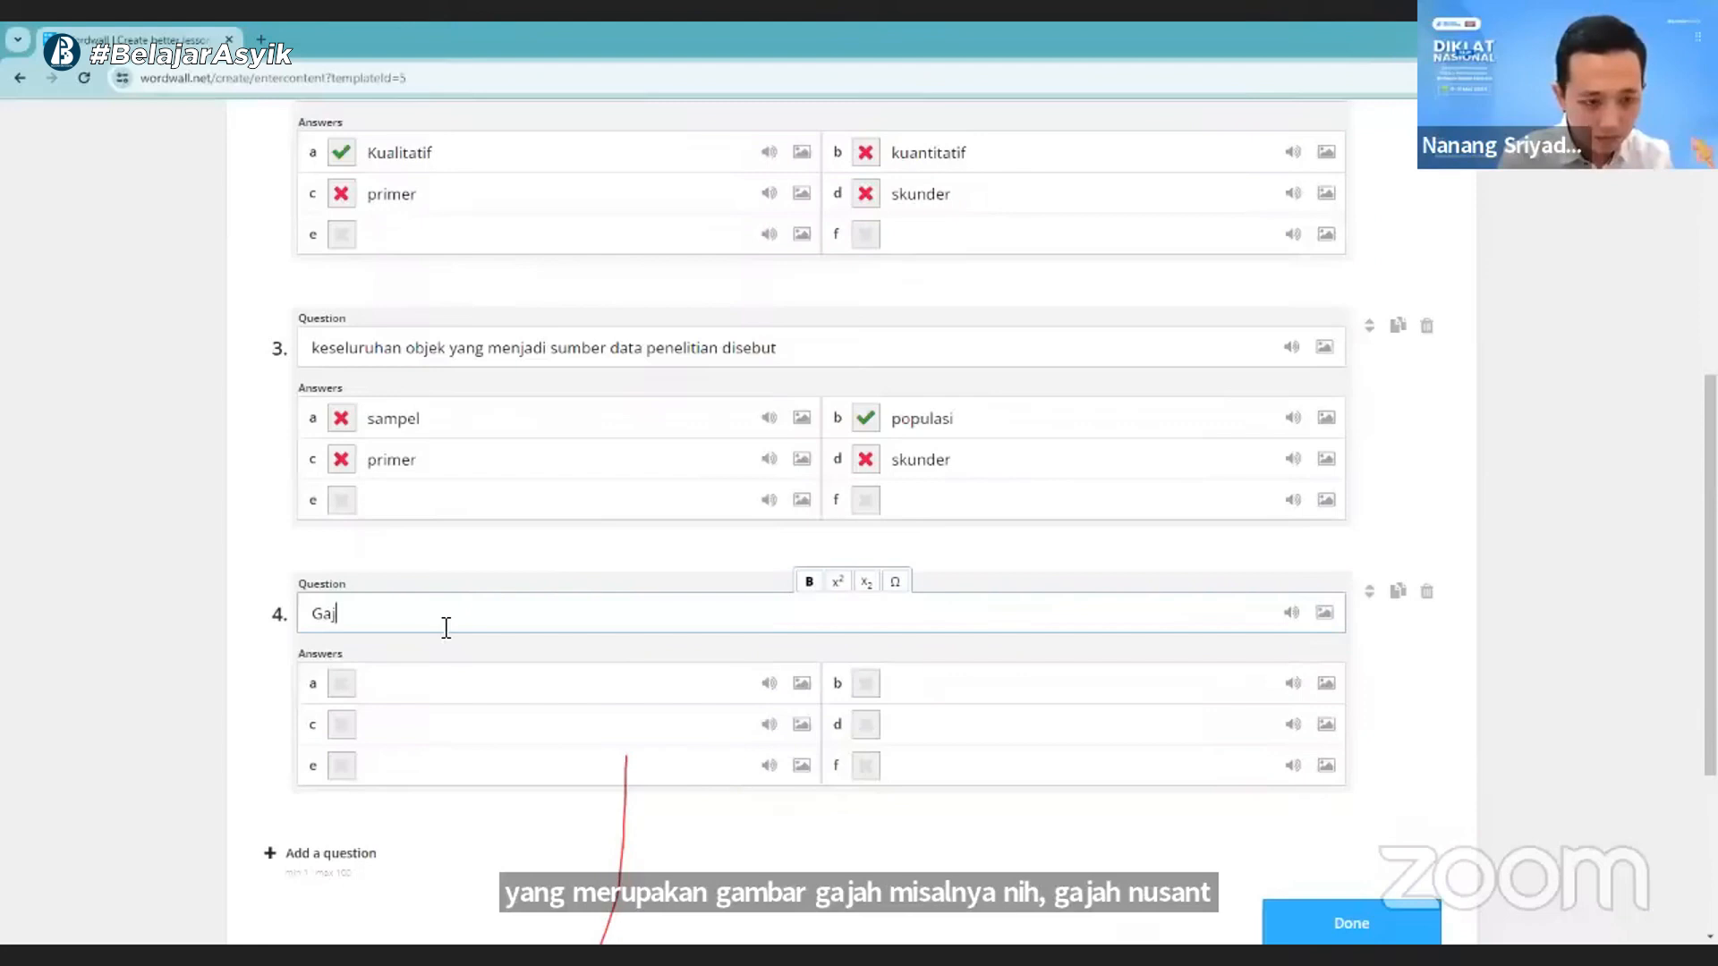
pyautogui.write('ah')
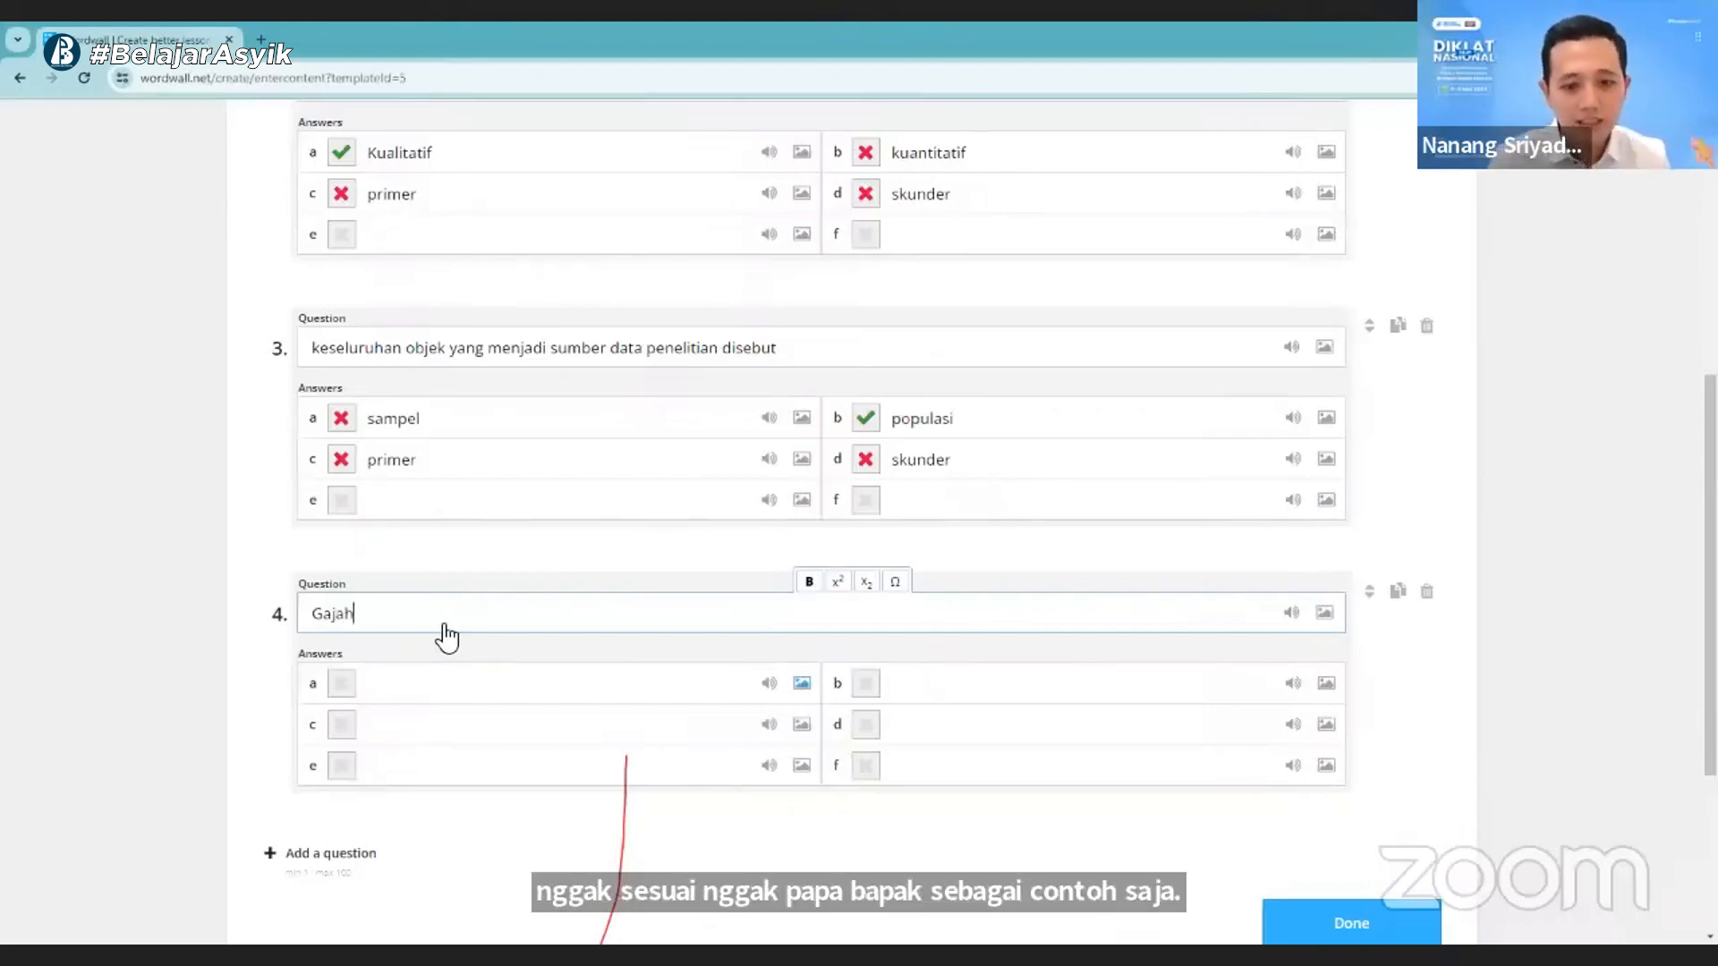
# - Search for medium images of "gajah" and add the picture of the front-facing elephant with spread ears as answer a of question 4
pyautogui.click(801, 684)
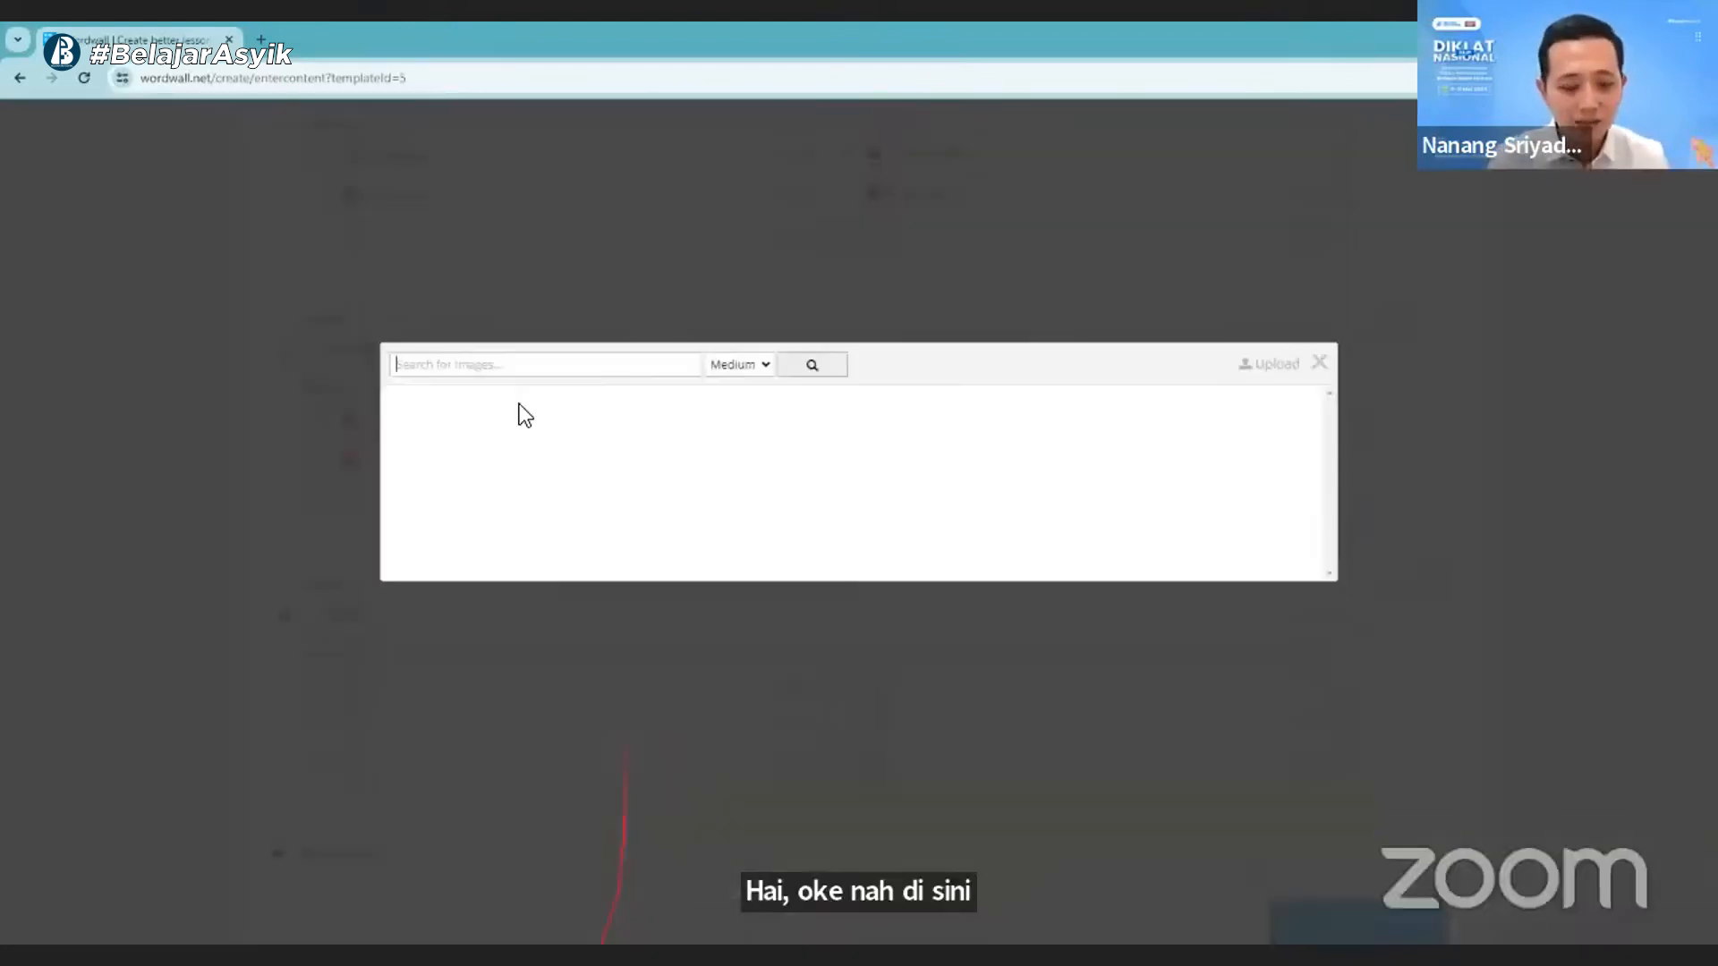
pyautogui.write('g')
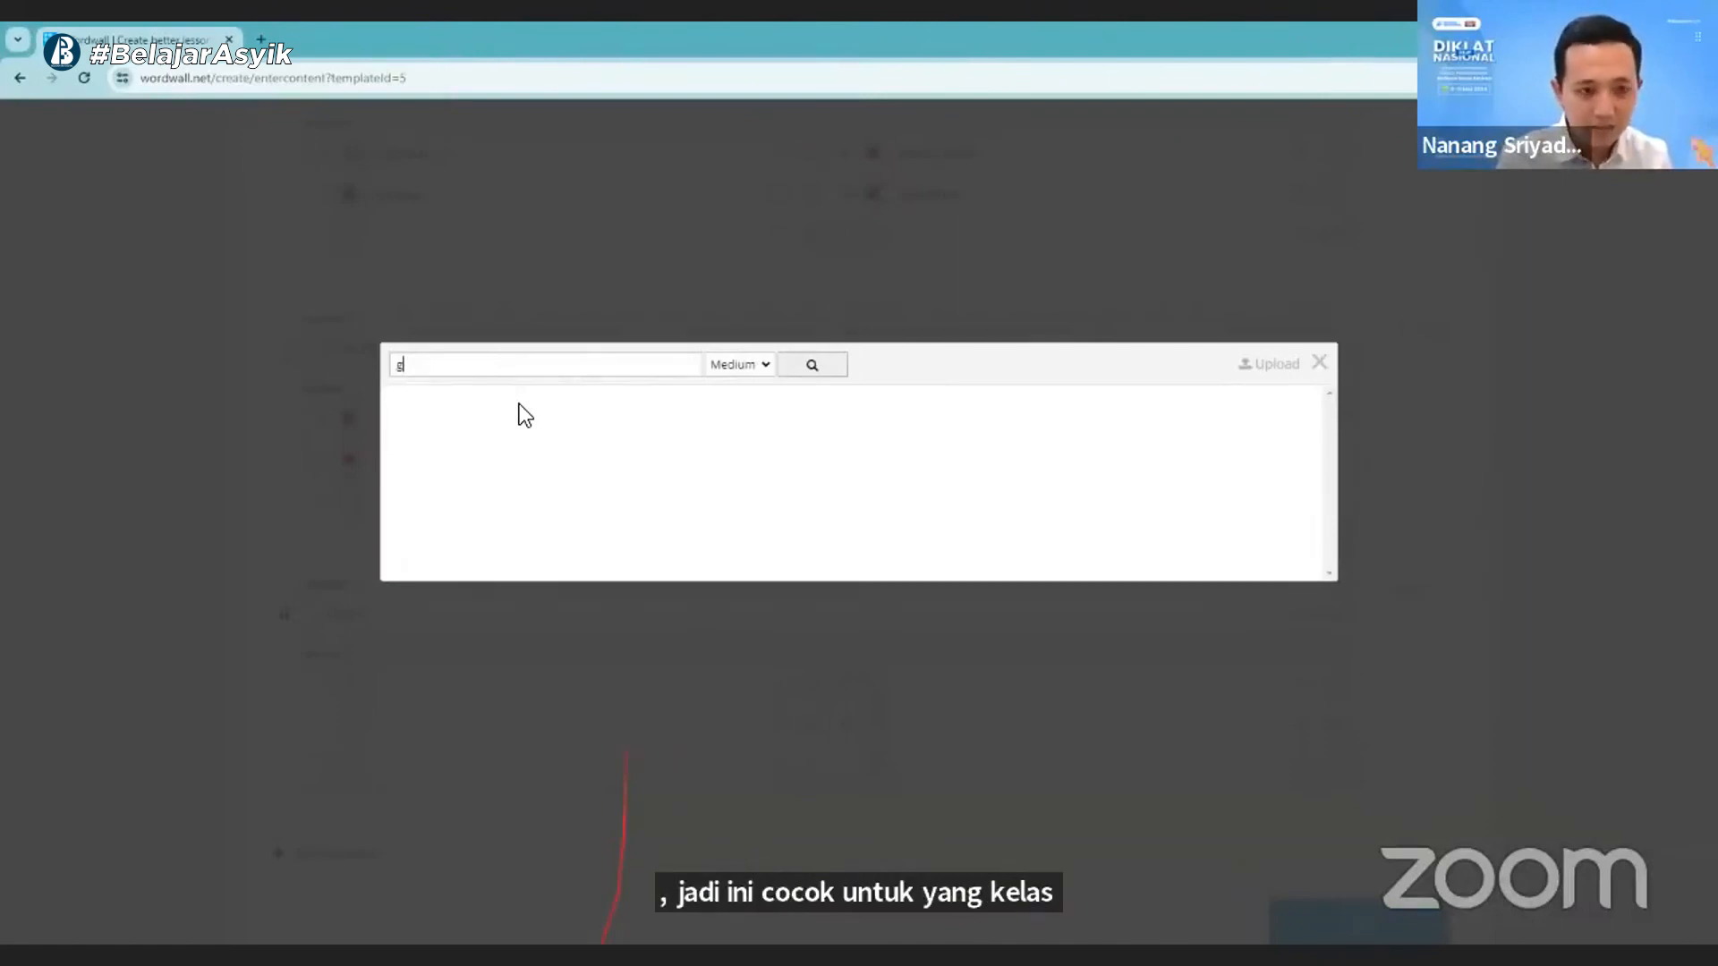
pyautogui.write('ajah')
pyautogui.click(812, 364)
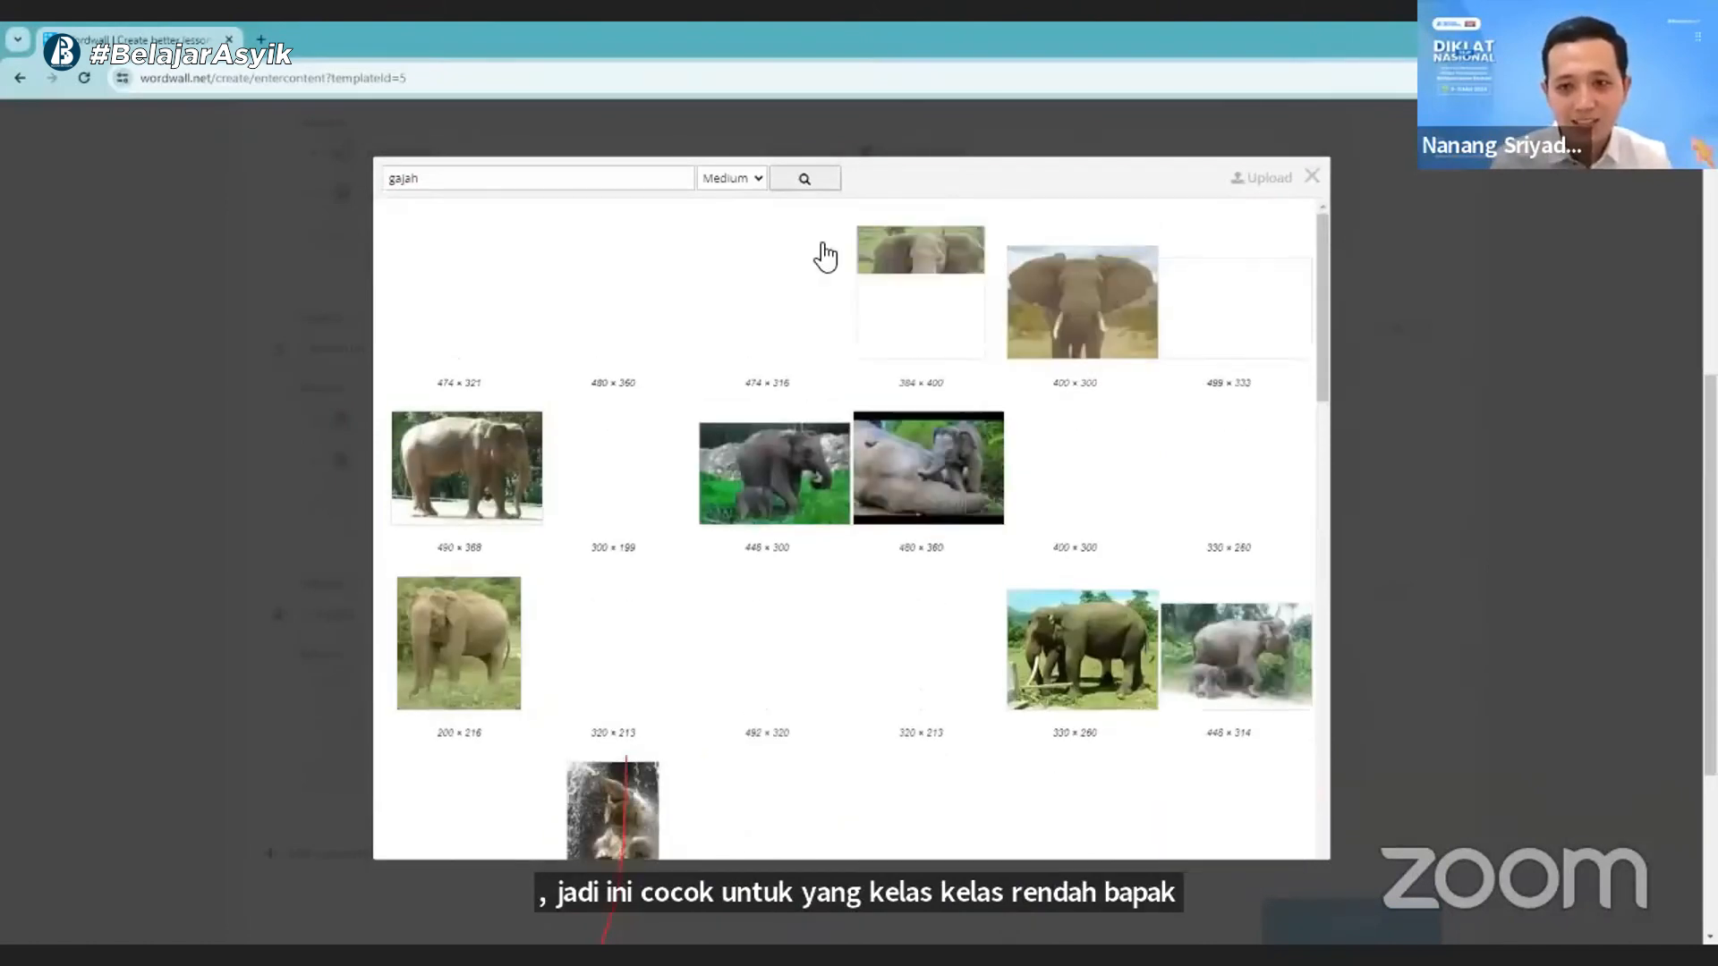
pyautogui.click(1078, 308)
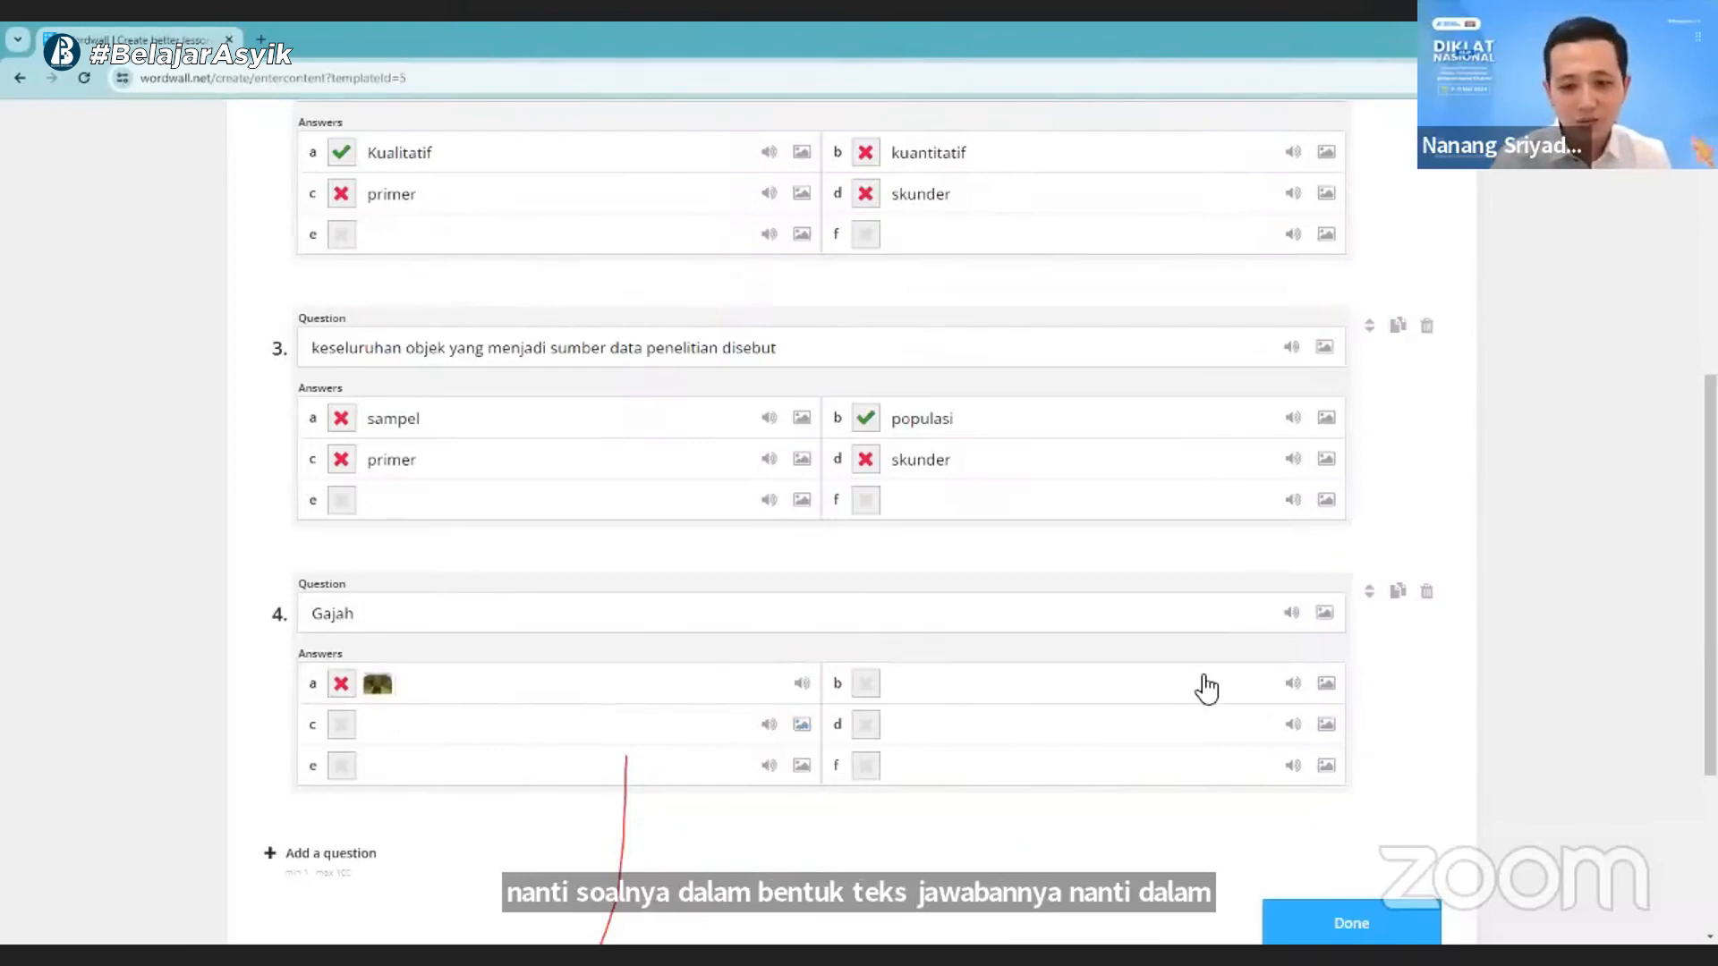
# - Add the "kucing" picture of a cat against blue drapery as answer b of question 4, and mark answer a as correct
pyautogui.click(1324, 687)
pyautogui.click(448, 365)
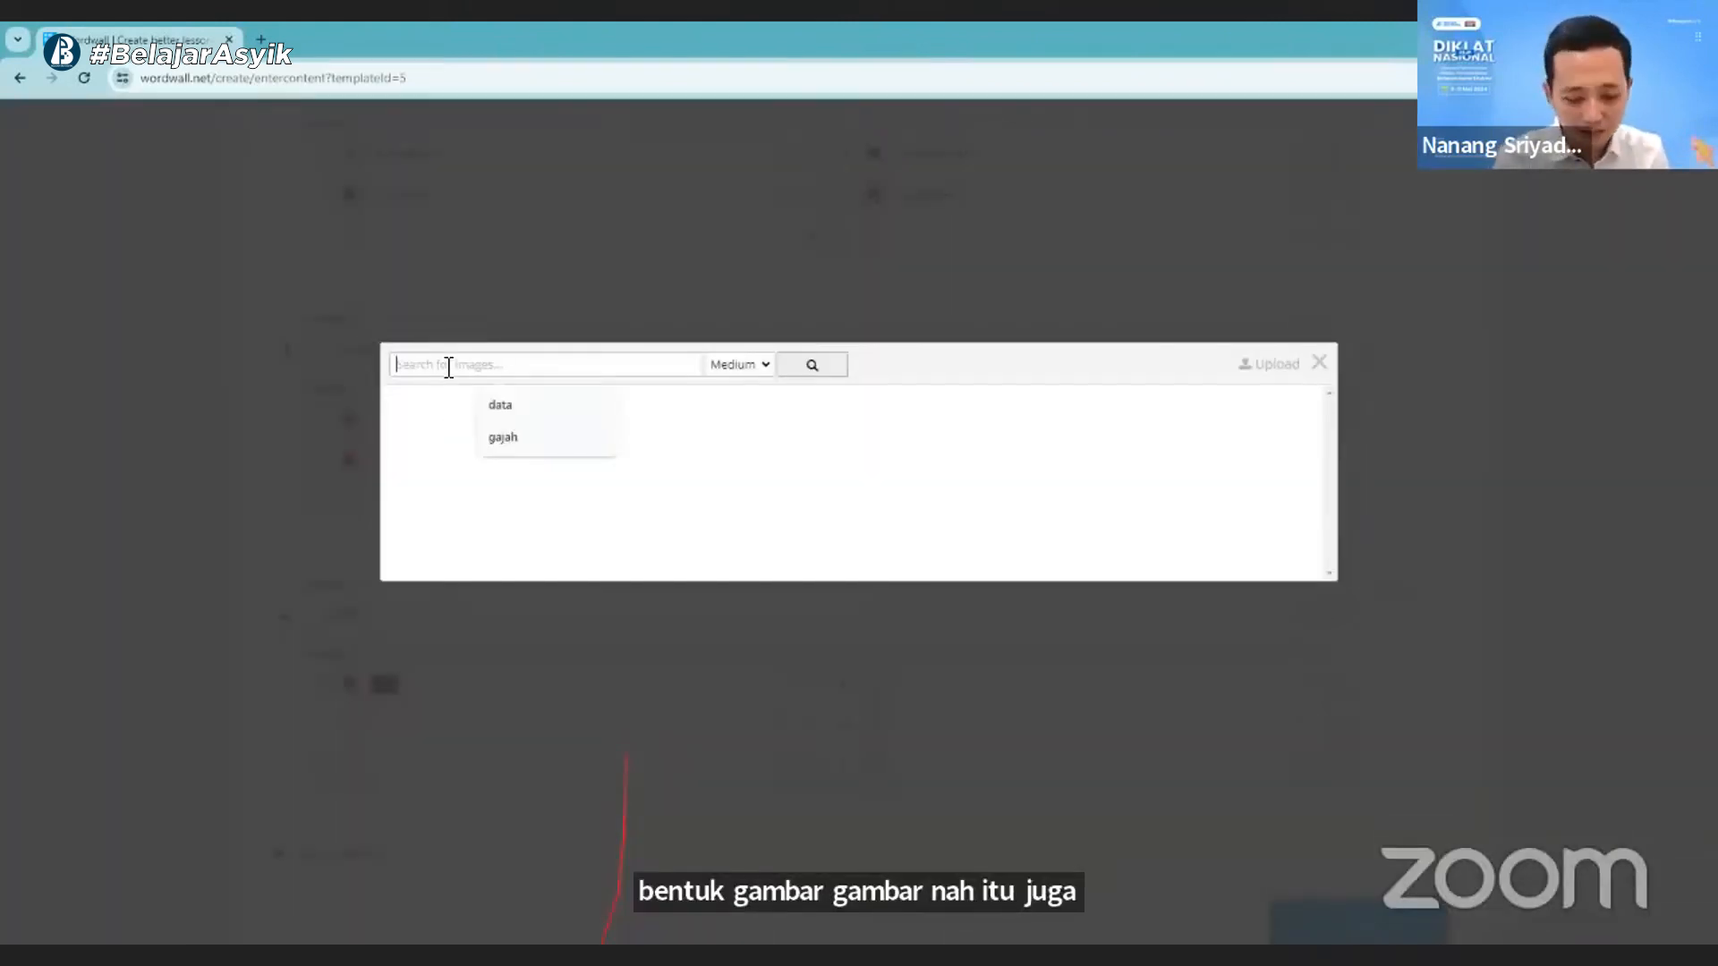
pyautogui.write('k')
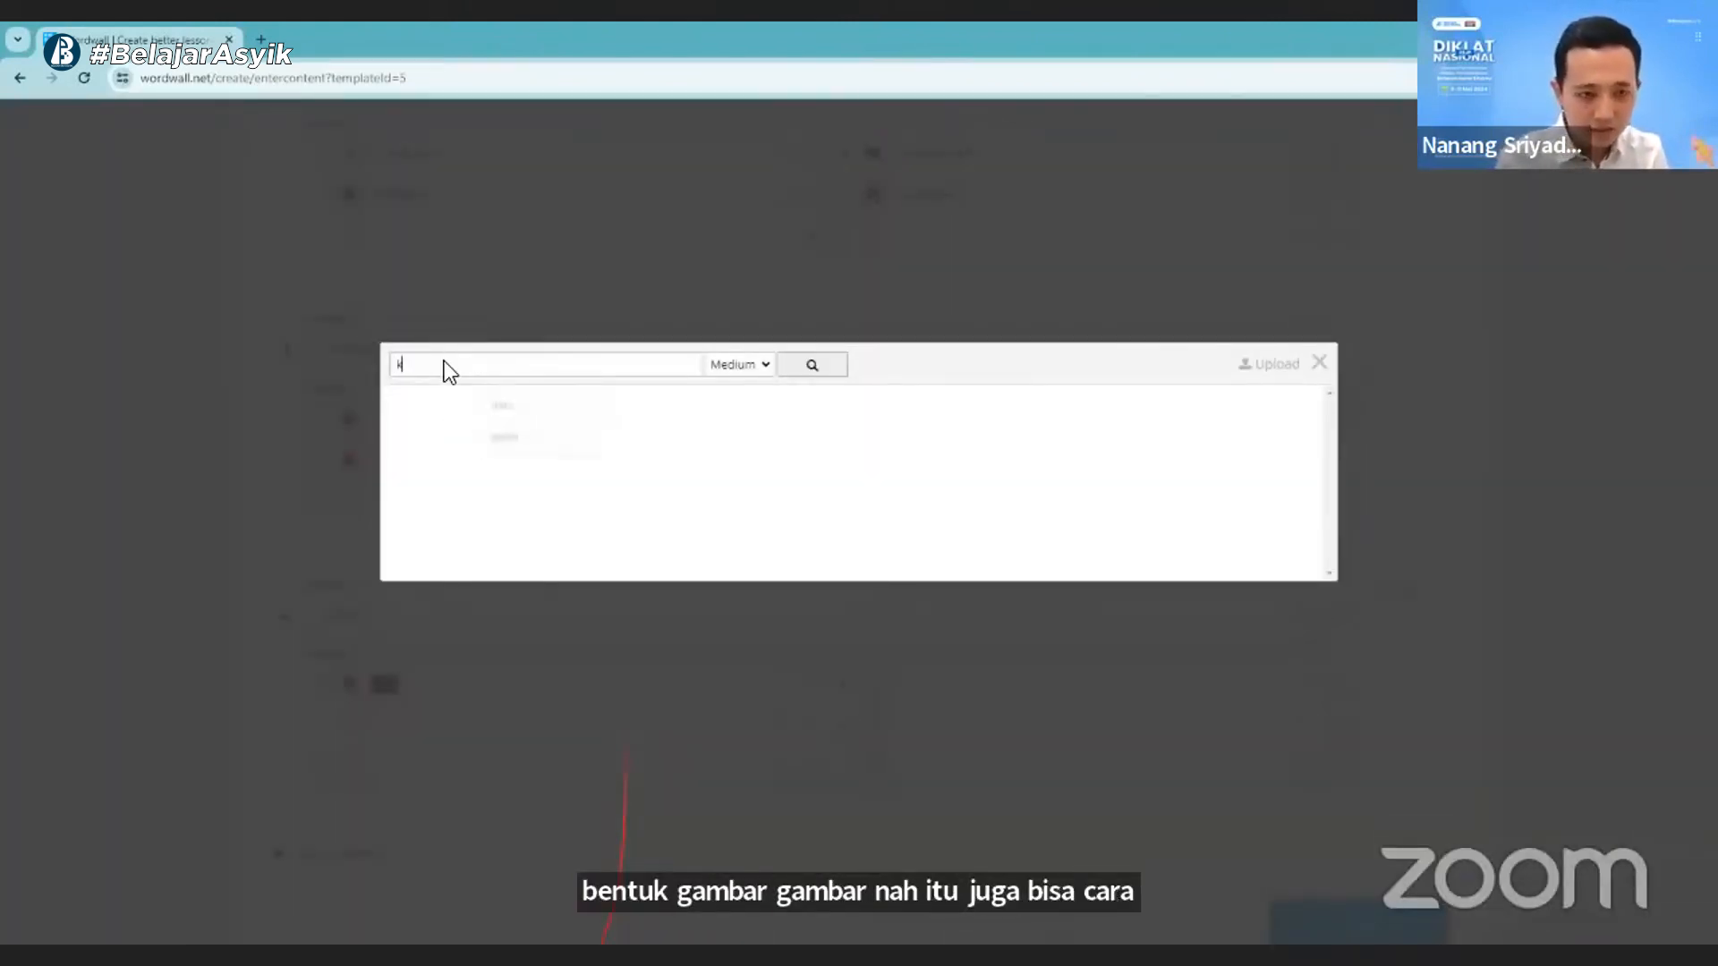
pyautogui.write('ucing')
pyautogui.click(796, 369)
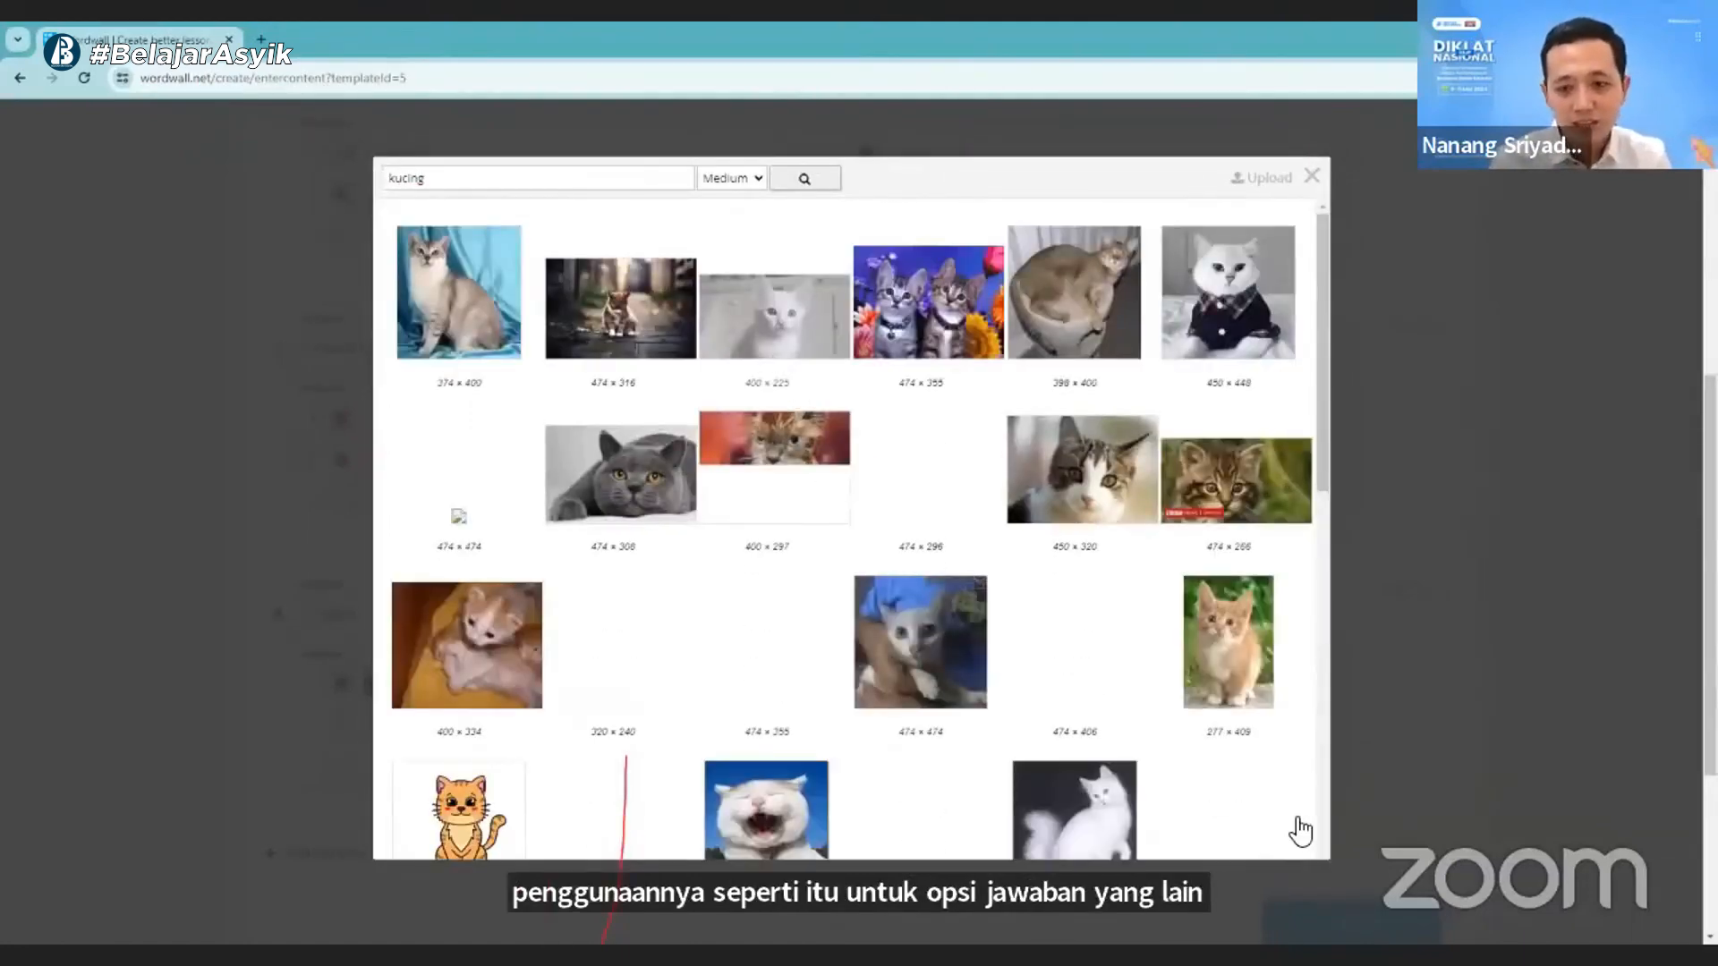
pyautogui.click(1453, 818)
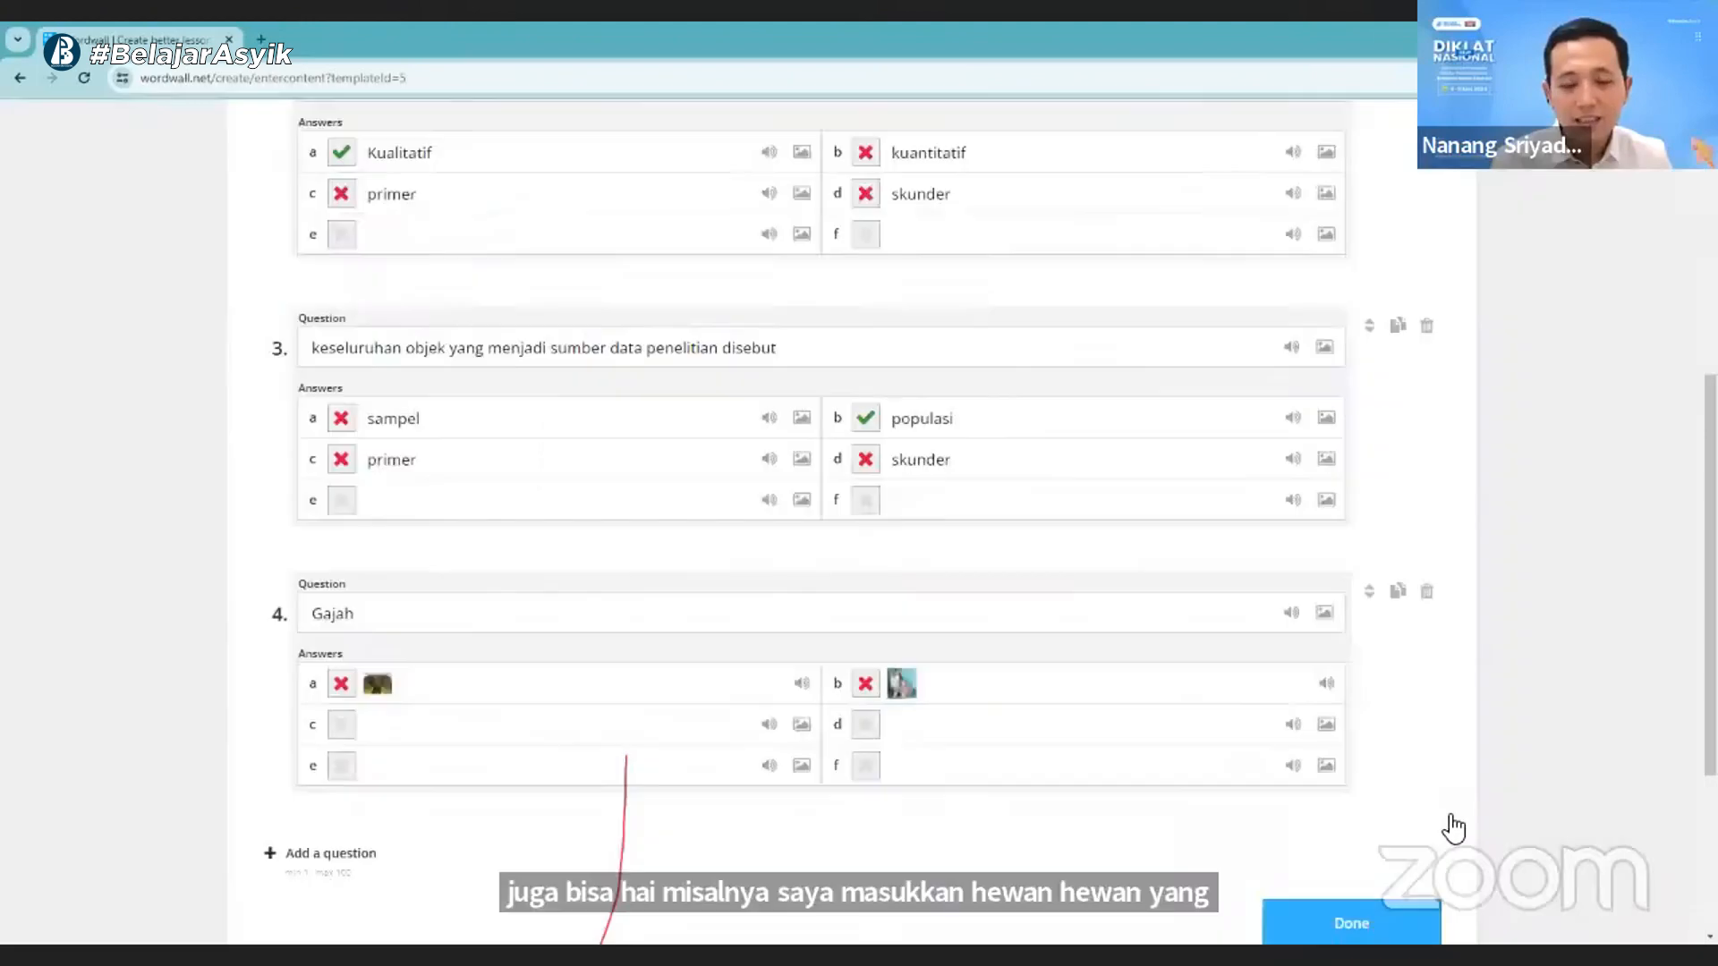
pyautogui.click(340, 685)
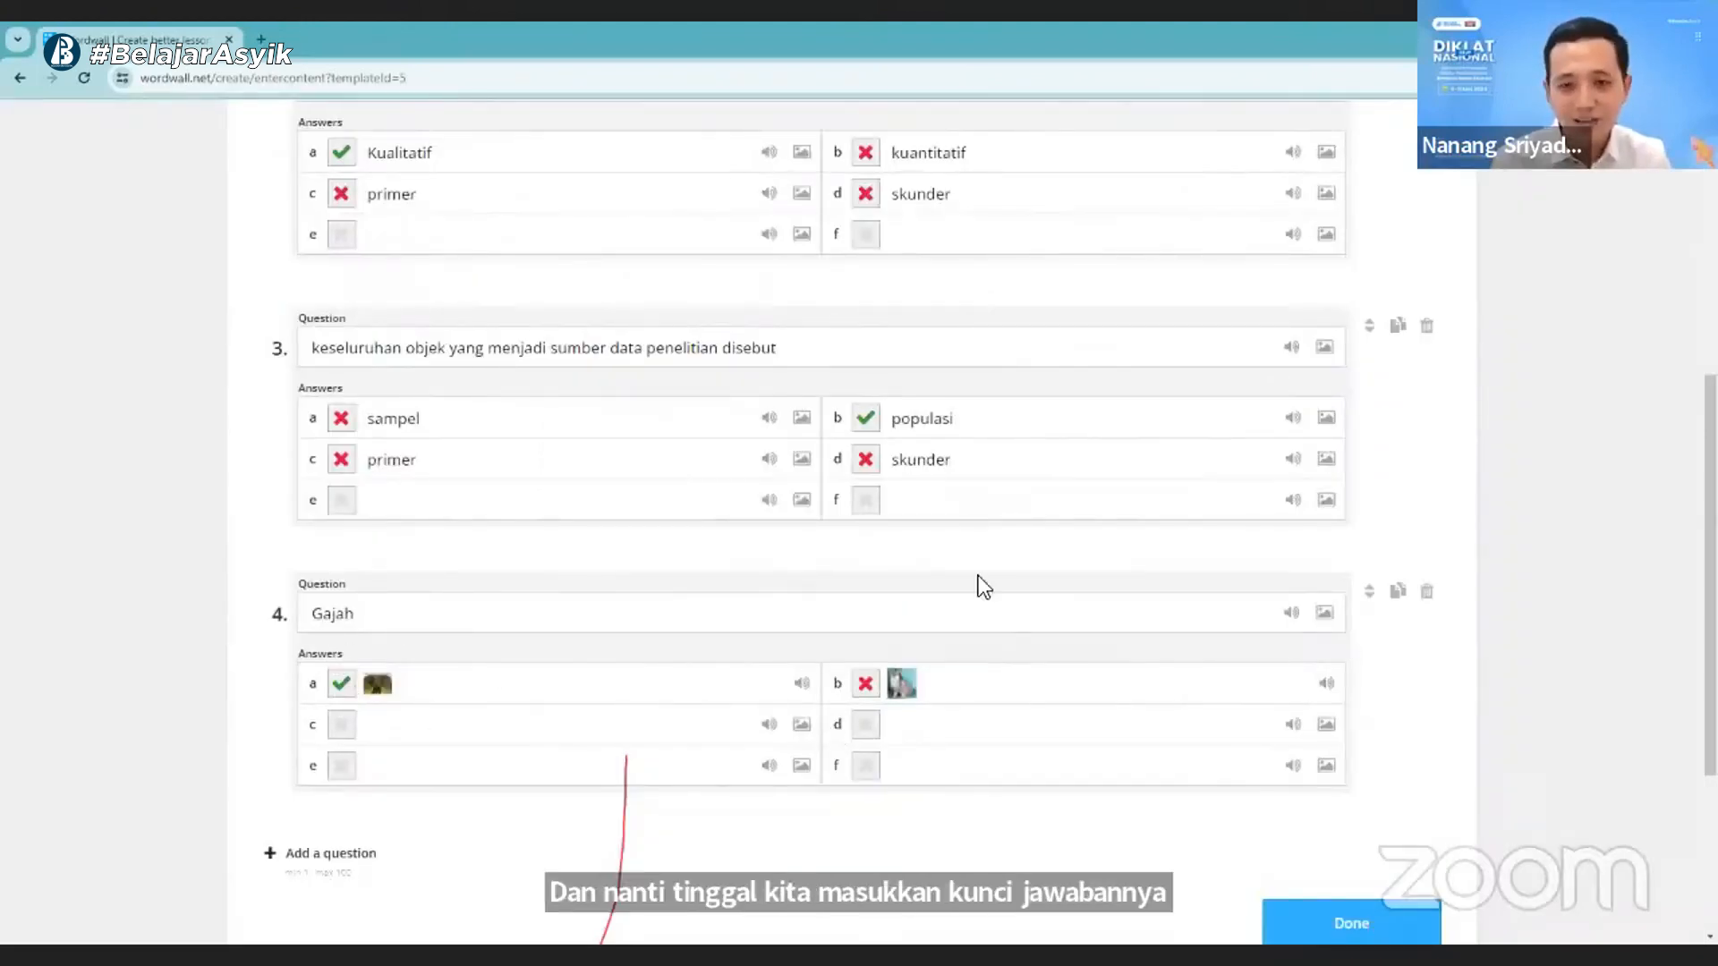
# - Delete question 4 about "Gajah" from the quiz
pyautogui.scroll(4, 975, 581)
pyautogui.scroll(-3, 859, 694)
pyautogui.scroll(3, 829, 476)
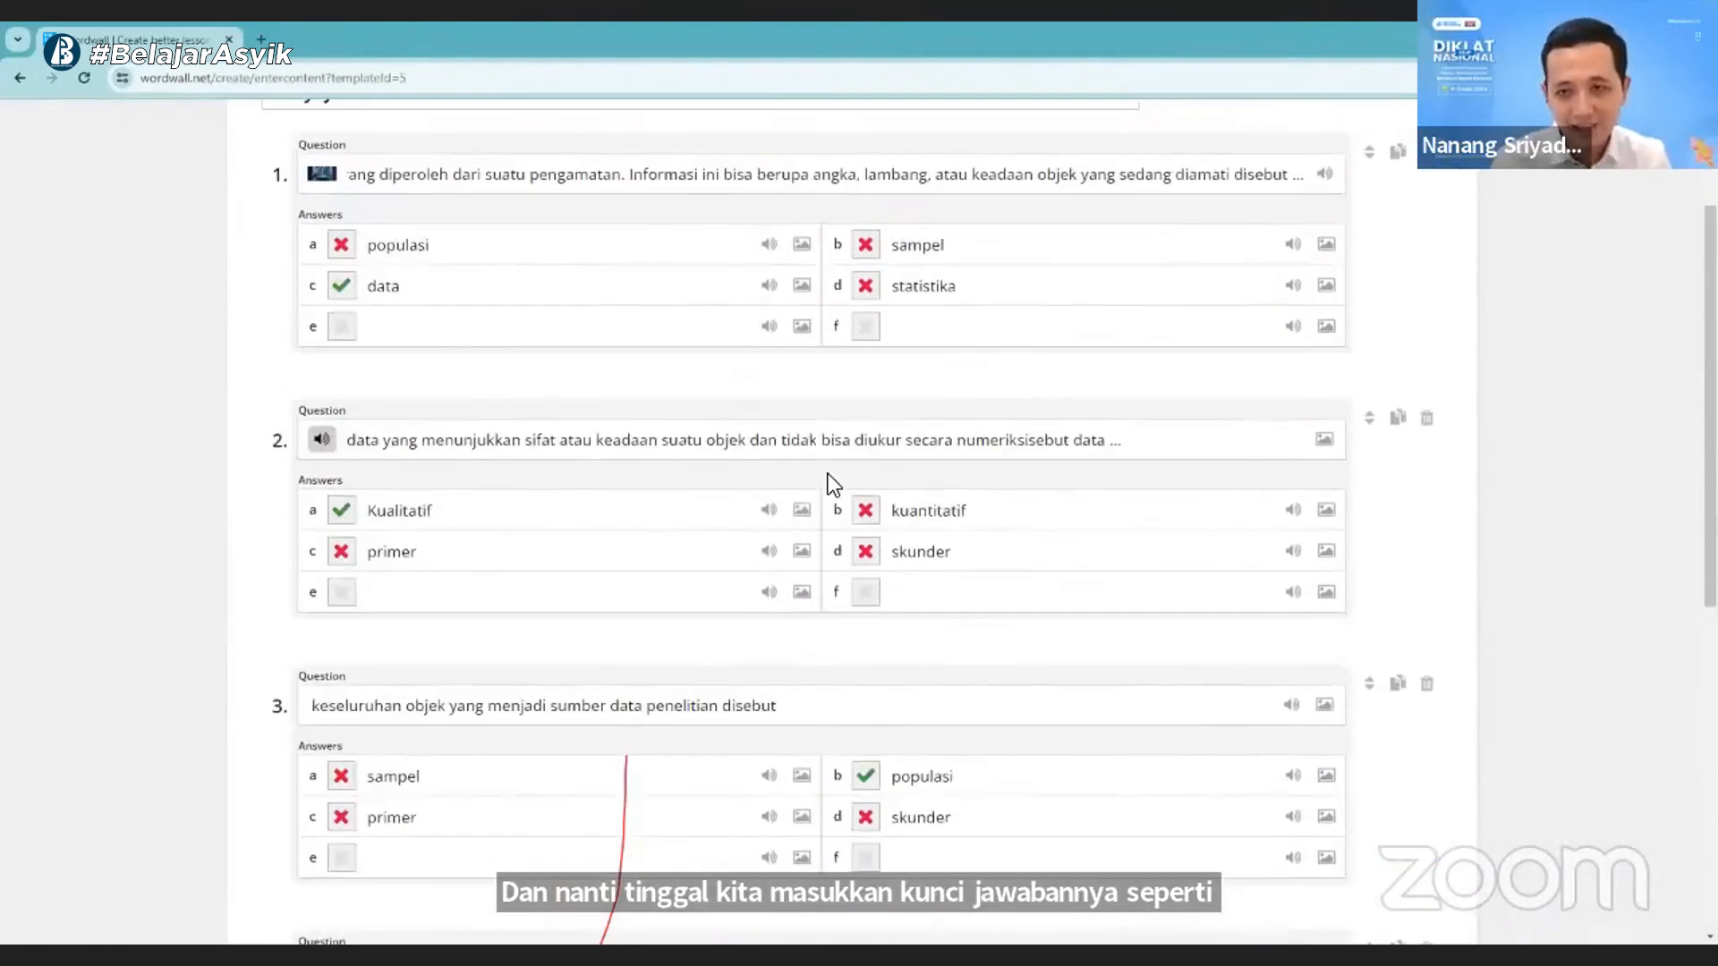
pyautogui.scroll(-5, 828, 474)
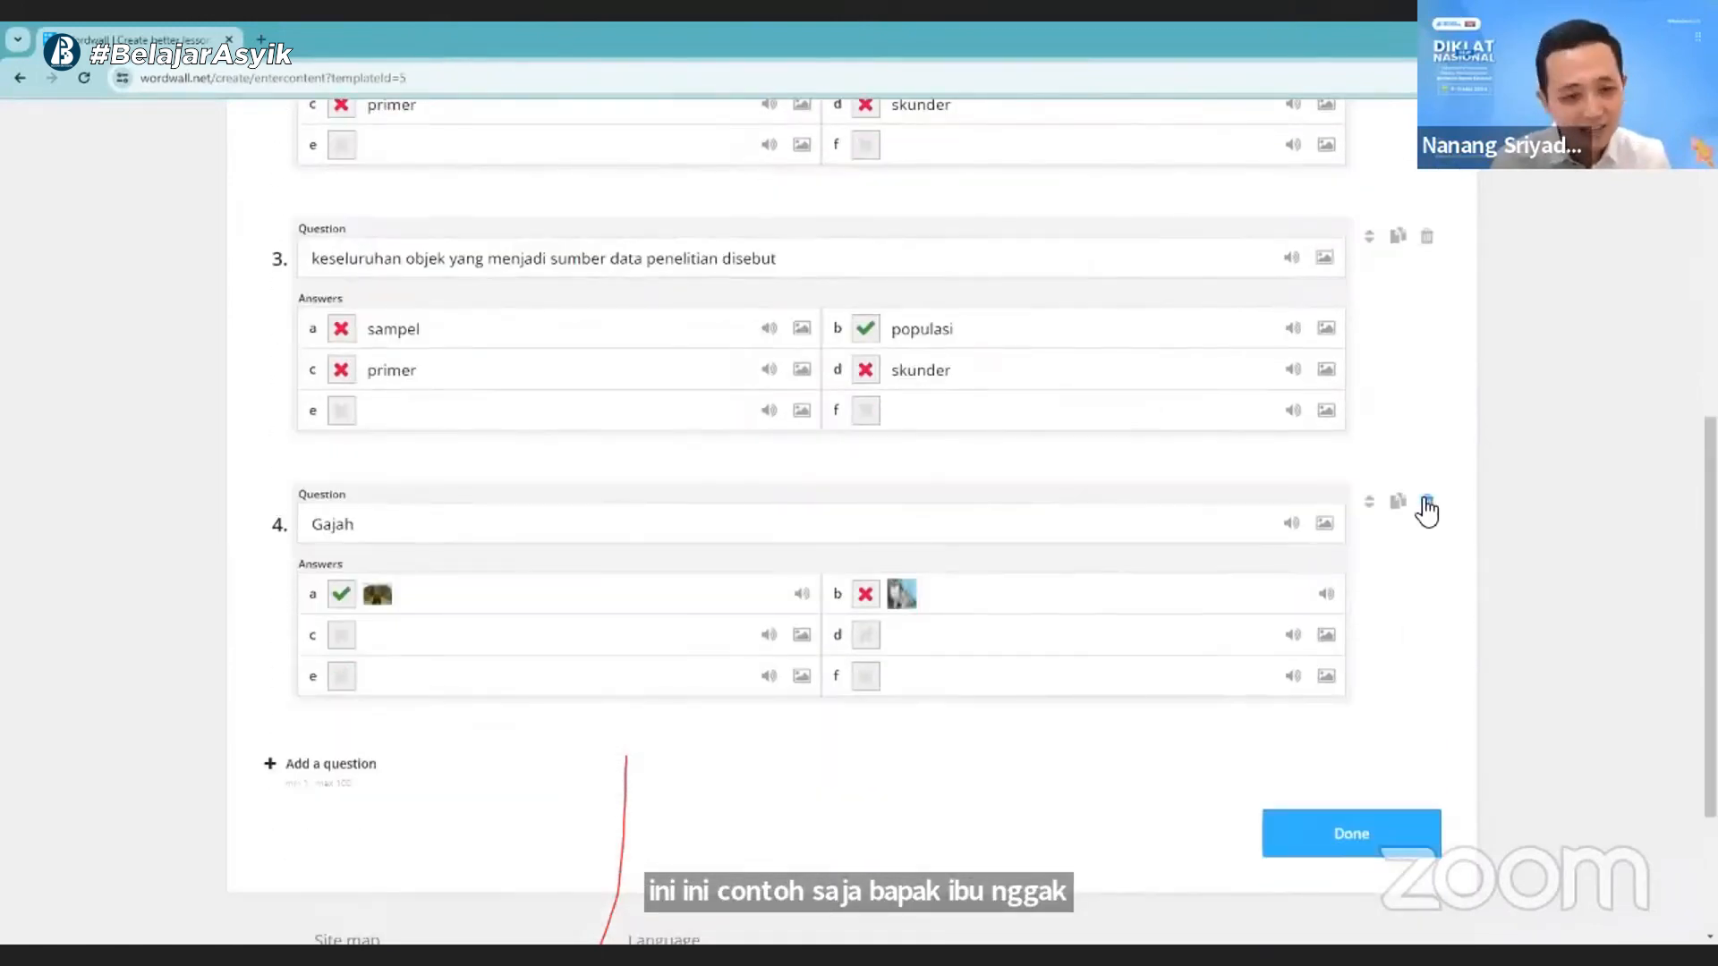
pyautogui.click(1426, 507)
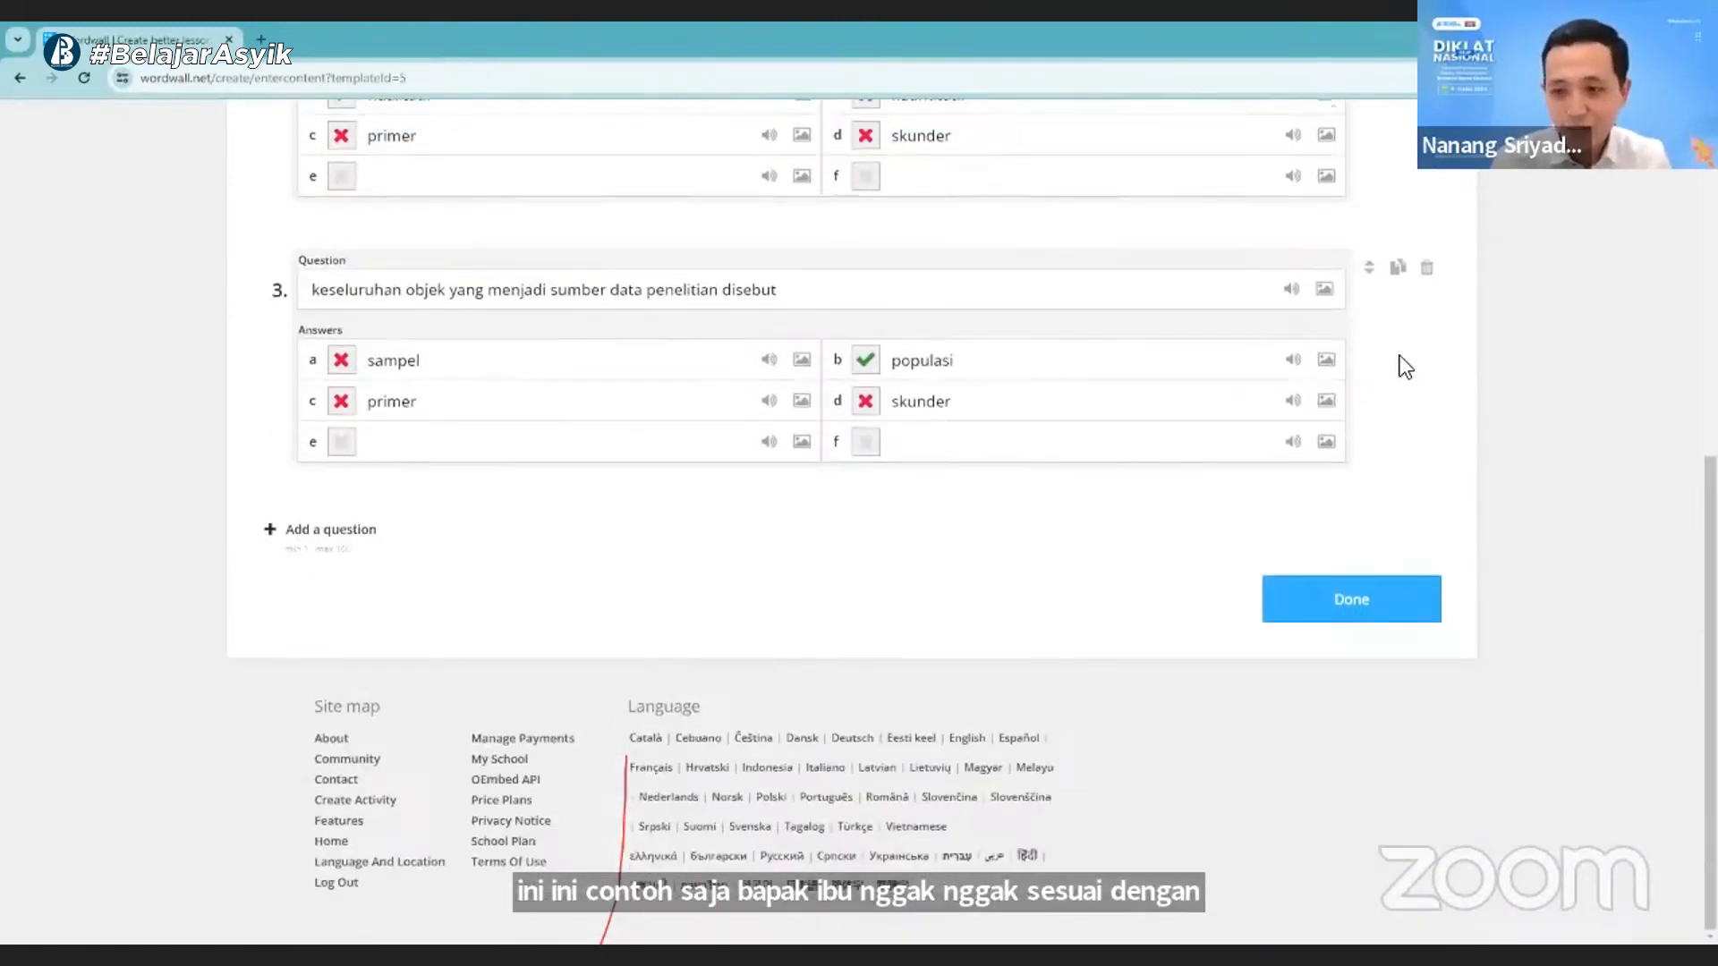
pyautogui.scroll(2, 1398, 479)
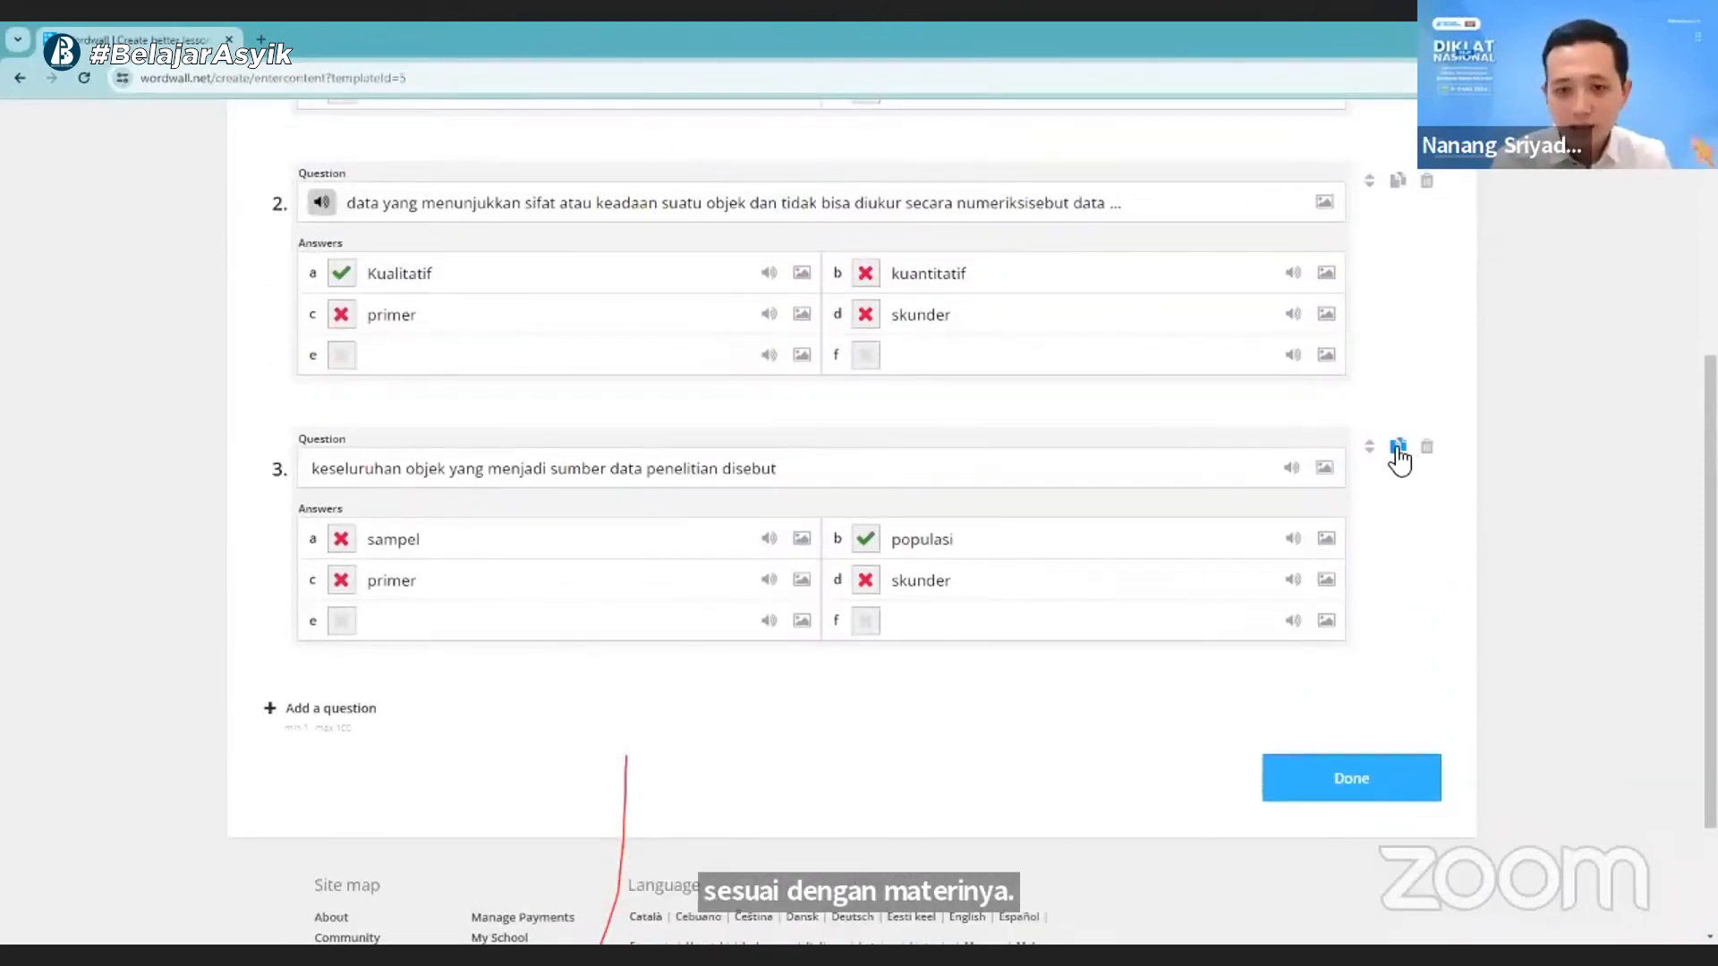
# - Duplicate question 2, the one about data that cannot be measured numerically
pyautogui.scroll(3, 1398, 459)
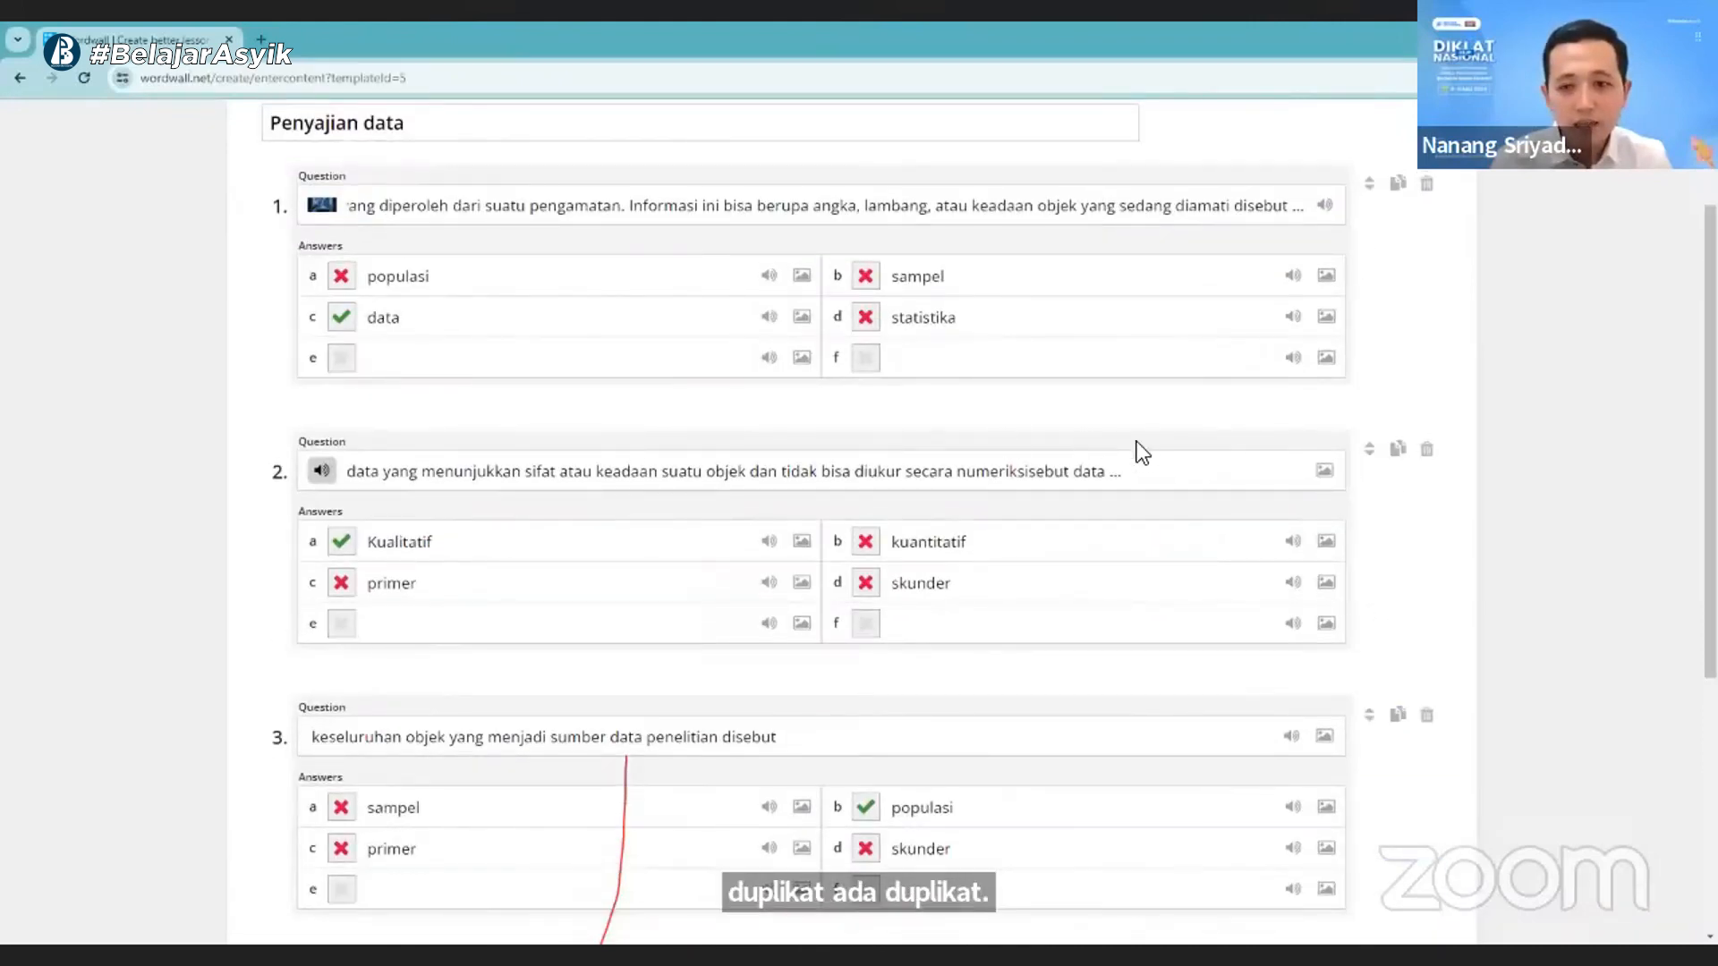
pyautogui.click(1398, 450)
pyautogui.scroll(-3, 702, 640)
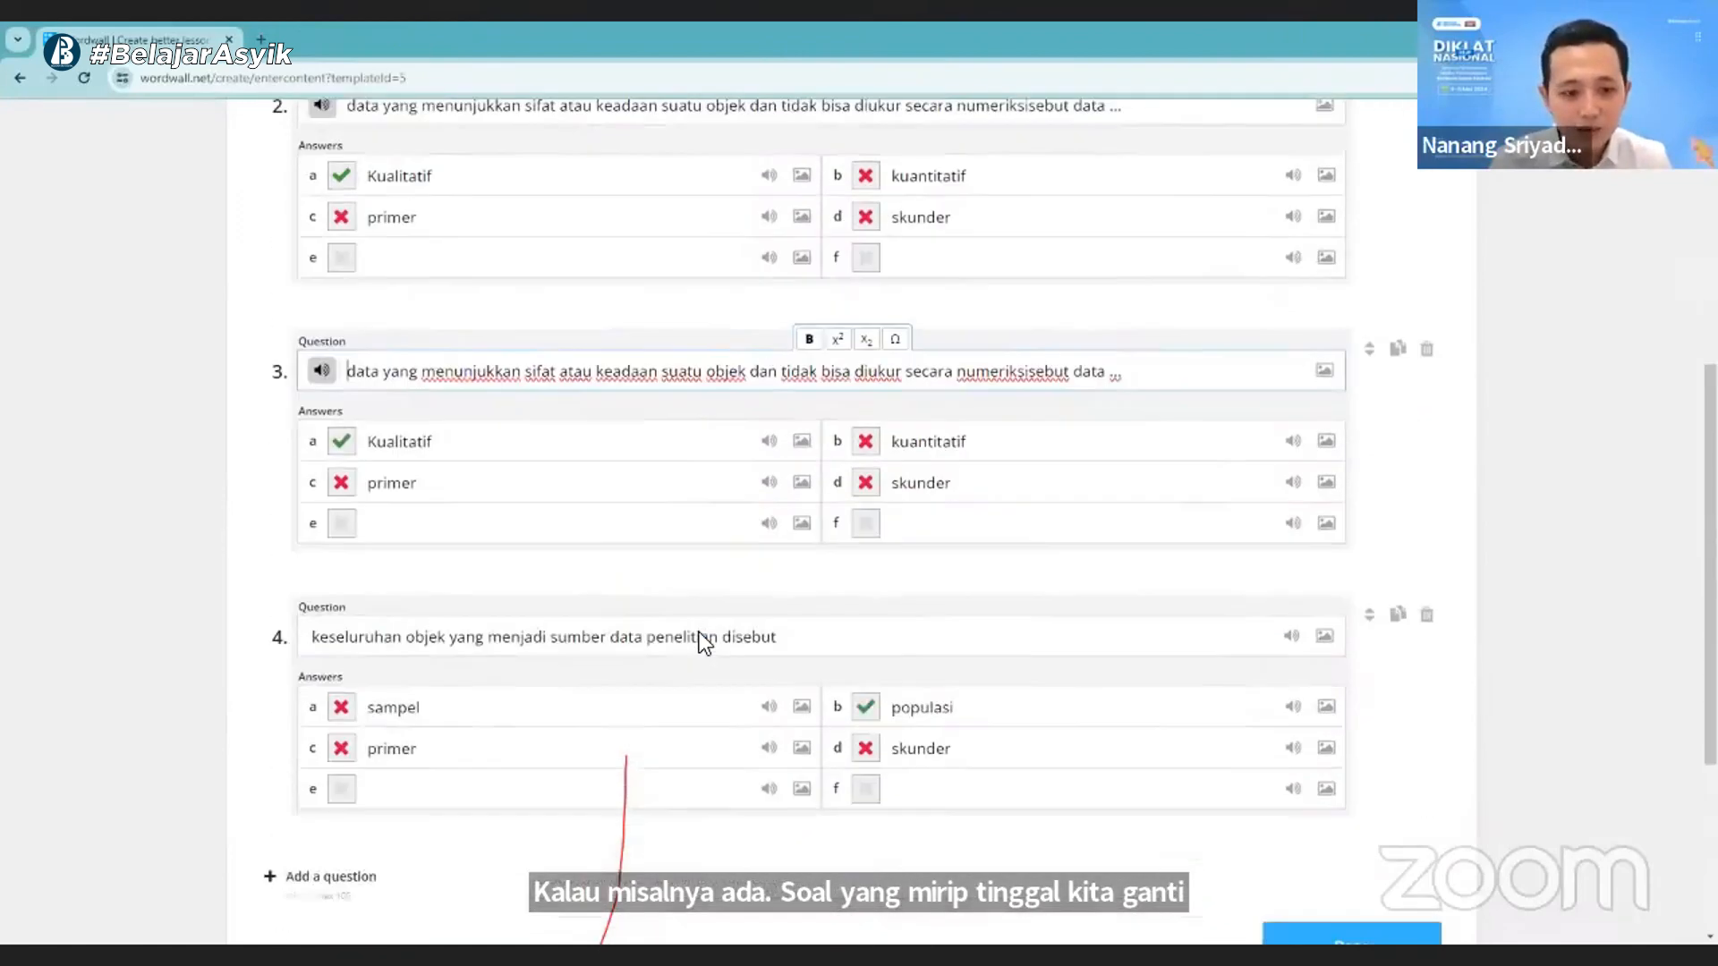
pyautogui.scroll(3, 577, 666)
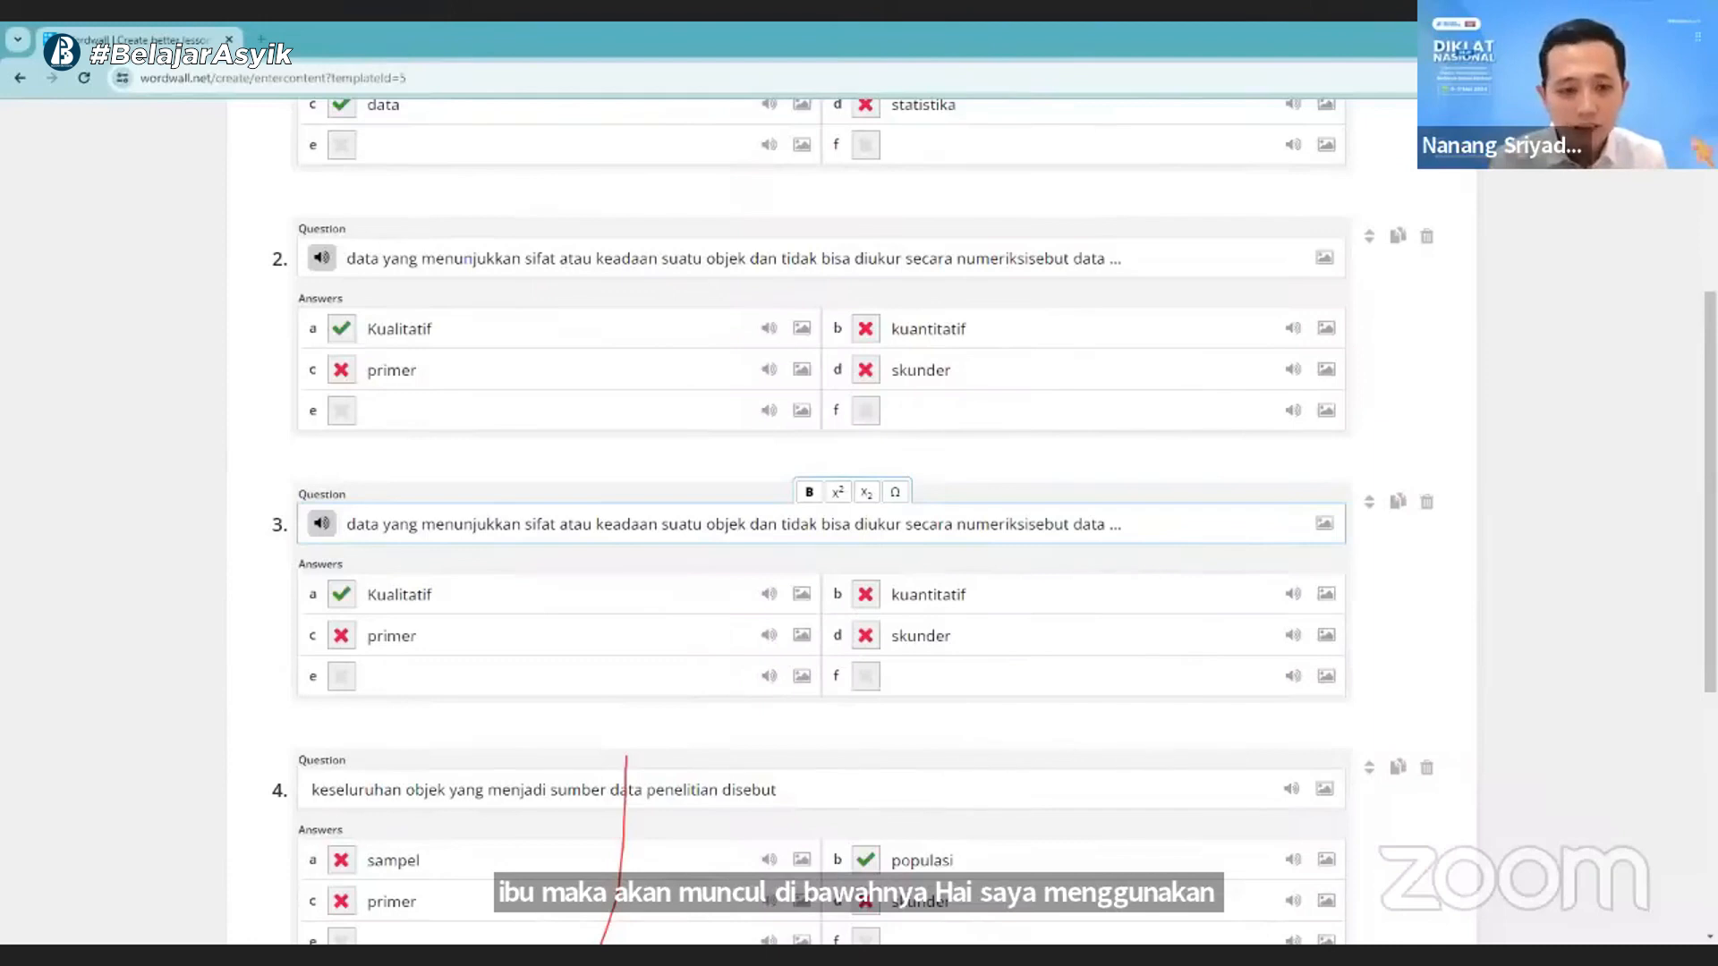
# - Replace question 3's text with "merupakan data yang menunjukkan ukuran suatu objek, disajikan dalam bentuk angka, dan nilainya dapat berubah-ubah" and make "kuantitatif" its only correct answer
pyautogui.hotkey('ctrl', 'a')
pyautogui.write('merupakan data yang menunjukkan ukuran suatu objek, disajikan dalam bentuk angka, dan nilainya dapat berubah-ubah')
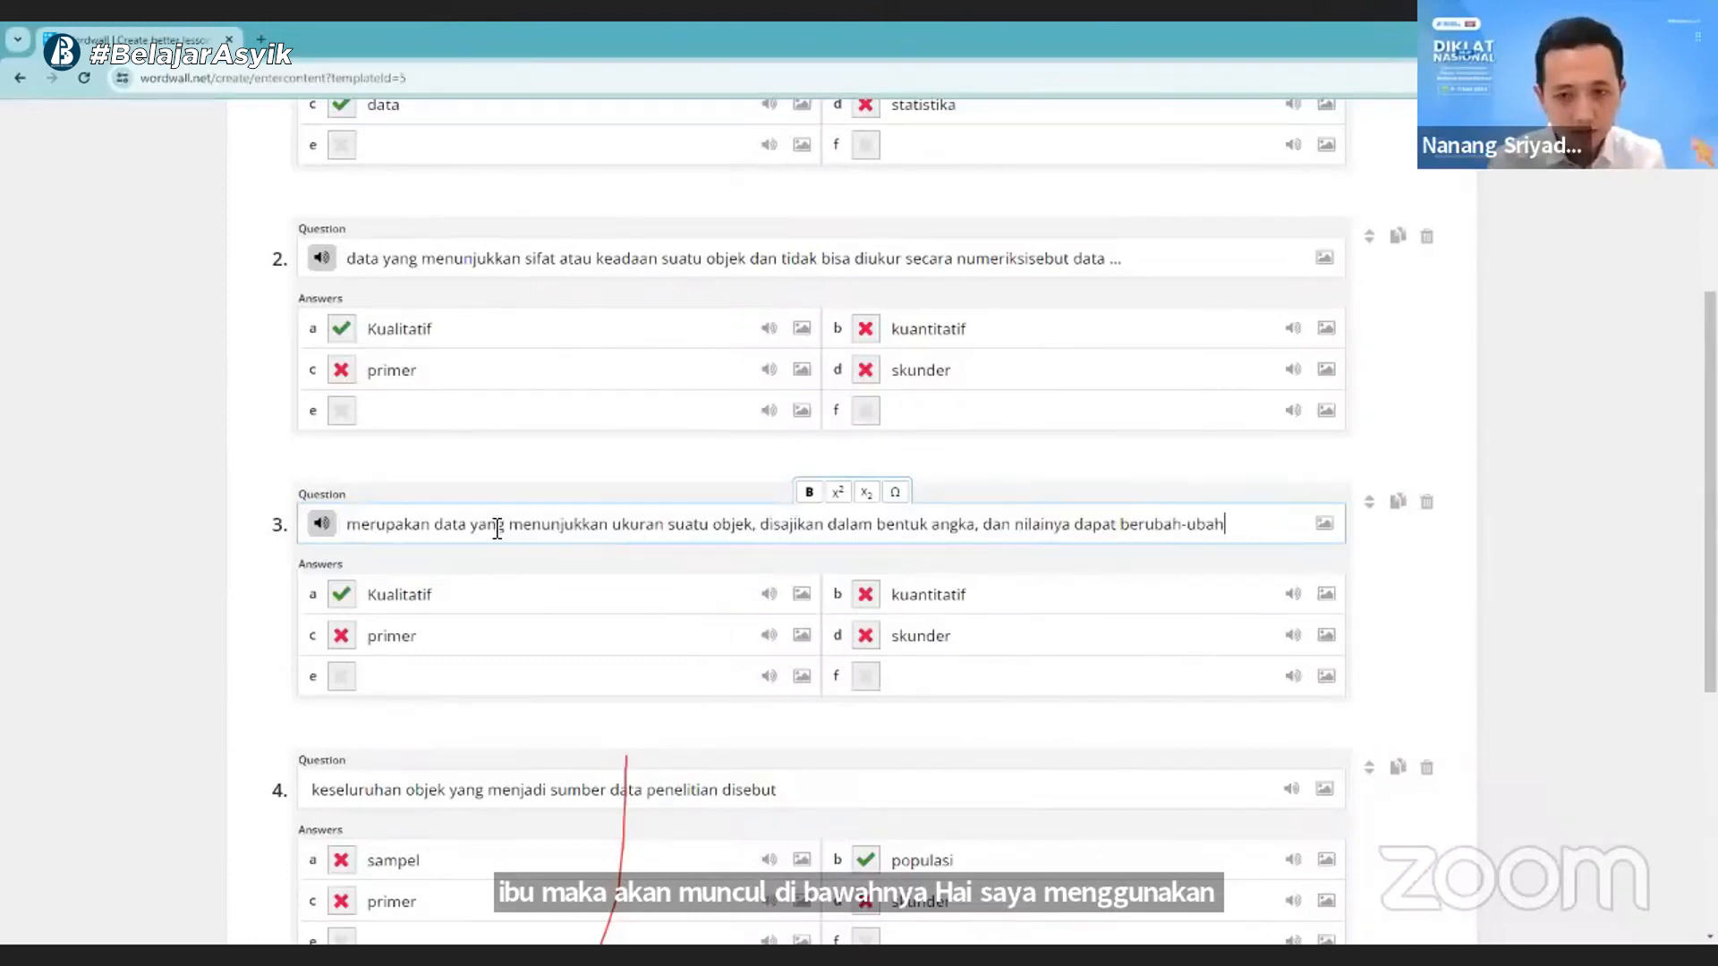
pyautogui.click(341, 594)
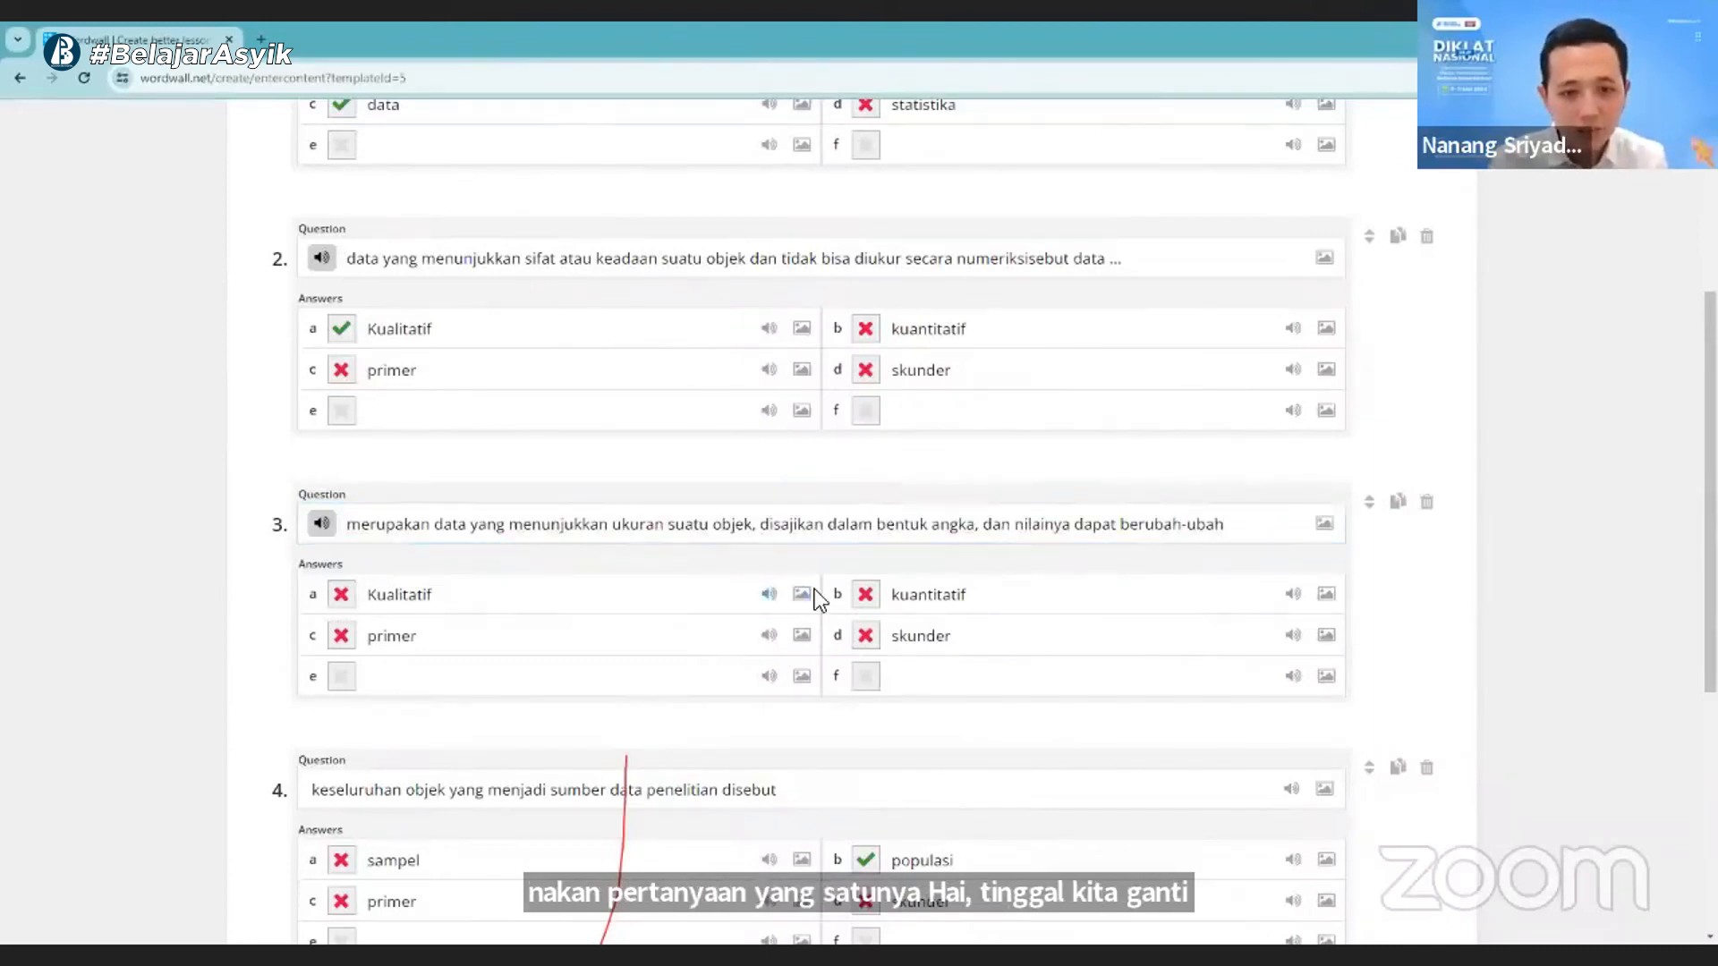
pyautogui.click(866, 596)
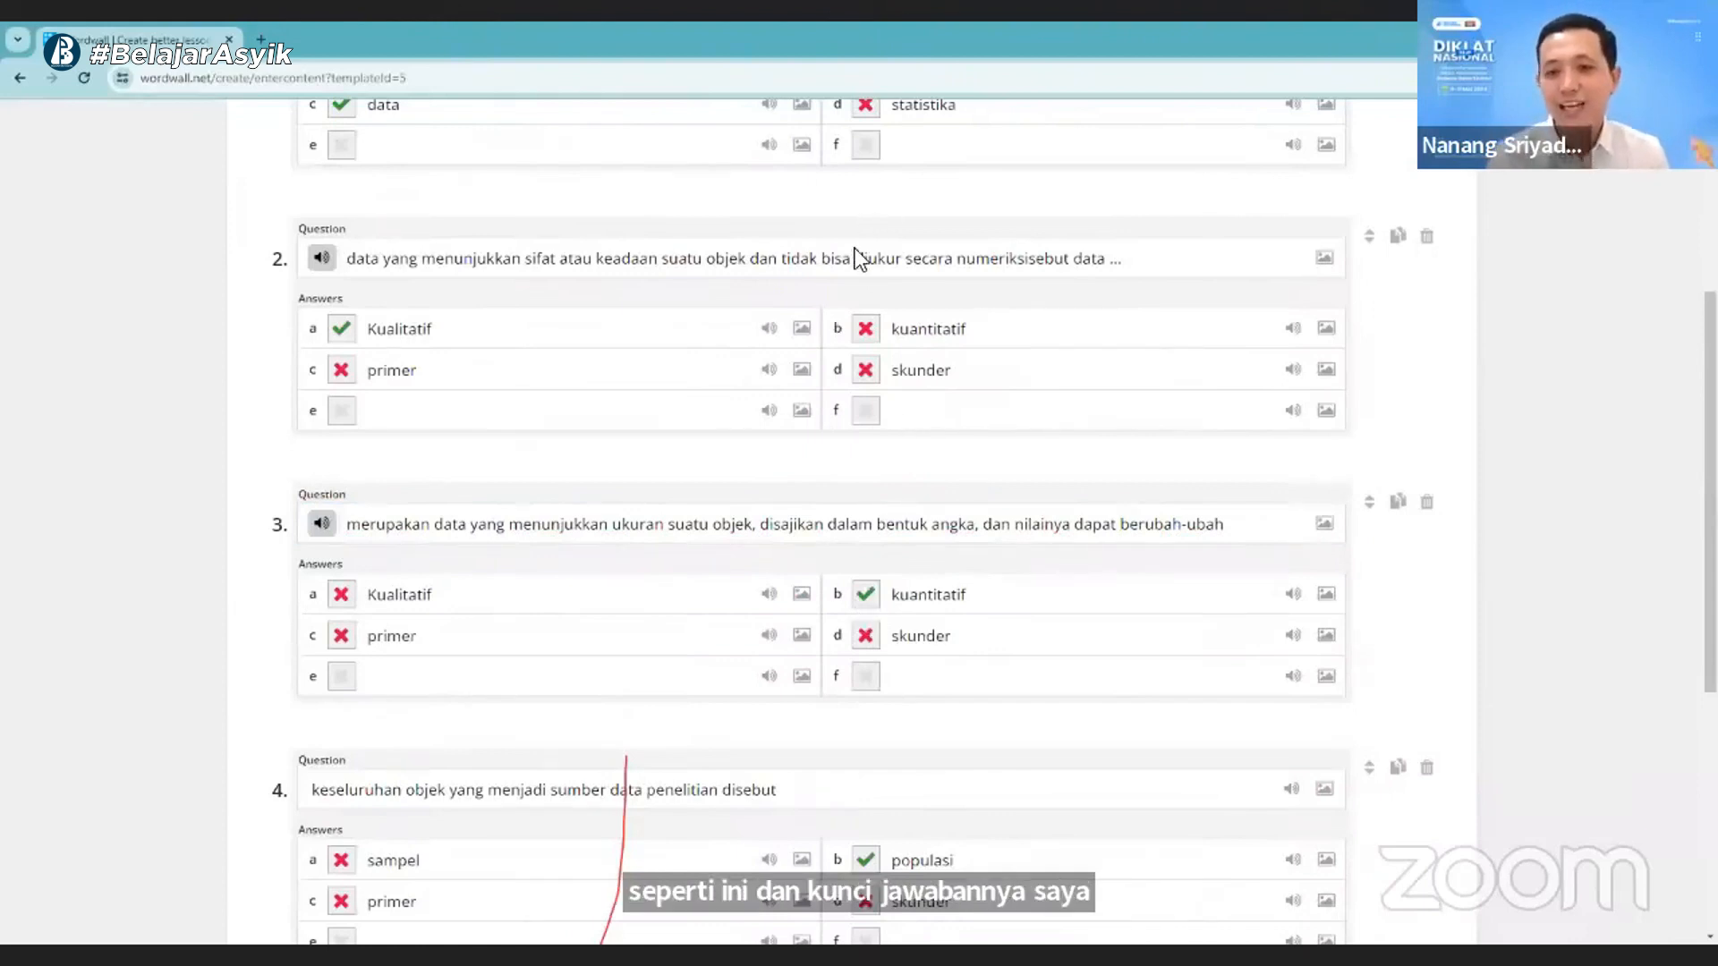
# - Correct the typo in question 2 so the ending reads "secara numerik disebut data ..."
pyautogui.click(1022, 262)
pyautogui.press('BackSpace')
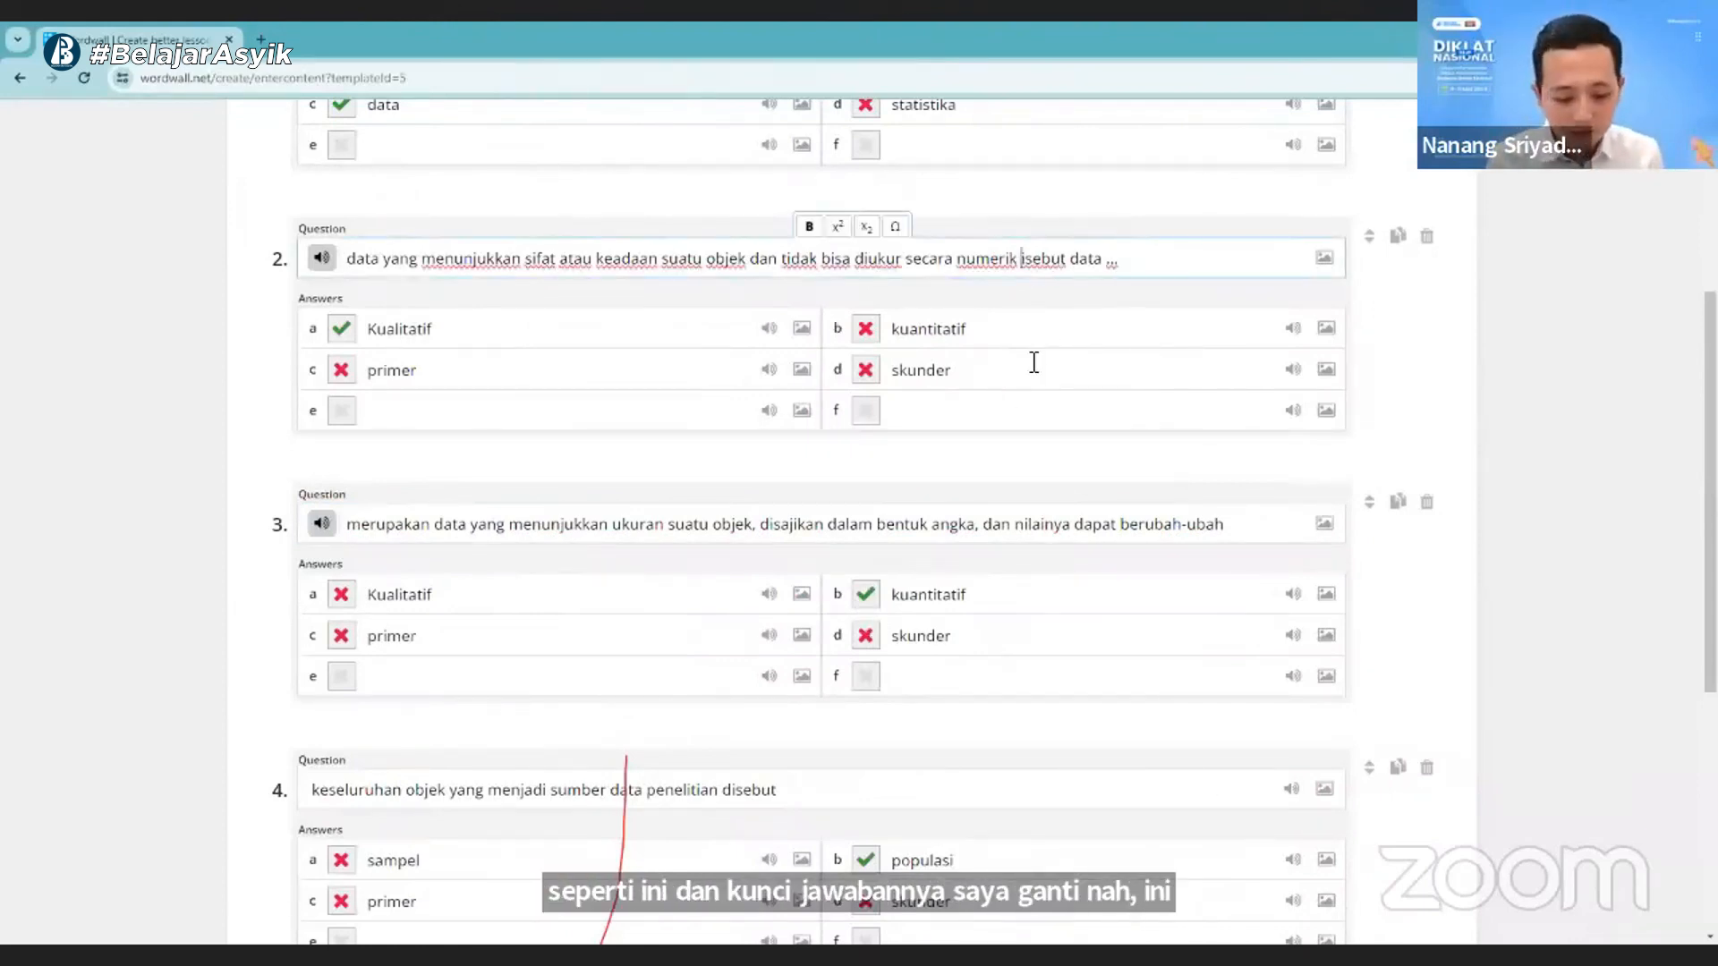
pyautogui.write('d')
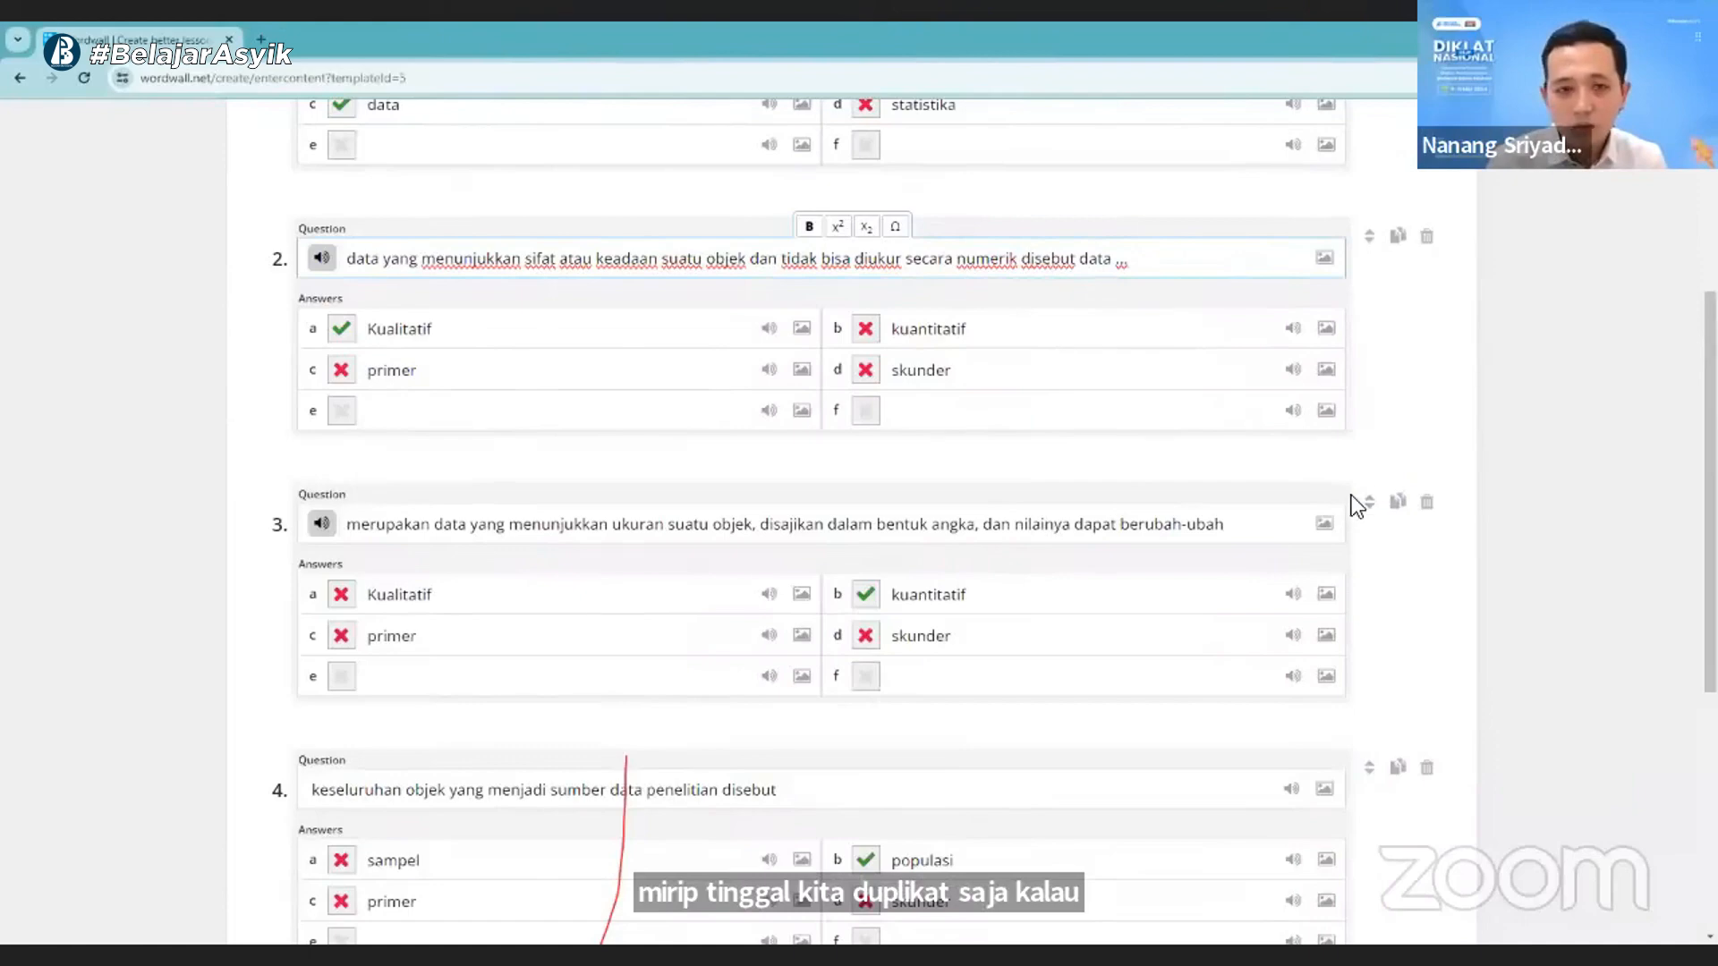
# - Try moving question 1 below question 2, and return both questions to their original order
pyautogui.scroll(2, 1250, 510)
pyautogui.scroll(-4, 1249, 506)
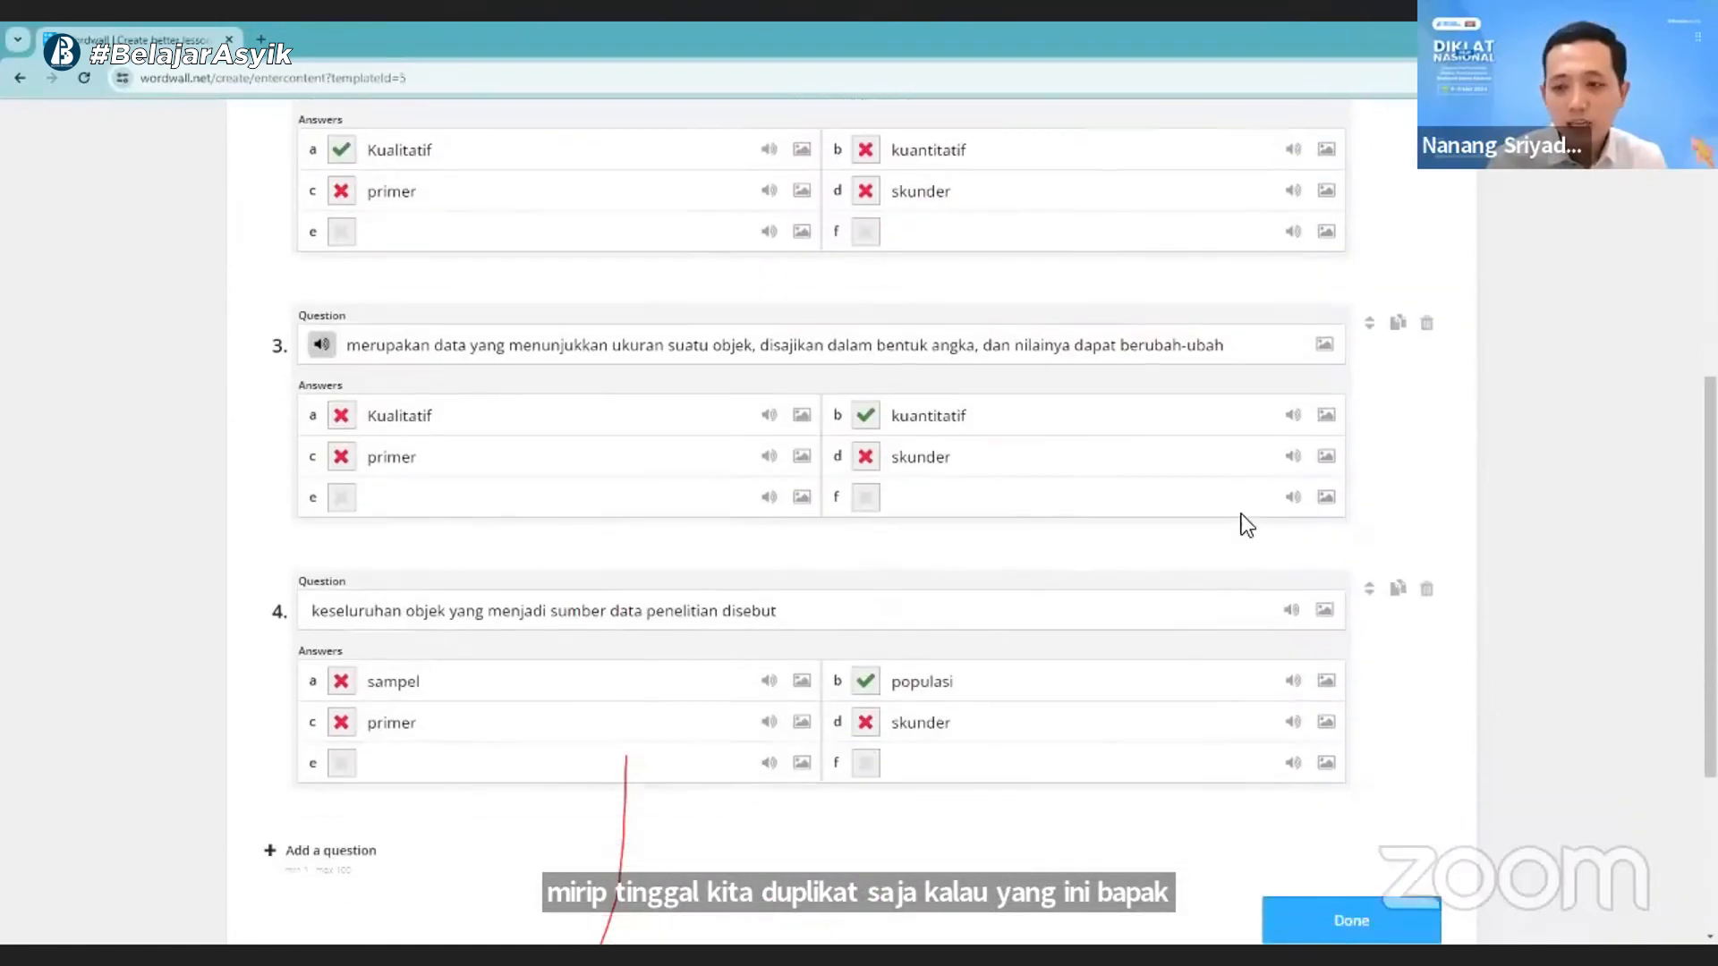
pyautogui.scroll(-3, 1247, 513)
pyautogui.scroll(8, 1247, 513)
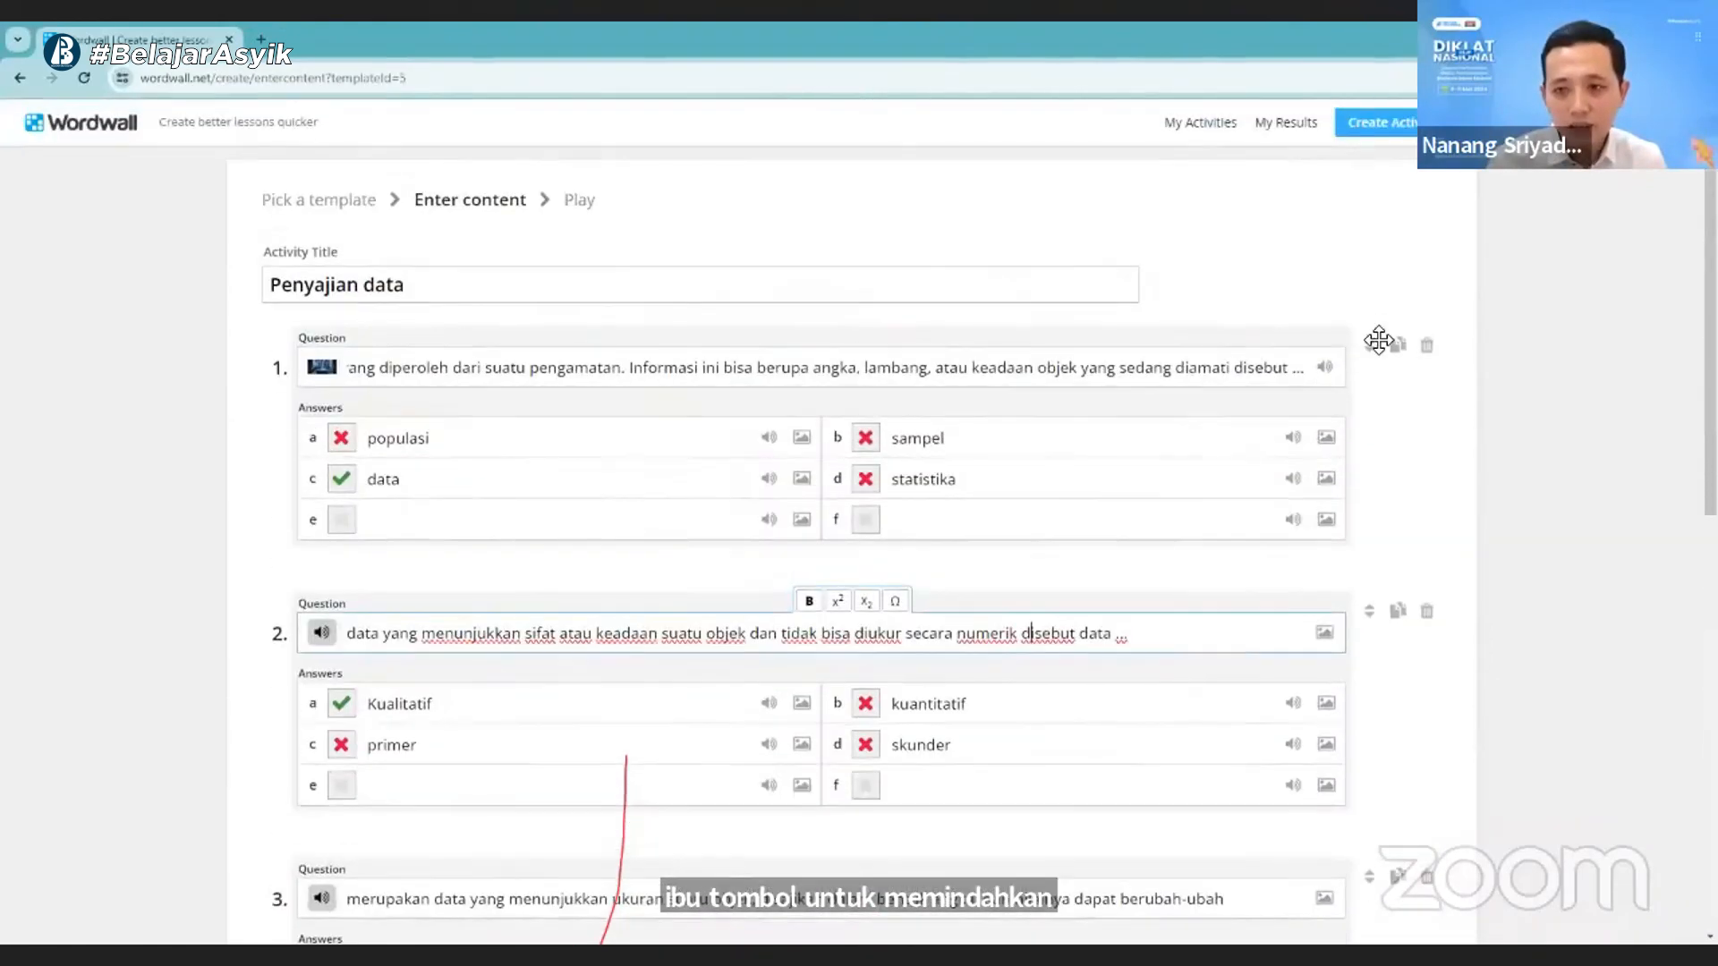
pyautogui.moveTo(1378, 339); pyautogui.dragTo(1381, 624)
pyautogui.moveTo(1370, 356); pyautogui.dragTo(1357, 602)
# - Finish entering the quiz content and save the "Penyajian data" activity
pyautogui.scroll(-10, 1264, 590)
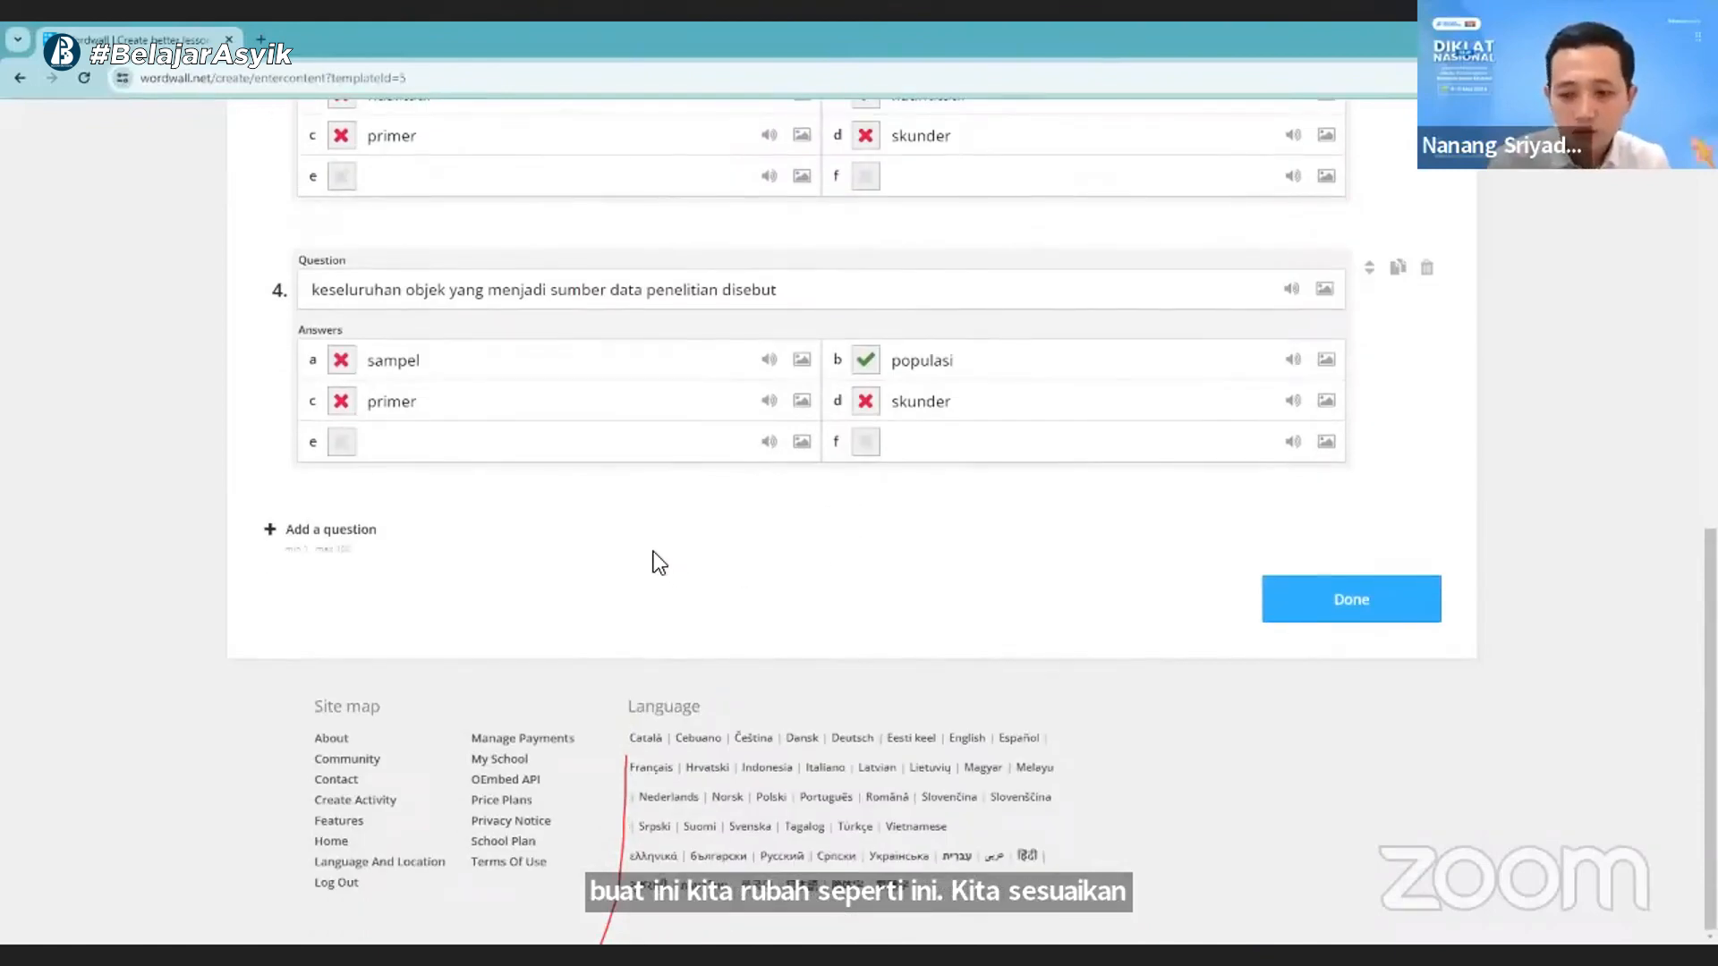
pyautogui.scroll(10, 845, 507)
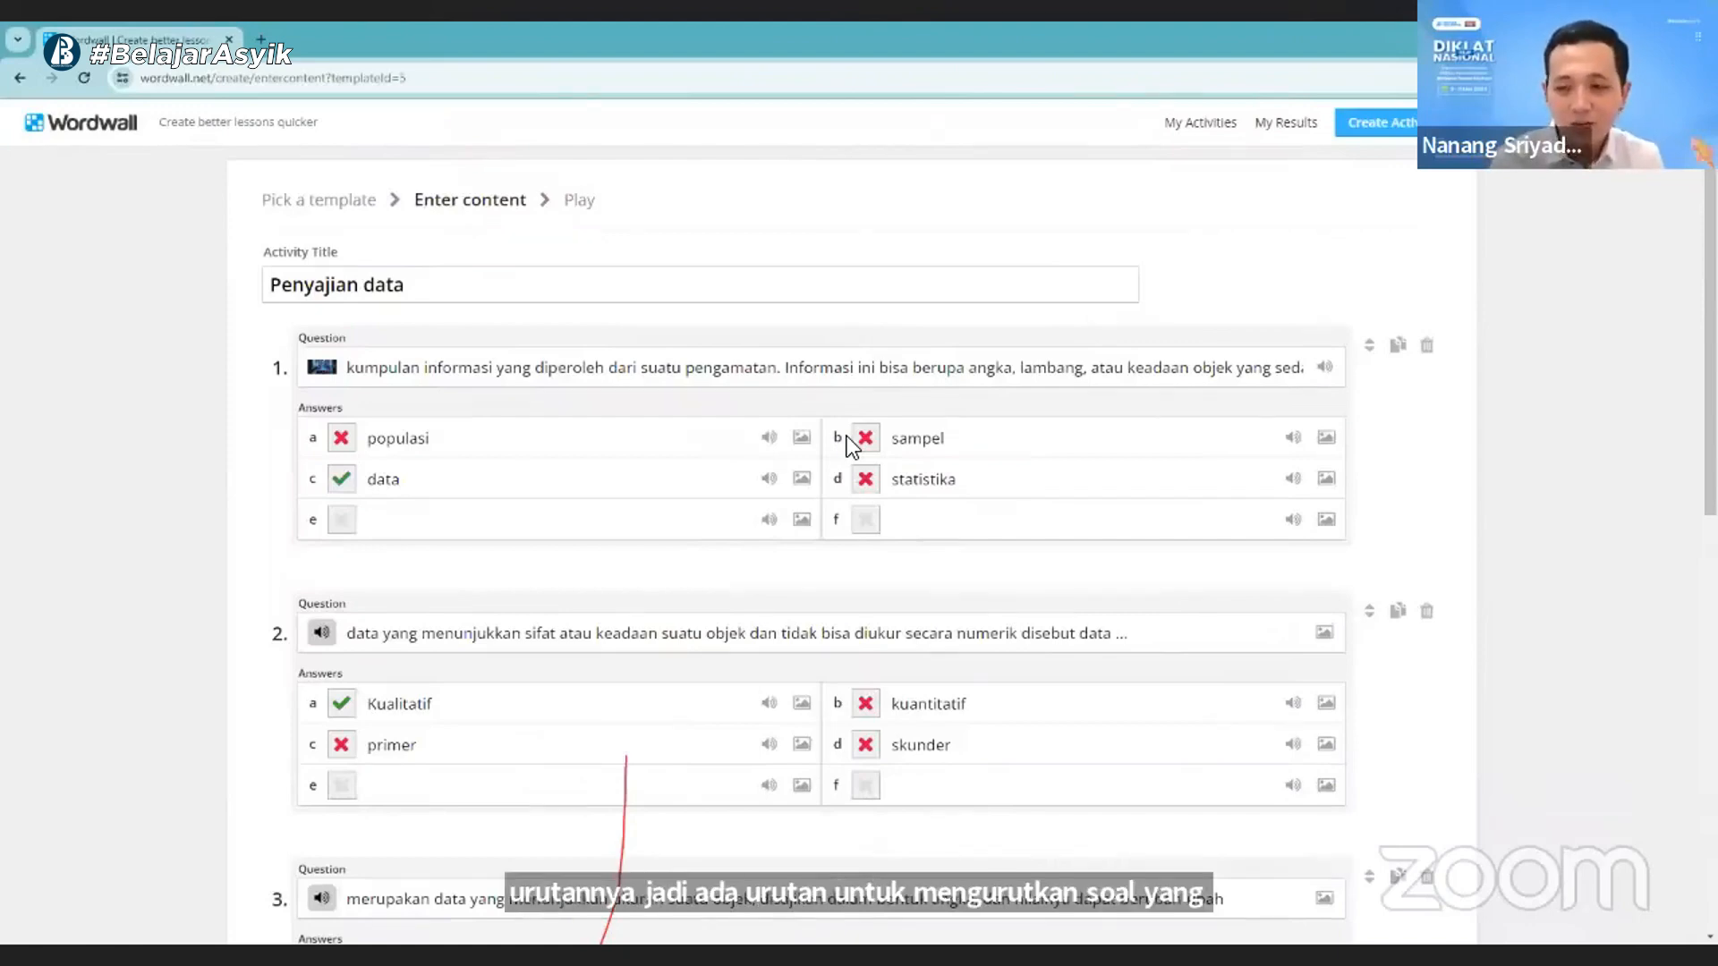
pyautogui.scroll(-10, 846, 436)
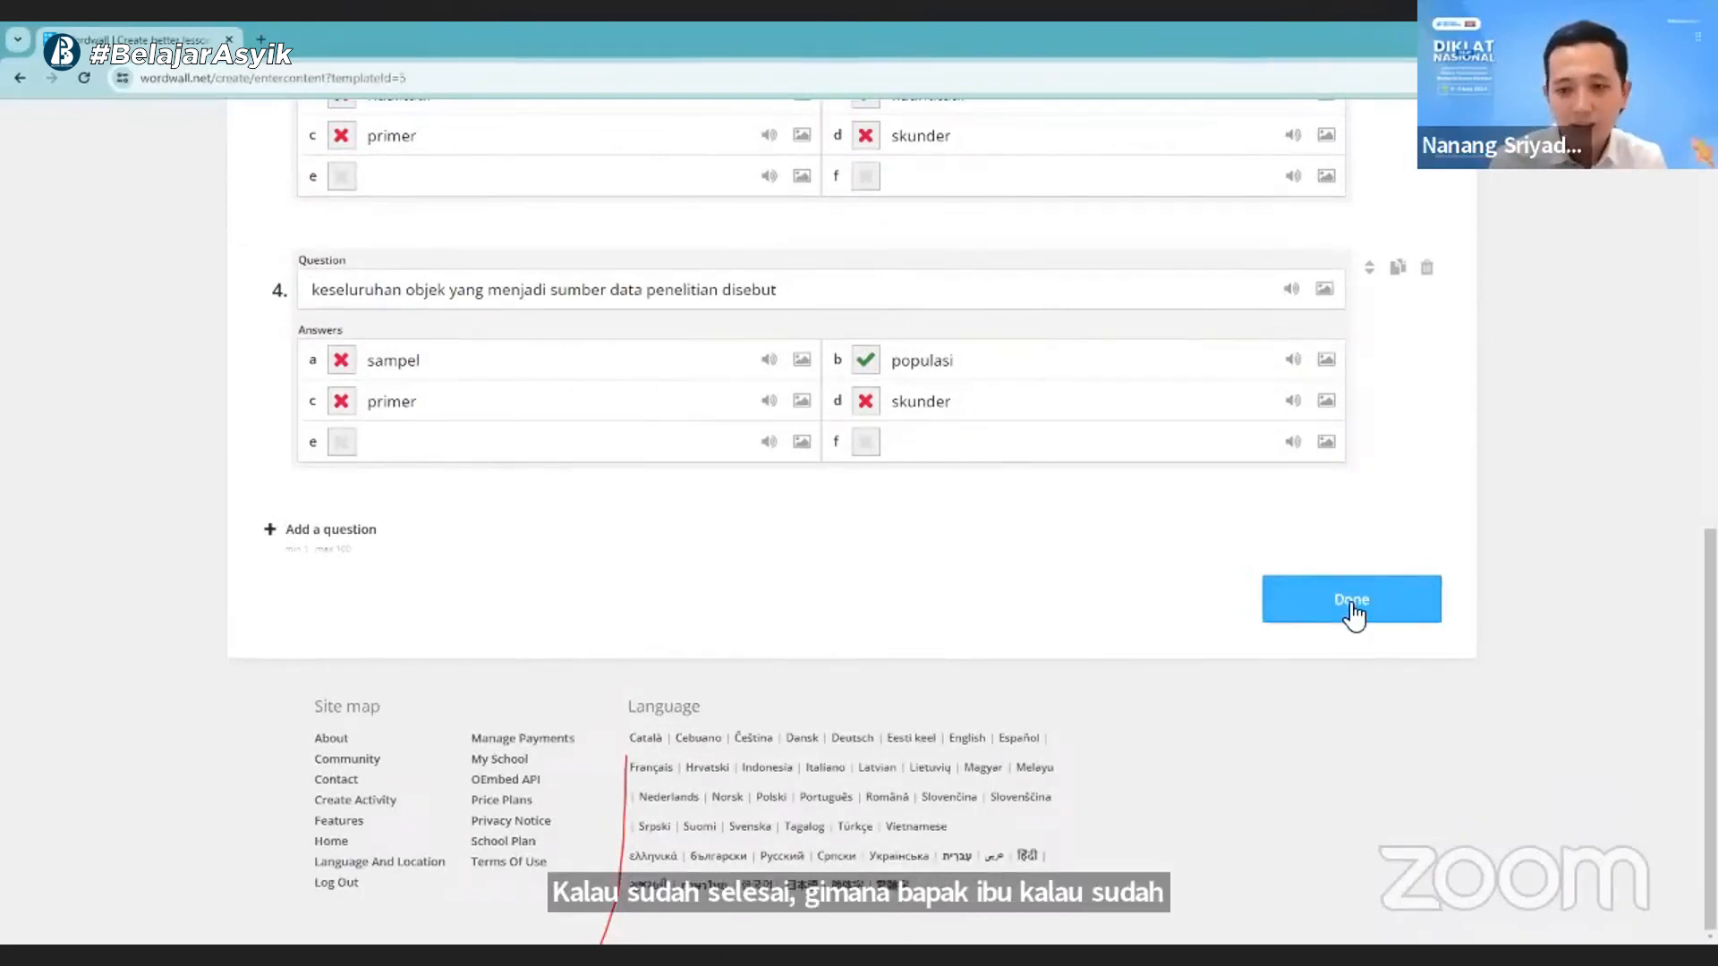
pyautogui.click(1349, 601)
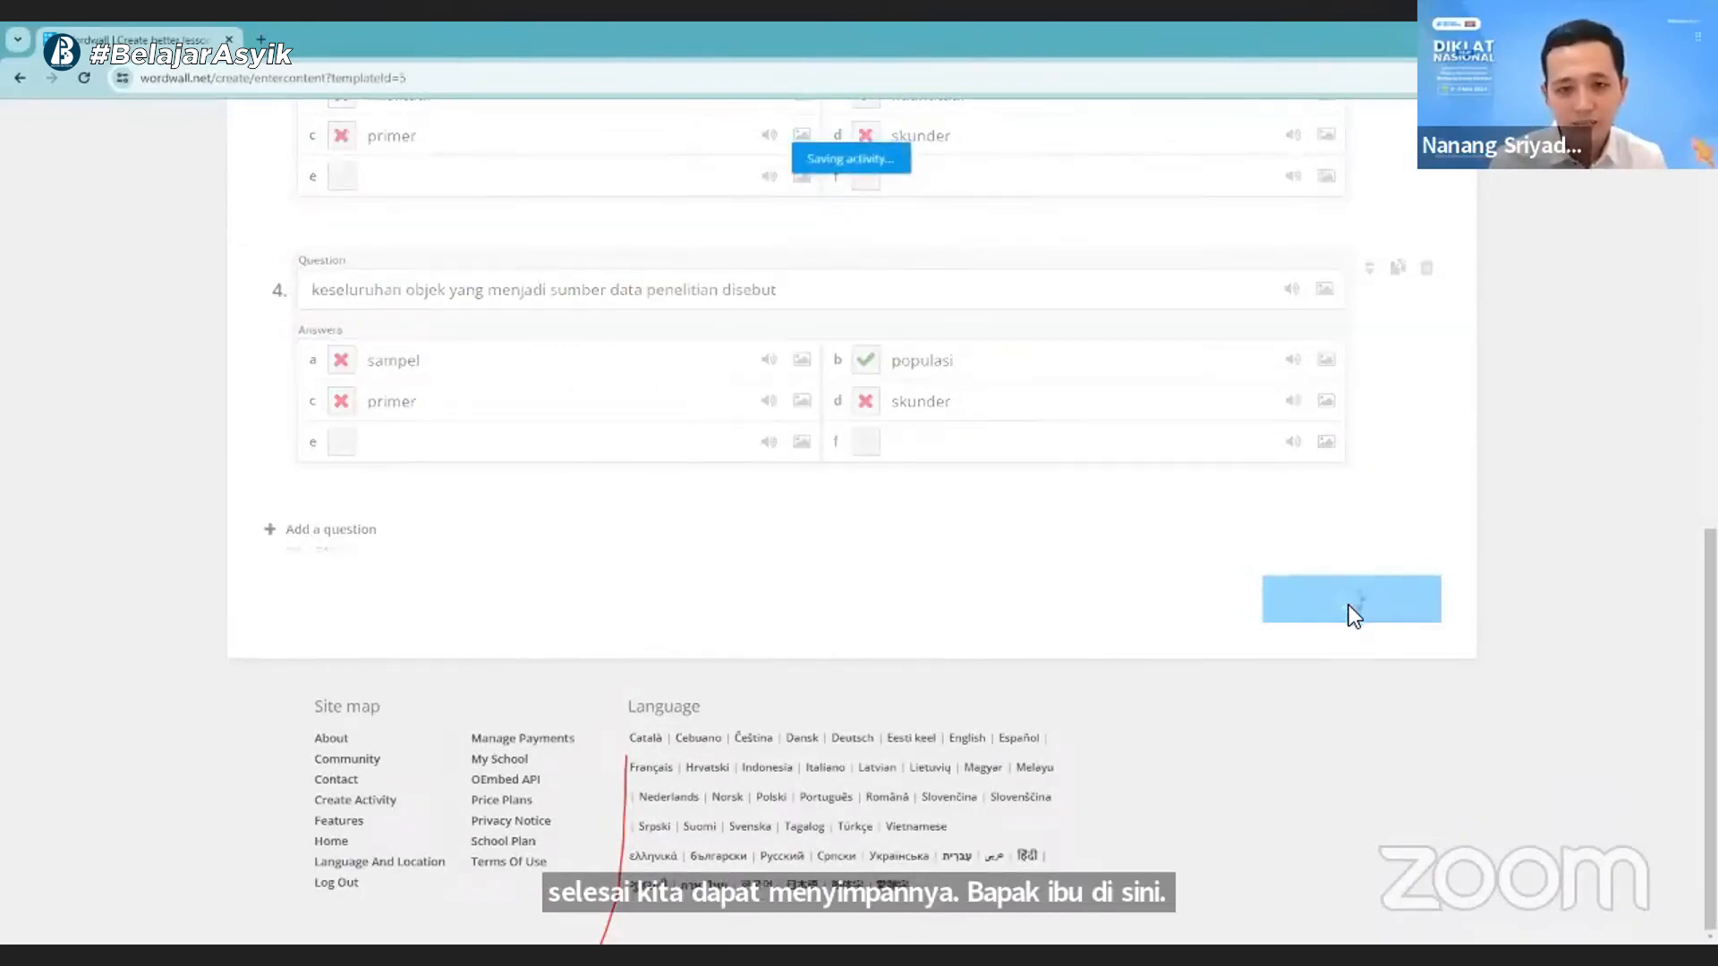
pyautogui.scroll(4, 1108, 561)
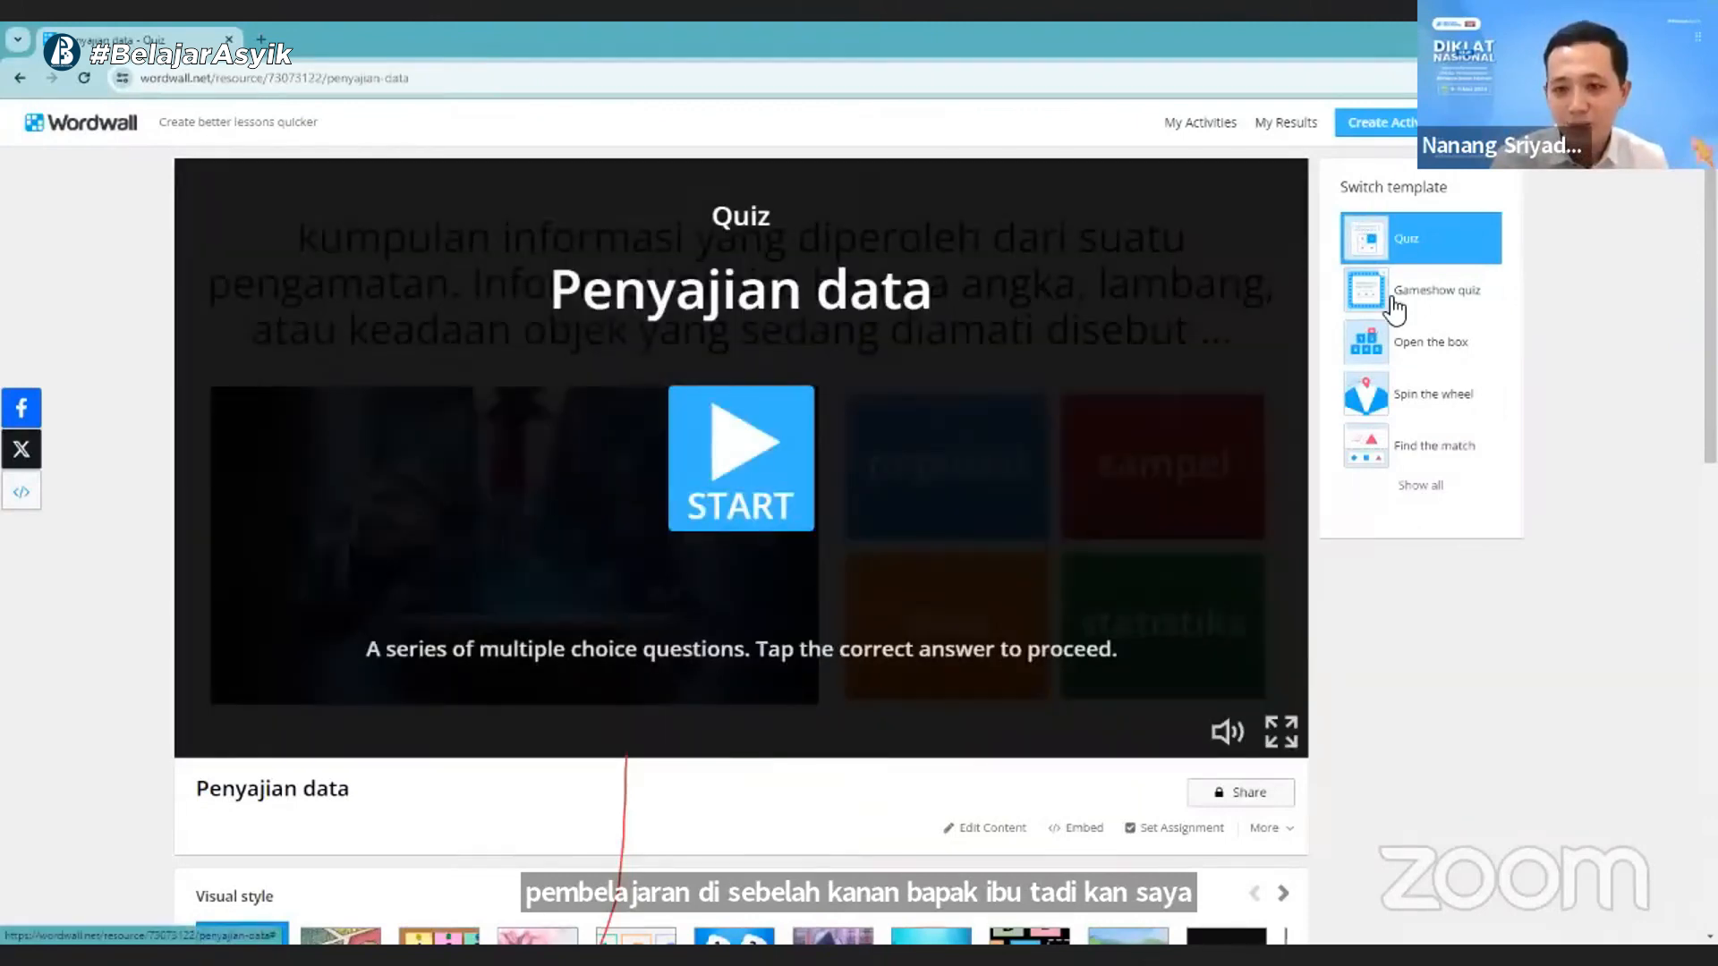
# - Examine the full list of templates the activity can be switched to, and close it without choosing one
pyautogui.click(1418, 486)
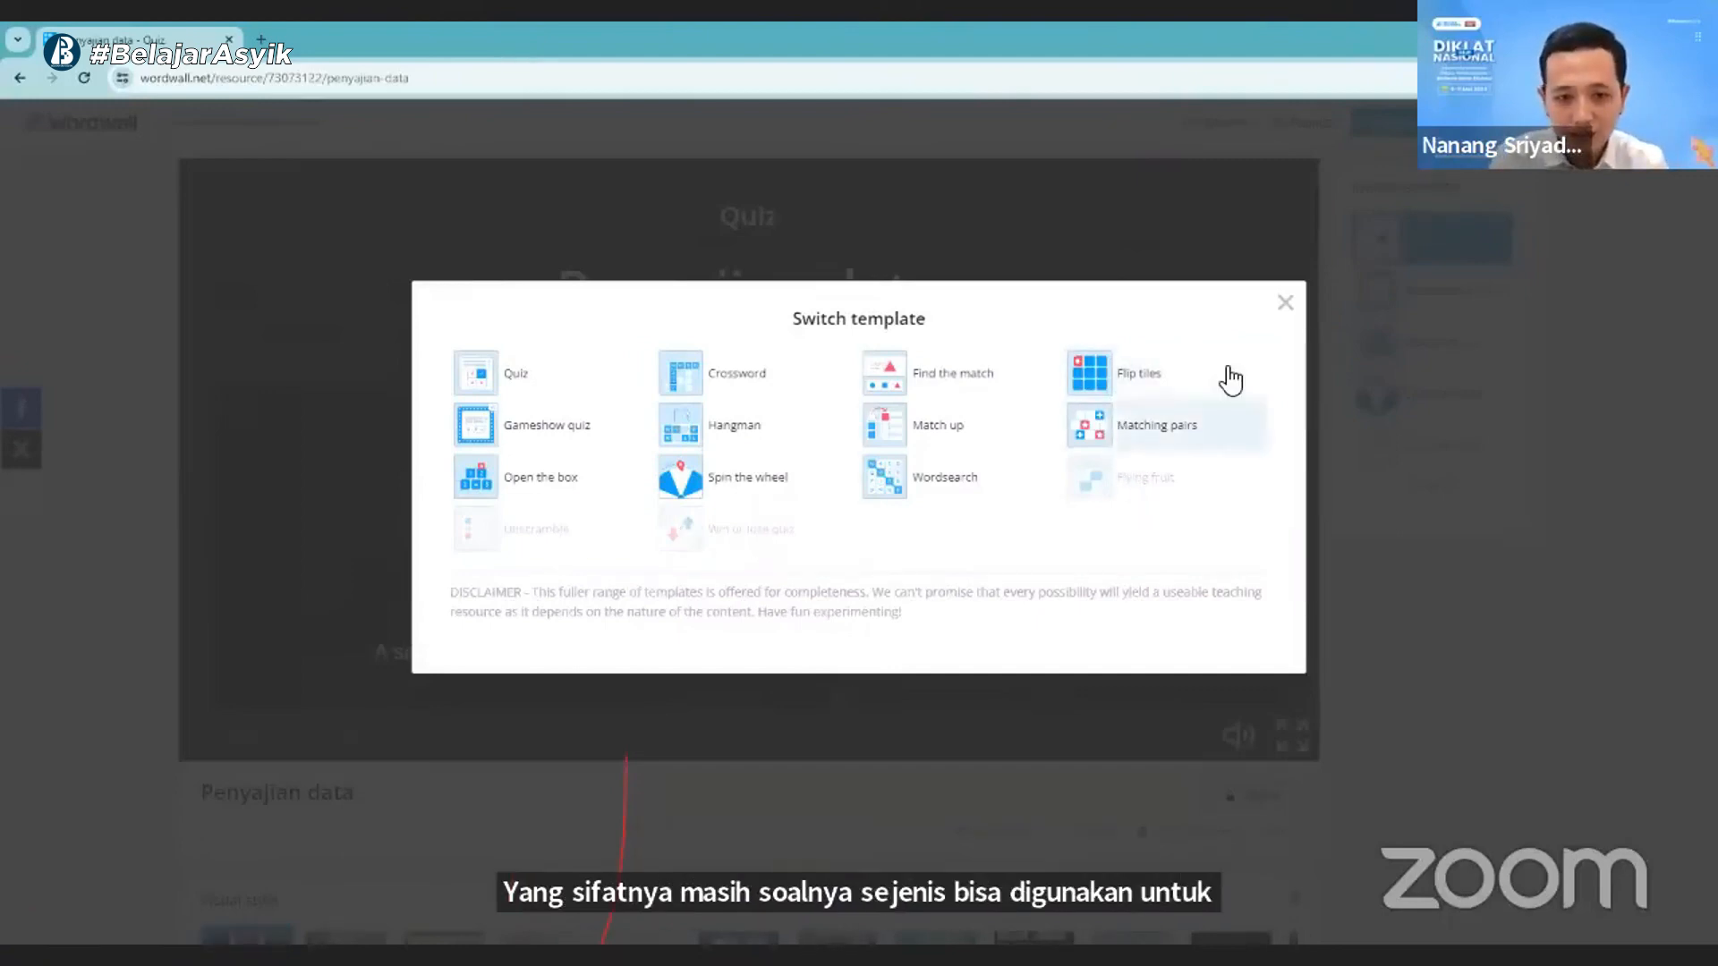
pyautogui.click(1283, 304)
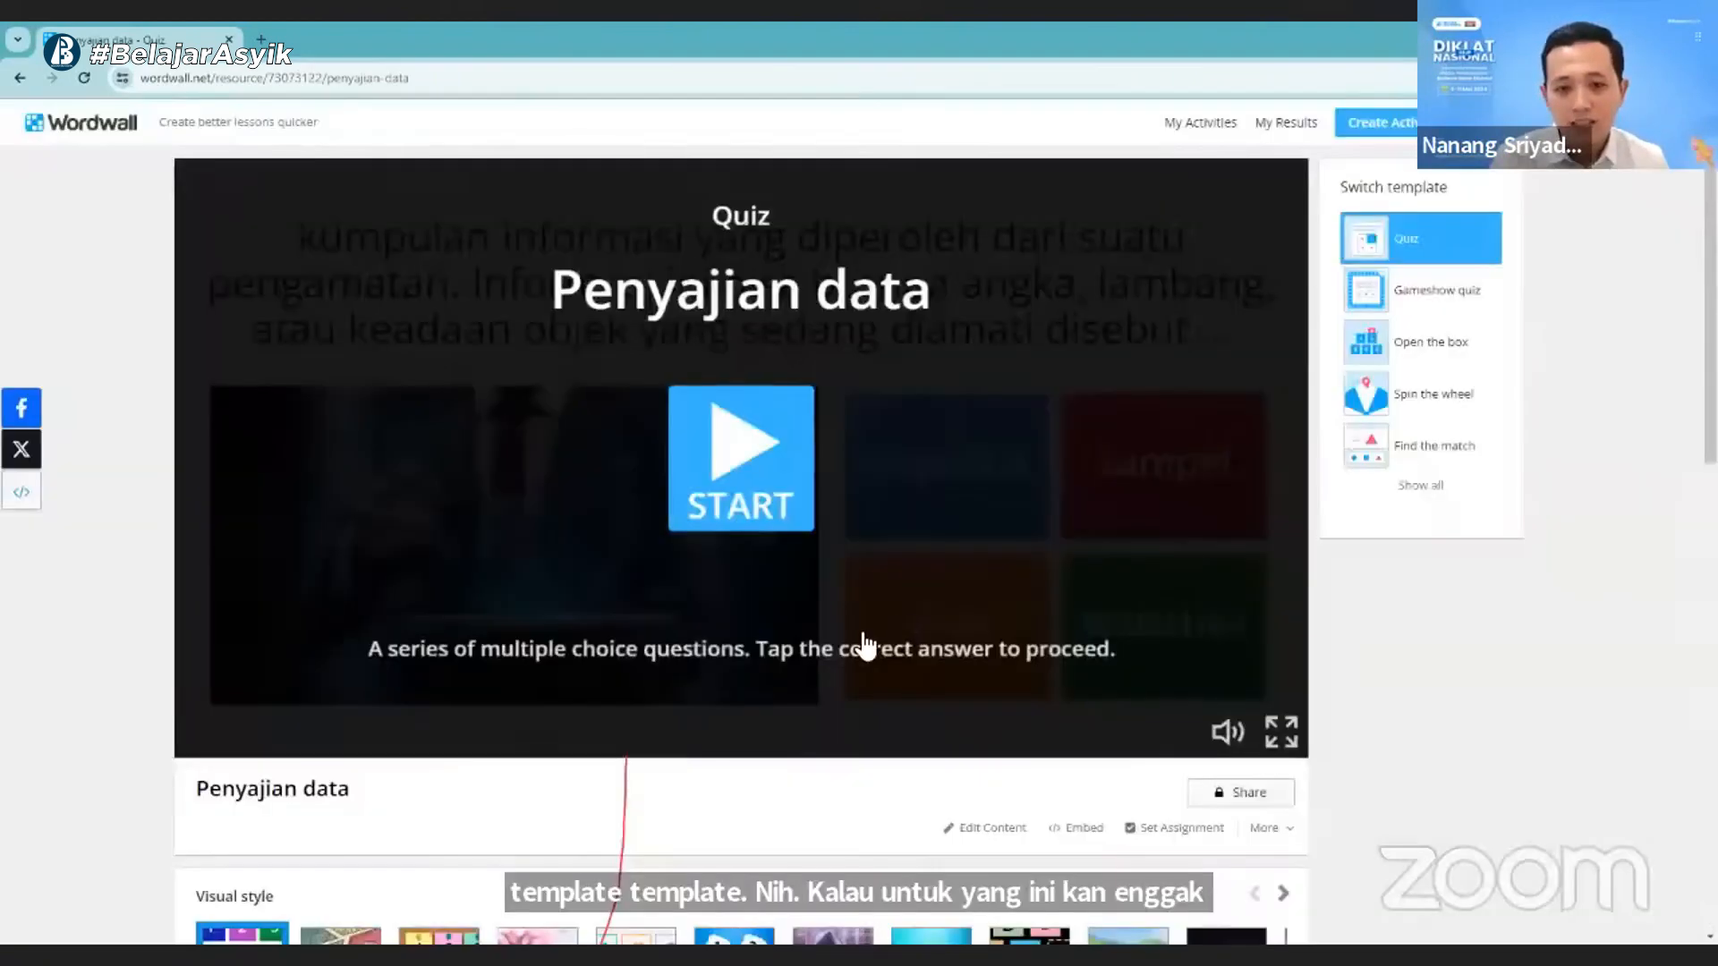
pyautogui.click(1370, 501)
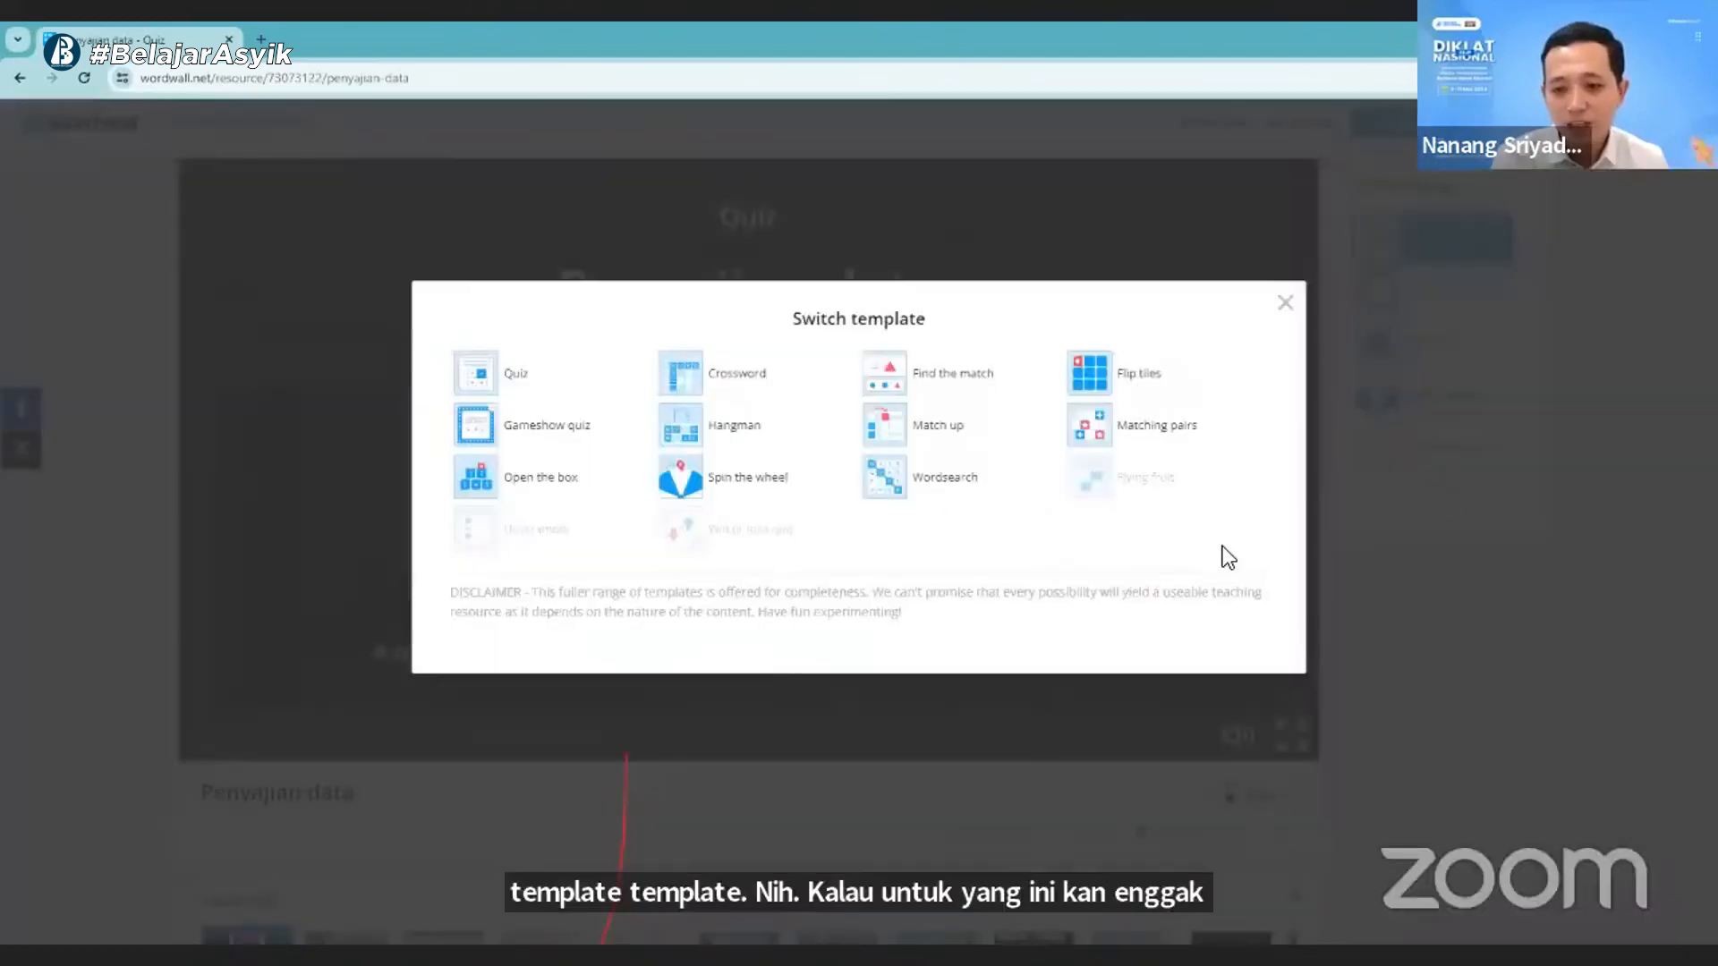
pyautogui.click(1285, 307)
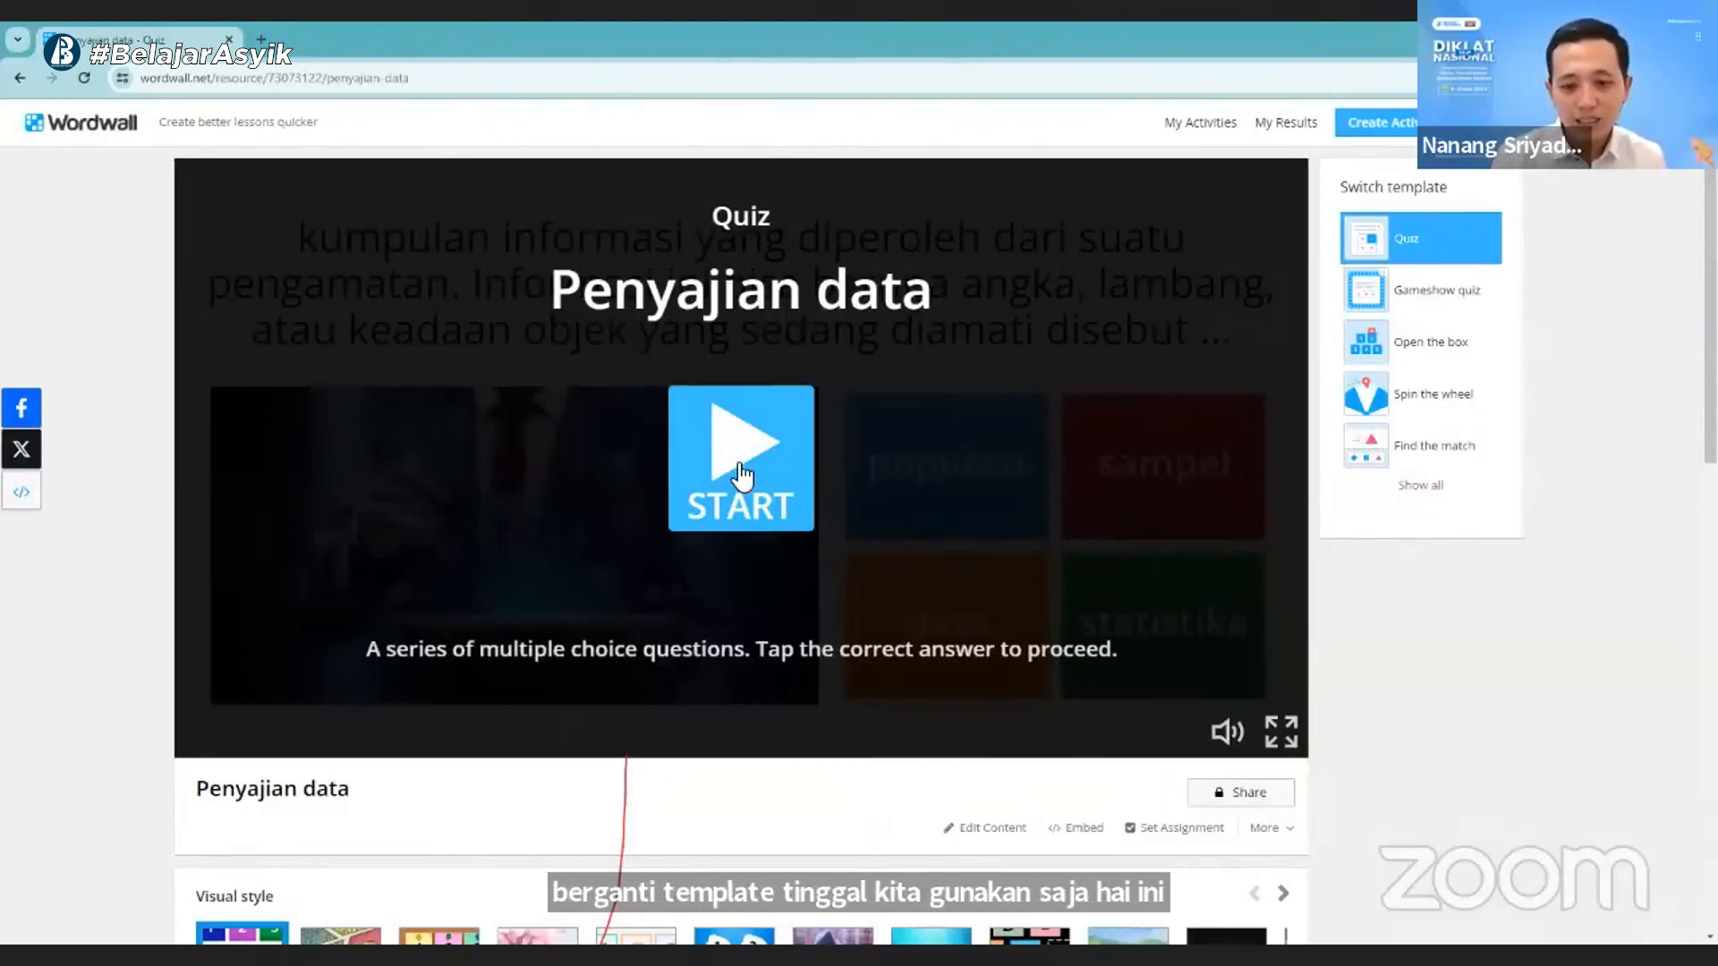
# - Play the quiz through, answering "data", "Kualitatif", "kuantitatif" and "populasi" for the four questions
pyautogui.click(742, 475)
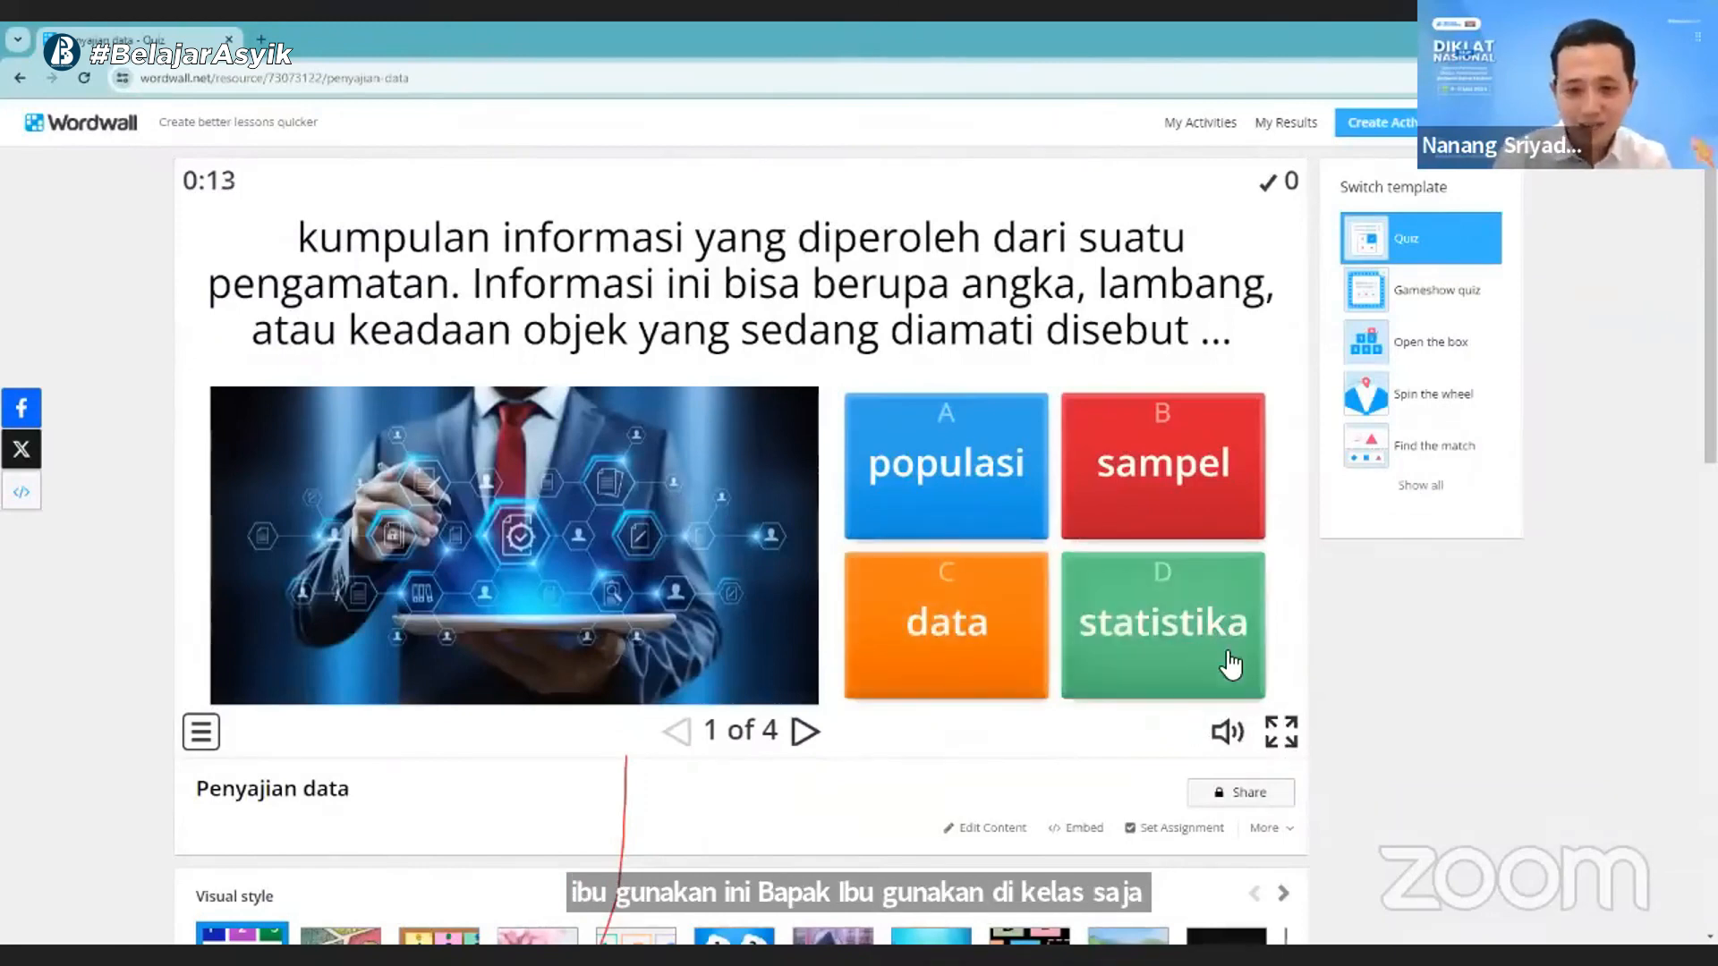
pyautogui.click(1000, 618)
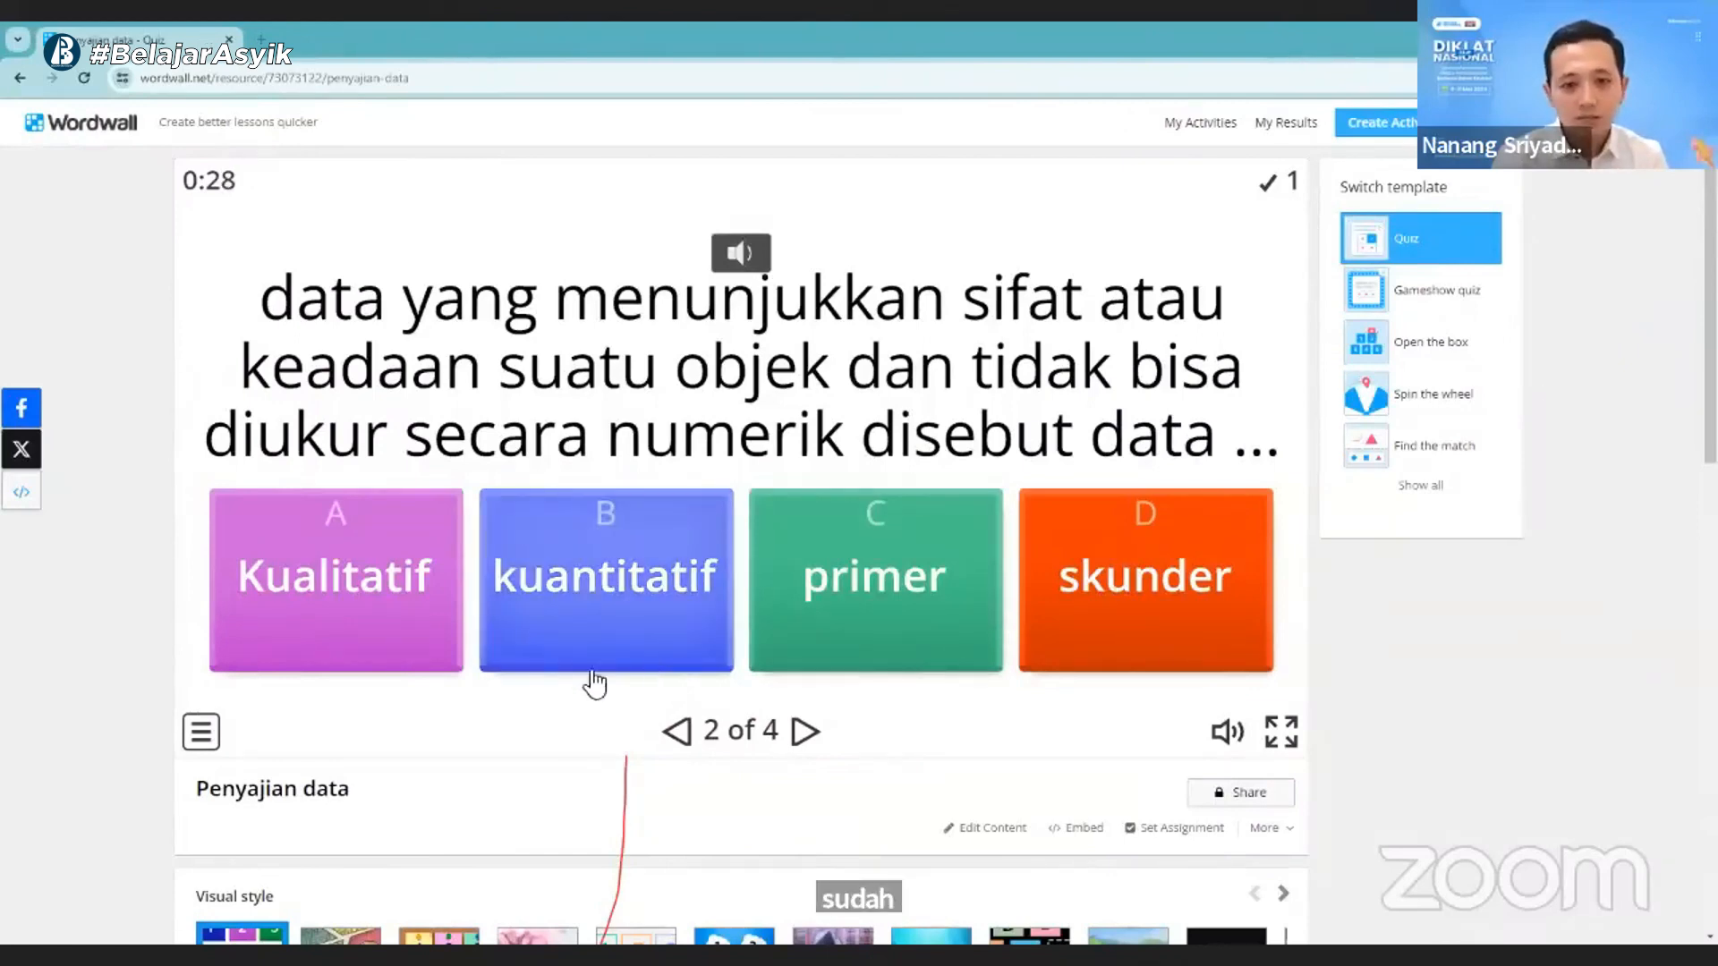
pyautogui.click(414, 647)
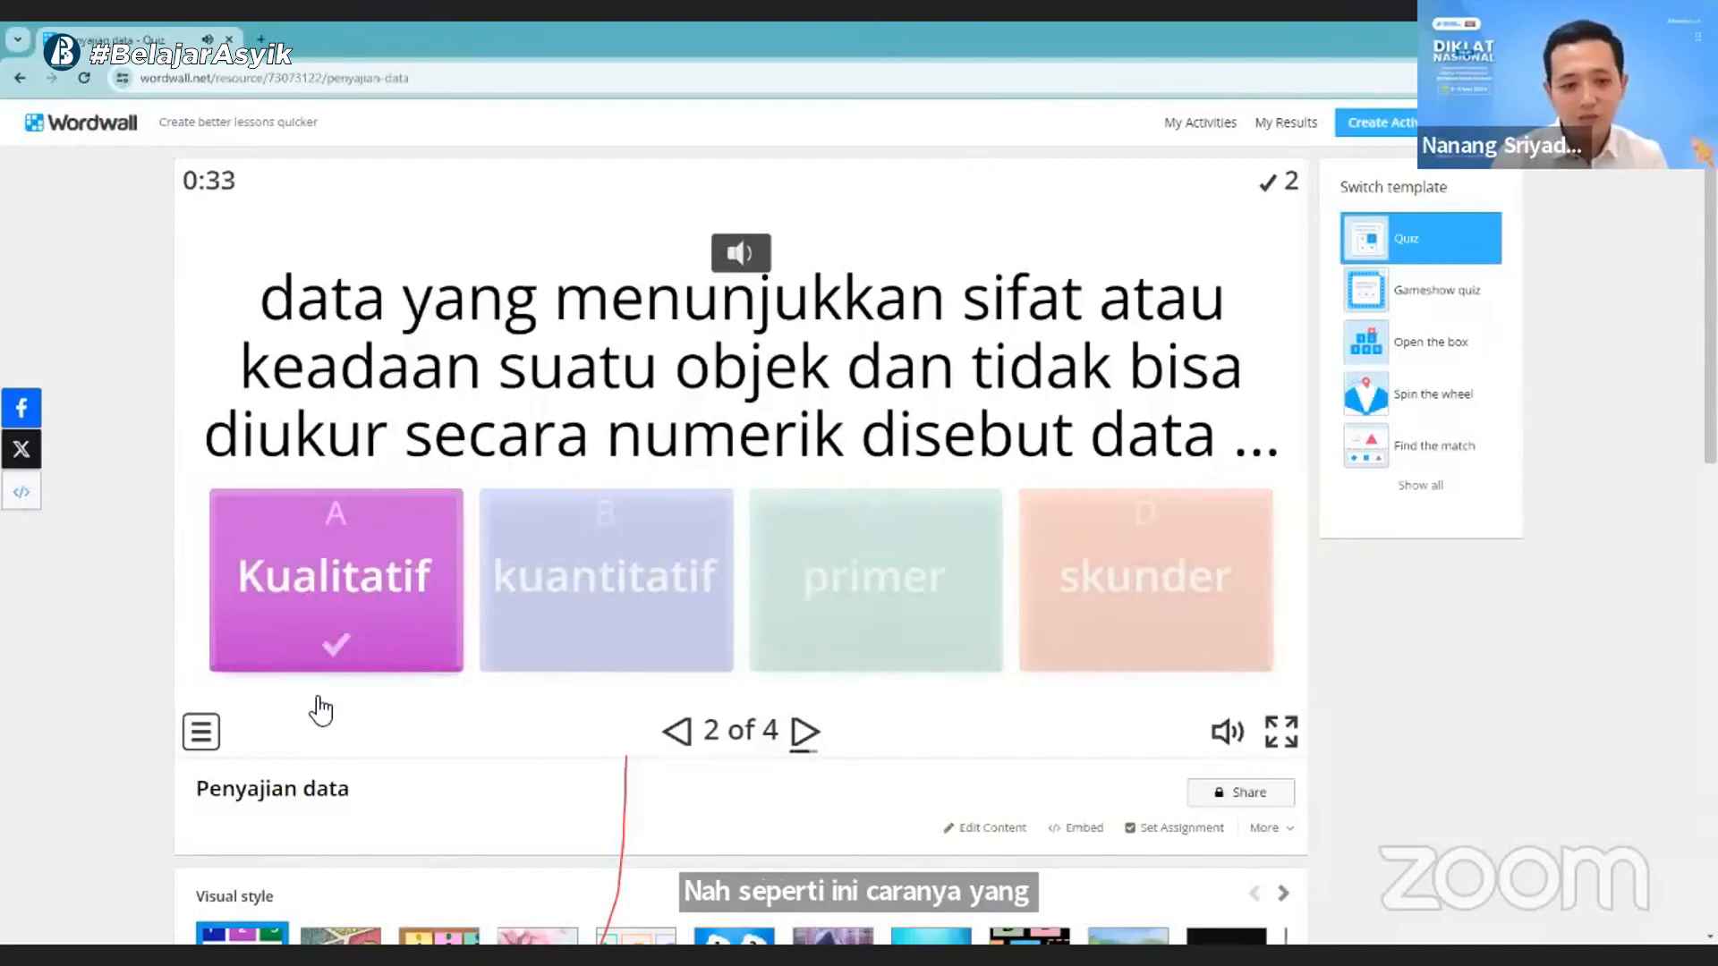
pyautogui.click(810, 736)
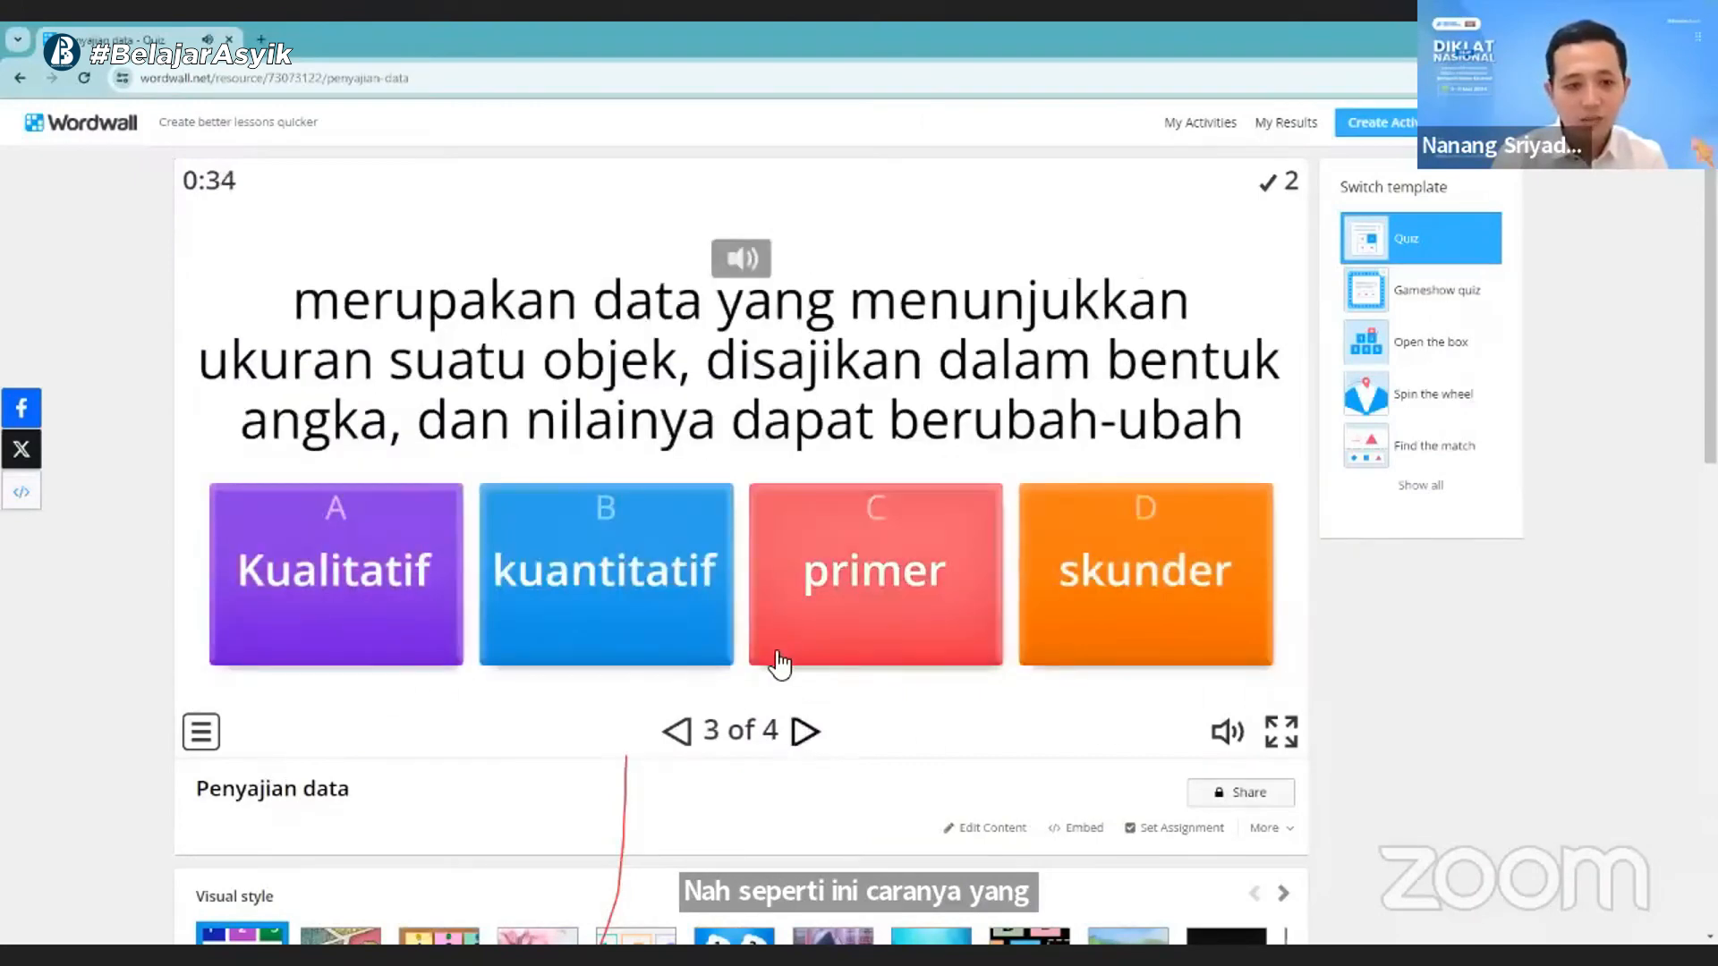
pyautogui.click(596, 626)
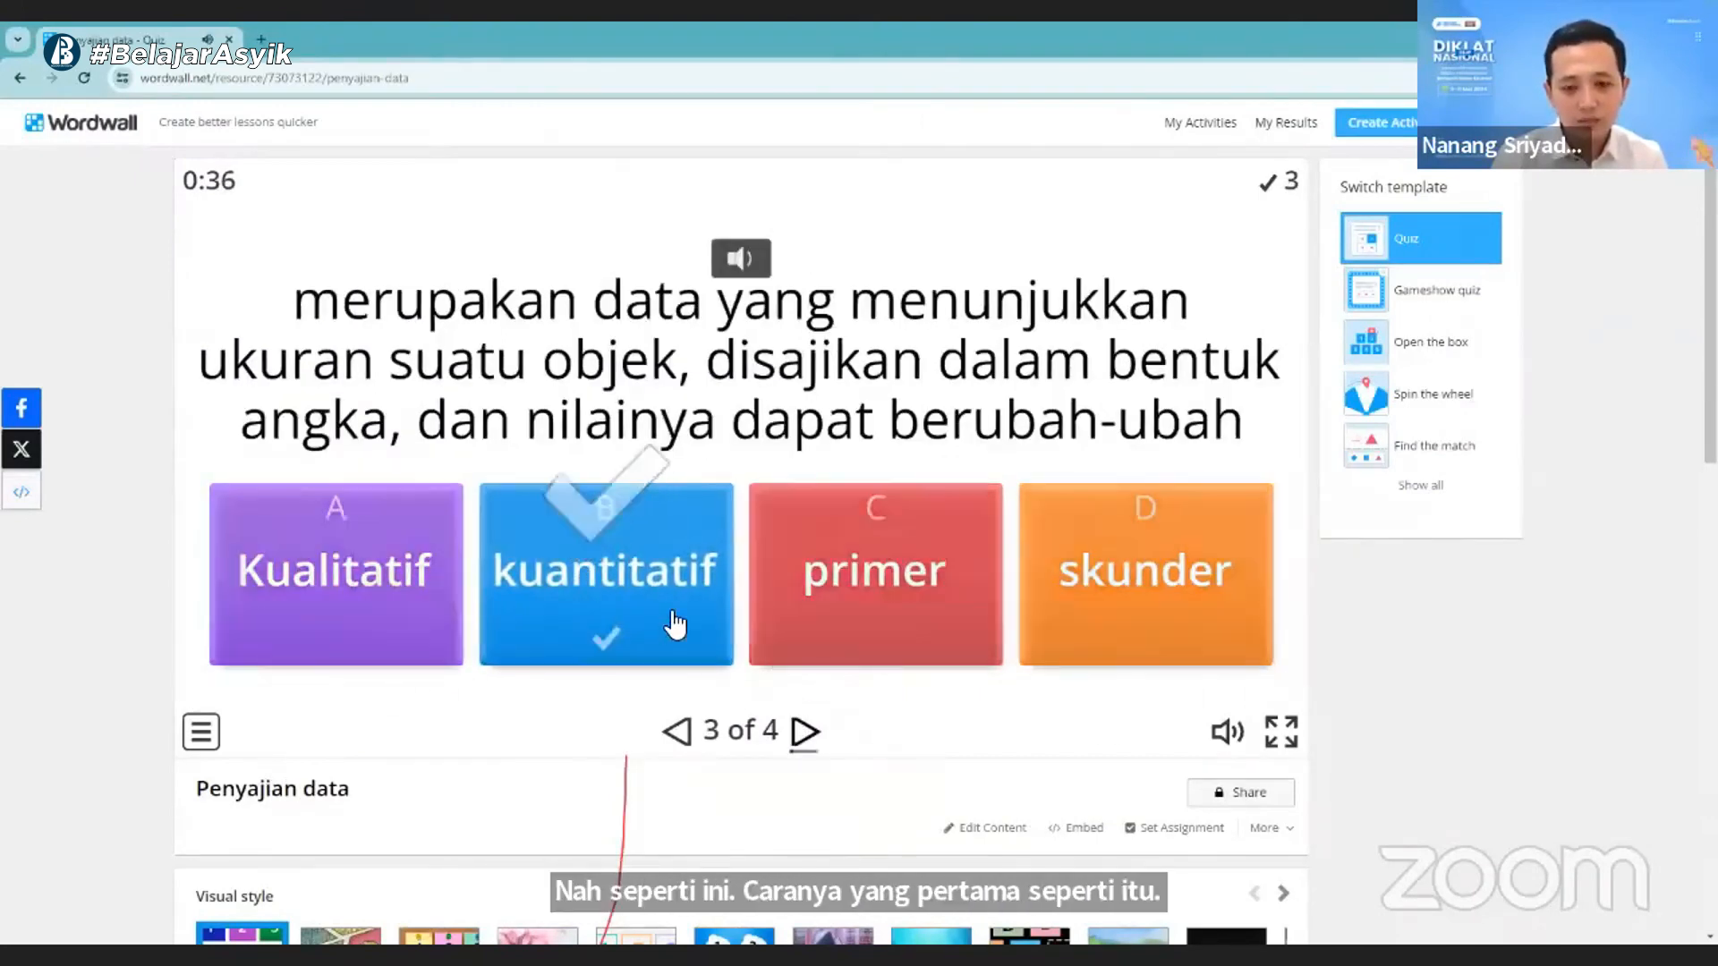
pyautogui.click(814, 716)
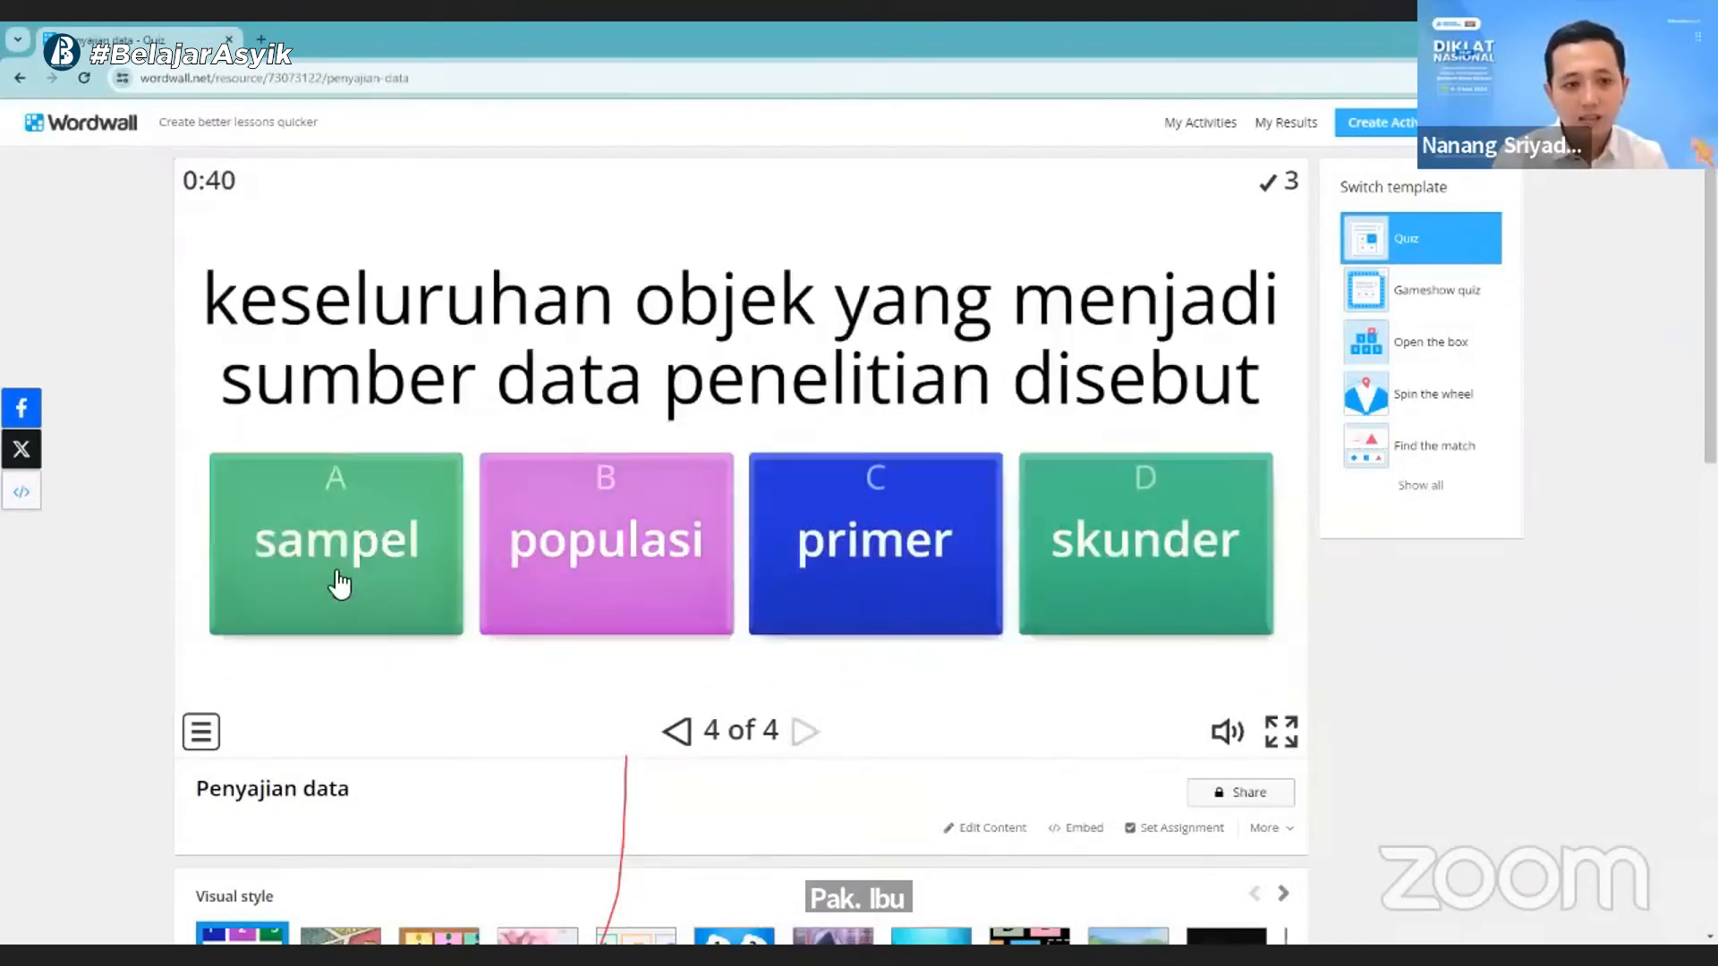
pyautogui.click(566, 577)
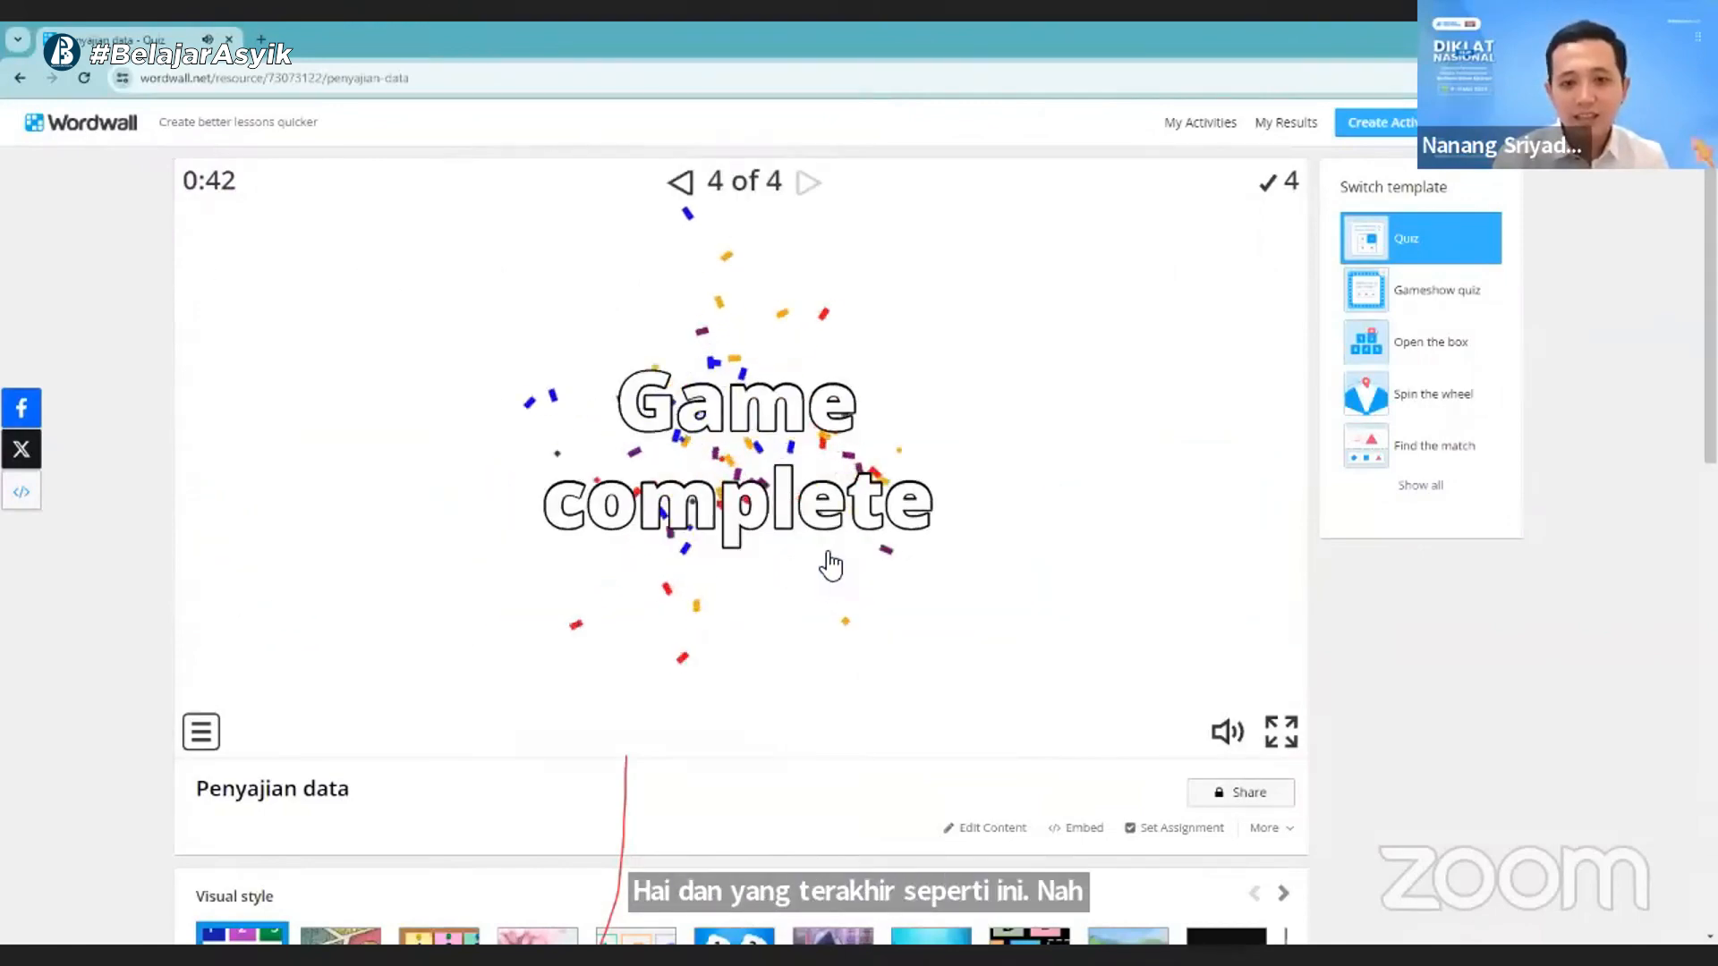
# - Reset the completed game to its start screen and switch the activity's template to Spin the wheel
pyautogui.scroll(-8, 841, 537)
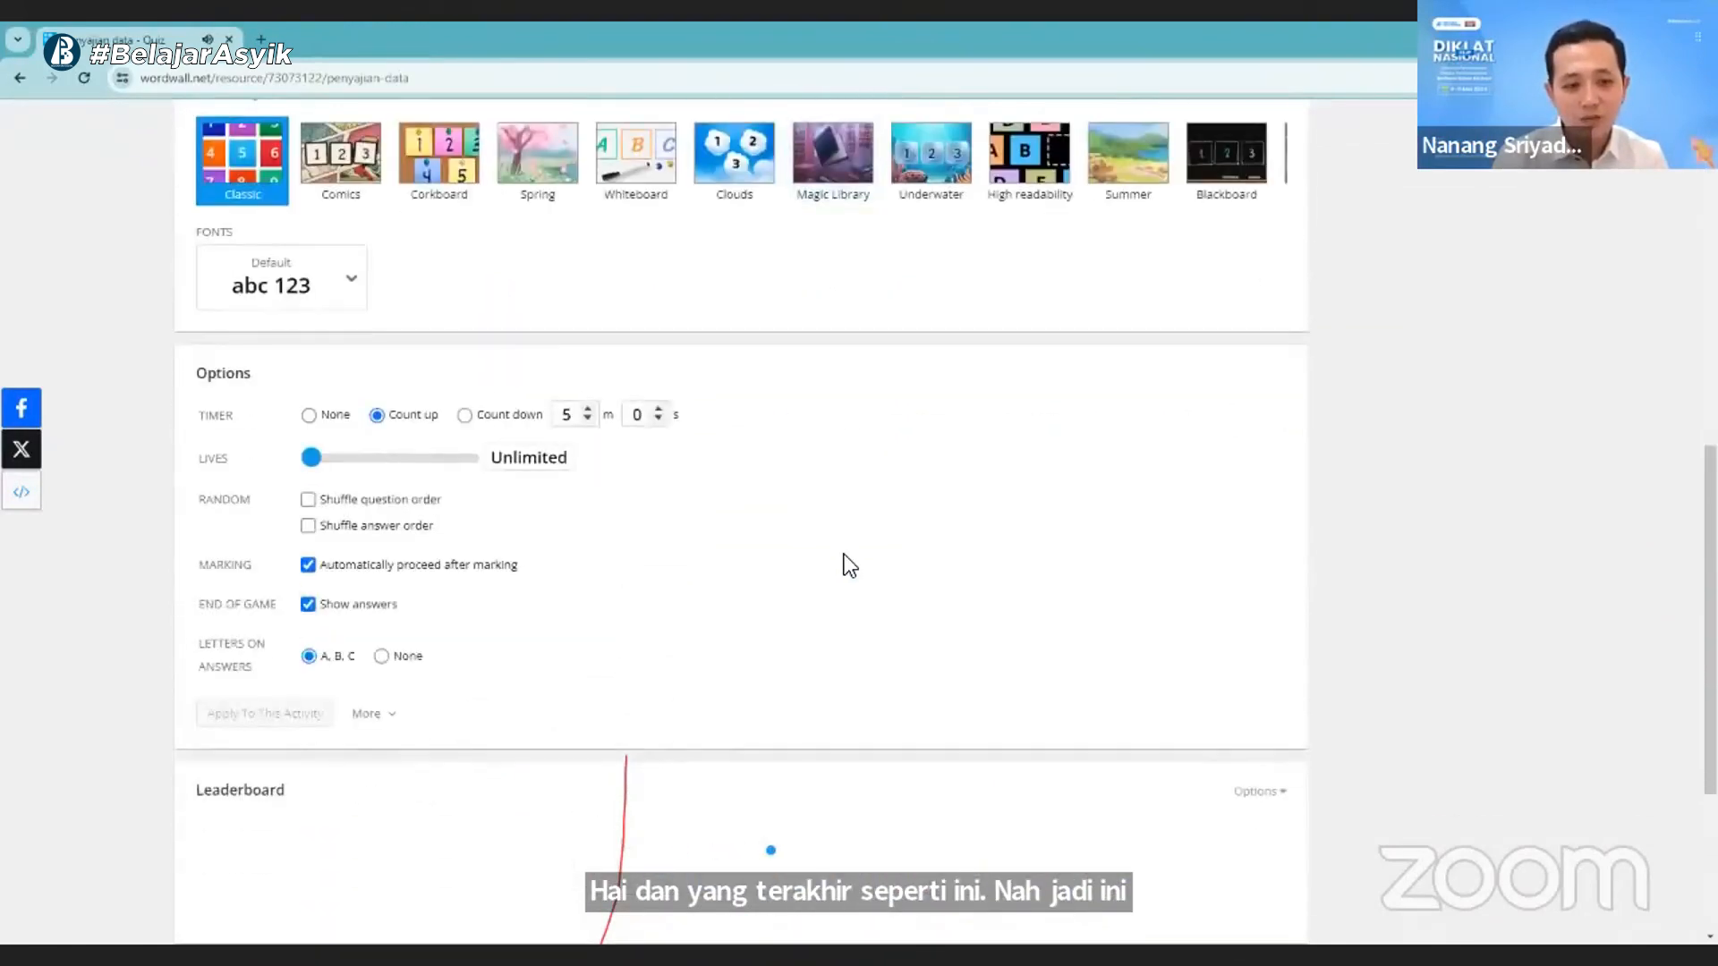
pyautogui.scroll(5, 845, 555)
pyautogui.scroll(4, 844, 555)
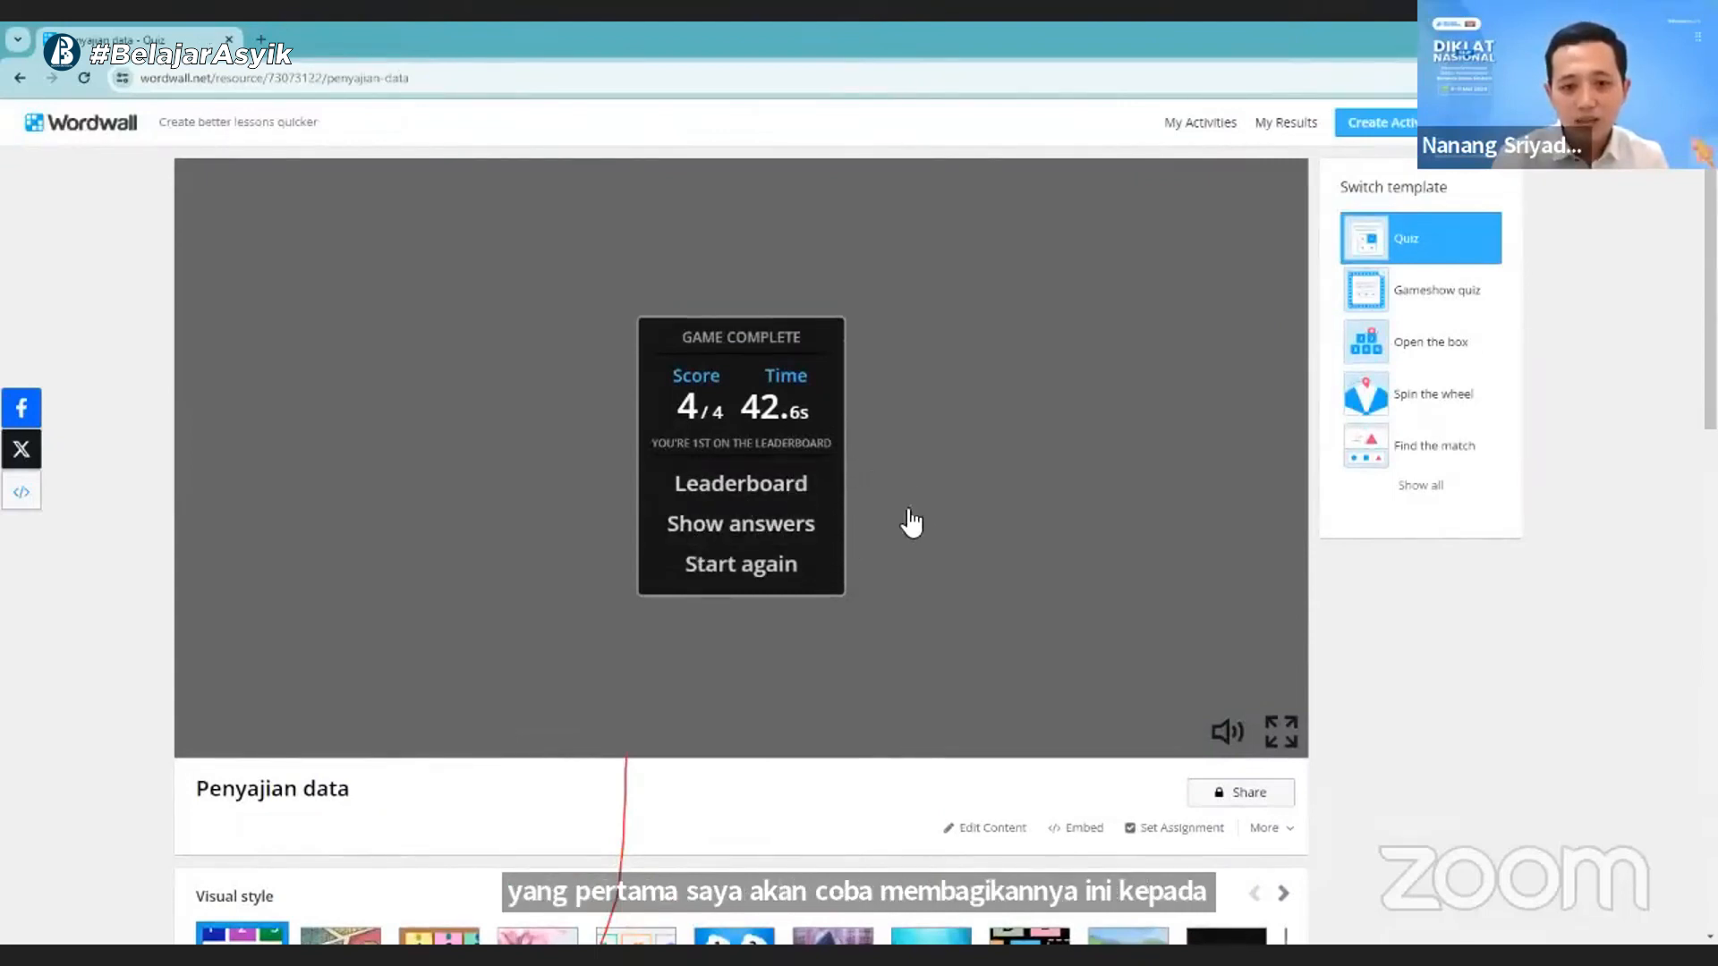
pyautogui.click(751, 574)
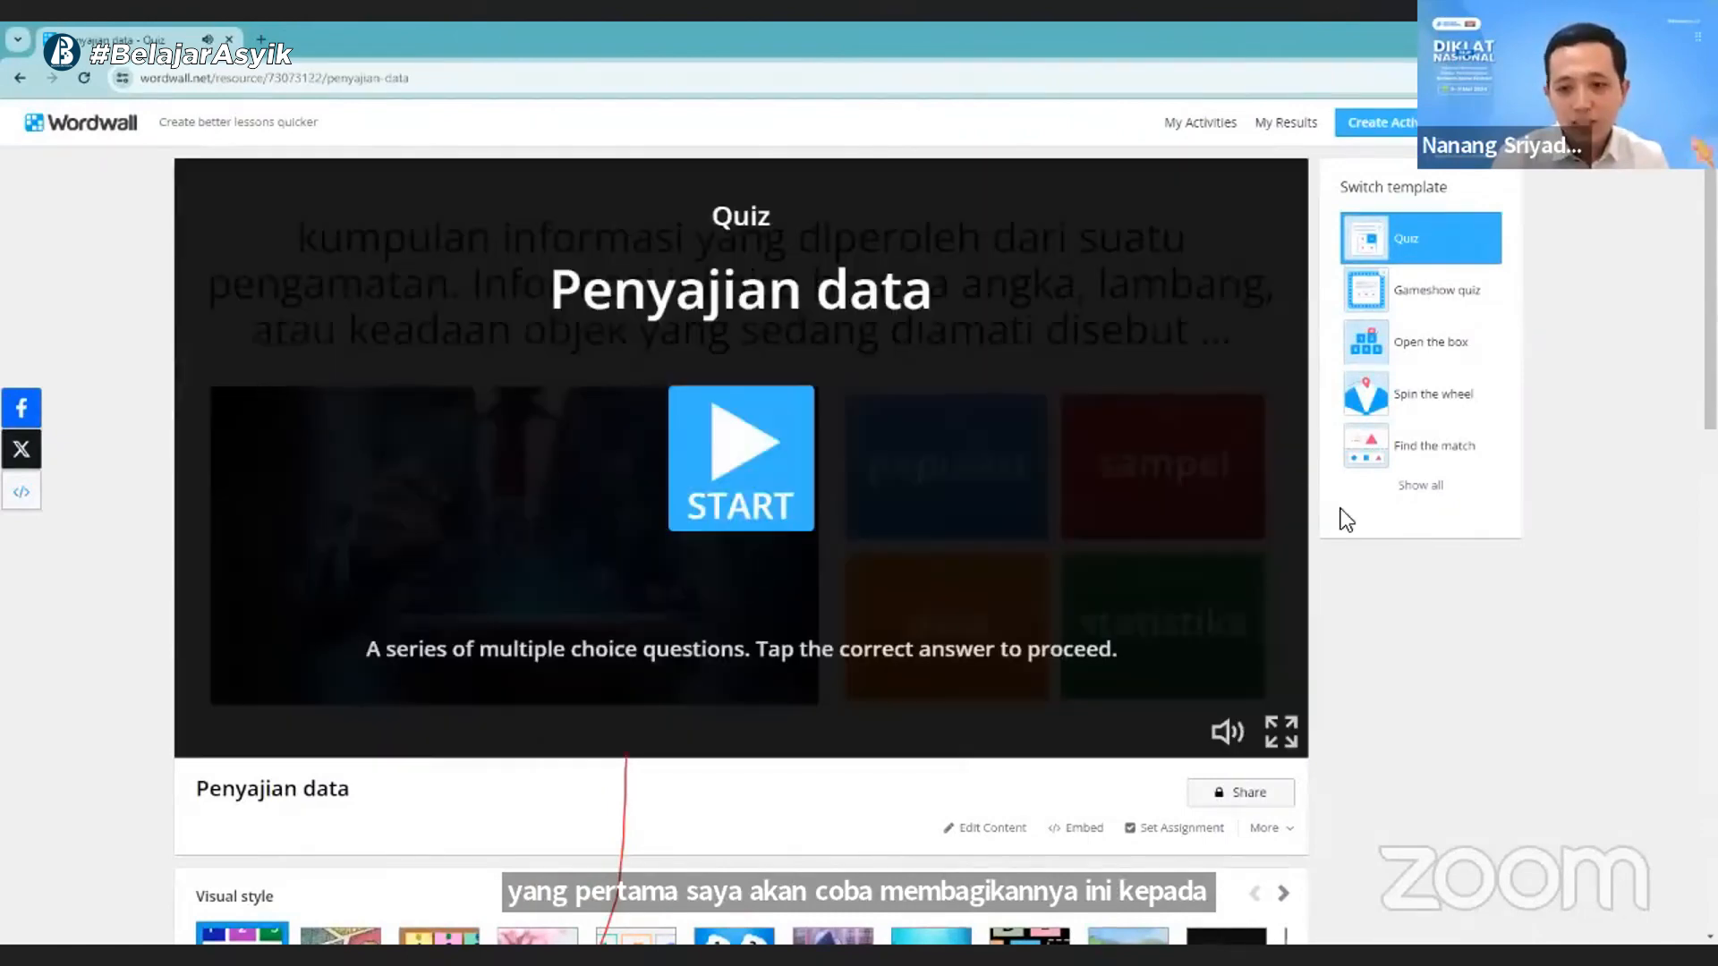
pyautogui.click(1416, 485)
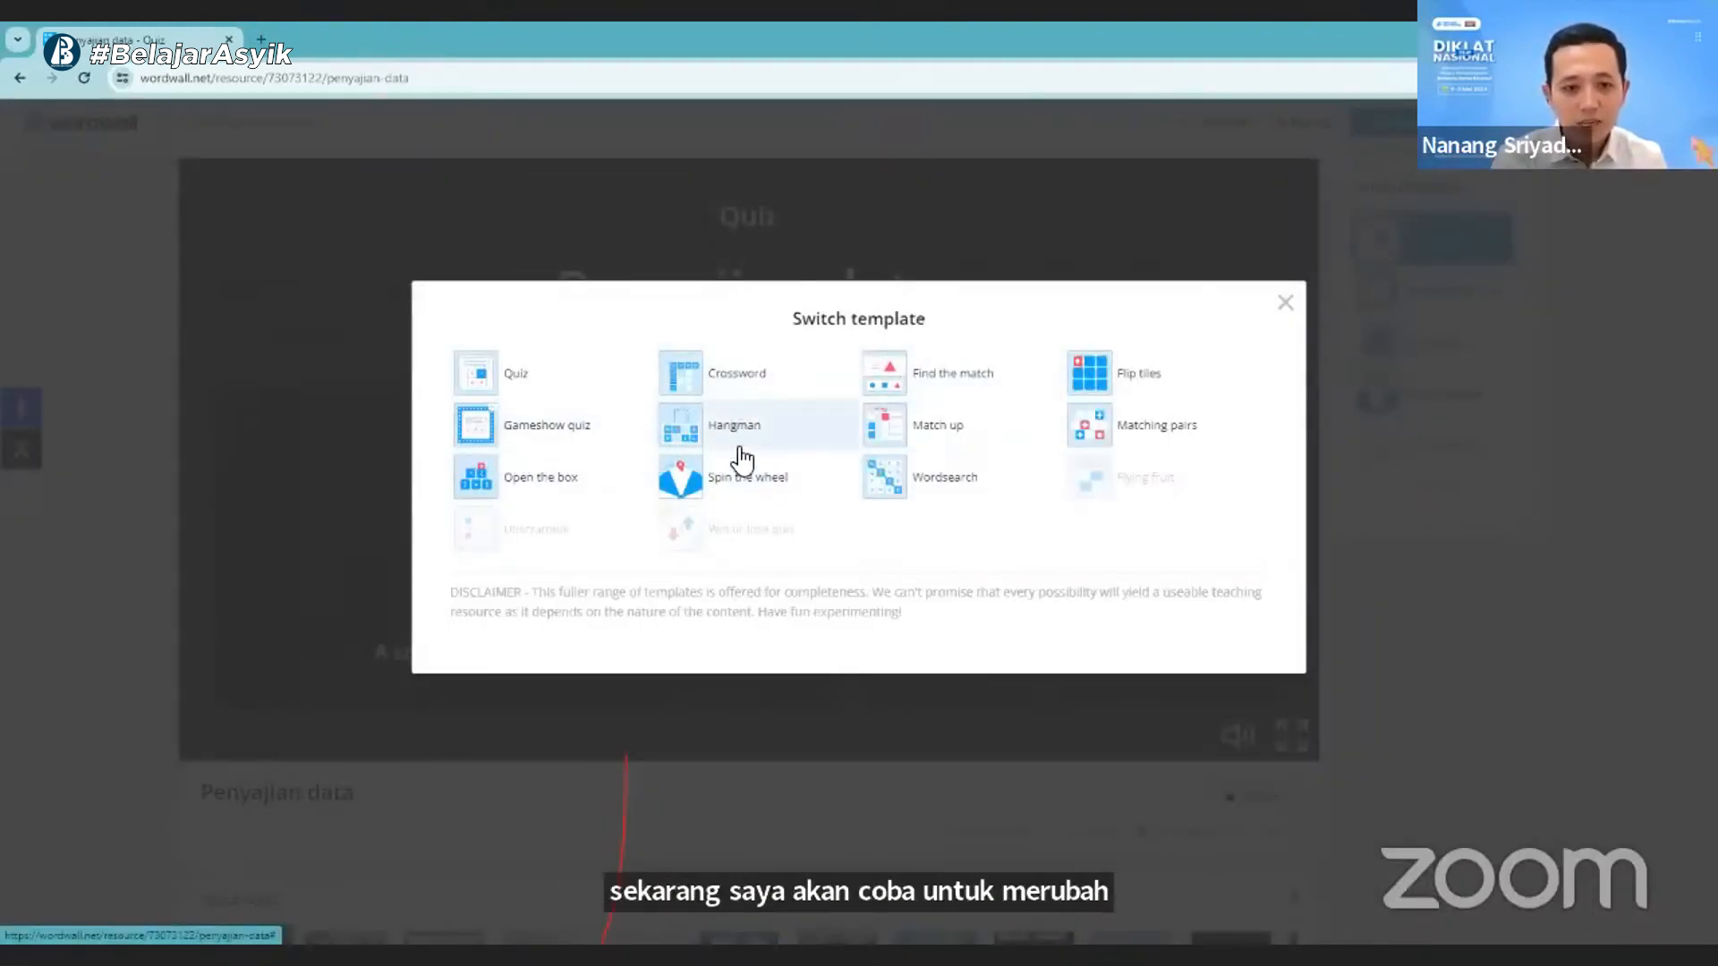
pyautogui.click(749, 492)
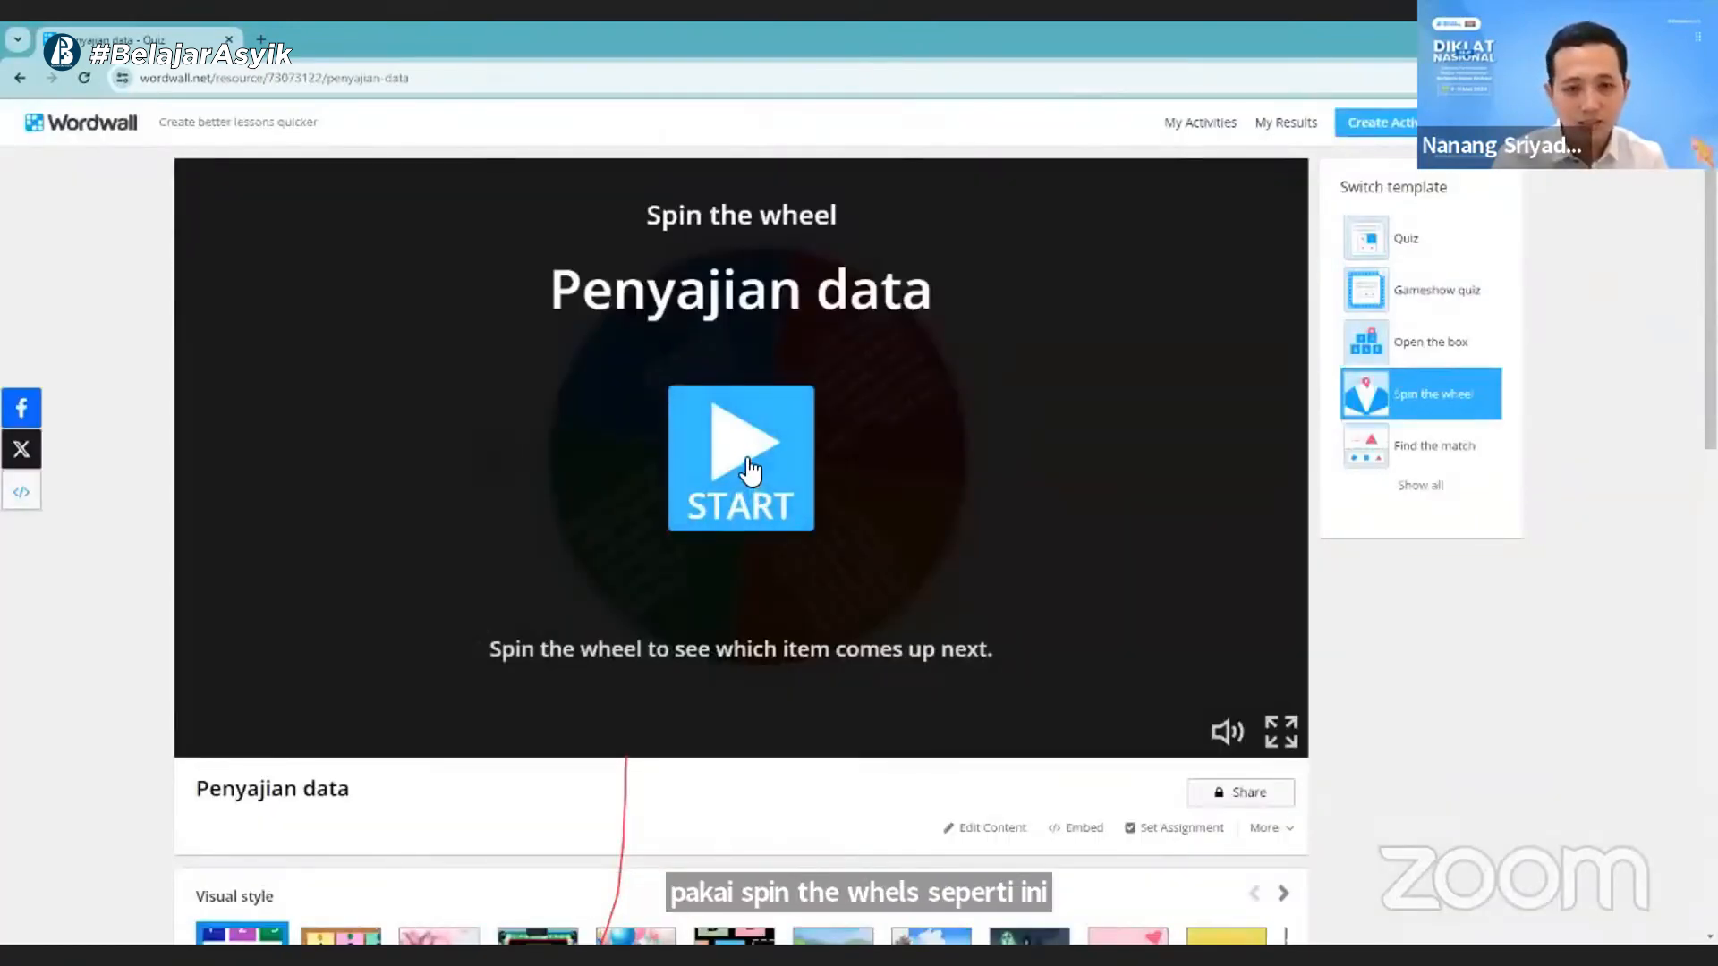
# - Start the Spin the wheel version of the activity and spin the wheel once
pyautogui.click(750, 470)
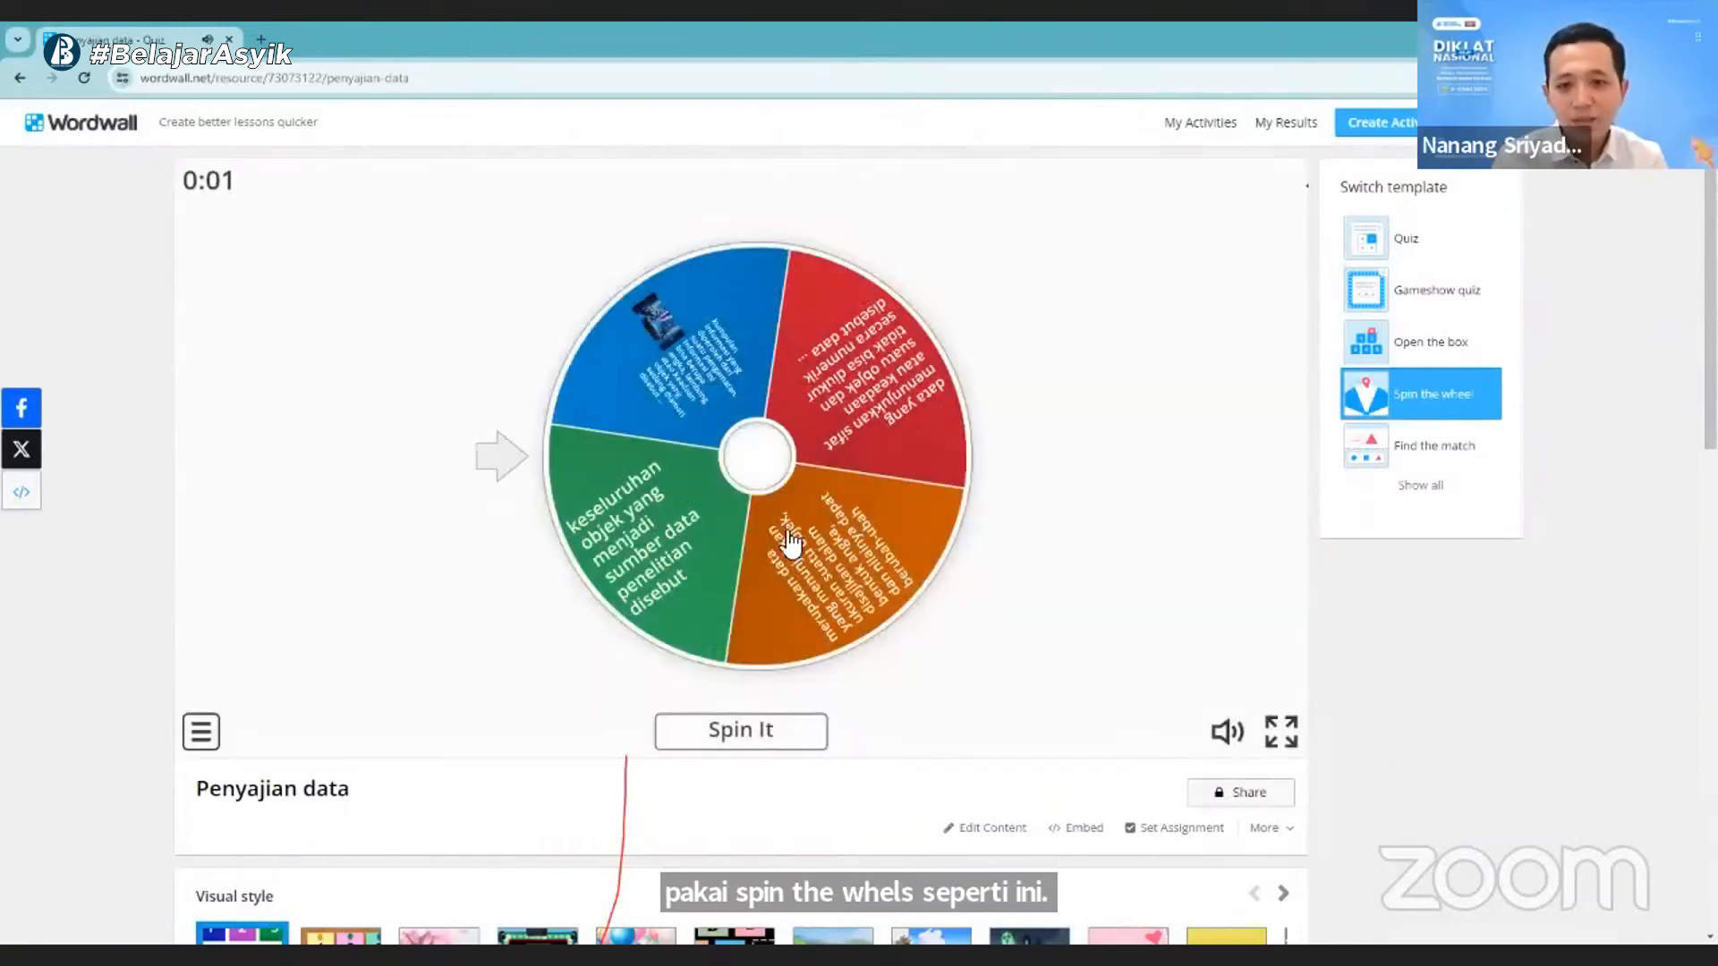
pyautogui.click(742, 732)
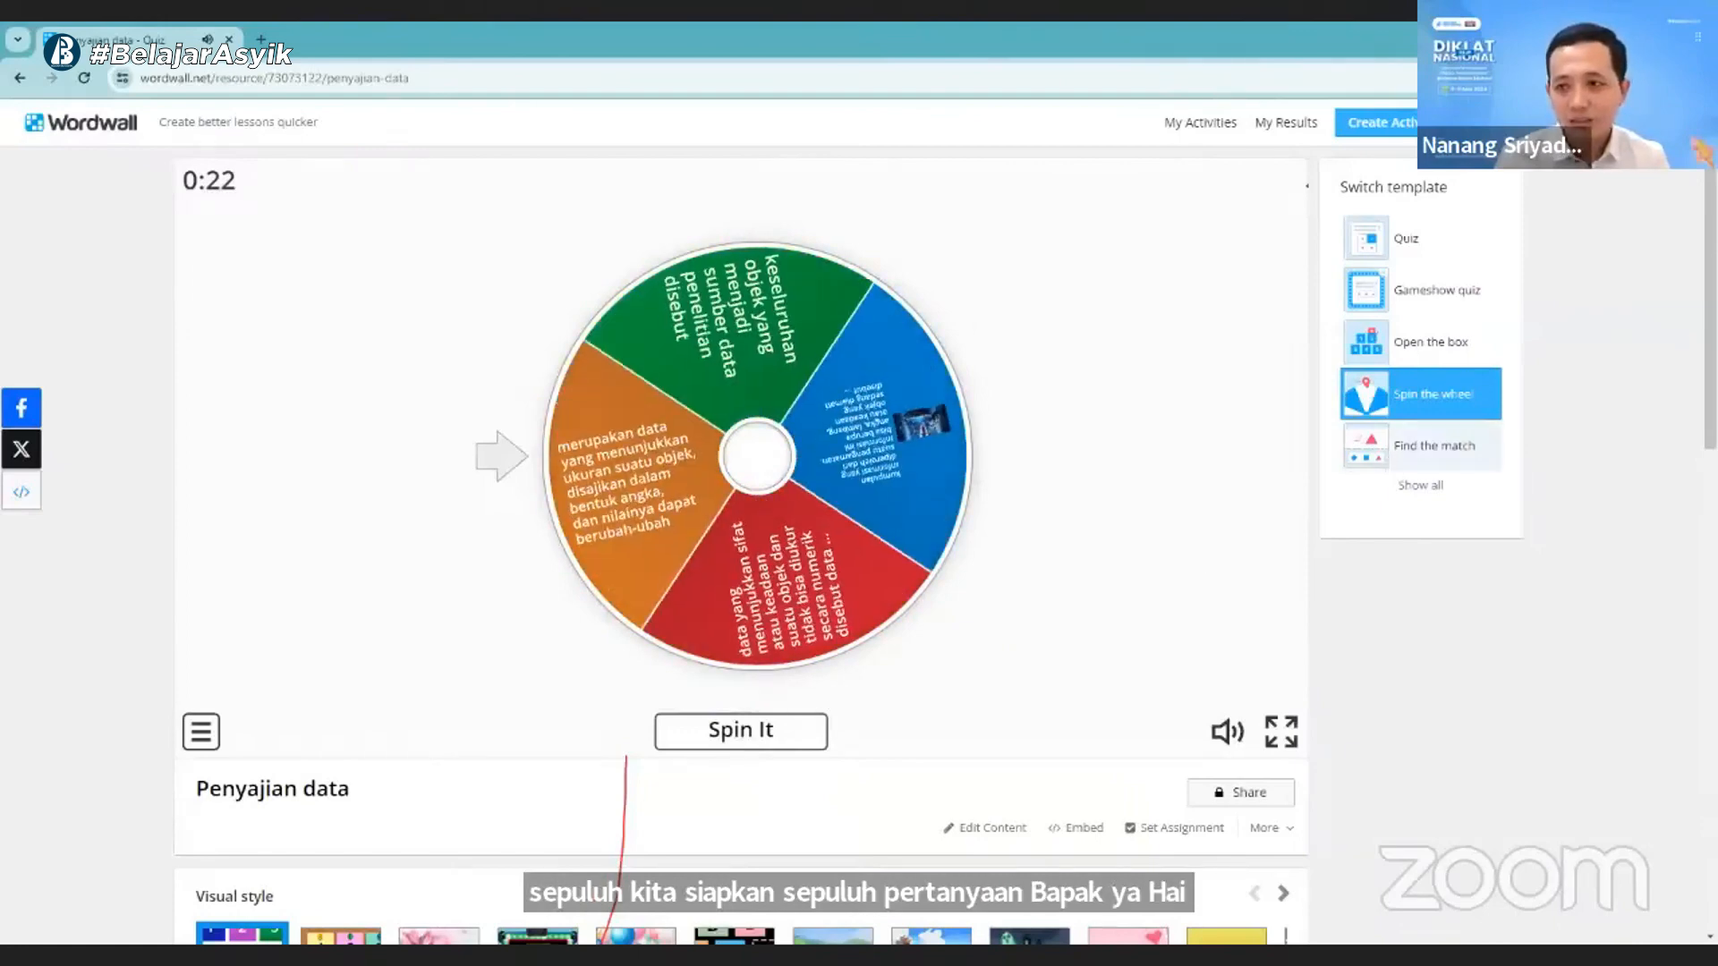
# - Enlarge the browser page to 125% and answer the question picked by the wheel with "kuantitatif"
pyautogui.click(1701, 77)
pyautogui.click(1647, 467)
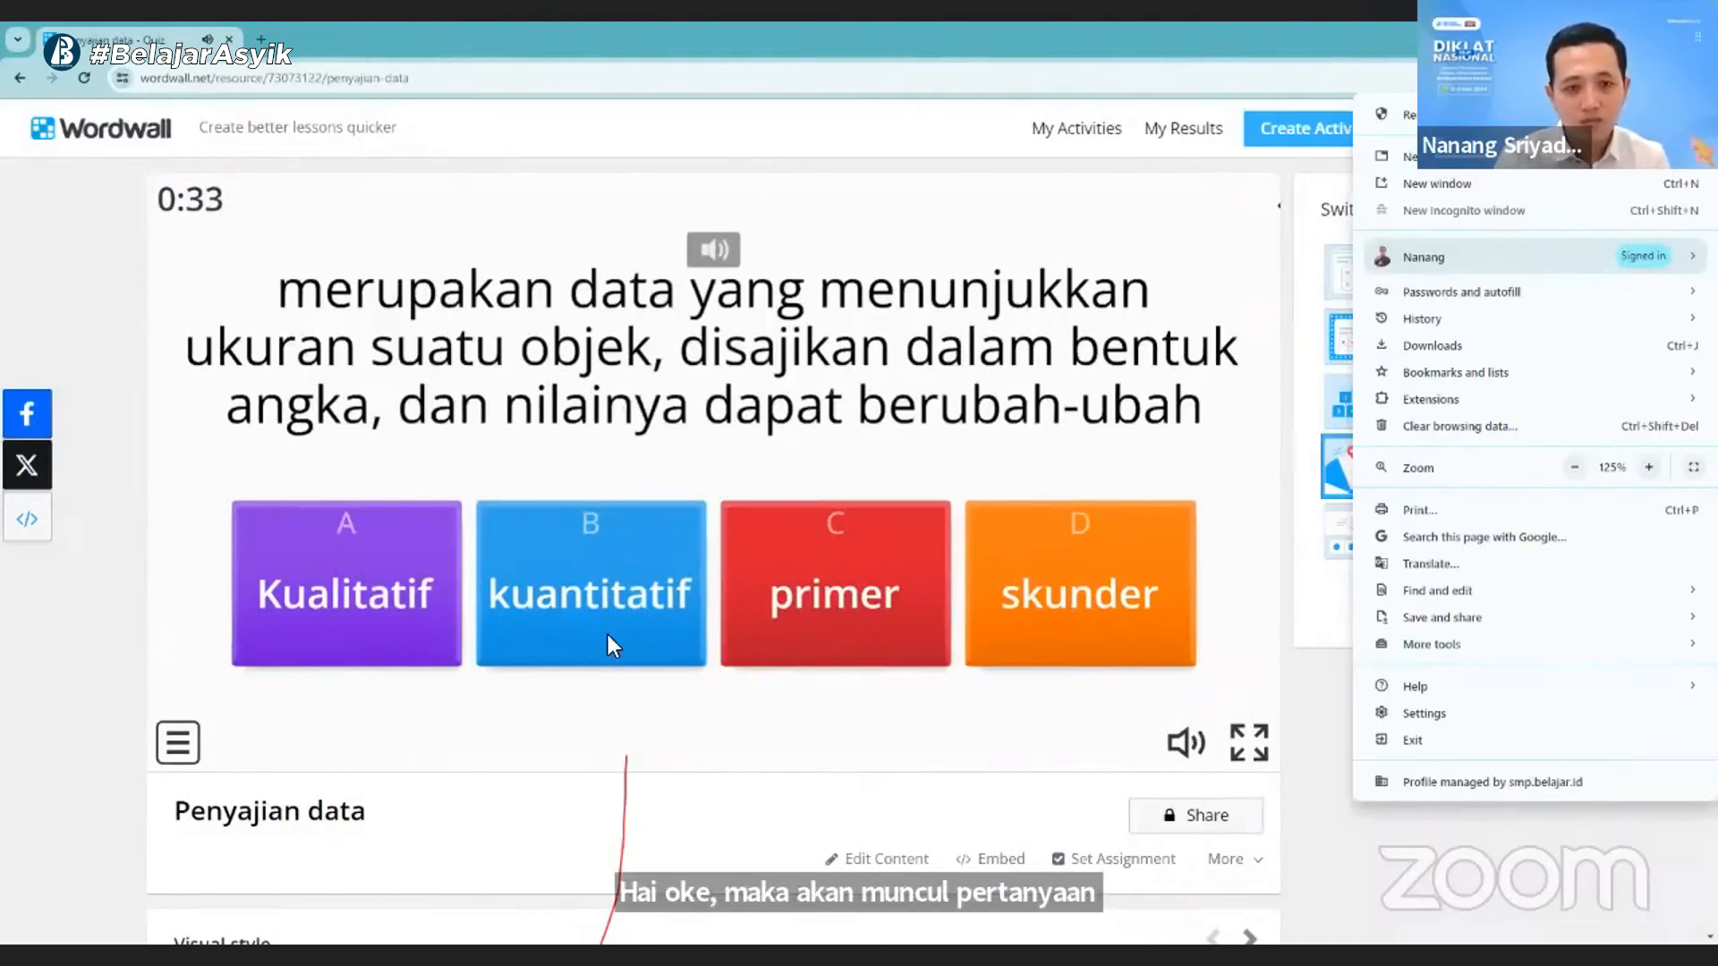
pyautogui.click(599, 598)
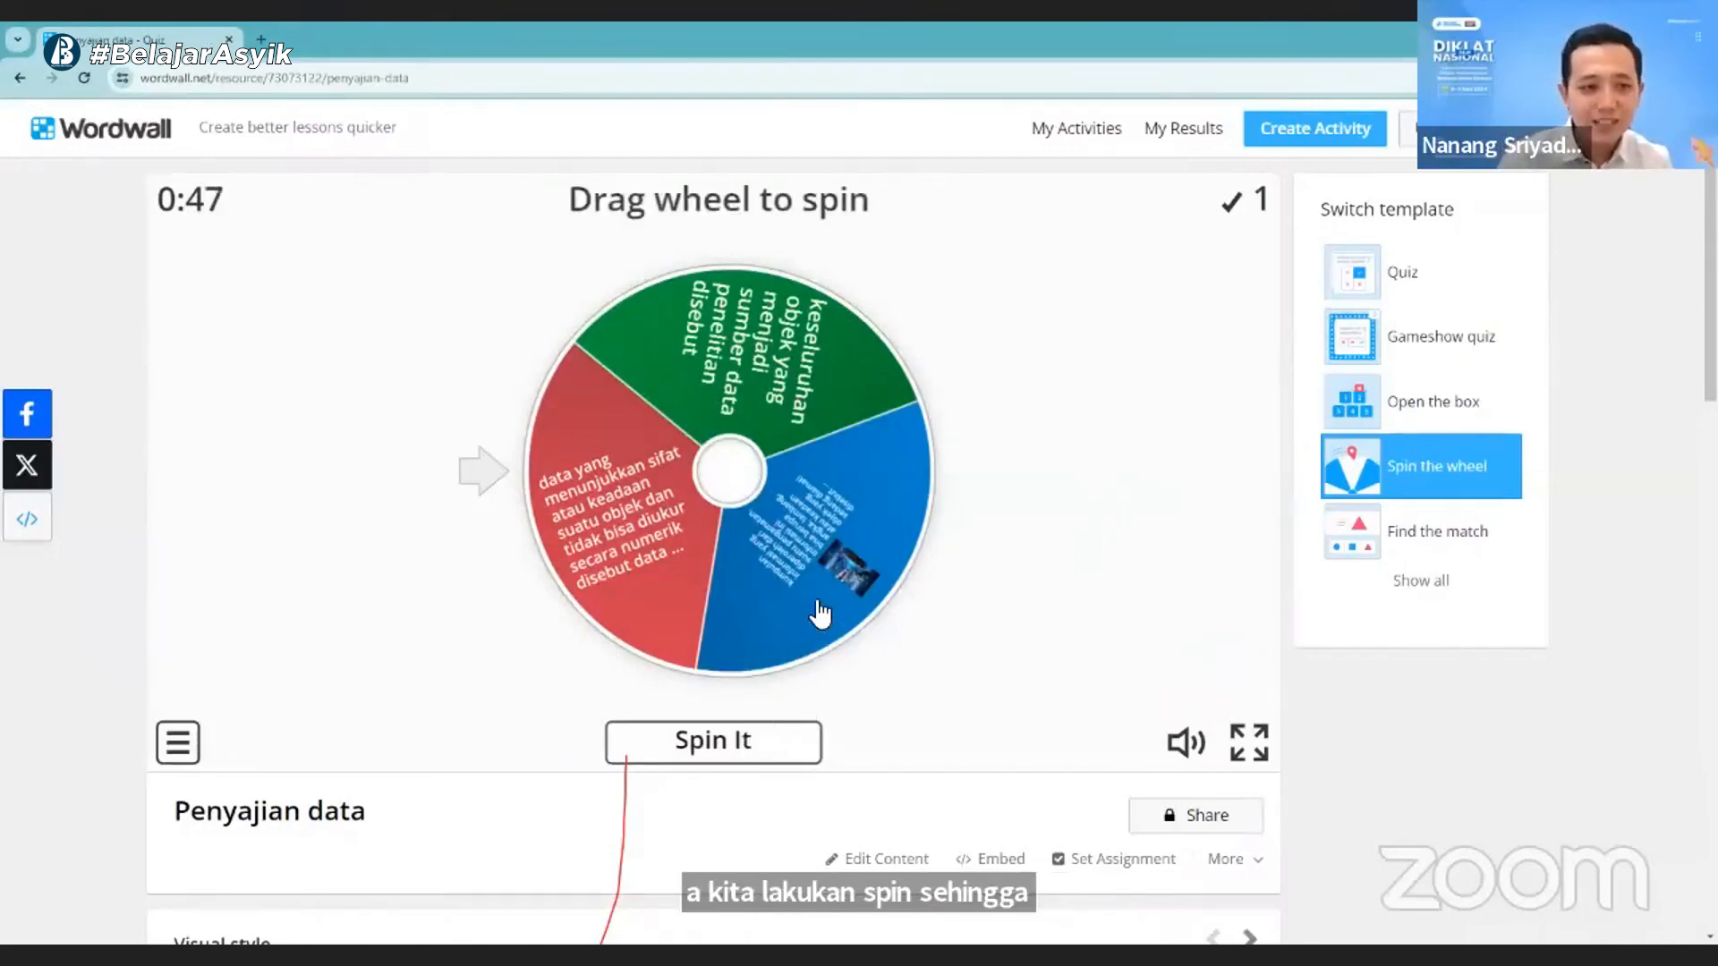
# - Switch the activity's template to Find the match, and from there to Gameshow quiz out of the full template list
pyautogui.click(1413, 548)
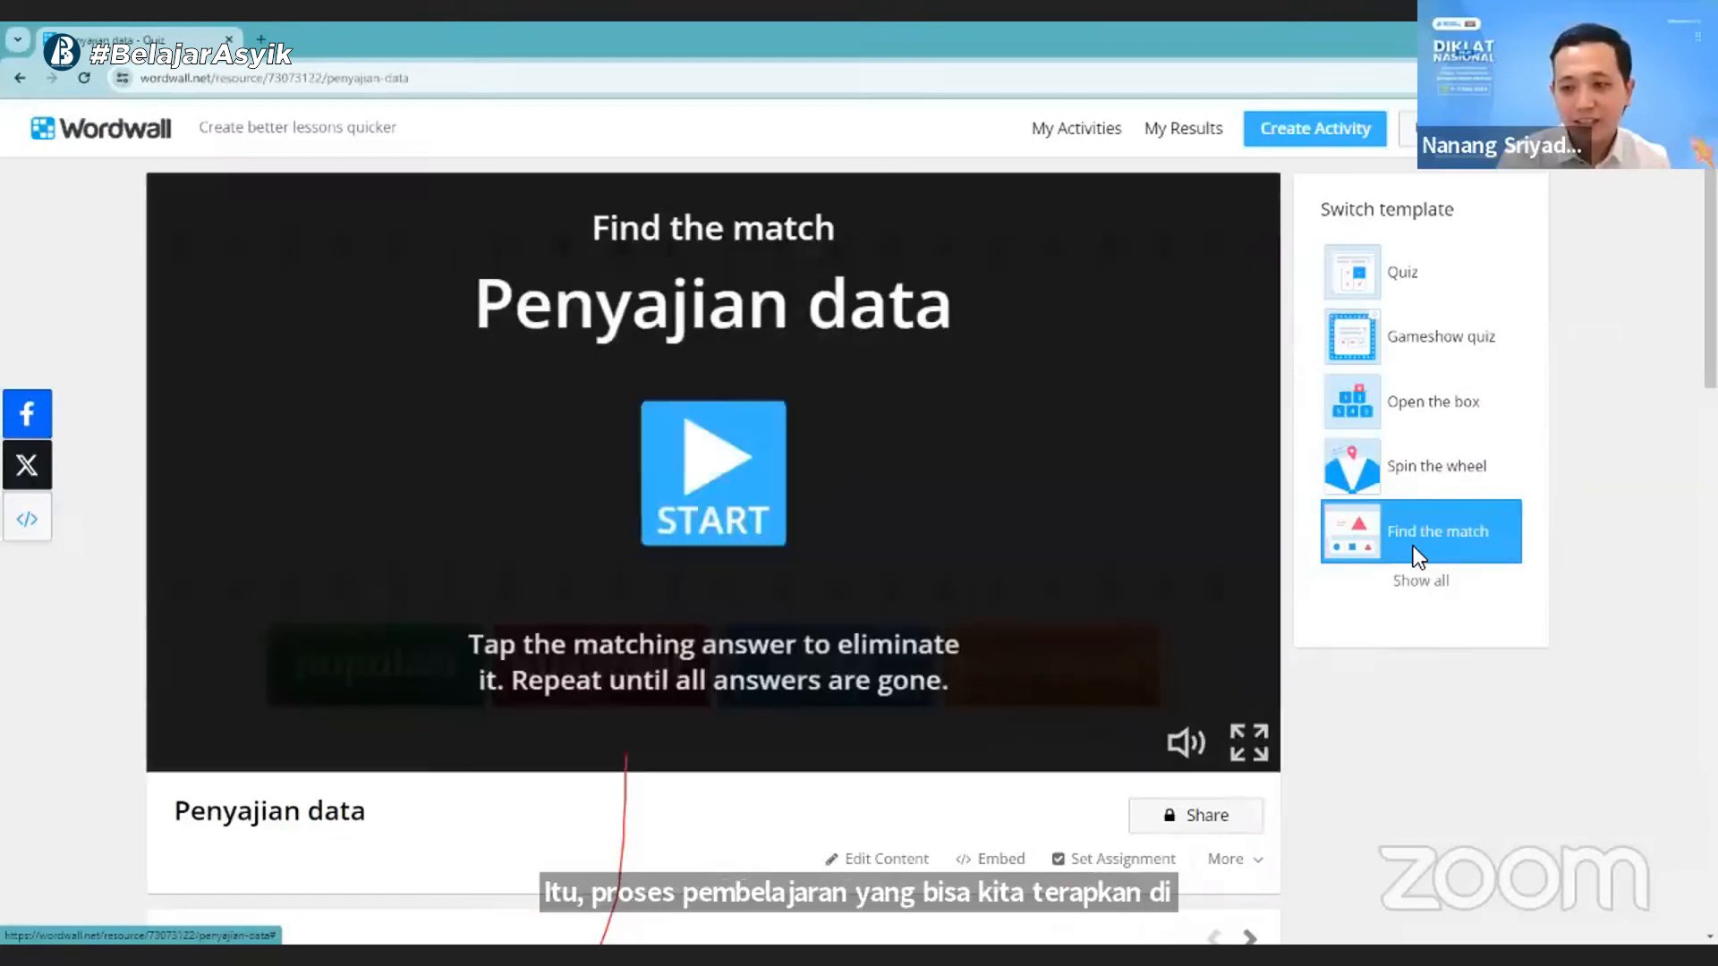
pyautogui.scroll(-1, 1365, 528)
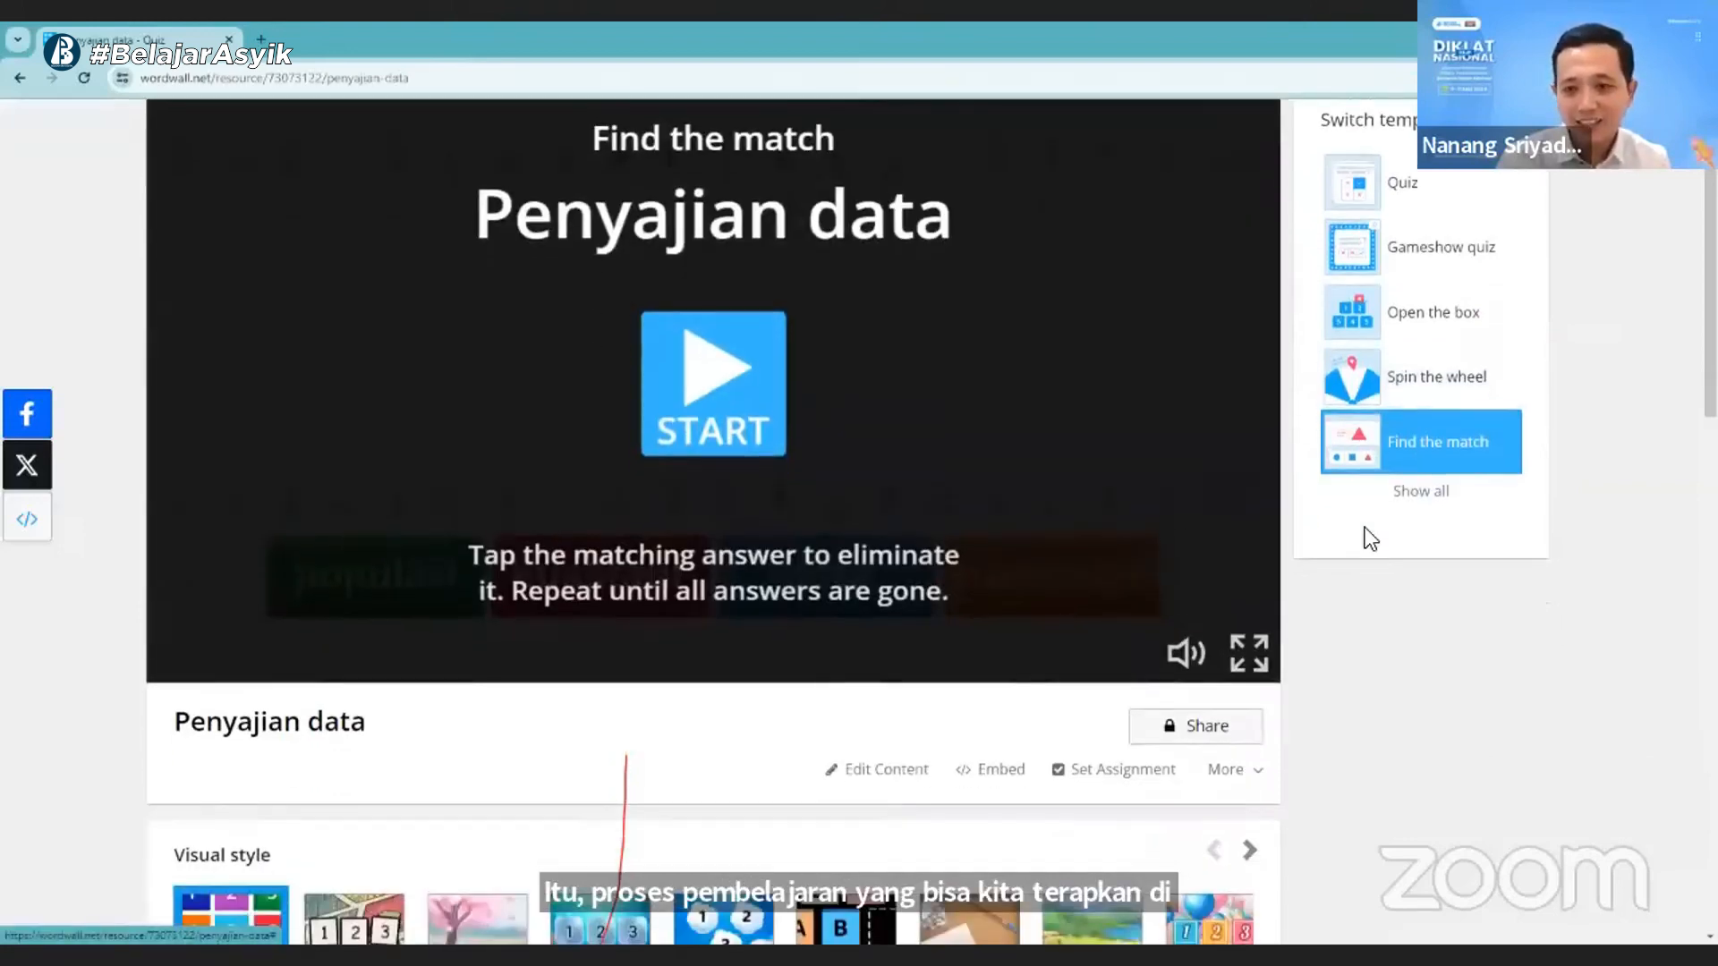
pyautogui.click(1410, 499)
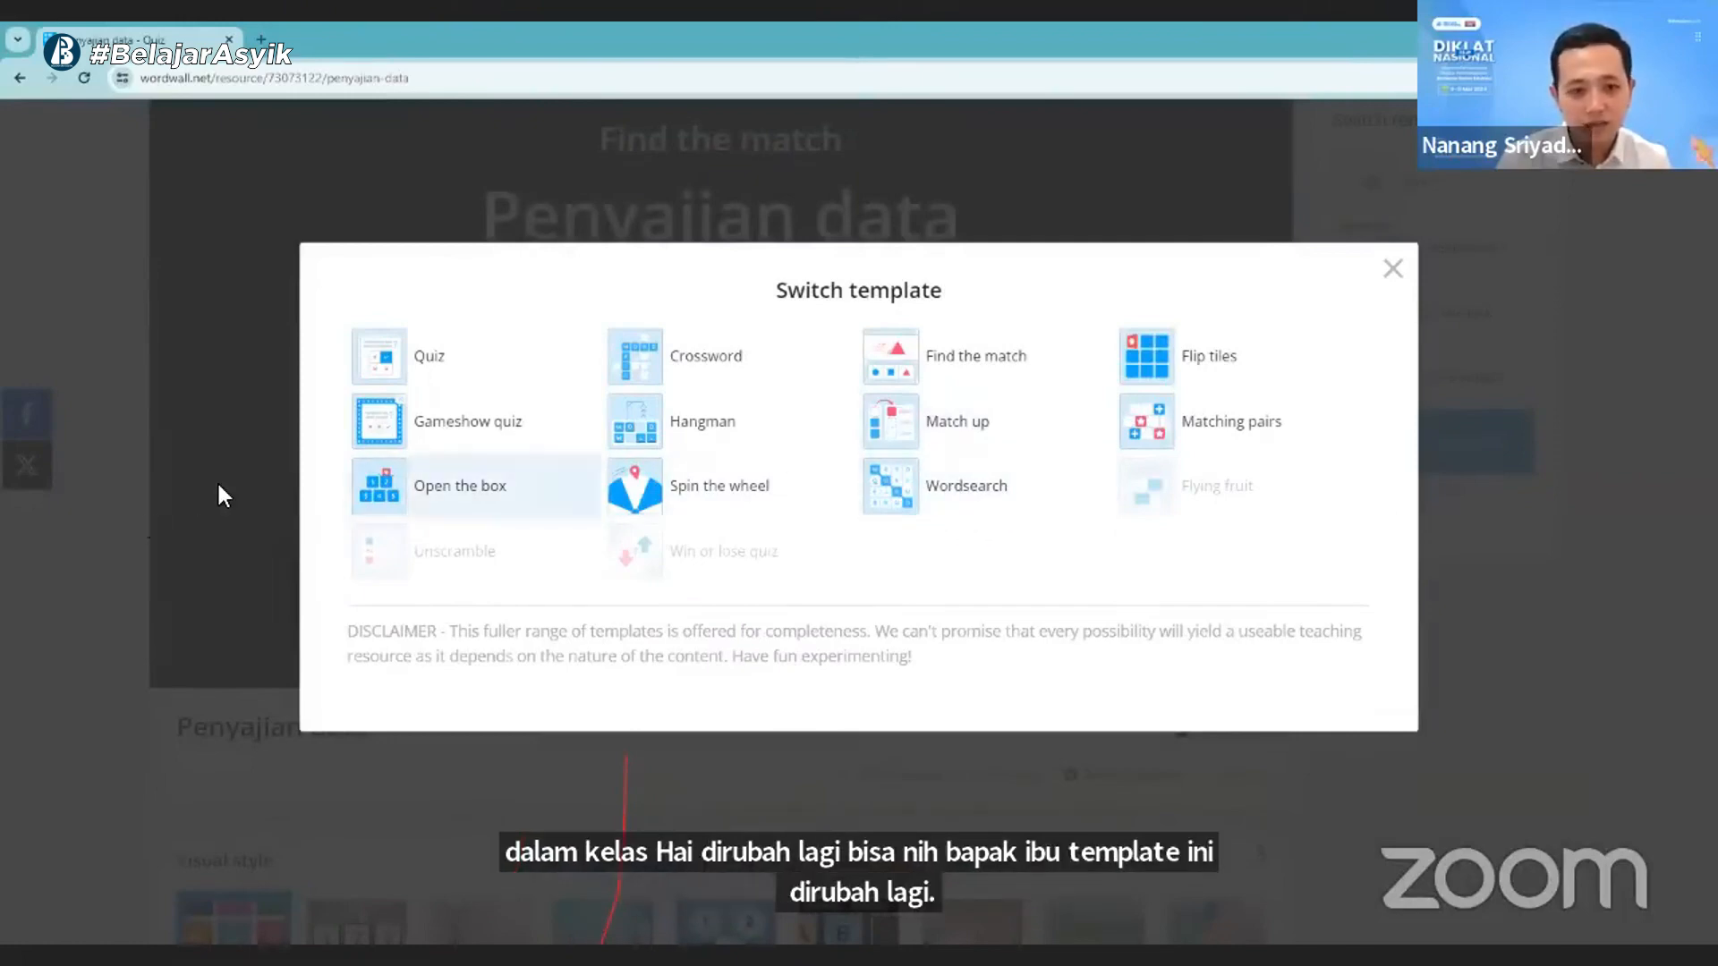
pyautogui.click(491, 433)
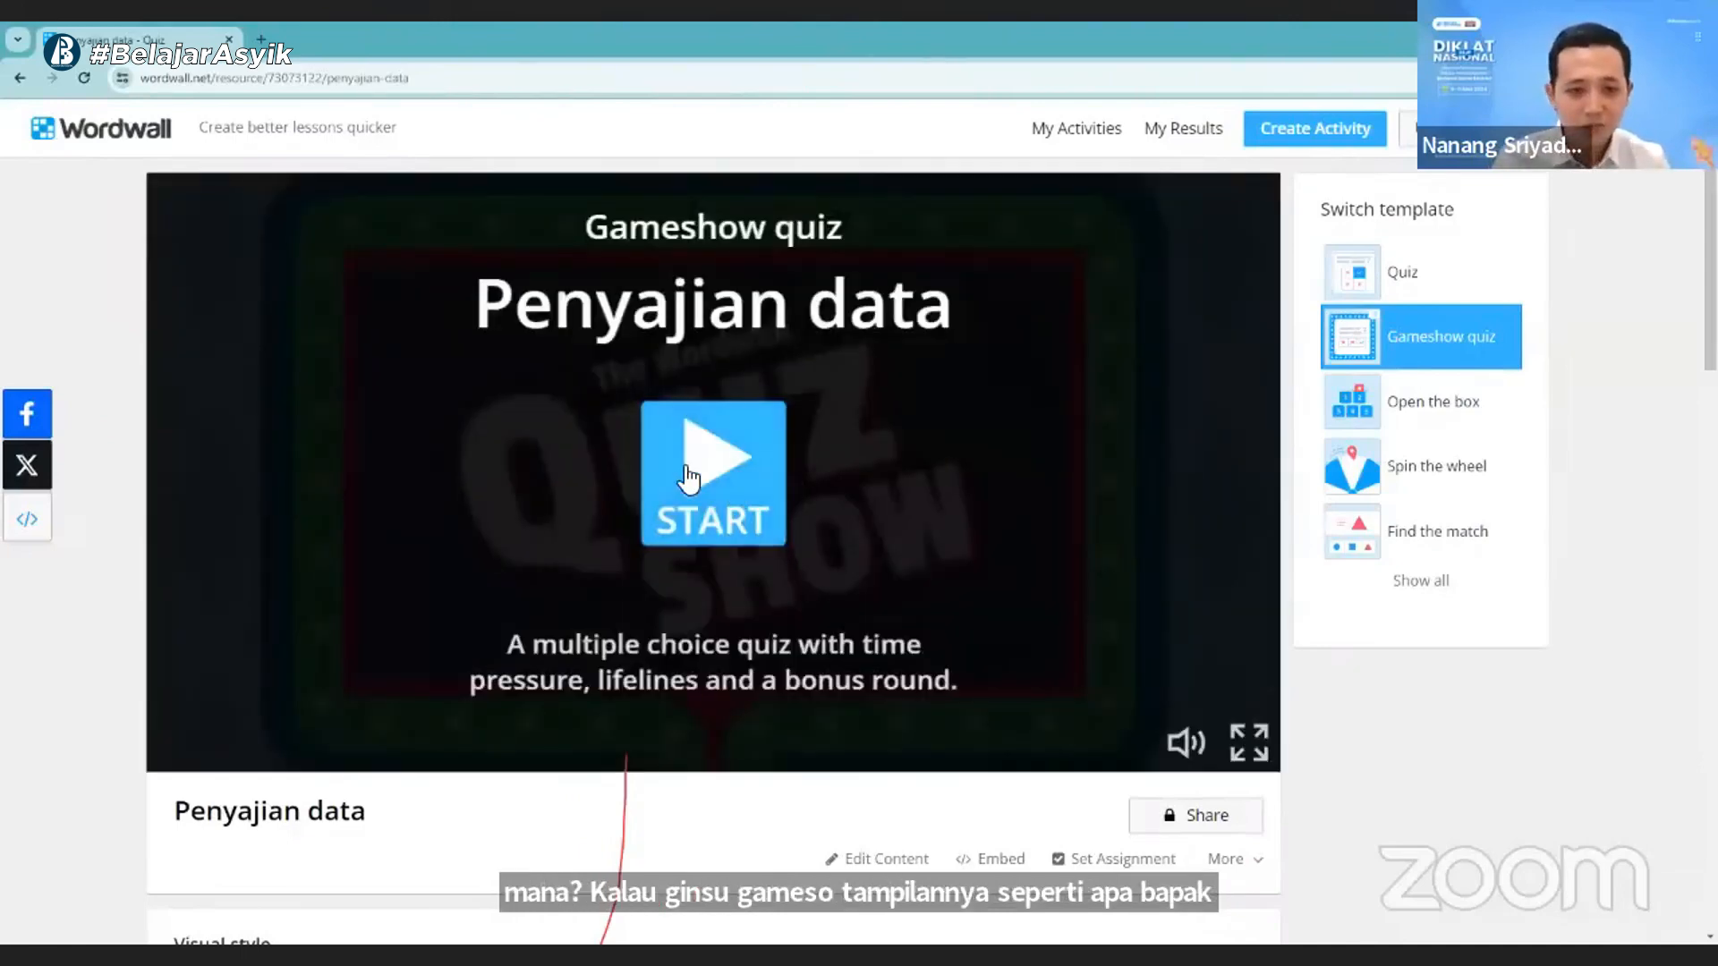
# - Start the Gameshow quiz version, answer the first question with "data" and skip the score screen
pyautogui.click(685, 474)
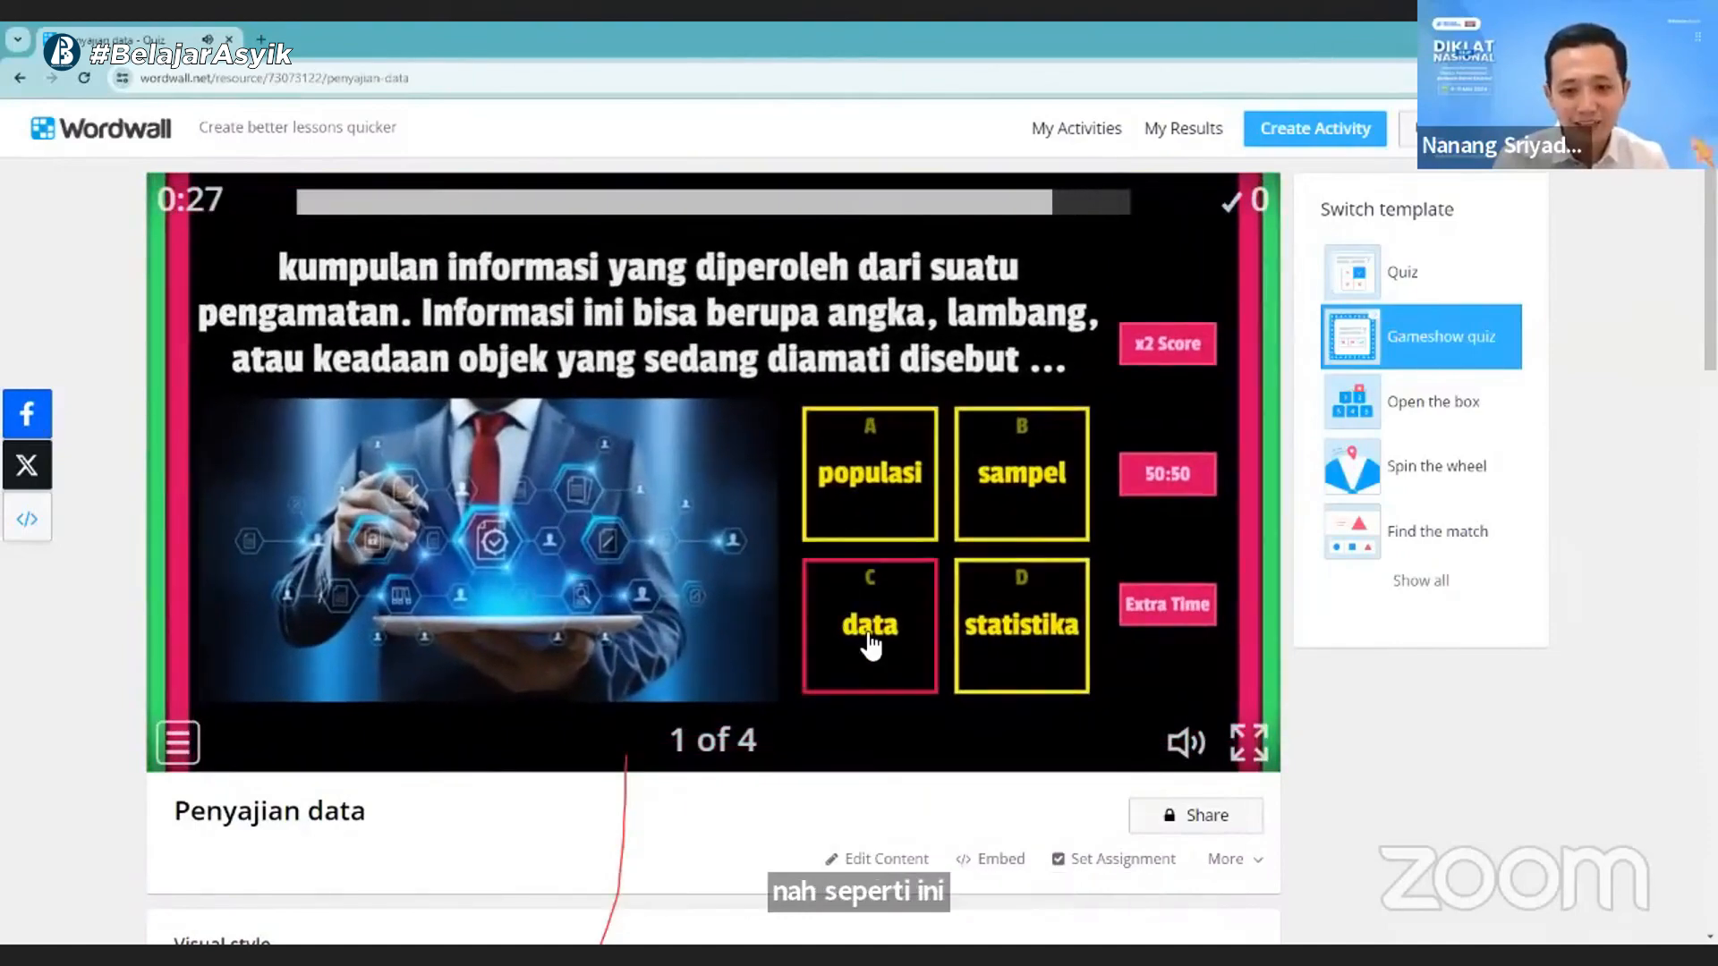
pyautogui.click(872, 642)
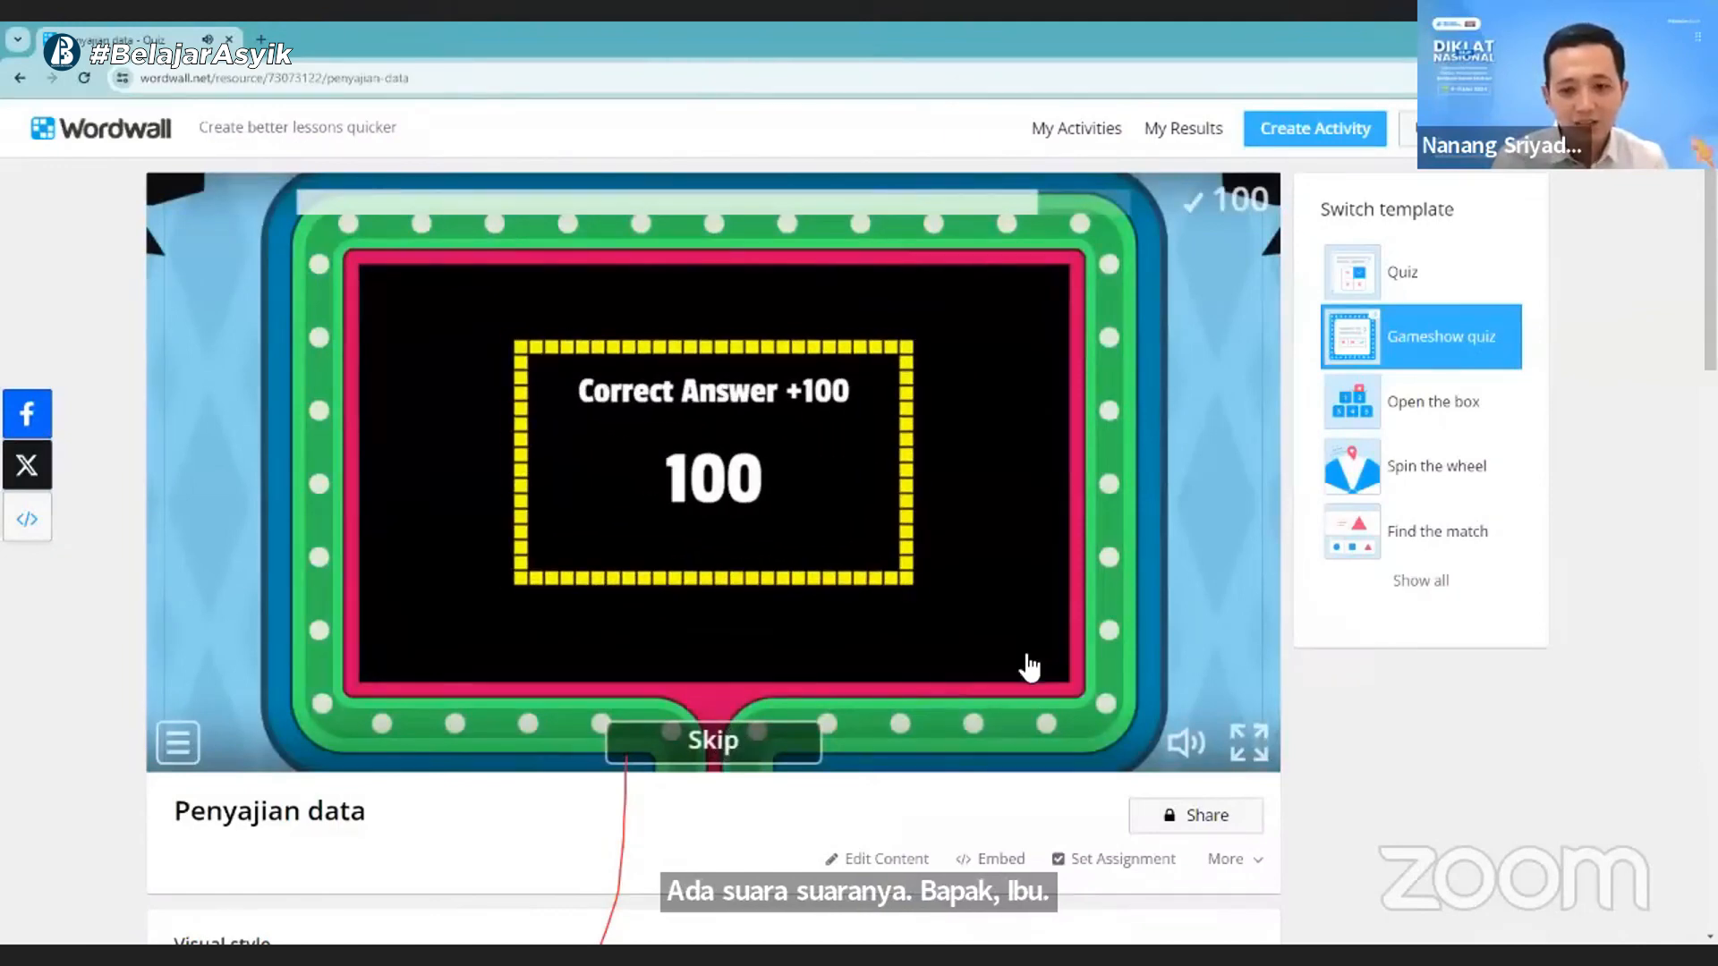
pyautogui.click(769, 744)
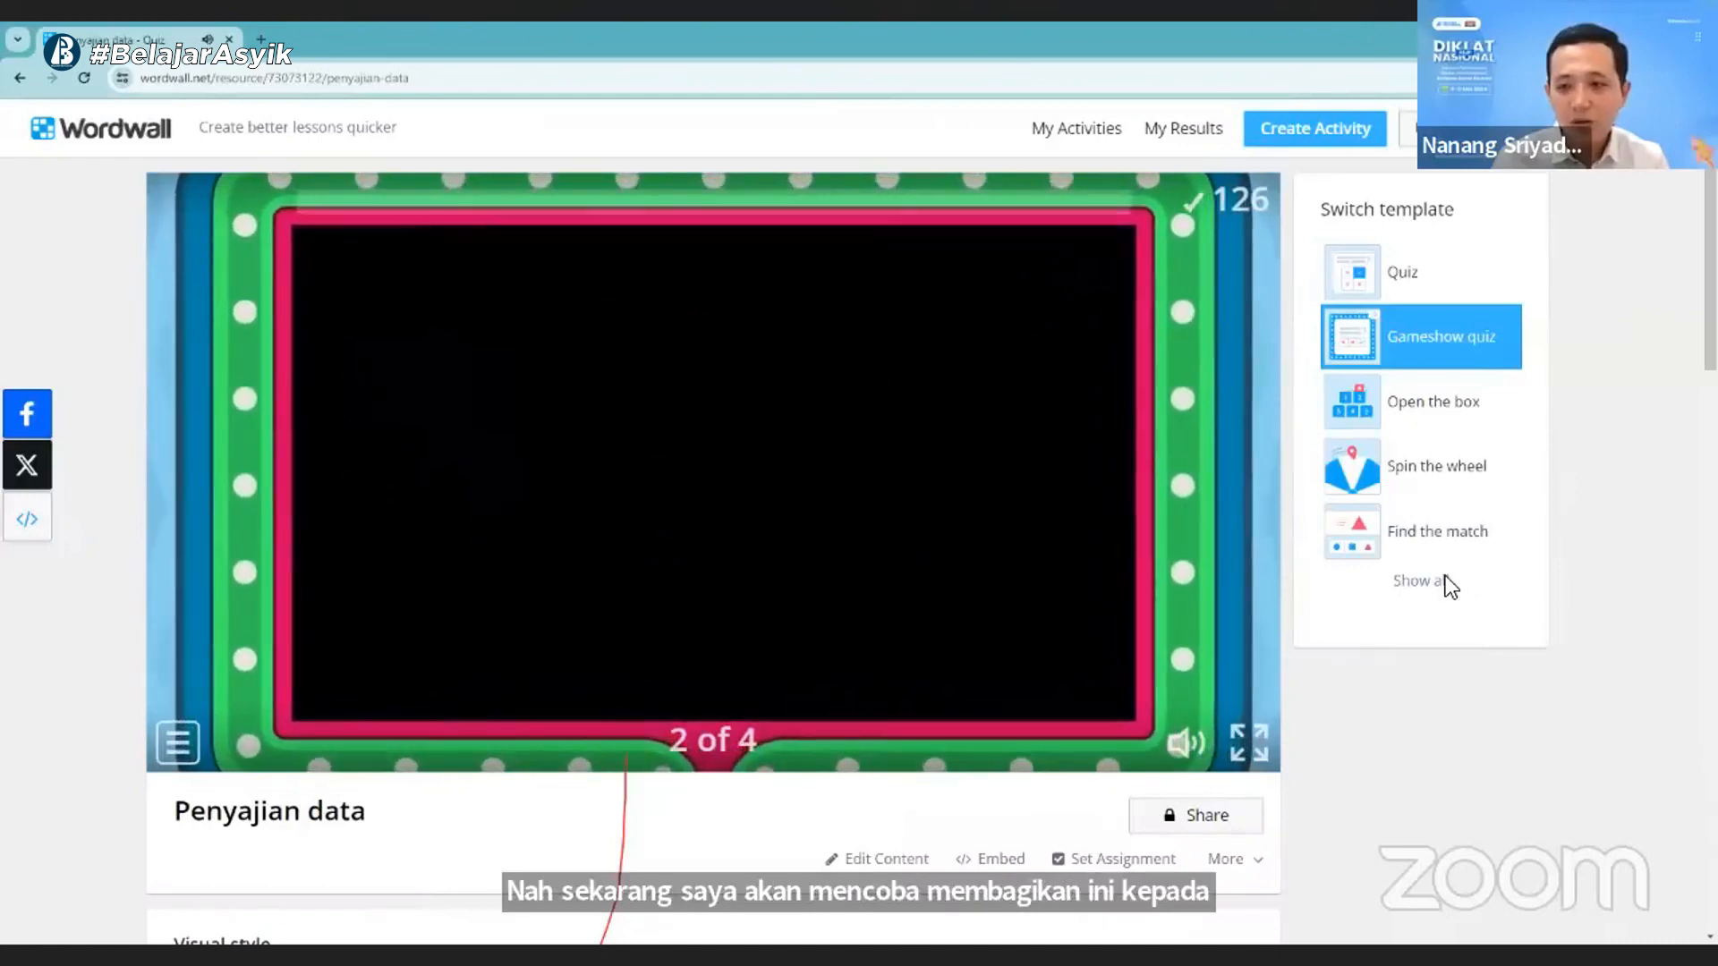
# - Switch the template to Open the box and publish the activity for the age bands "Sekolah Menengah" and "Kelas 7"
pyautogui.click(1425, 581)
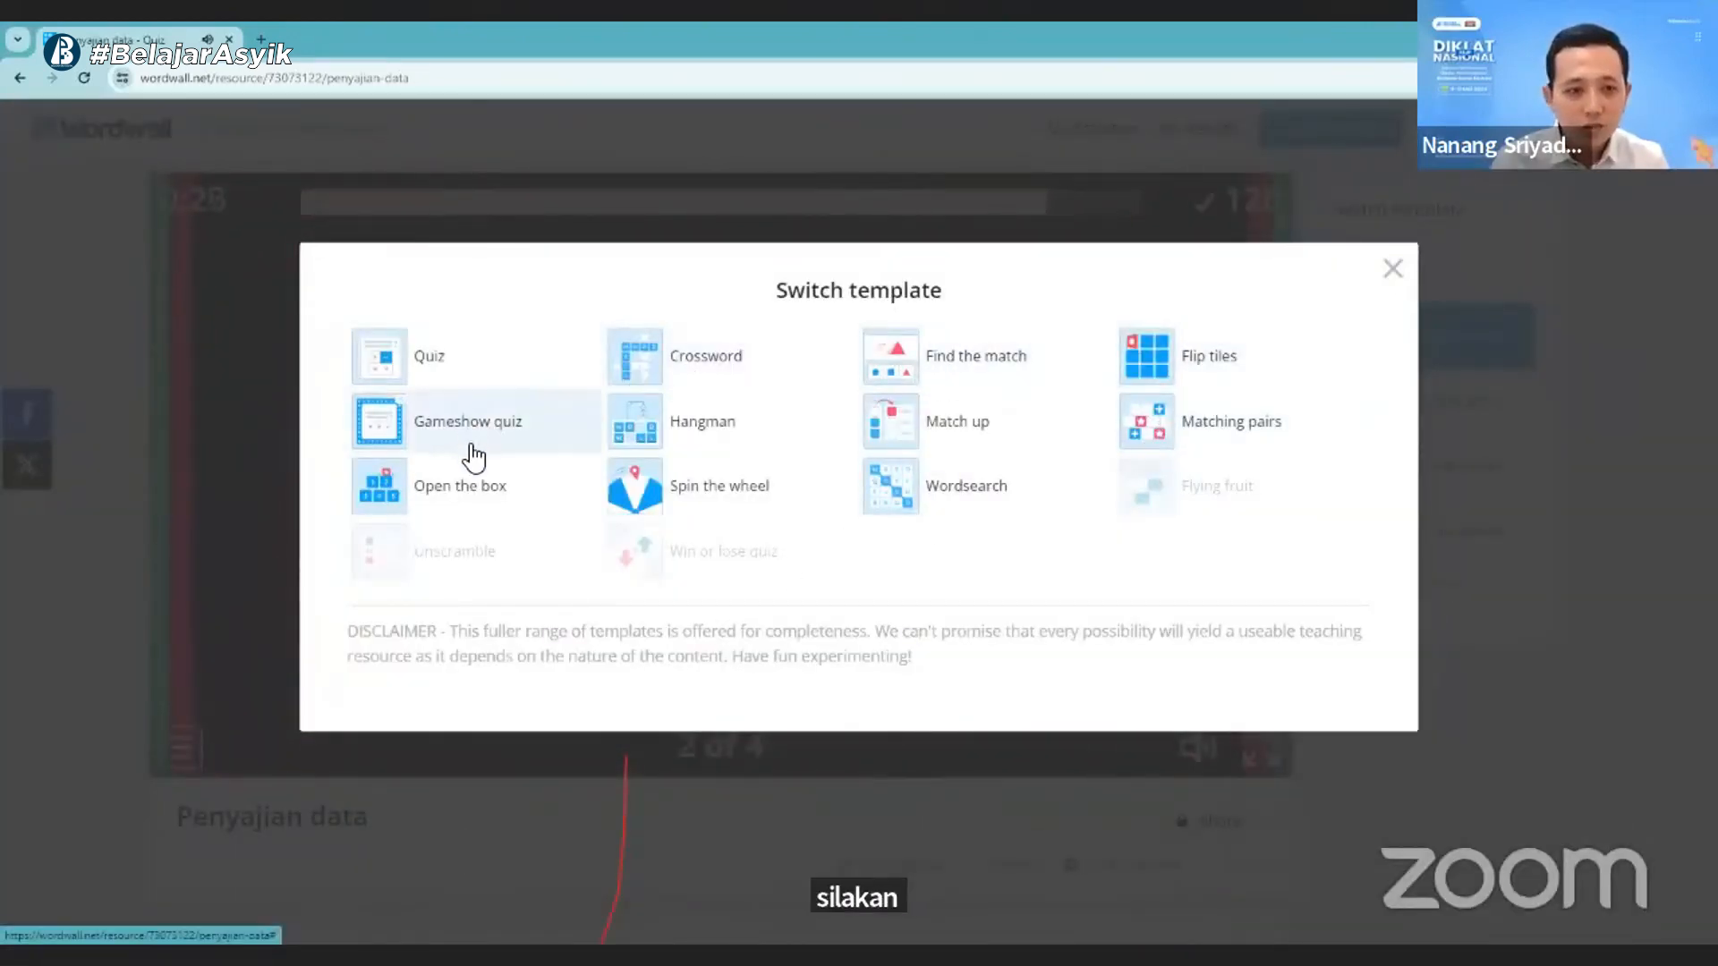
pyautogui.click(483, 493)
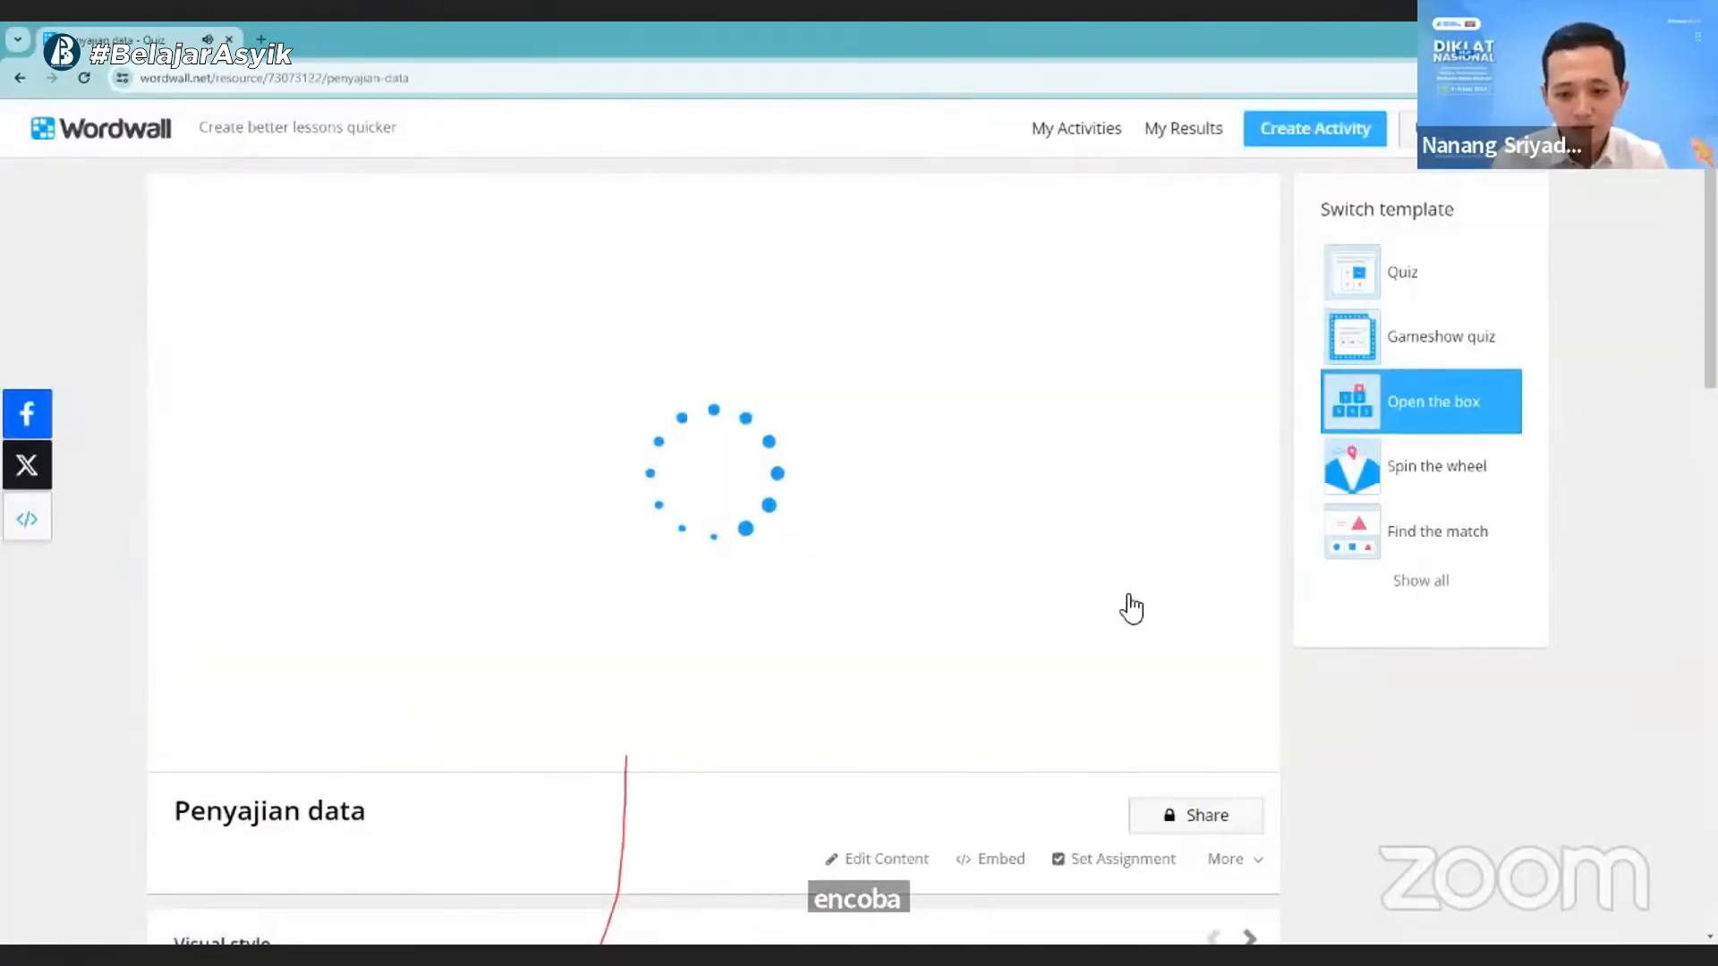
pyautogui.scroll(-1, 1172, 786)
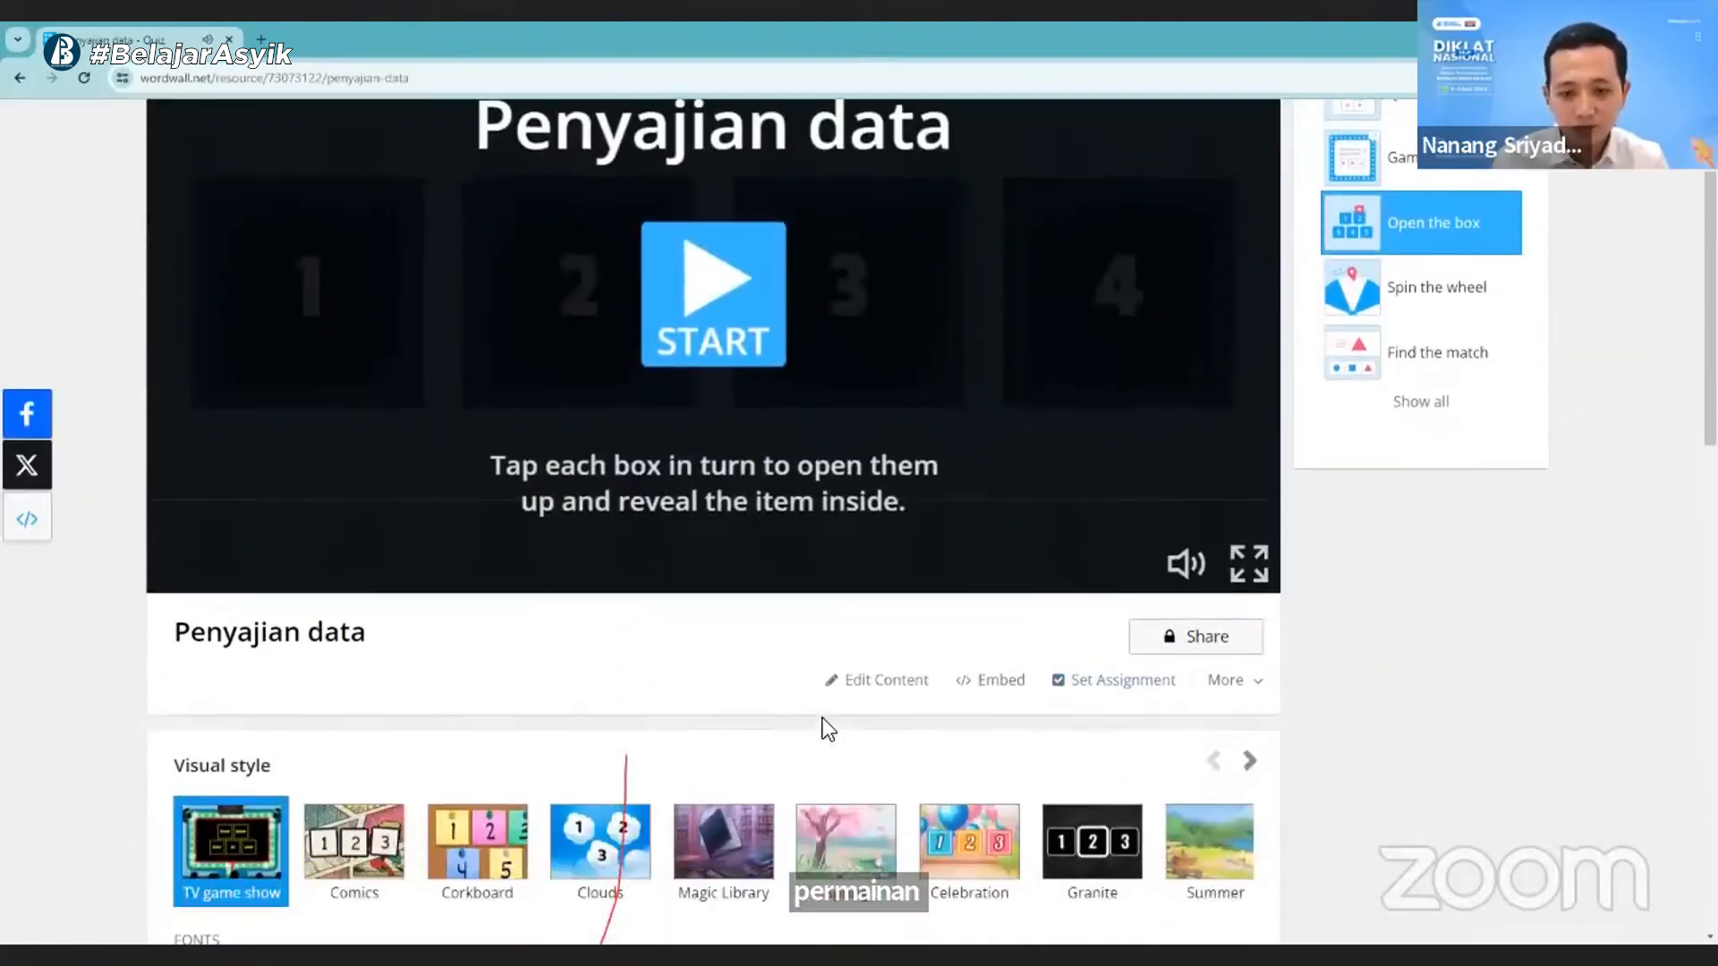
pyautogui.click(1201, 637)
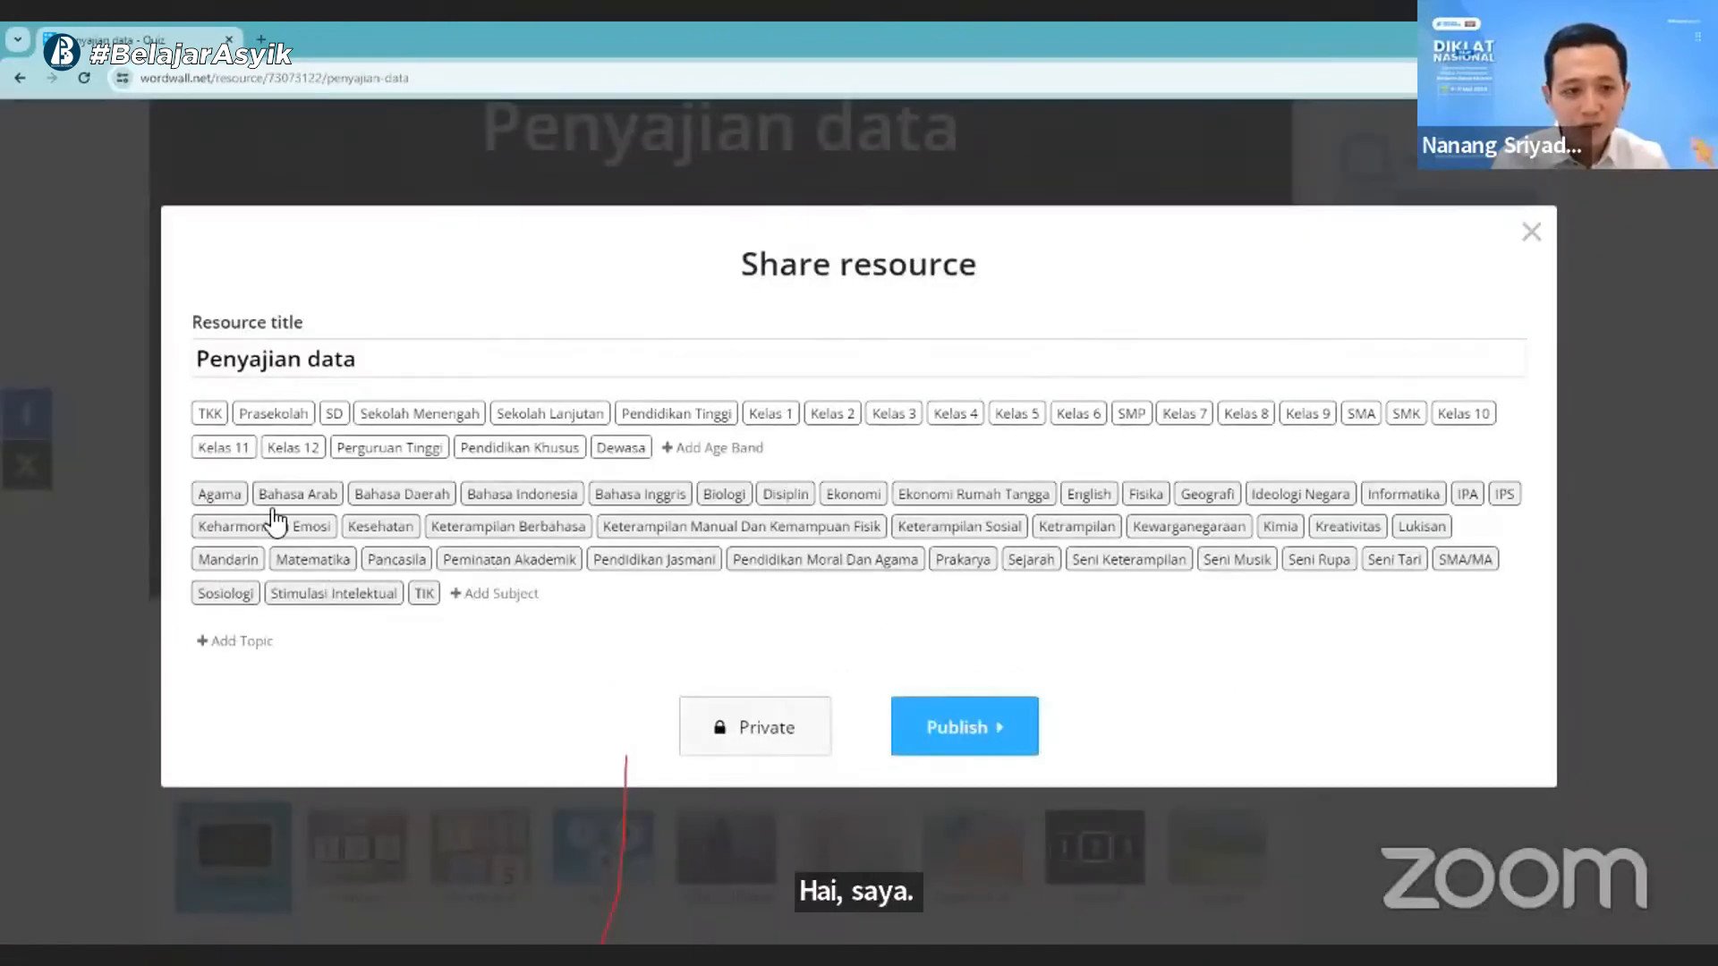
pyautogui.click(408, 349)
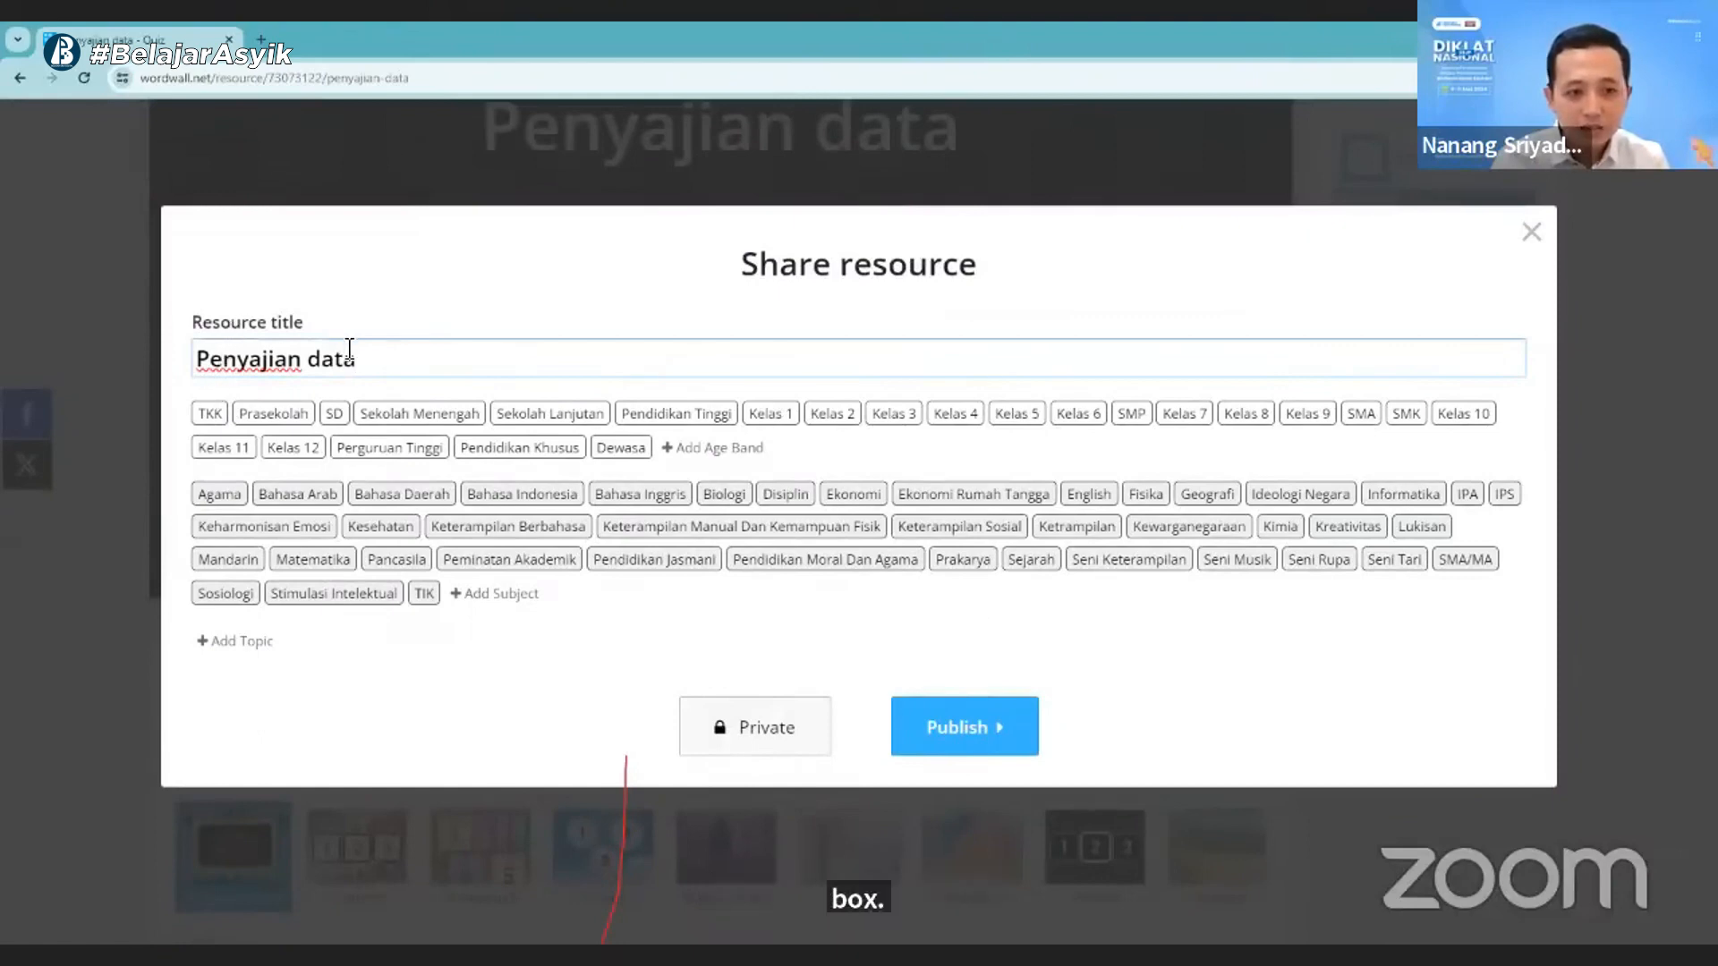
pyautogui.click(436, 418)
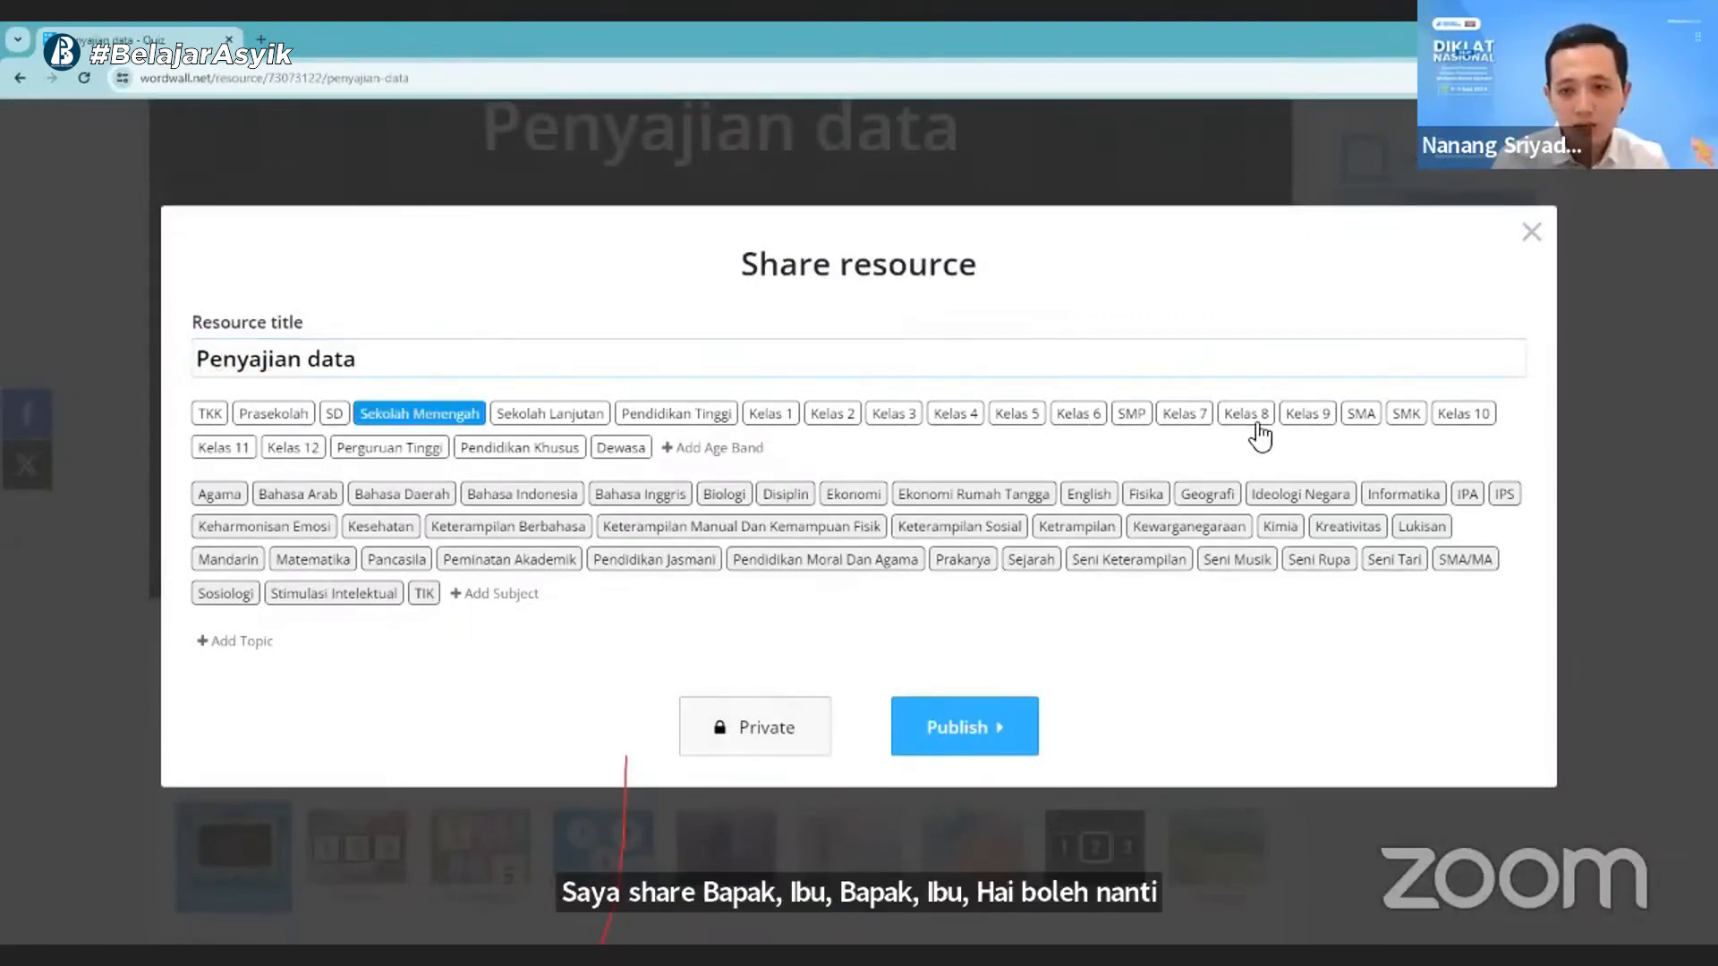
pyautogui.click(1192, 417)
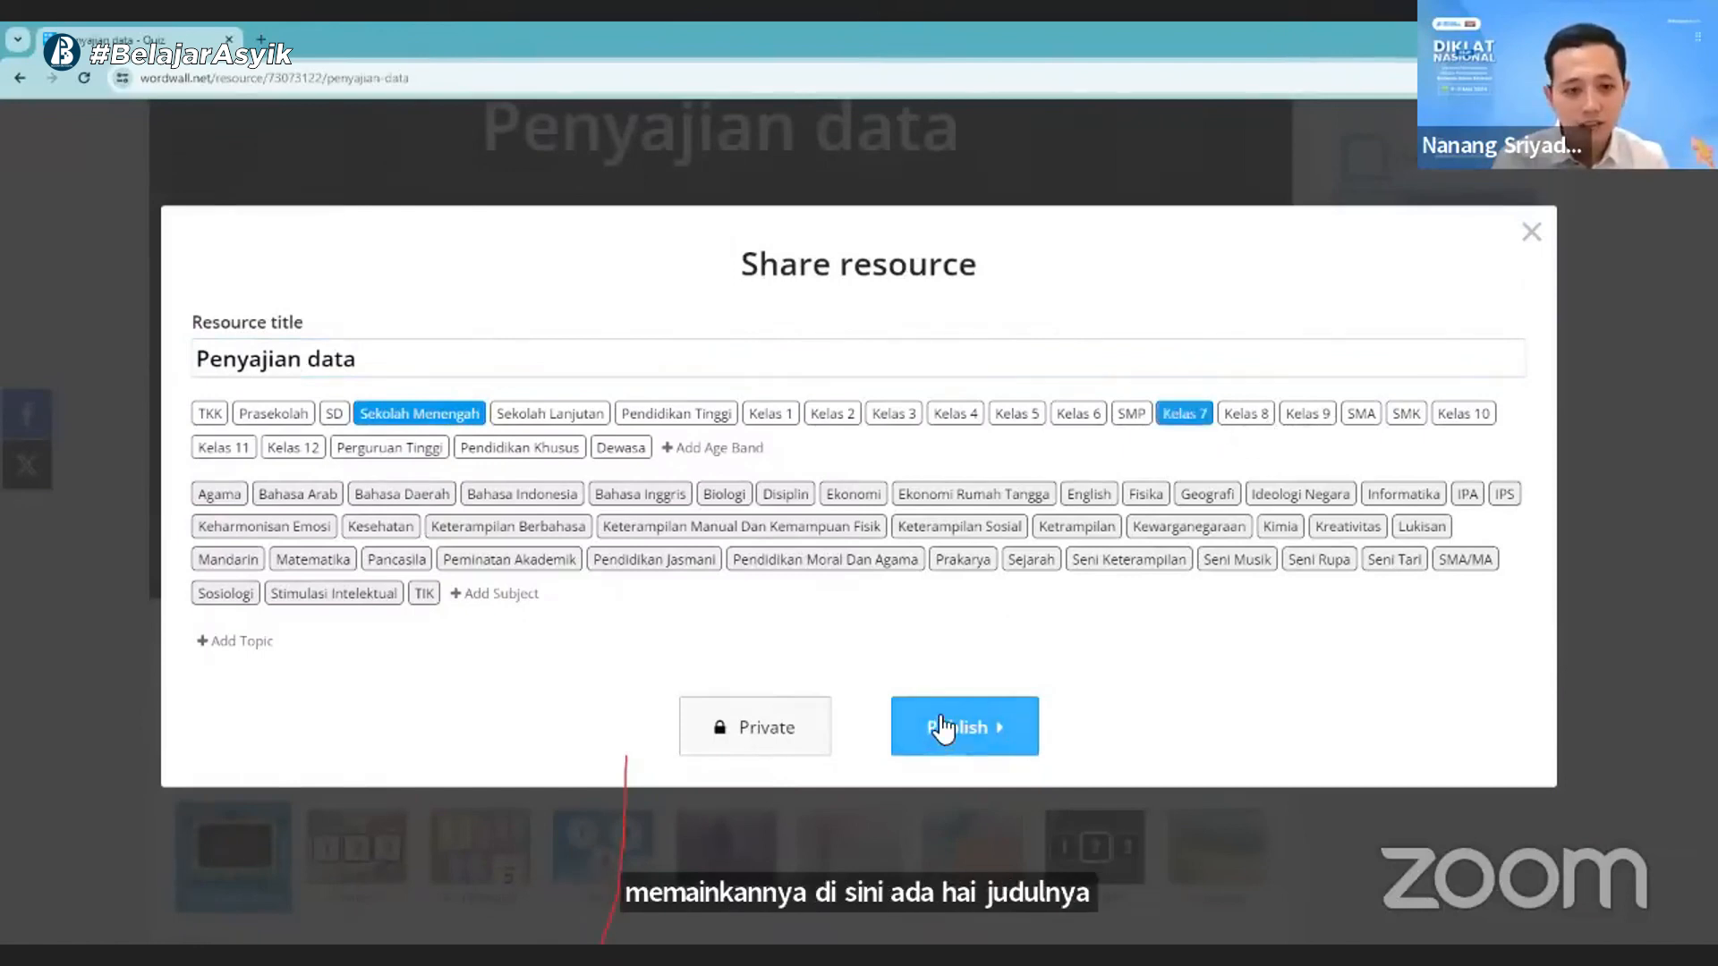
pyautogui.click(968, 729)
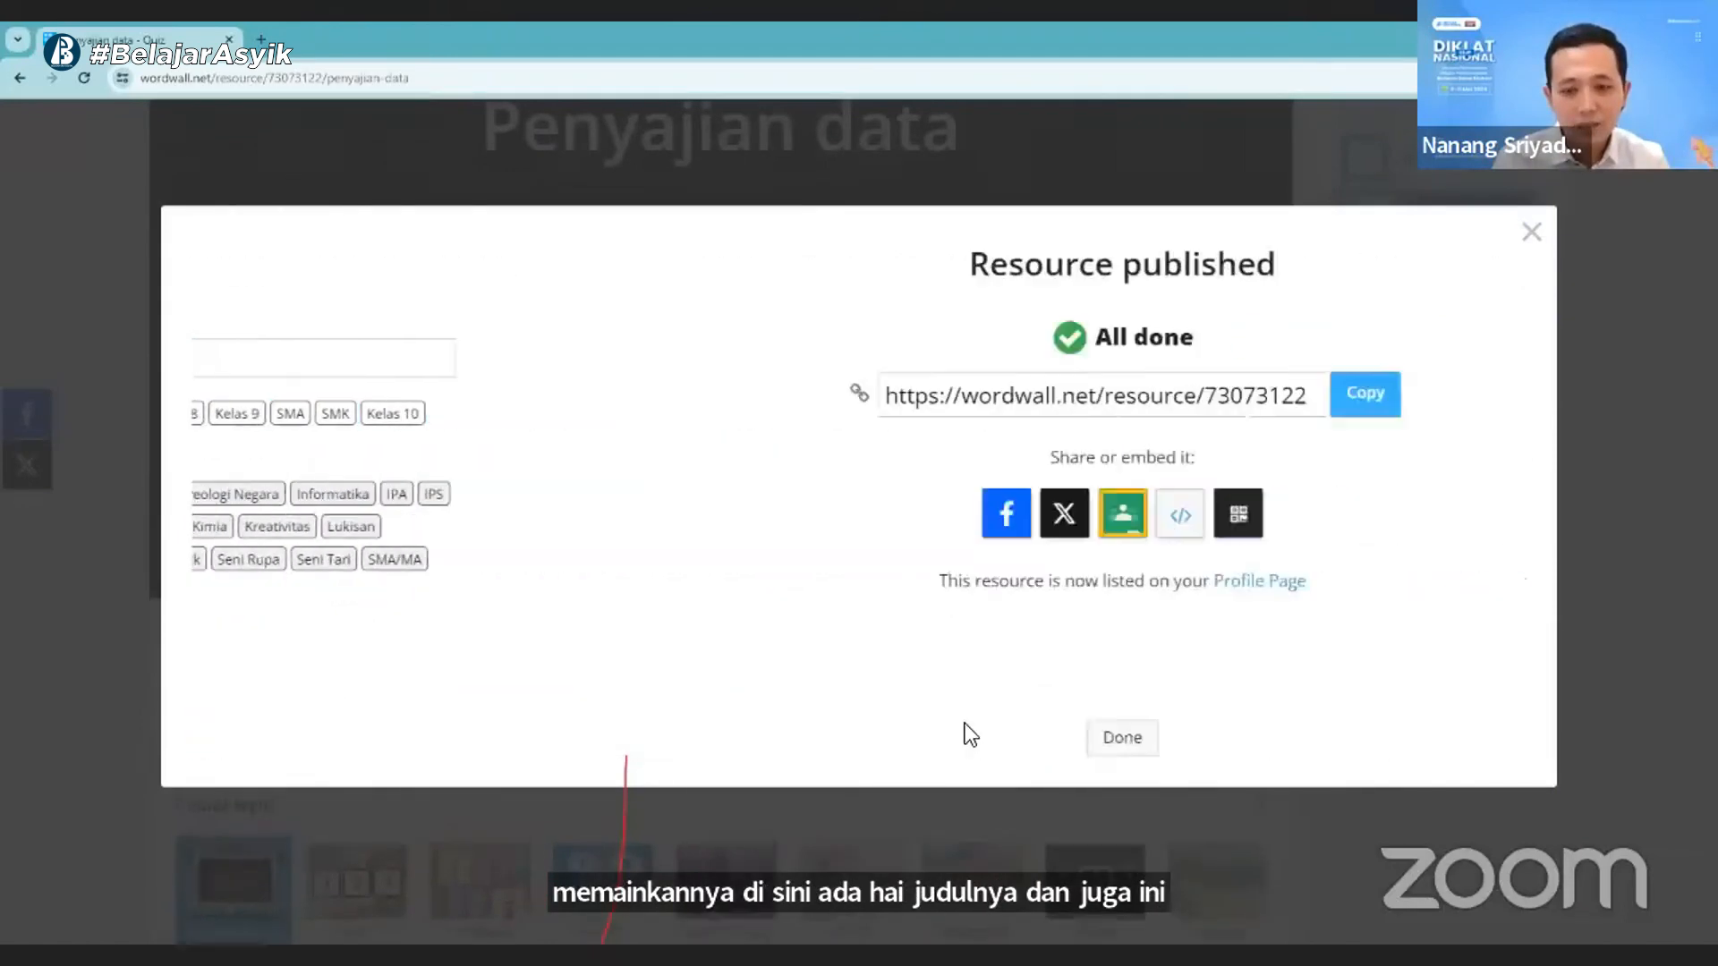
# - Display the QR code of the published resource and return to its sharing options
pyautogui.click(935, 405)
pyautogui.click(1027, 444)
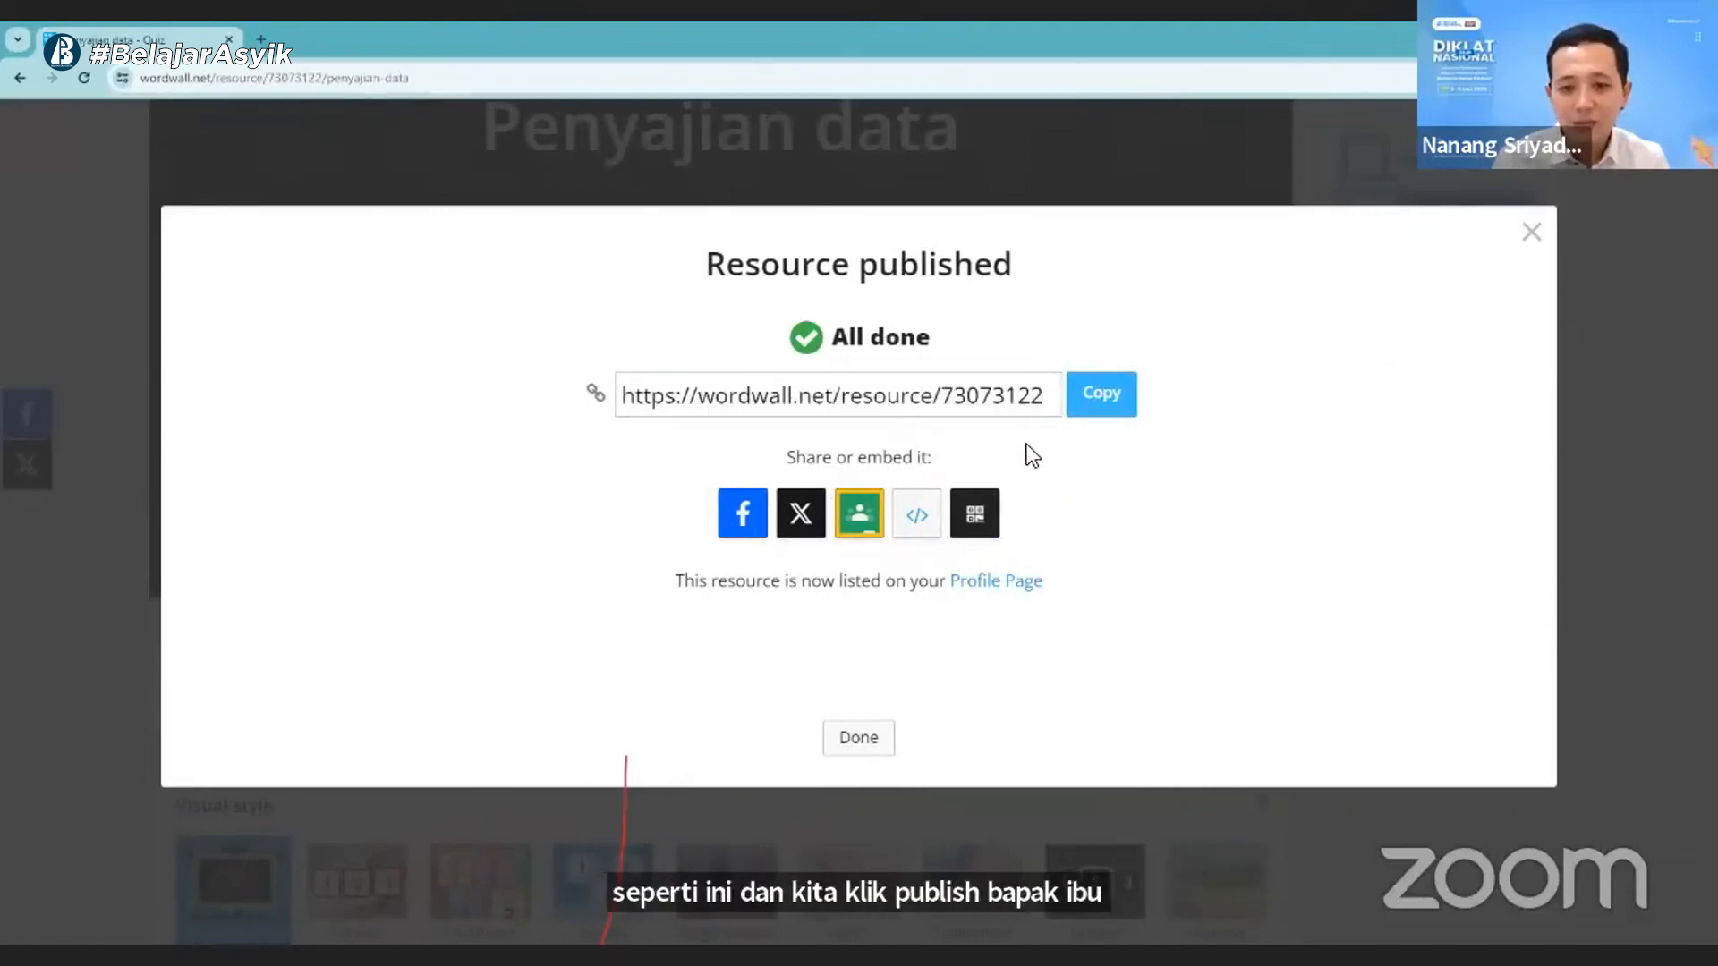
pyautogui.click(990, 515)
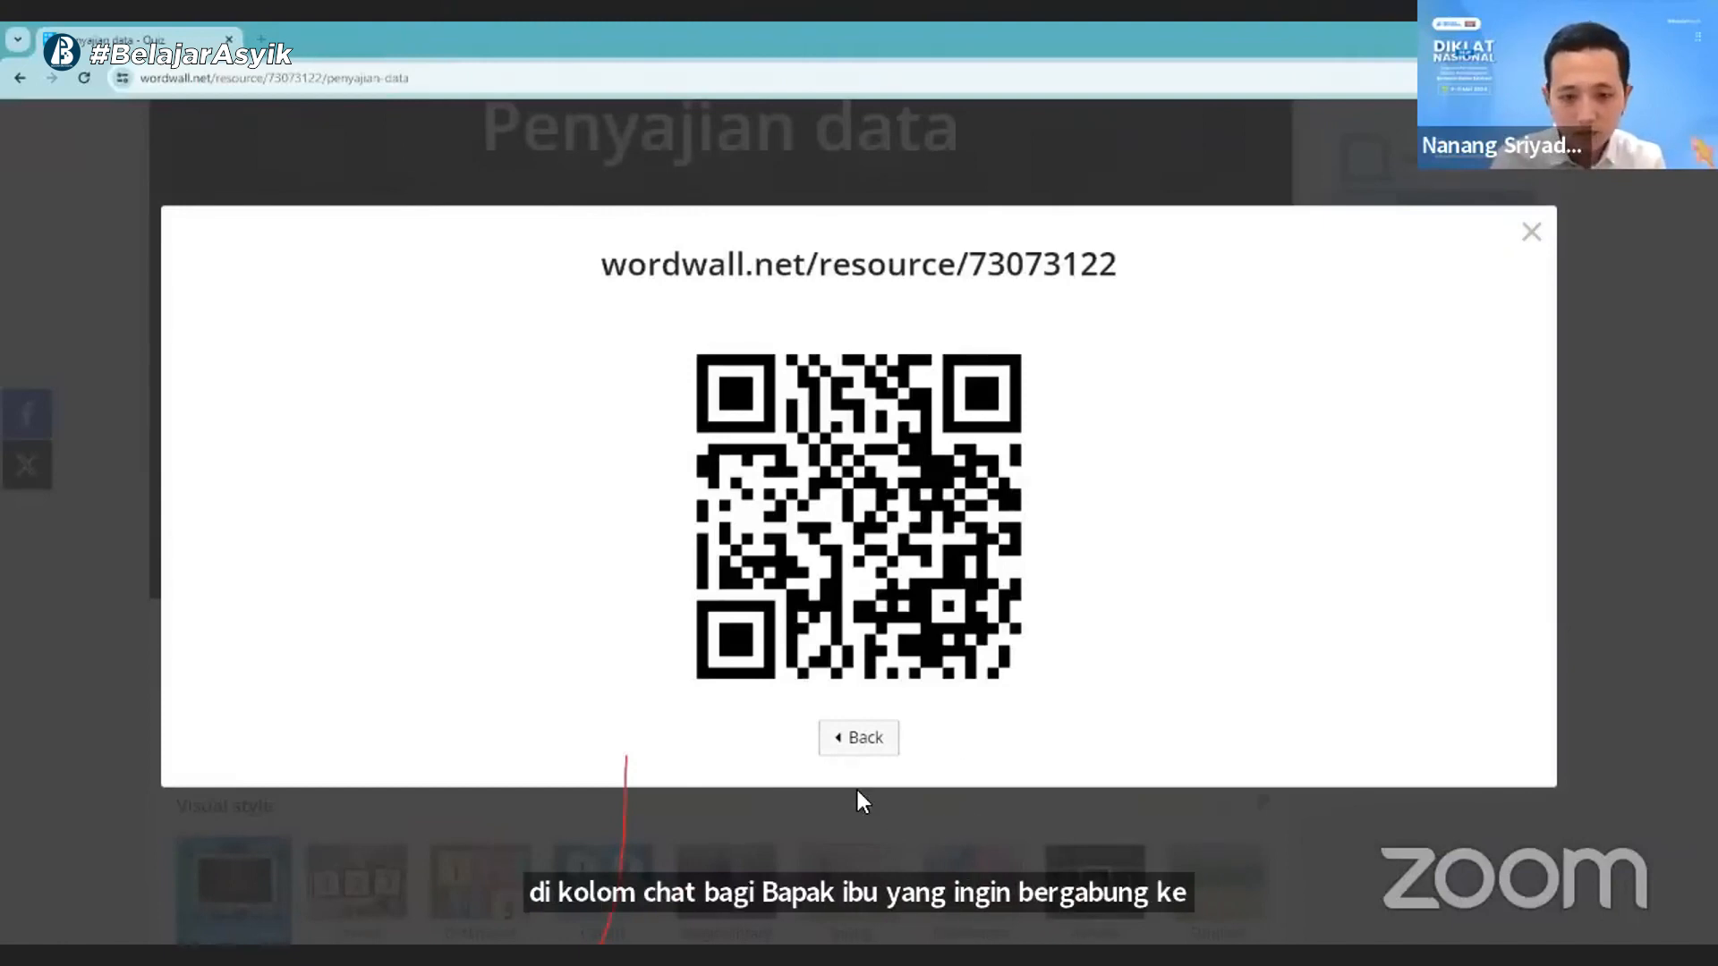
pyautogui.click(866, 739)
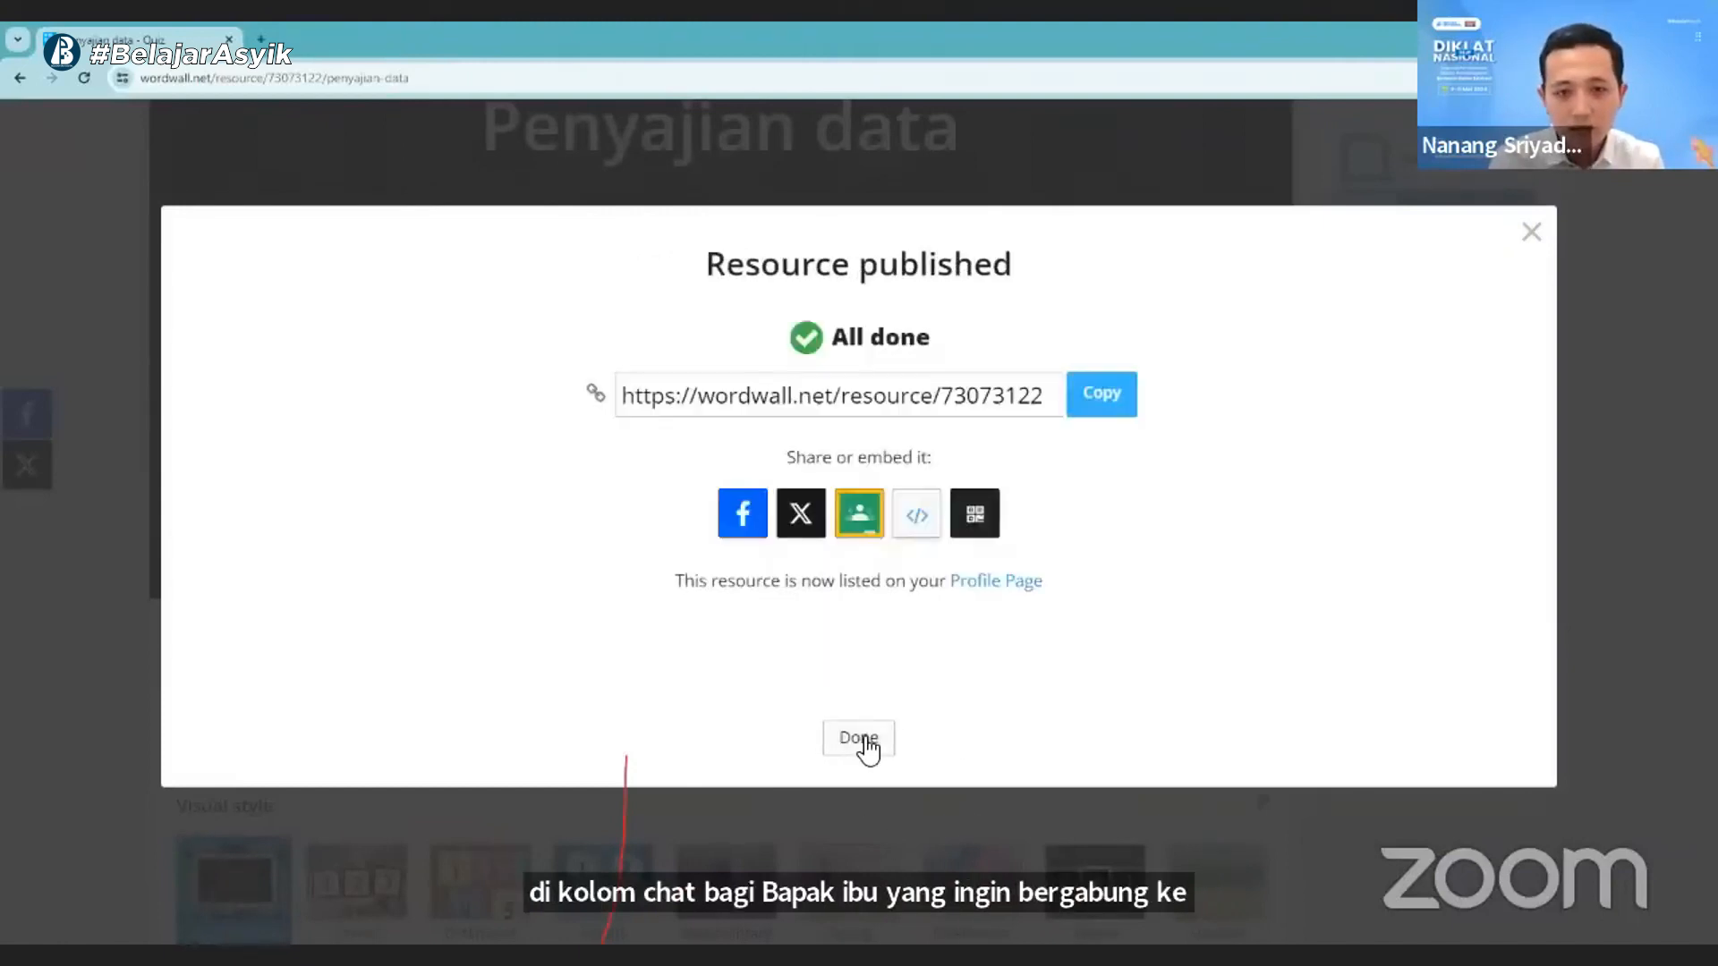
# - Copy the share link of the published resource and close the sharing dialog
pyautogui.click(1130, 398)
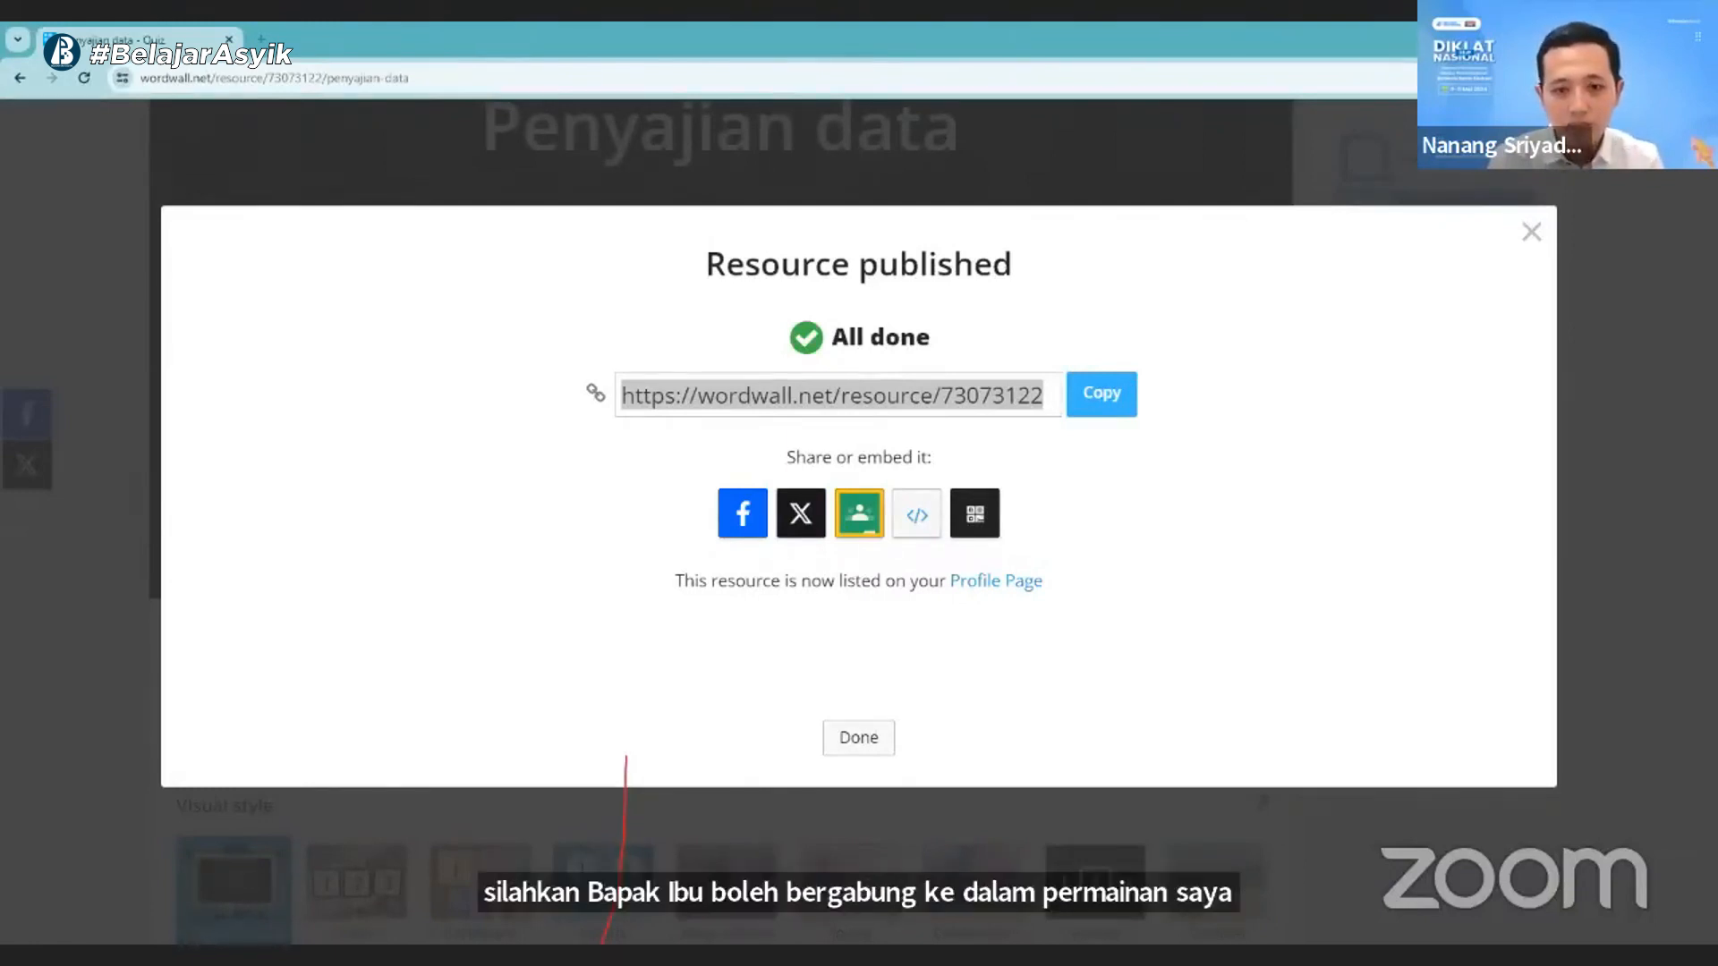
pyautogui.click(1515, 235)
pyautogui.click(857, 739)
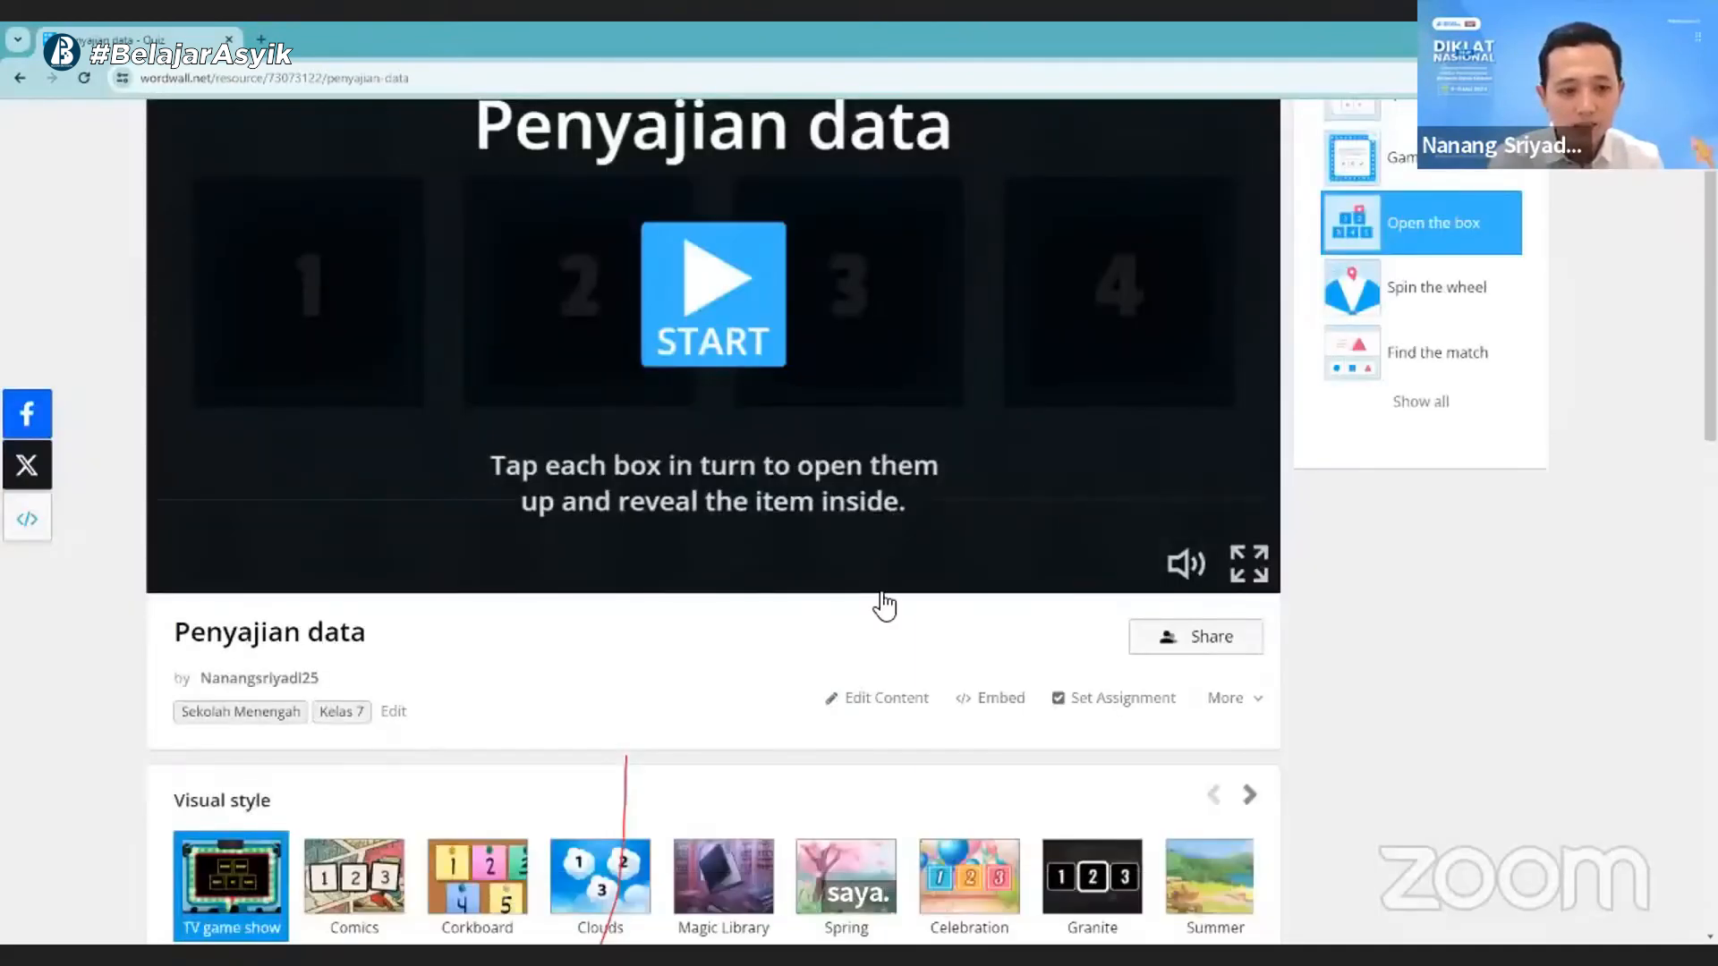
# - Examine the published activity's leaderboard, its game options and the further visual styles
pyautogui.scroll(-14, 797, 740)
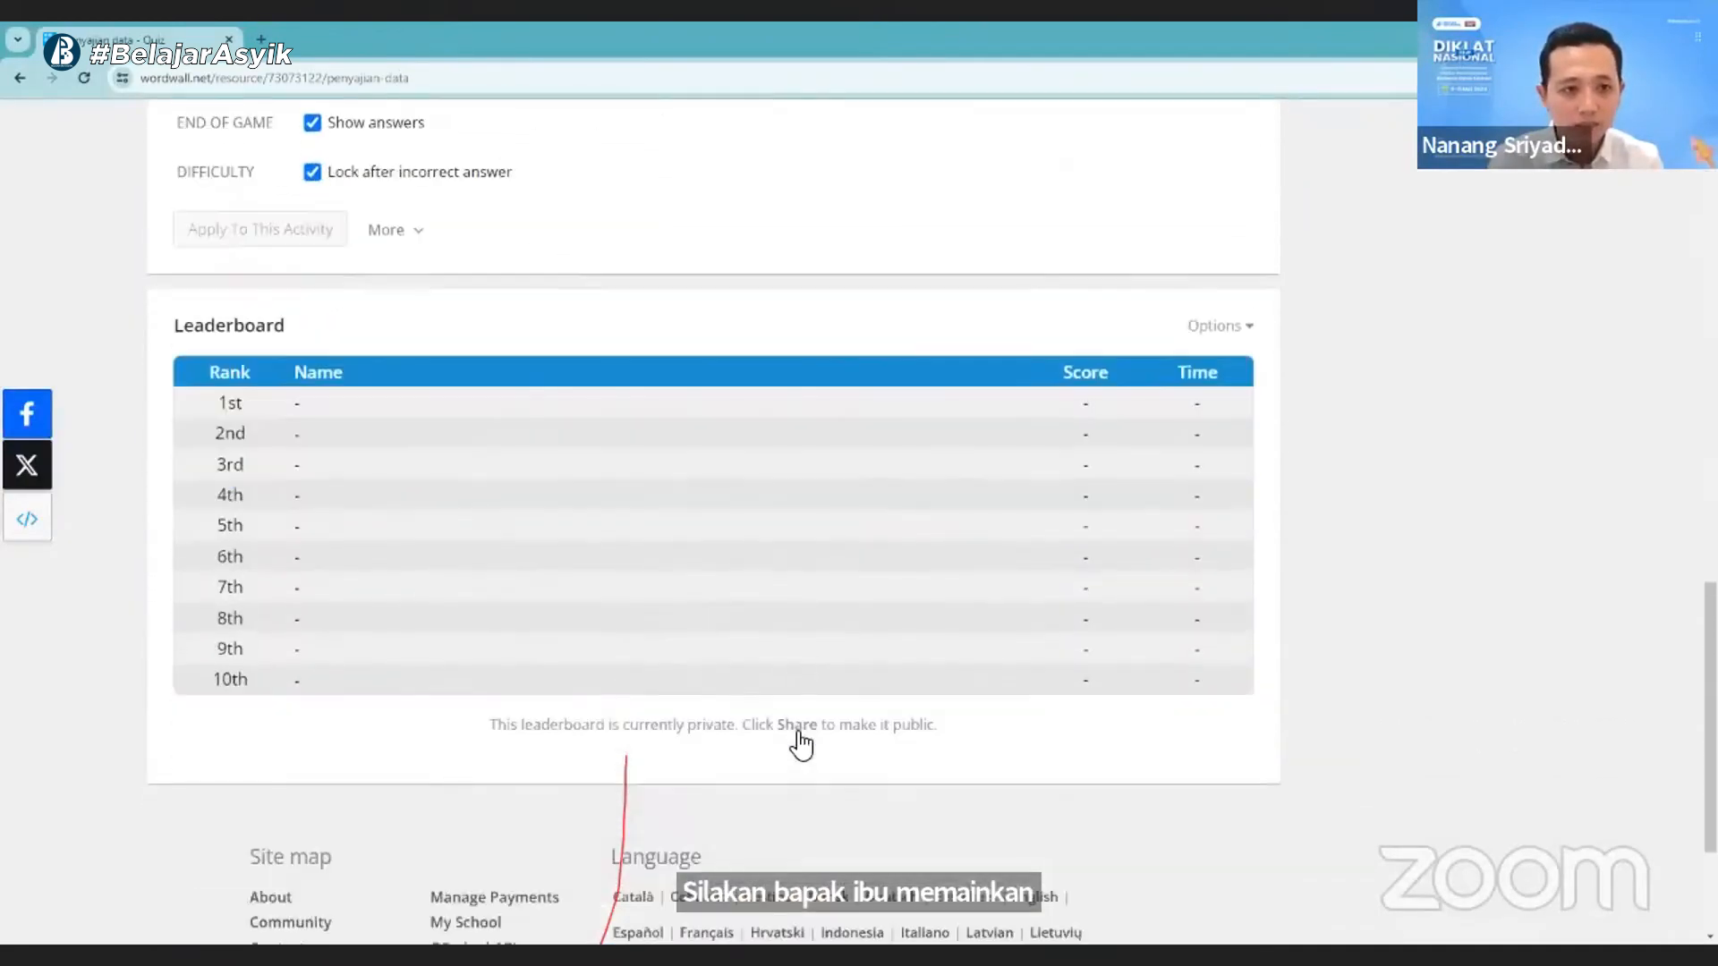
pyautogui.scroll(3, 718, 896)
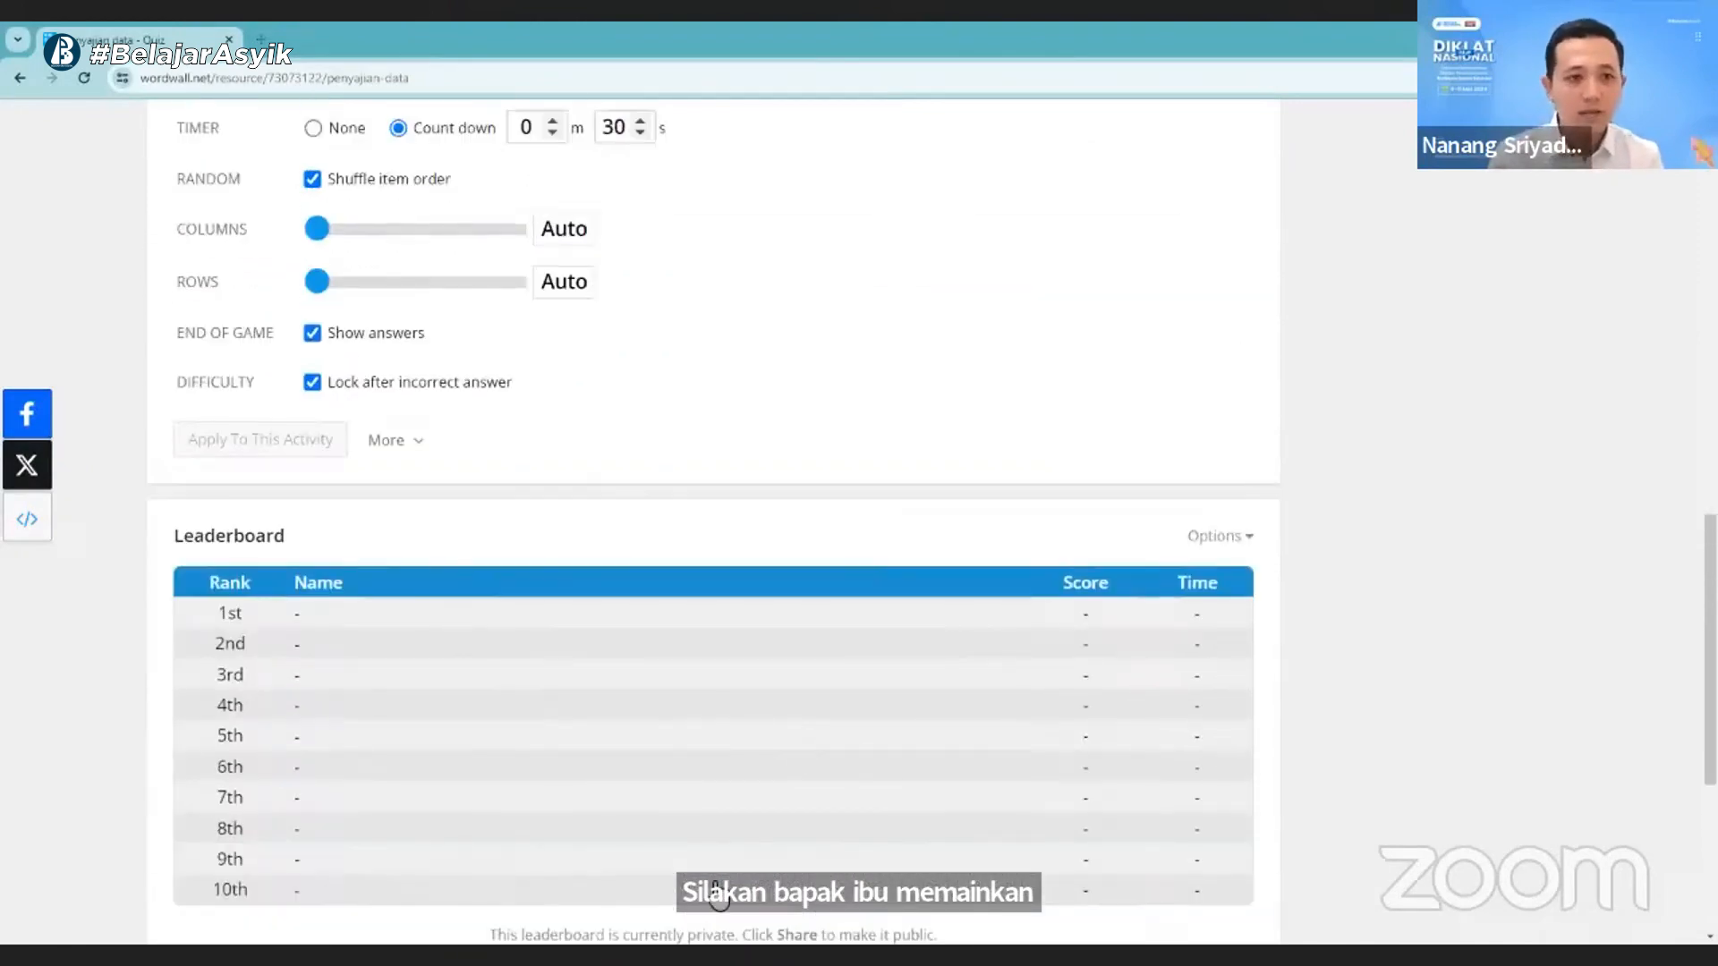
pyautogui.scroll(8, 716, 890)
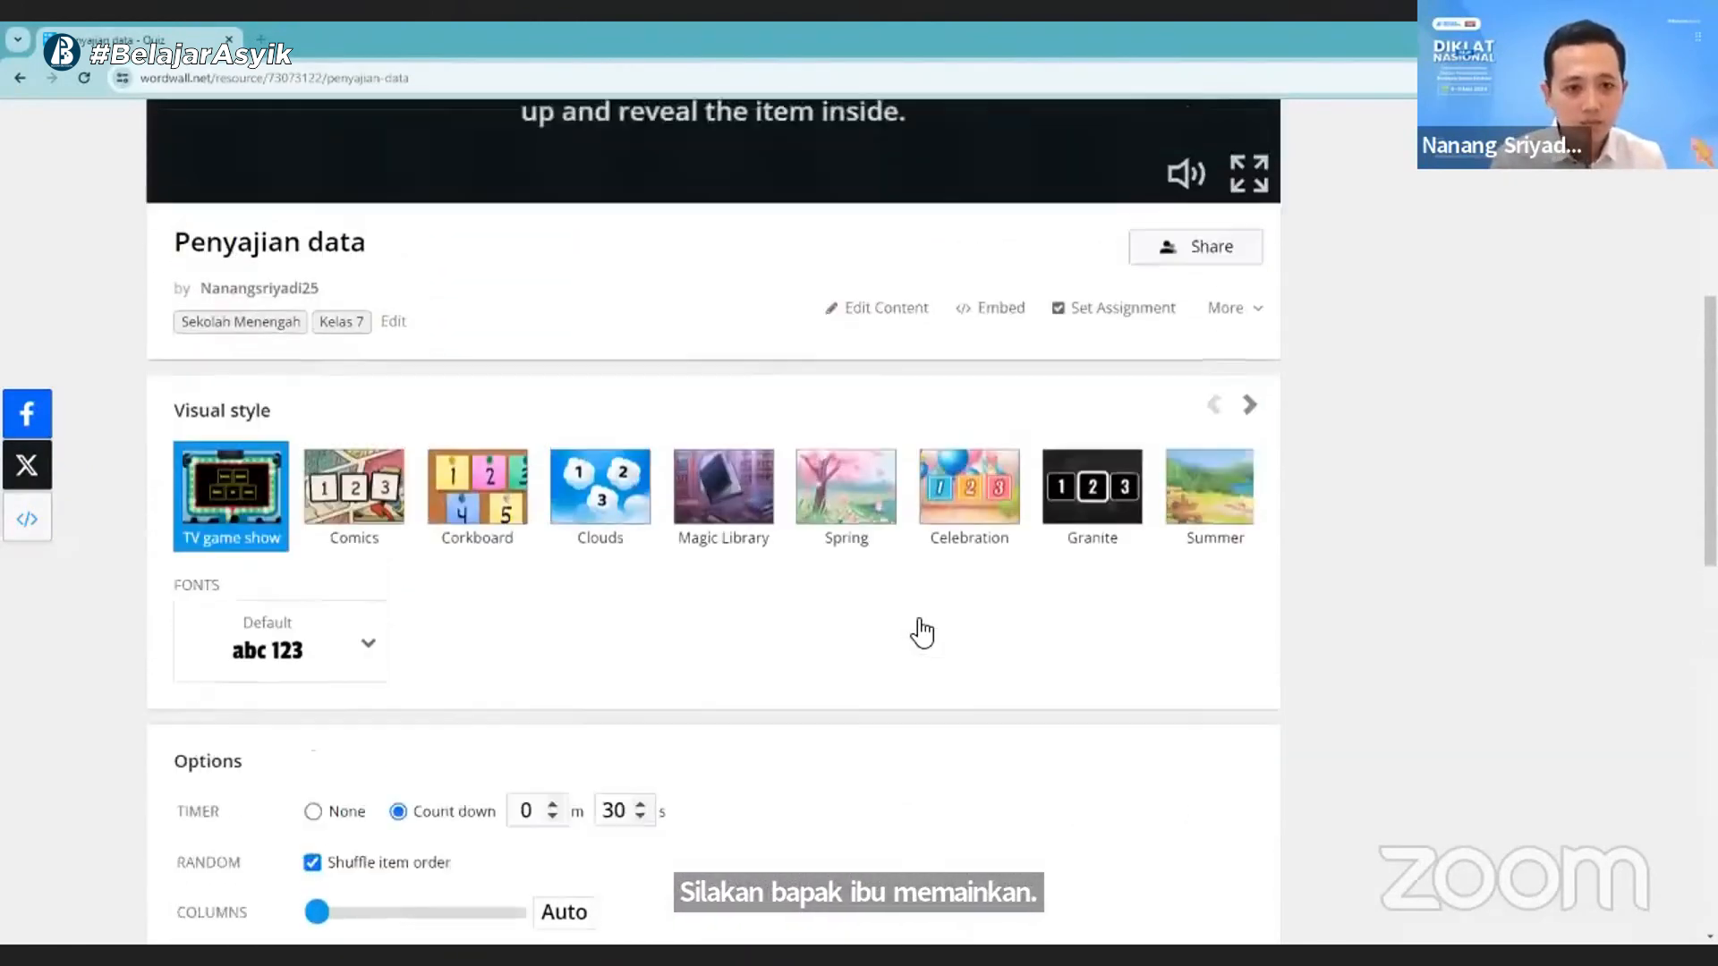
pyautogui.scroll(4, 921, 632)
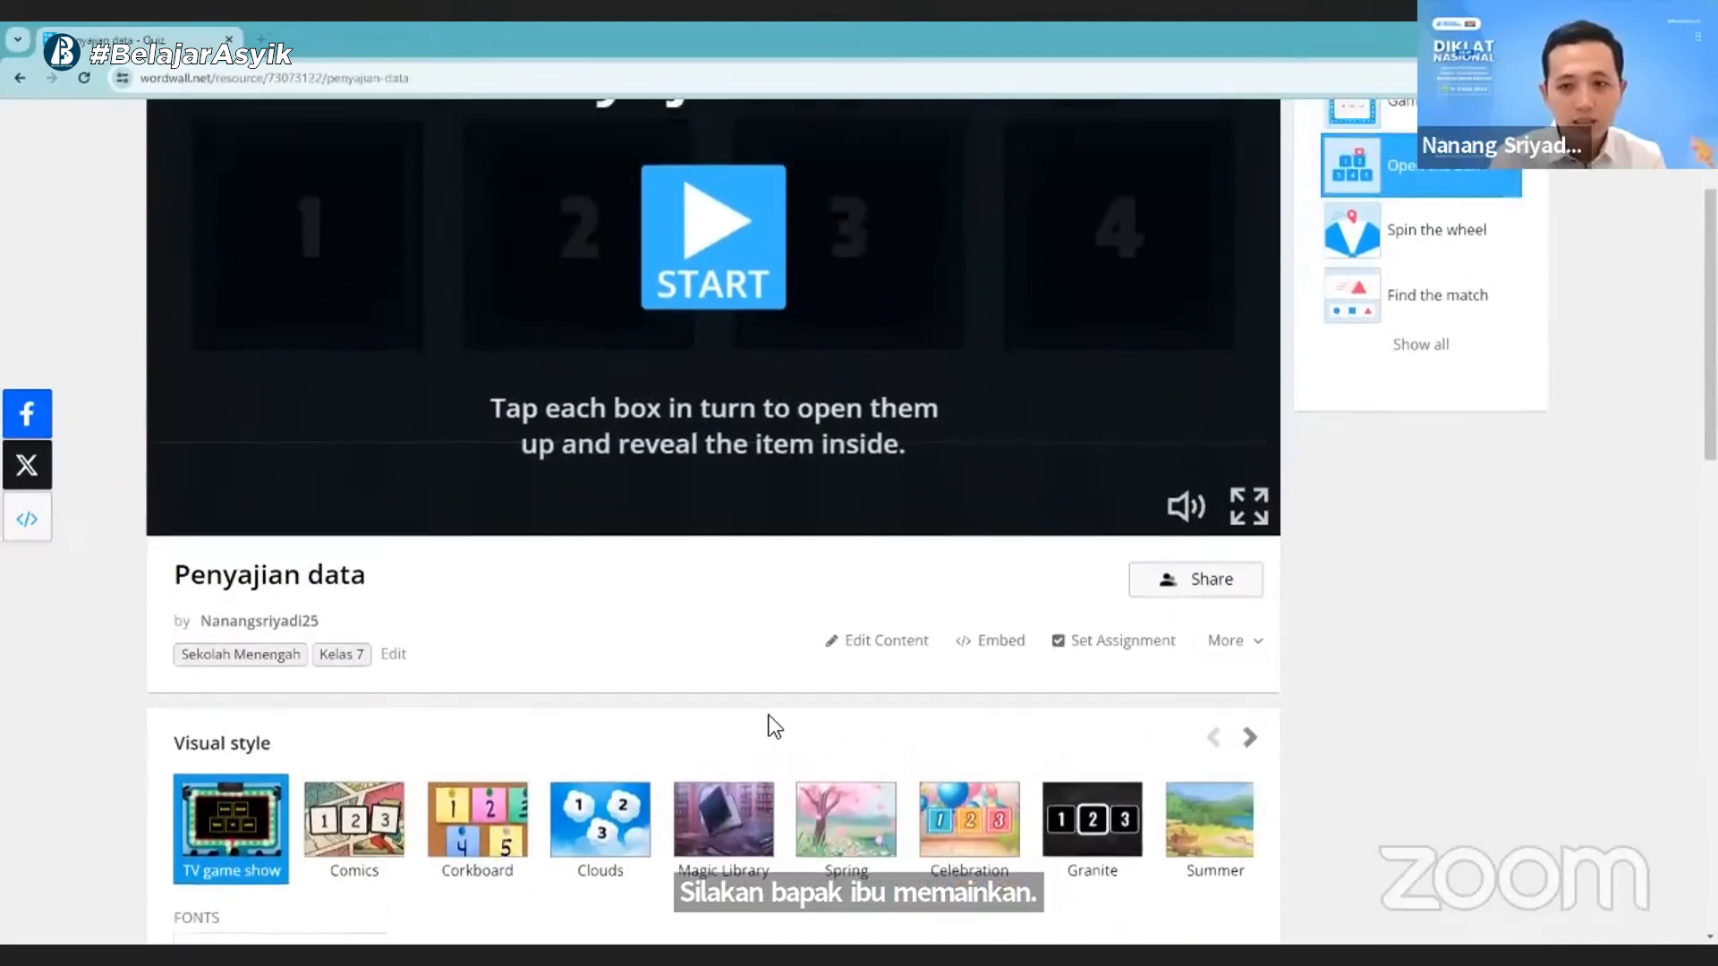
pyautogui.scroll(3, 805, 711)
pyautogui.scroll(-4, 559, 824)
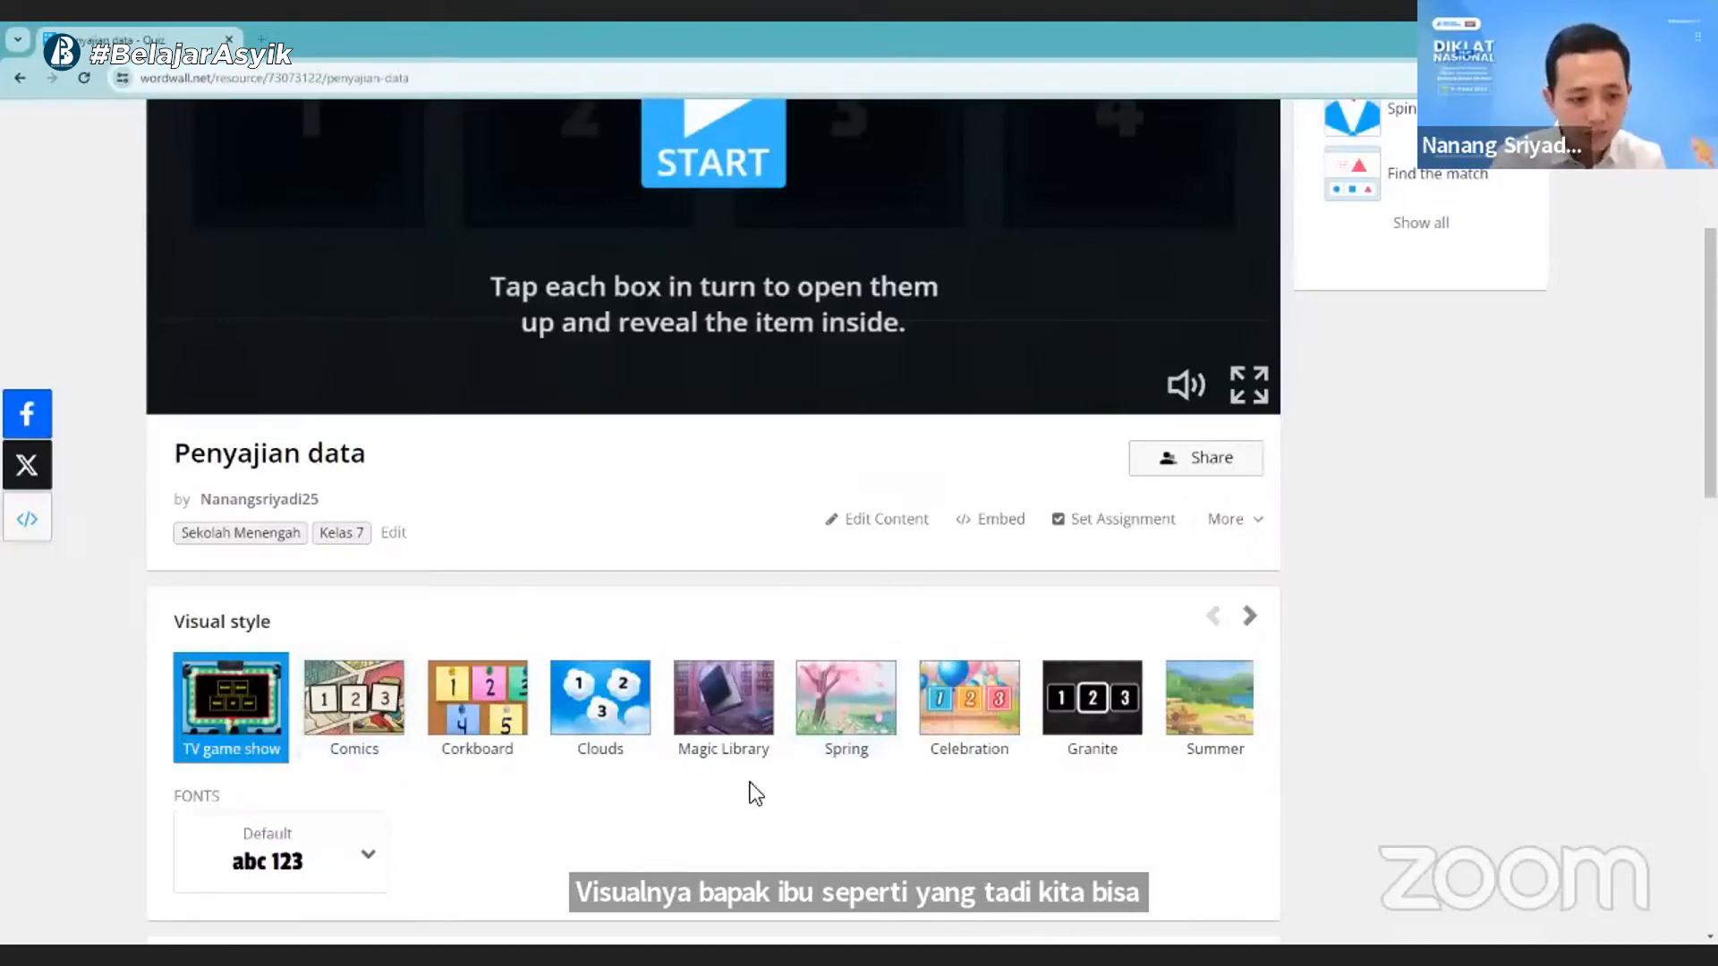
pyautogui.click(1249, 618)
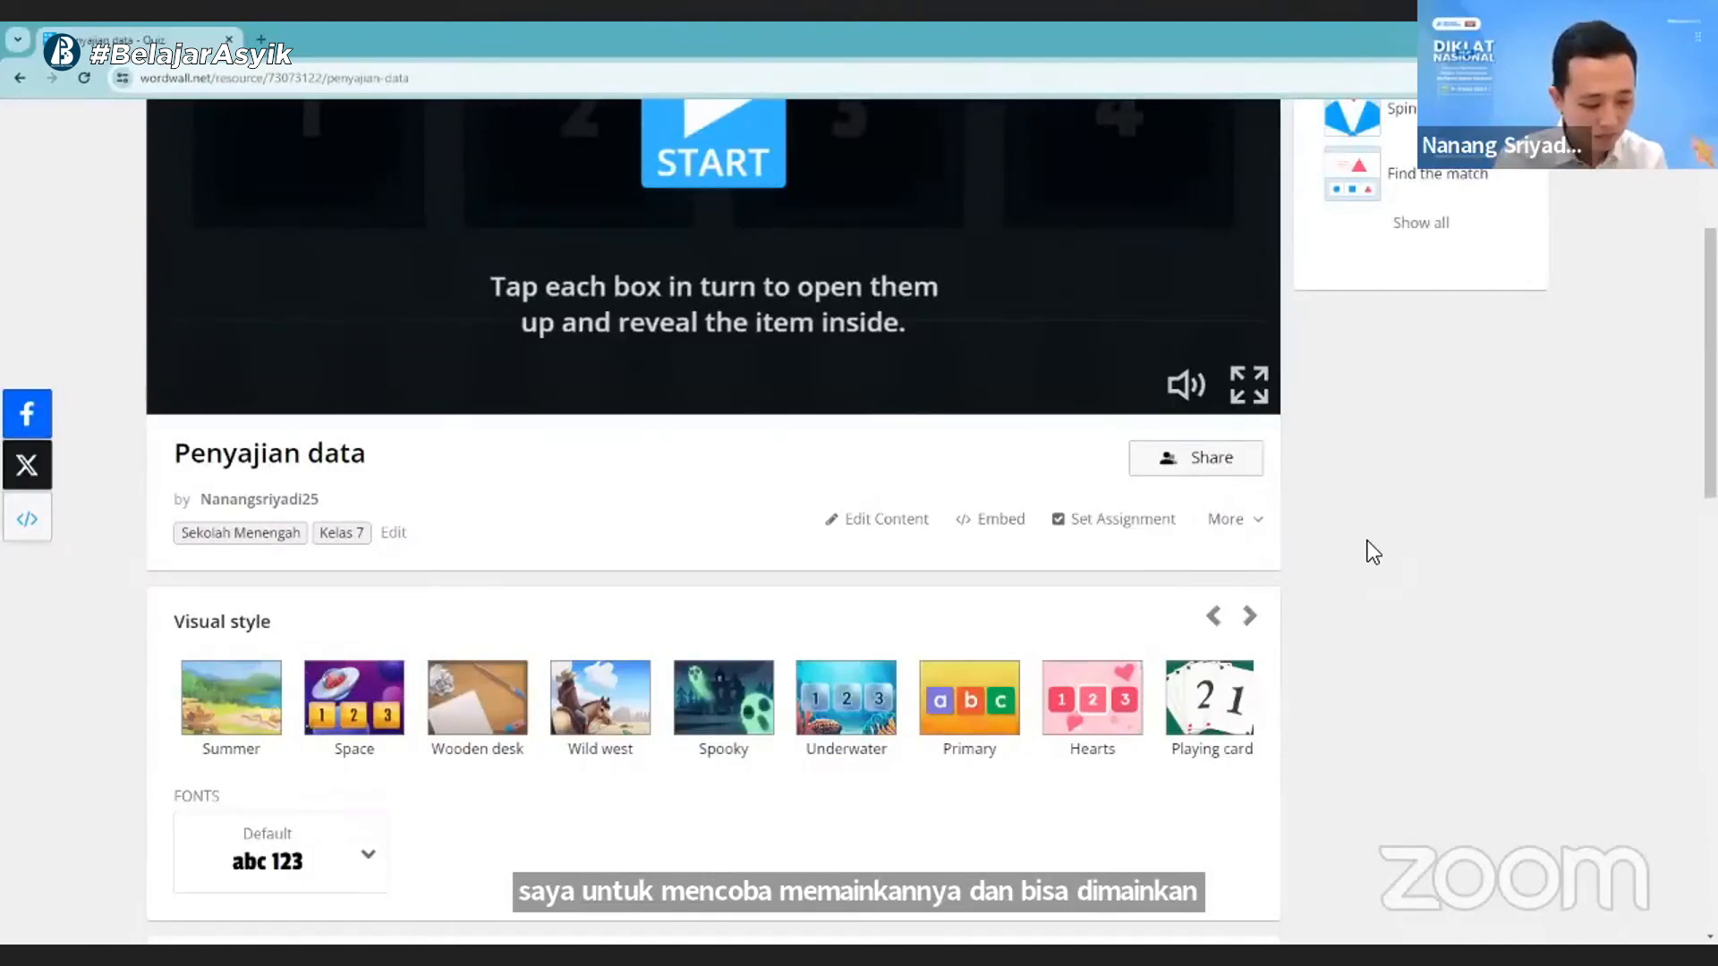
# - Examine the activity's additional actions such as QR code and Rename, and check the leaderboard for player results
pyautogui.scroll(4, 790, 614)
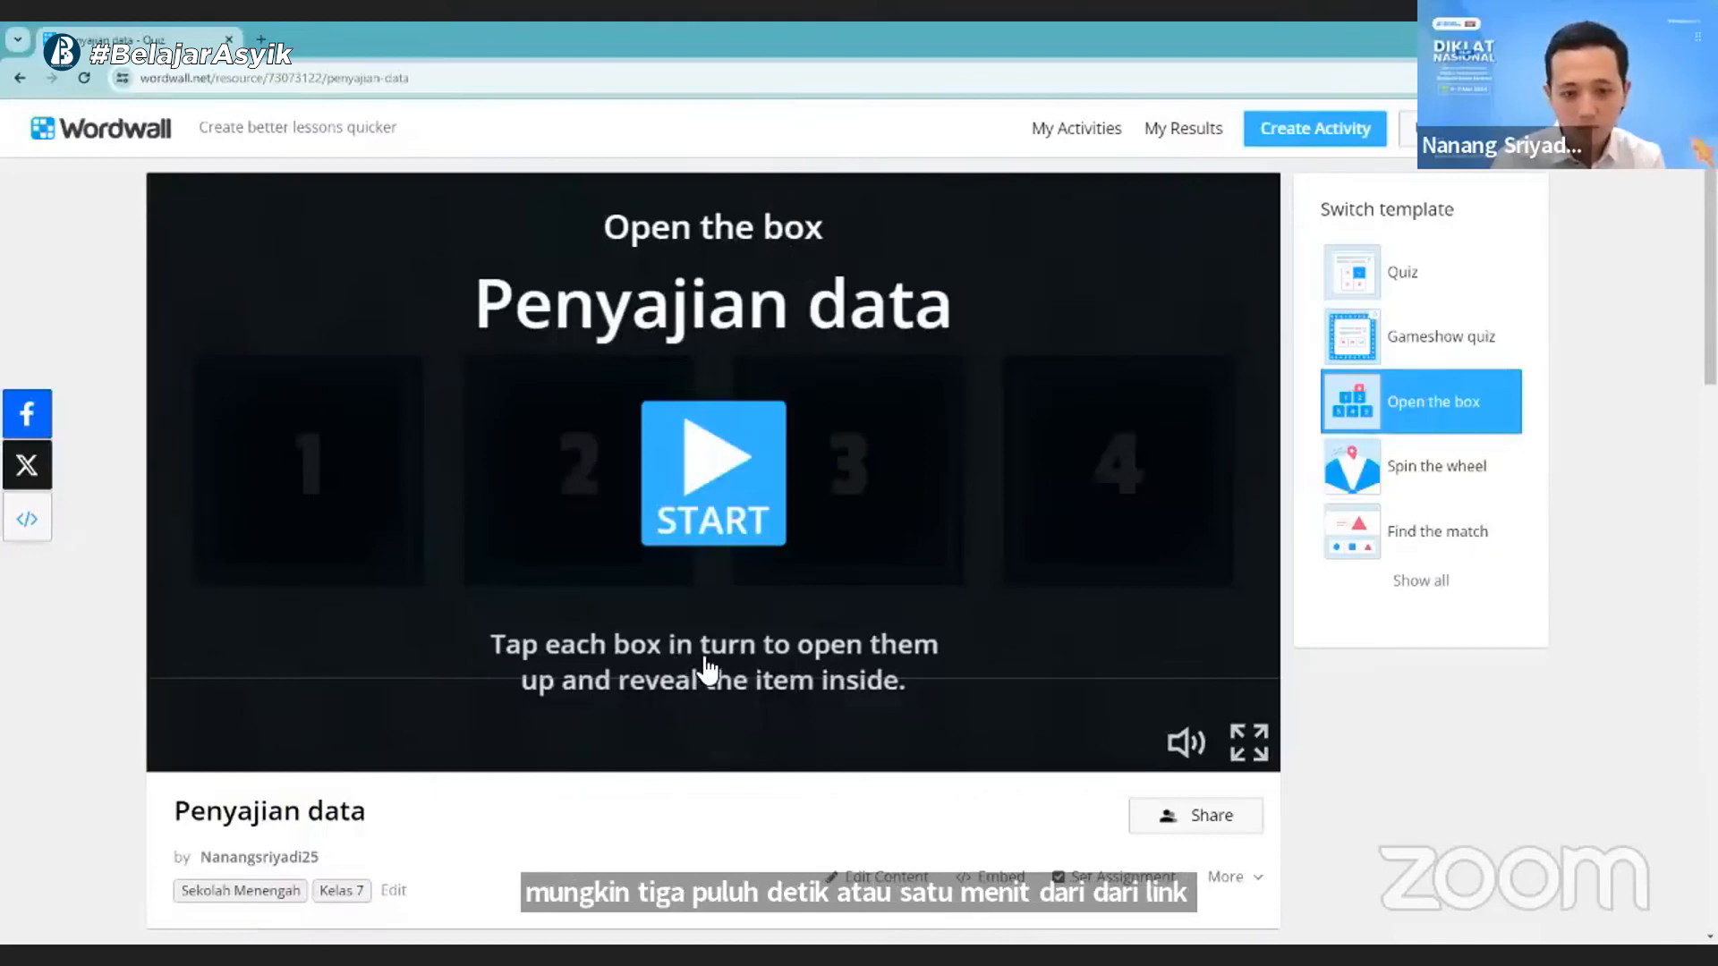
pyautogui.scroll(-2, 973, 764)
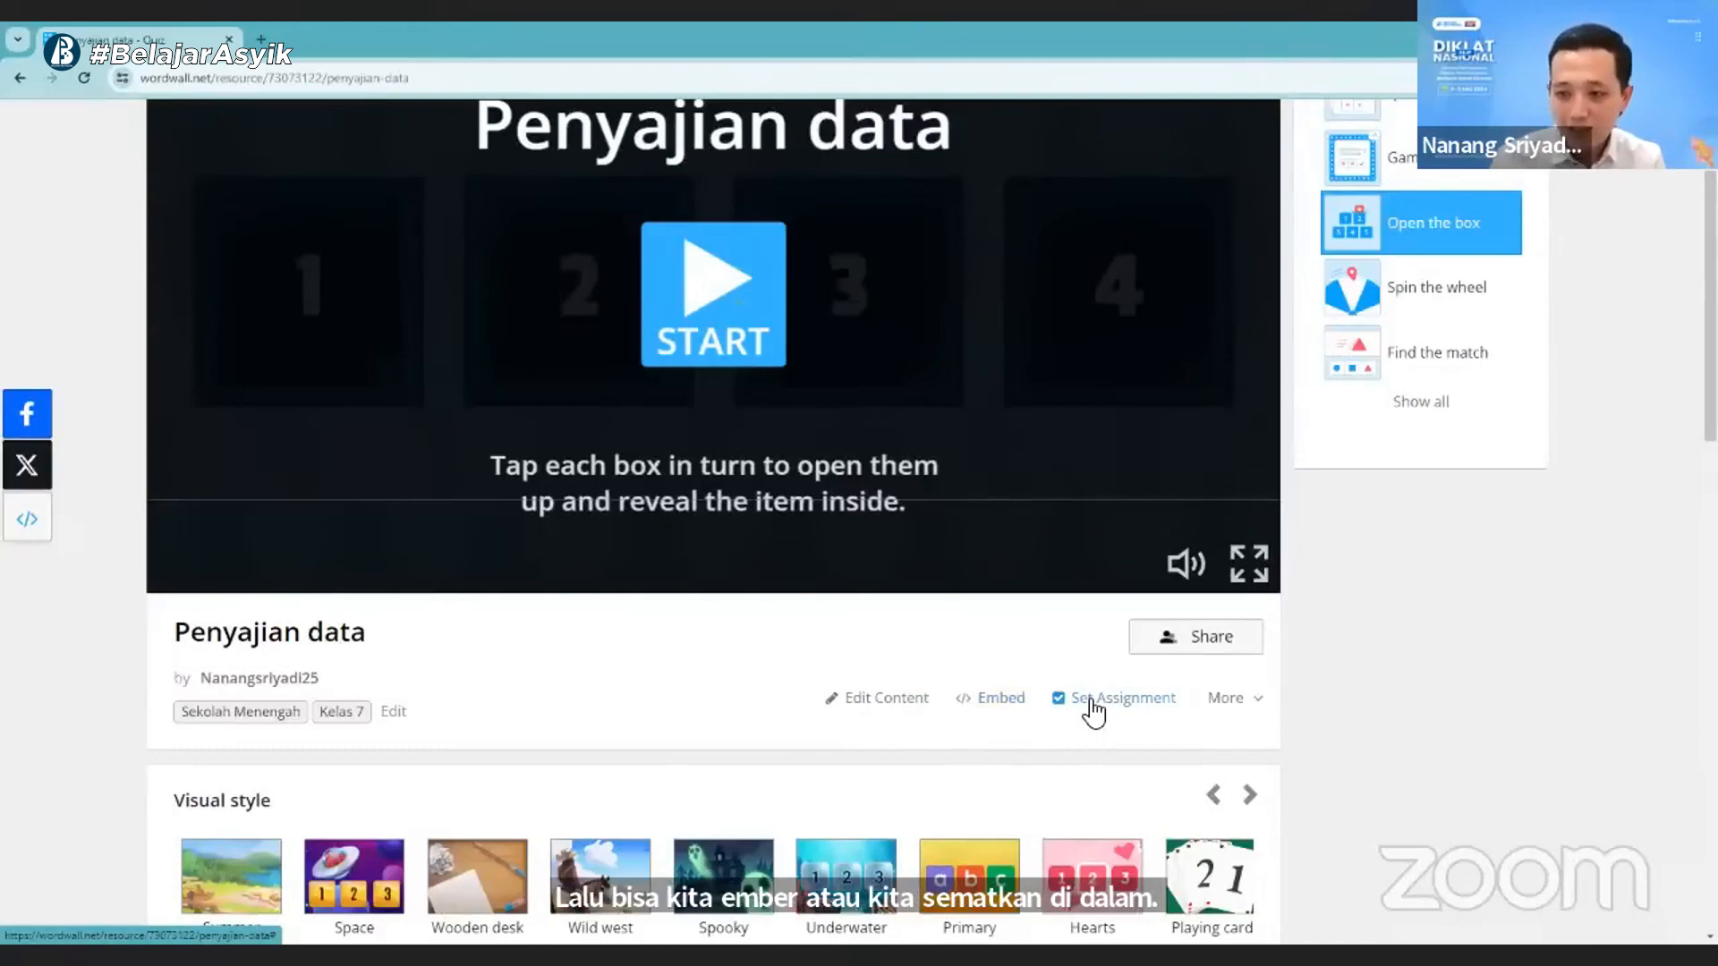
pyautogui.click(1249, 704)
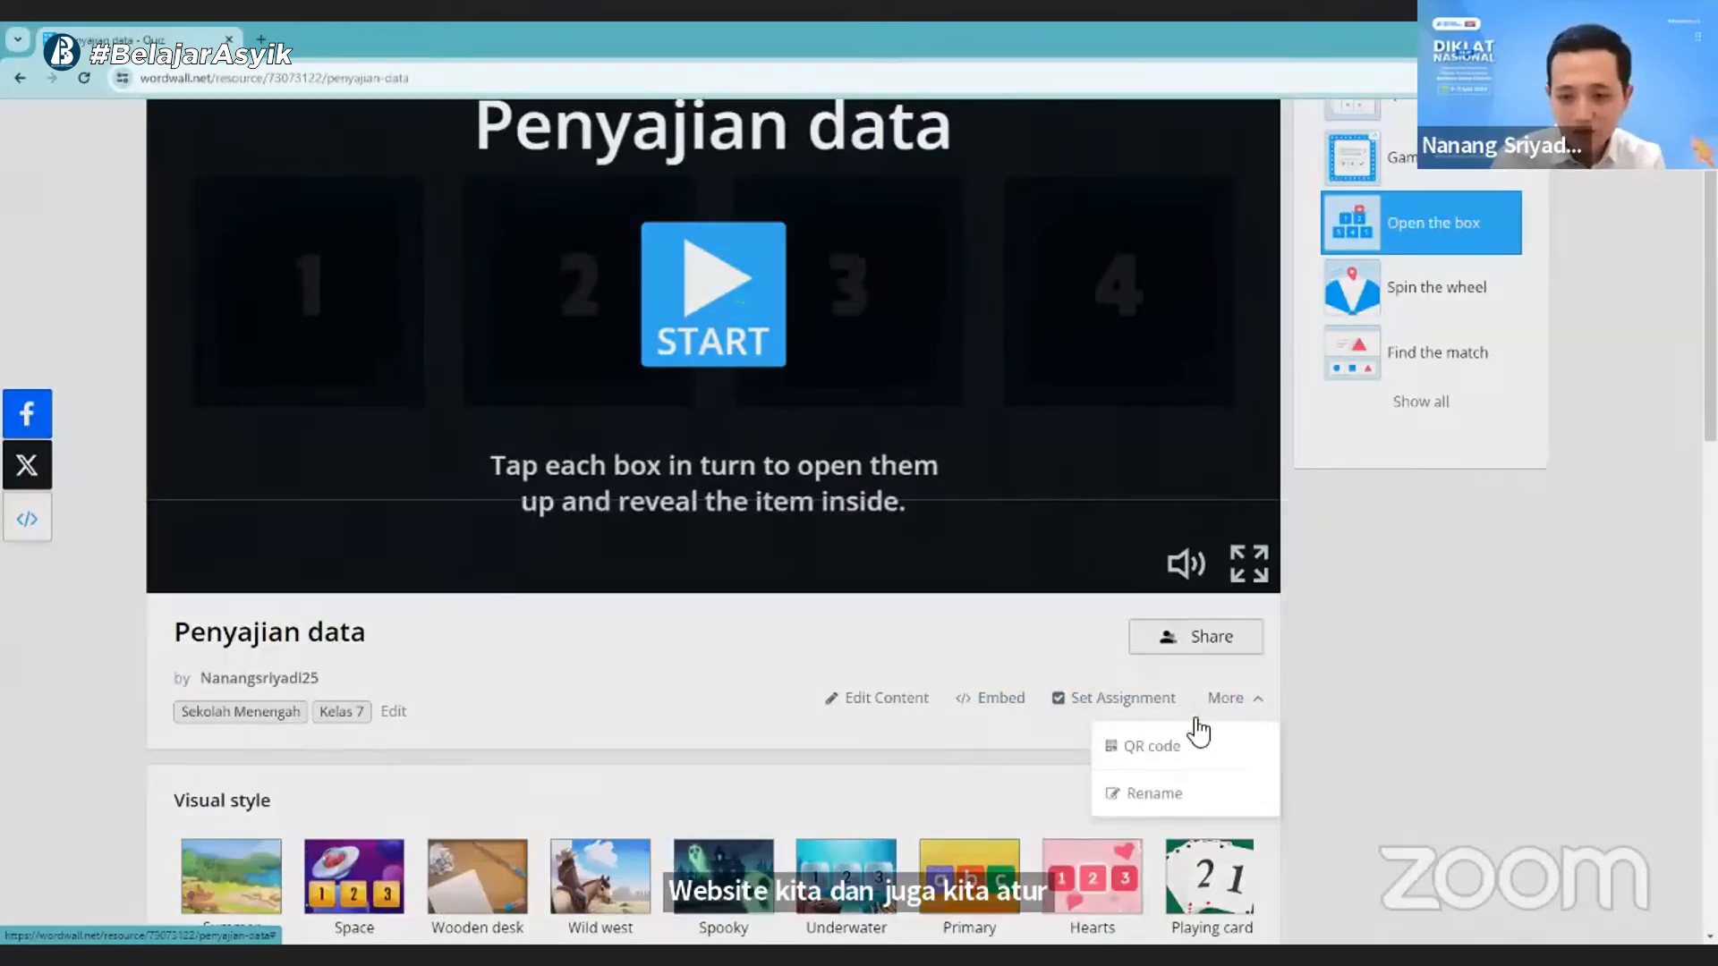
pyautogui.scroll(-2, 1162, 767)
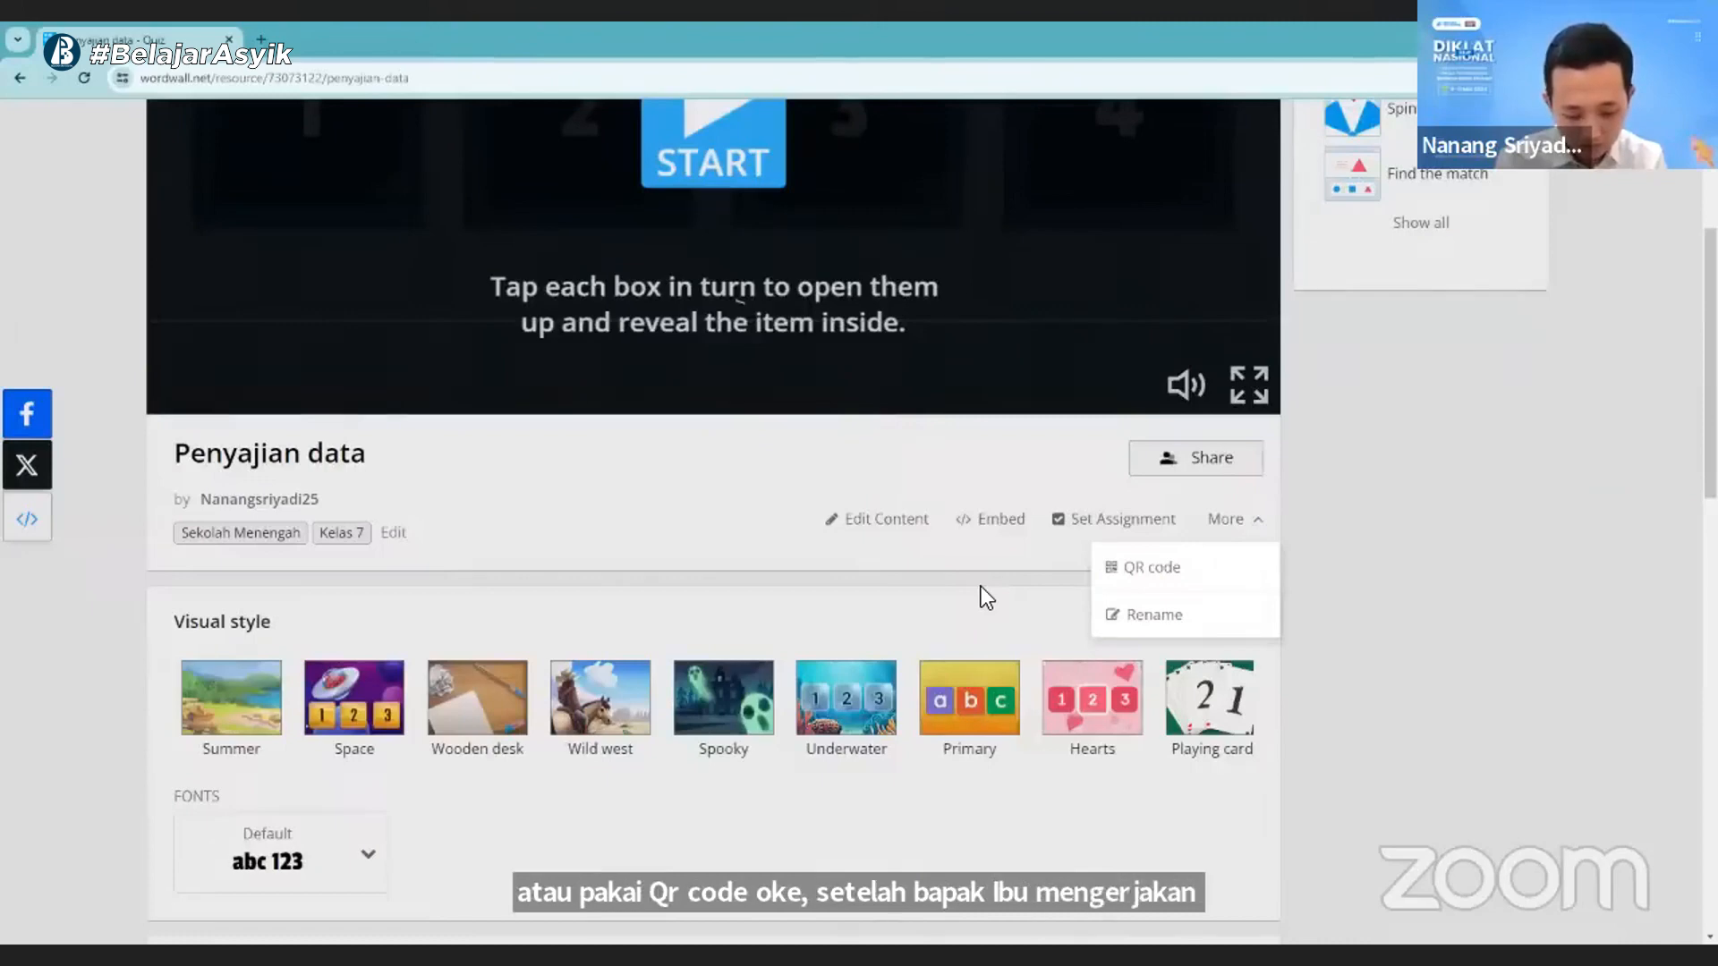
pyautogui.scroll(-6, 499, 653)
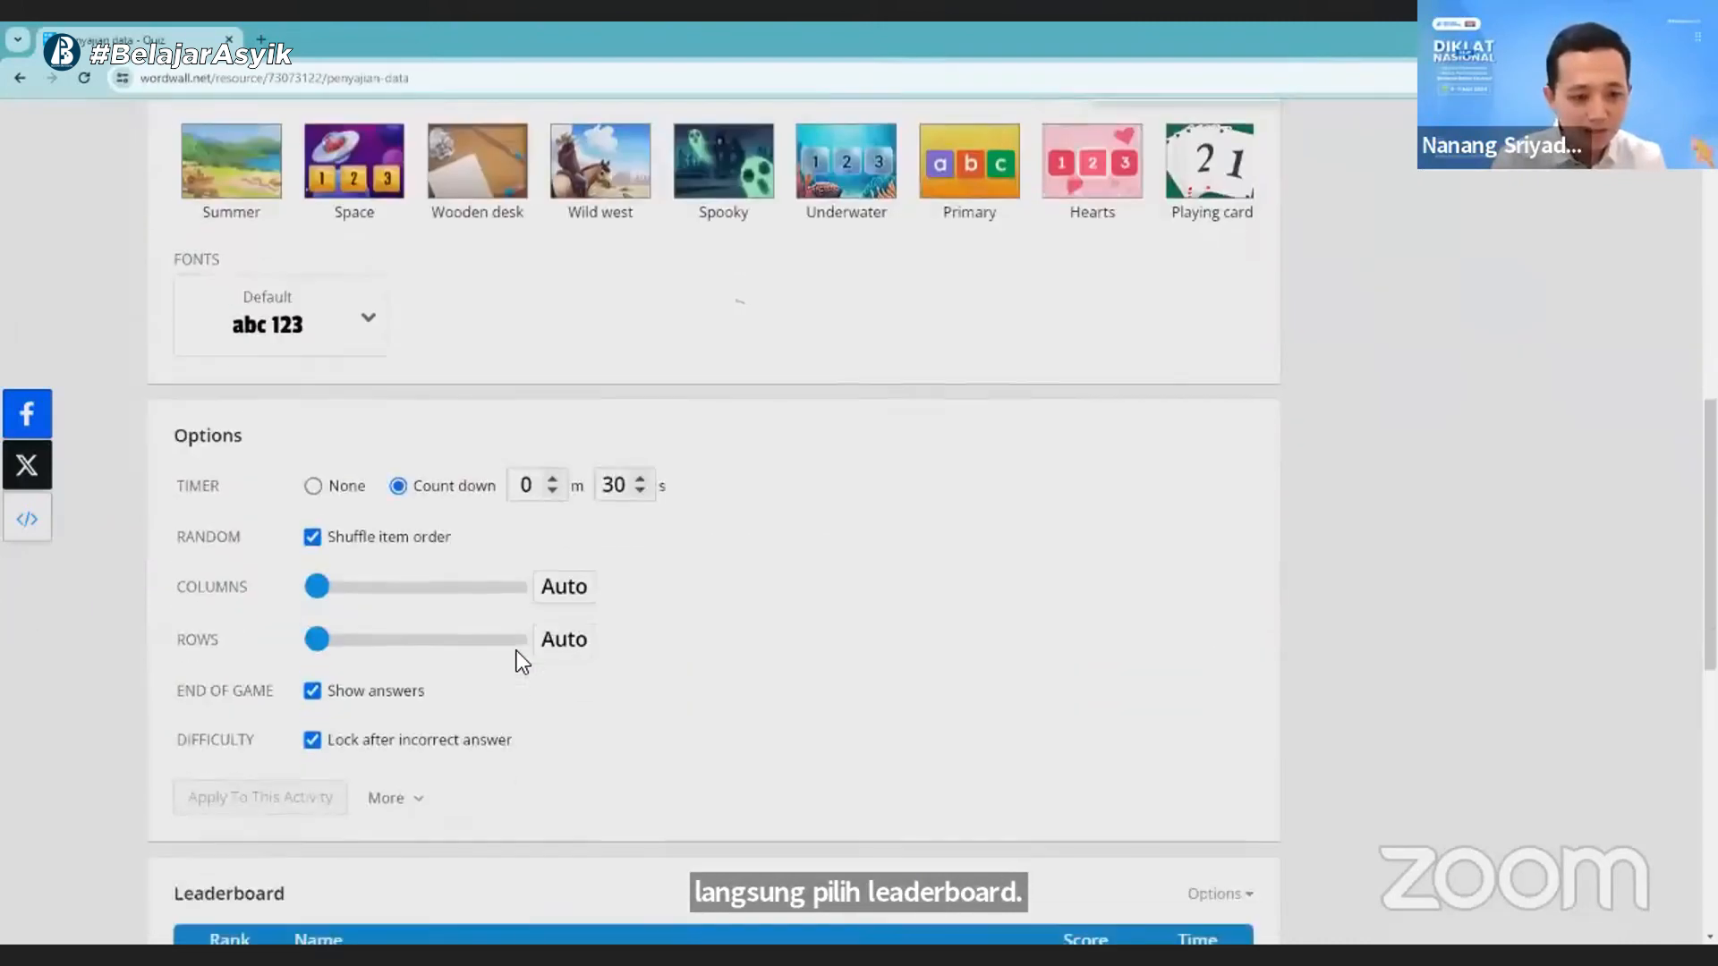
pyautogui.scroll(-4, 499, 738)
pyautogui.scroll(1, 492, 729)
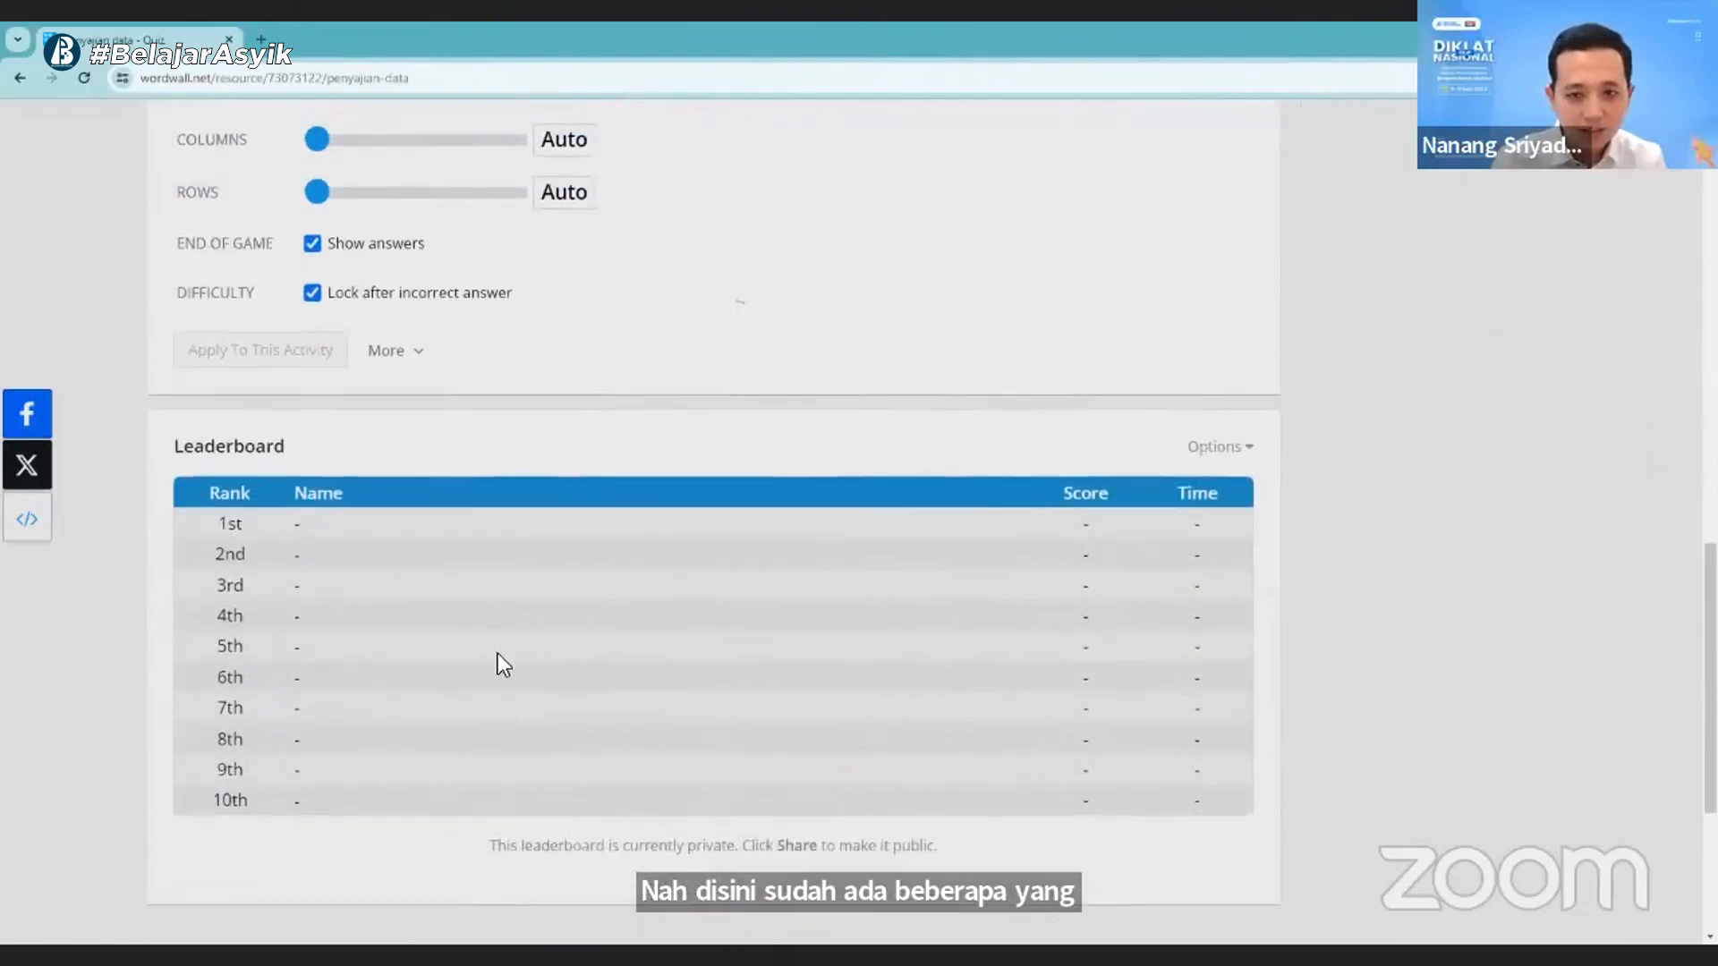
pyautogui.scroll(9, 798, 684)
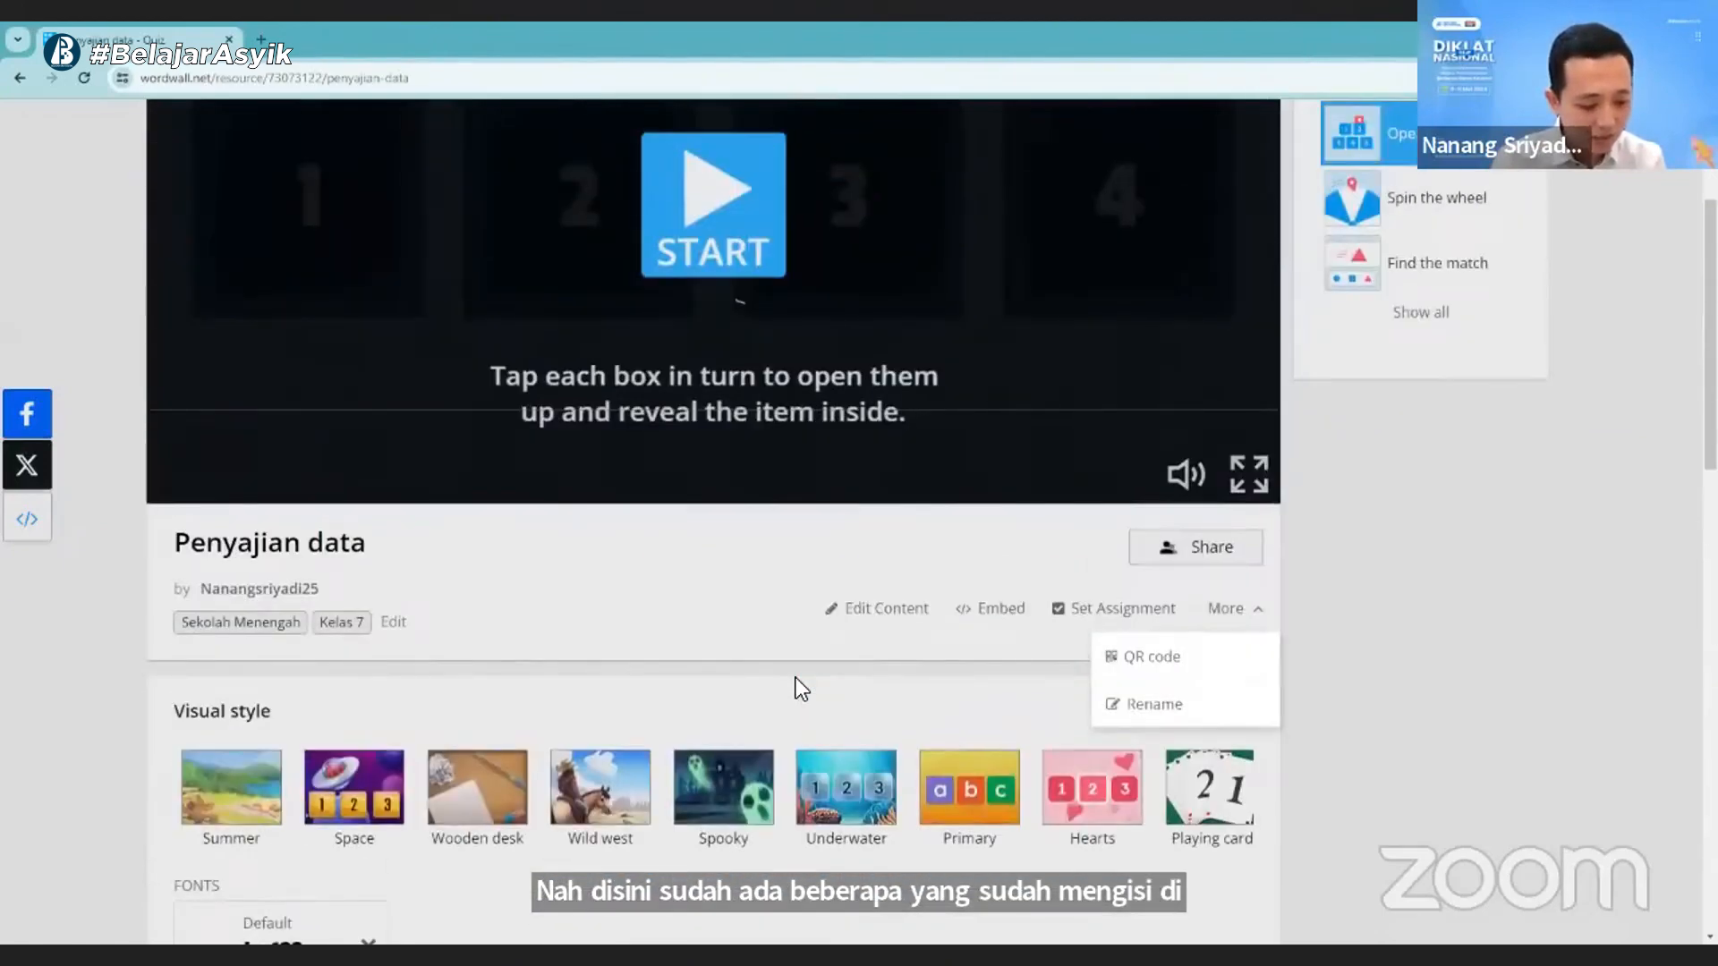
pyautogui.scroll(3, 721, 689)
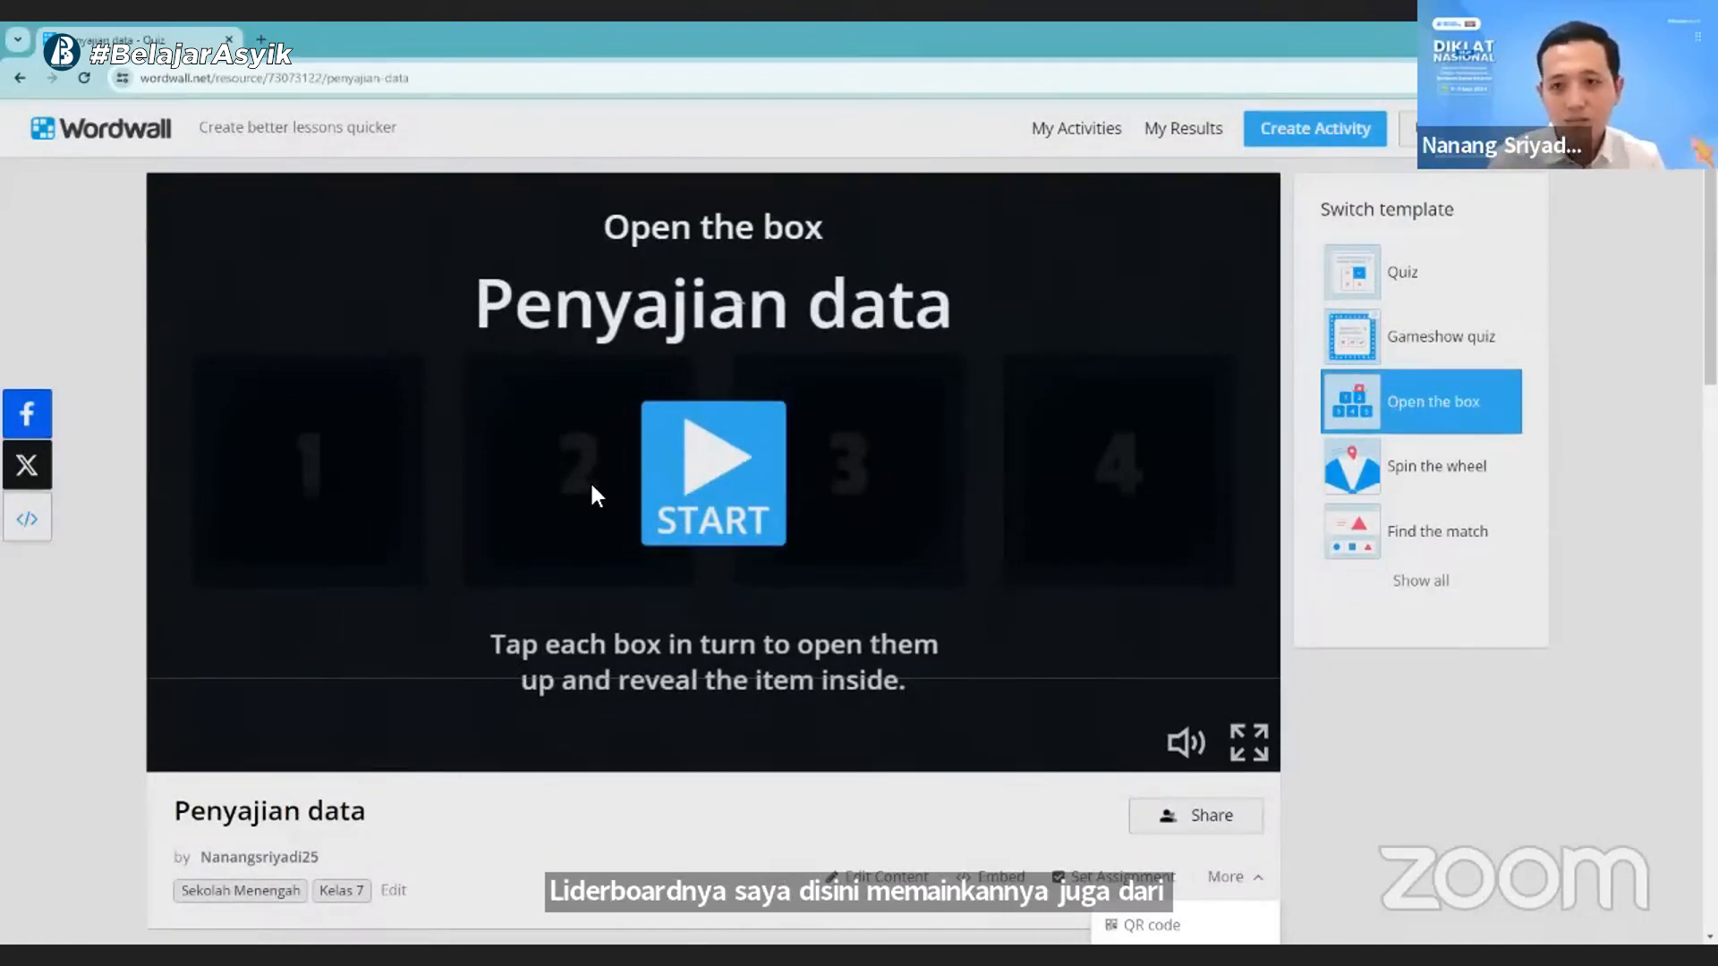
pyautogui.scroll(-2, 947, 424)
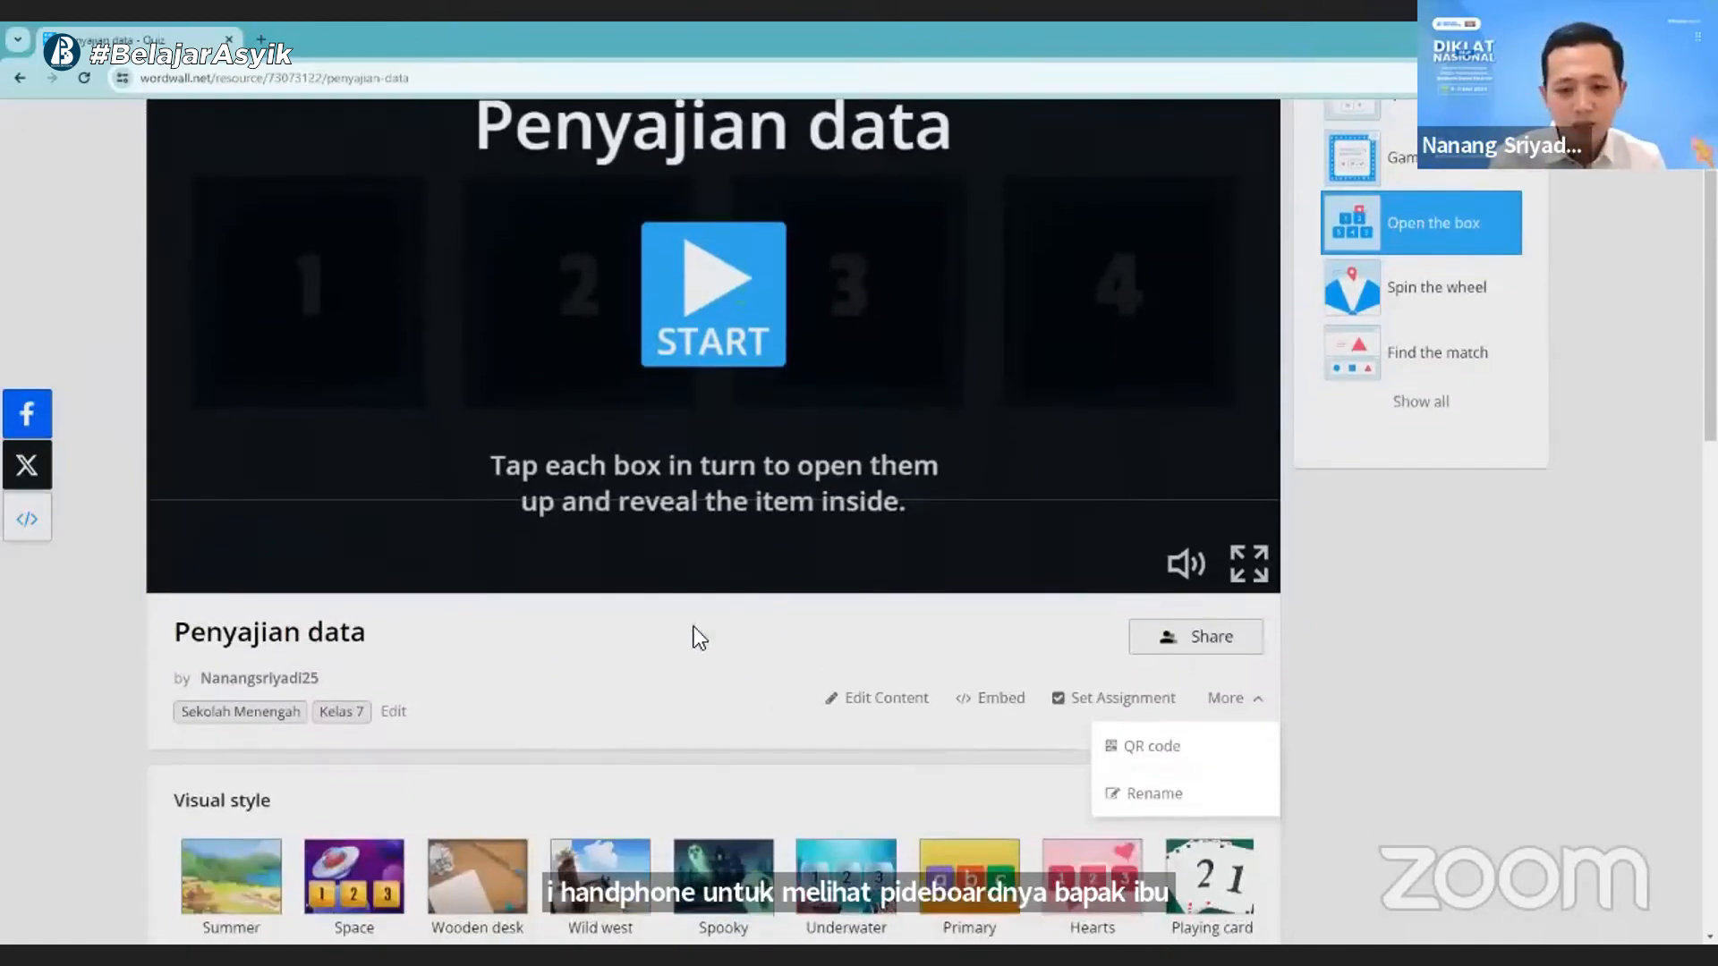
# - Close the additional actions, reload the activity page and bring up the leaderboard with the players' results
pyautogui.click(1354, 700)
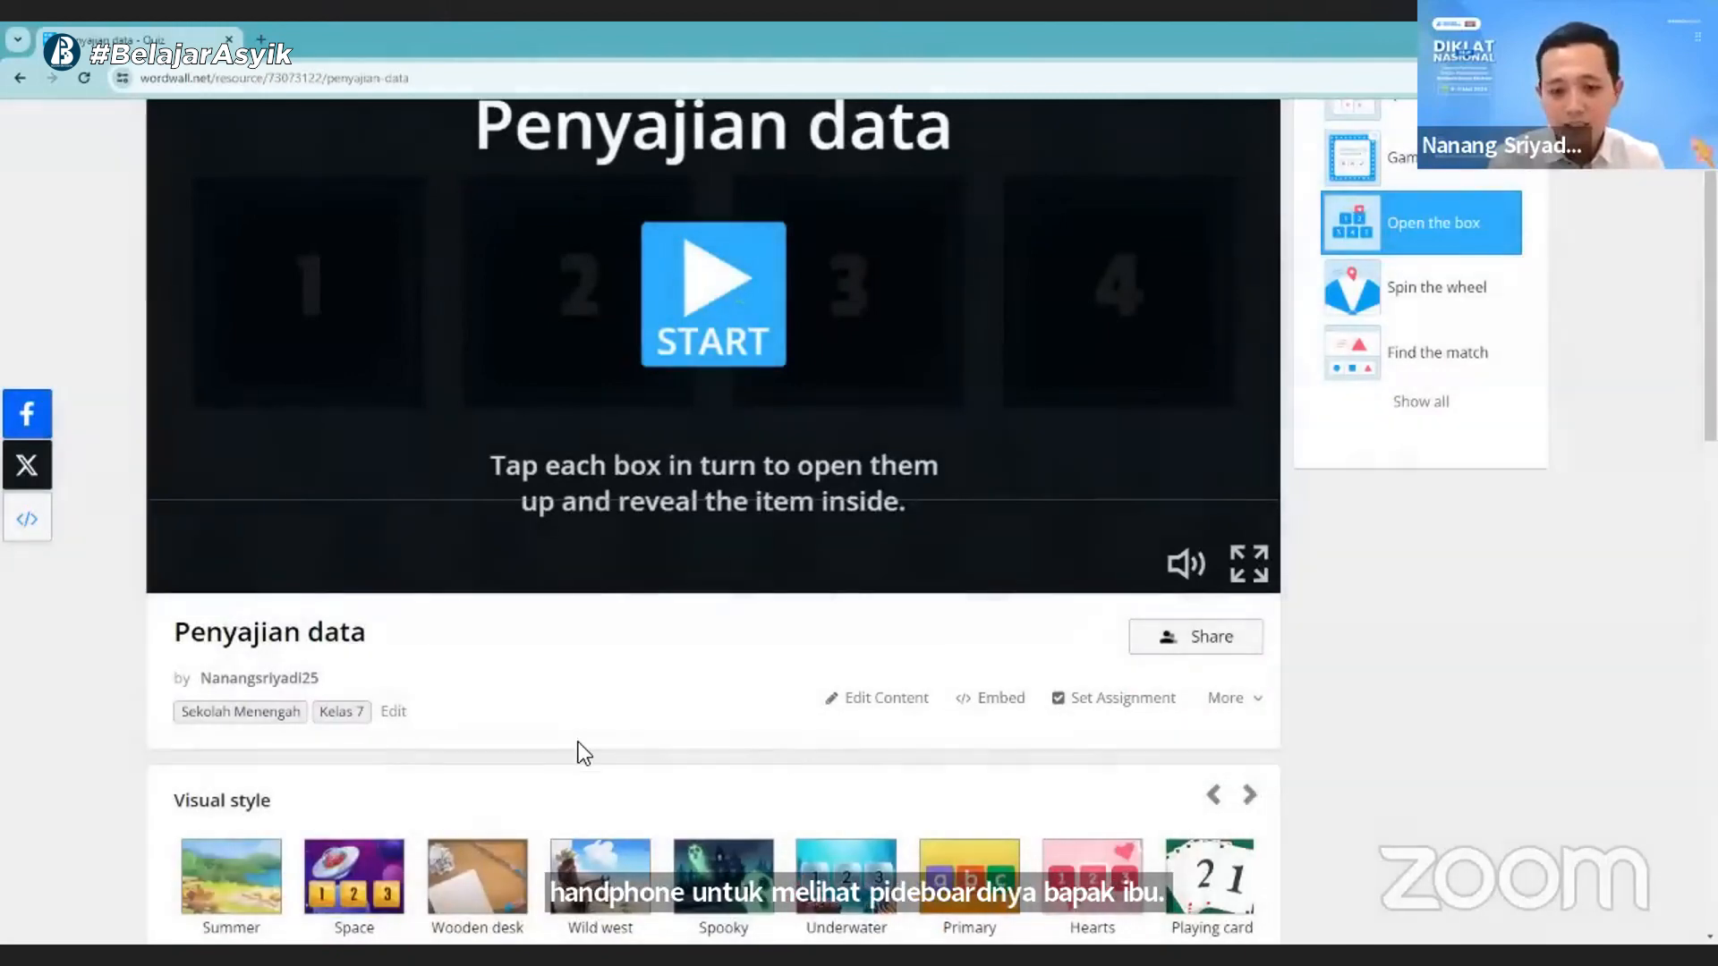
pyautogui.scroll(-6, 578, 742)
pyautogui.scroll(7, 363, 508)
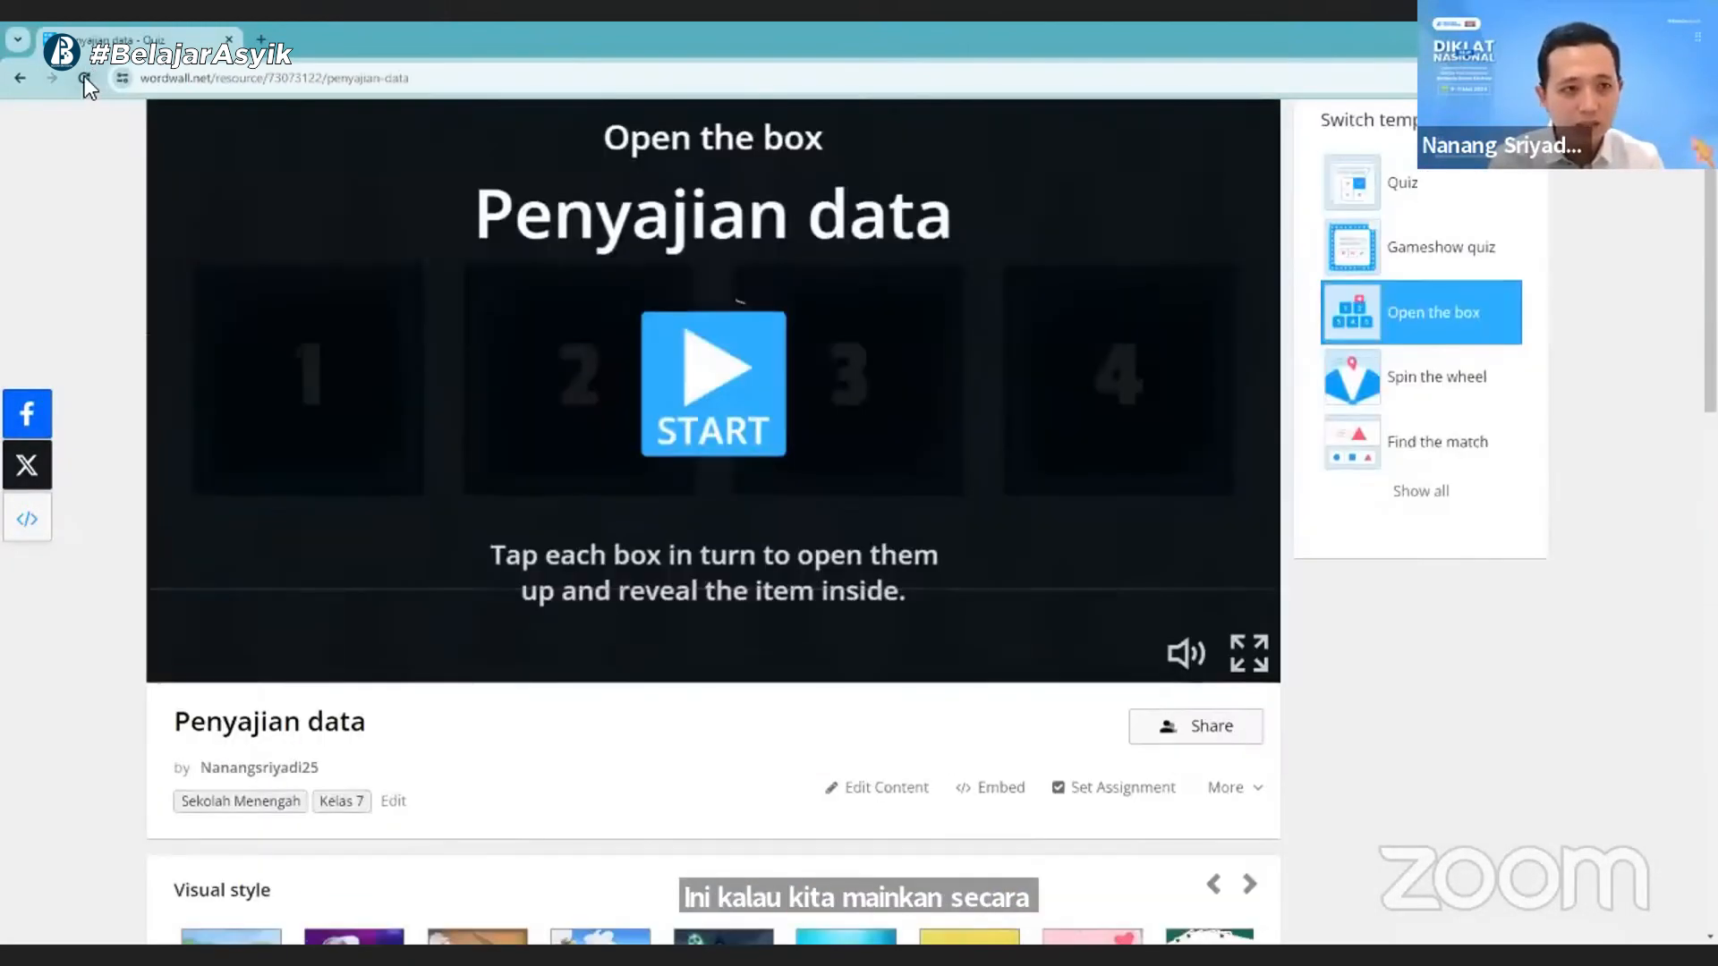
pyautogui.click(84, 77)
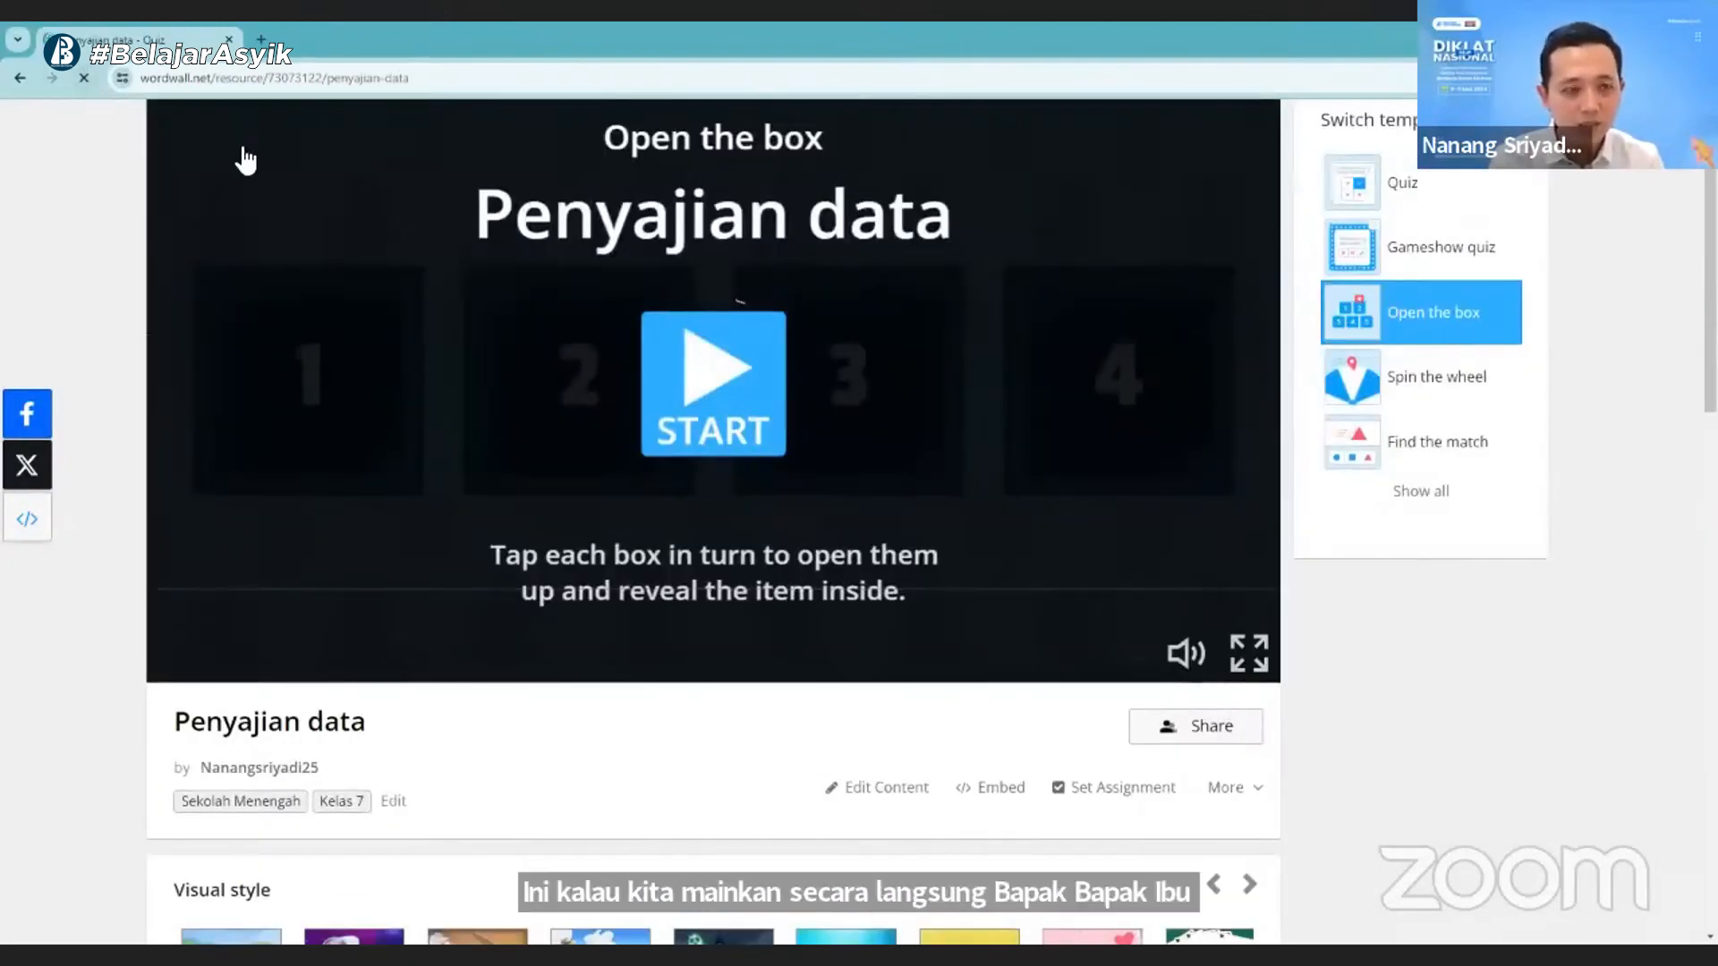
pyautogui.scroll(-5, 657, 444)
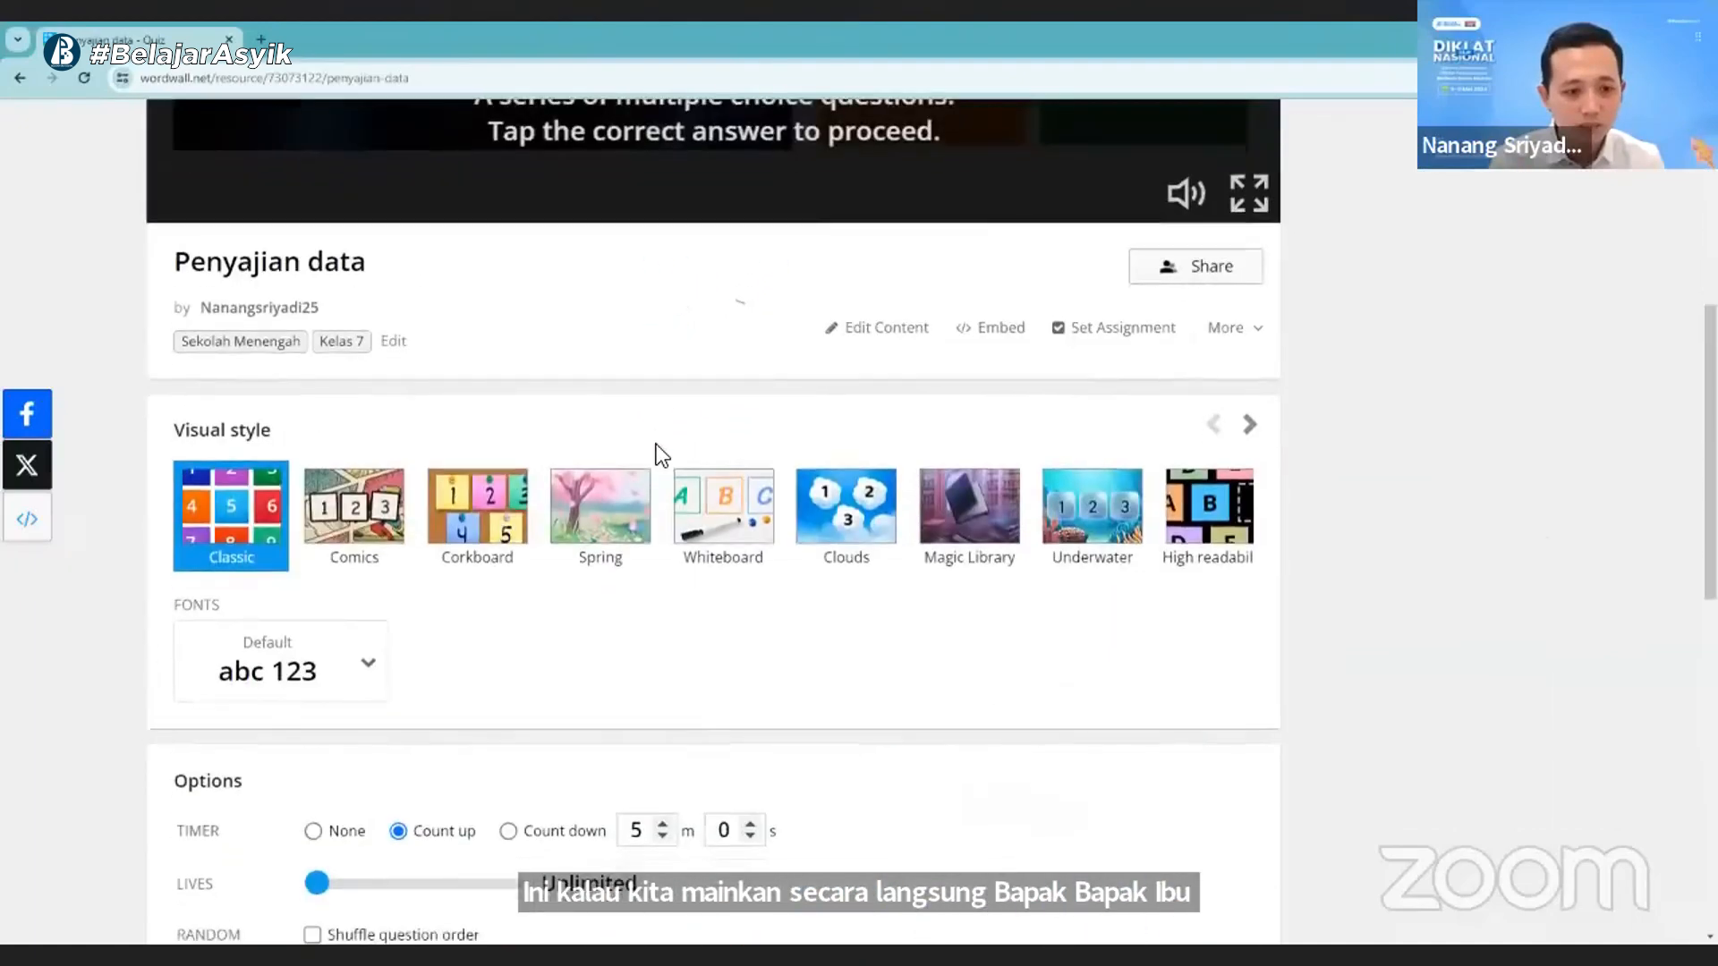
pyautogui.scroll(-12, 657, 444)
pyautogui.scroll(2, 646, 503)
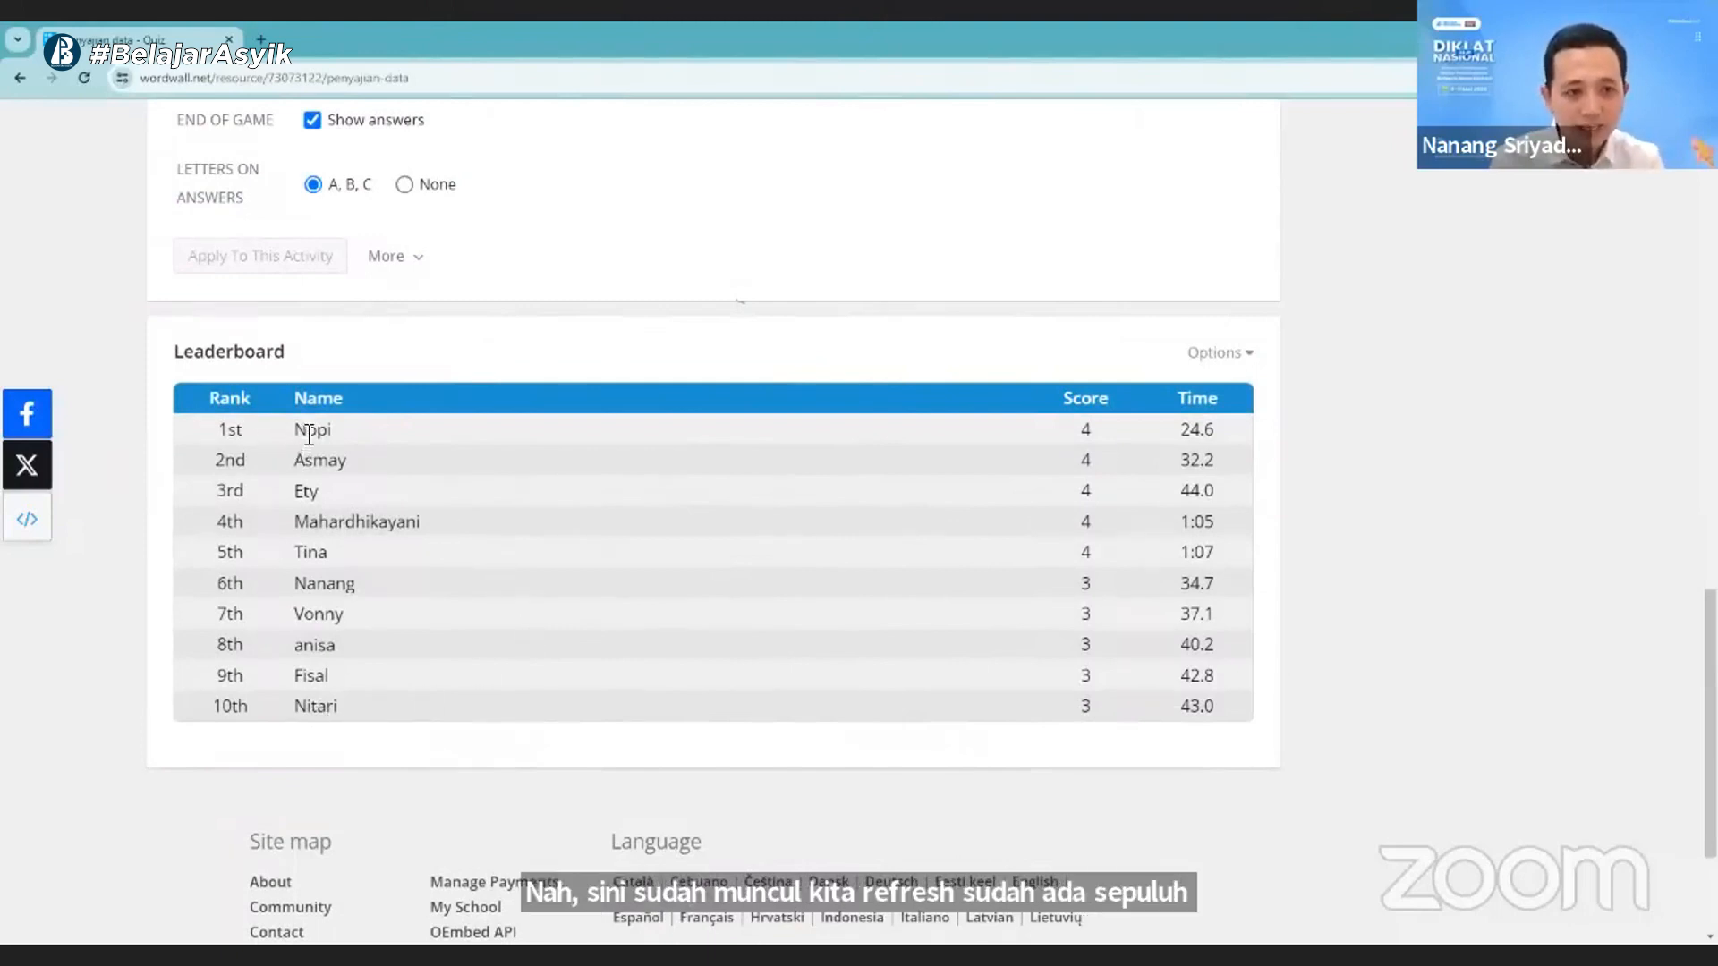
# - Compare the scores and completion times of the two top-ranked players on the leaderboard
pyautogui.moveTo(294, 430); pyautogui.dragTo(444, 426)
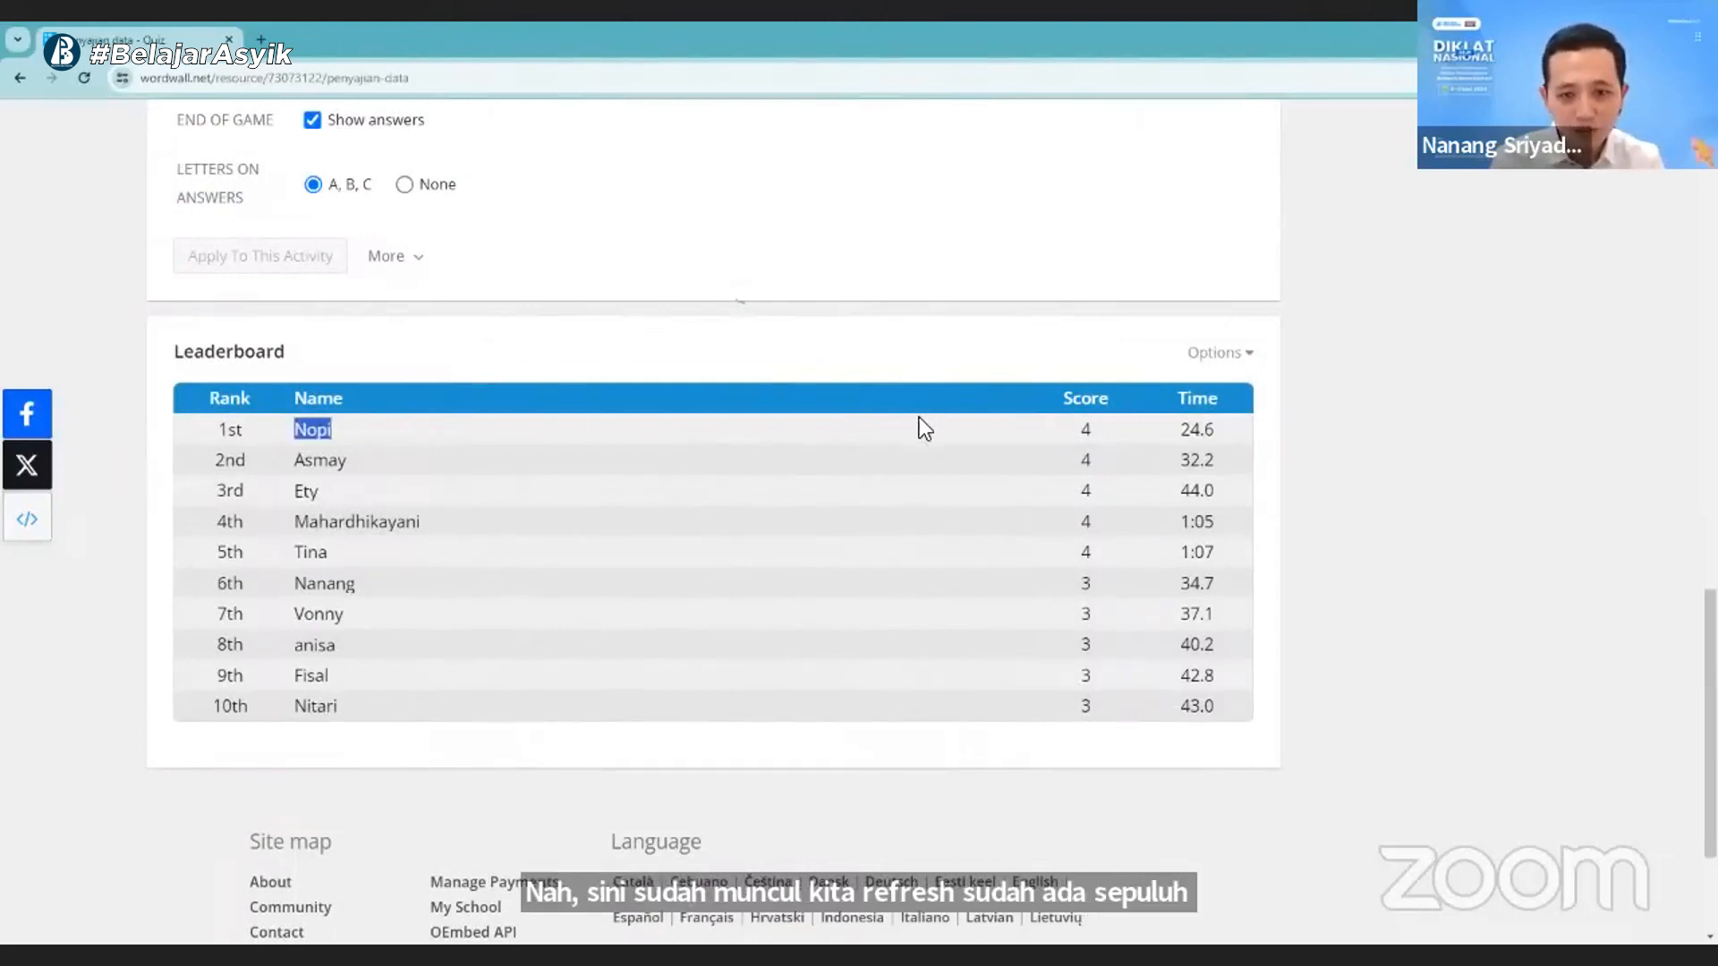
pyautogui.doubleClick(1085, 429)
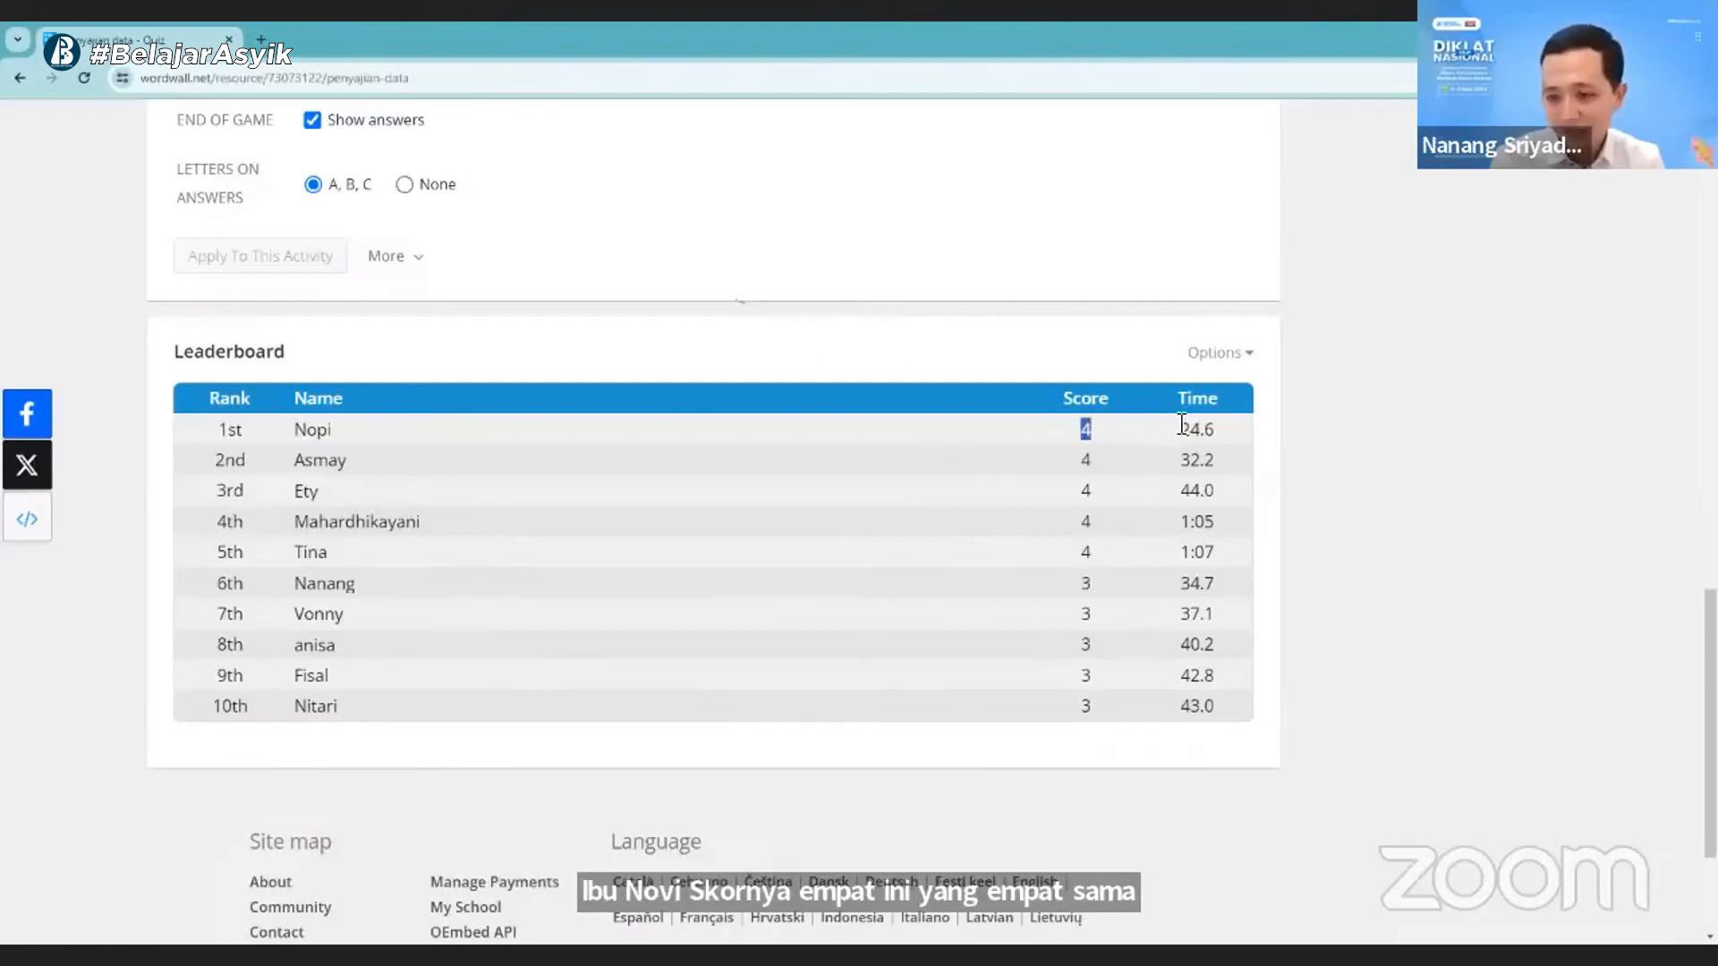
pyautogui.moveTo(1179, 432); pyautogui.dragTo(1212, 437)
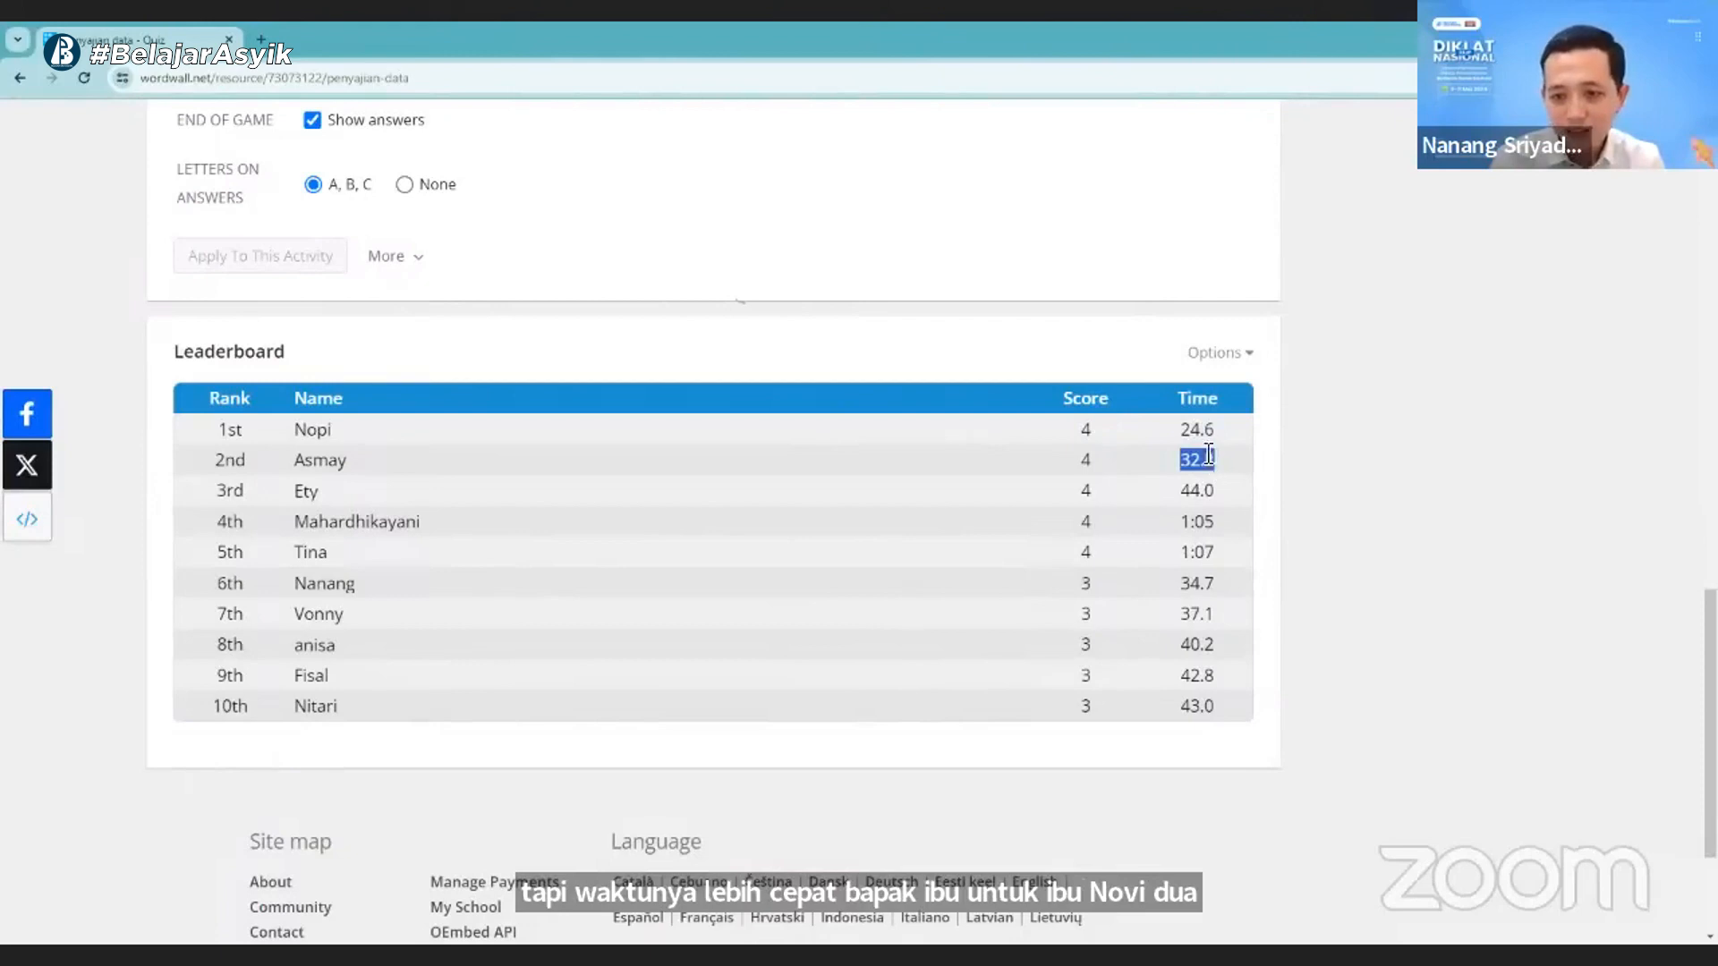
pyautogui.click(1200, 466)
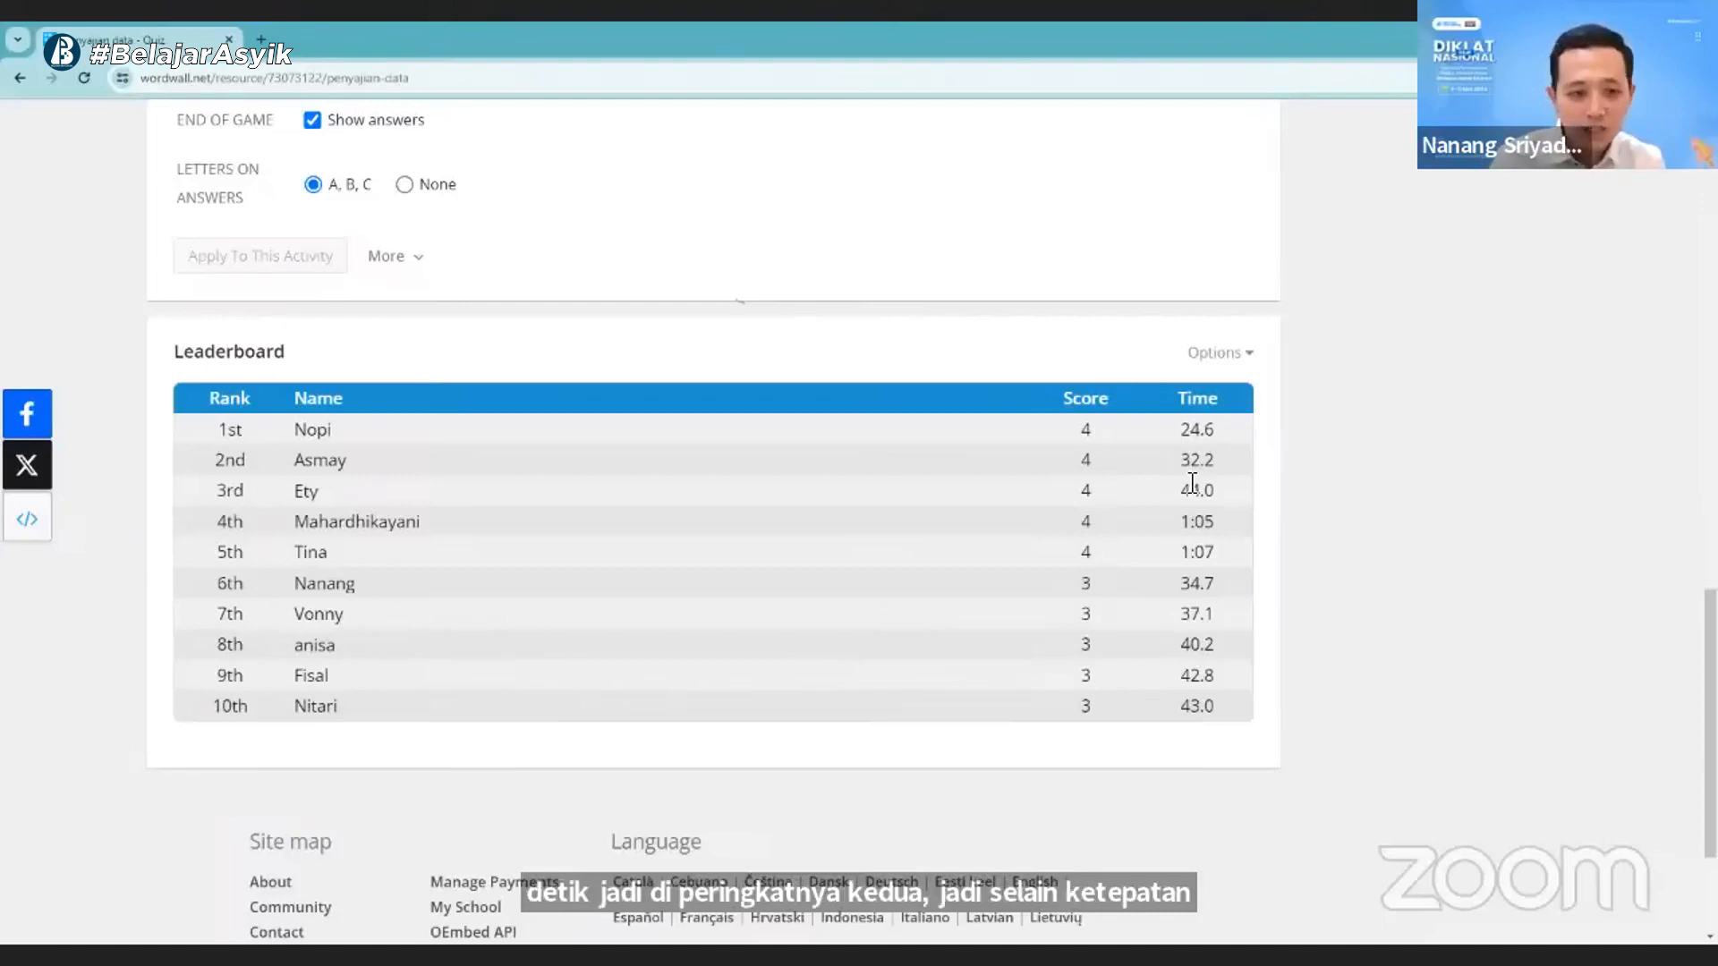
pyautogui.scroll(10, 1016, 506)
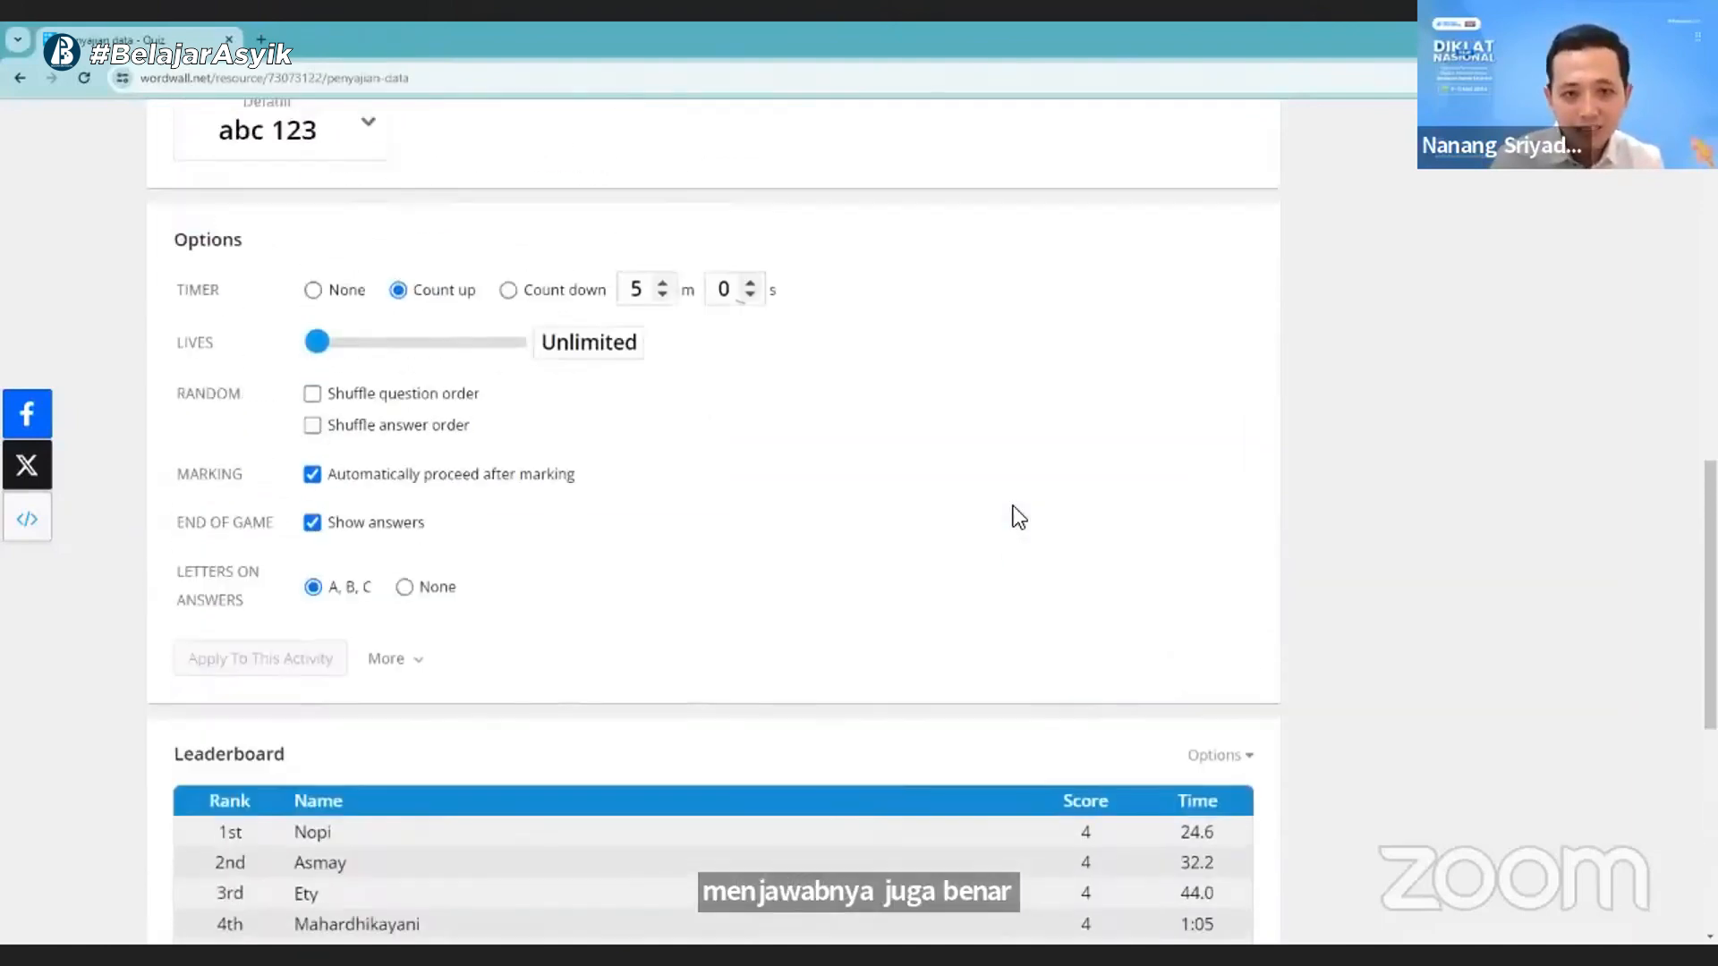
pyautogui.scroll(6, 1012, 506)
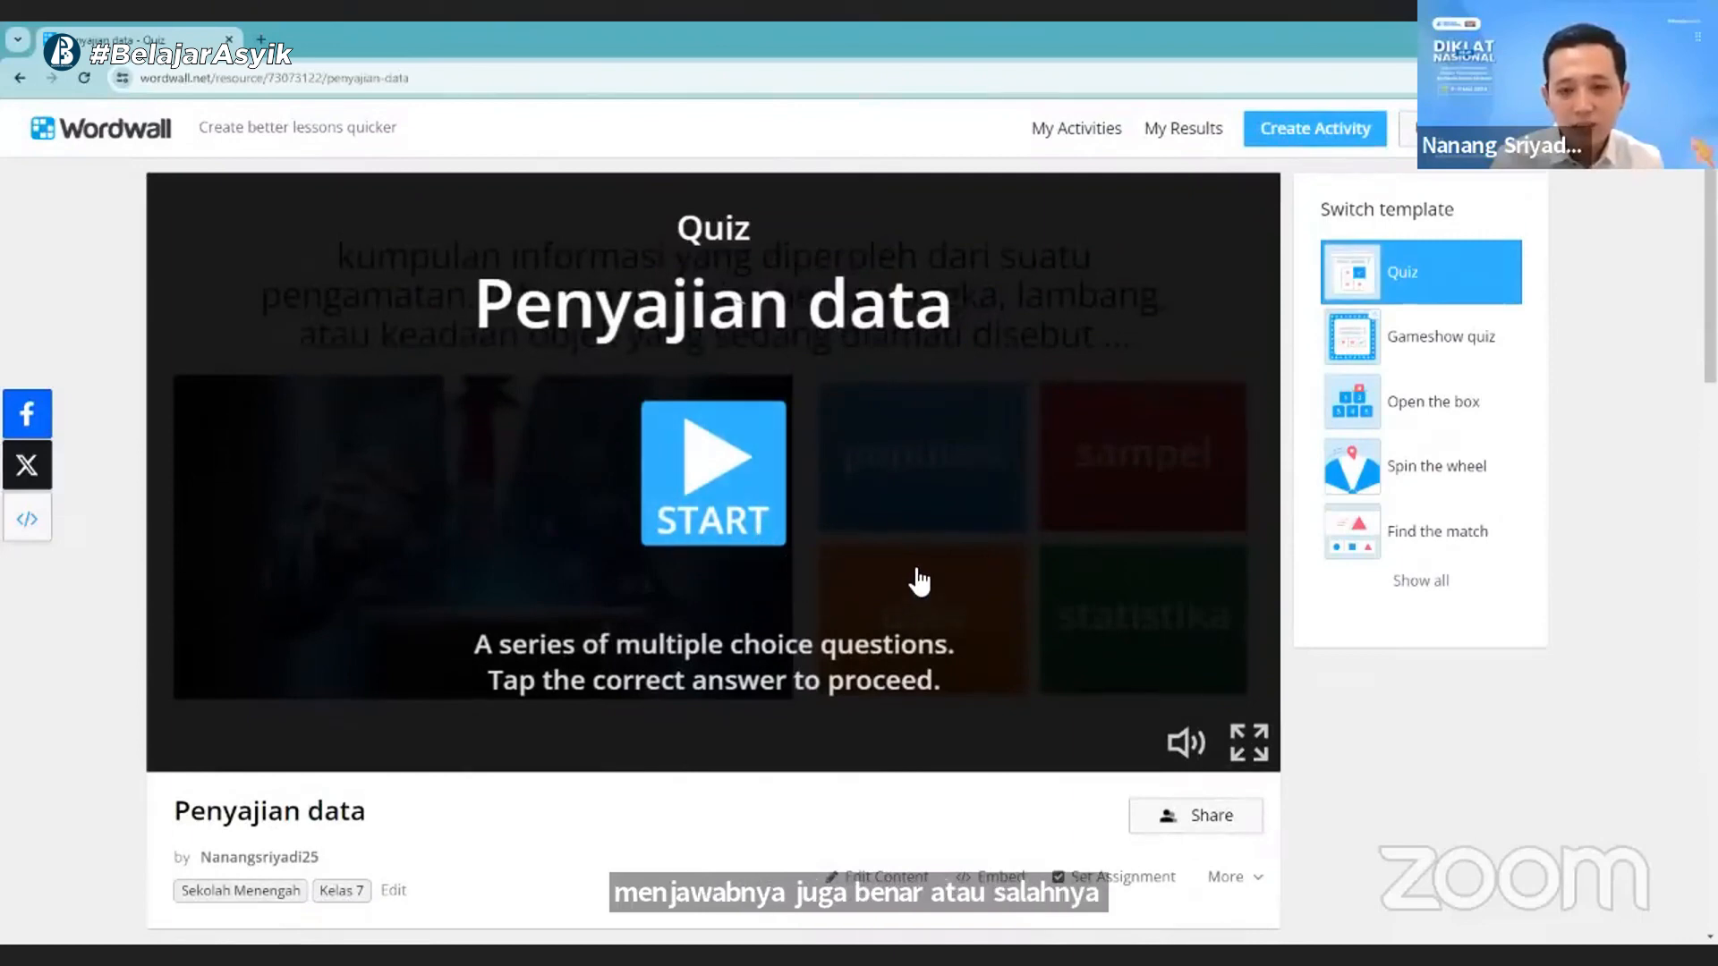
pyautogui.scroll(-4, 919, 582)
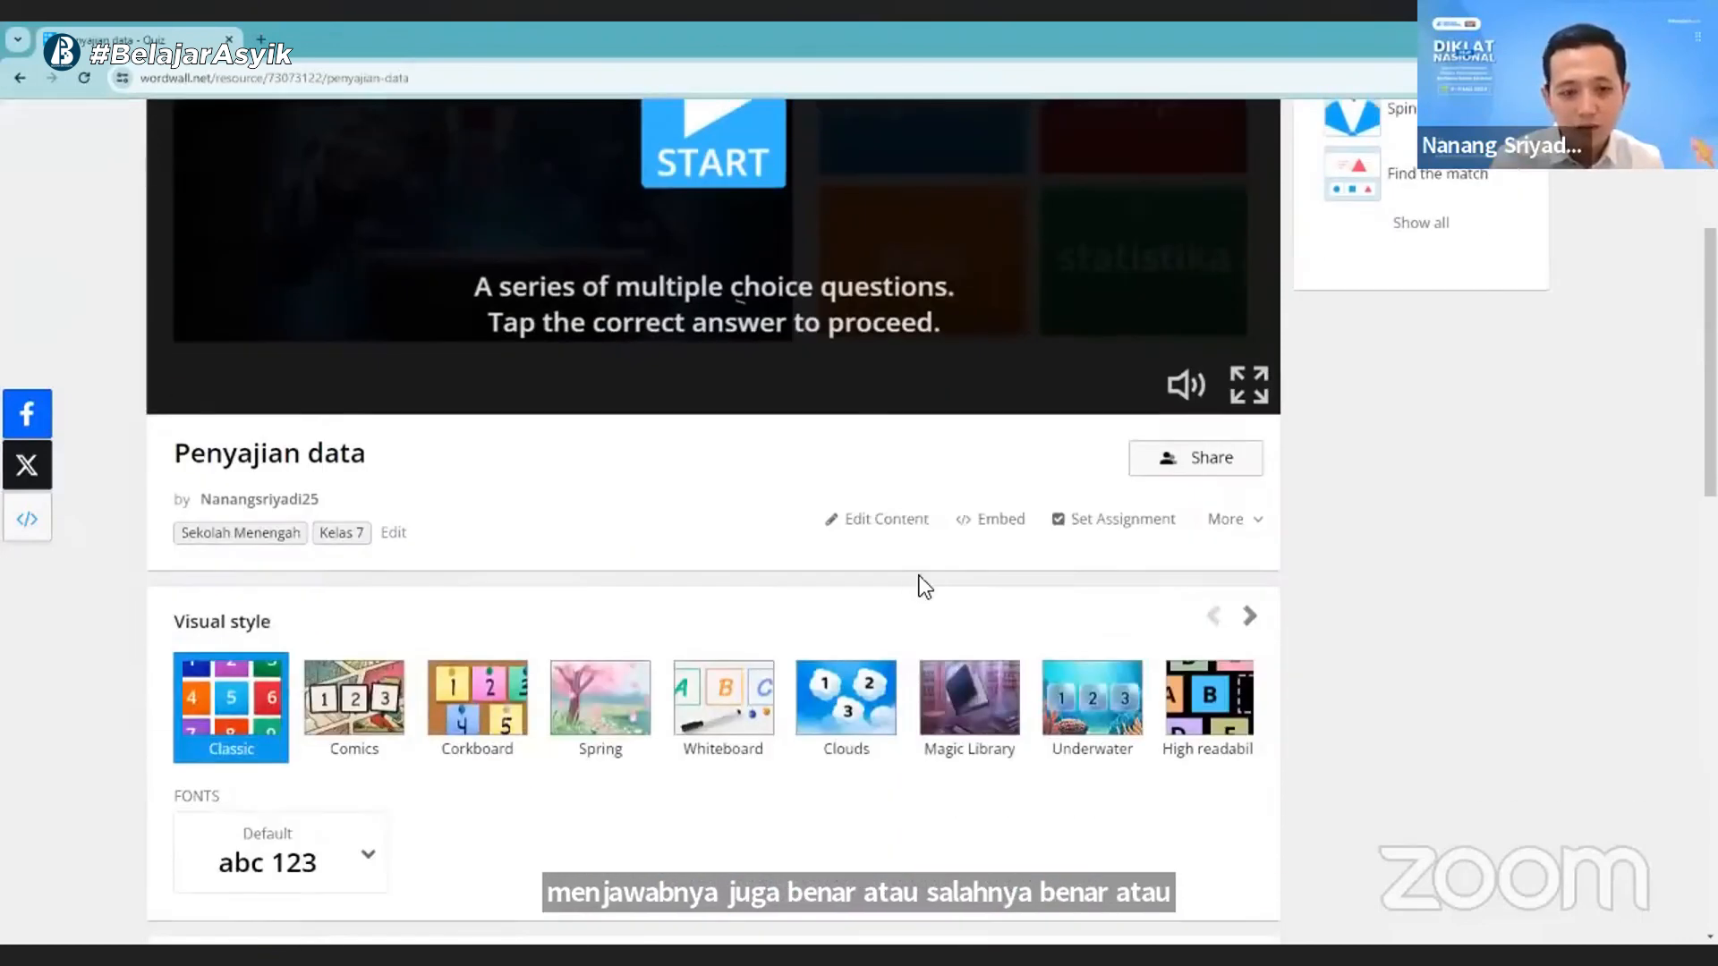
pyautogui.scroll(1, 921, 582)
pyautogui.scroll(3, 925, 579)
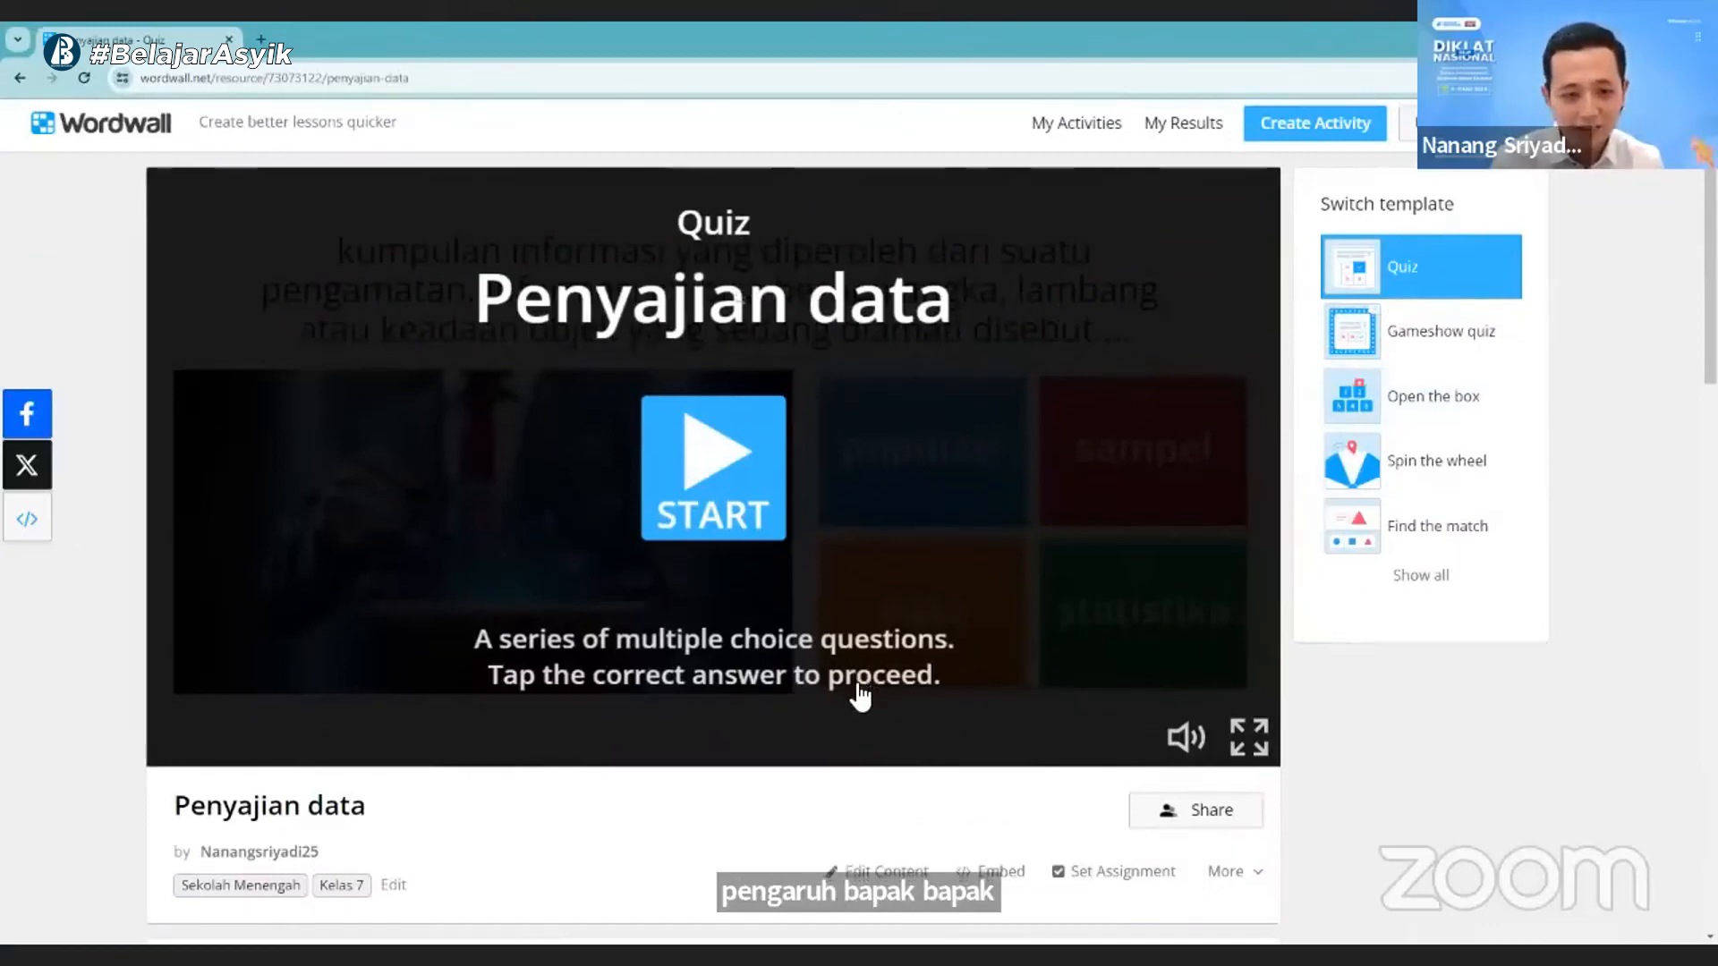
# - Try a limit of 2 lives in the quiz's game options and set the lives back to Unlimited
pyautogui.scroll(-1, 863, 696)
pyautogui.scroll(-9, 1033, 683)
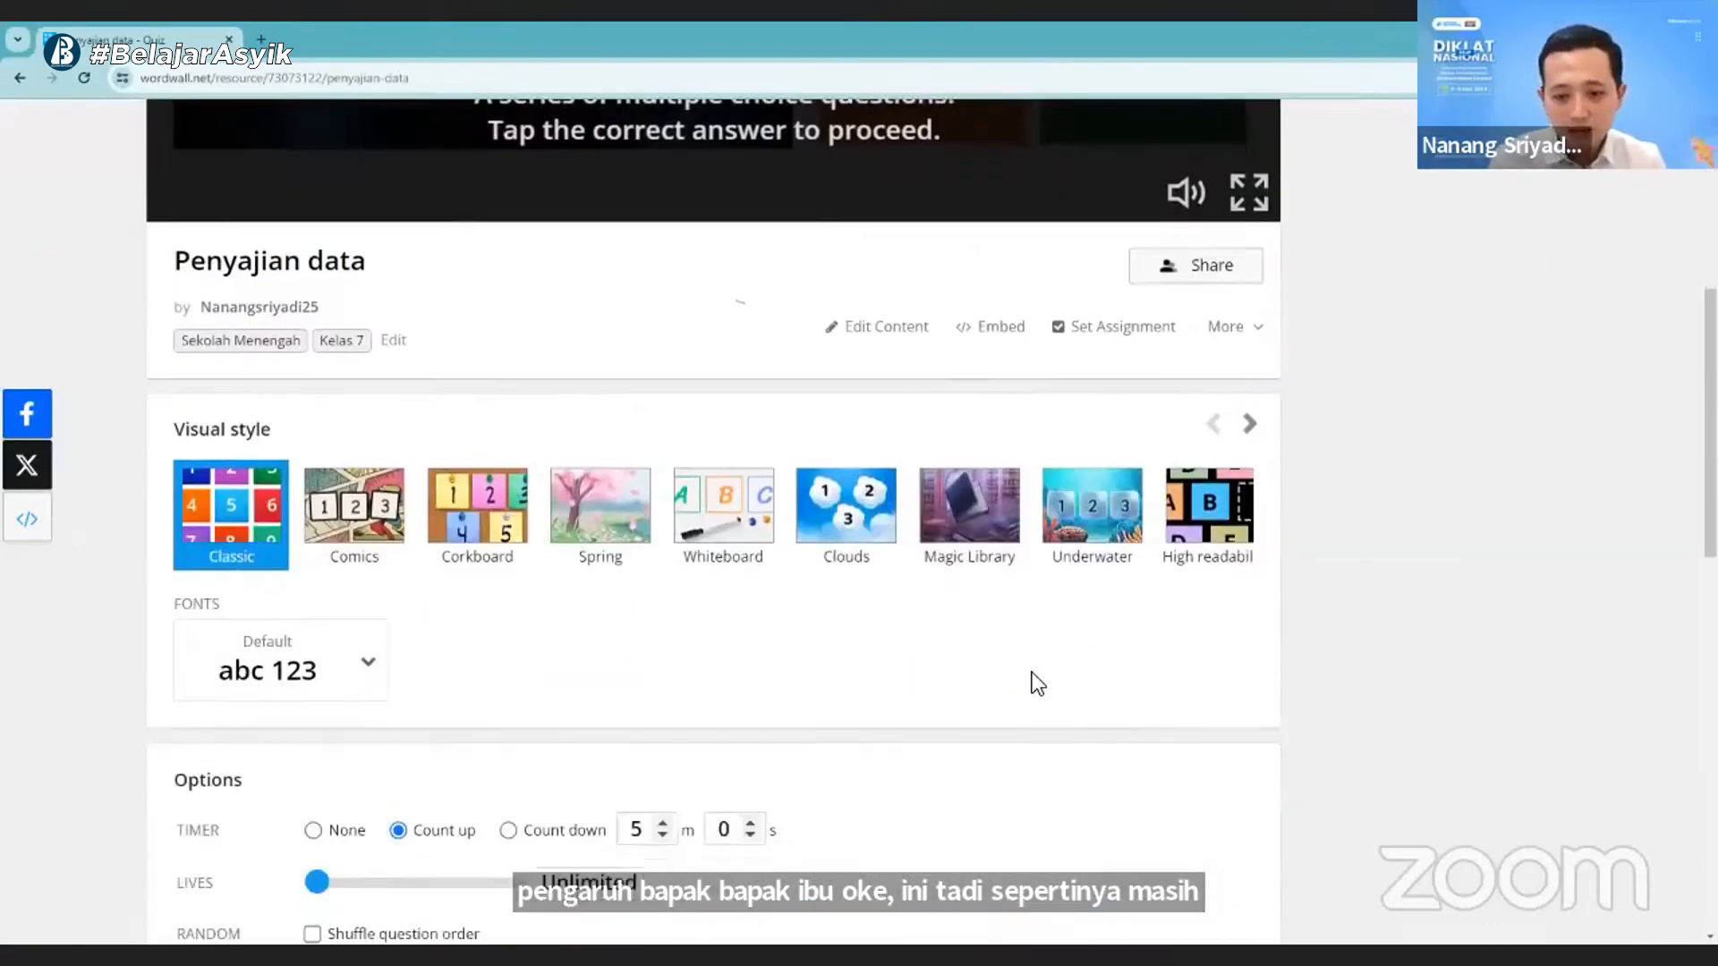
pyautogui.scroll(-1, 1032, 673)
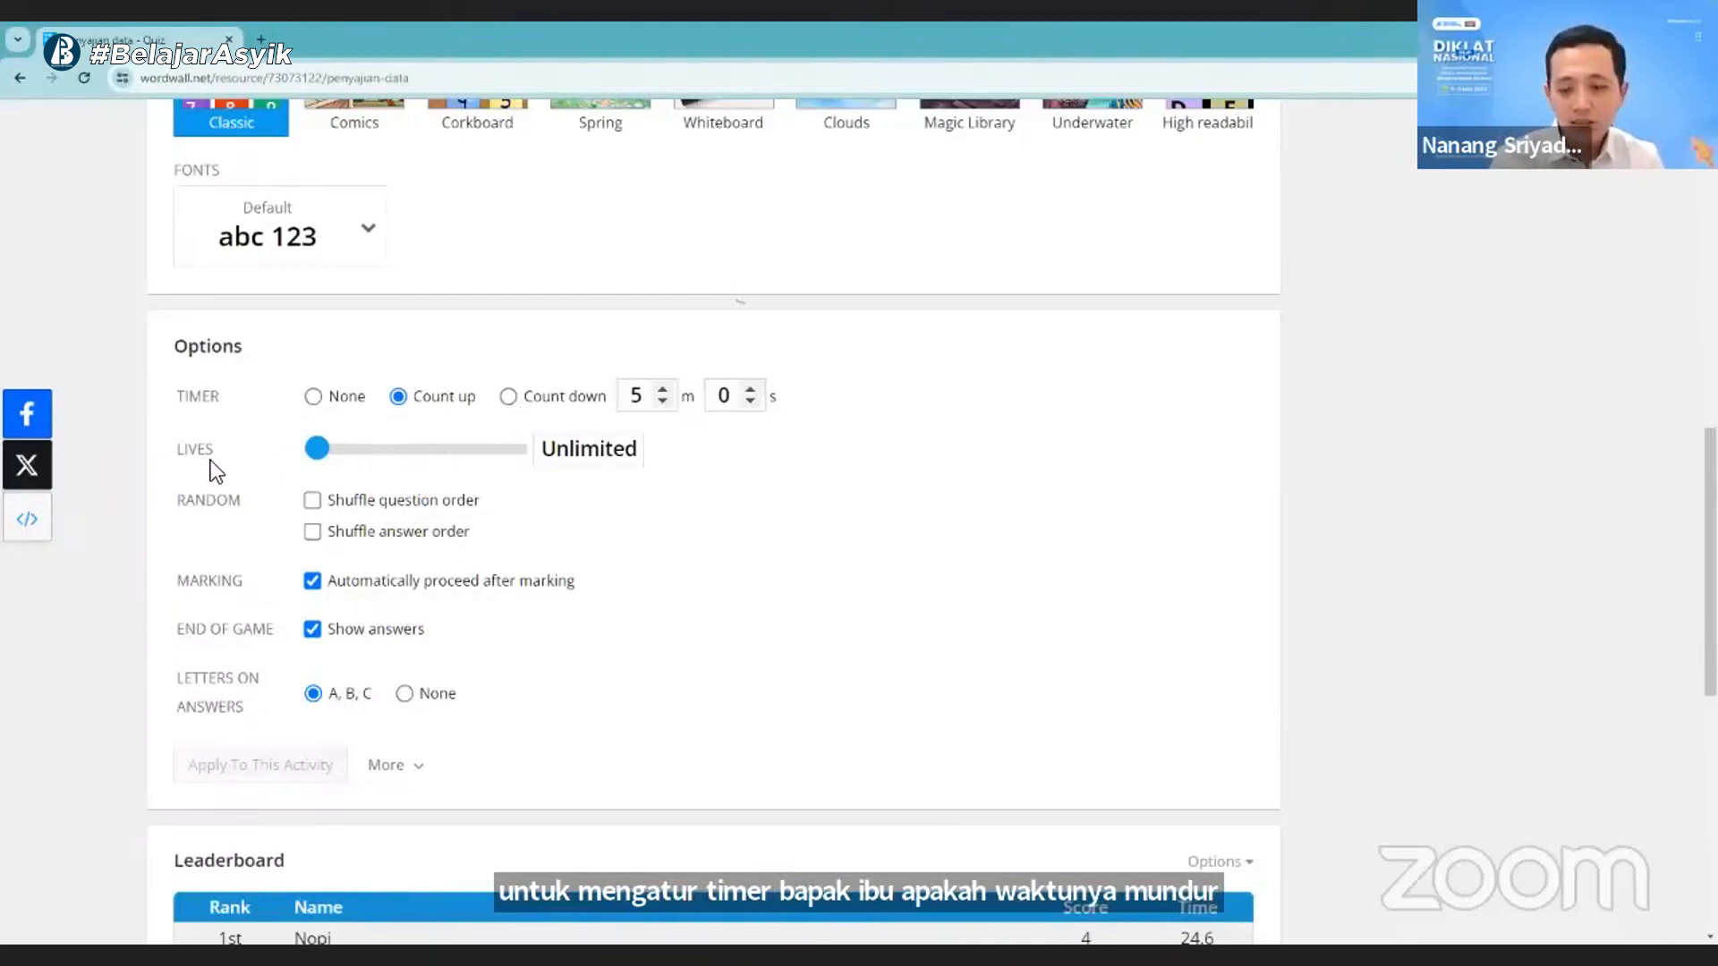
pyautogui.moveTo(328, 456); pyautogui.dragTo(357, 455)
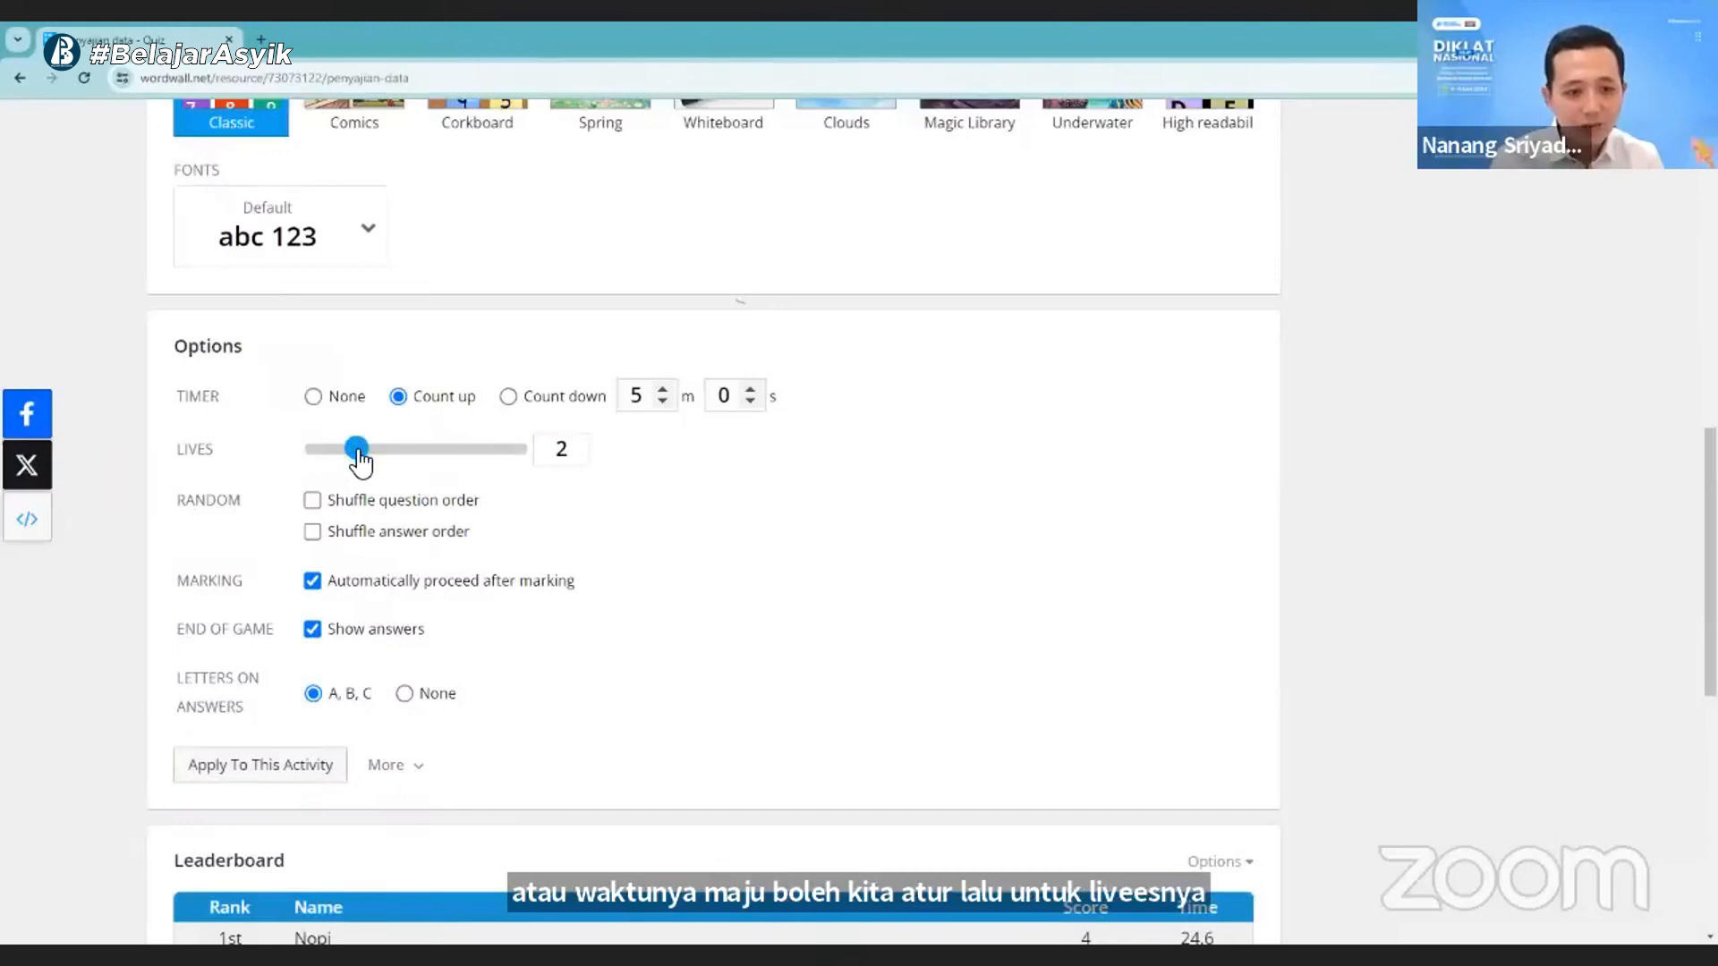
pyautogui.moveTo(358, 455); pyautogui.dragTo(314, 453)
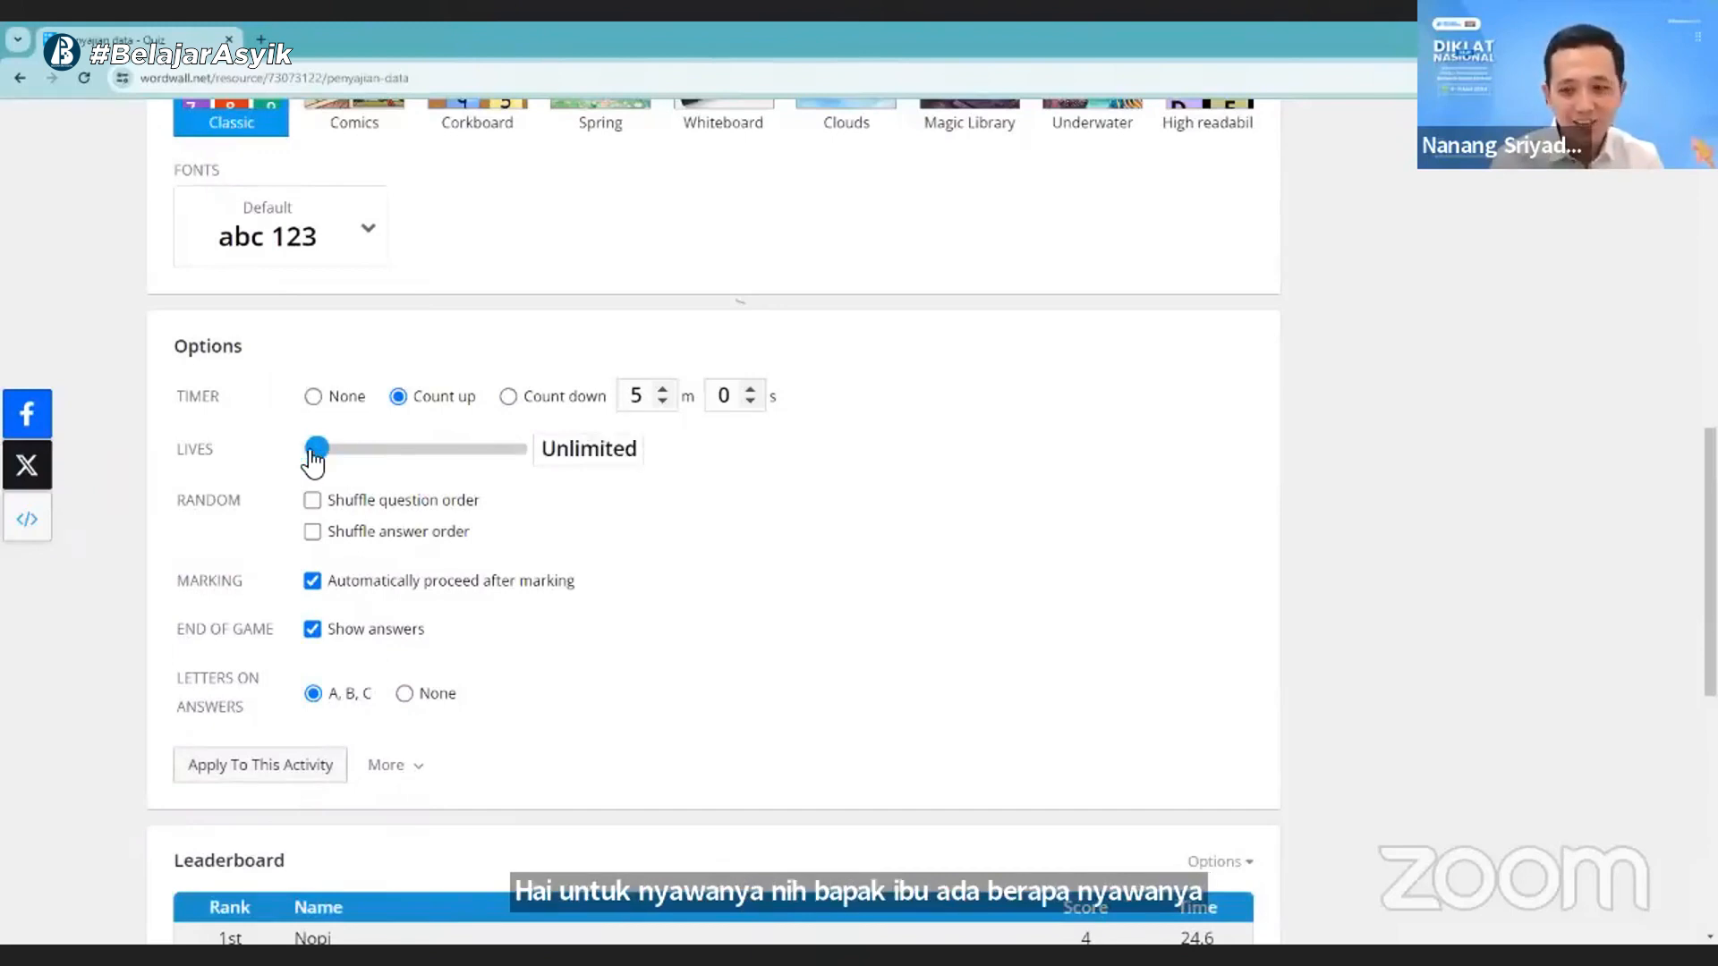
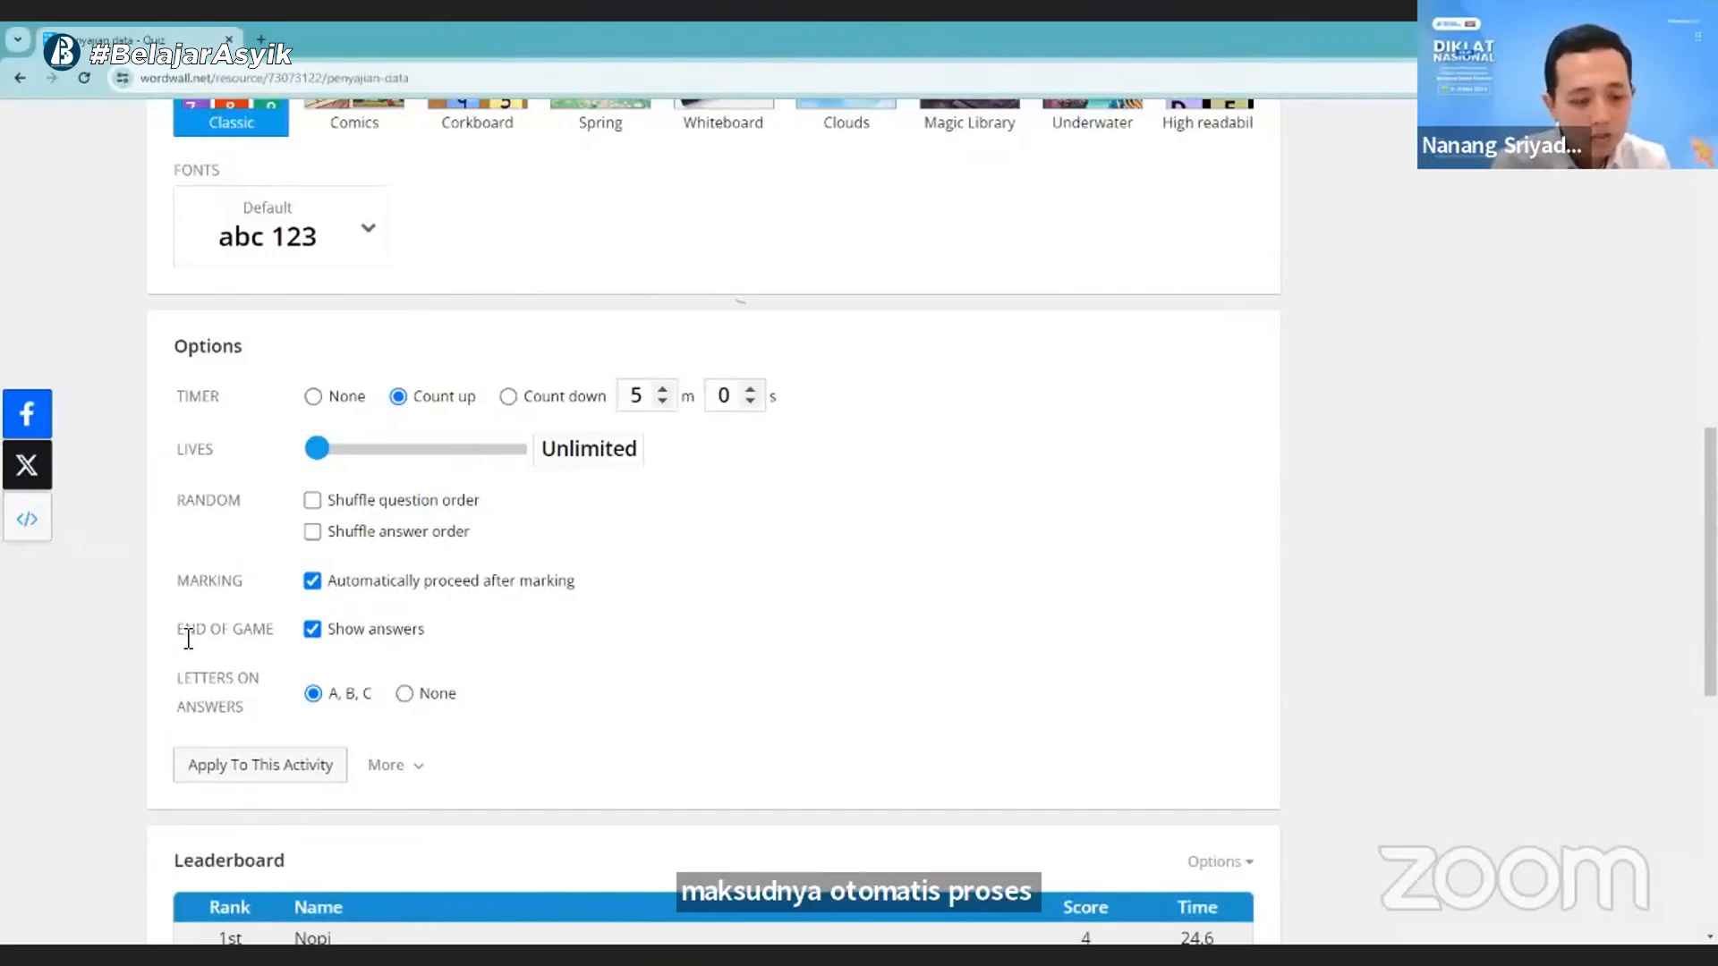
# - Examine the quiz's End of Game and Letters on Answers options and the additional actions for applying or reverting settings
pyautogui.moveTo(188, 637); pyautogui.dragTo(274, 638)
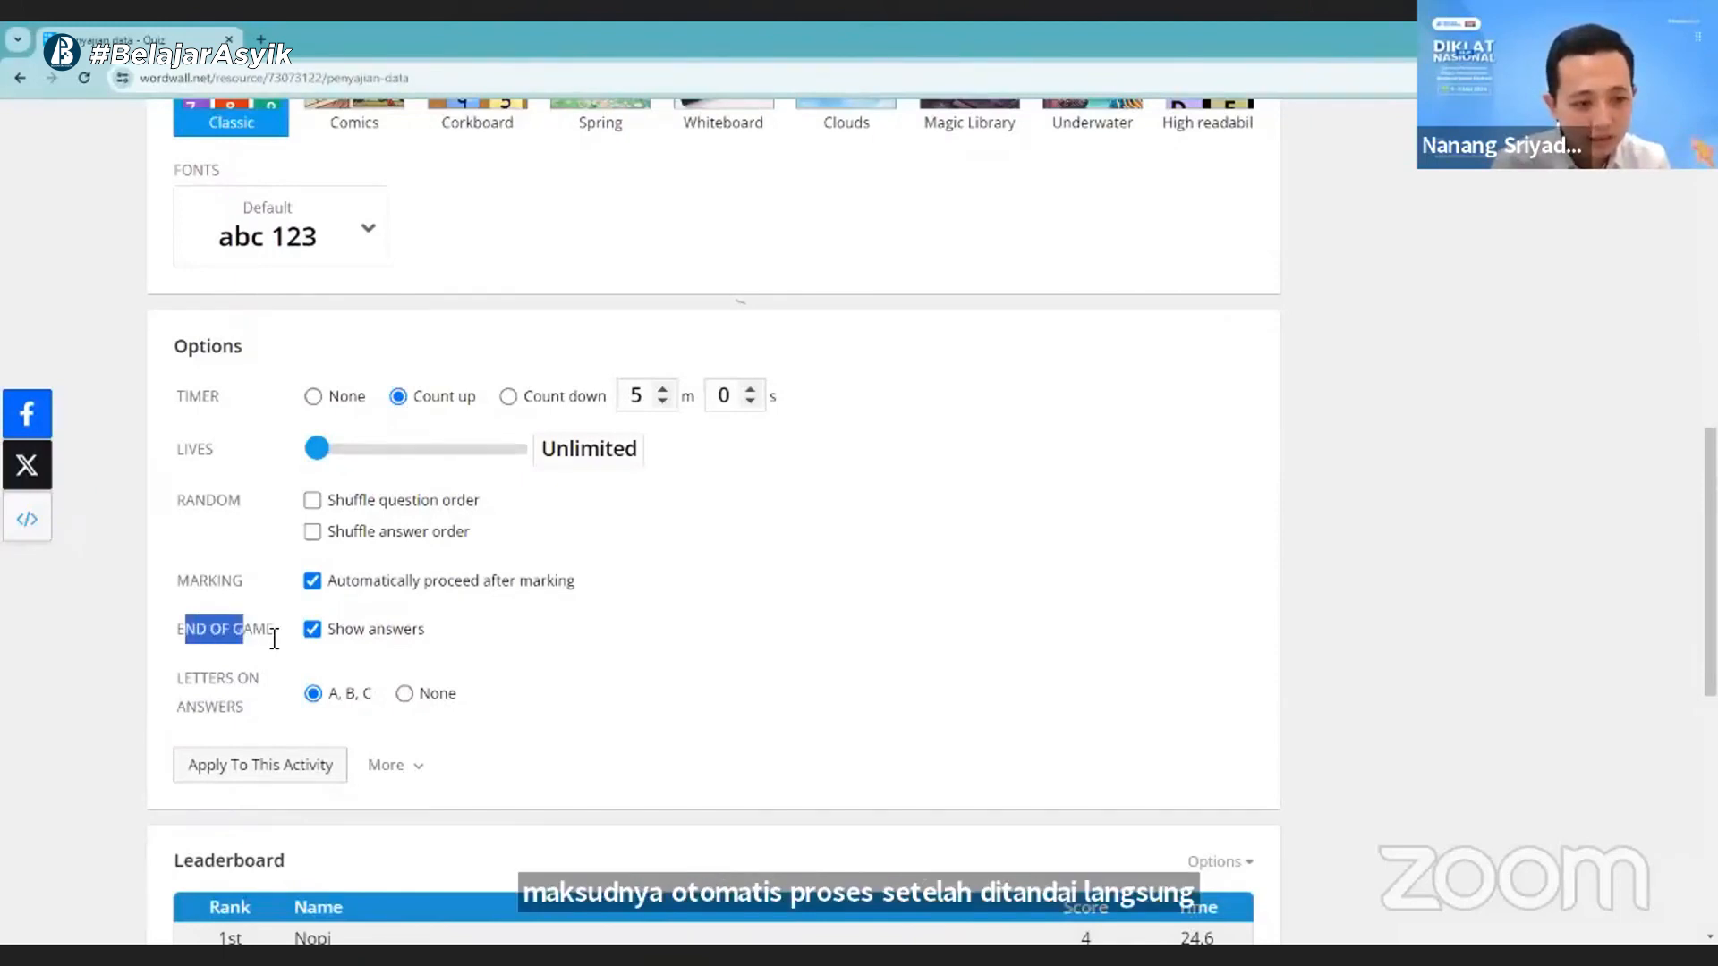
pyautogui.click(275, 638)
pyautogui.click(313, 630)
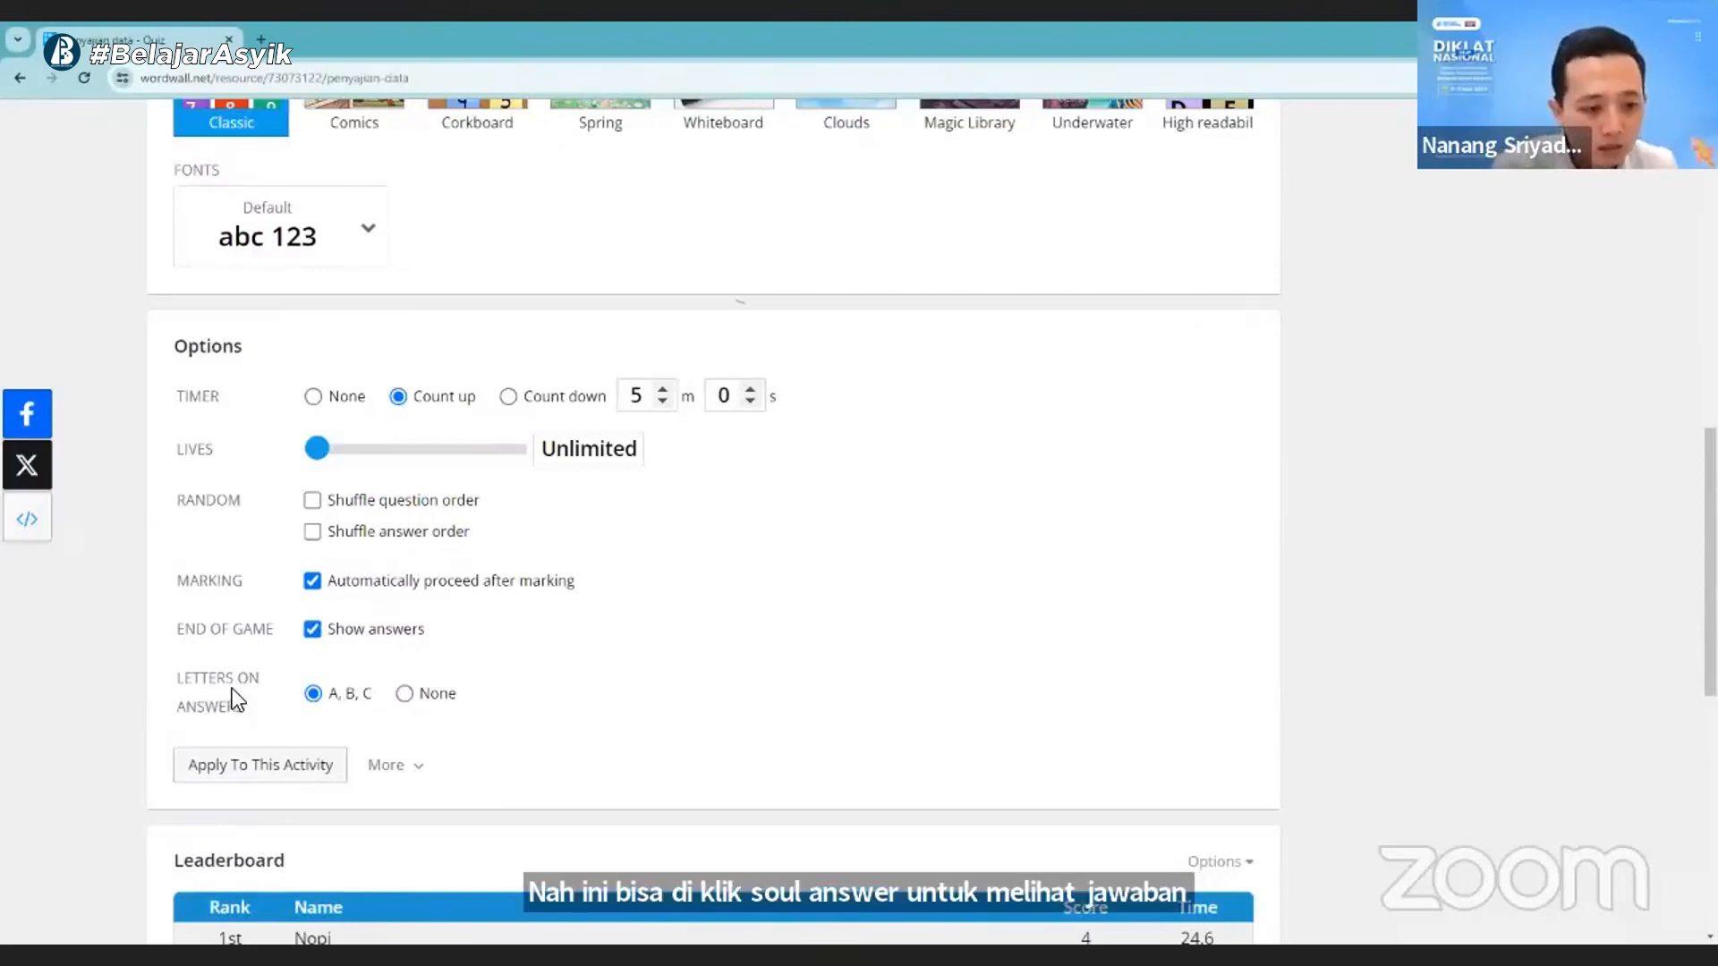
pyautogui.scroll(-1, 235, 687)
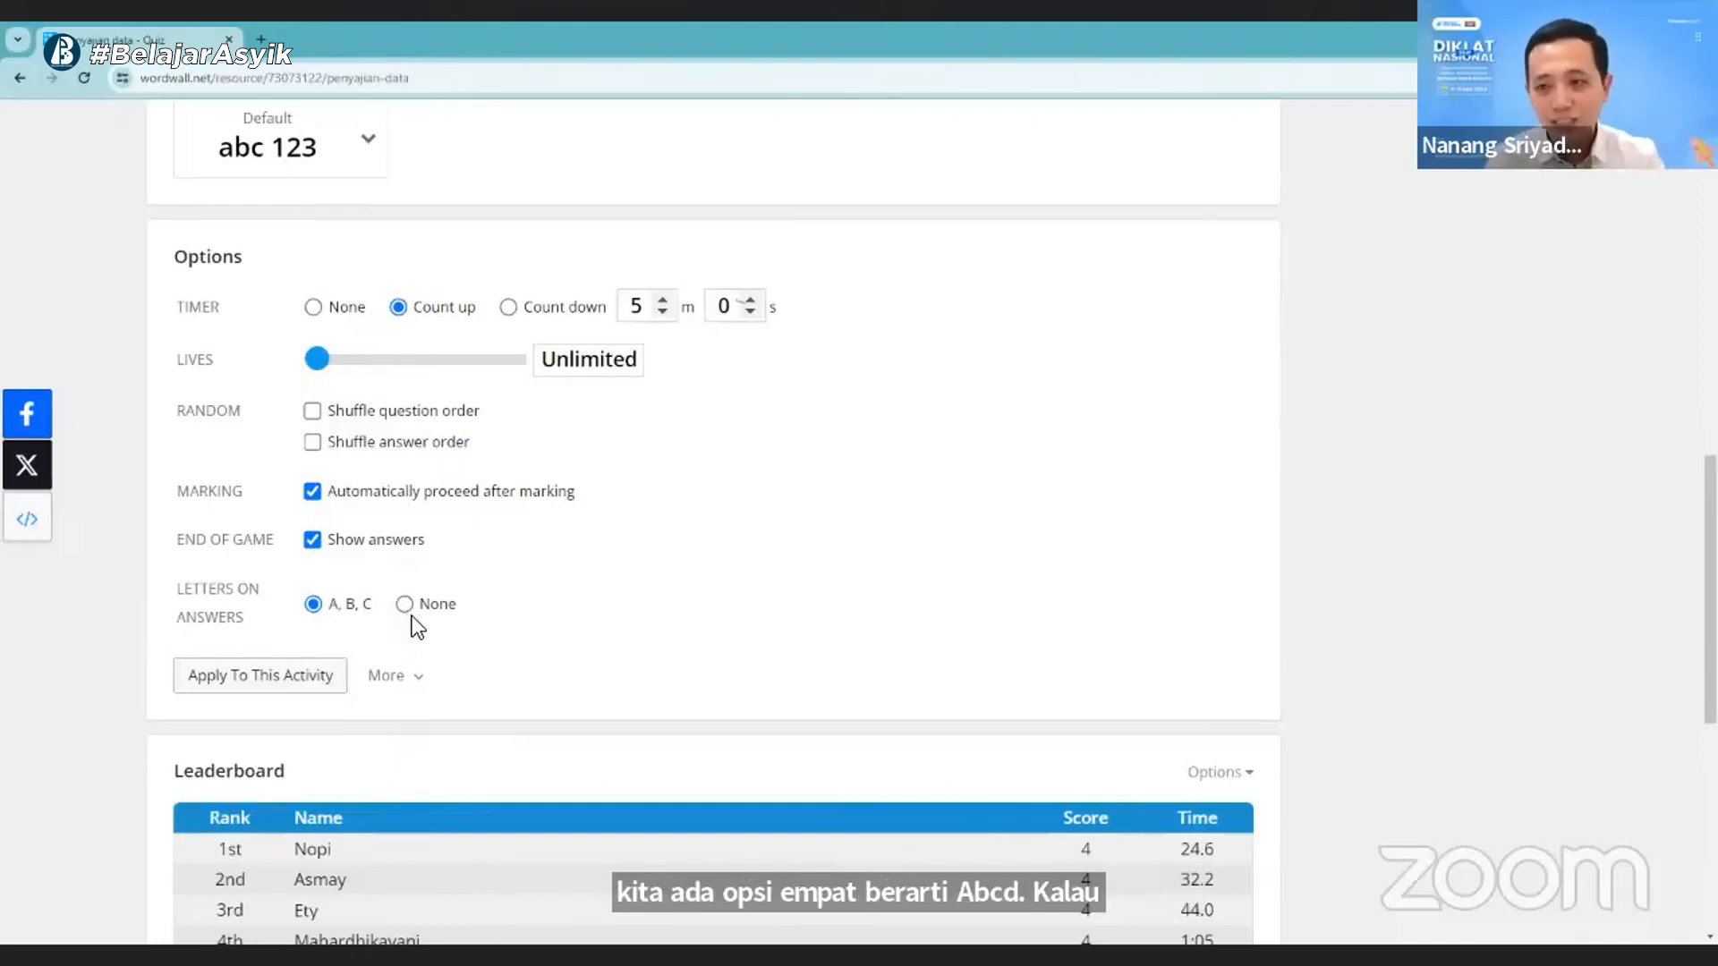
pyautogui.click(371, 677)
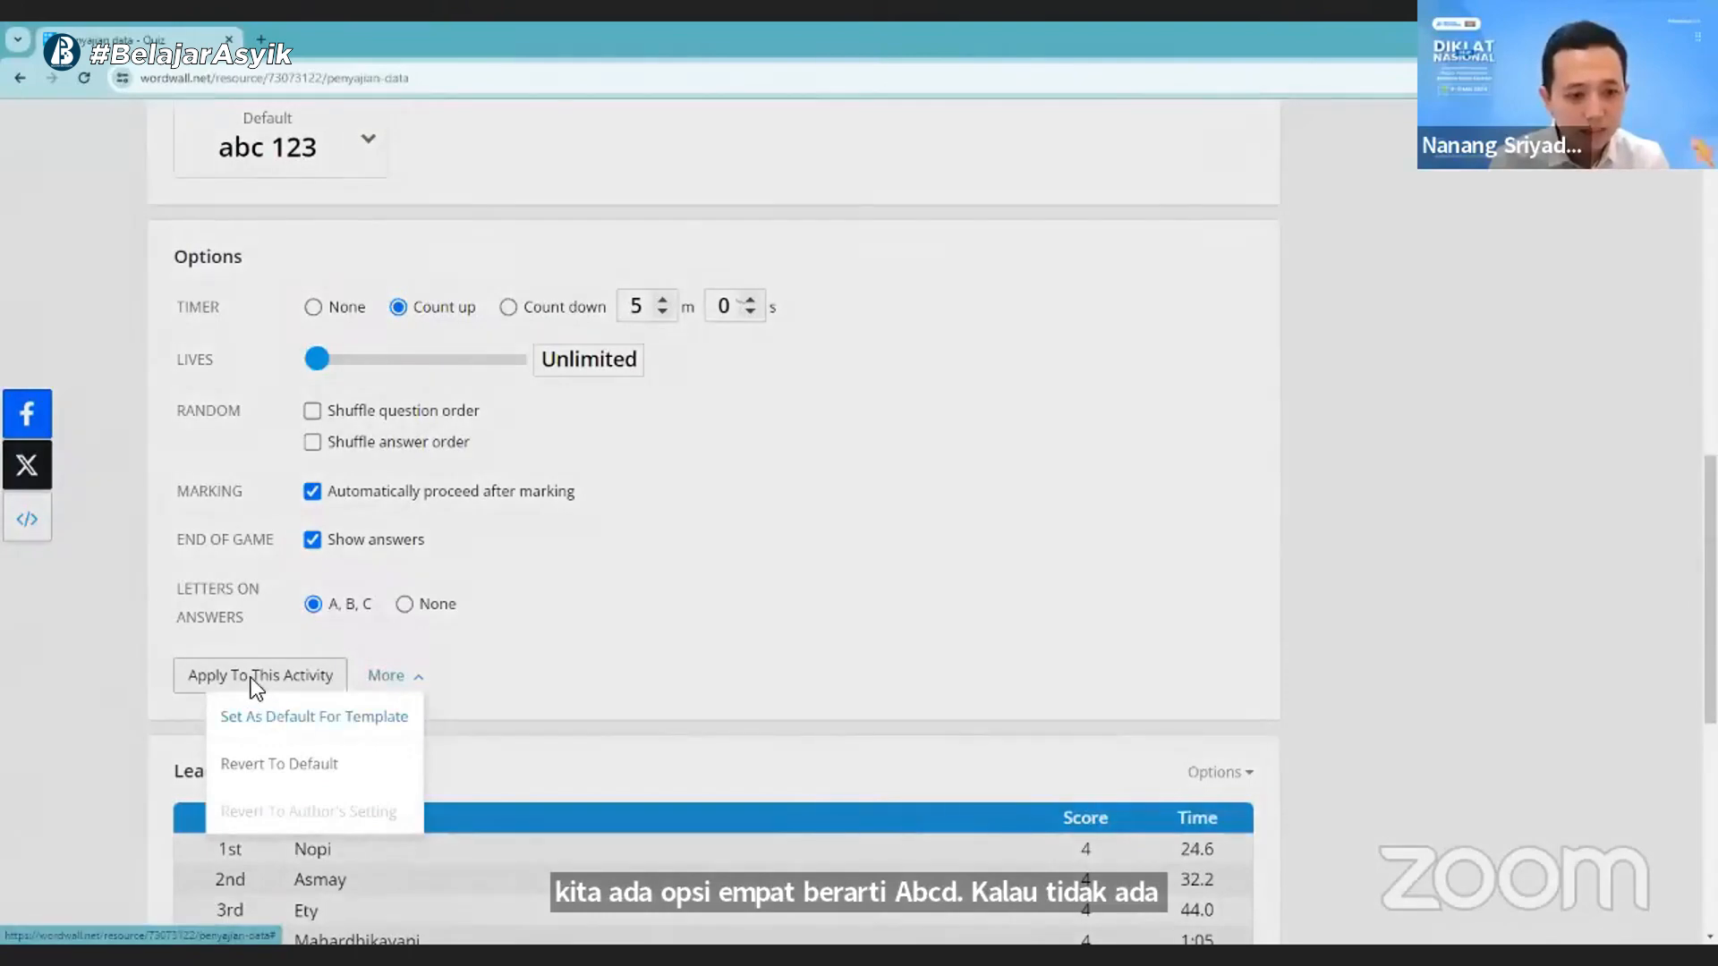
pyautogui.click(528, 675)
# - Reload the activity page and bring up the refreshed leaderboard
pyautogui.scroll(-5, 458, 723)
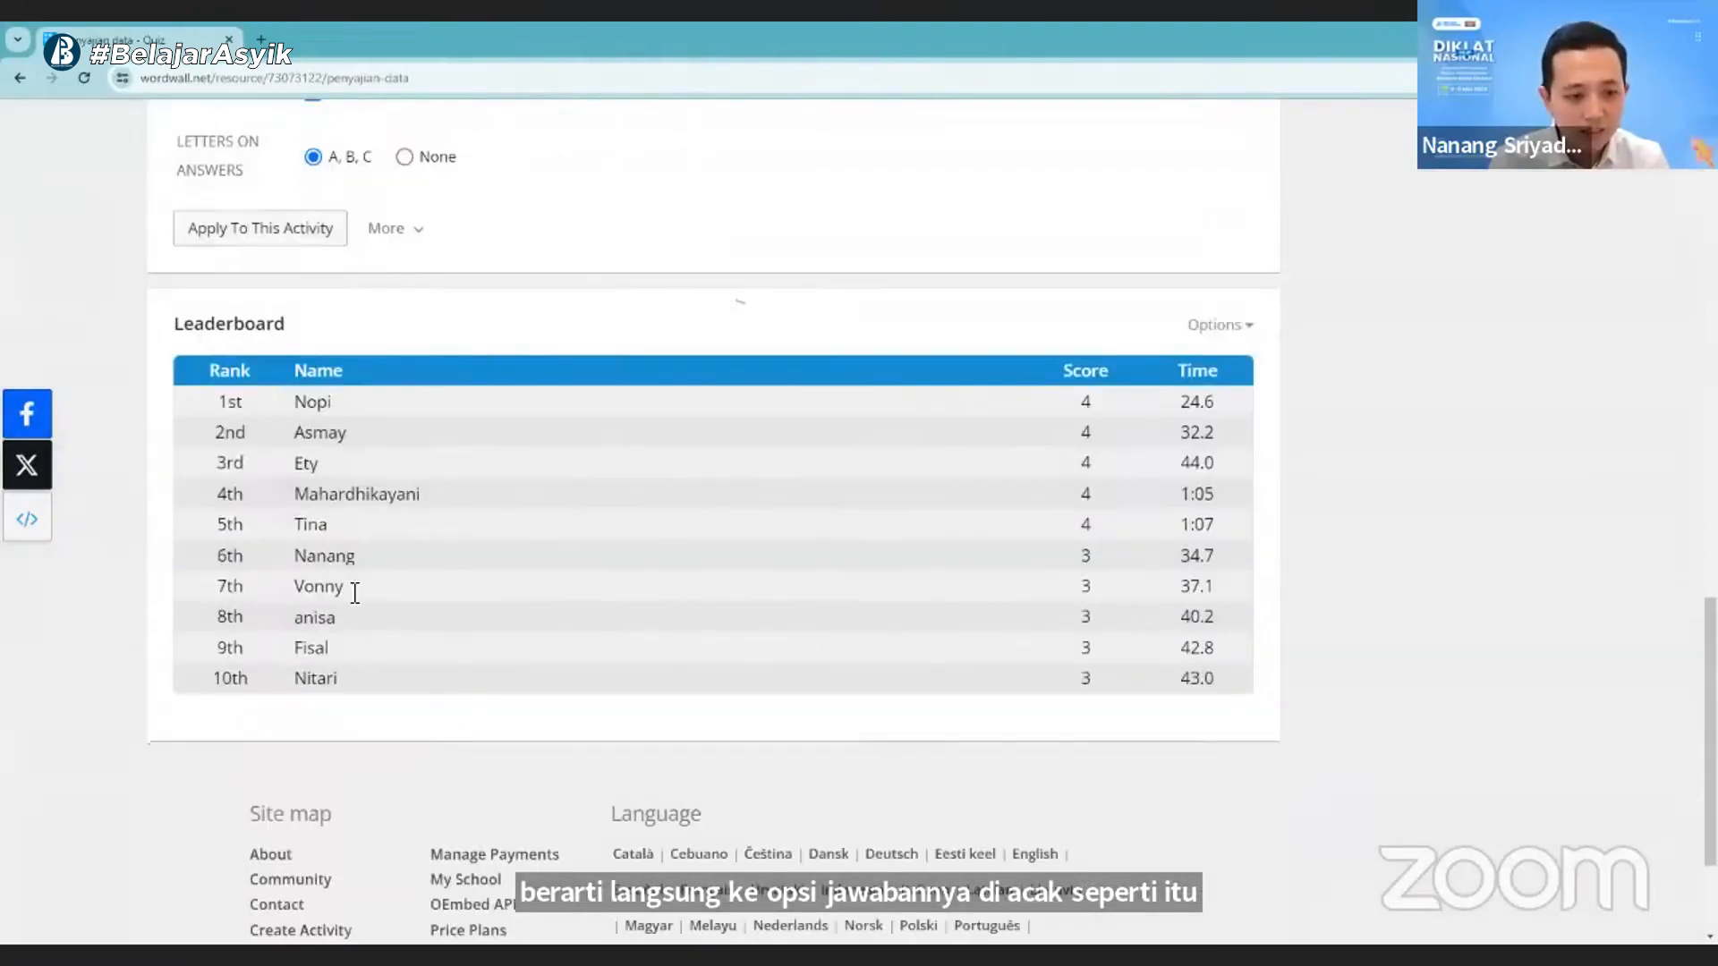
pyautogui.click(79, 84)
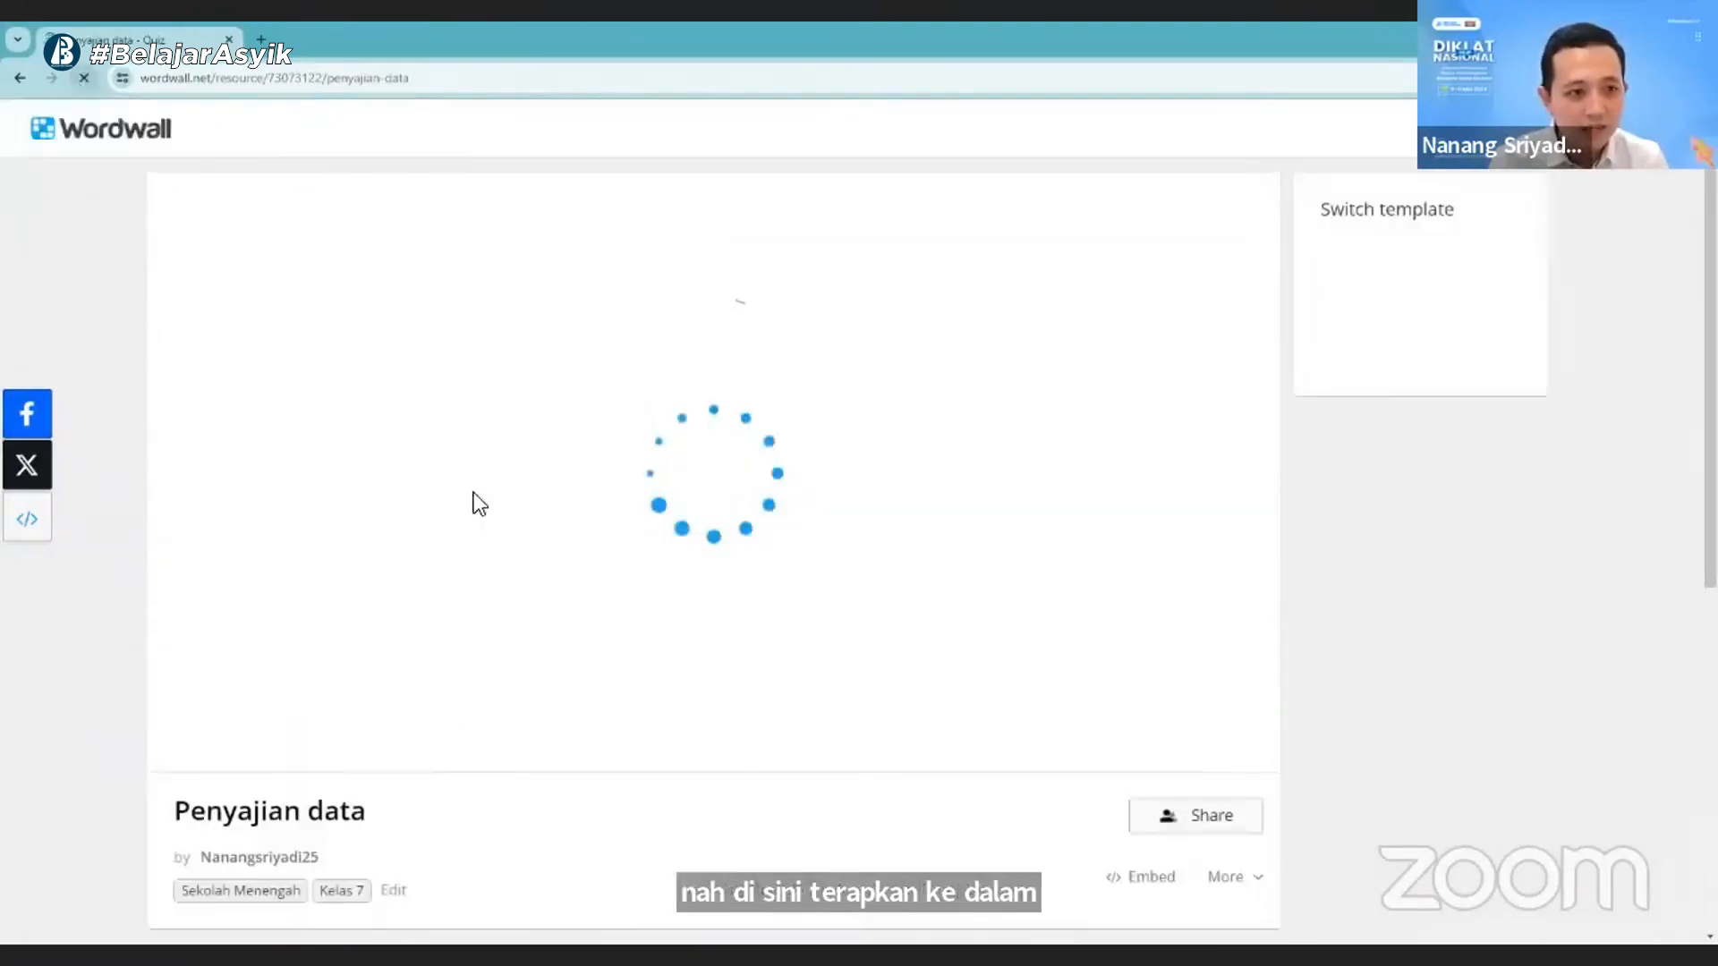
pyautogui.scroll(-2, 466, 557)
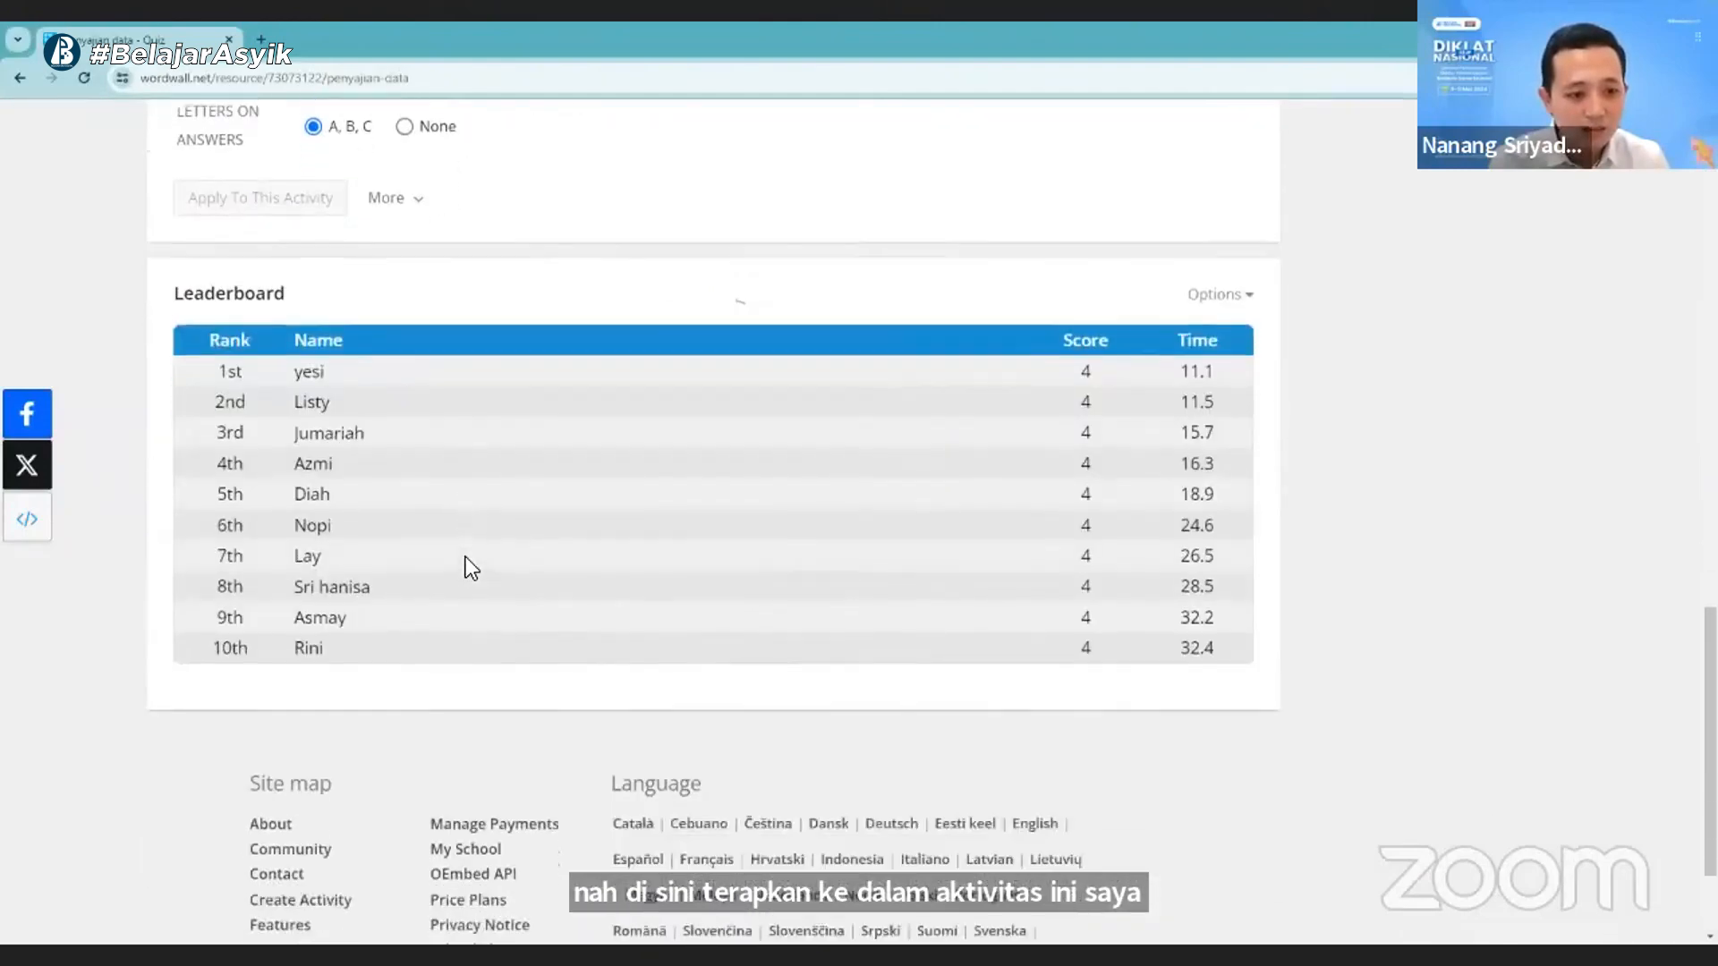
# - Set the leaderboard size to Top 40 and apply it to this activity only
pyautogui.scroll(4, 1119, 518)
pyautogui.click(1230, 535)
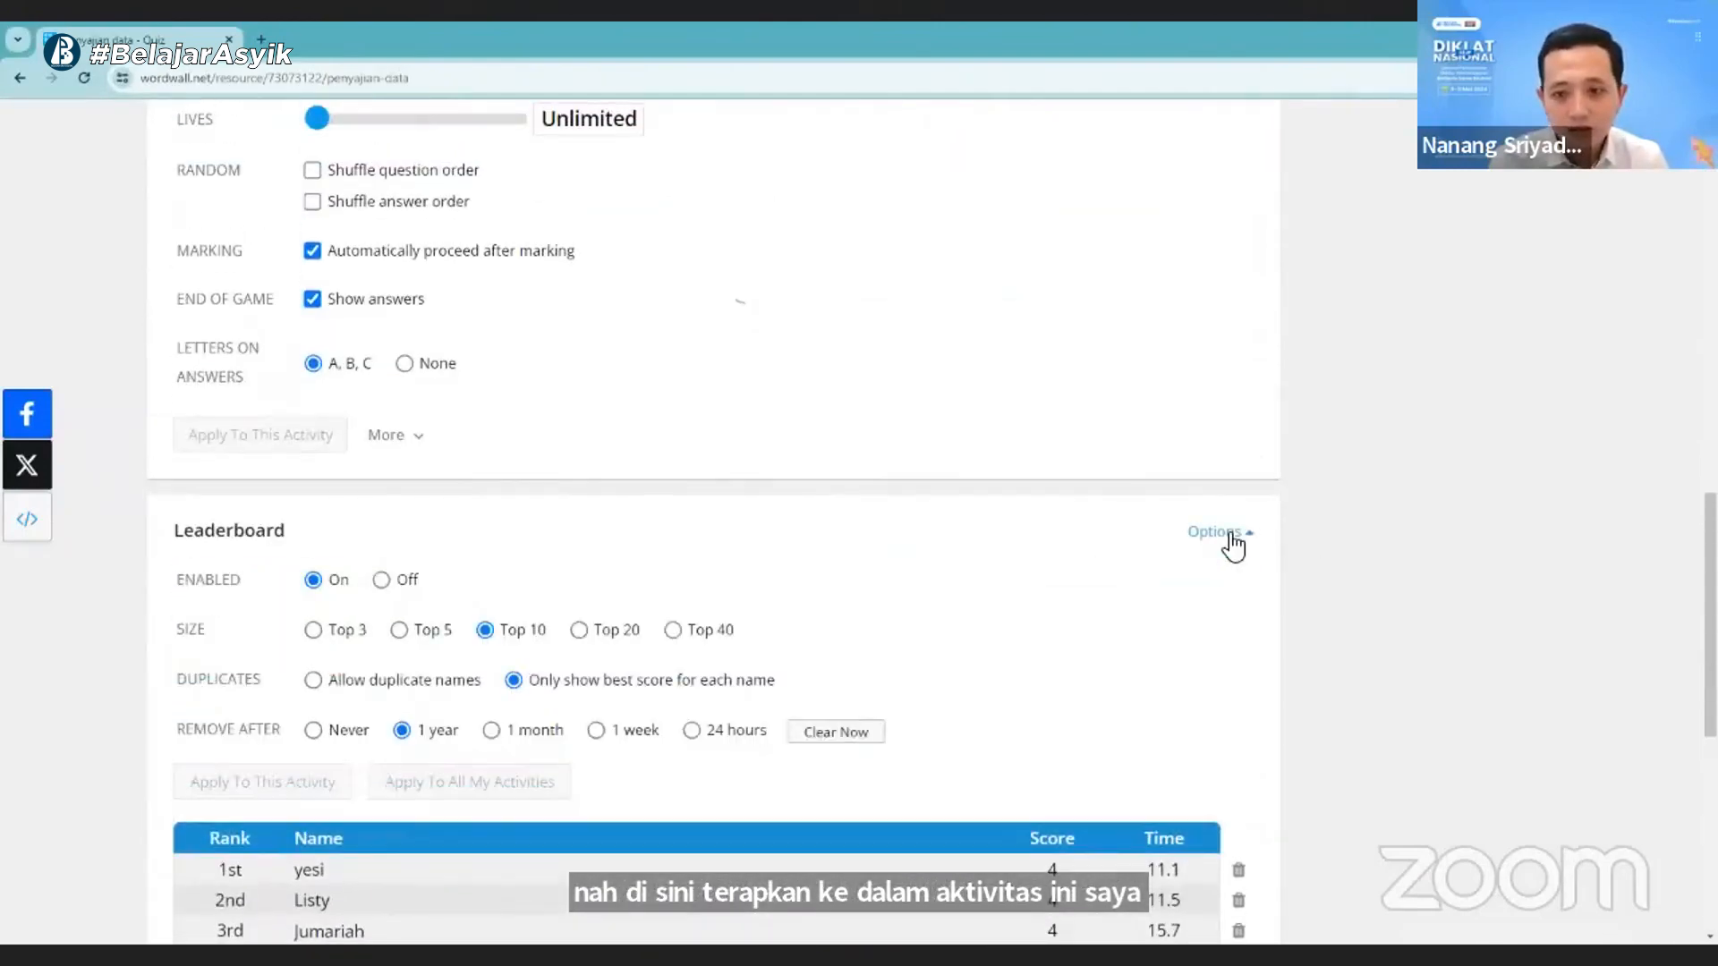
pyautogui.scroll(-2, 438, 642)
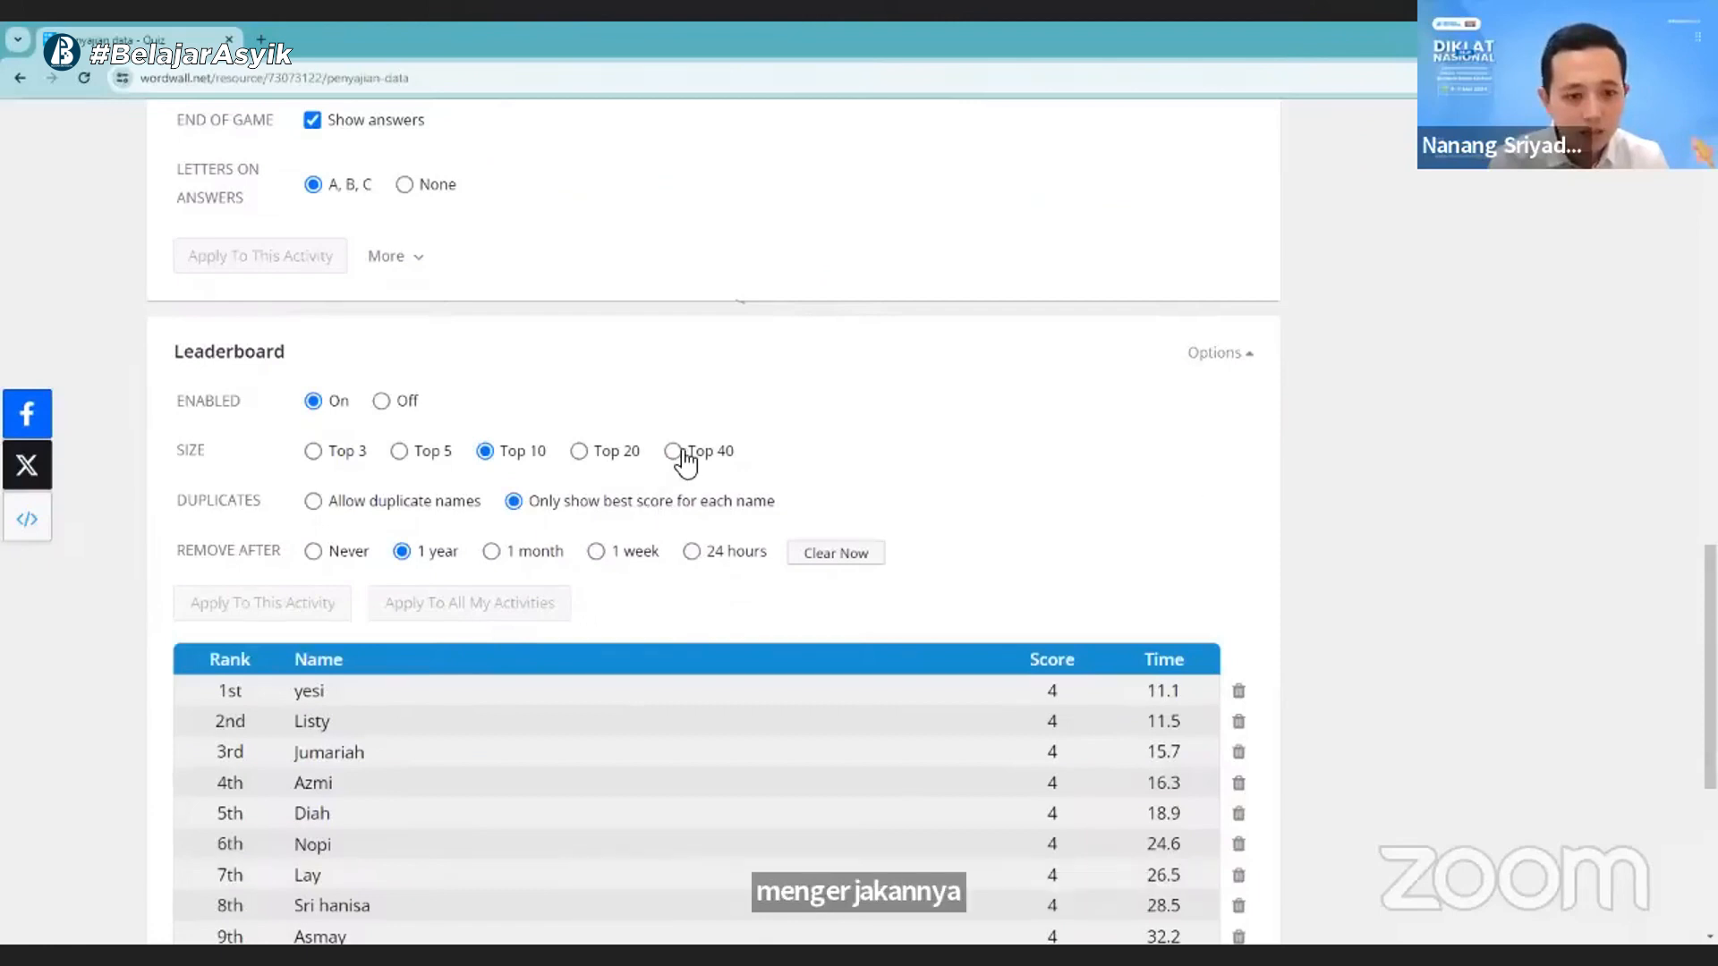
pyautogui.click(680, 452)
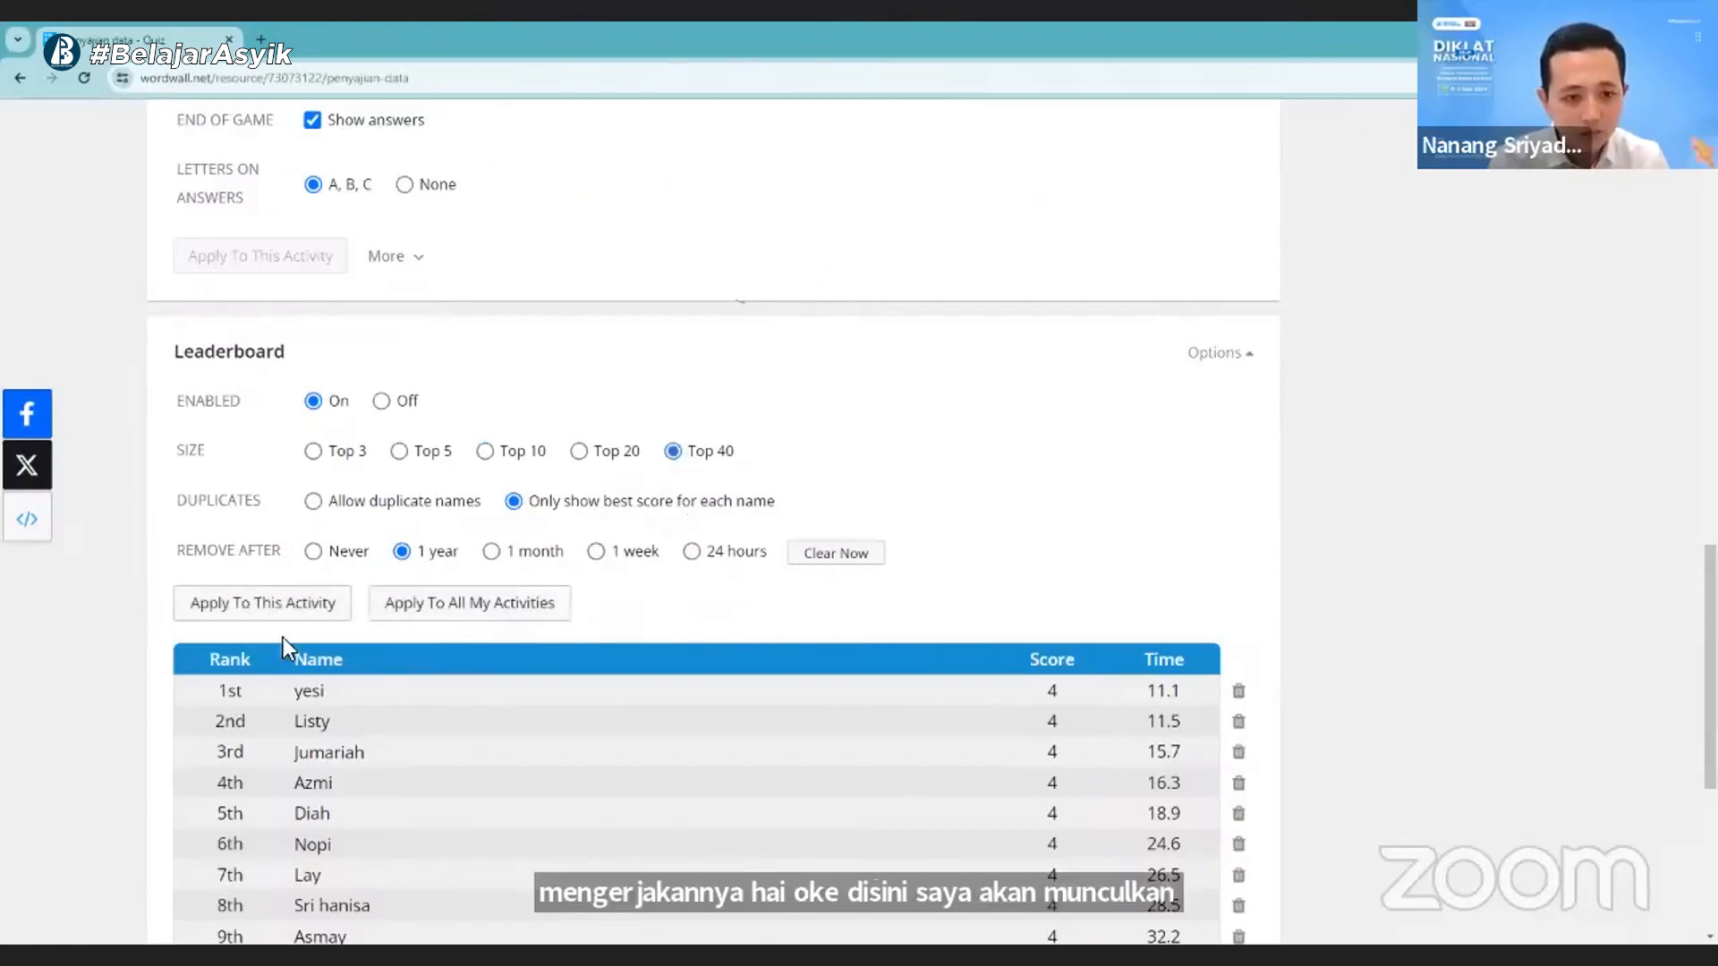
pyautogui.click(283, 605)
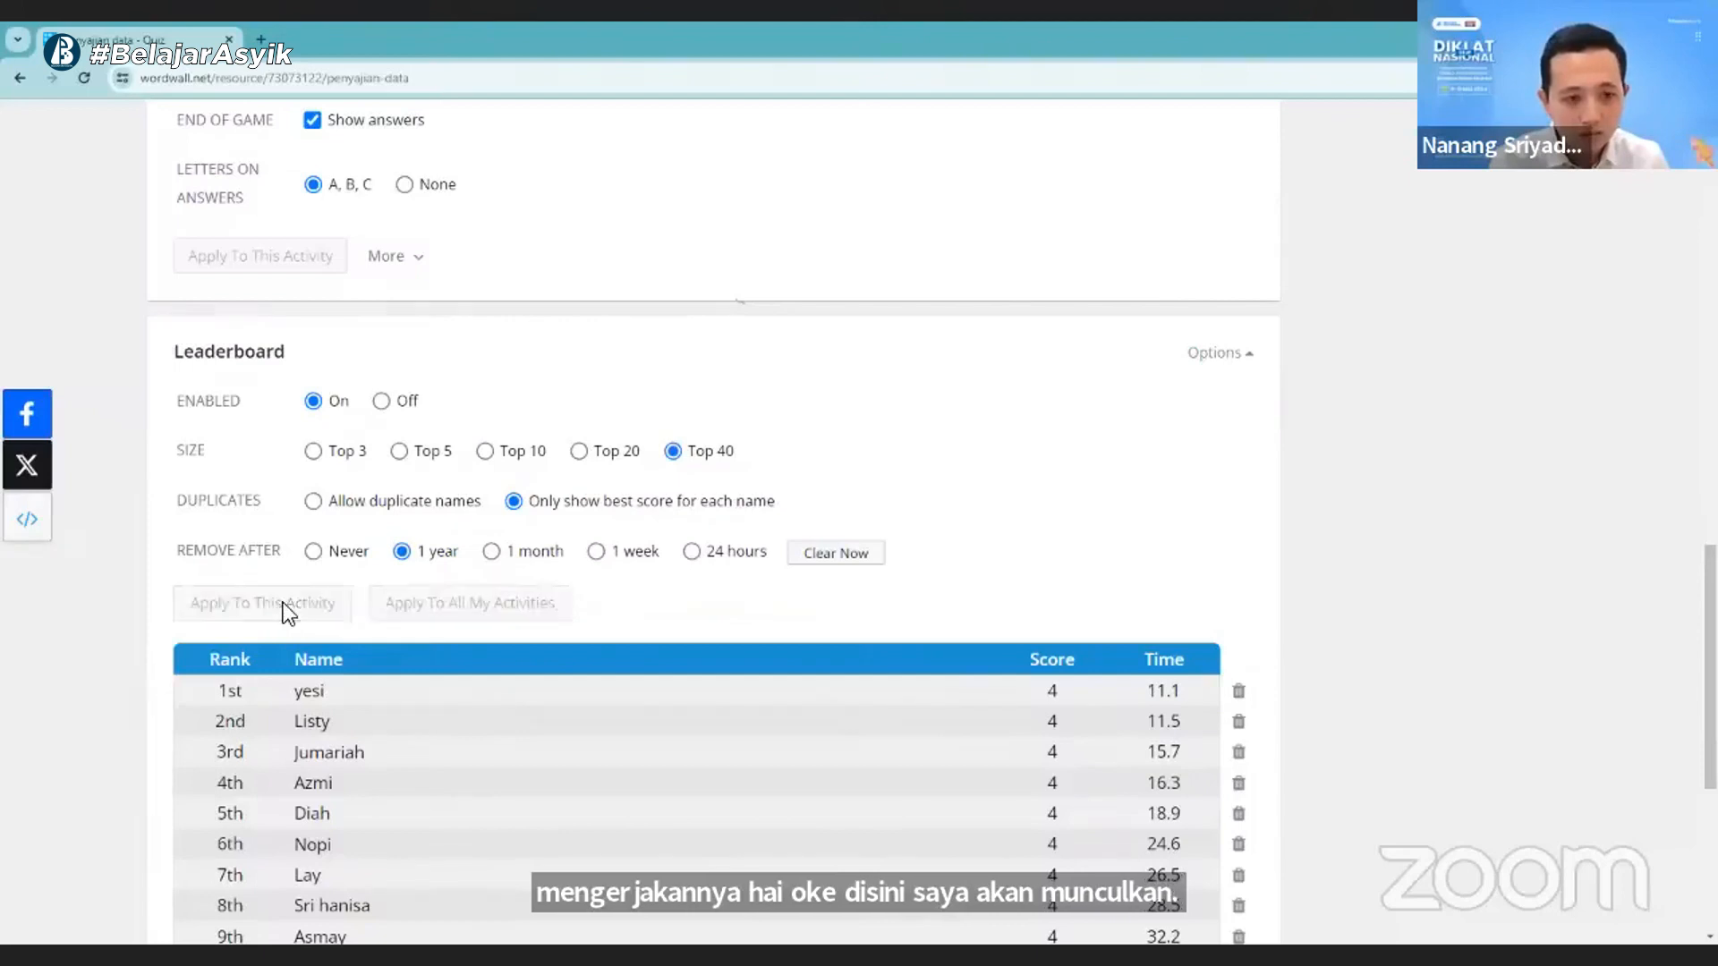
# - Look through the extended leaderboard from the last rank back up to the first
pyautogui.scroll(-12, 283, 603)
pyautogui.scroll(-1, 329, 636)
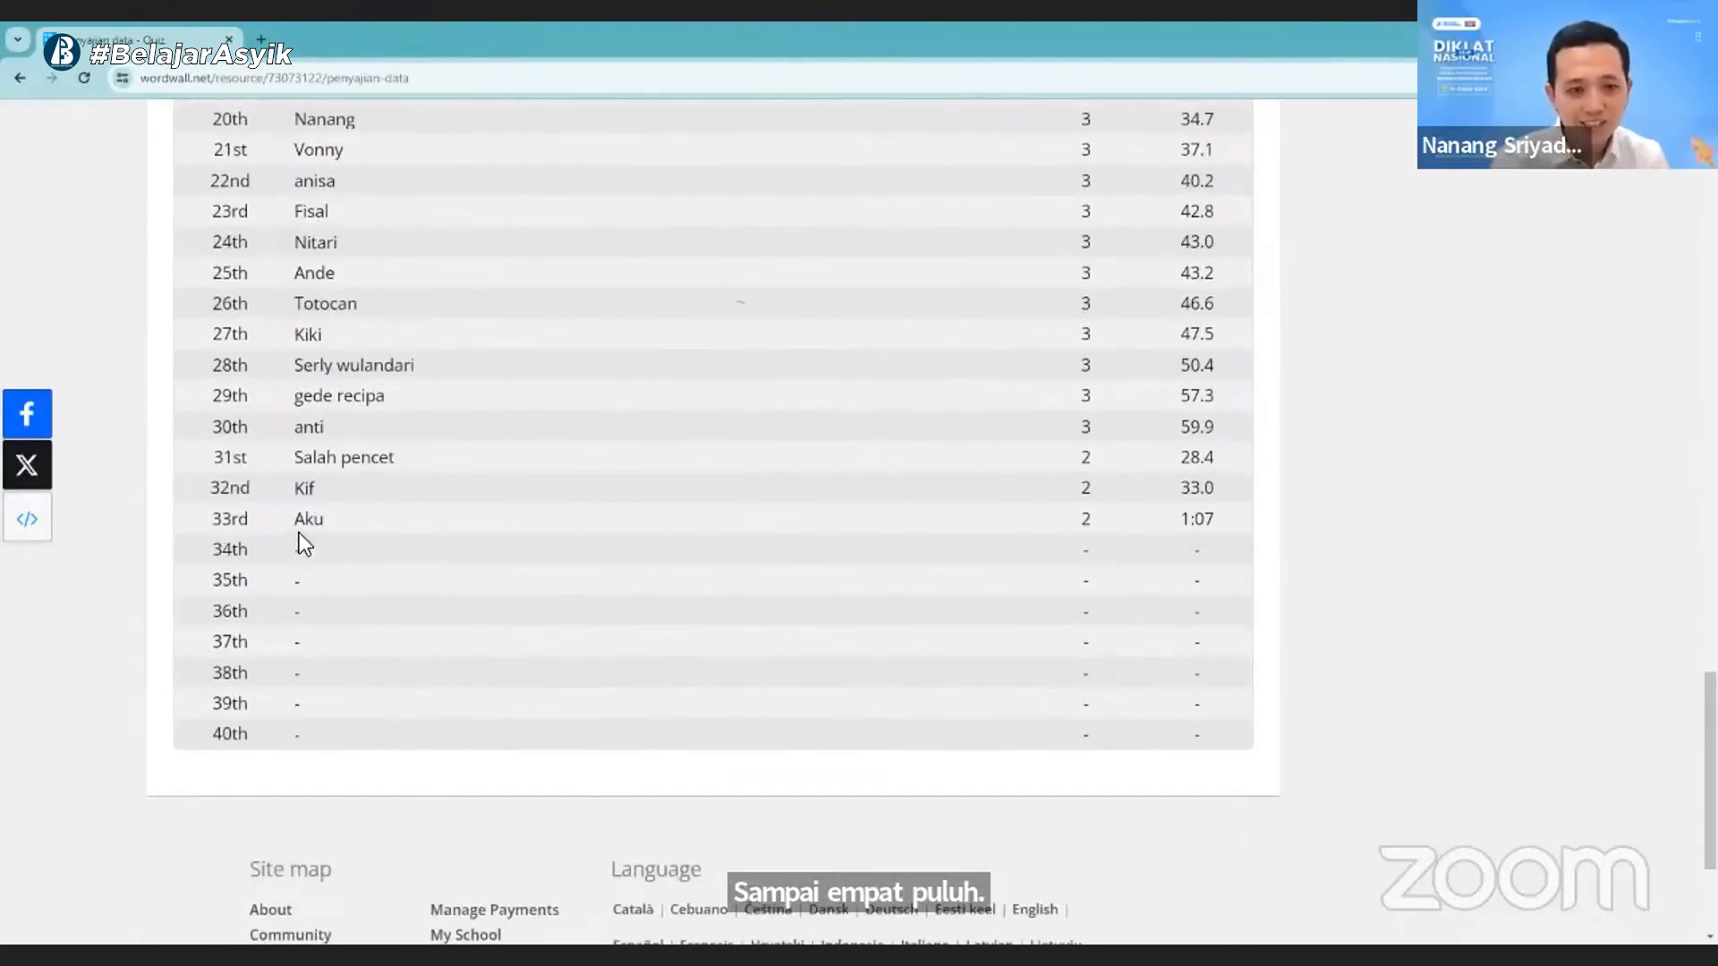
pyautogui.scroll(5, 384, 564)
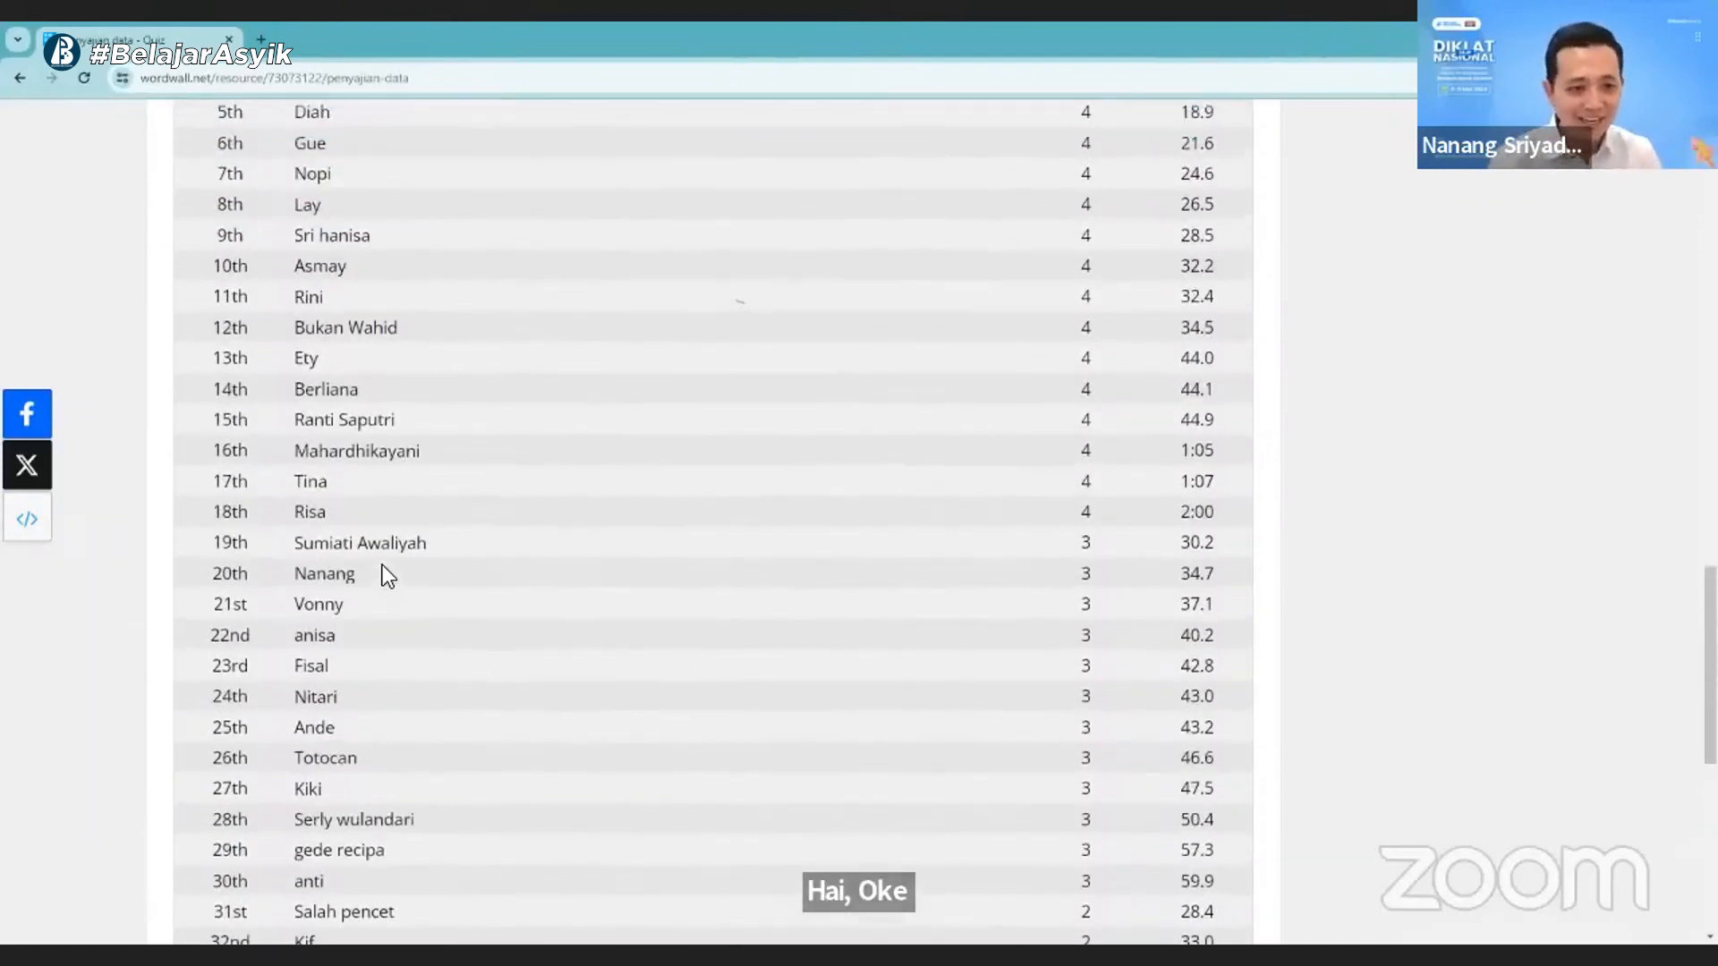
pyautogui.scroll(8, 382, 566)
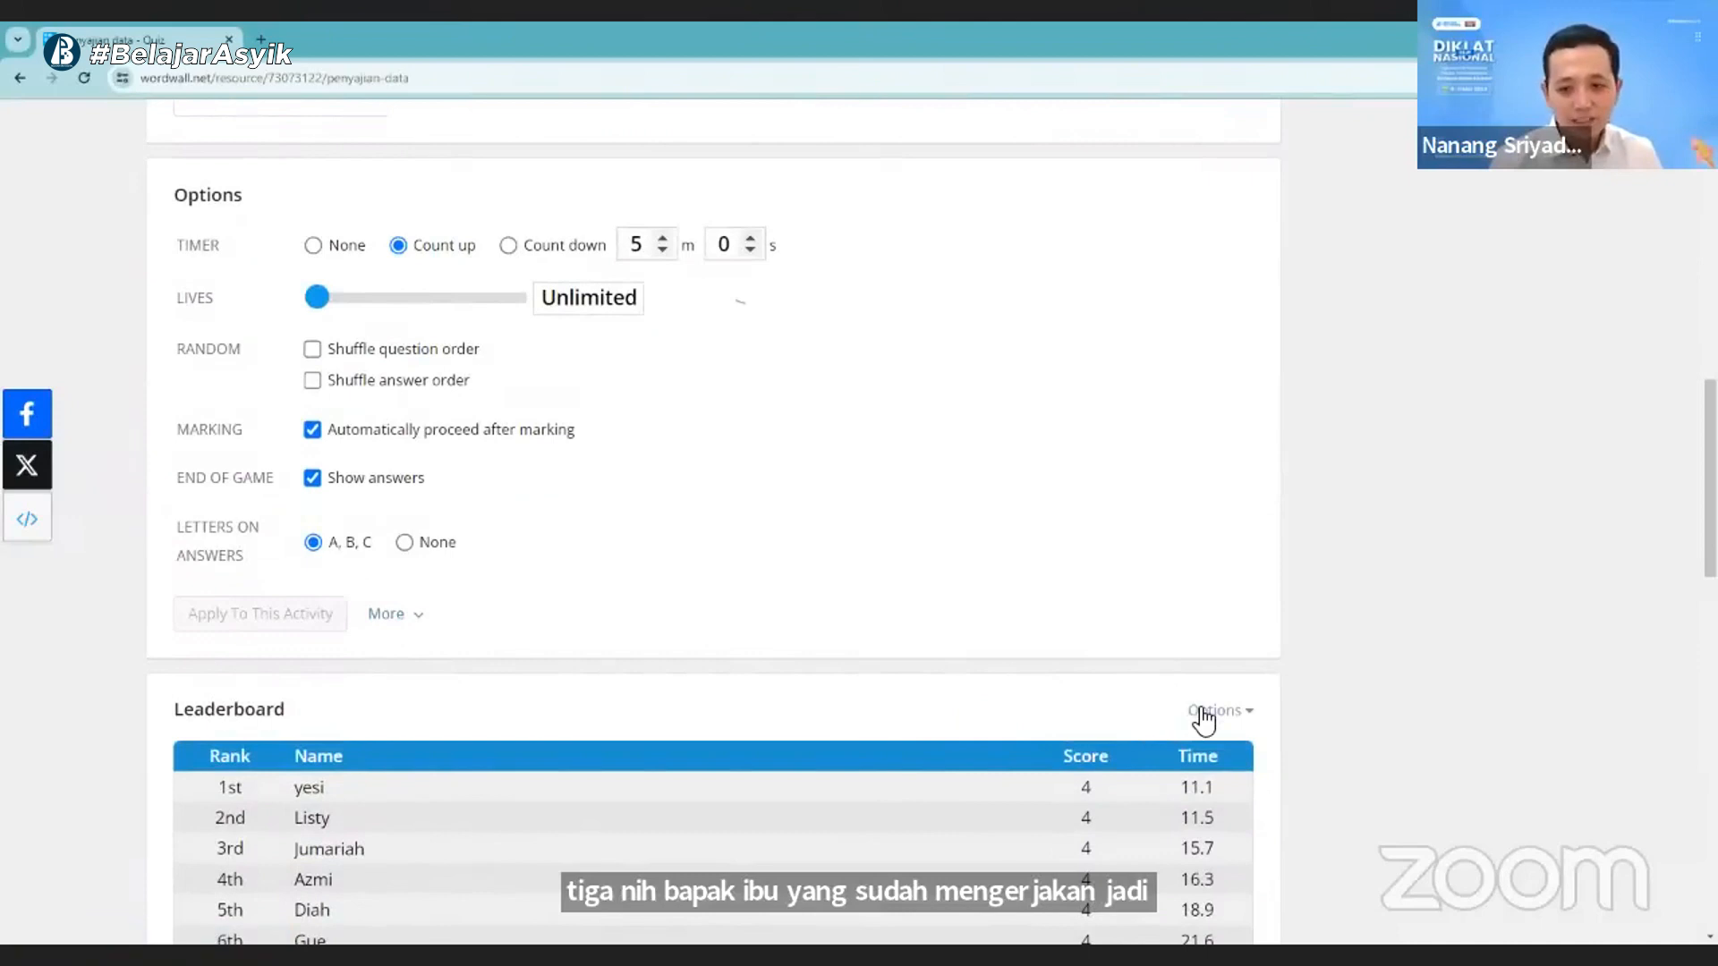
# - Set the leaderboard entries to be removed after 24 hours and apply the setting to this activity
pyautogui.click(1203, 715)
pyautogui.scroll(-3, 729, 667)
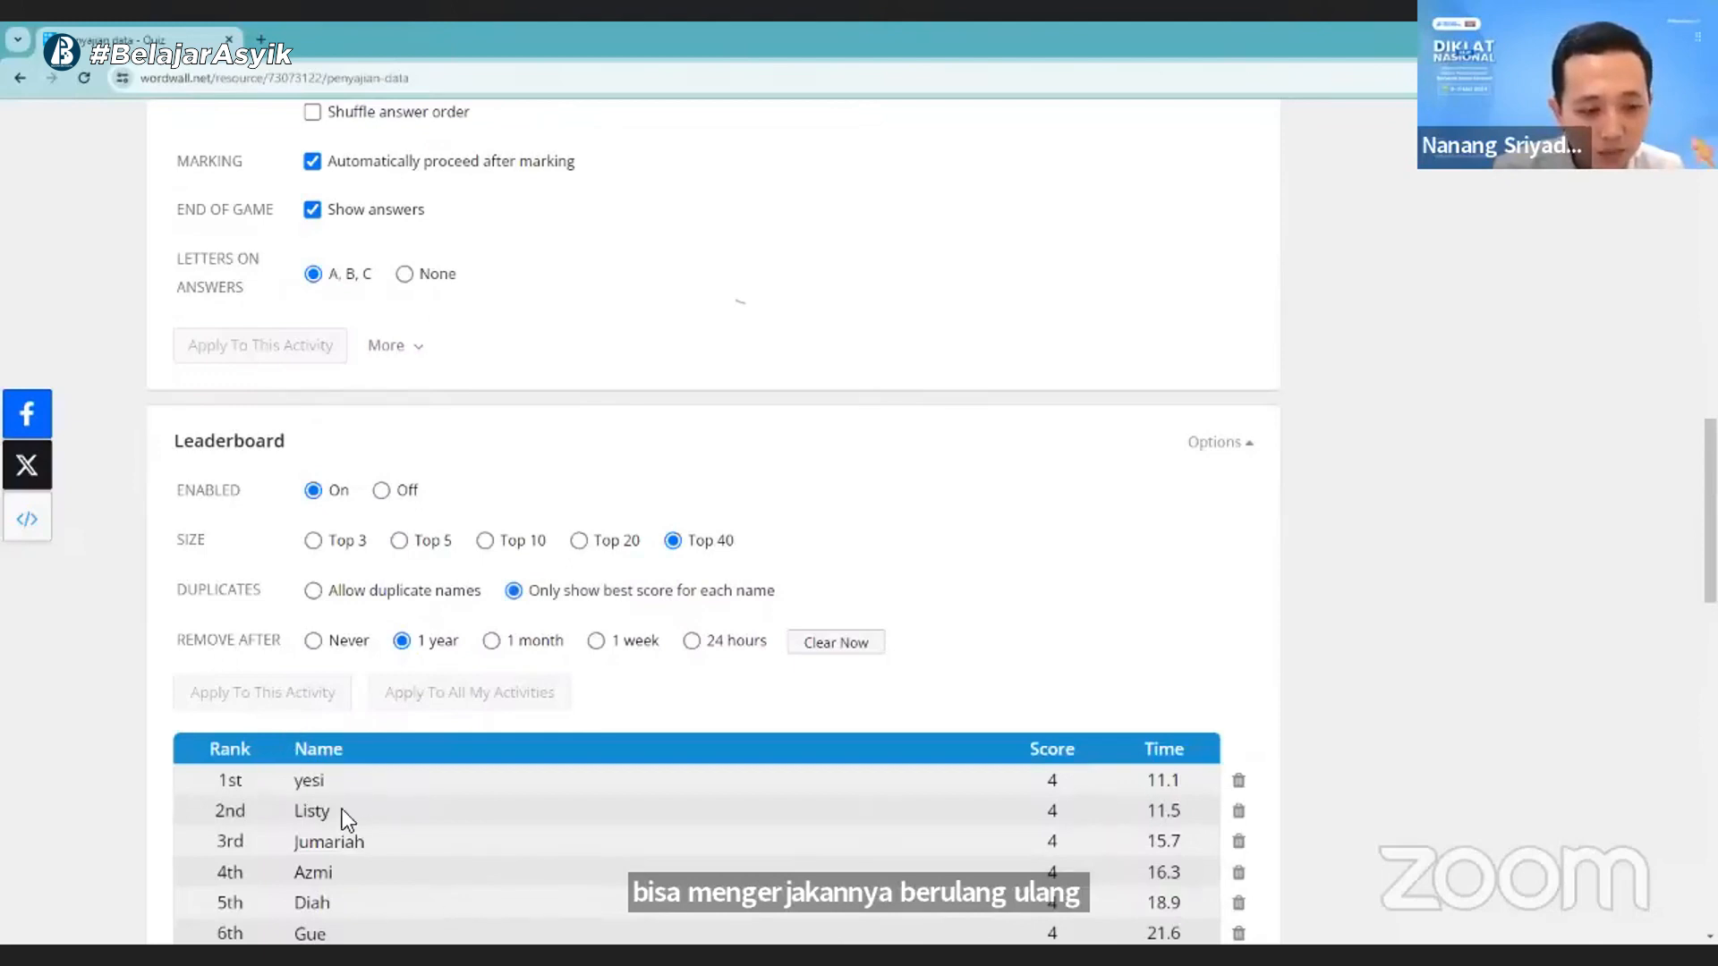
pyautogui.scroll(-1, 324, 816)
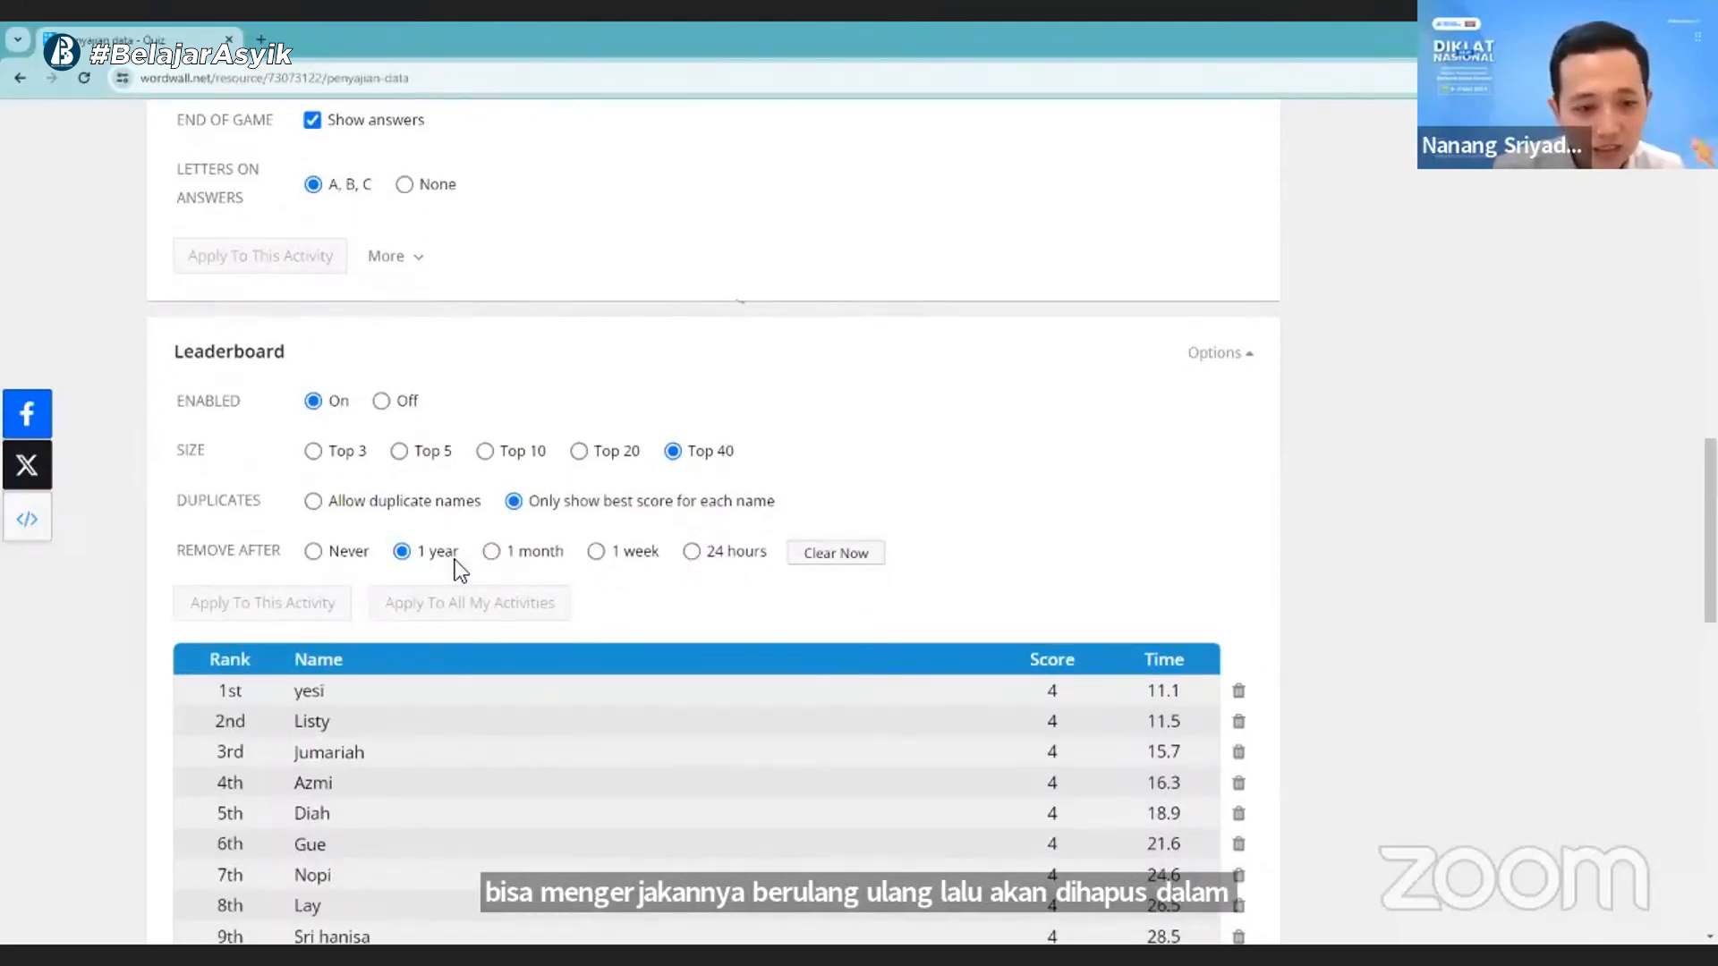
pyautogui.click(347, 554)
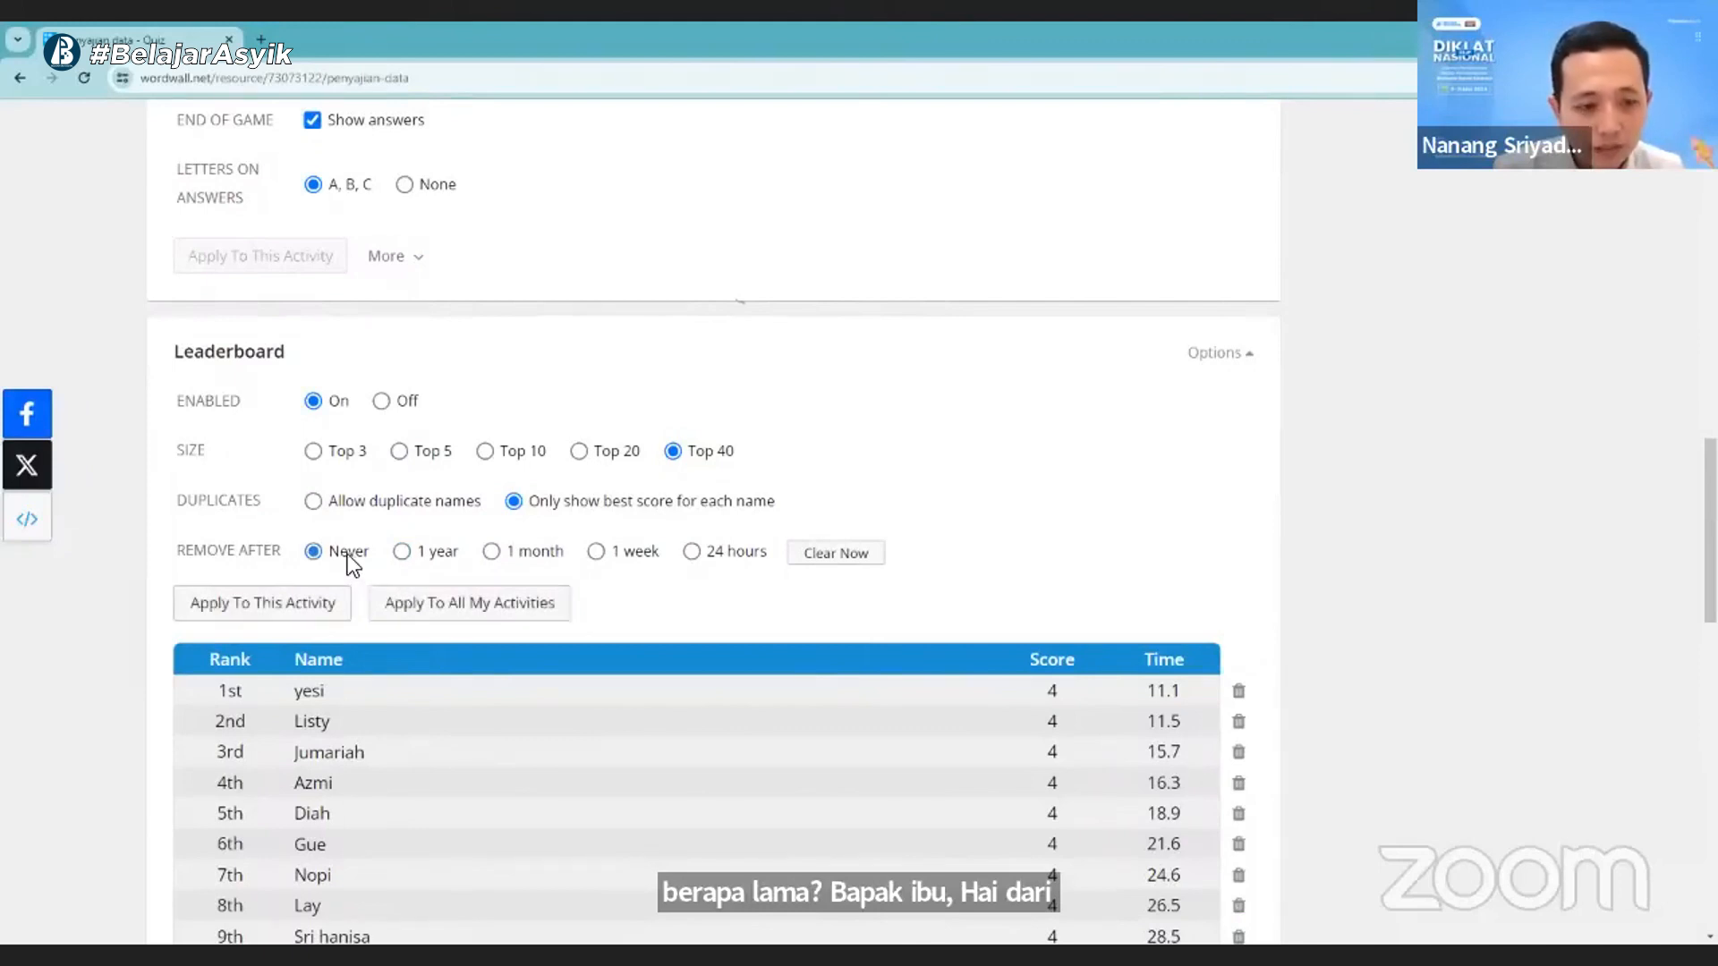
pyautogui.click(405, 555)
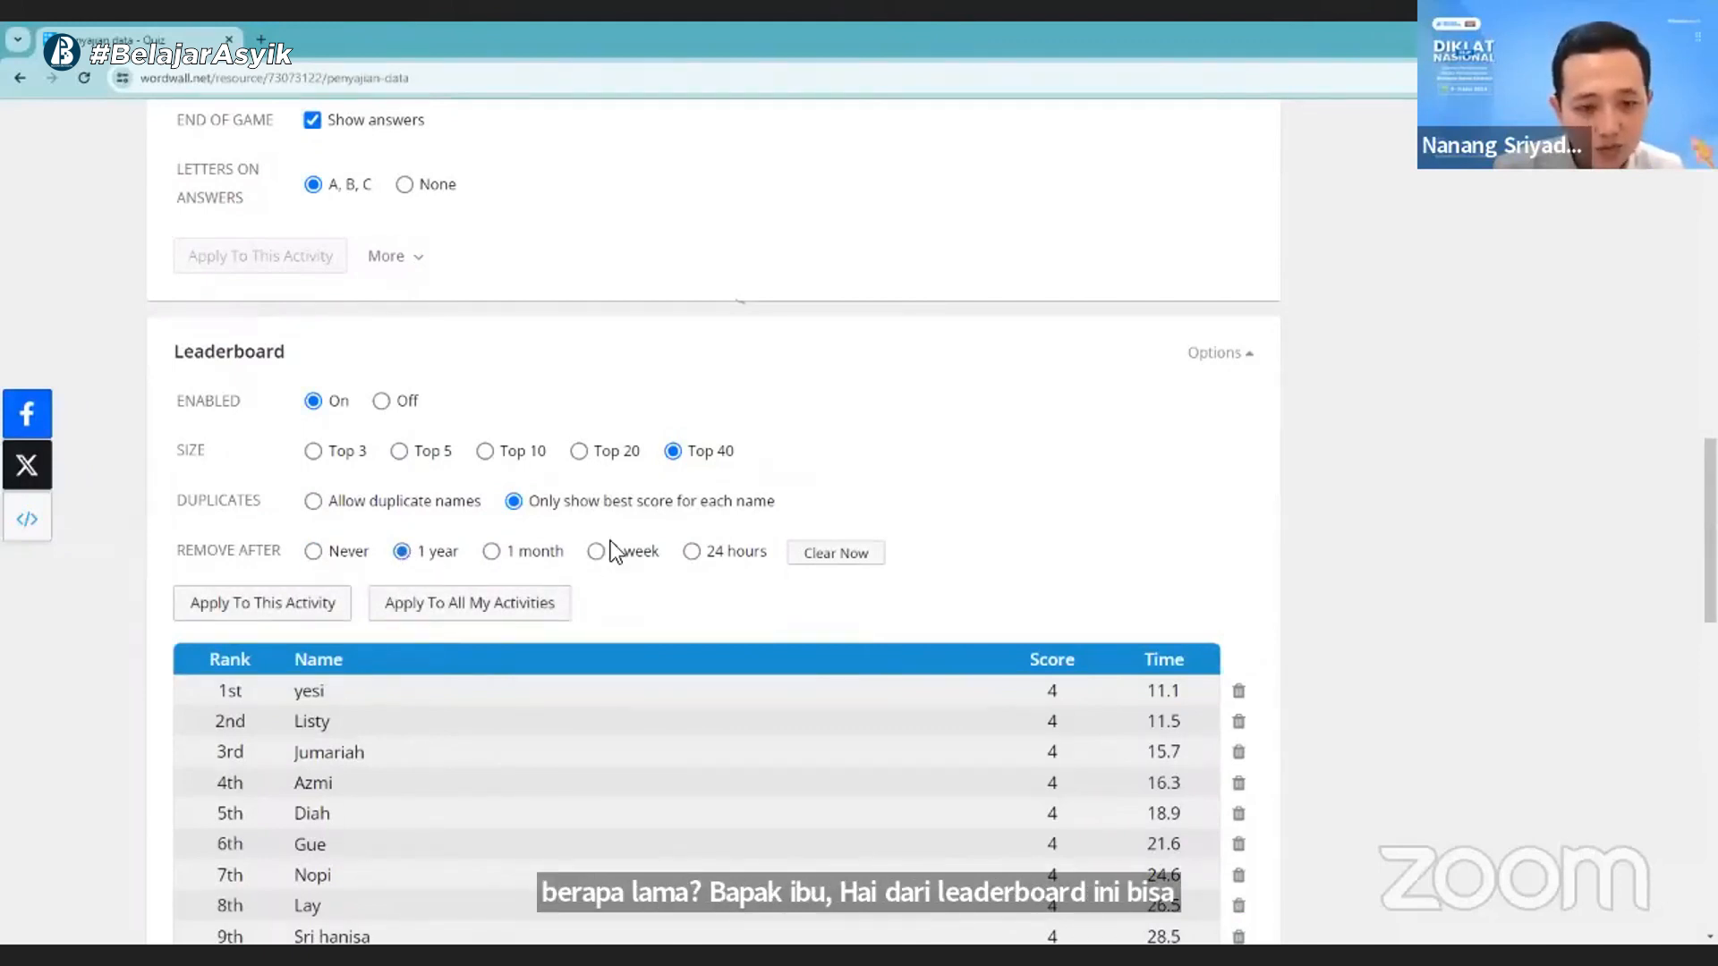
pyautogui.click(694, 552)
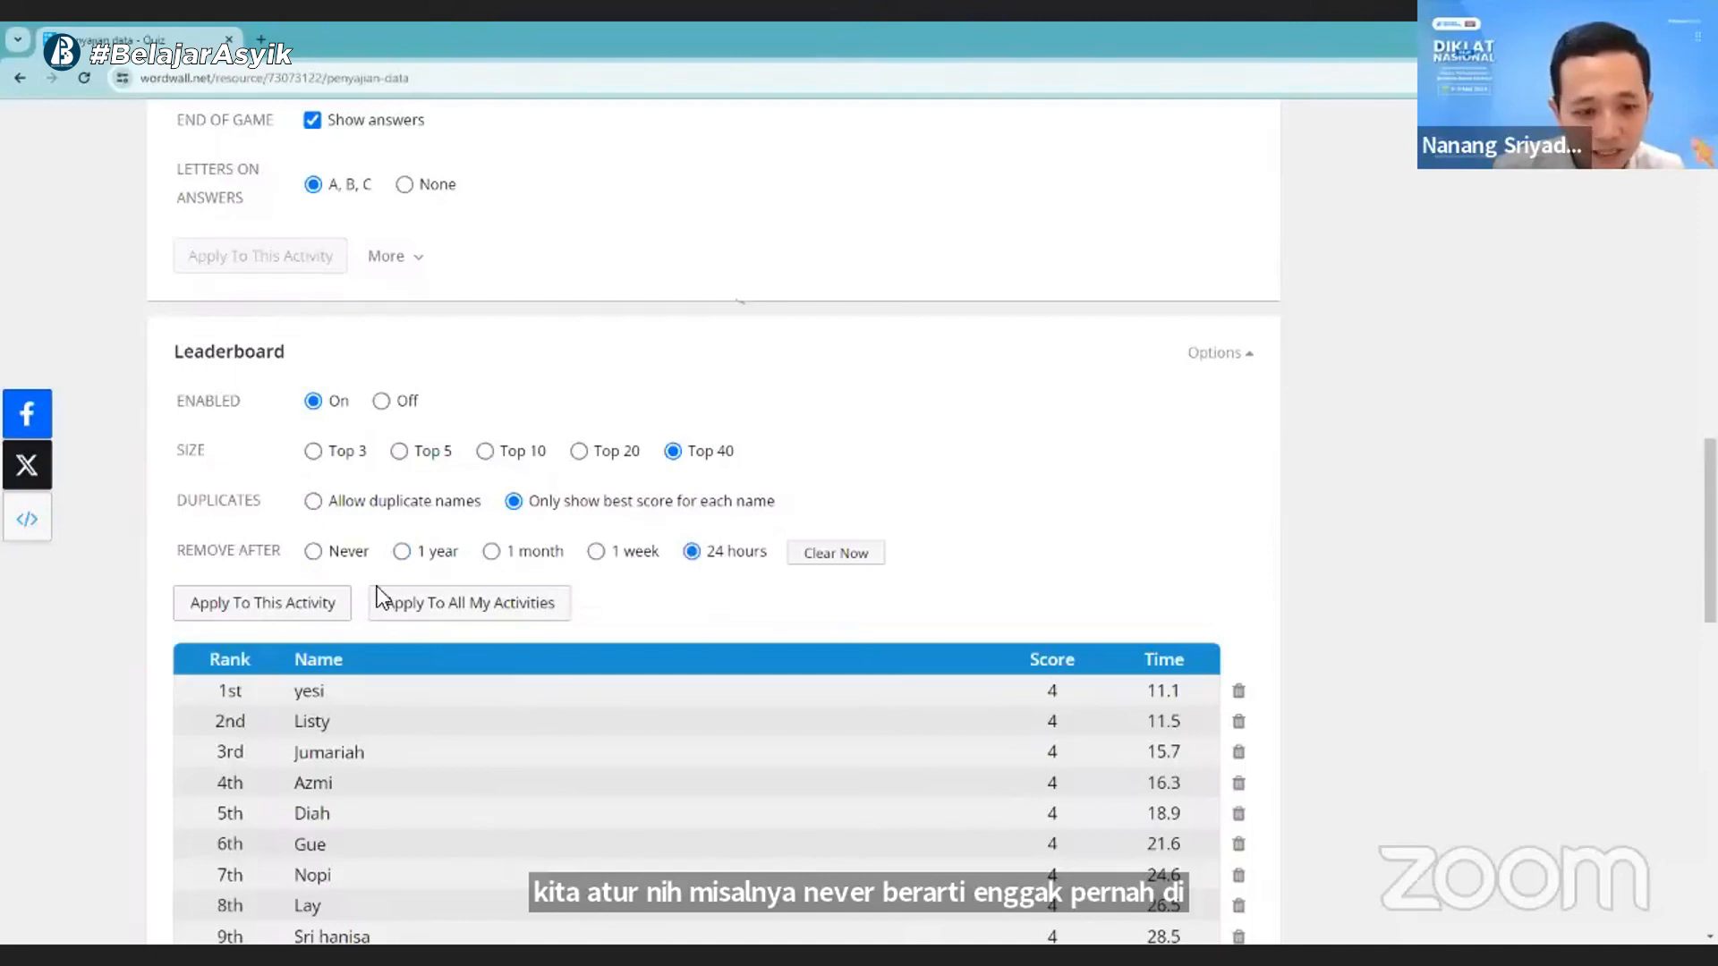
pyautogui.click(242, 614)
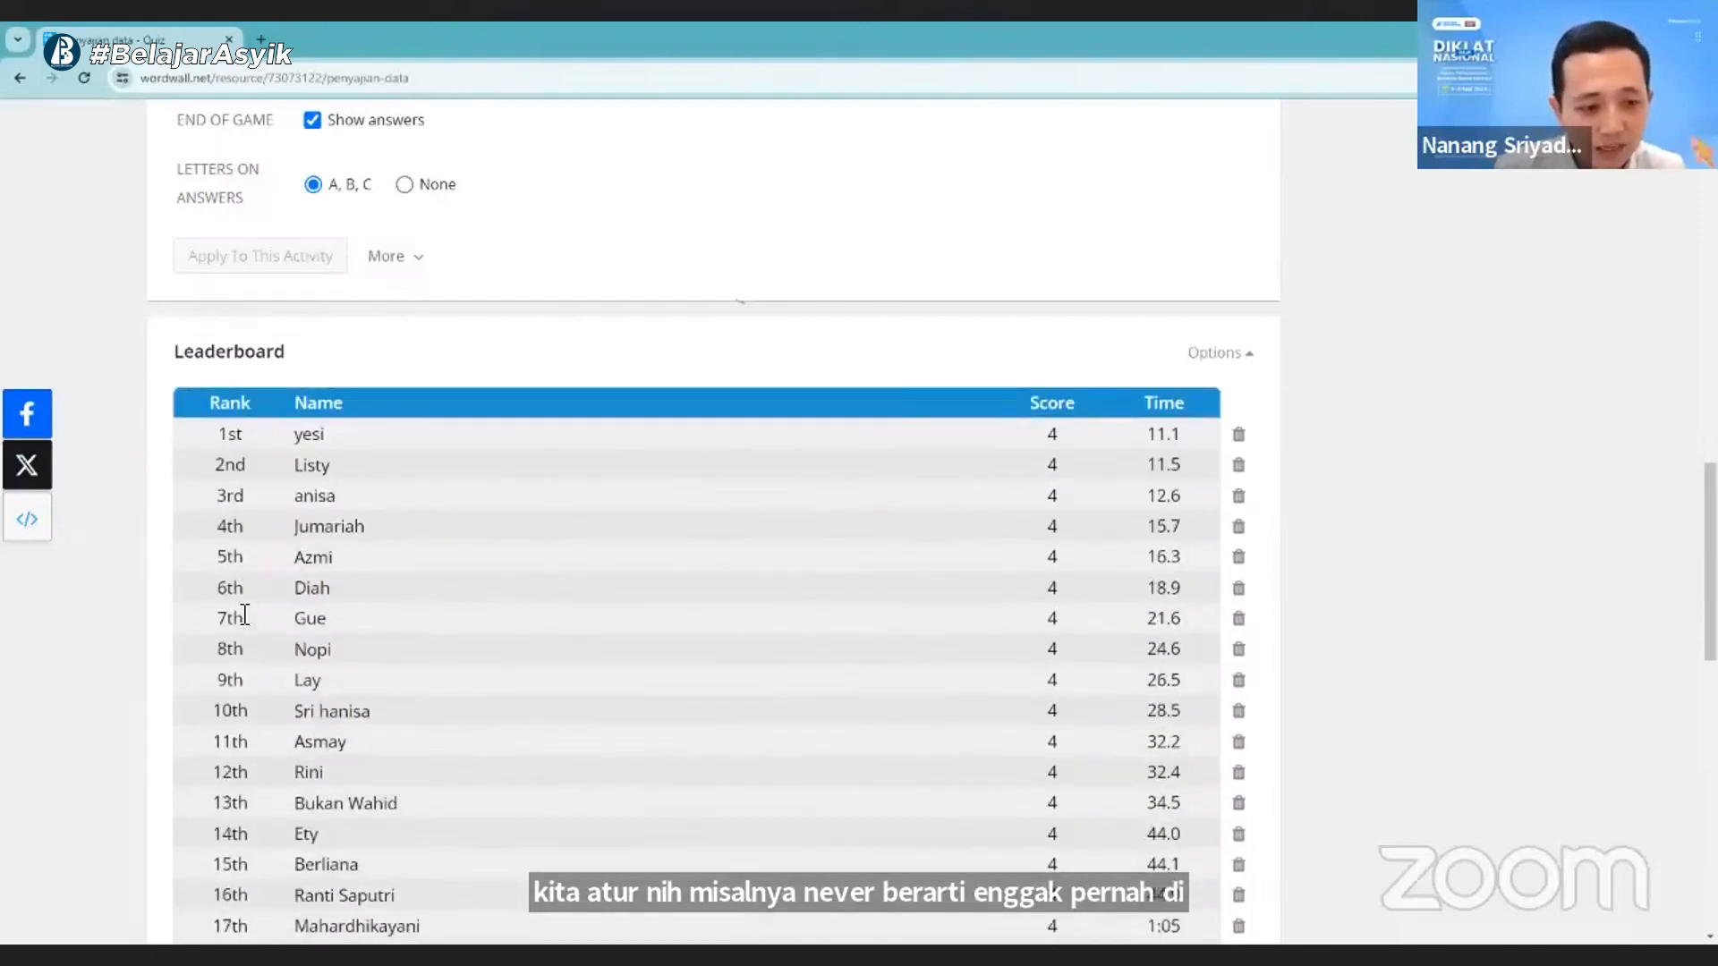
# - Review the leaderboard entries and check the size and removal settings in the leaderboard options
pyautogui.scroll(-9, 560, 678)
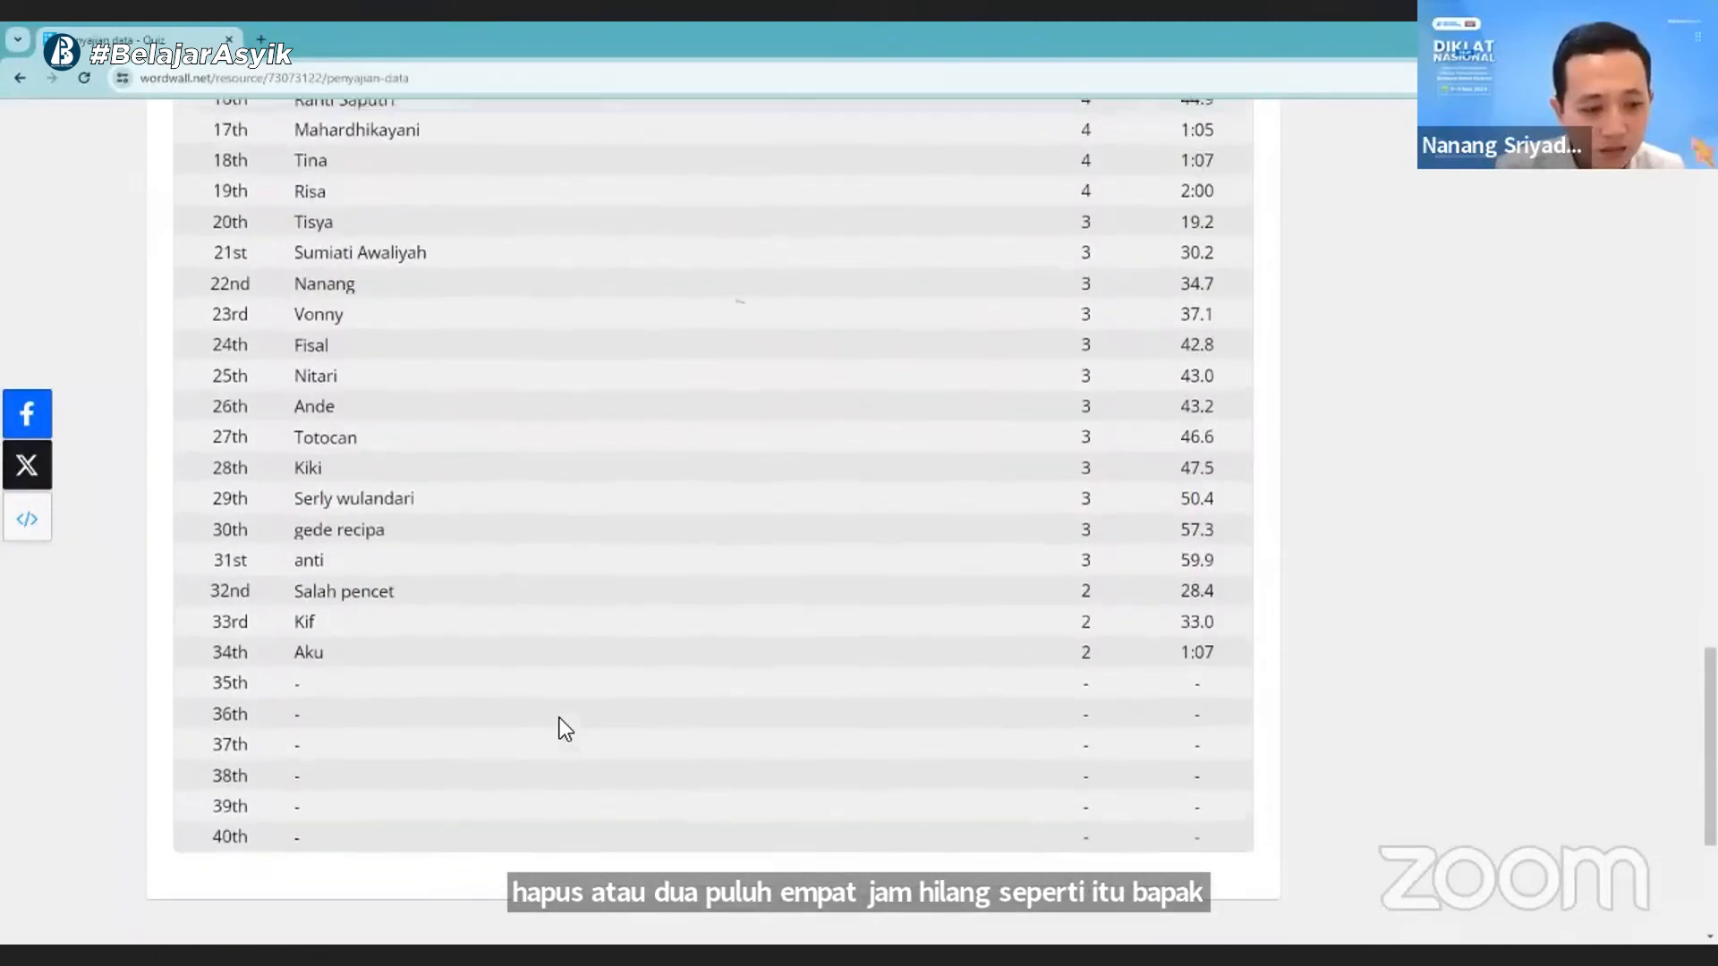
pyautogui.scroll(8, 560, 717)
pyautogui.scroll(2, 560, 717)
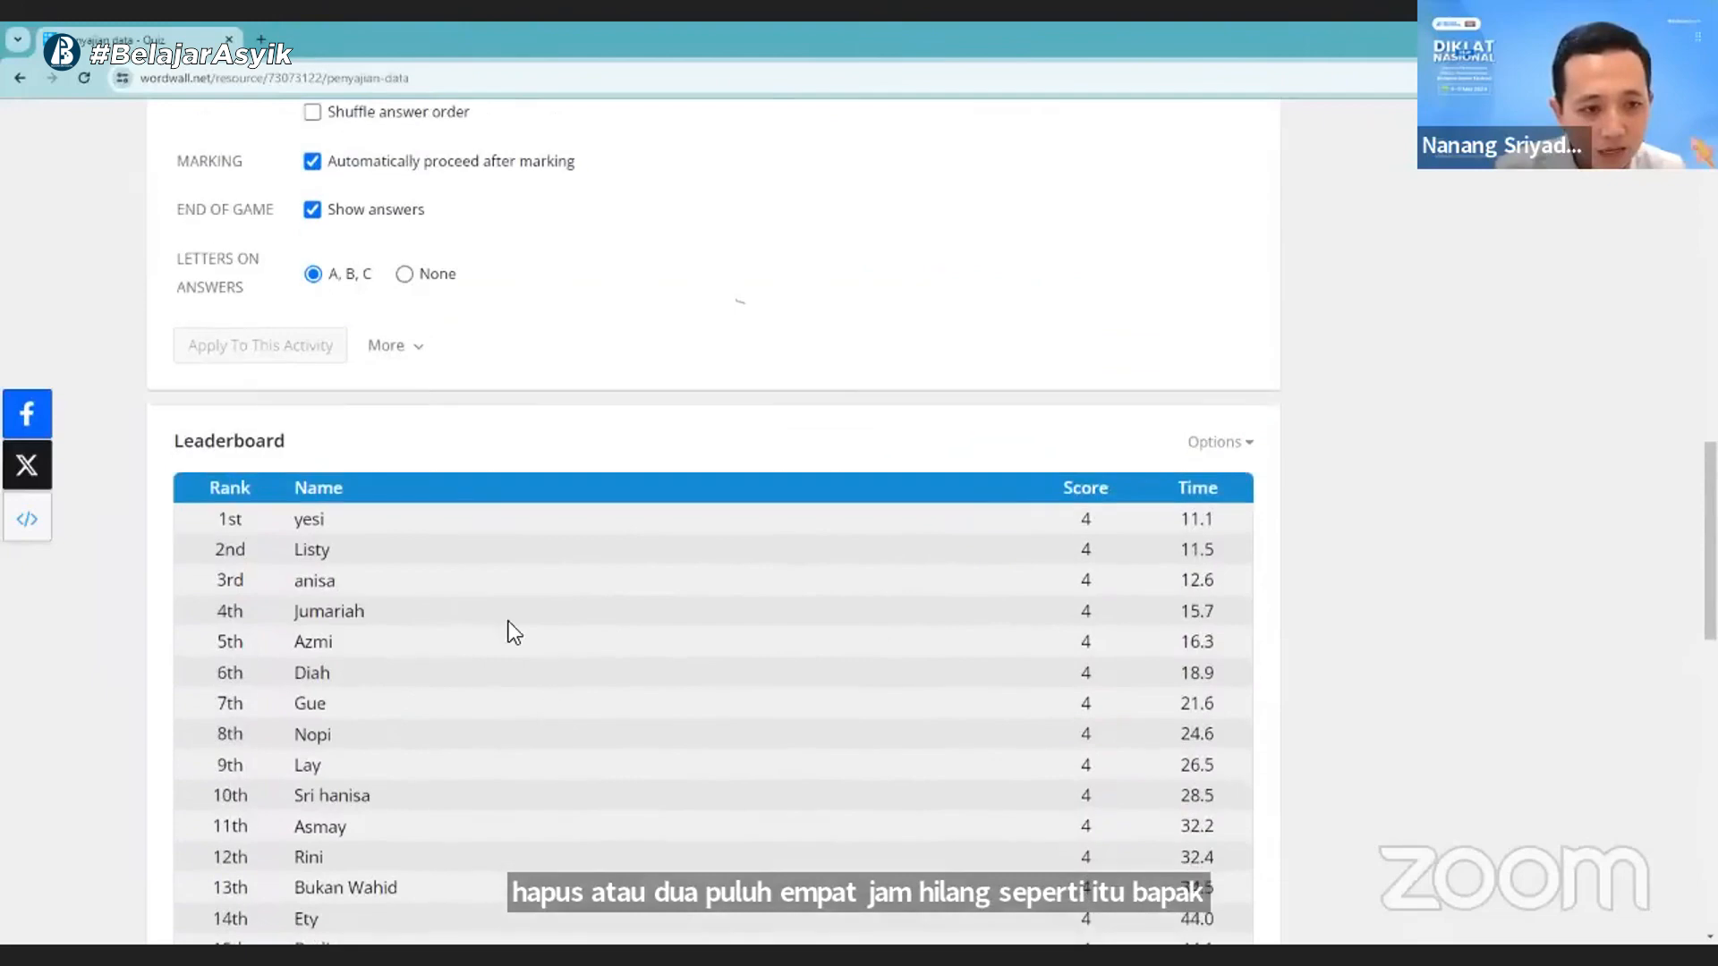
pyautogui.click(1188, 446)
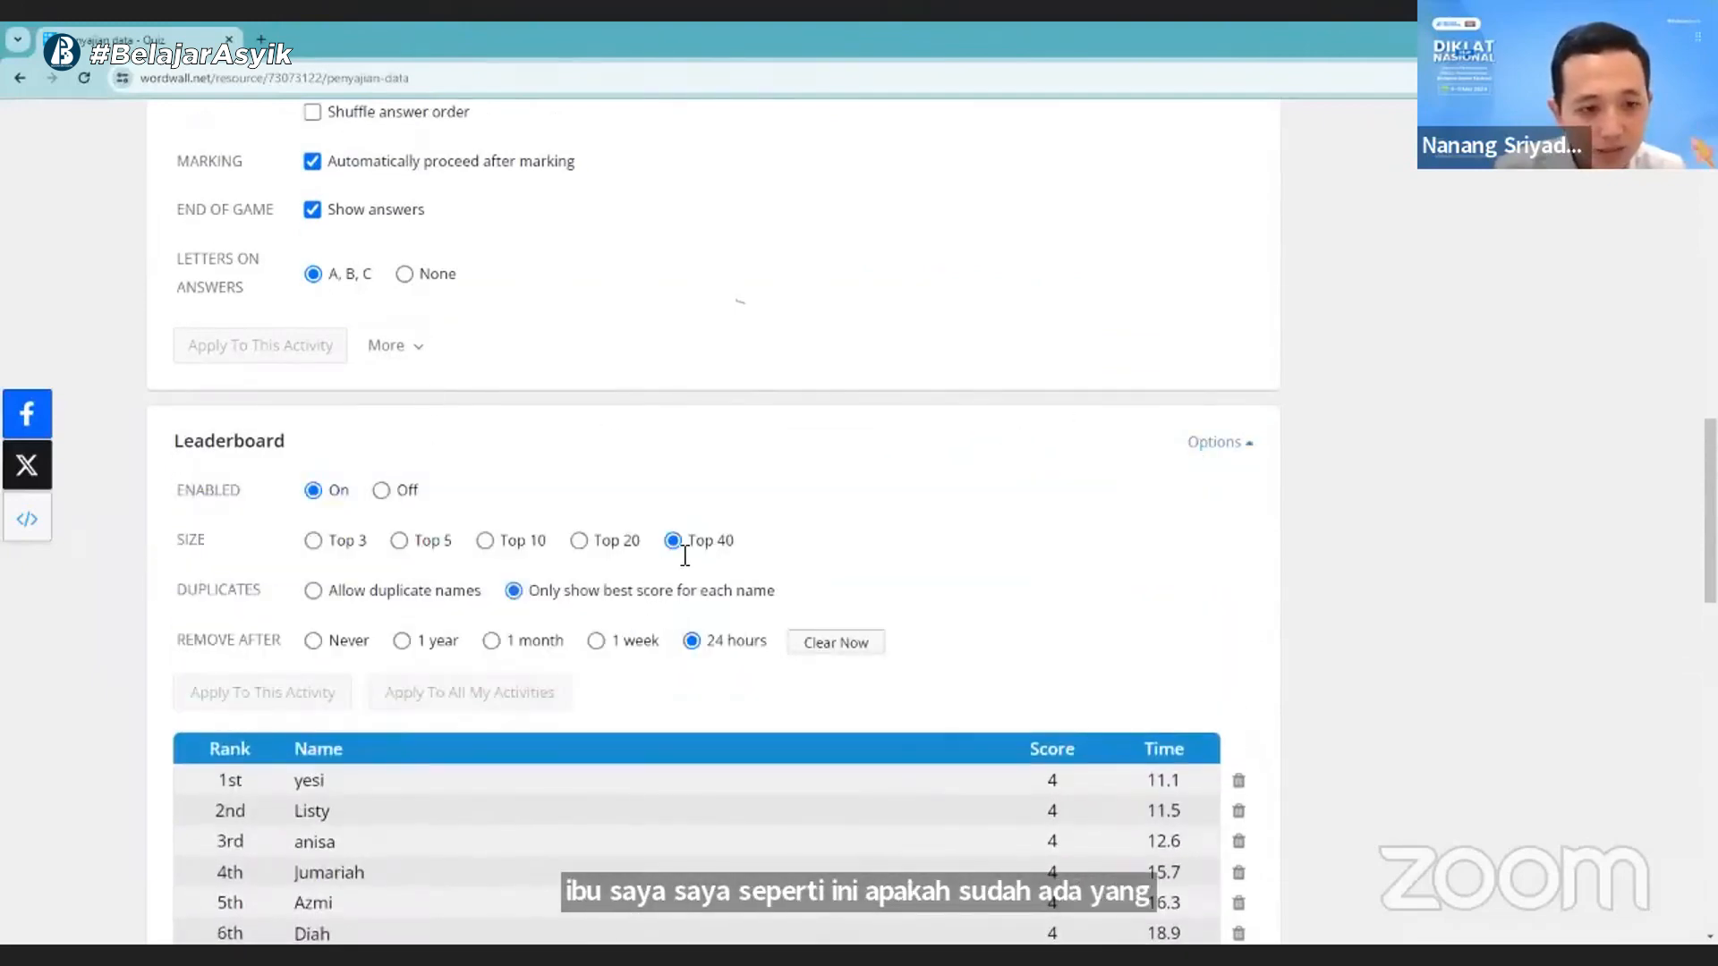
pyautogui.scroll(5, 347, 514)
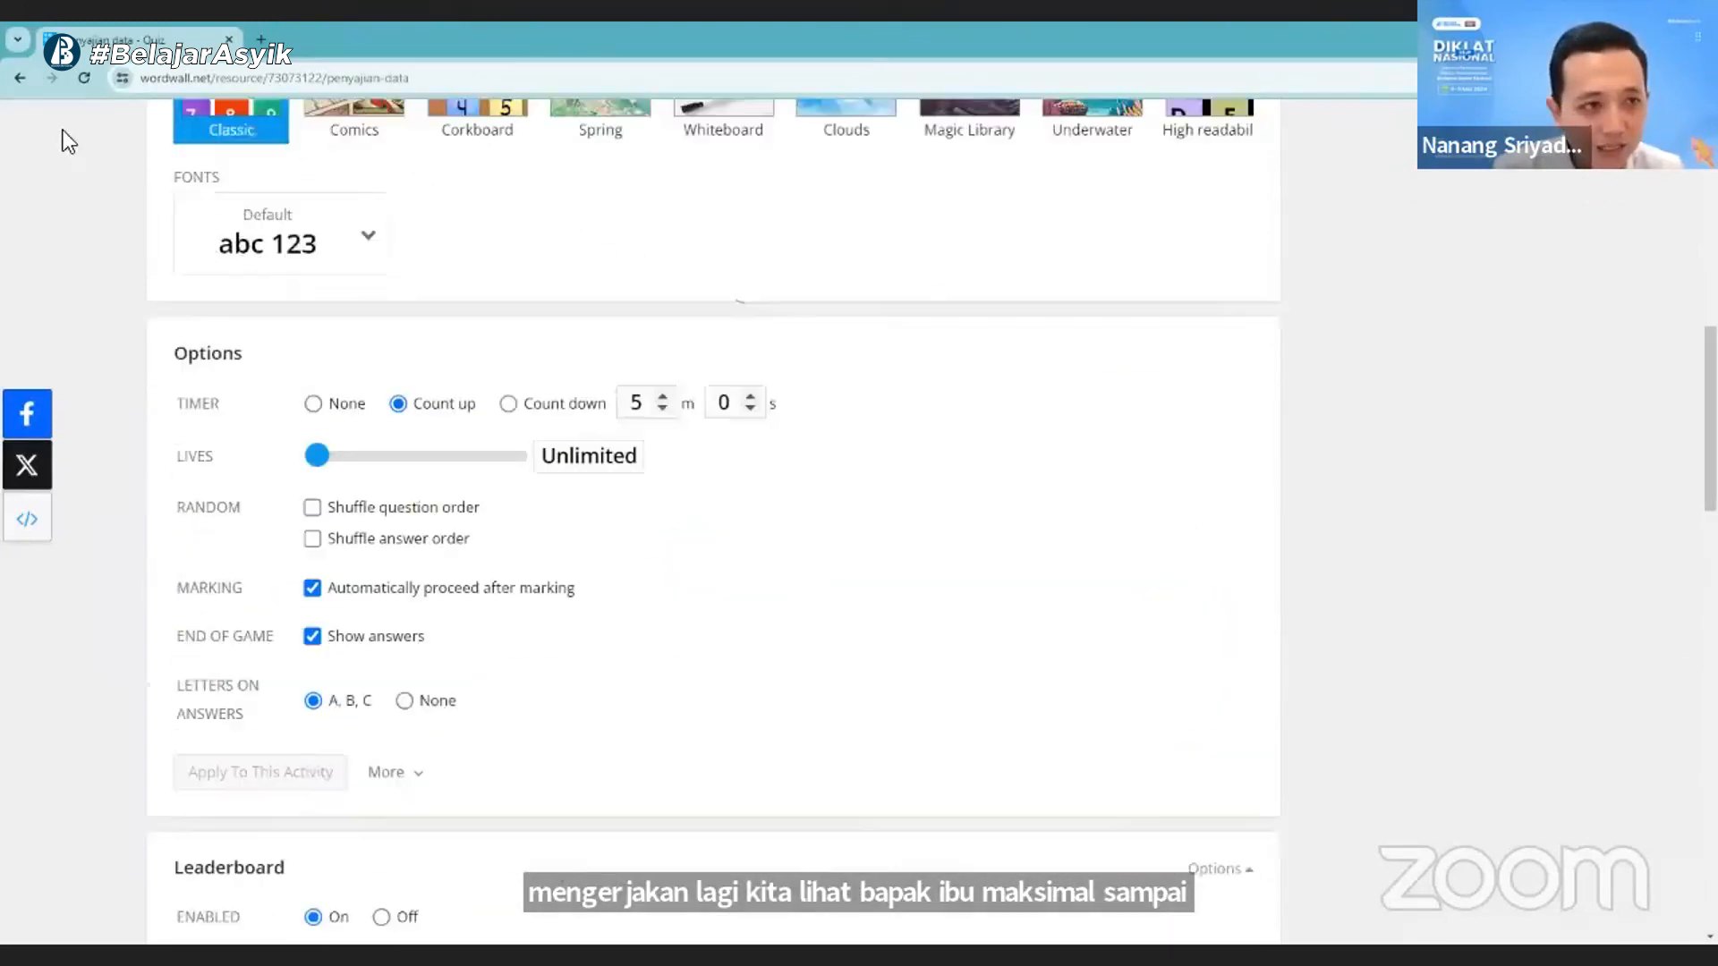
pyautogui.scroll(-6, 141, 255)
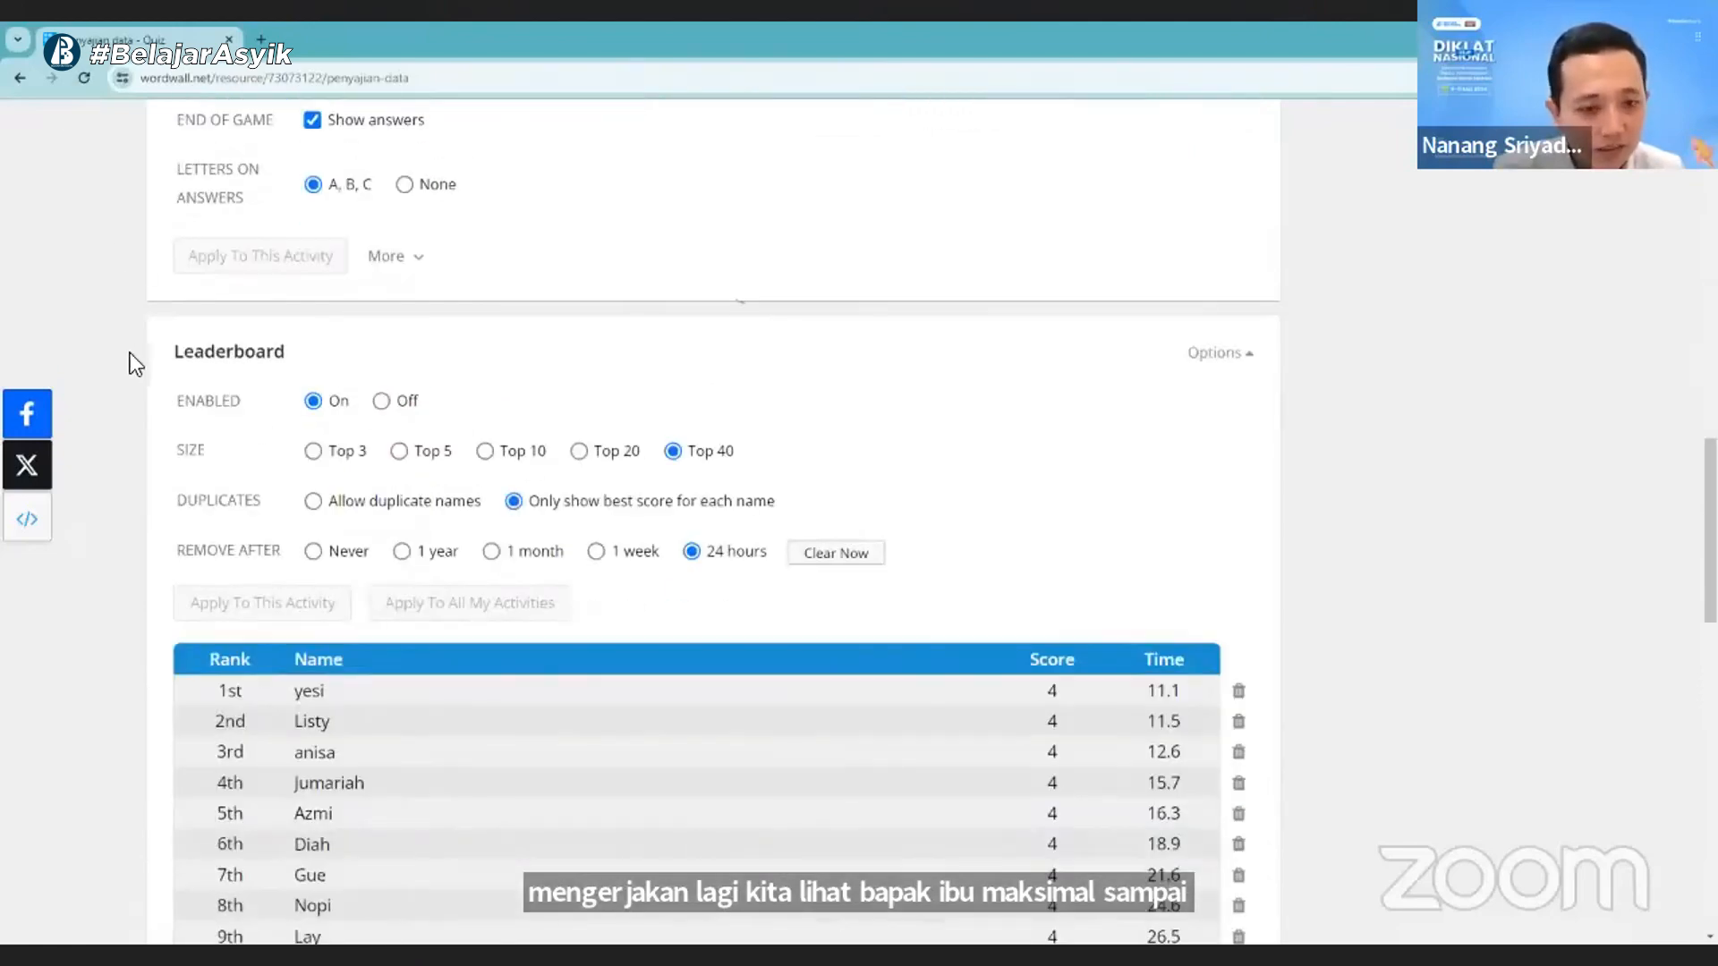
# - Reload the activity page and check the leaderboard for newly added players, from the last rank to the first
pyautogui.click(85, 79)
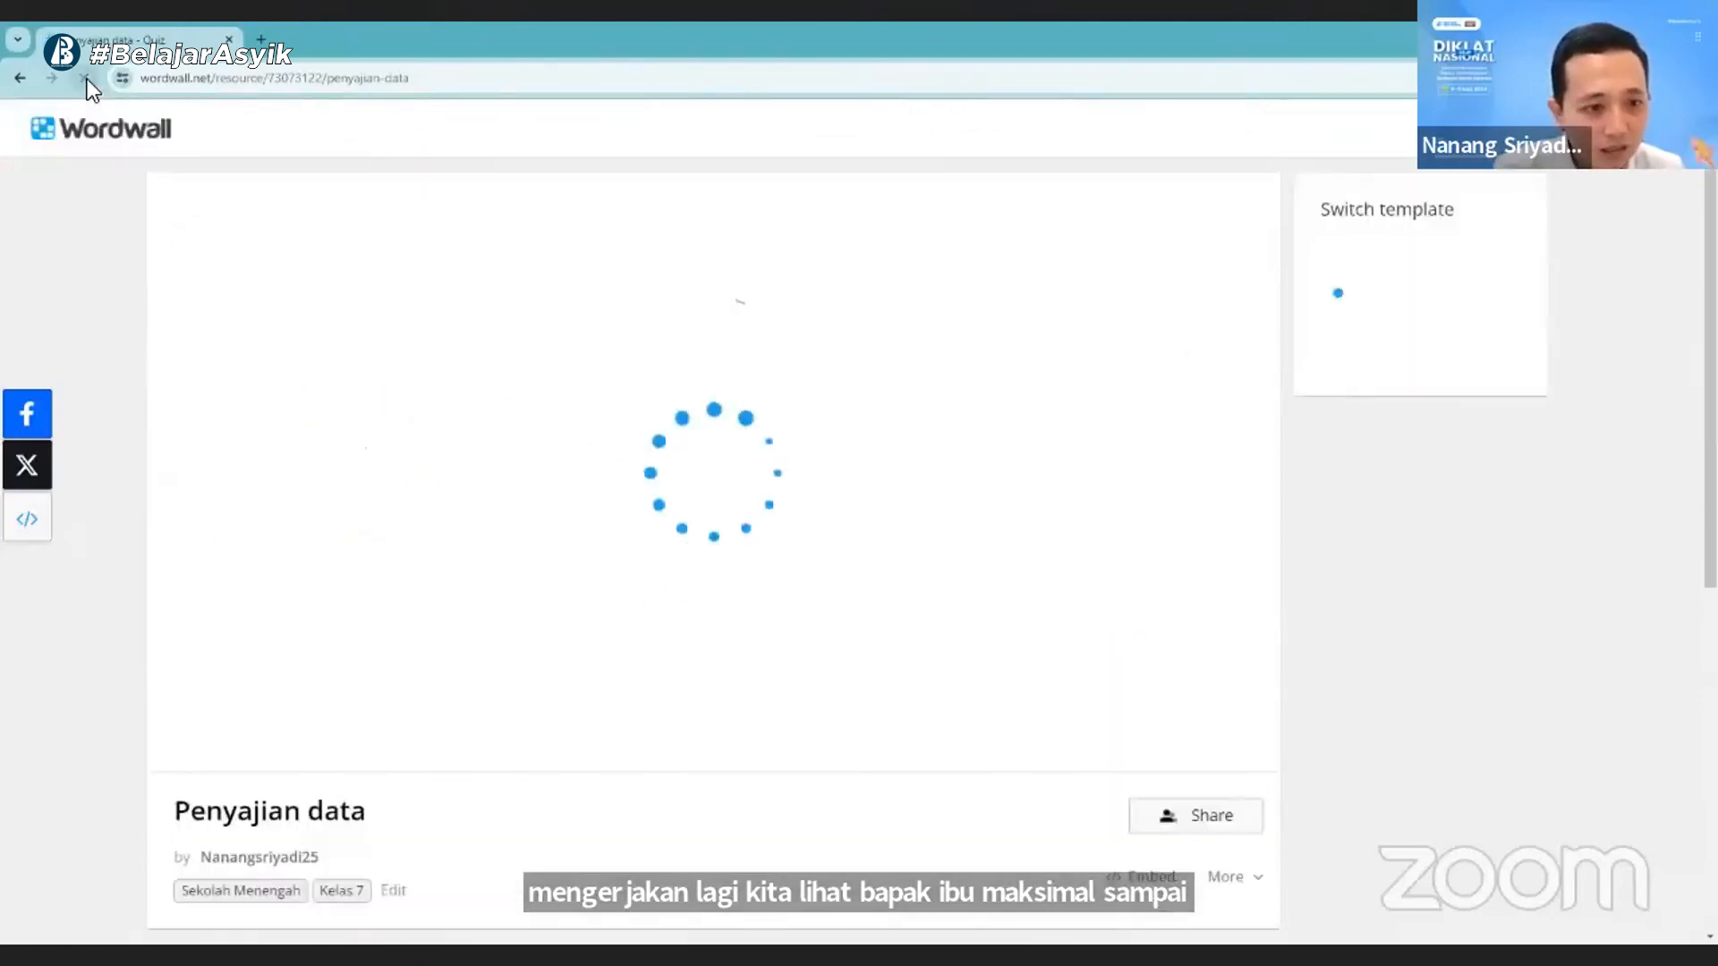
pyautogui.scroll(-12, 521, 519)
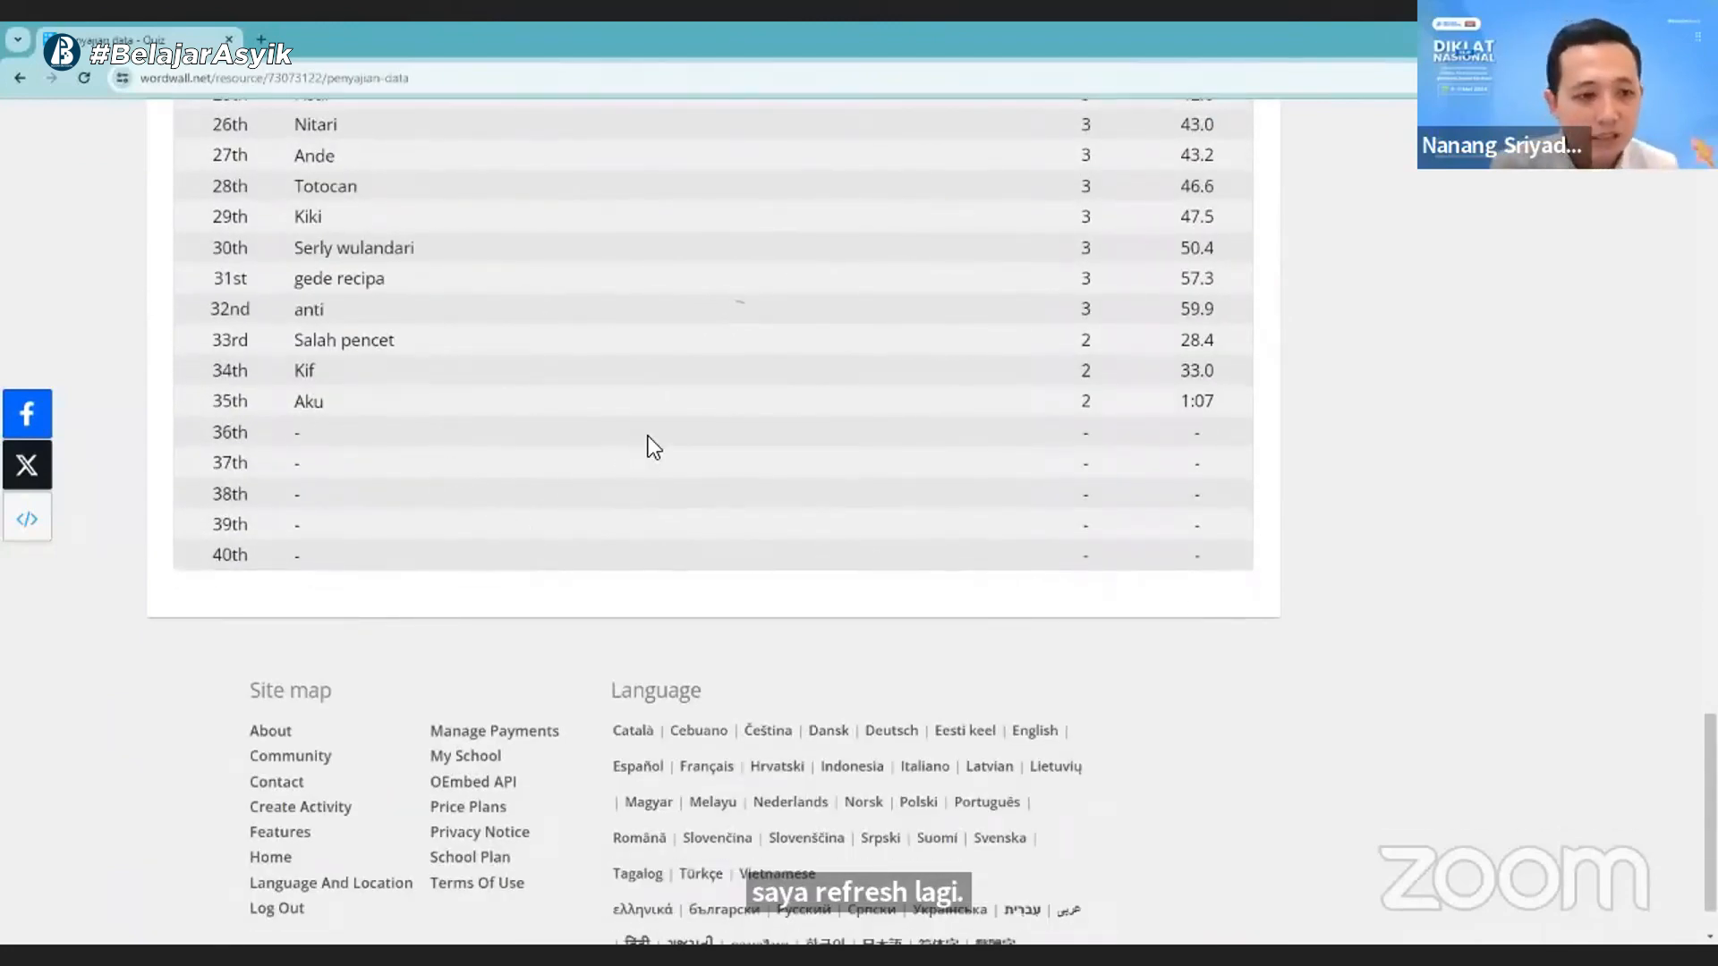
pyautogui.scroll(4, 648, 437)
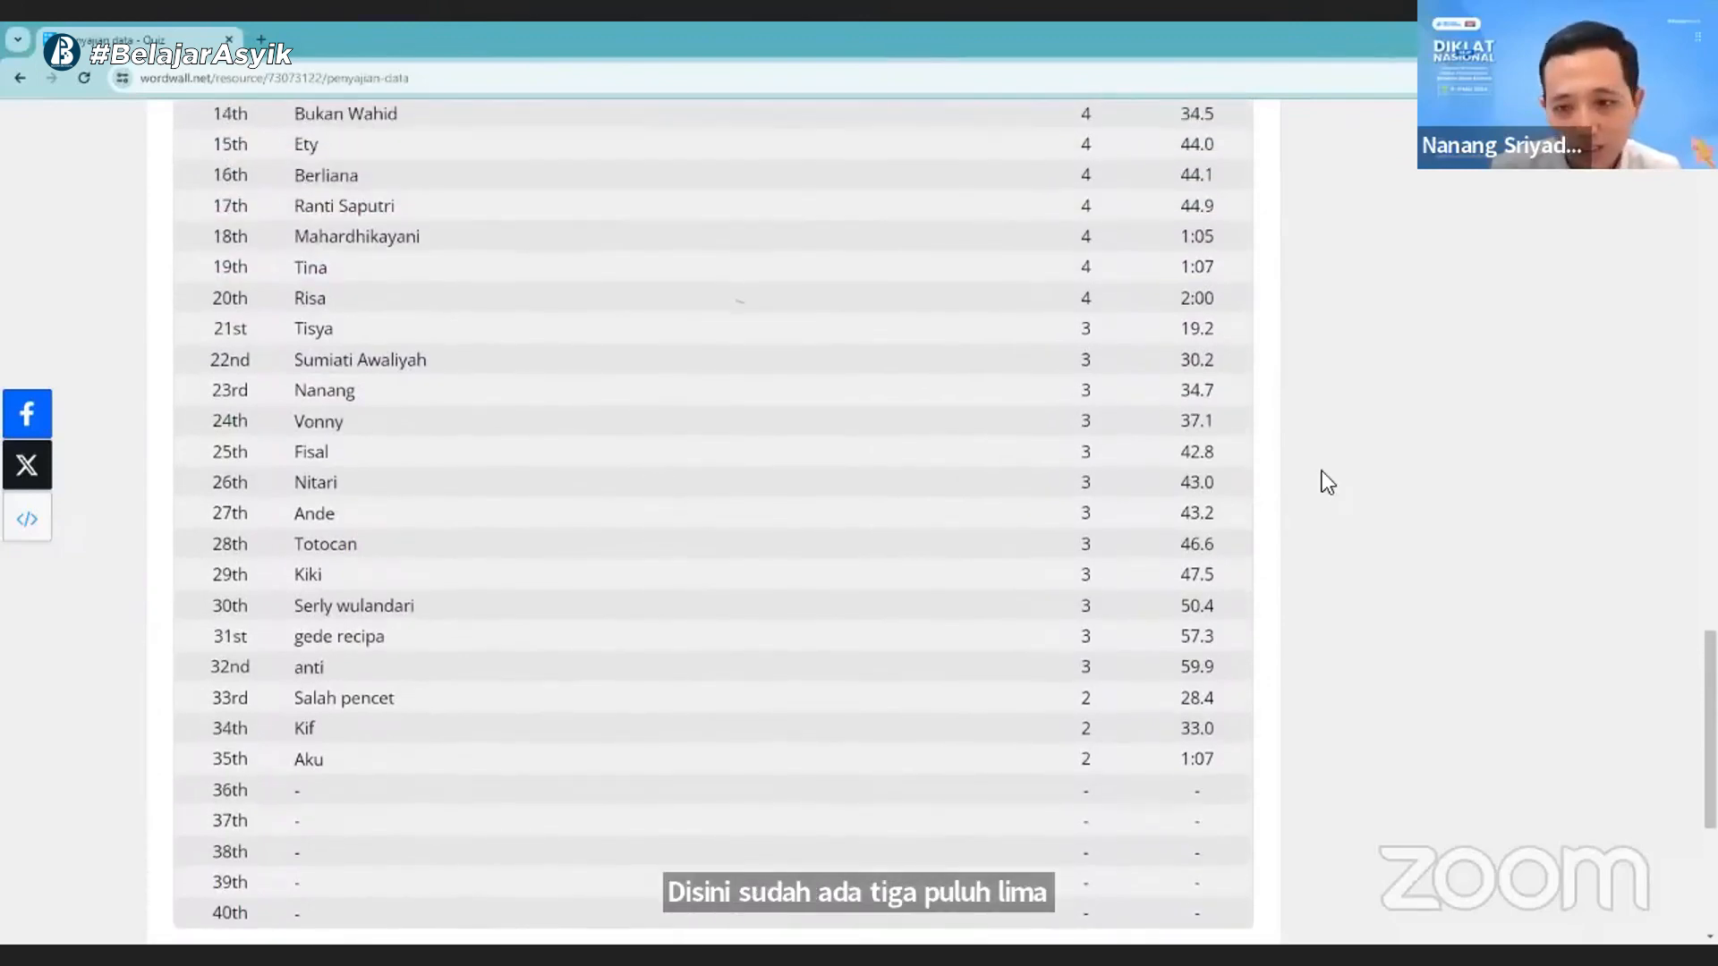
pyautogui.scroll(8, 1095, 695)
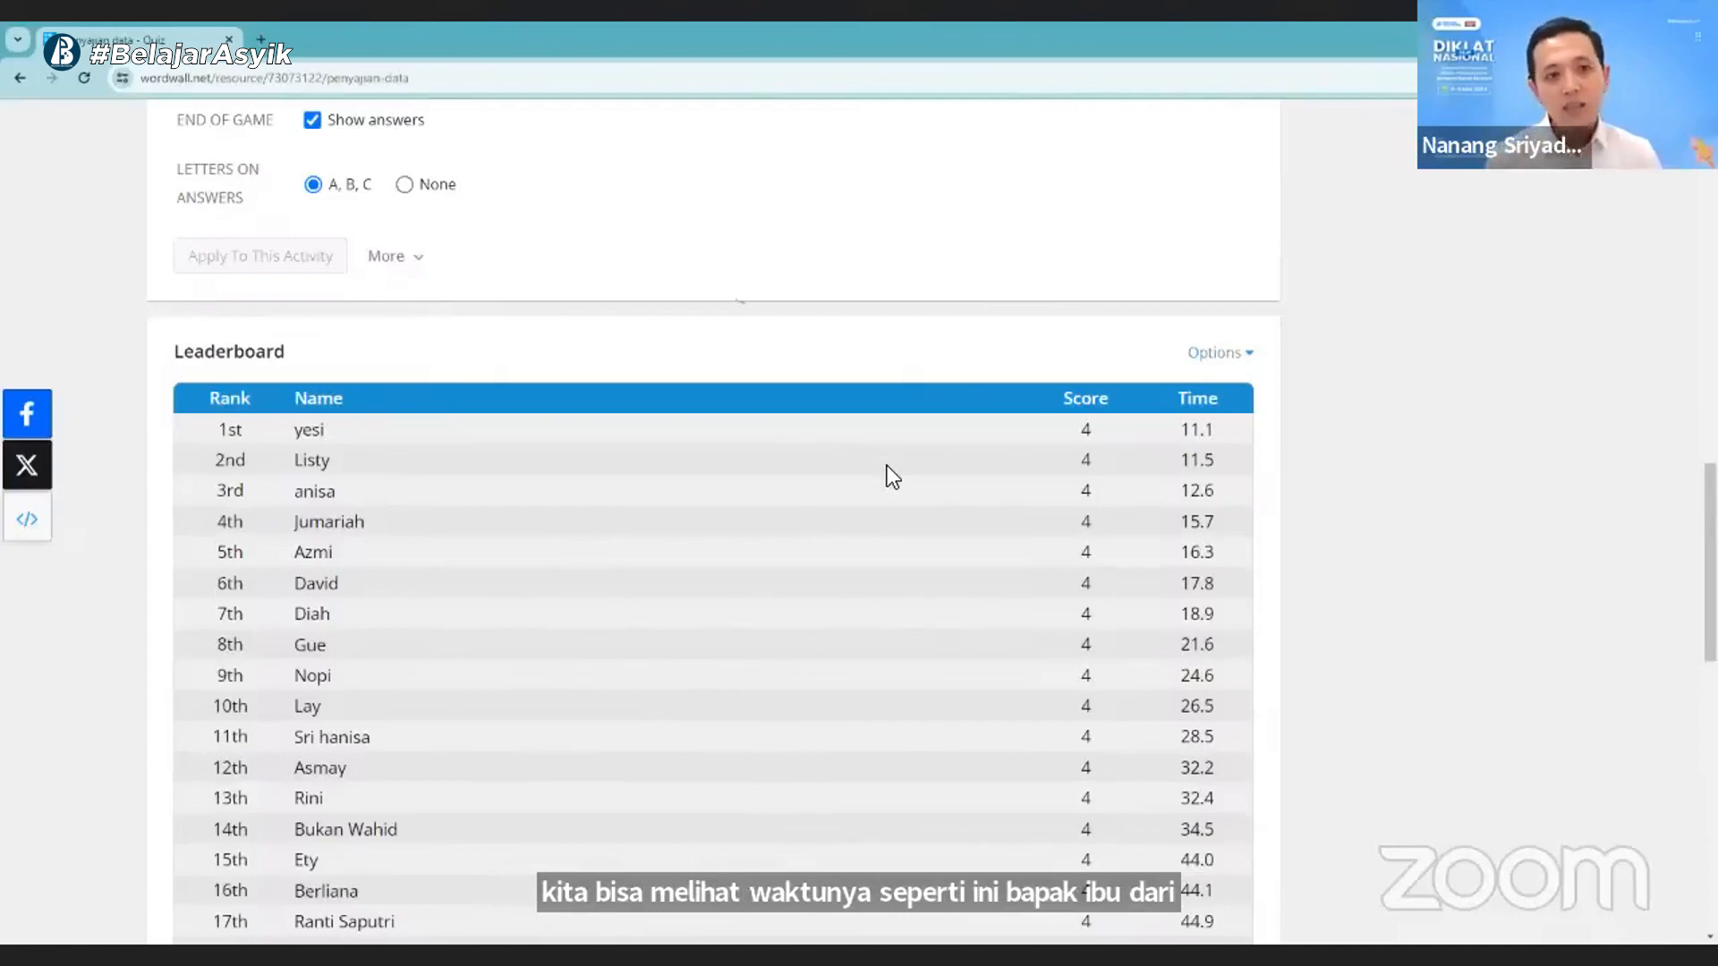
# - Browse the activity's visual styles through to the last ones and expand the available font choices
pyautogui.scroll(12, 932, 605)
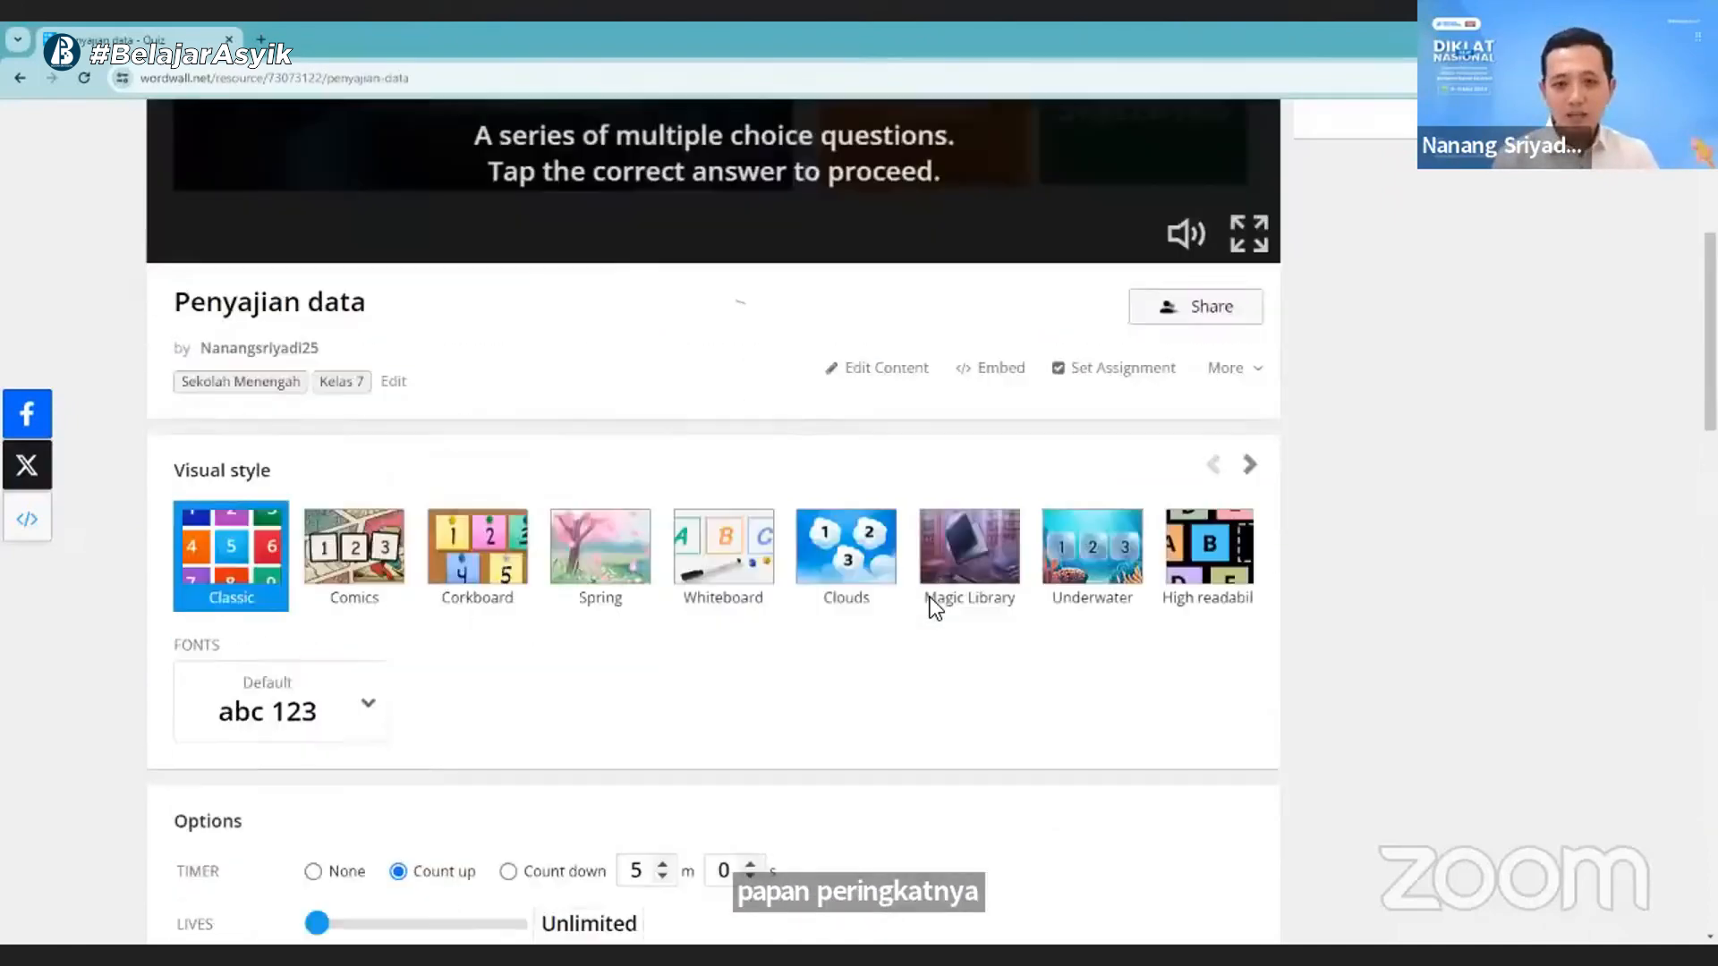
pyautogui.scroll(1, 934, 611)
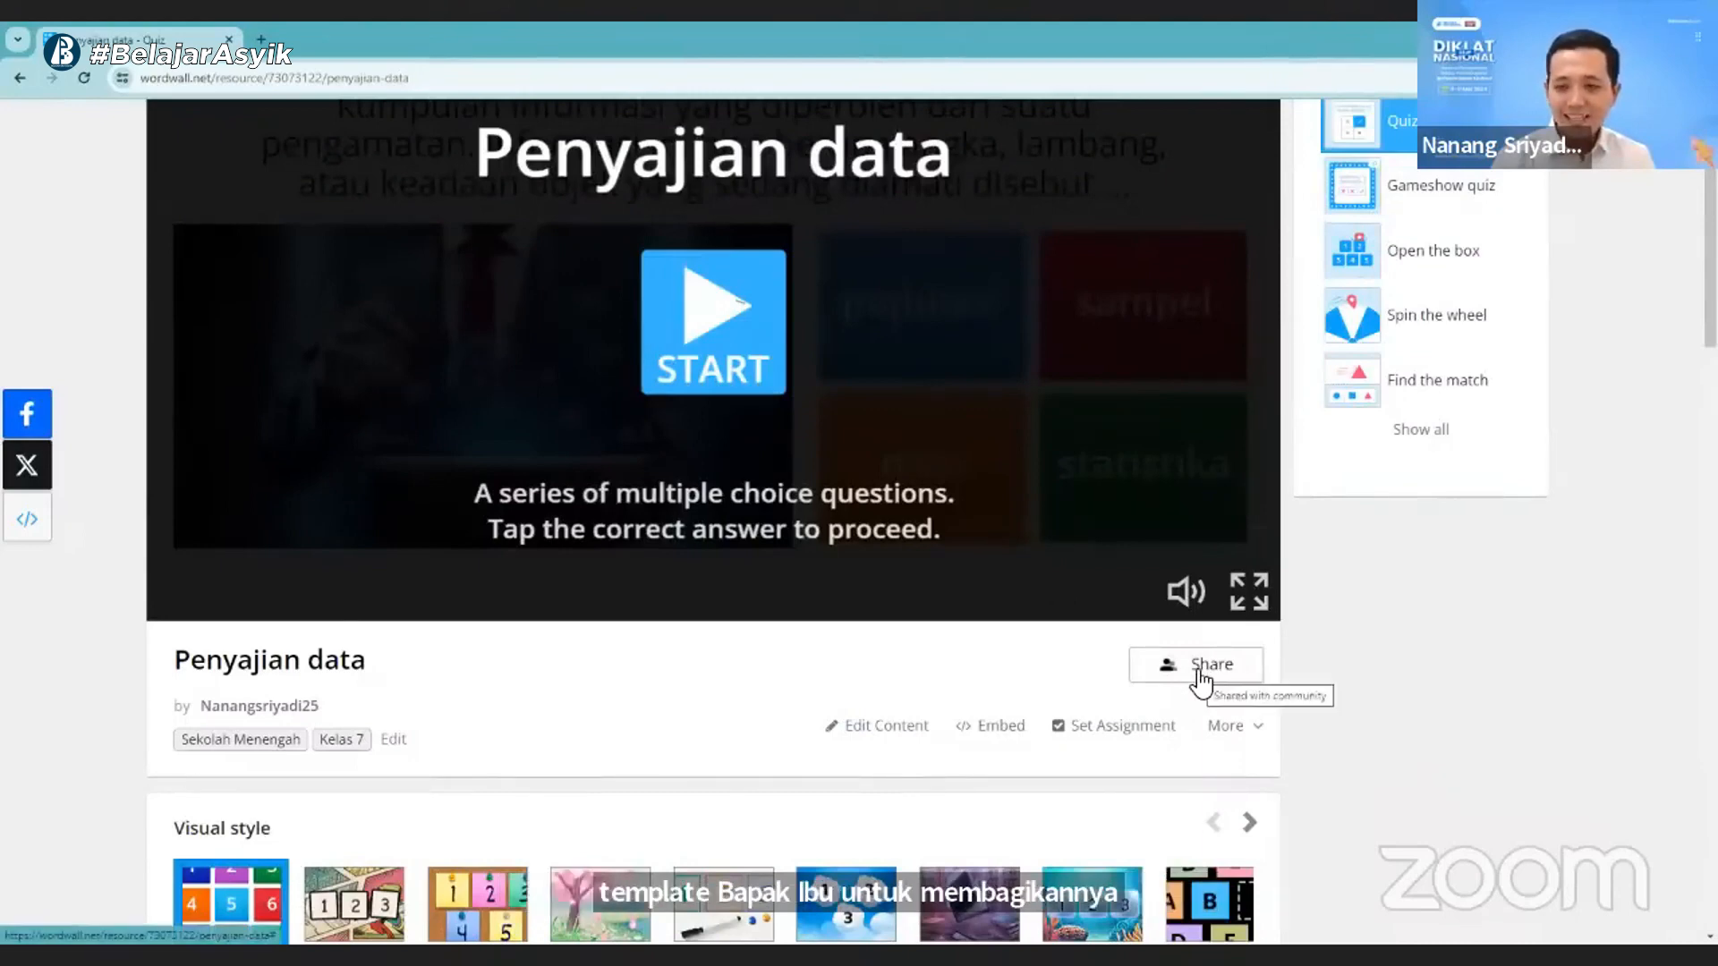
pyautogui.scroll(-3, 1156, 663)
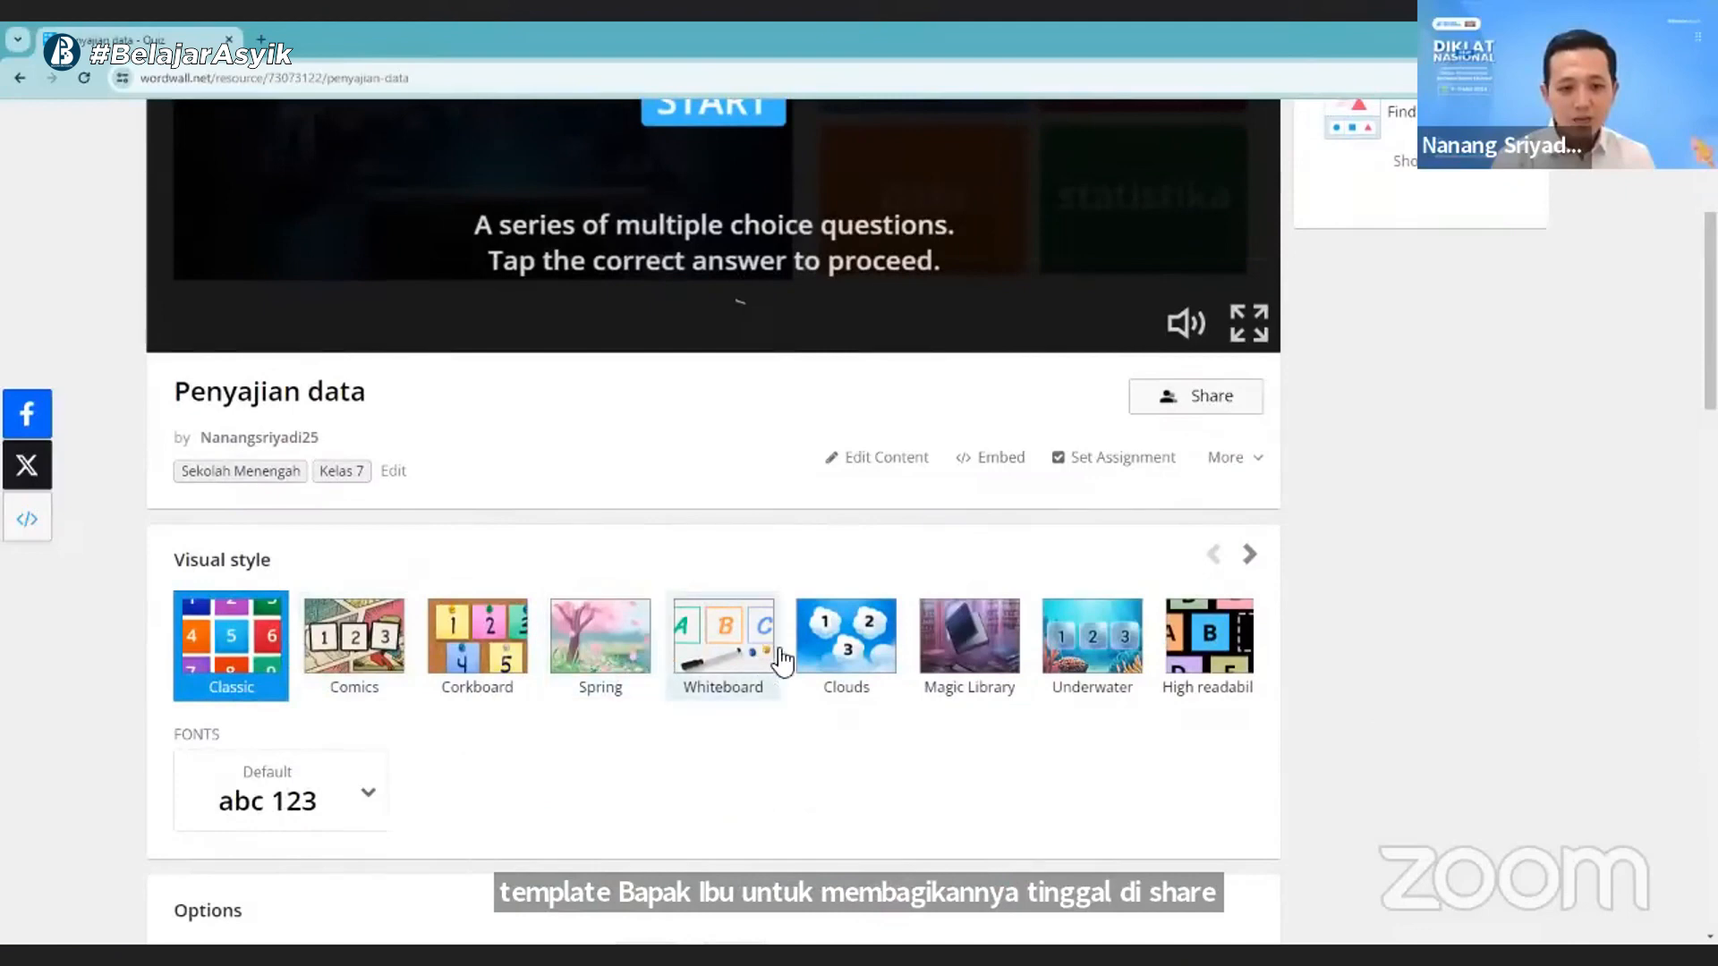
pyautogui.click(1248, 556)
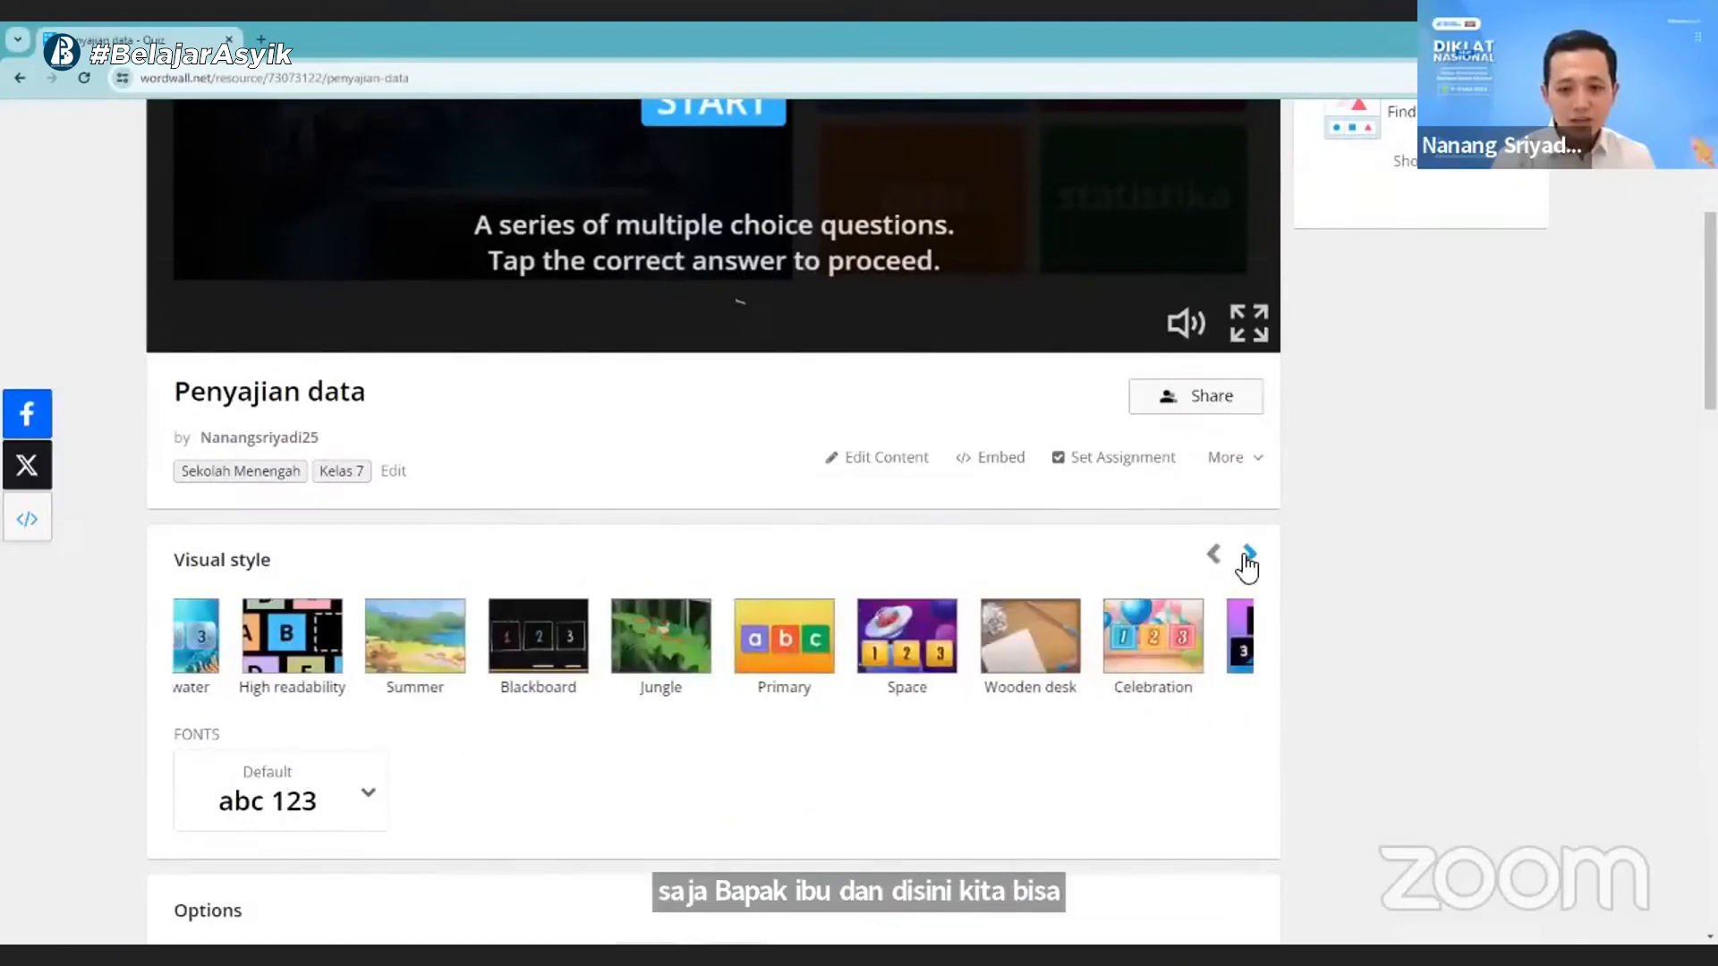
pyautogui.click(1248, 556)
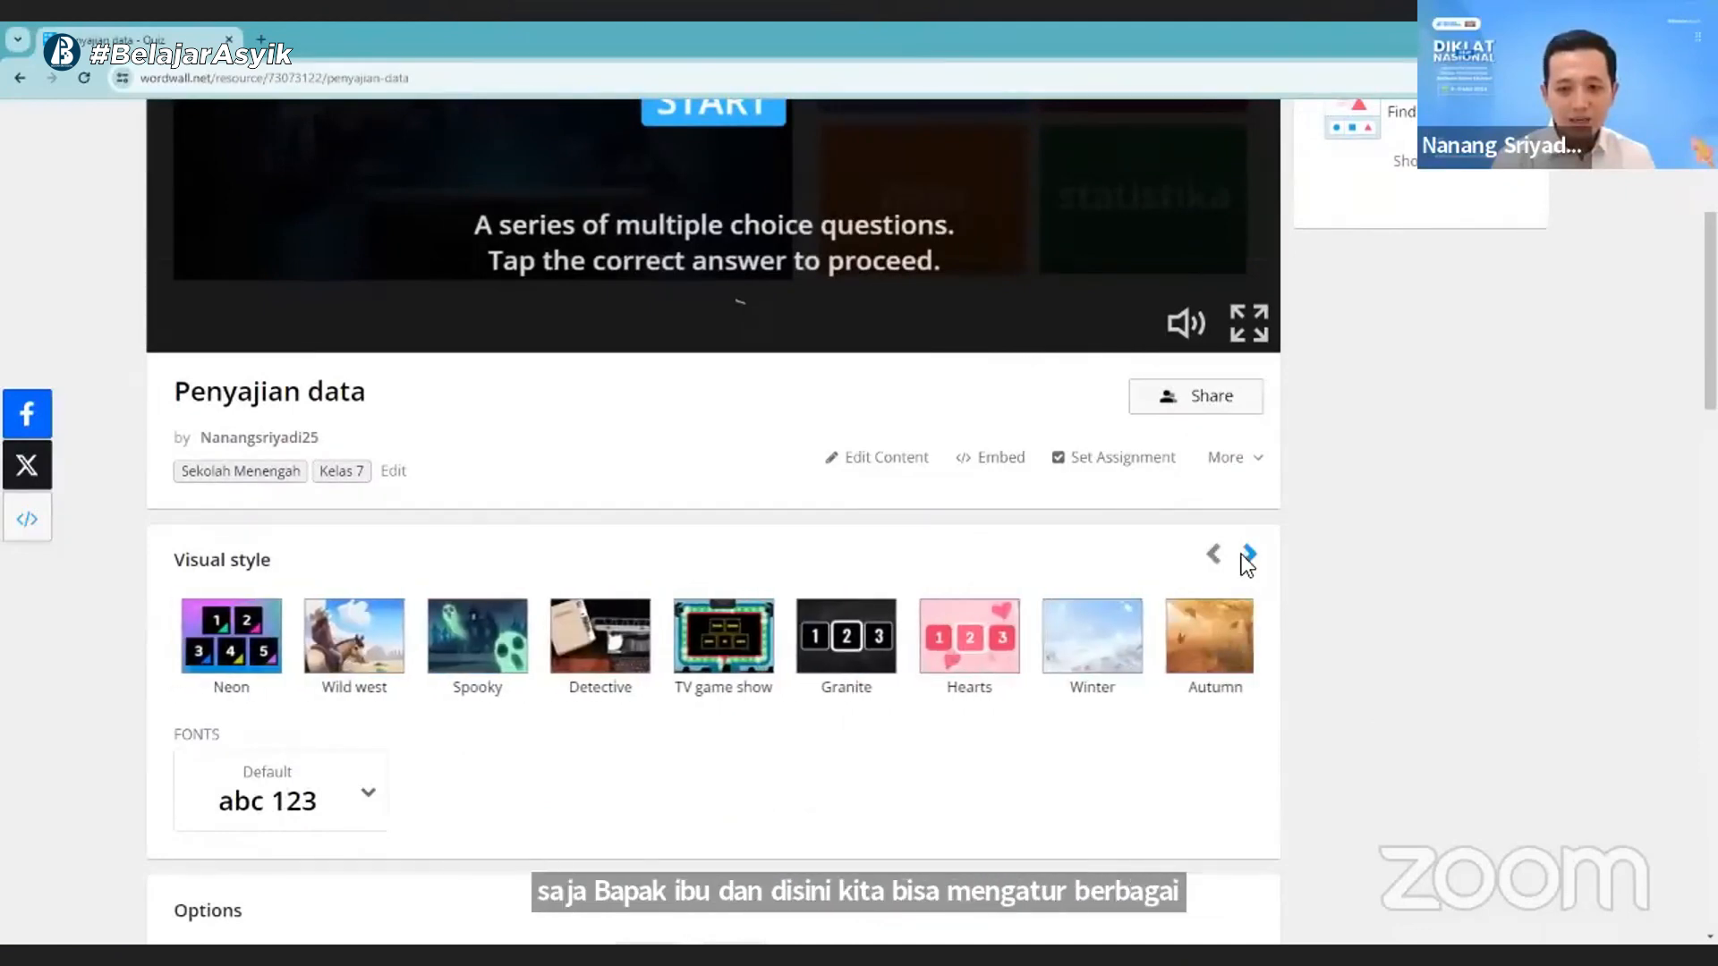
pyautogui.click(1248, 556)
pyautogui.click(1248, 556)
pyautogui.click(365, 794)
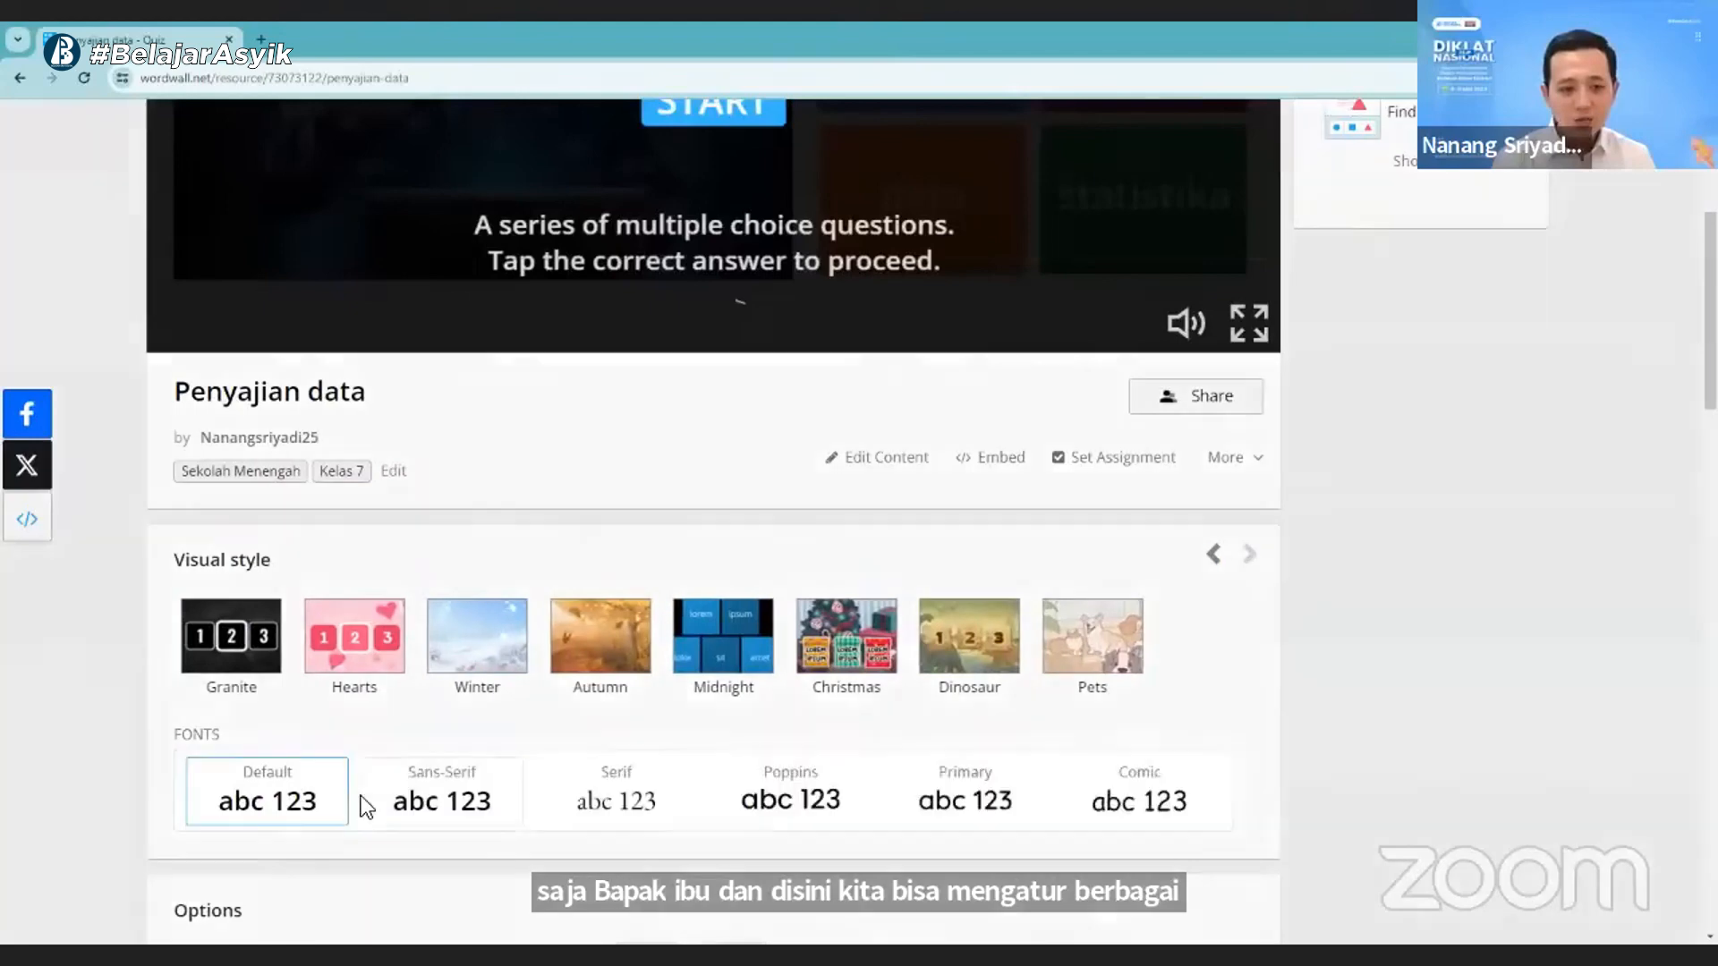
# - Set the activity's font to Sans-Serif and look over the game options for timer, lives and answers
pyautogui.click(363, 797)
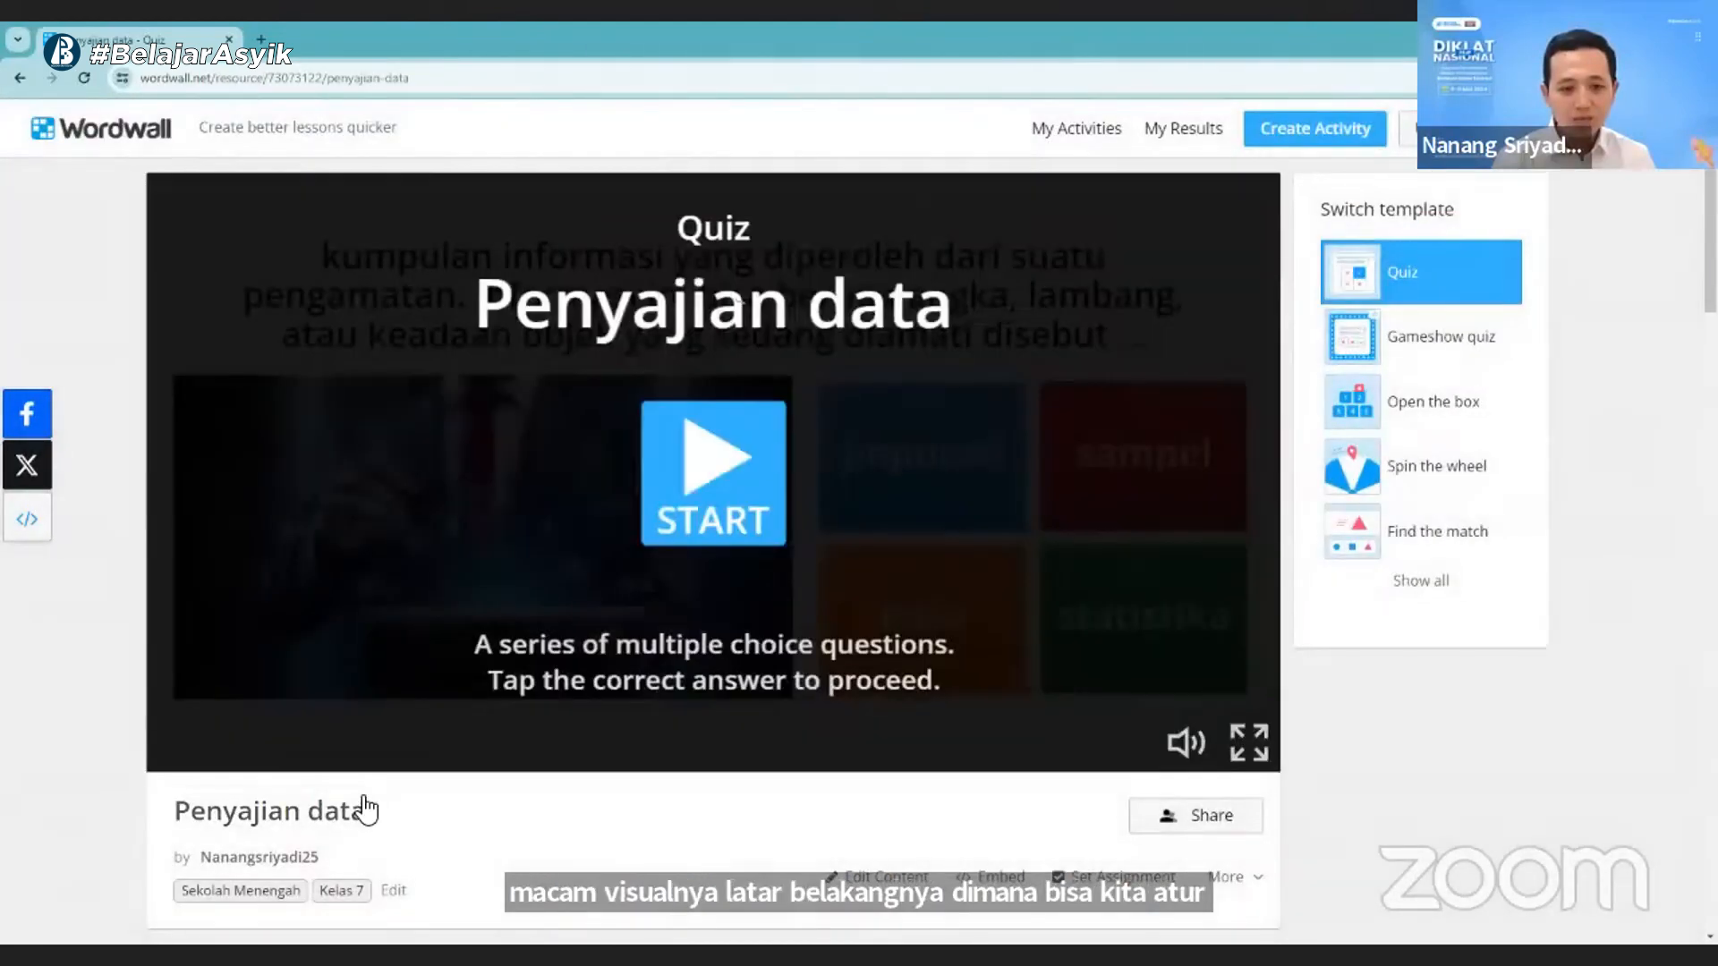
pyautogui.scroll(-9, 364, 805)
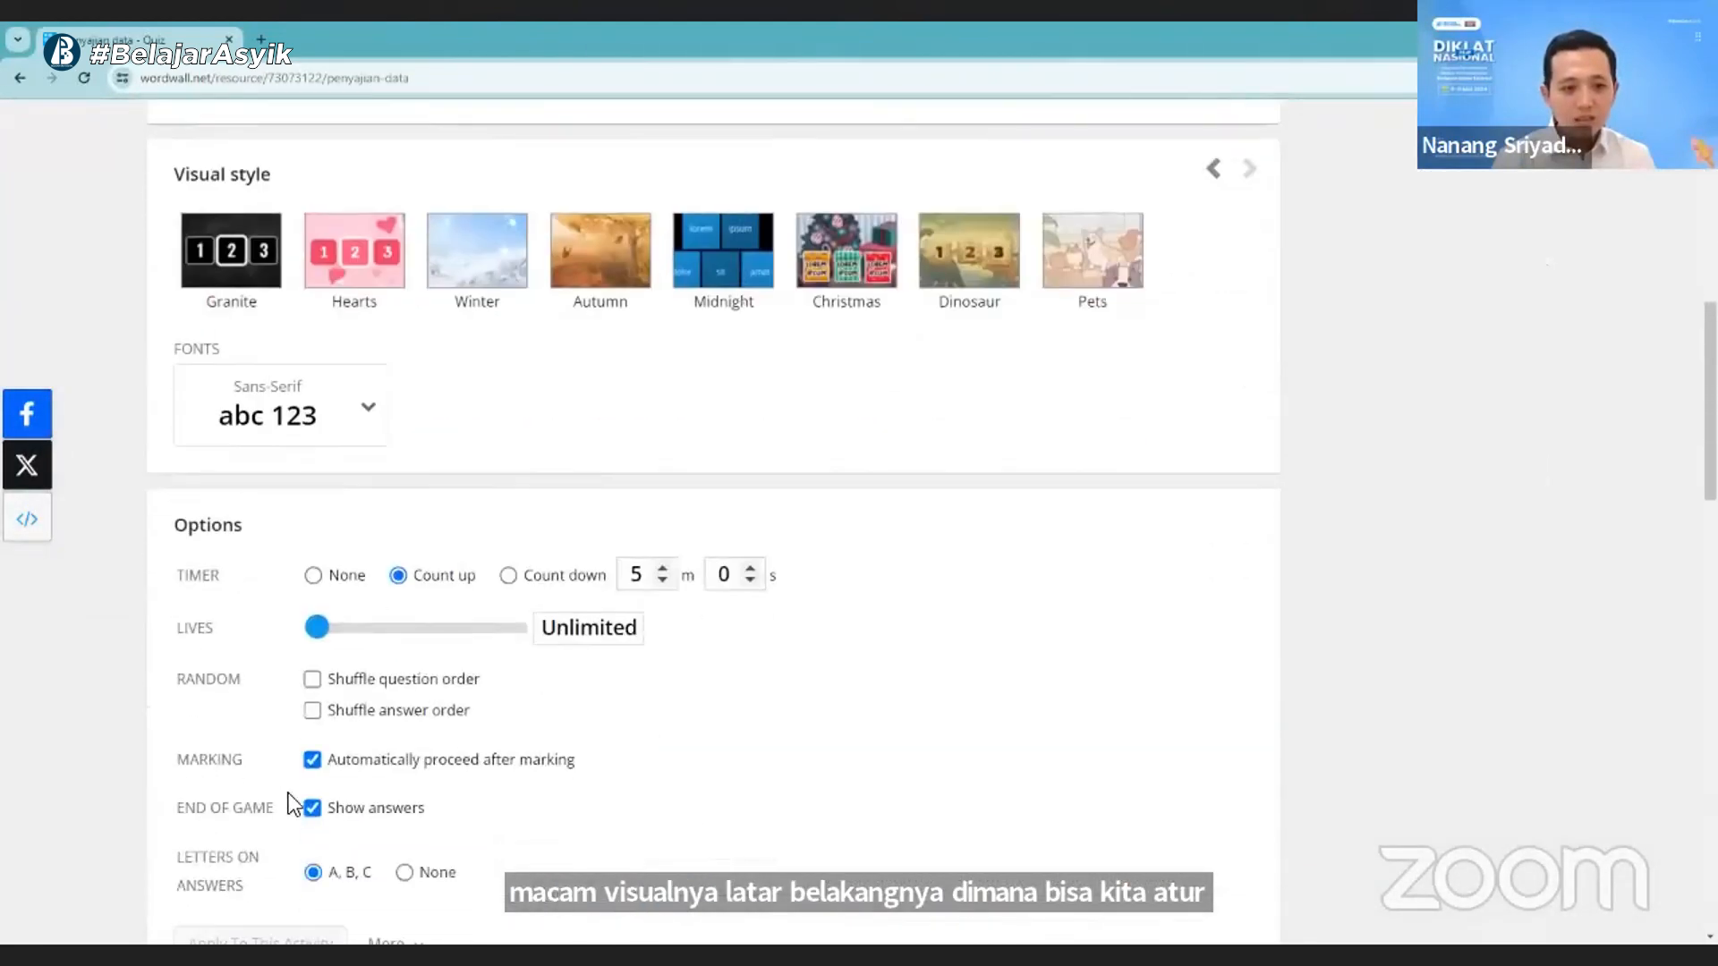
pyautogui.scroll(-1, 503, 775)
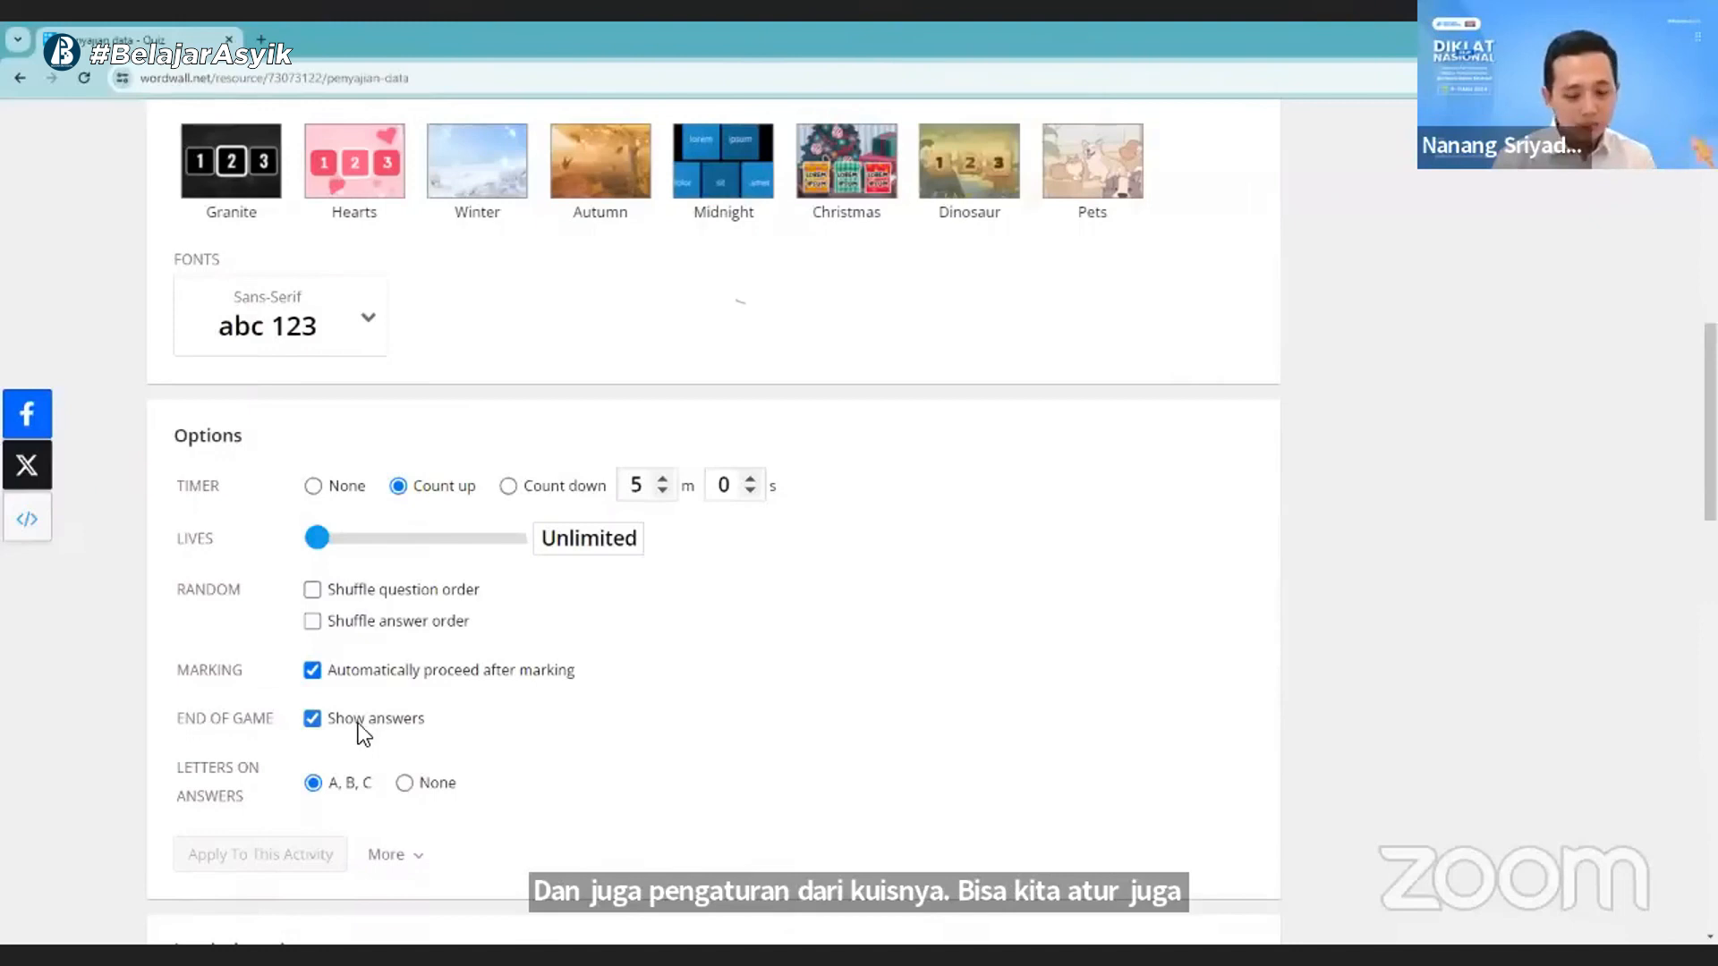
# - Limit the leaderboard size to Top 3 and apply the setting to this activity
pyautogui.scroll(-1, 362, 738)
pyautogui.scroll(-6, 362, 739)
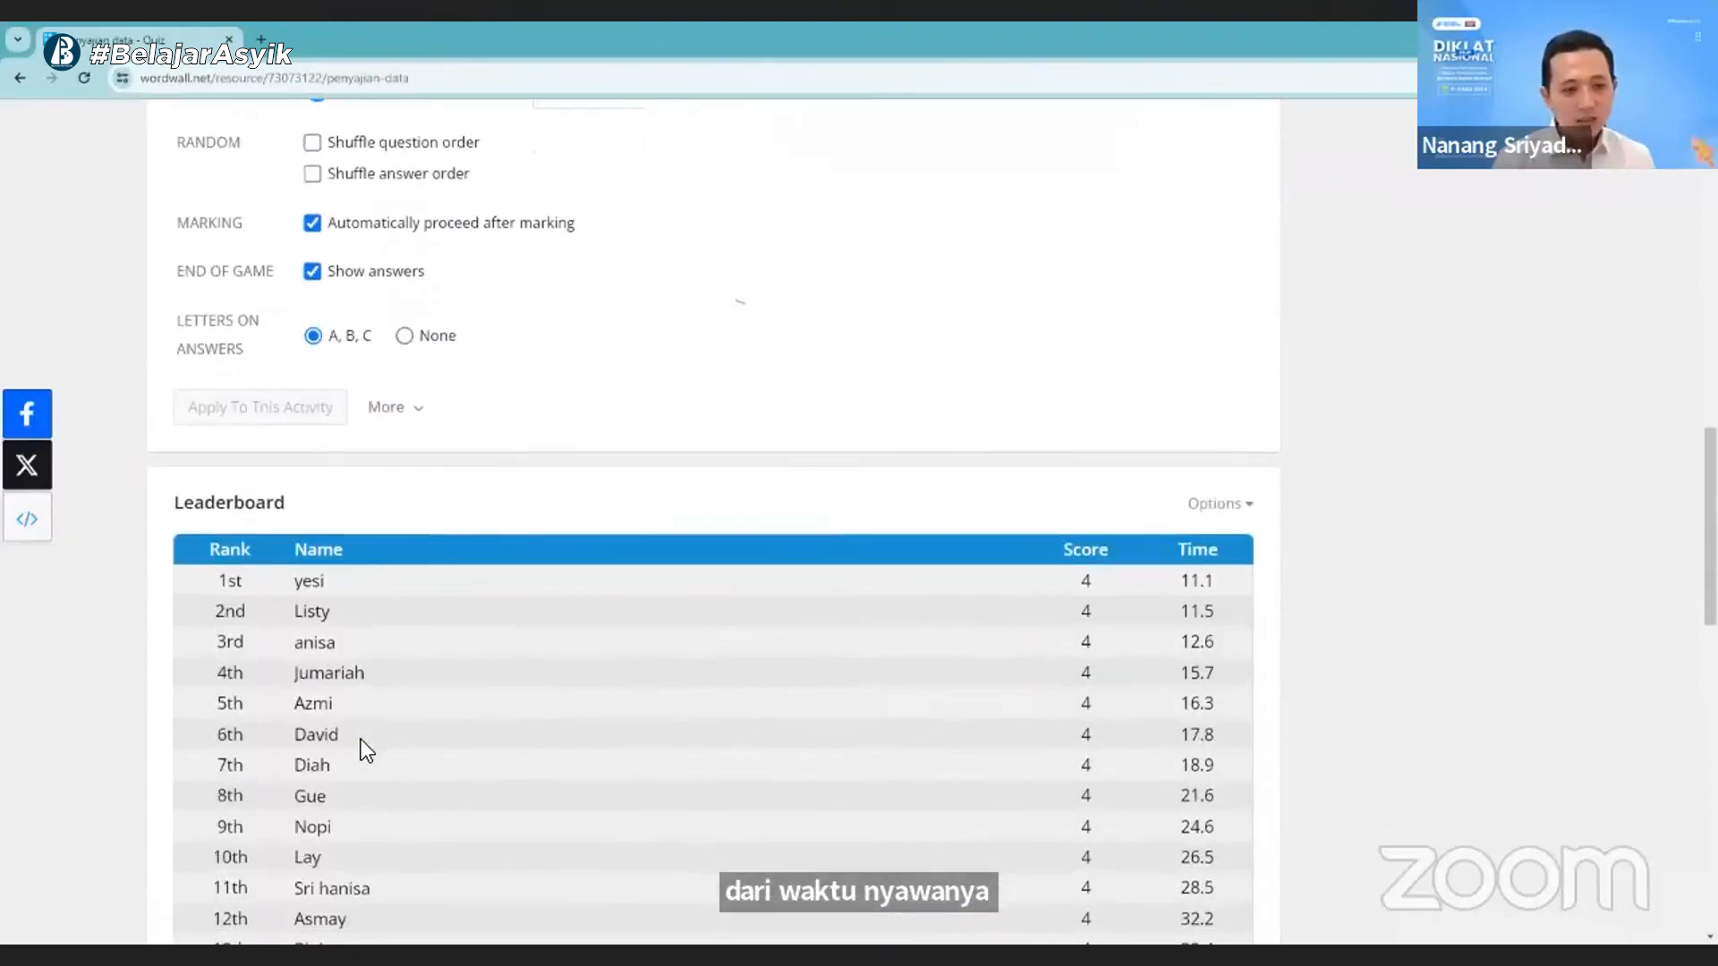
pyautogui.click(1214, 415)
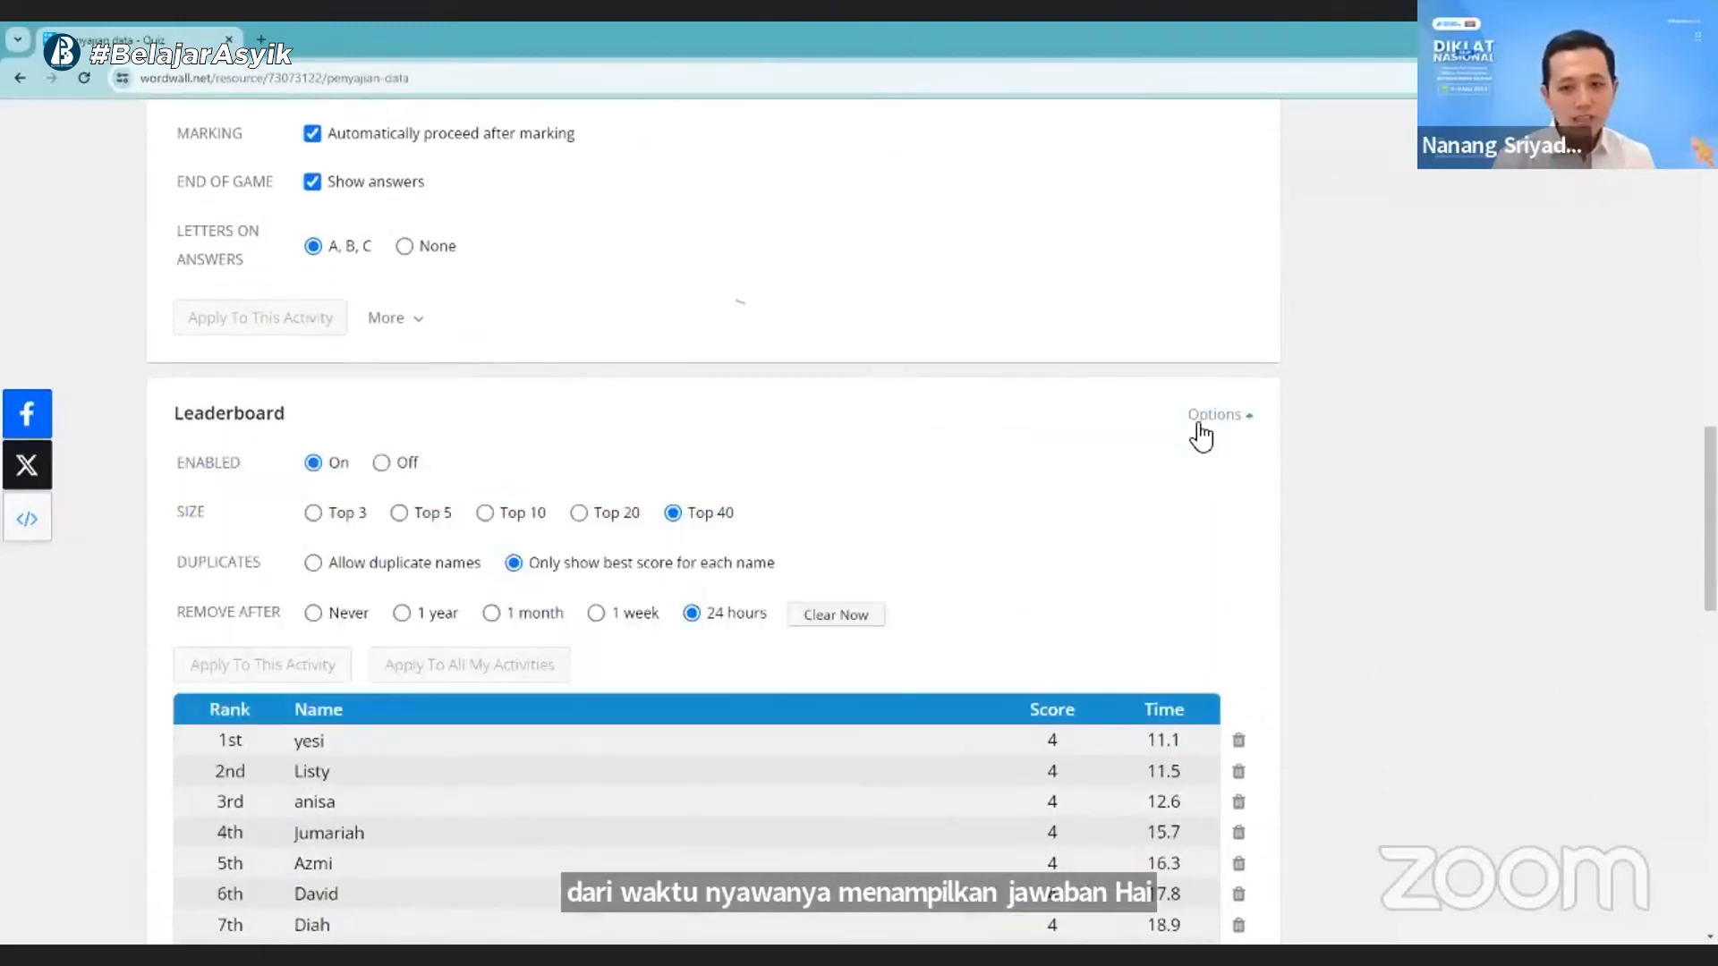
pyautogui.click(313, 514)
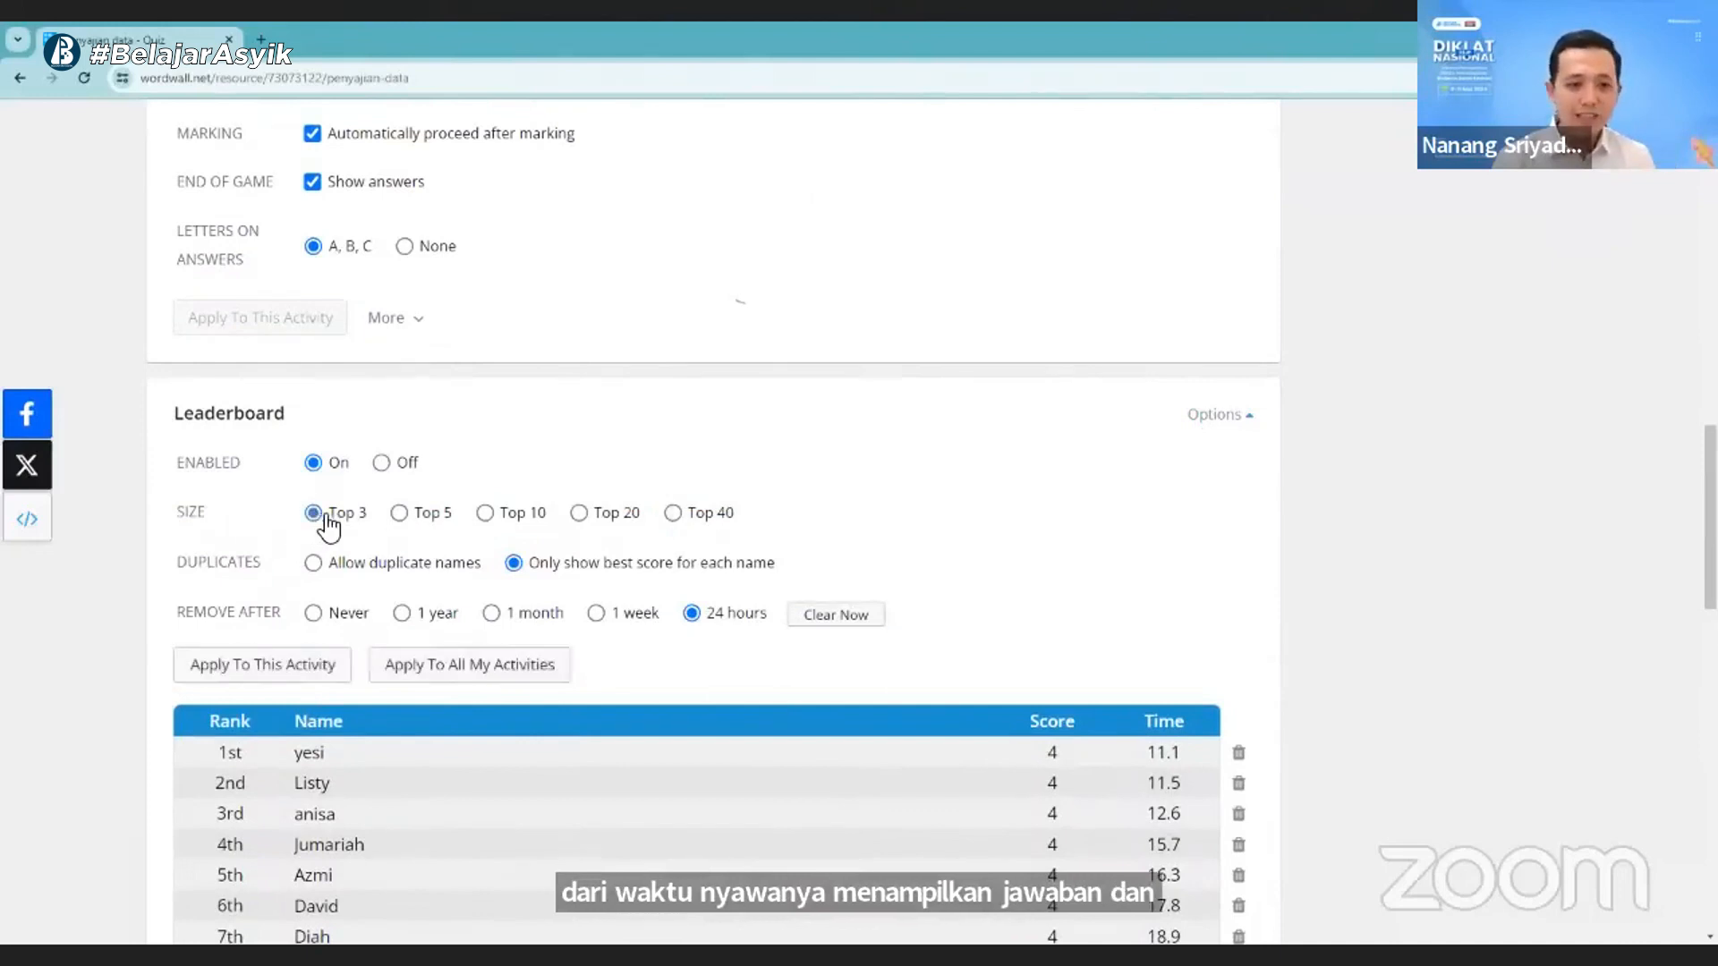
pyautogui.click(323, 667)
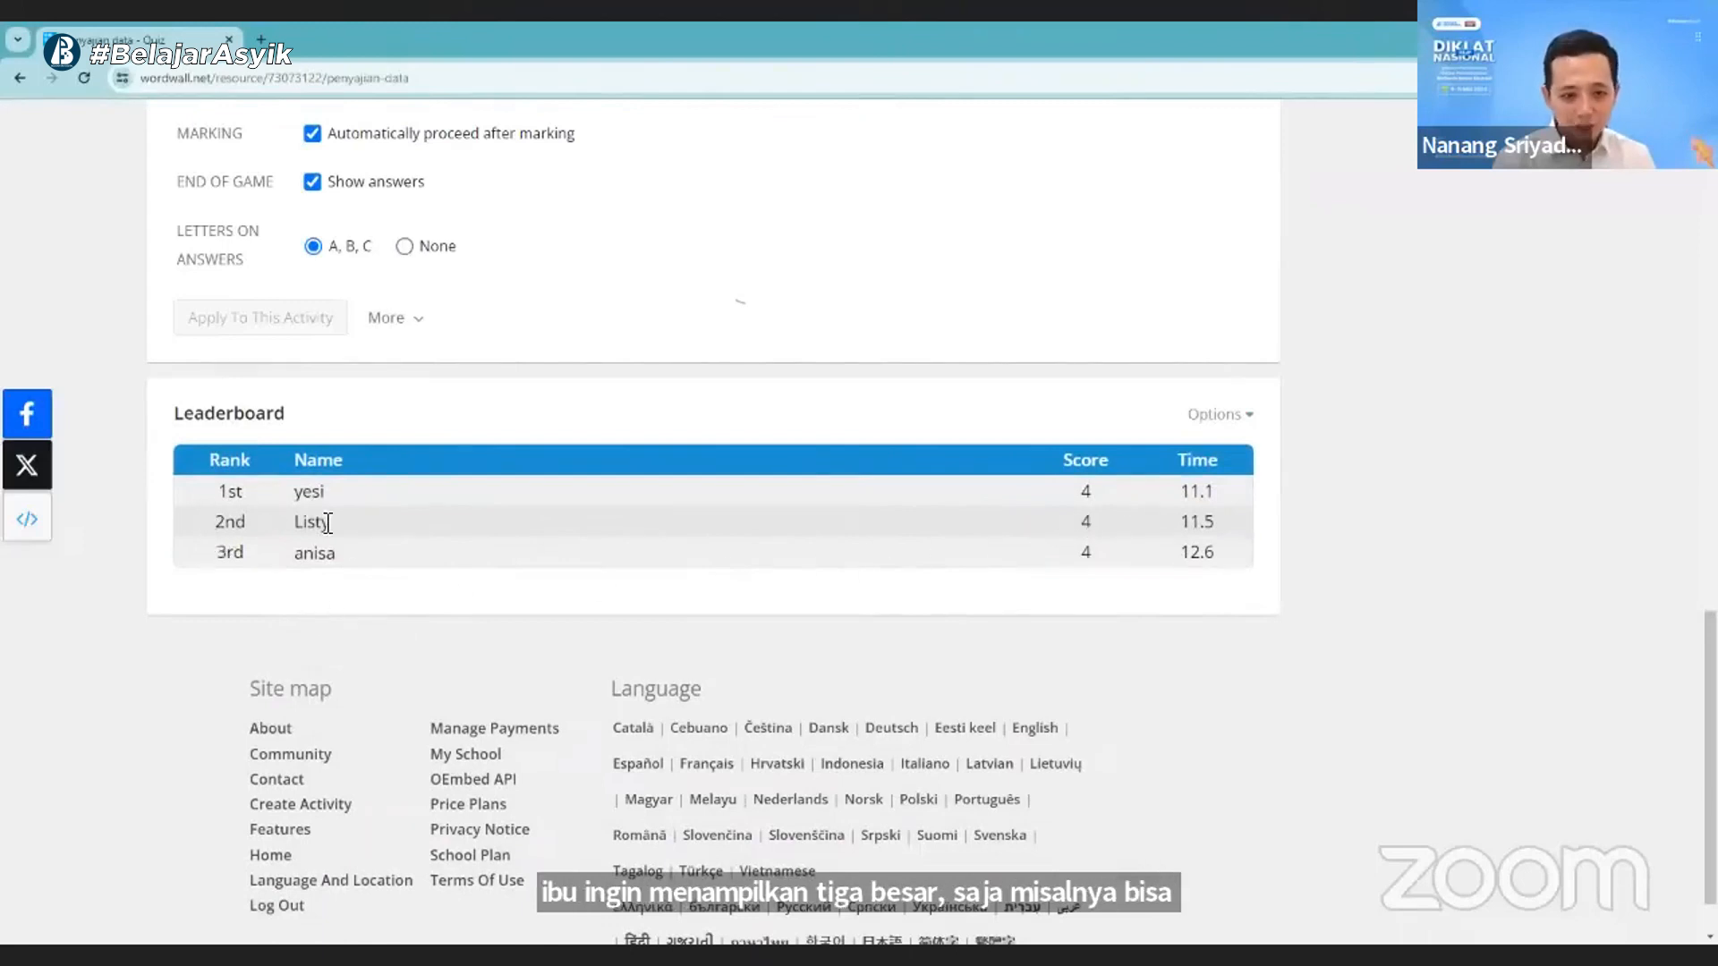
# - Set the leaderboard size to Top 40 and apply the setting to this activity
pyautogui.scroll(1, 381, 545)
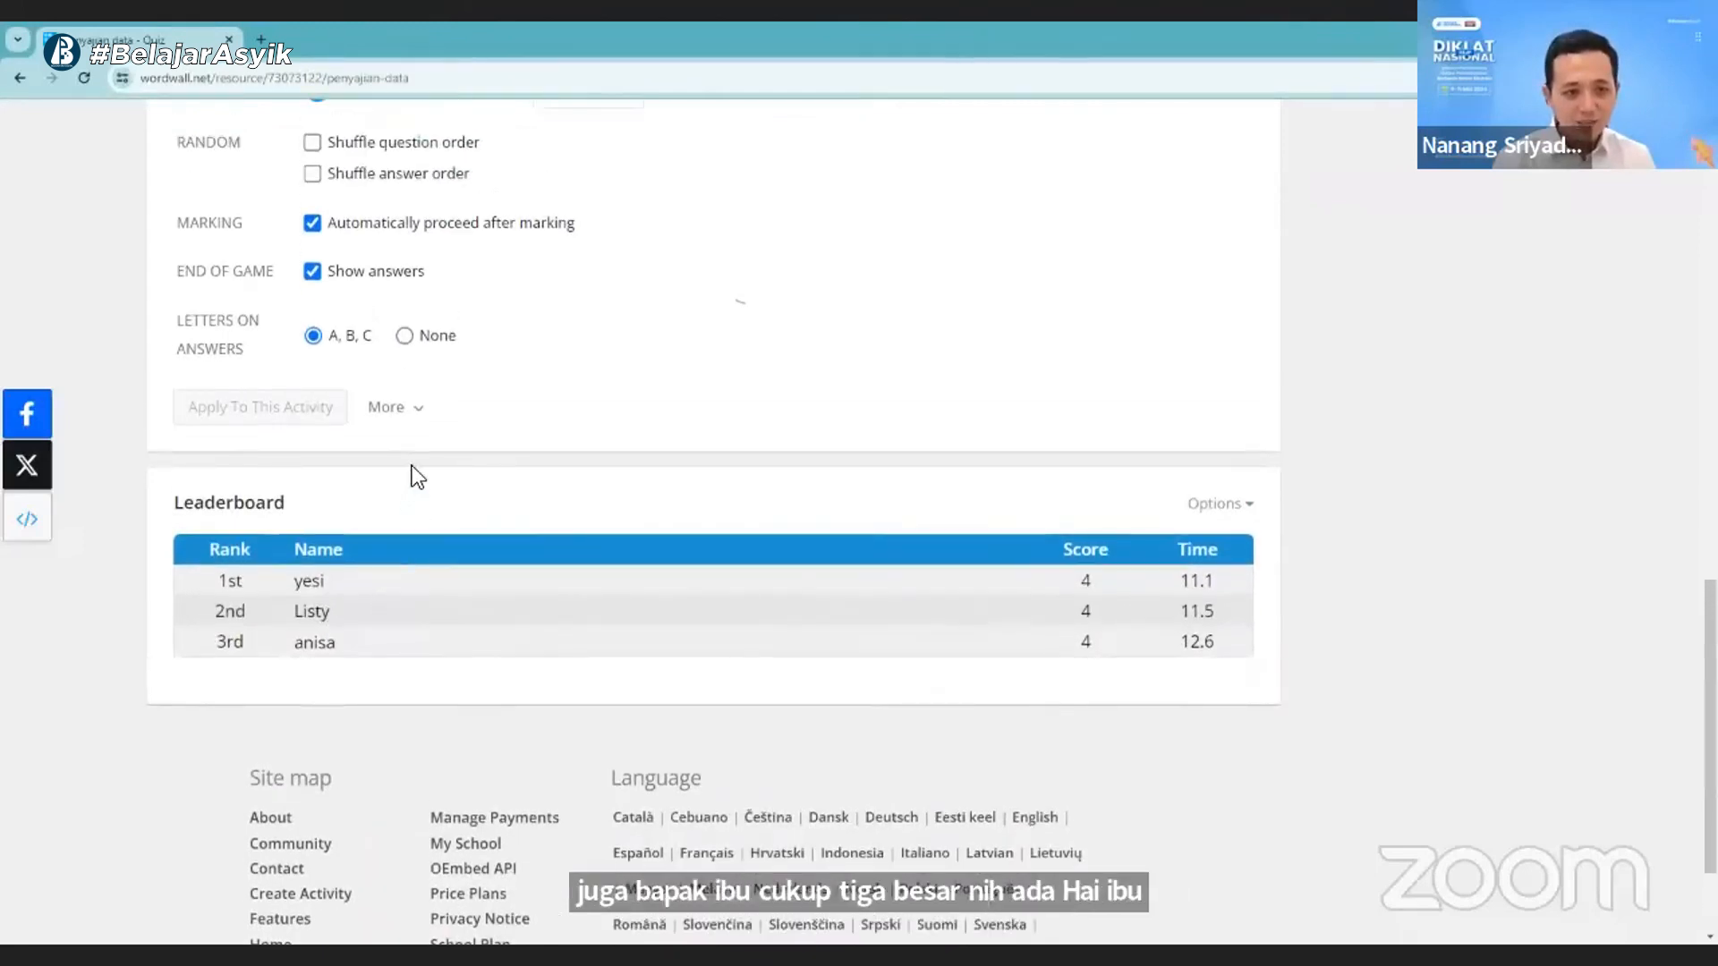
pyautogui.click(1215, 505)
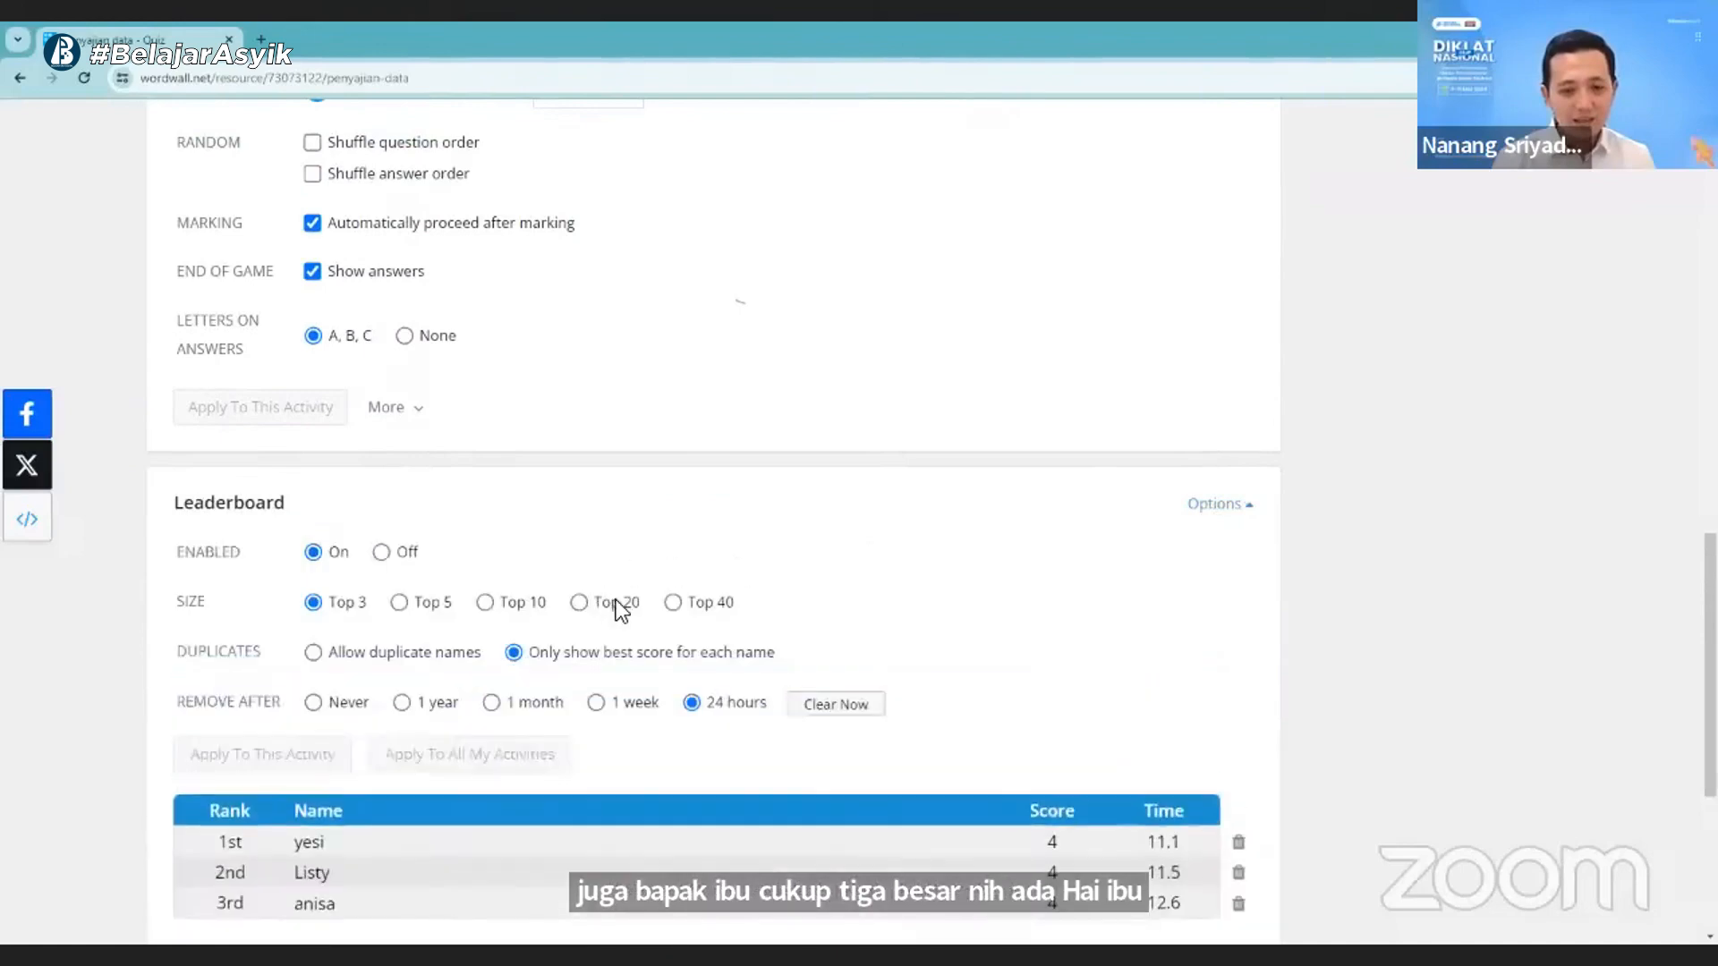
pyautogui.click(673, 603)
pyautogui.click(288, 754)
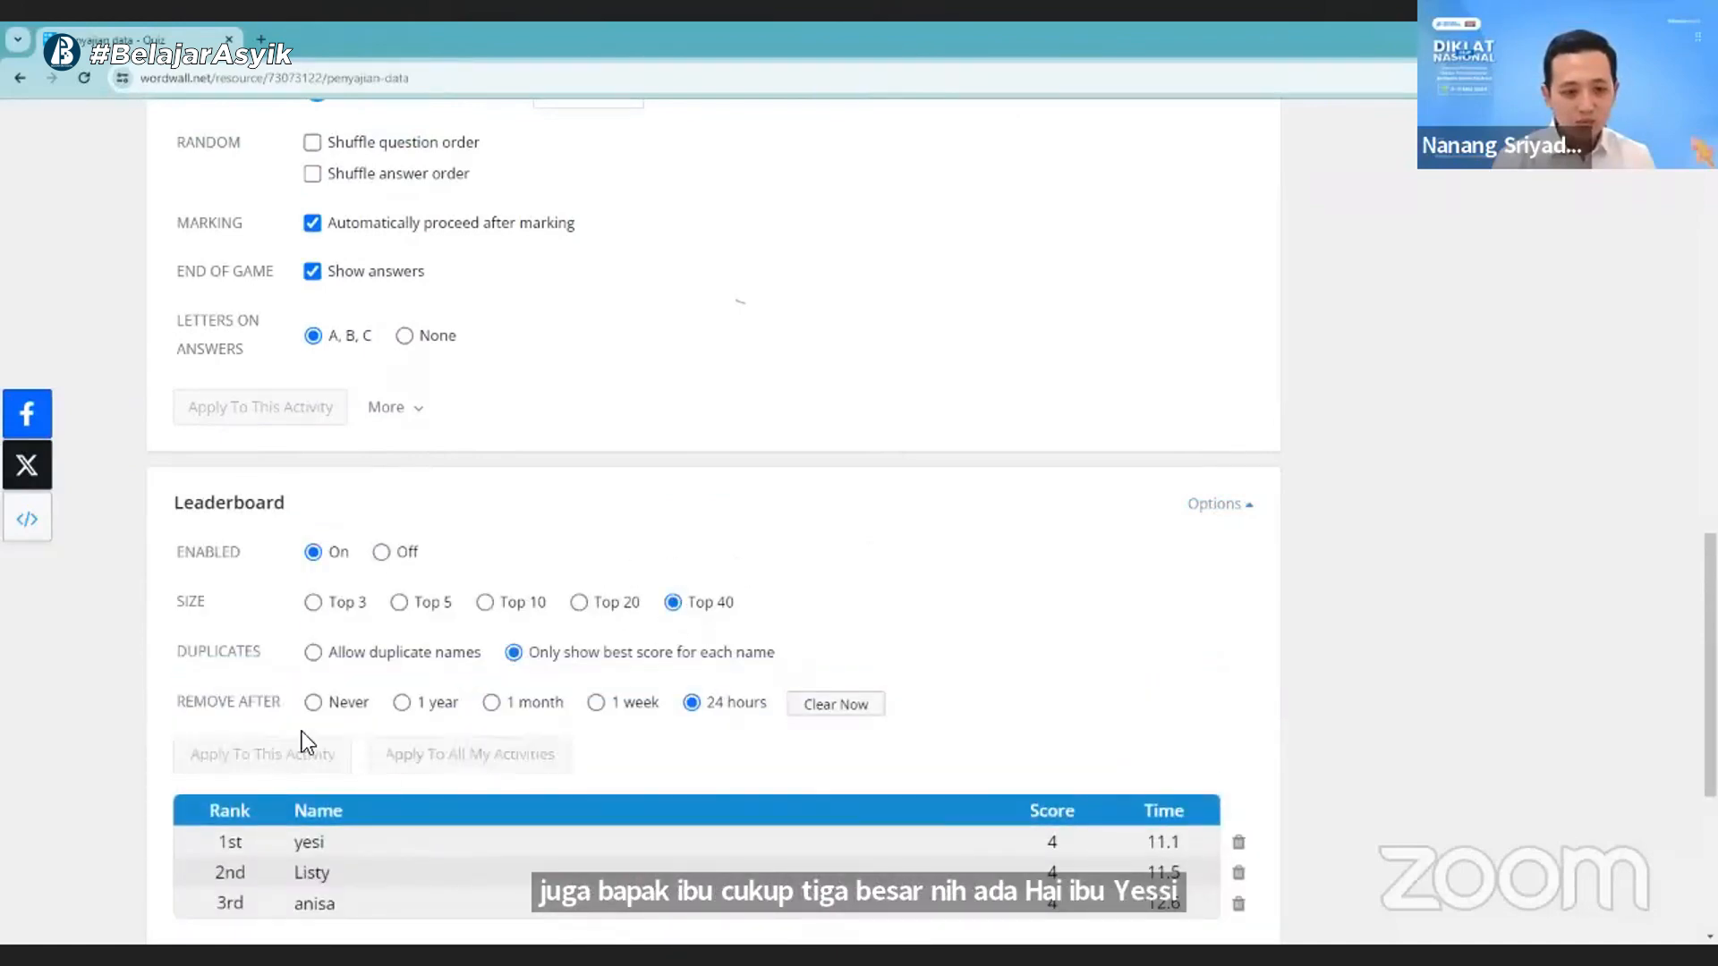
# - Review the leaderboard entries from the first rank to the last and back
pyautogui.scroll(-10, 623, 676)
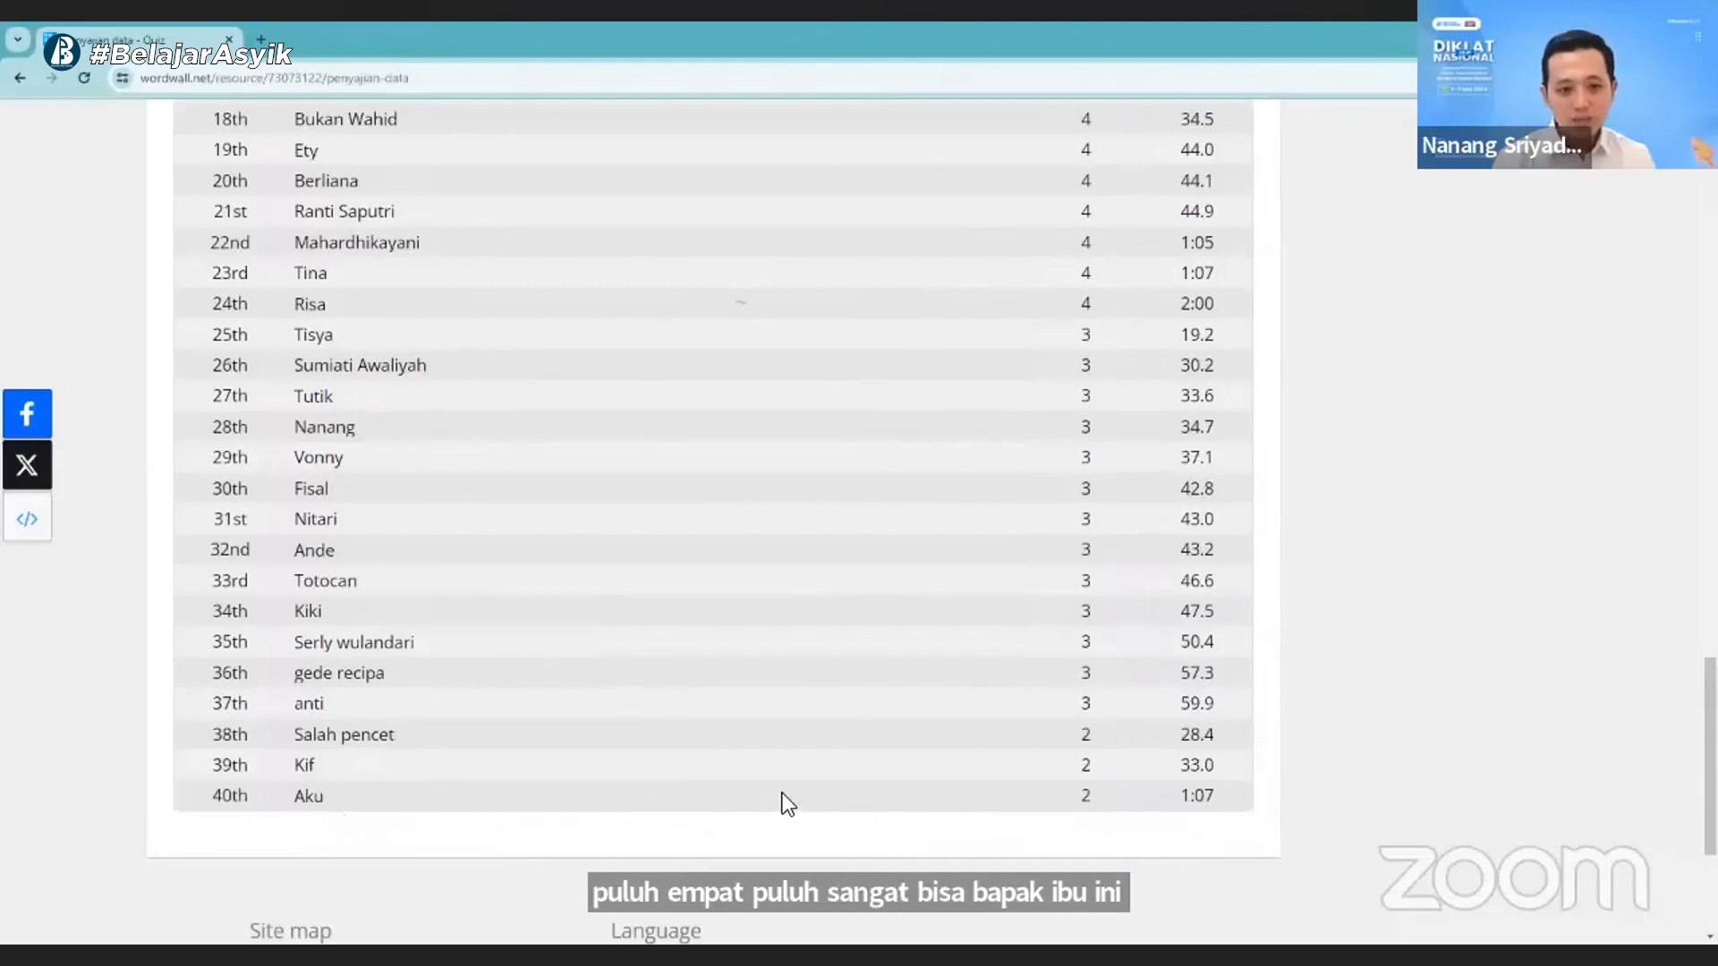
pyautogui.scroll(10, 782, 792)
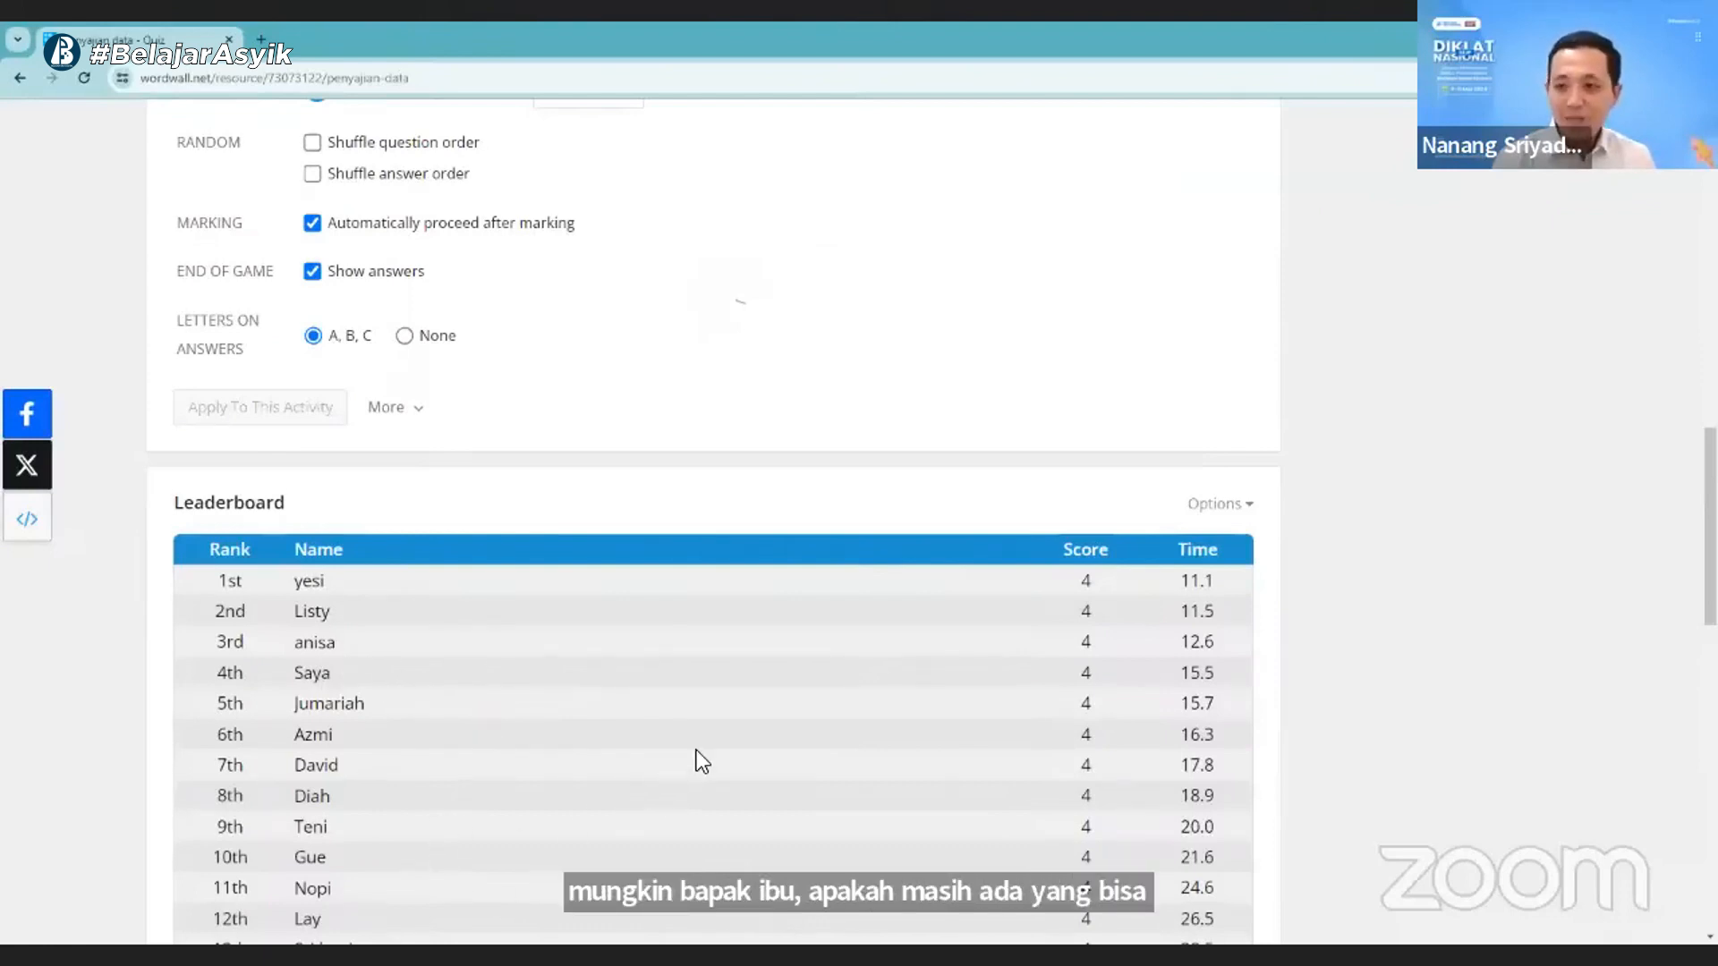
pyautogui.scroll(-3, 696, 765)
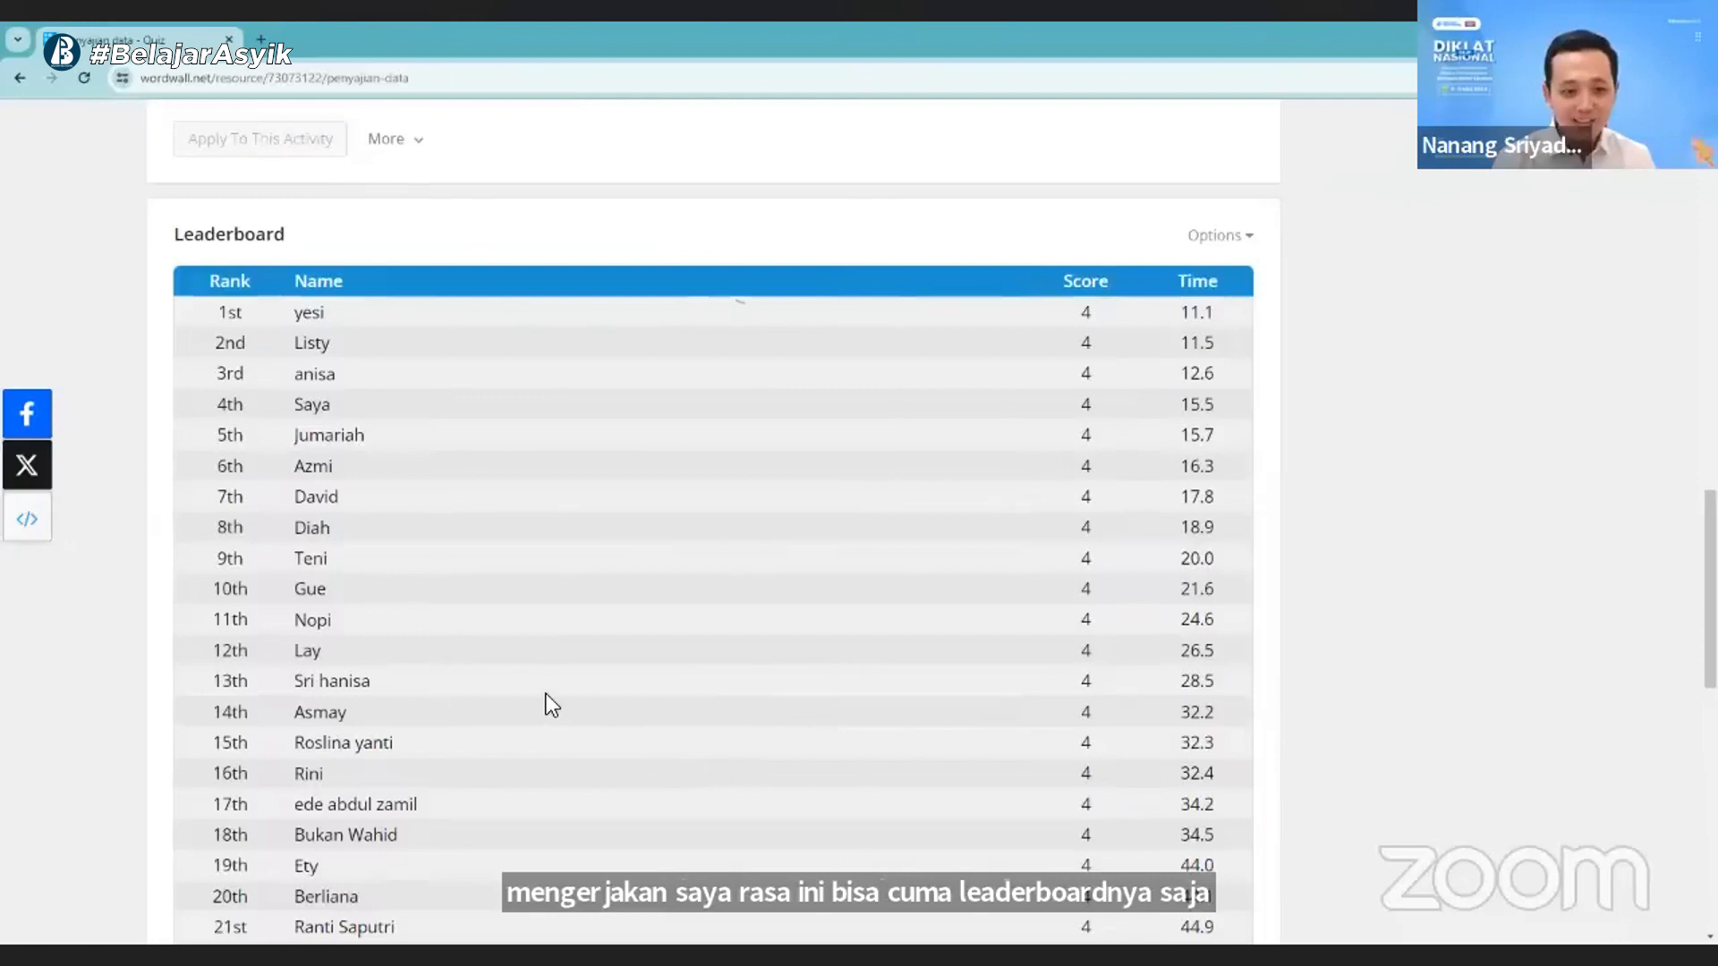
pyautogui.scroll(-5, 544, 715)
pyautogui.scroll(-4, 1032, 673)
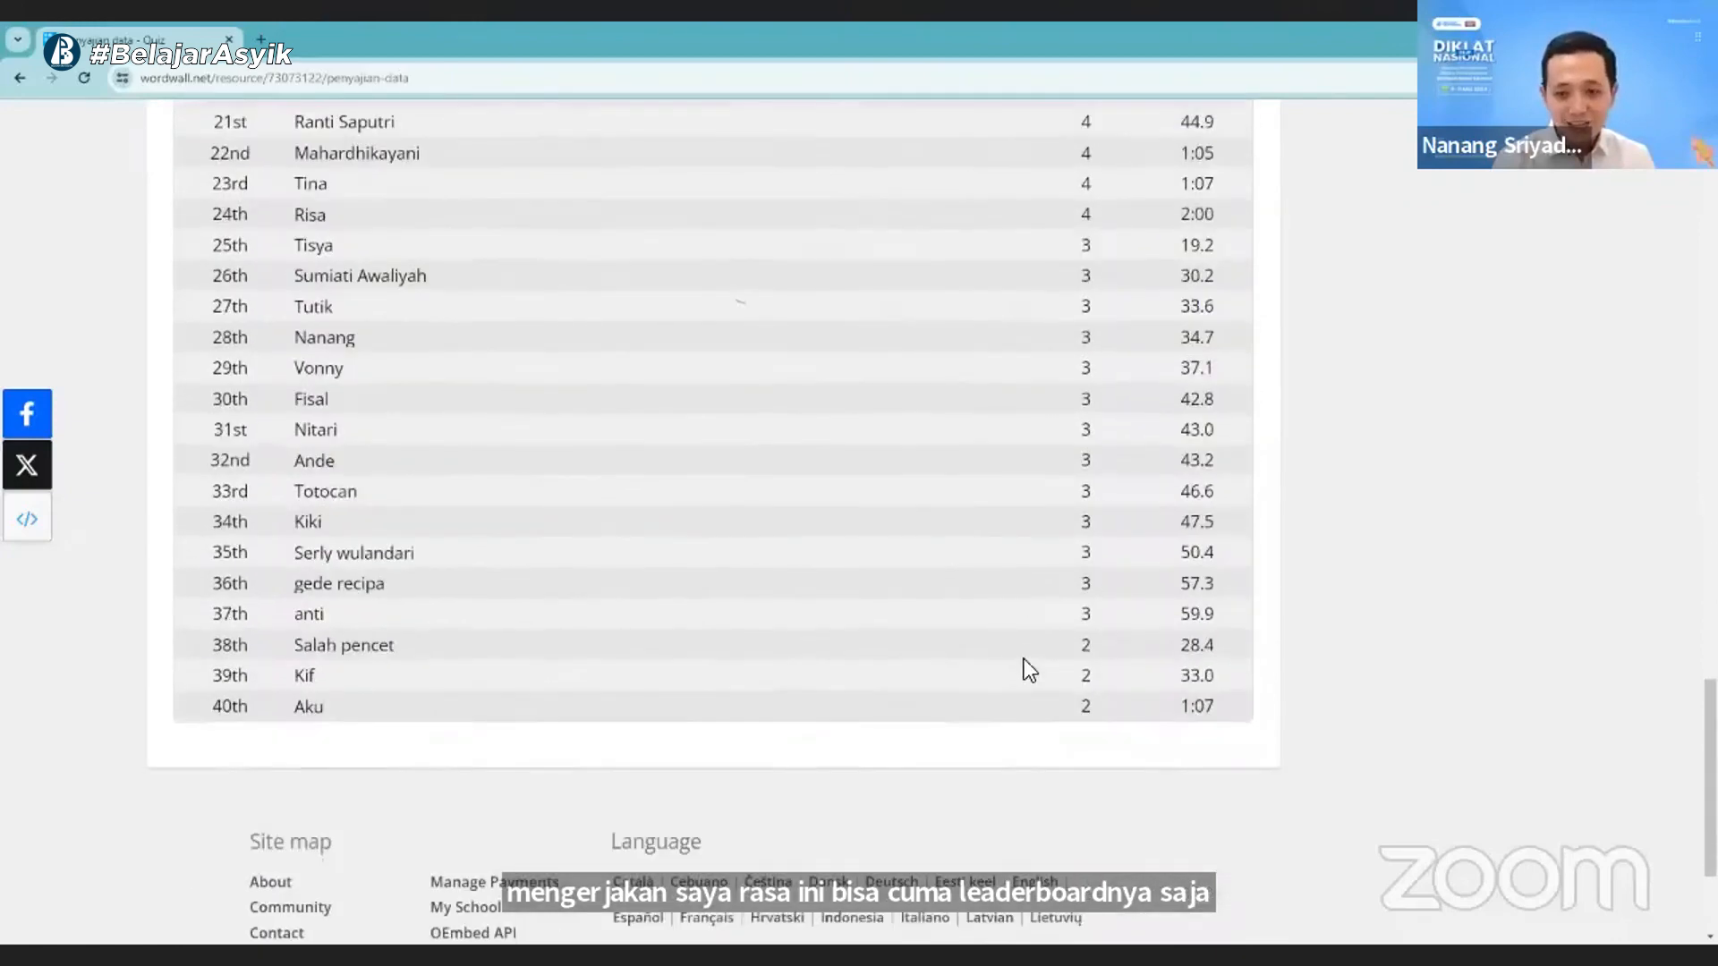
pyautogui.scroll(8, 1018, 651)
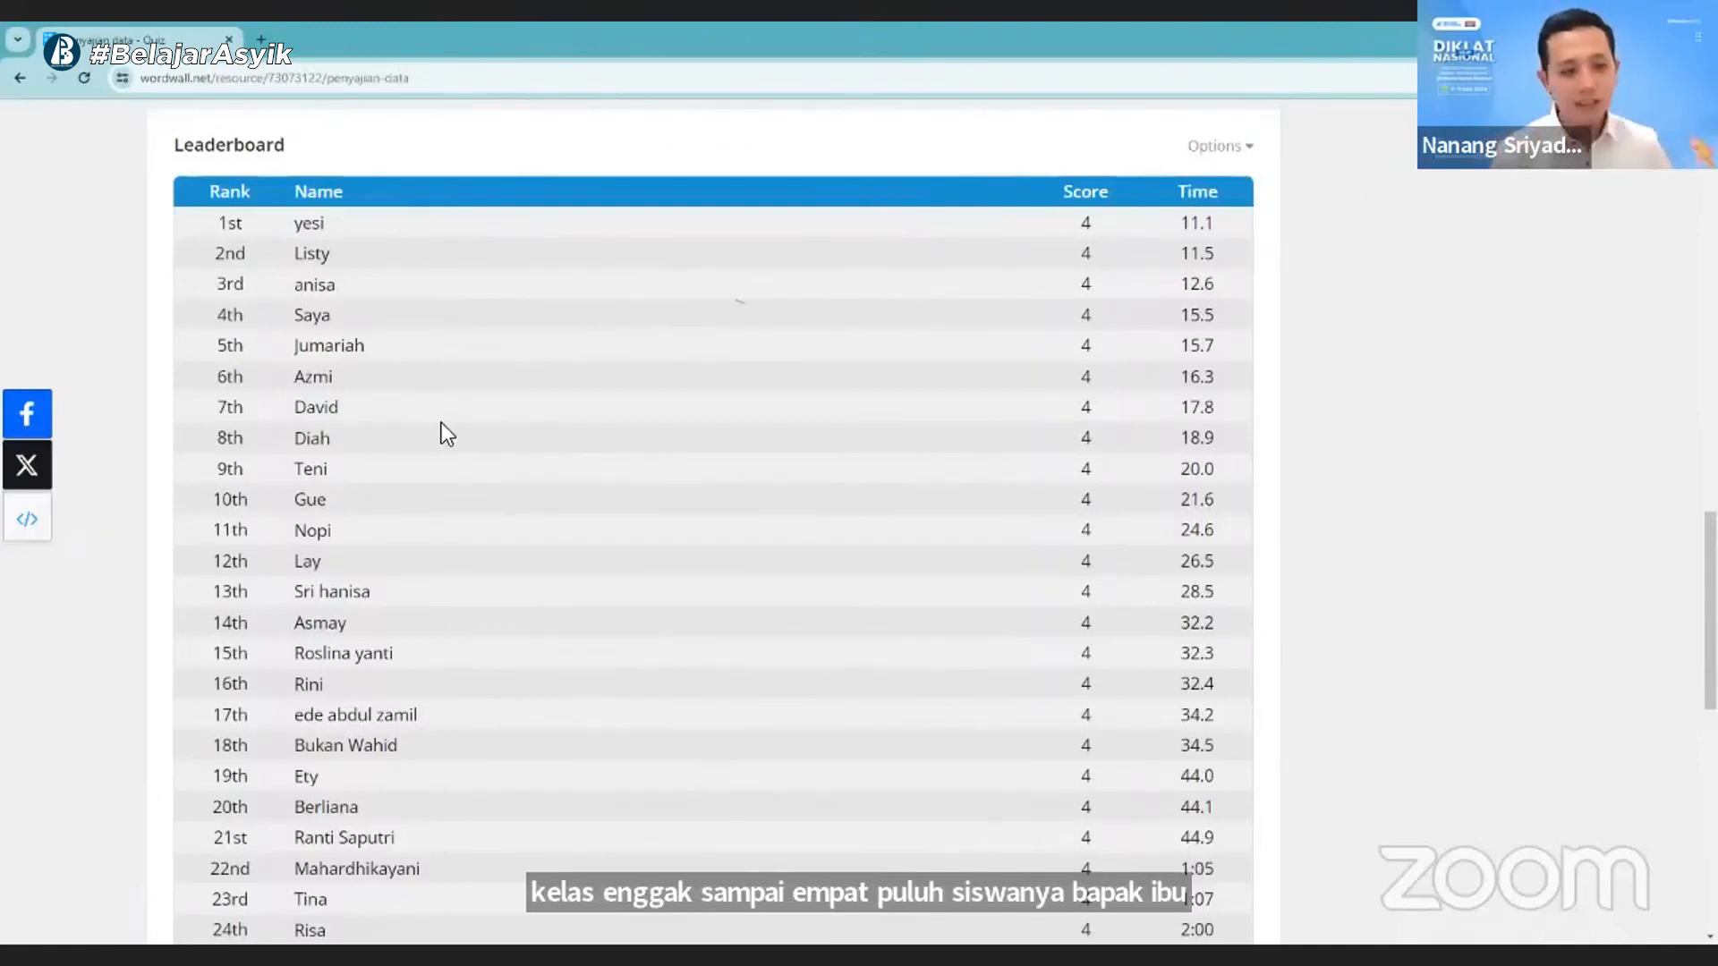
# - Go to the My Activities page and check the actions available for the "Penyajian data" quiz
pyautogui.scroll(5, 442, 422)
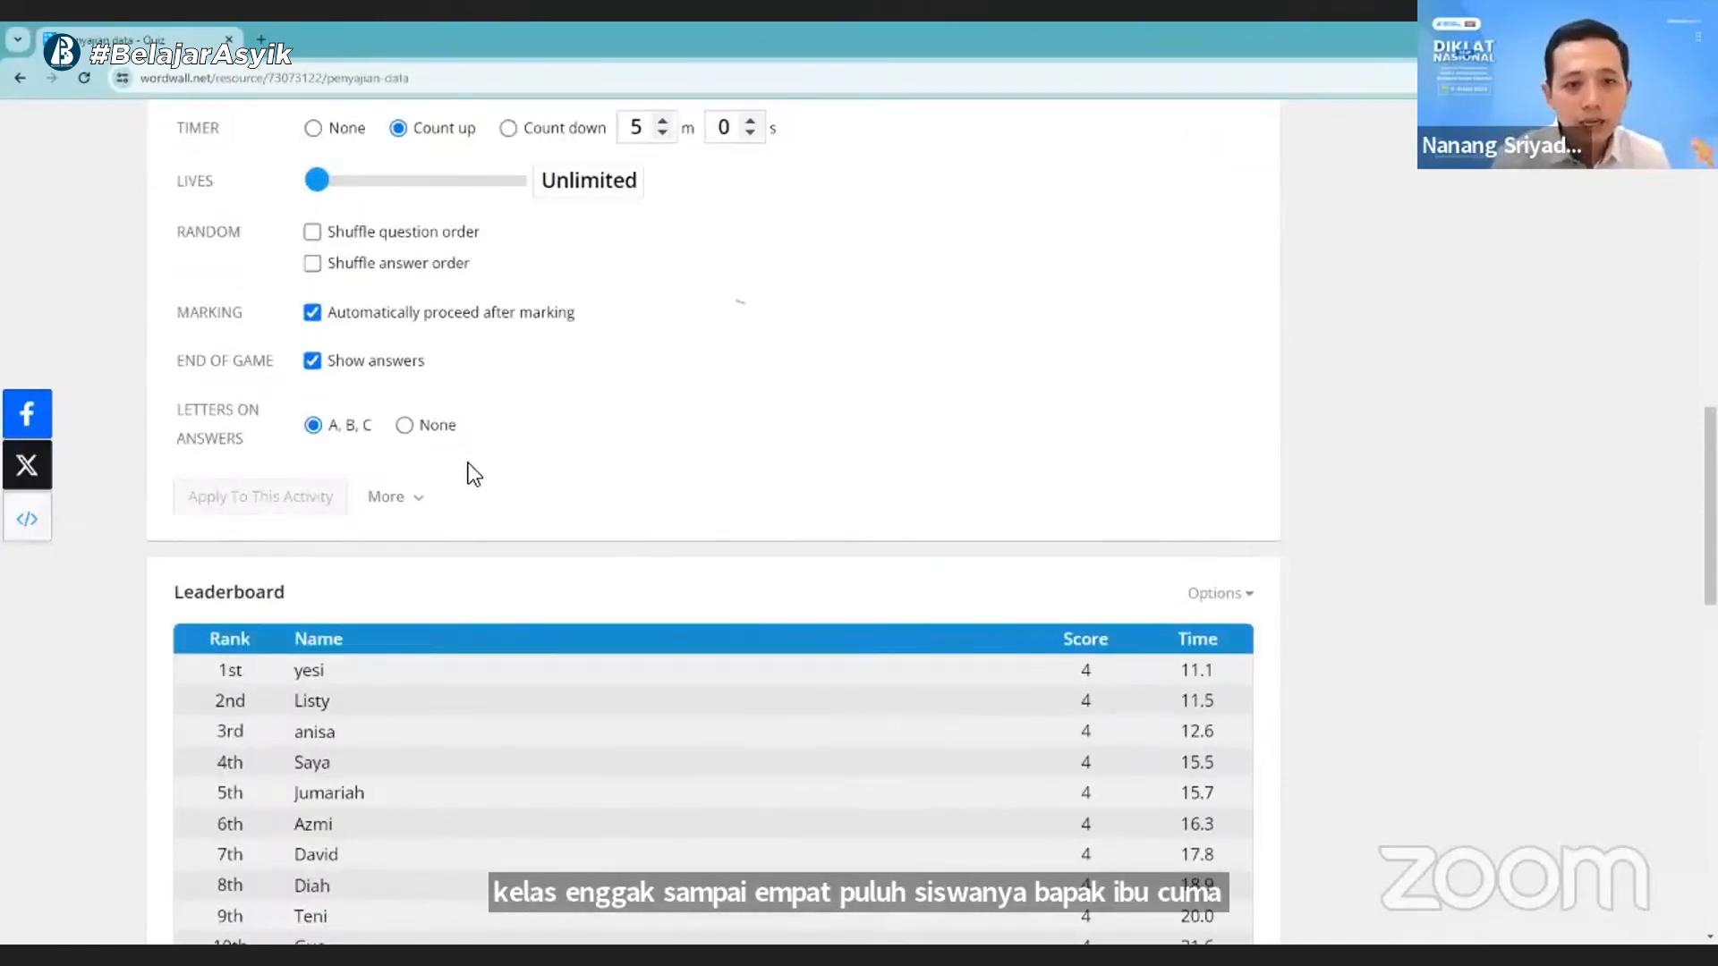
pyautogui.scroll(1, 467, 463)
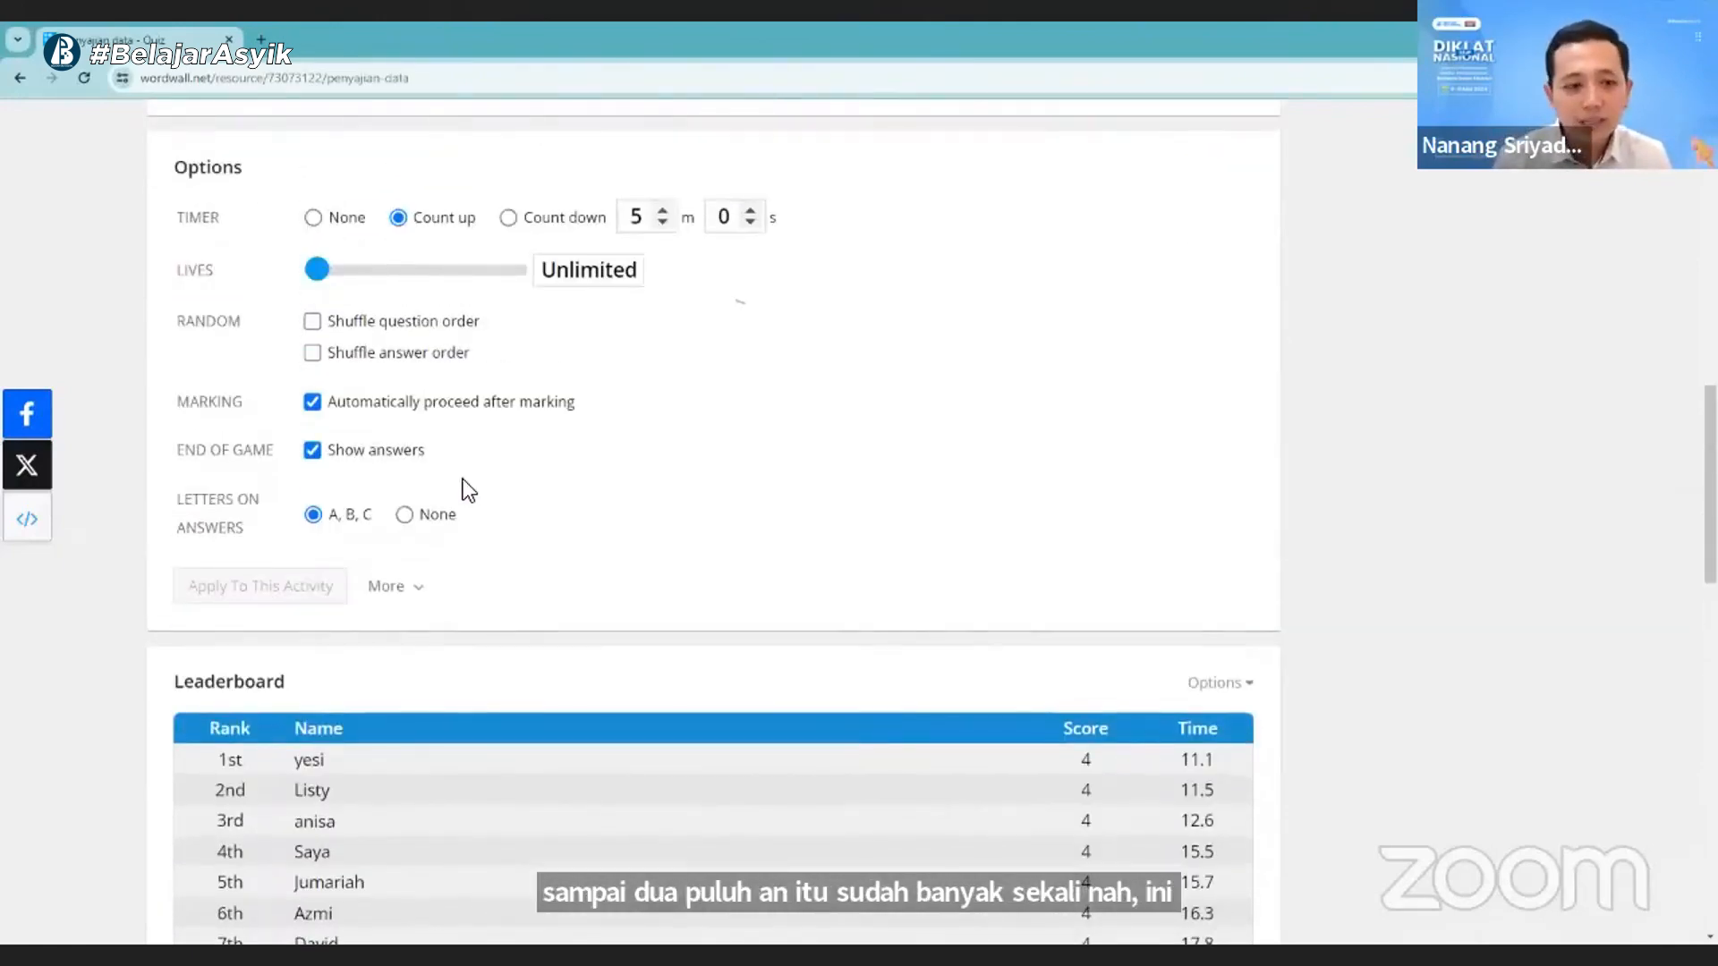
pyautogui.scroll(7, 463, 490)
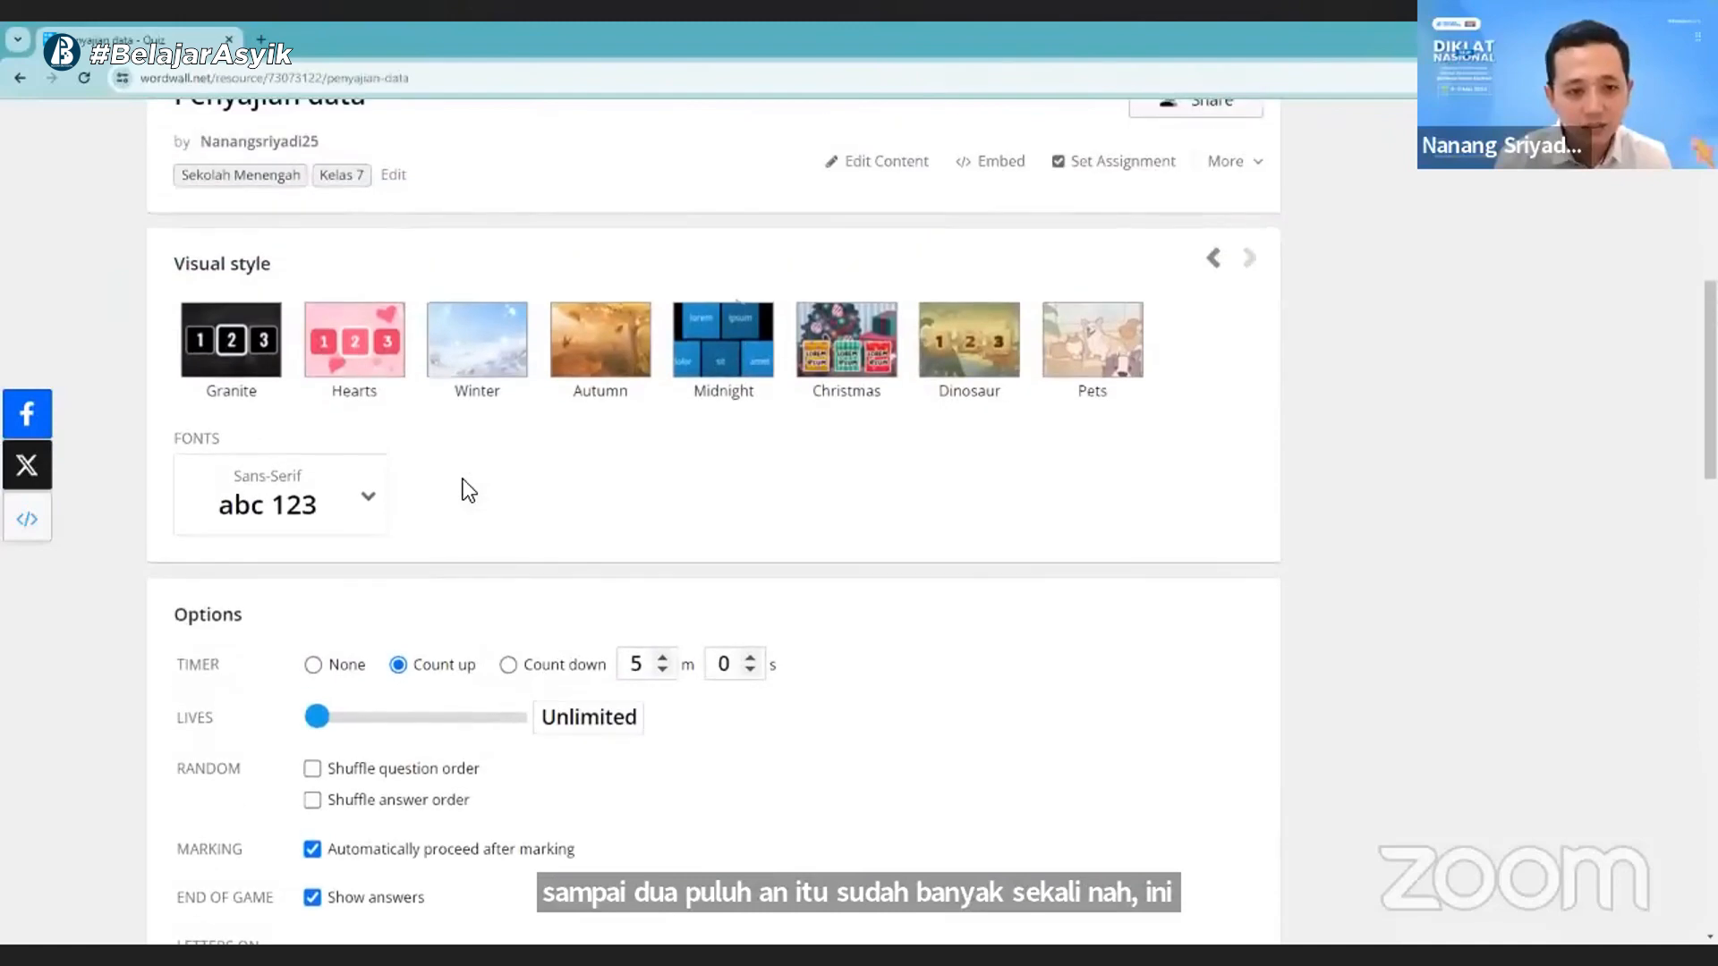
pyautogui.scroll(2, 464, 480)
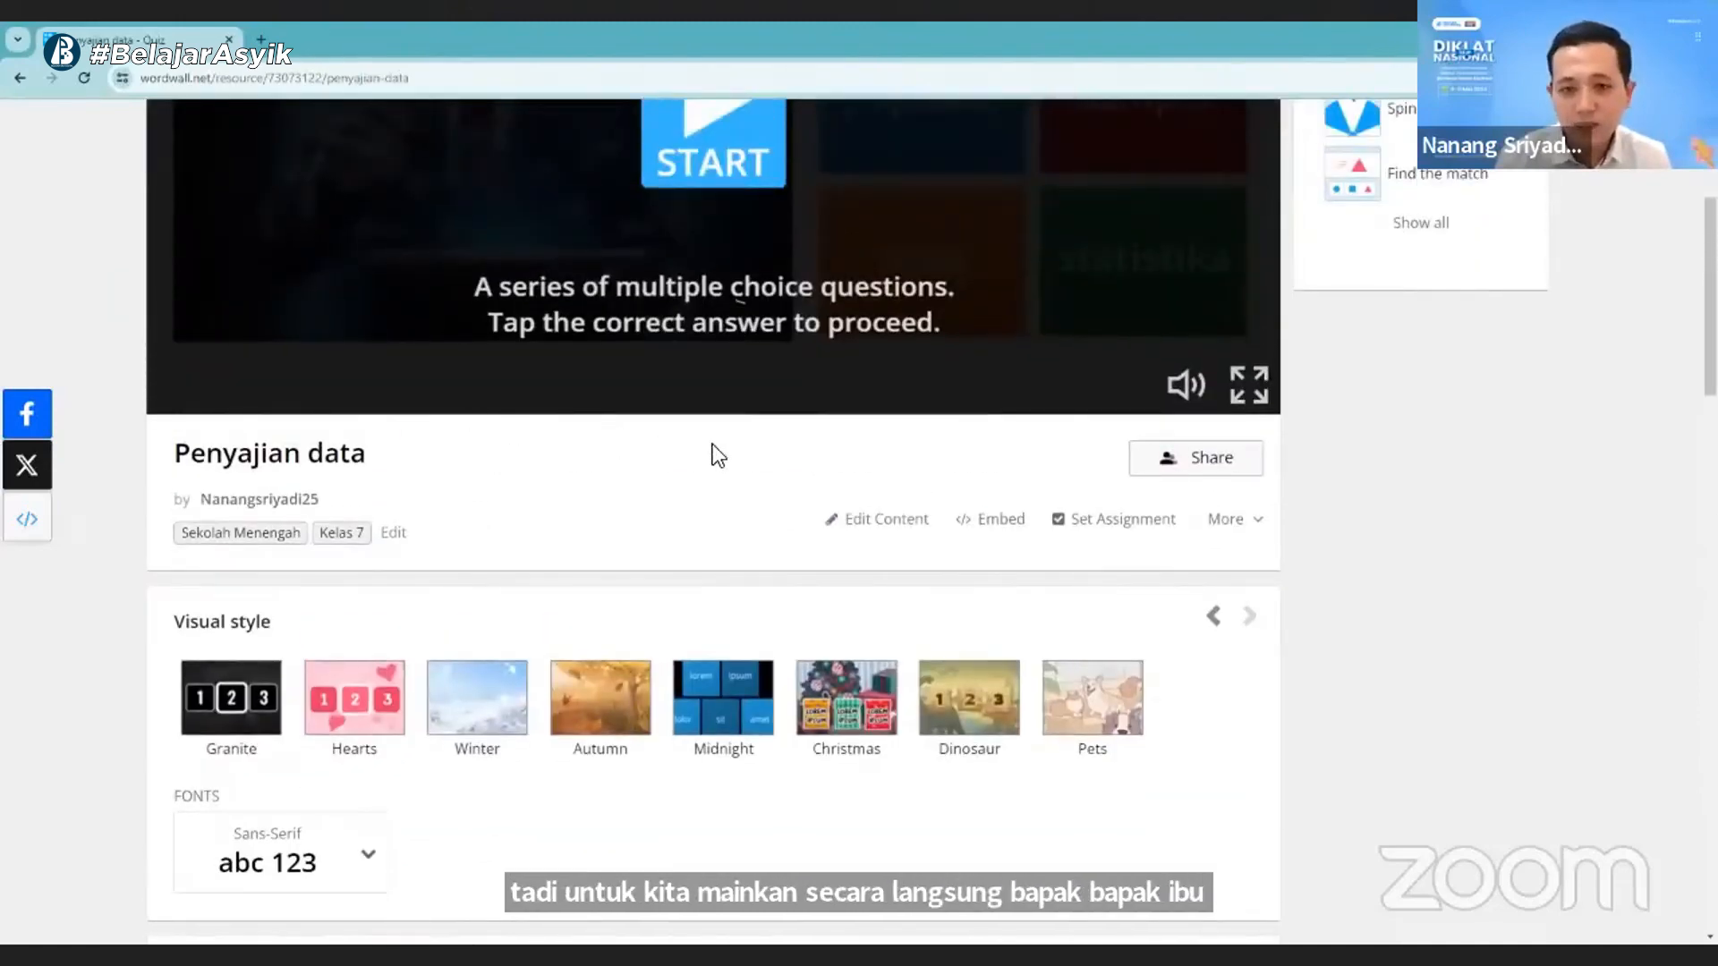
pyautogui.scroll(1, 712, 444)
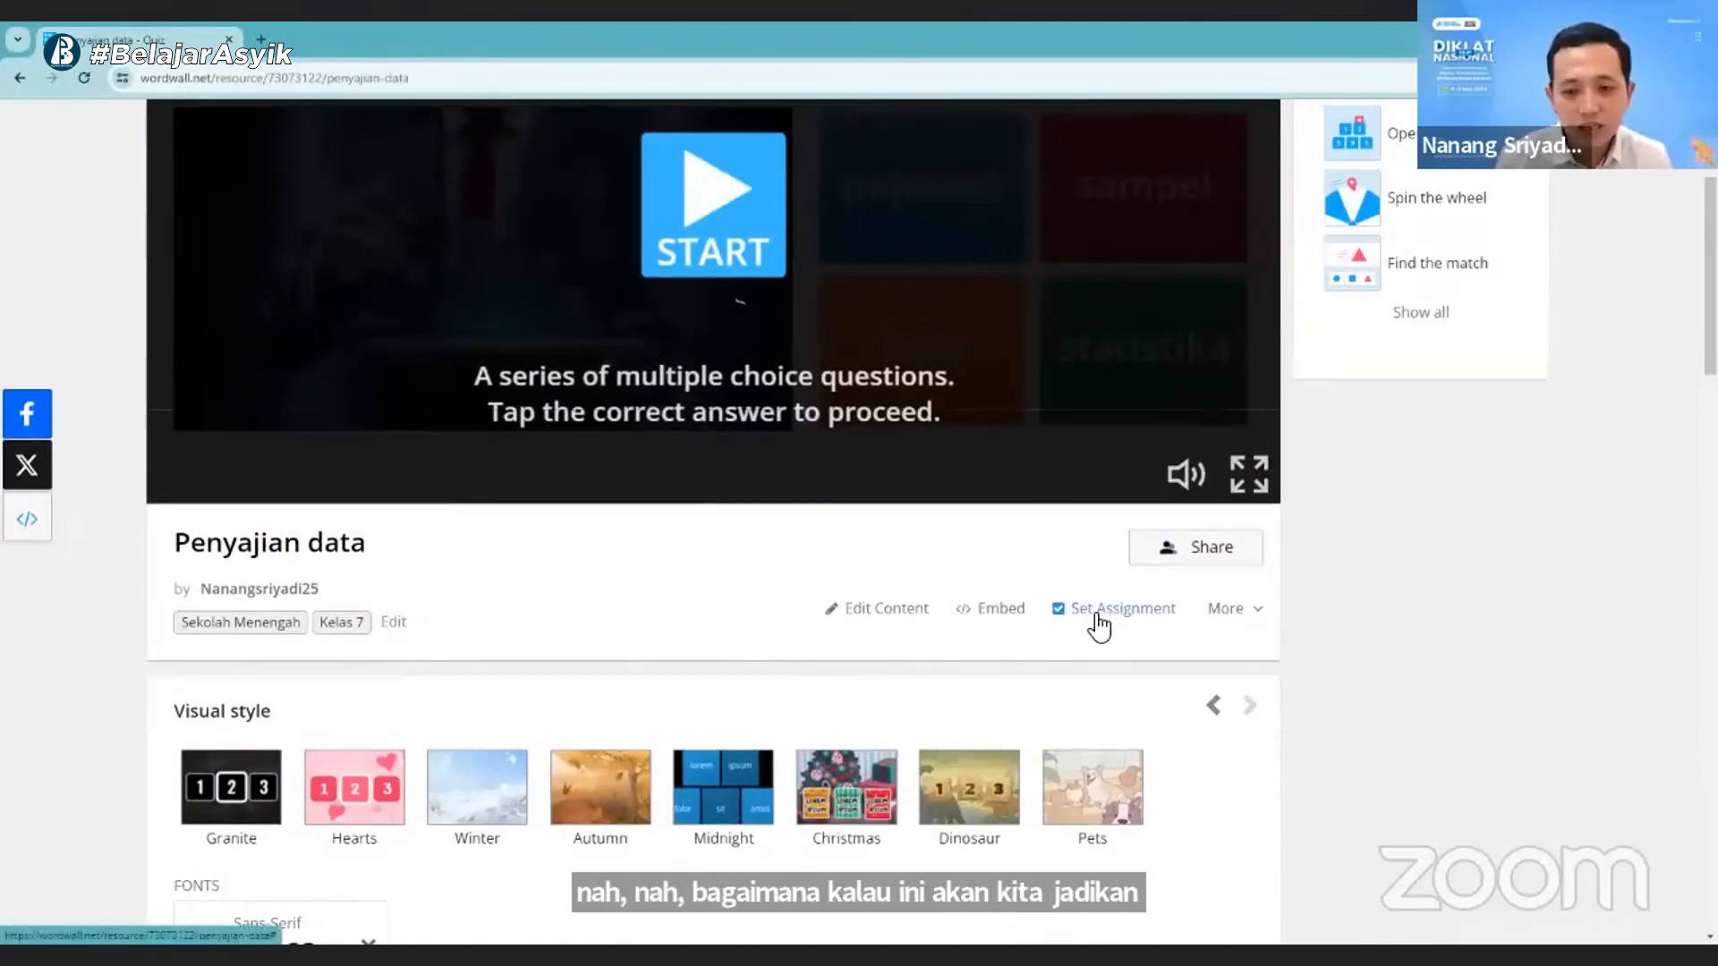
pyautogui.scroll(3, 1100, 626)
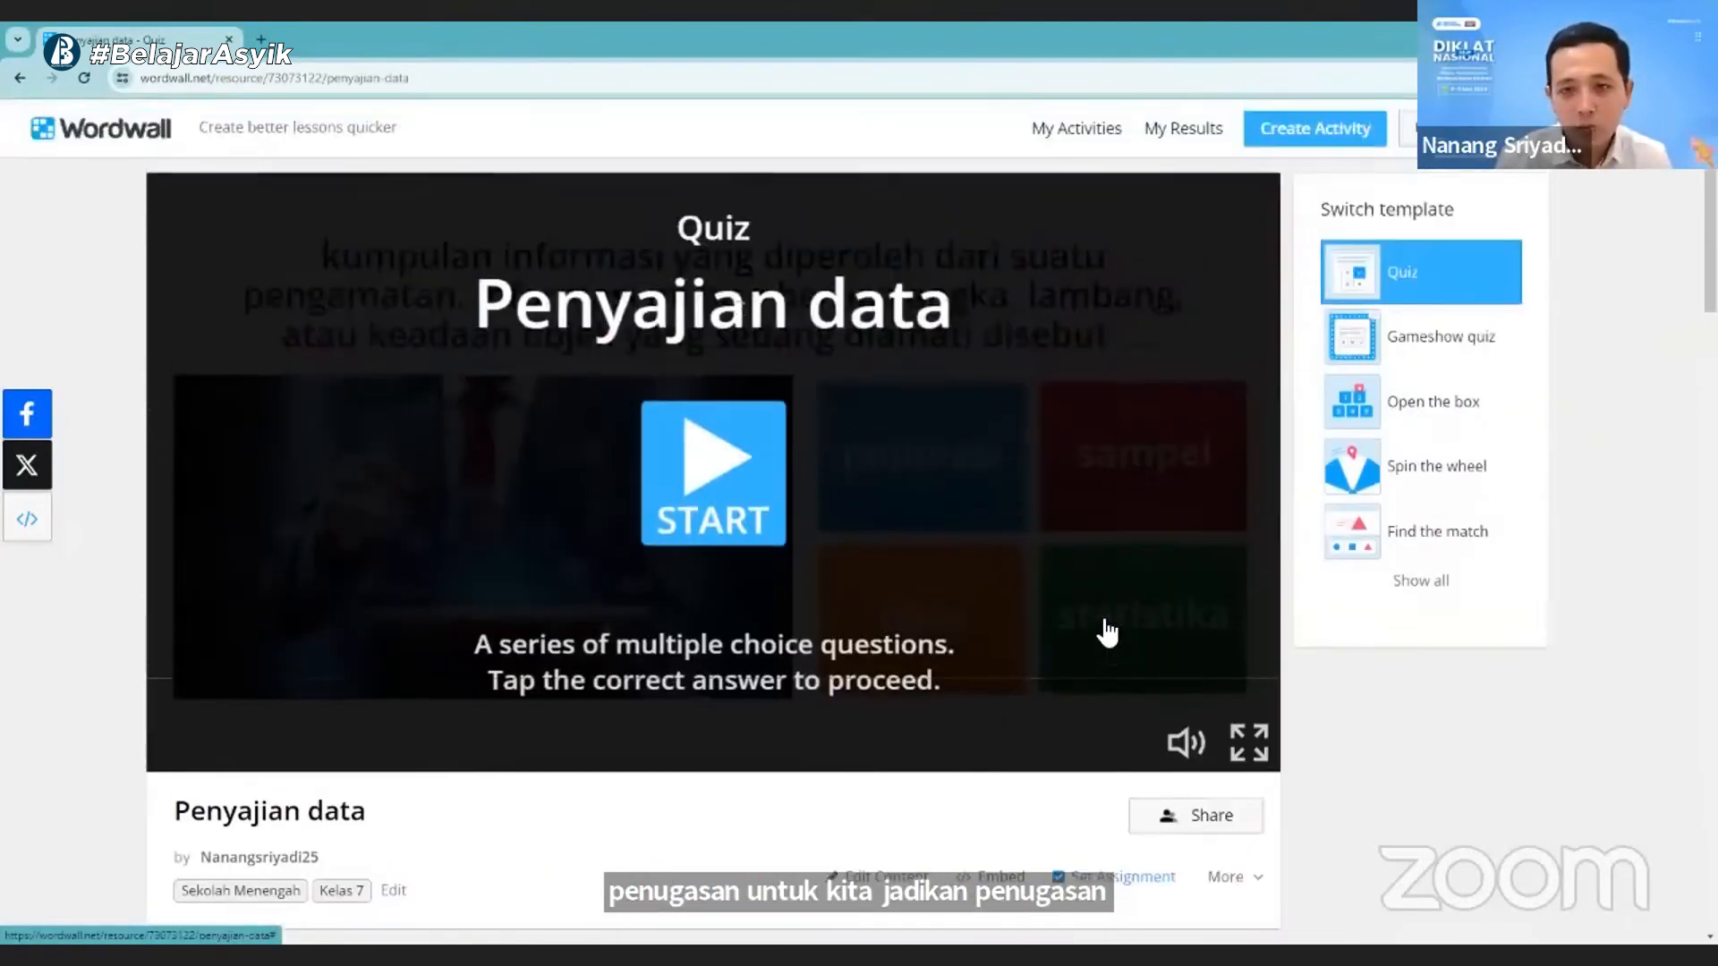
pyautogui.click(1115, 176)
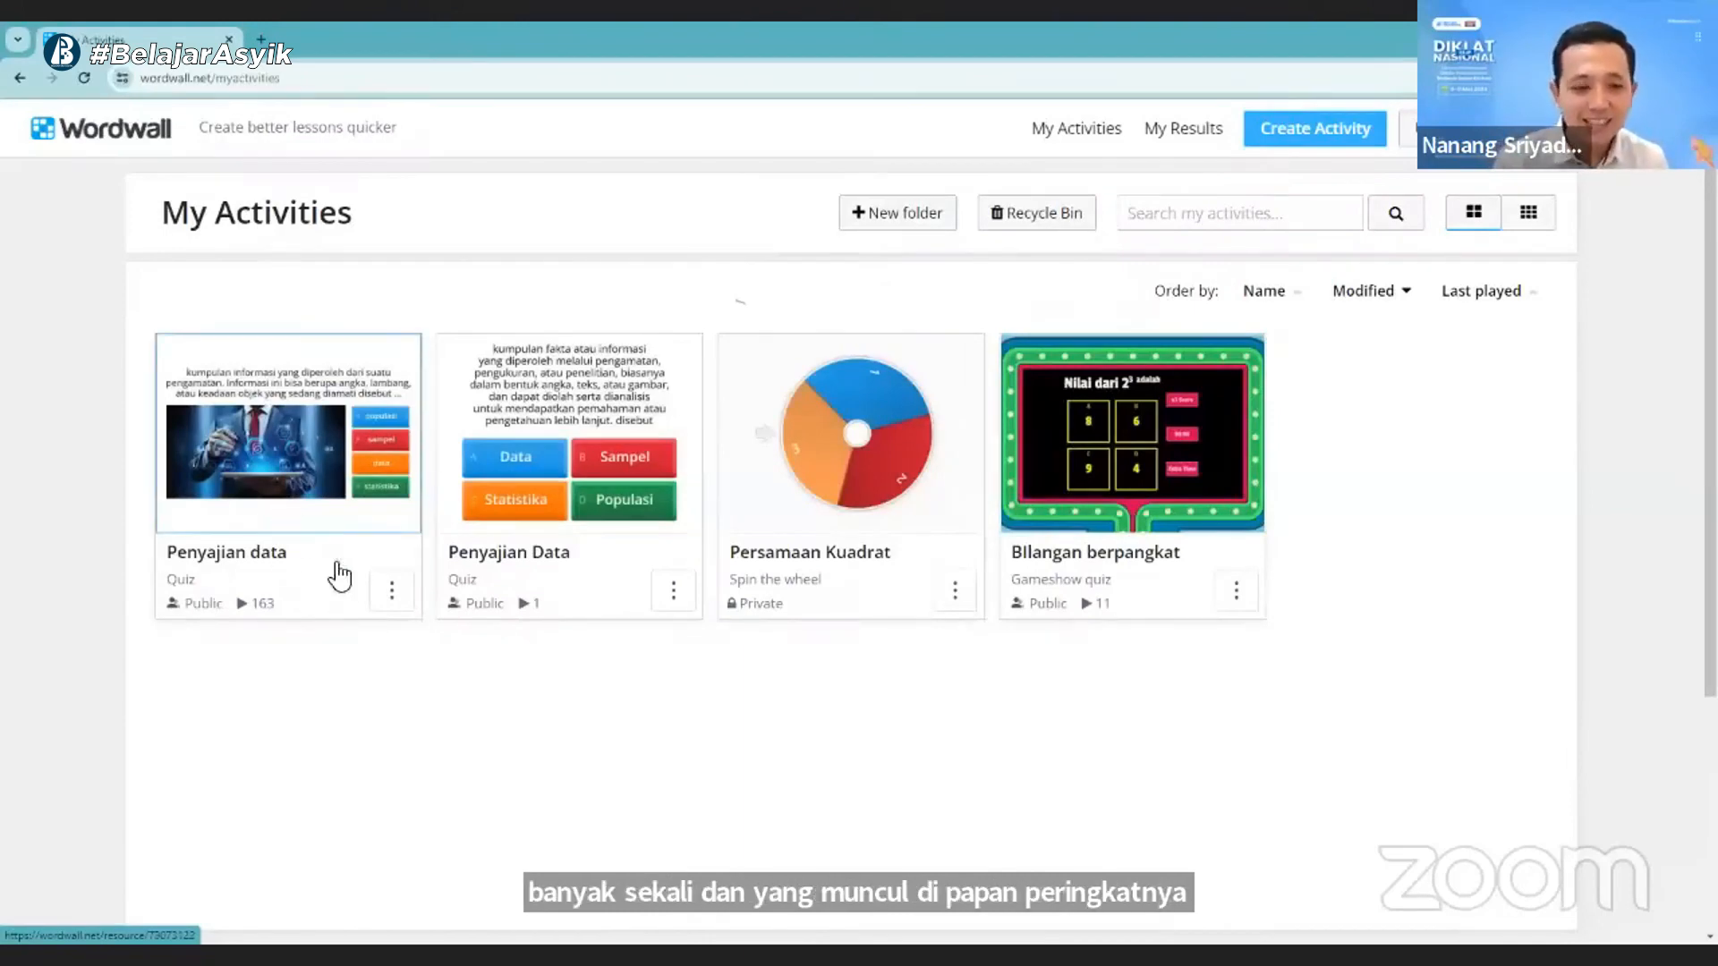
pyautogui.click(393, 592)
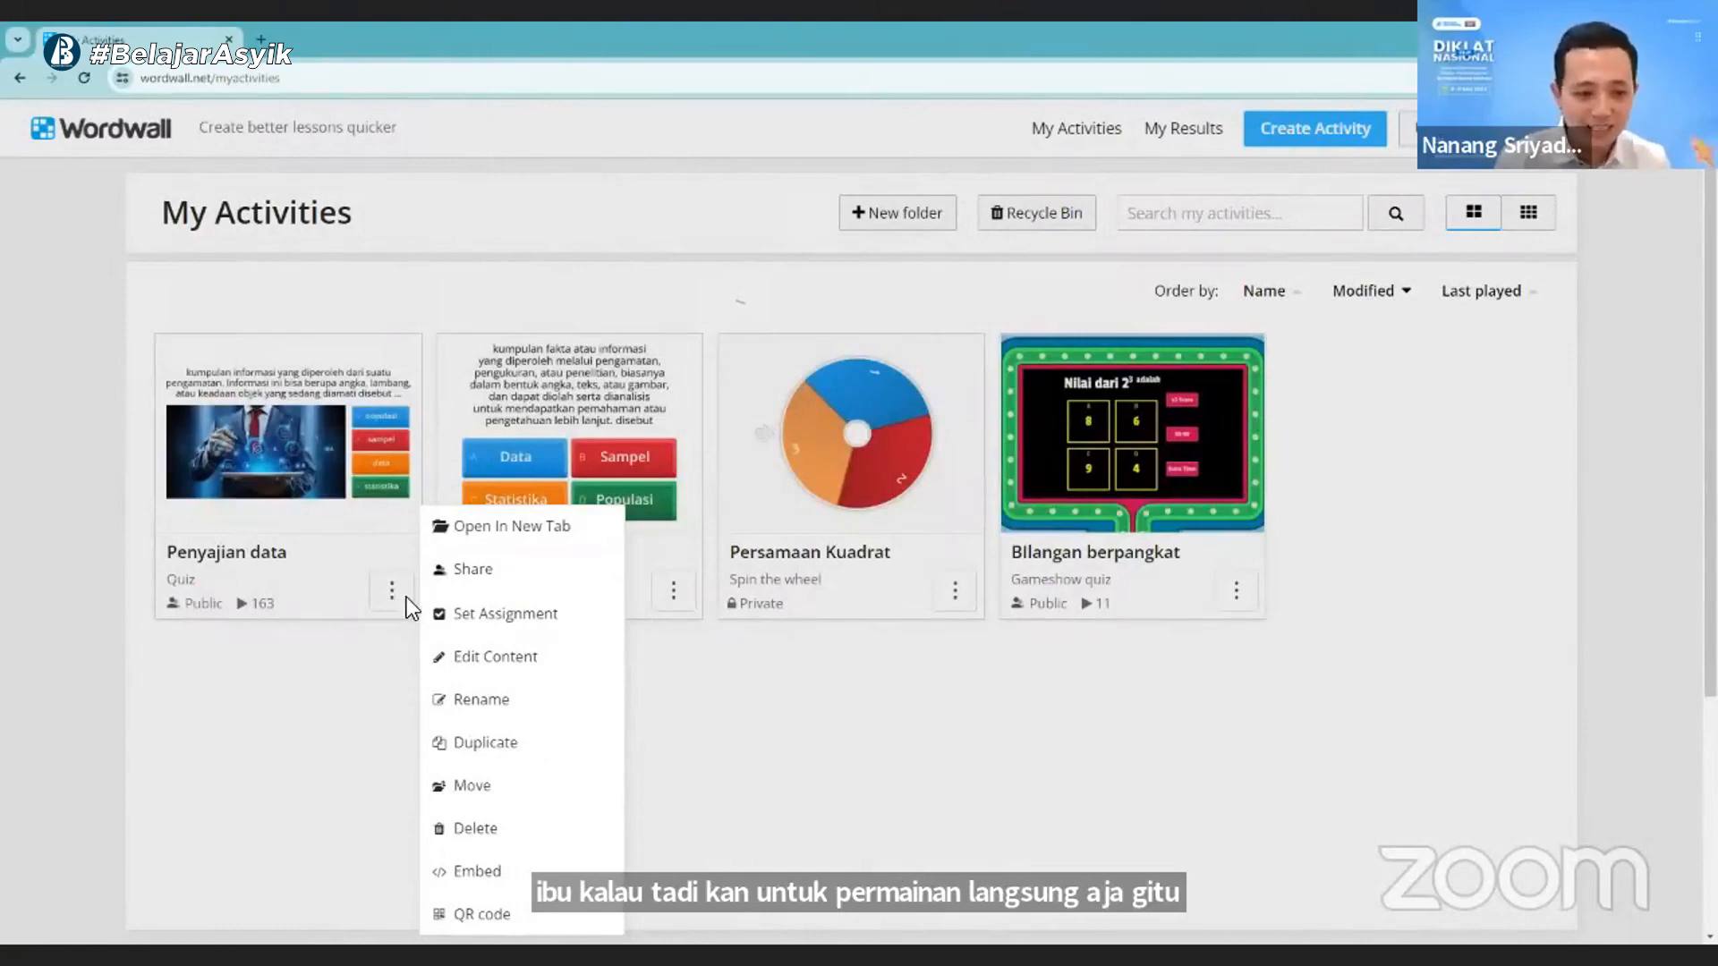
pyautogui.click(347, 656)
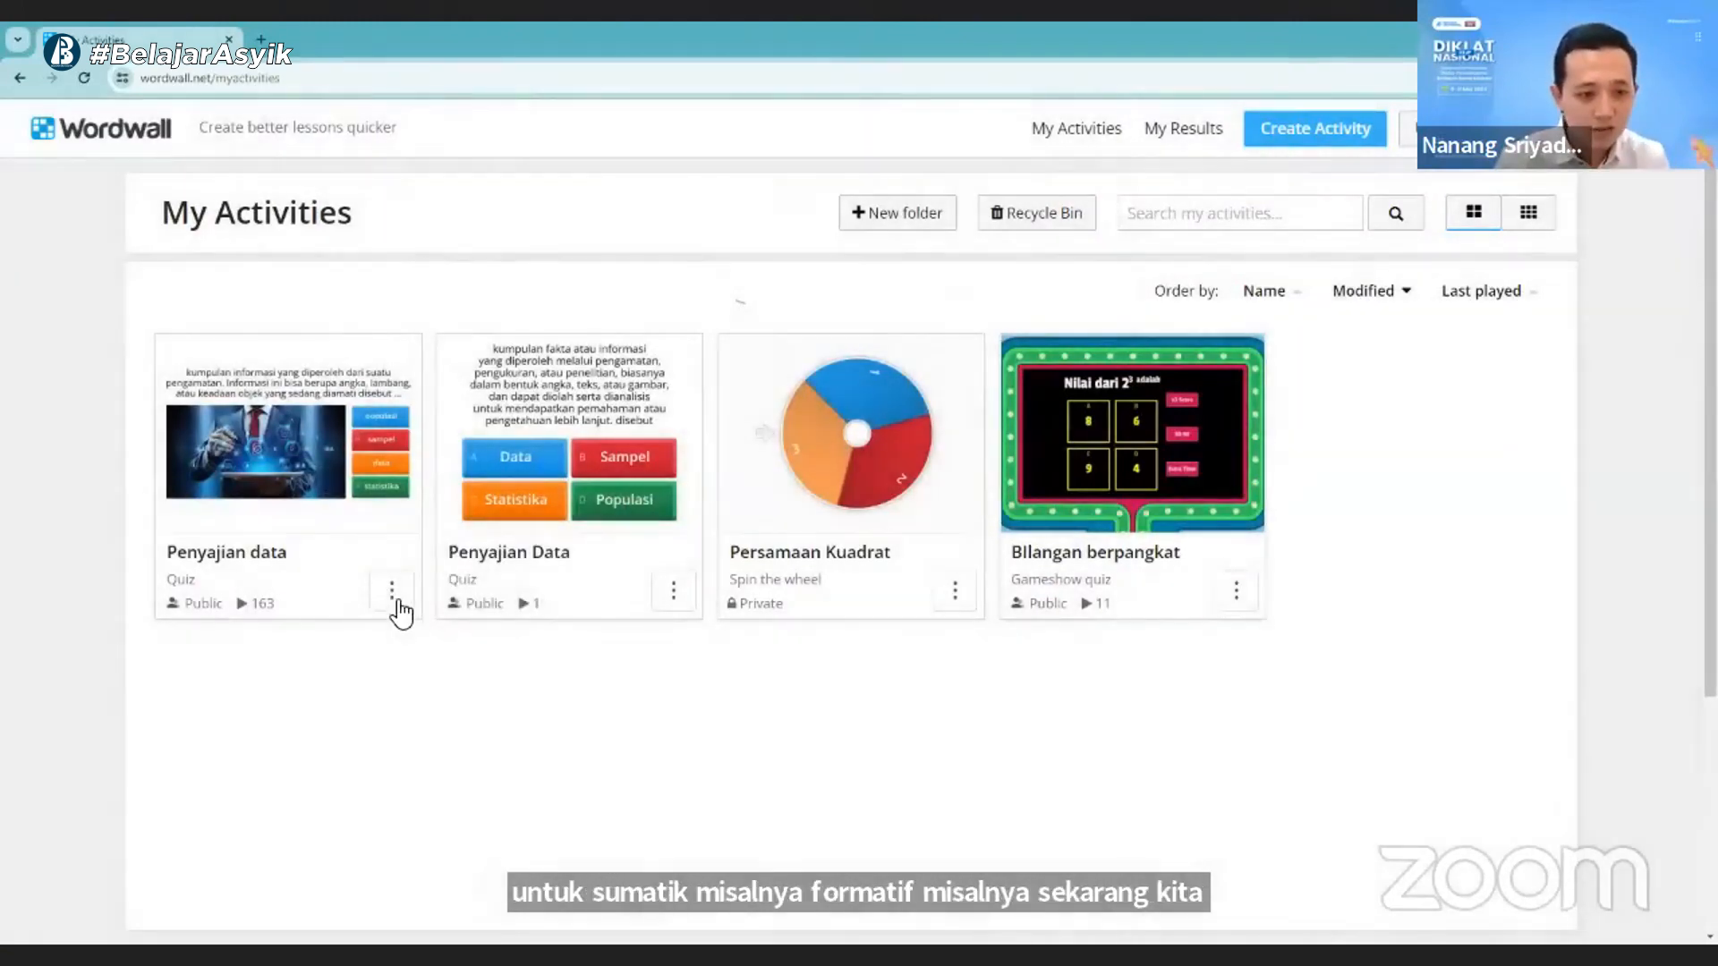
pyautogui.click(395, 601)
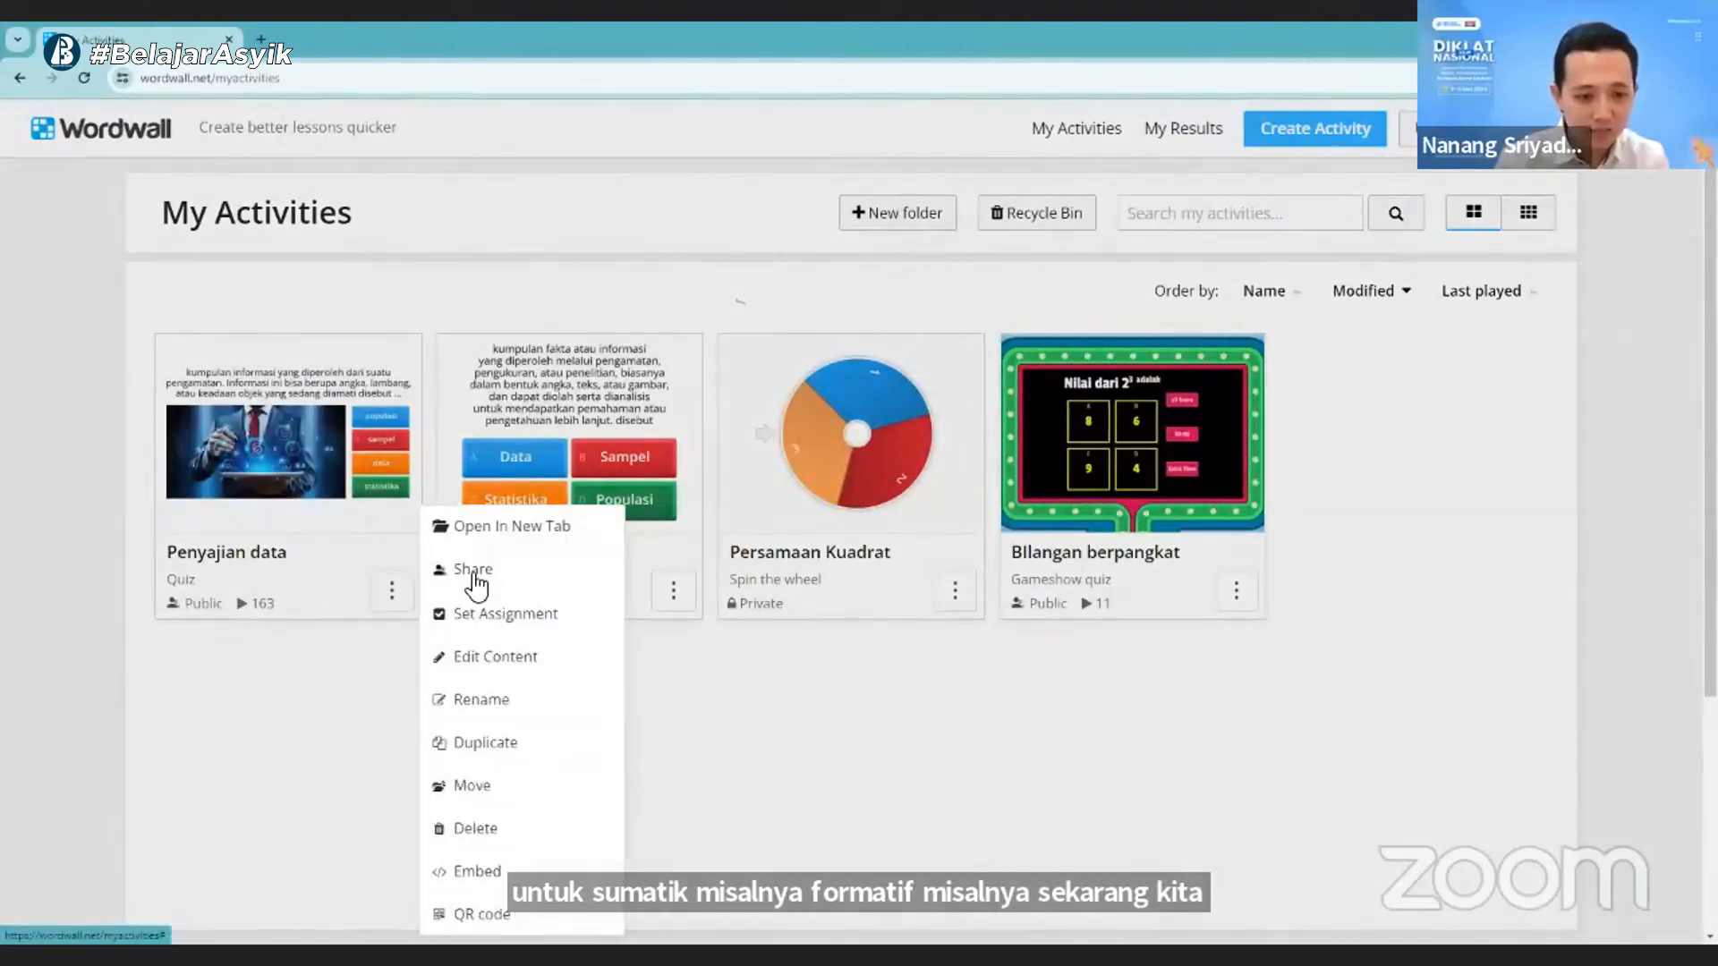
pyautogui.click(308, 458)
# - Reopen the "Penyajian data" quiz with the picture question and check its leaderboard down to the last rank
pyautogui.click(329, 464)
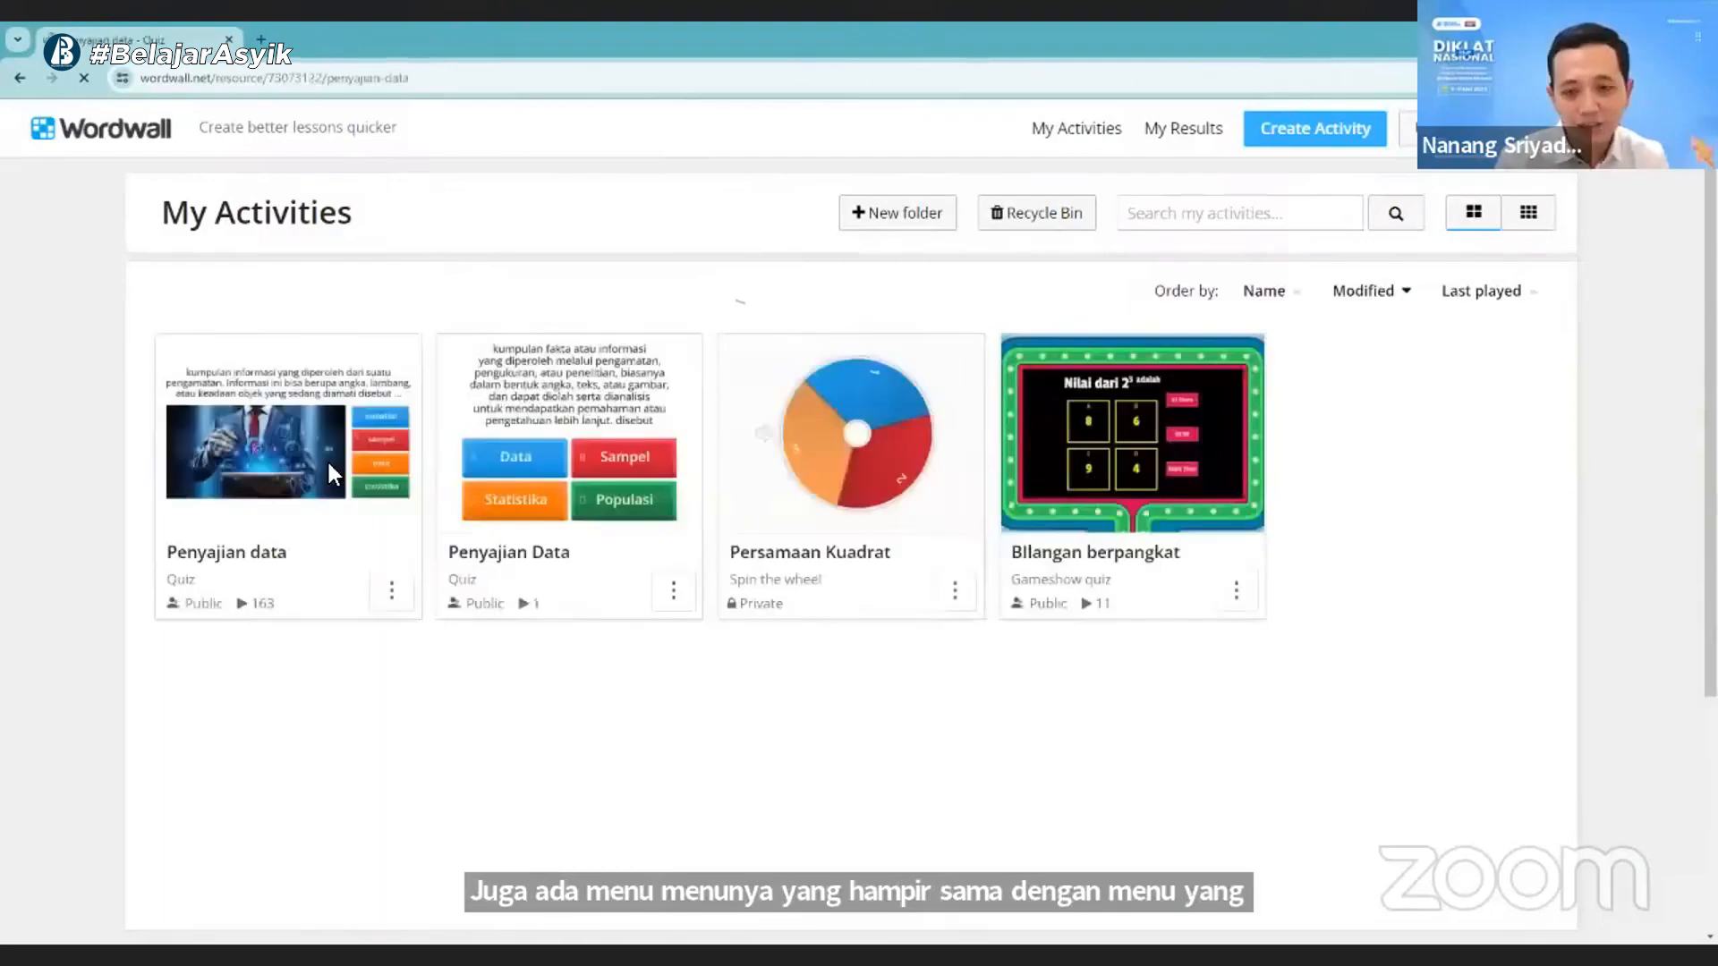
pyautogui.click(330, 463)
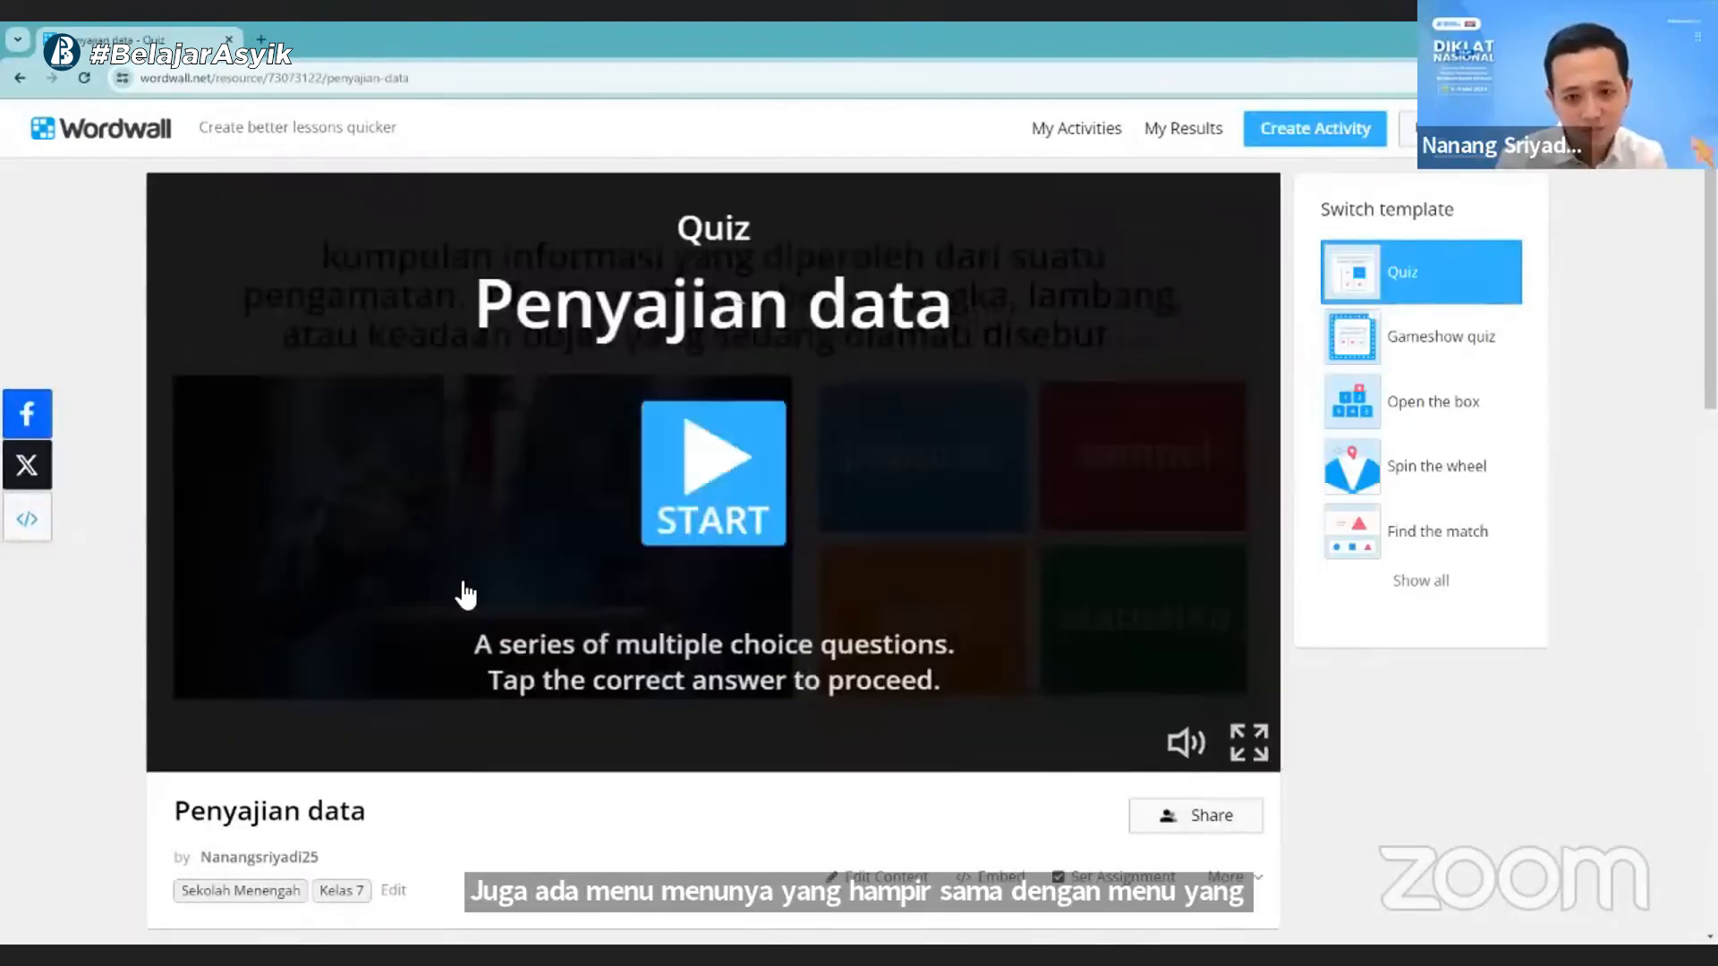
pyautogui.scroll(-15, 459, 582)
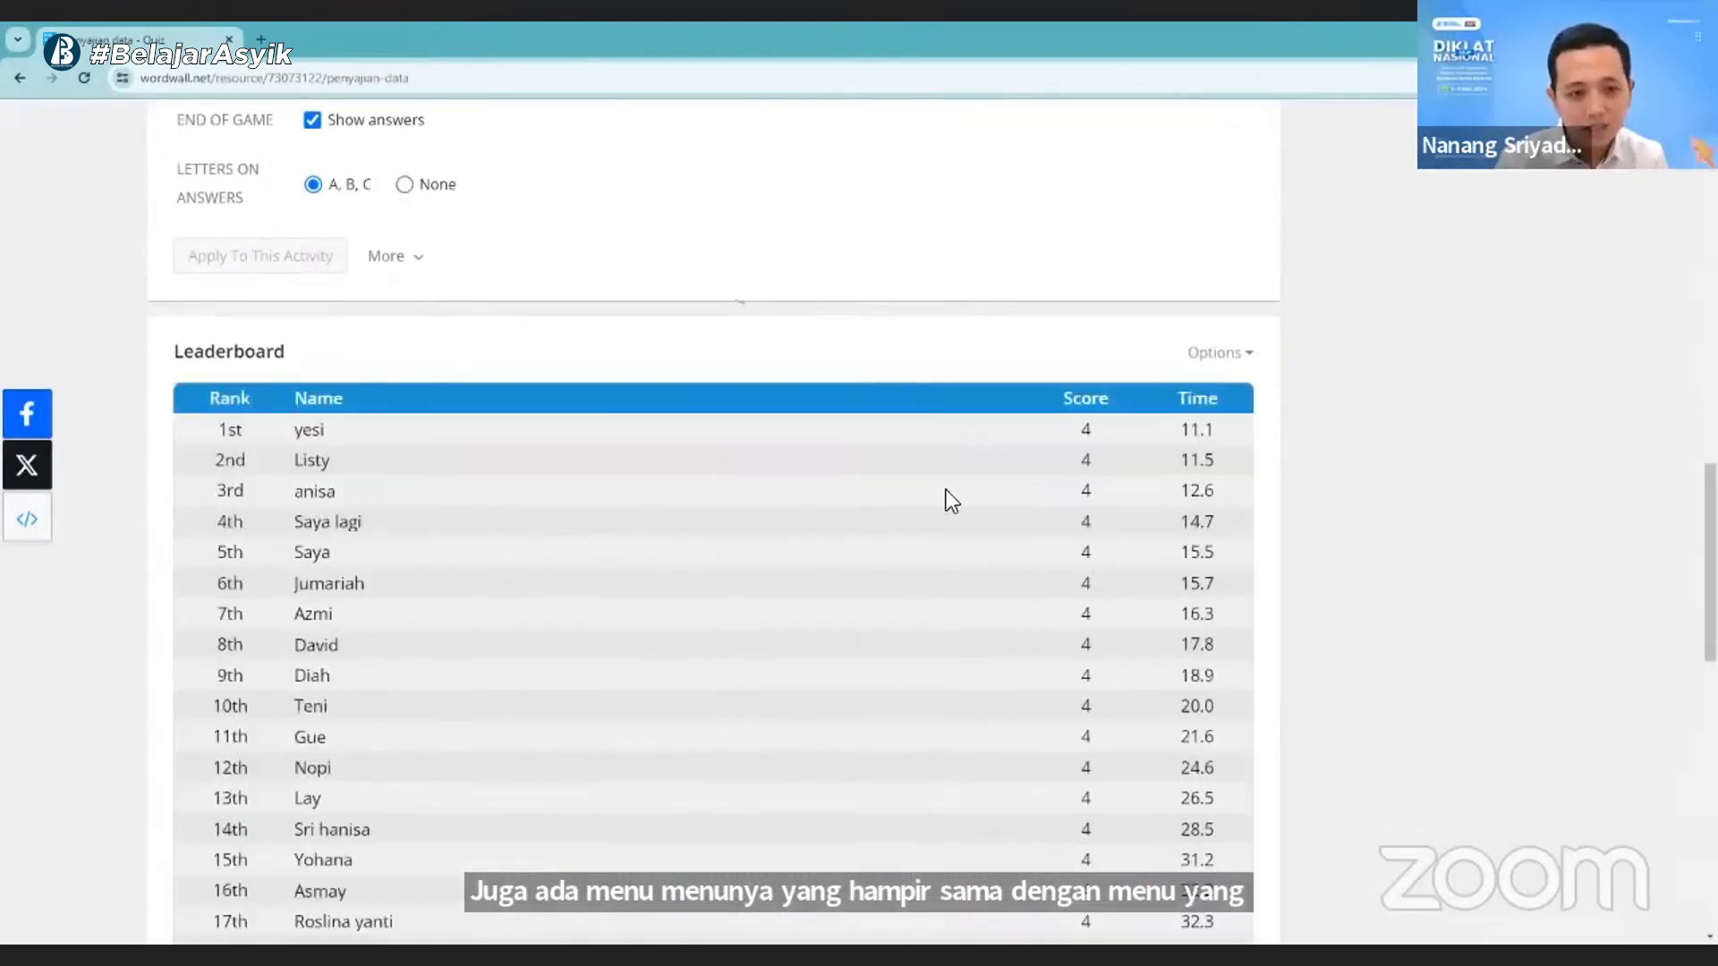
pyautogui.scroll(-10, 589, 633)
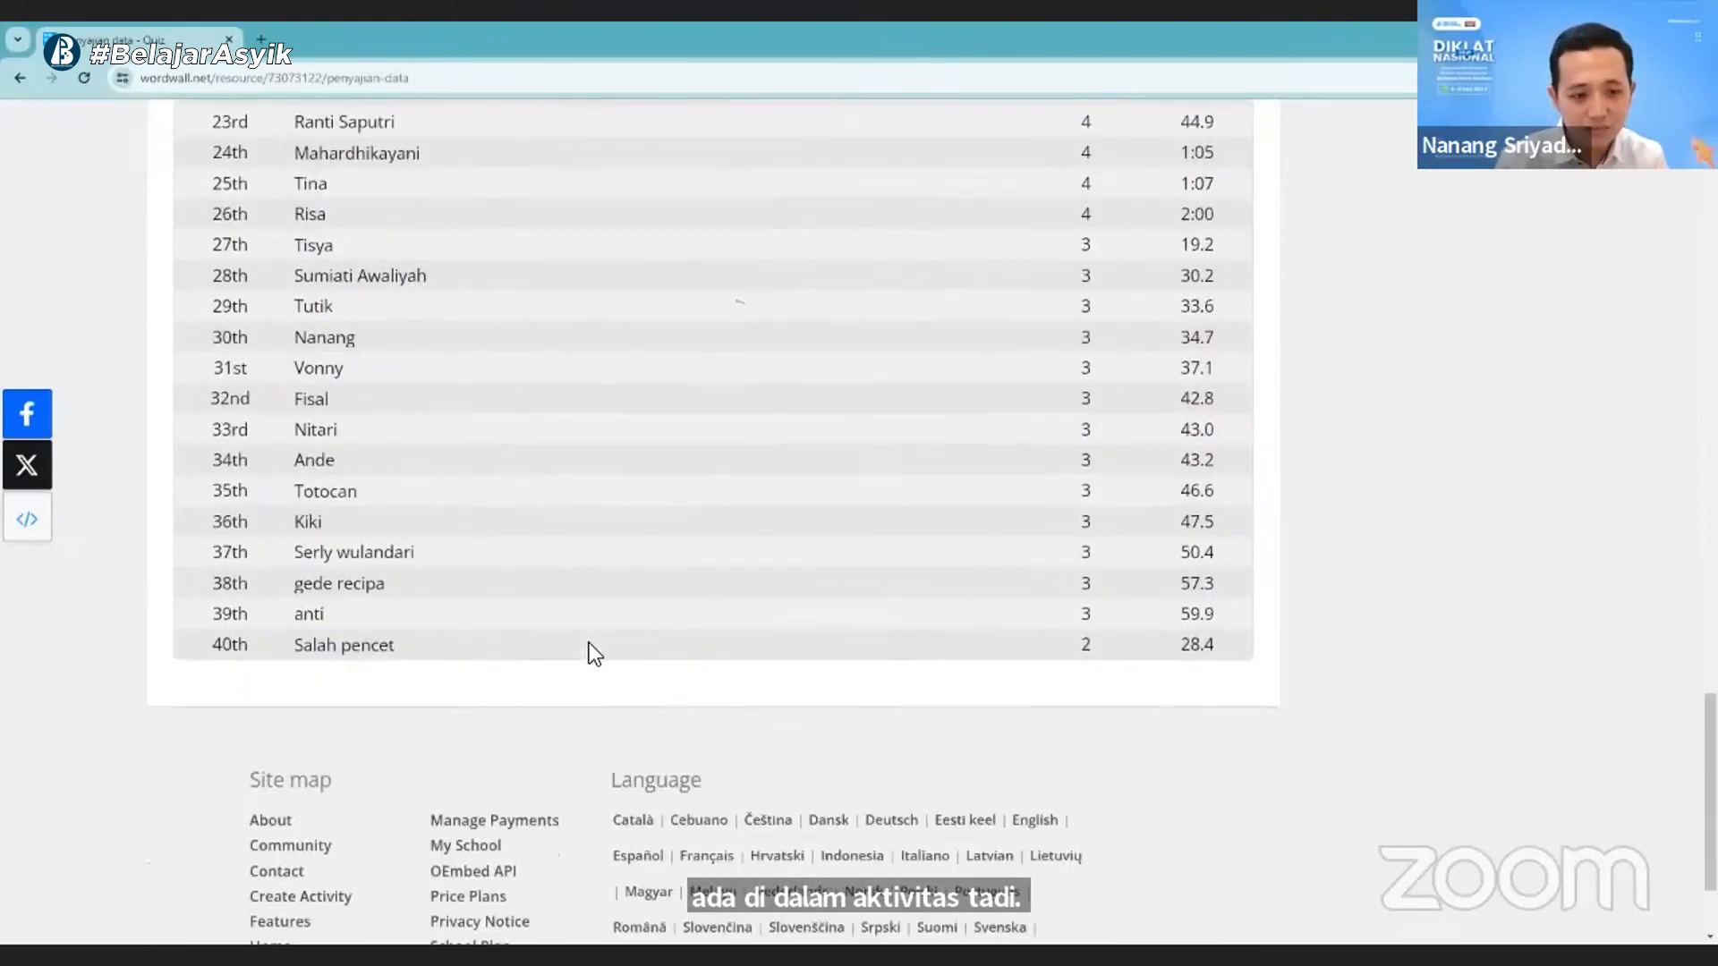
pyautogui.scroll(15, 590, 671)
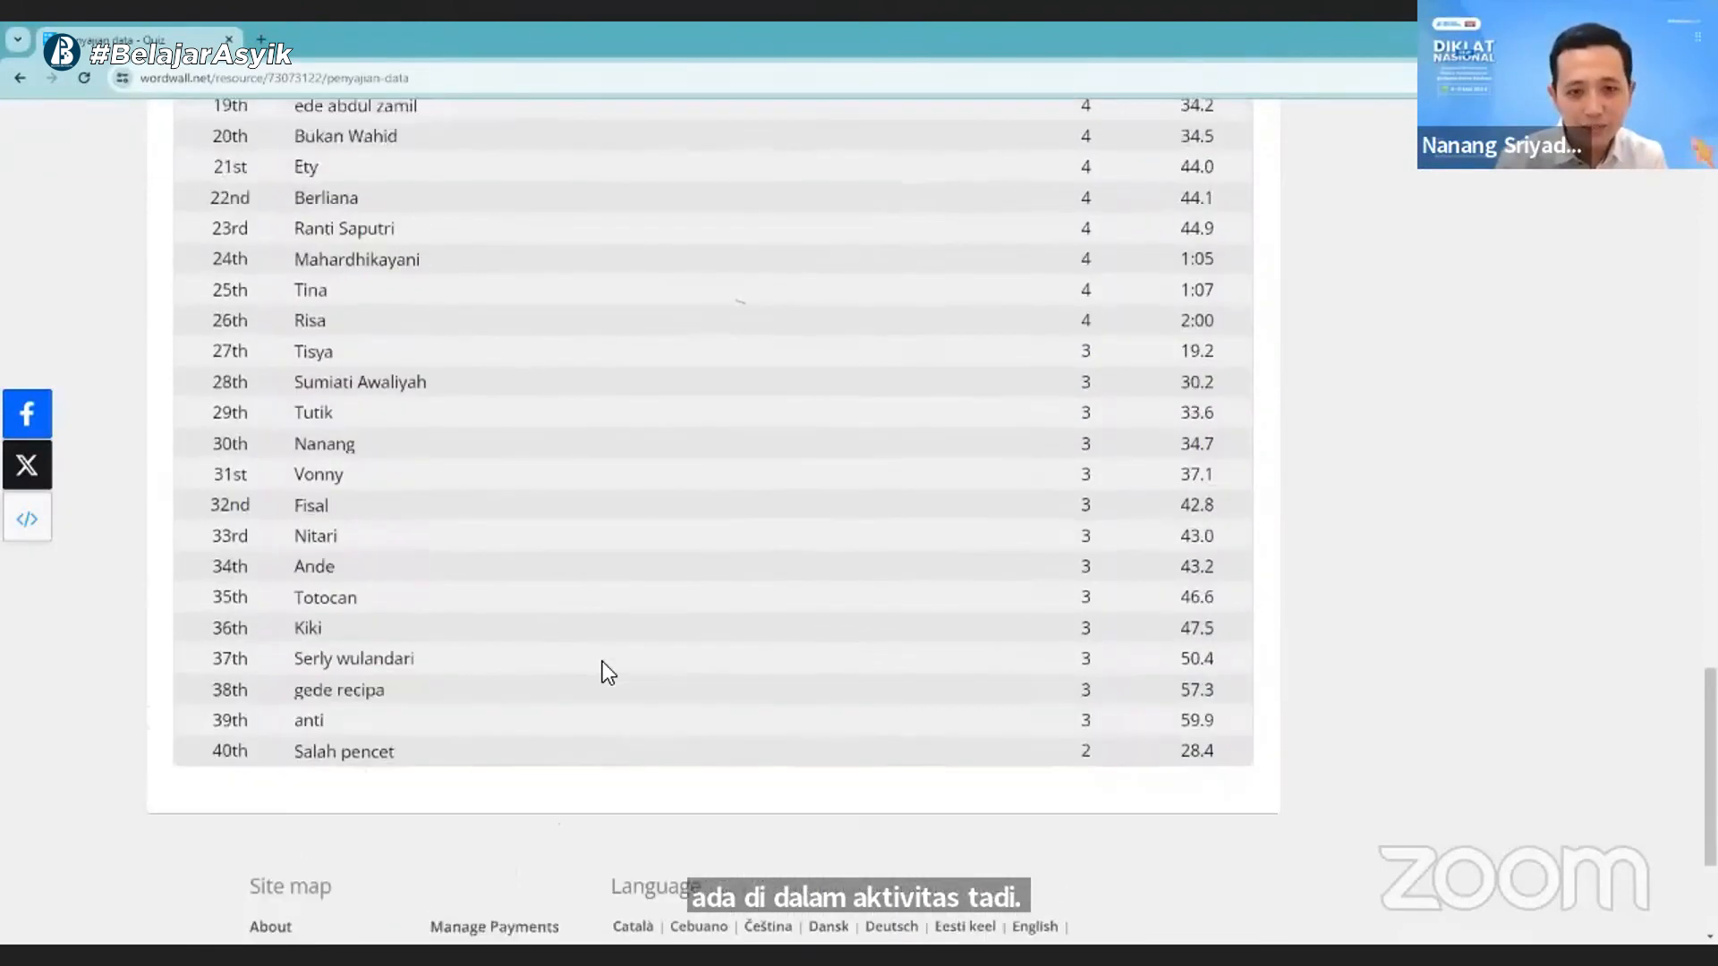
# - Open the My Results page and read how to start collecting results through assignments
pyautogui.scroll(5, 619, 664)
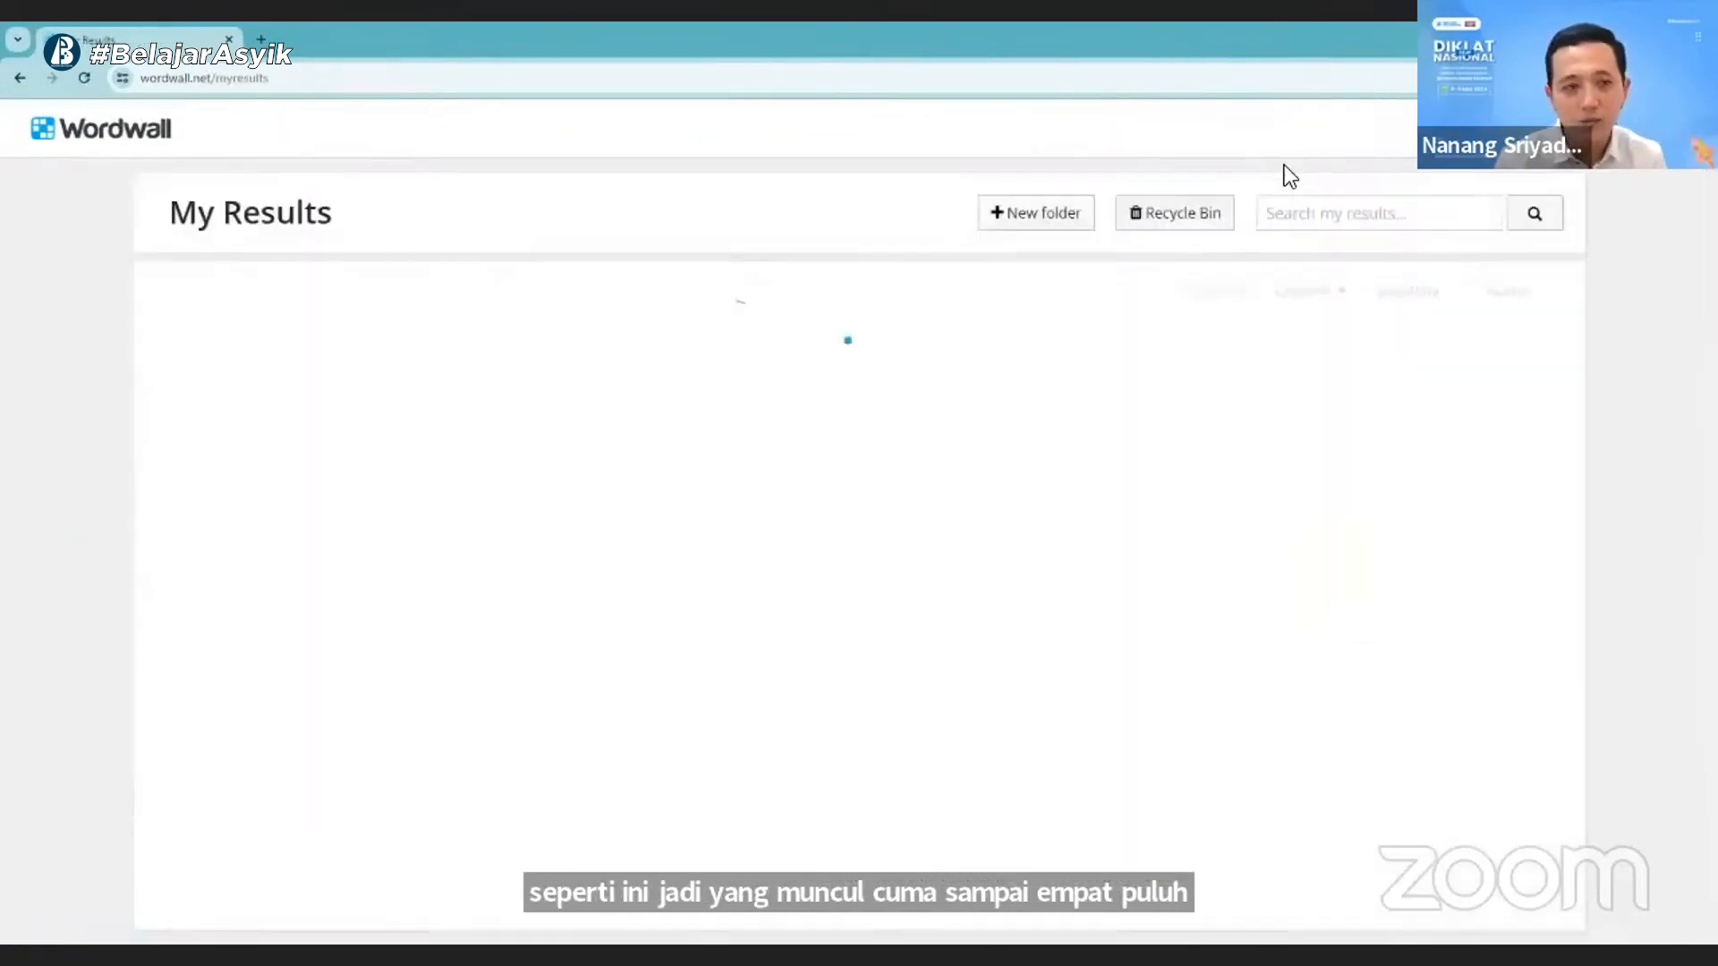
pyautogui.scroll(-2, 897, 547)
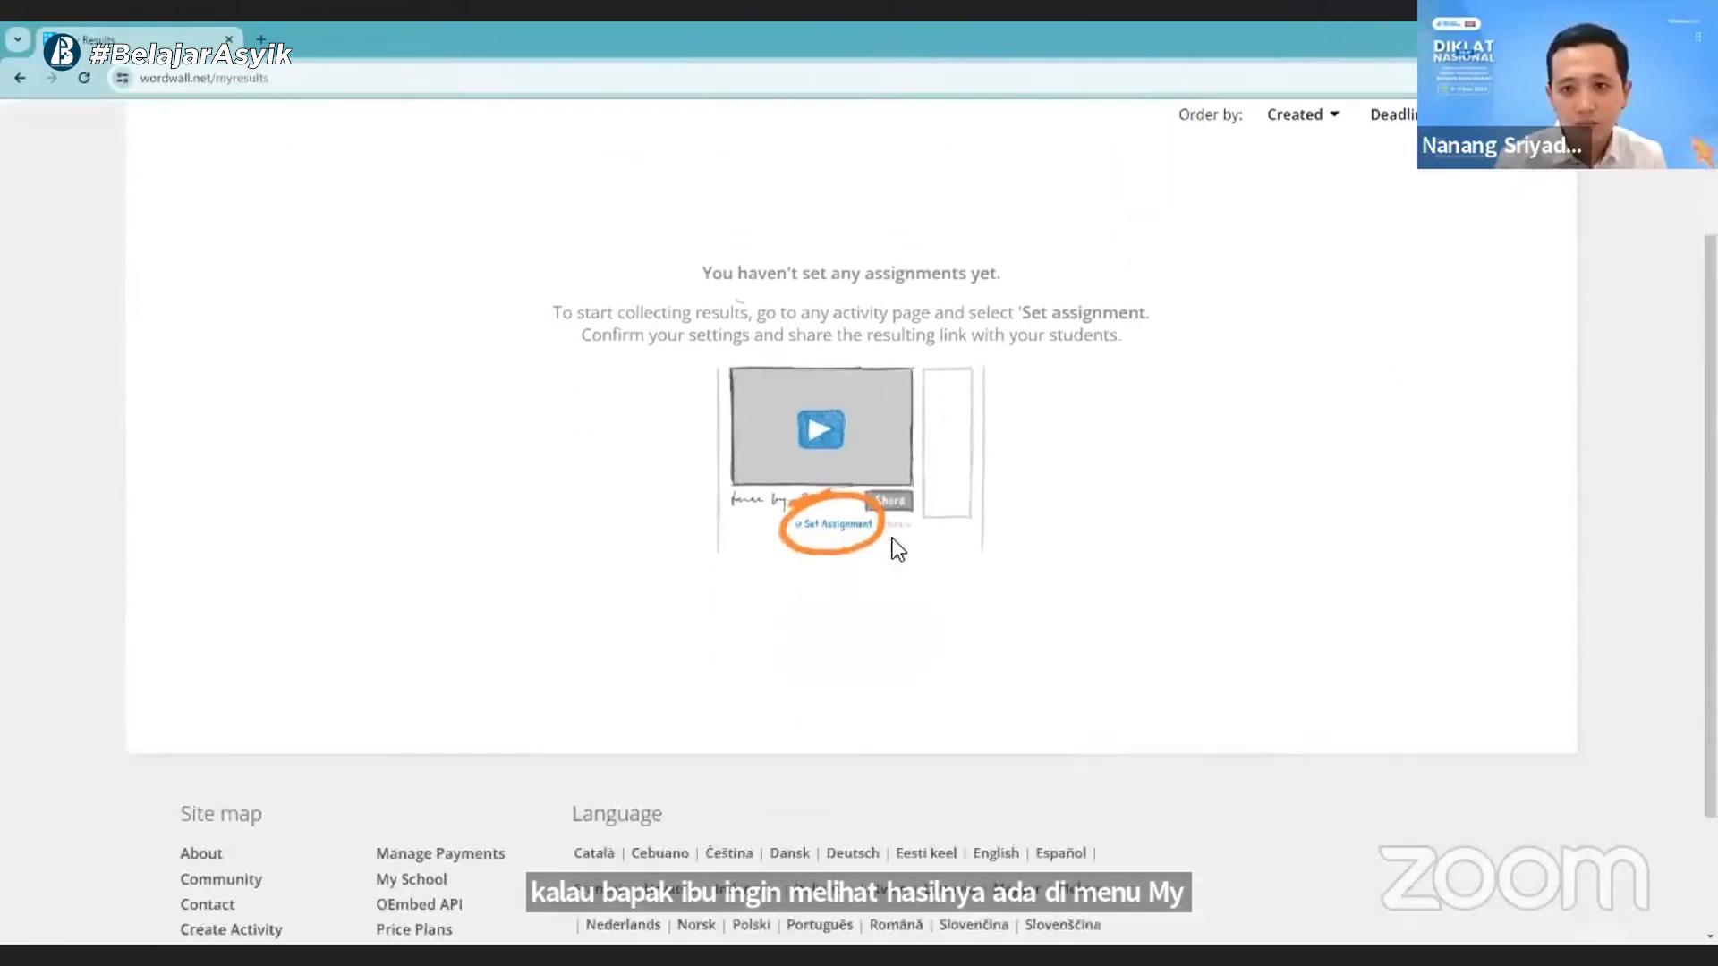
pyautogui.scroll(-2, 891, 539)
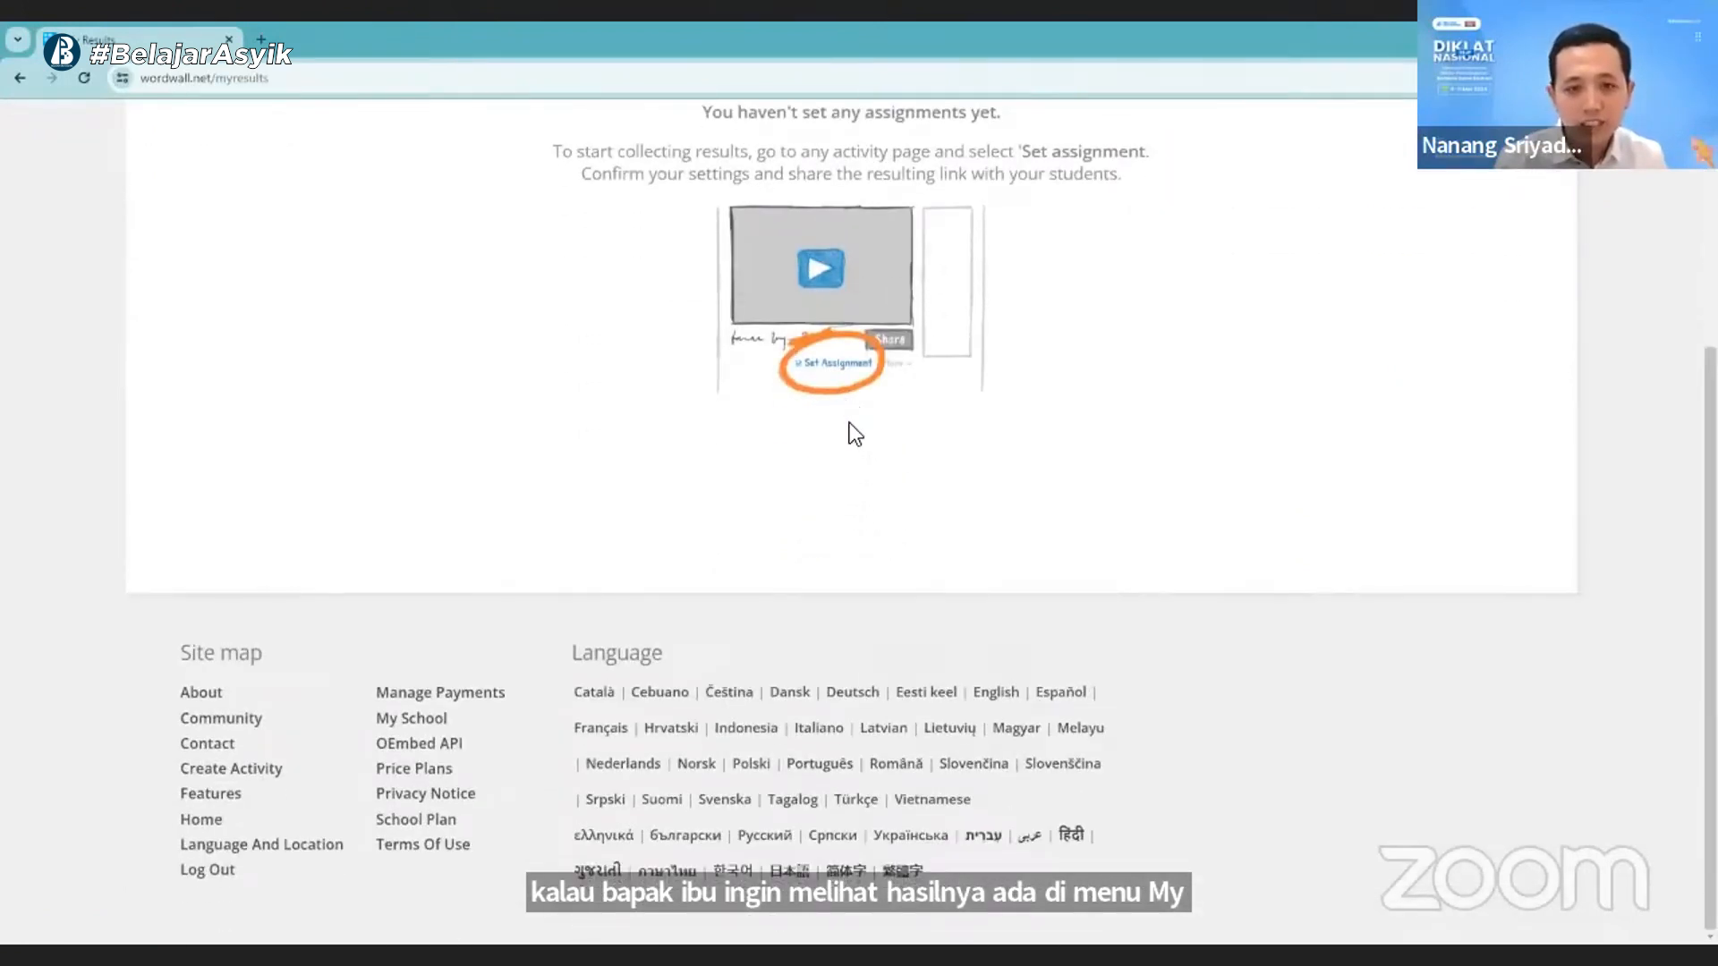
pyautogui.scroll(1, 850, 429)
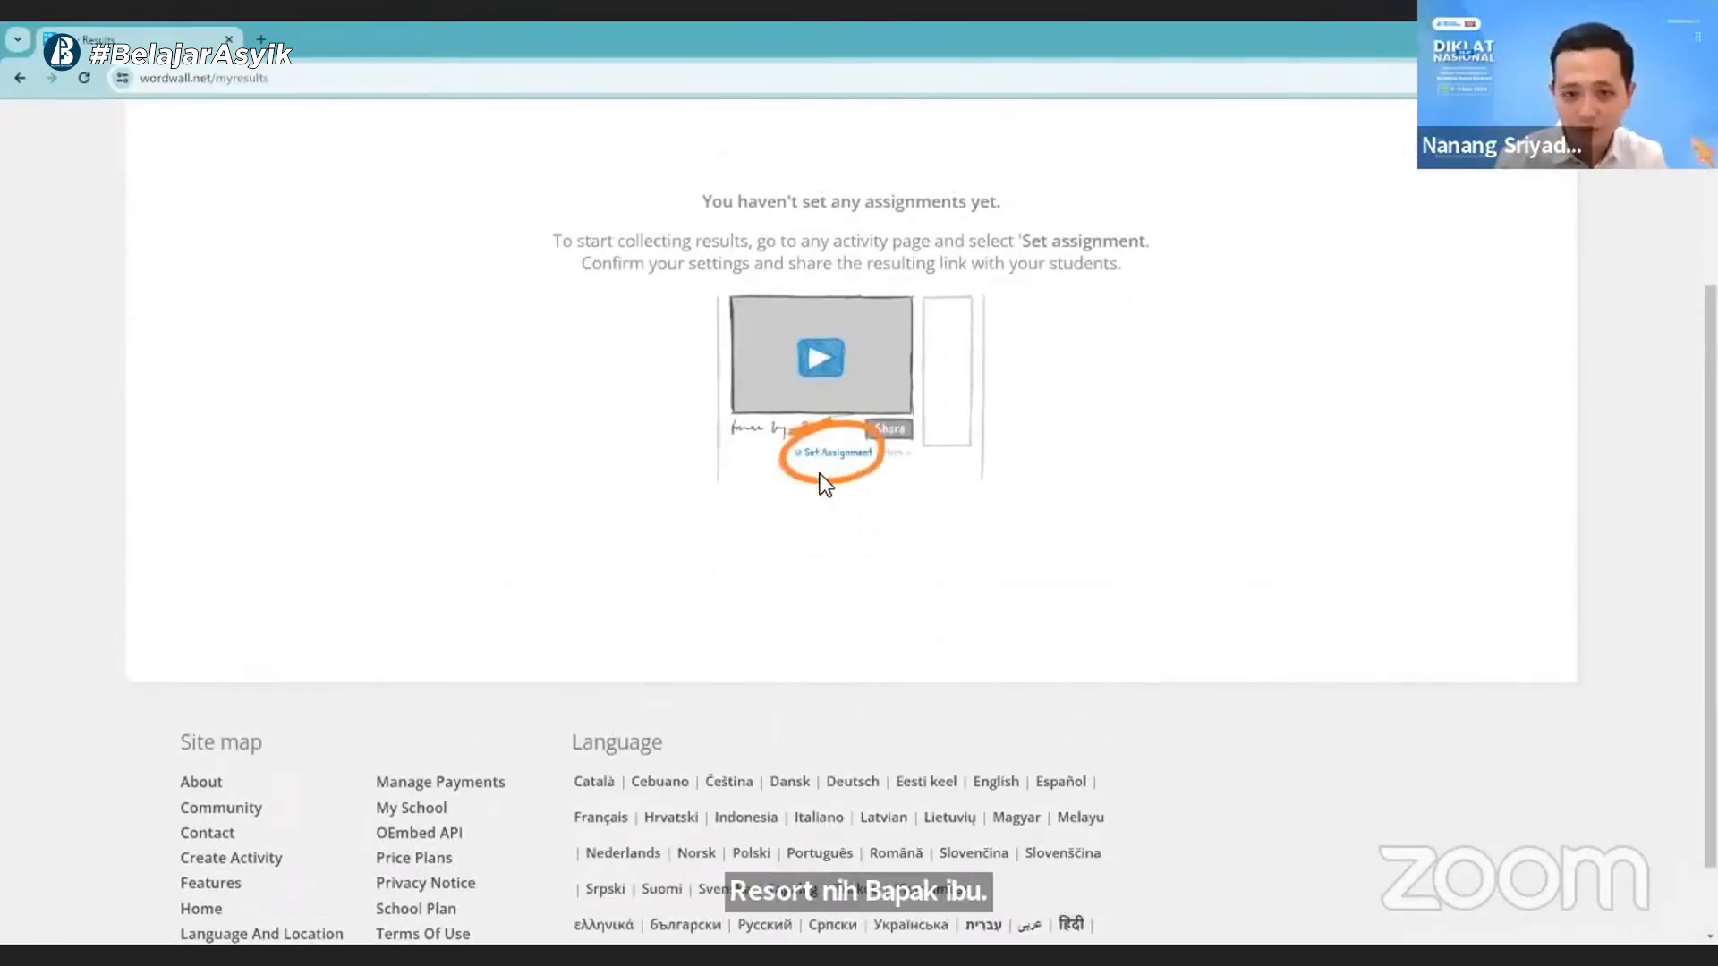
pyautogui.scroll(3, 820, 474)
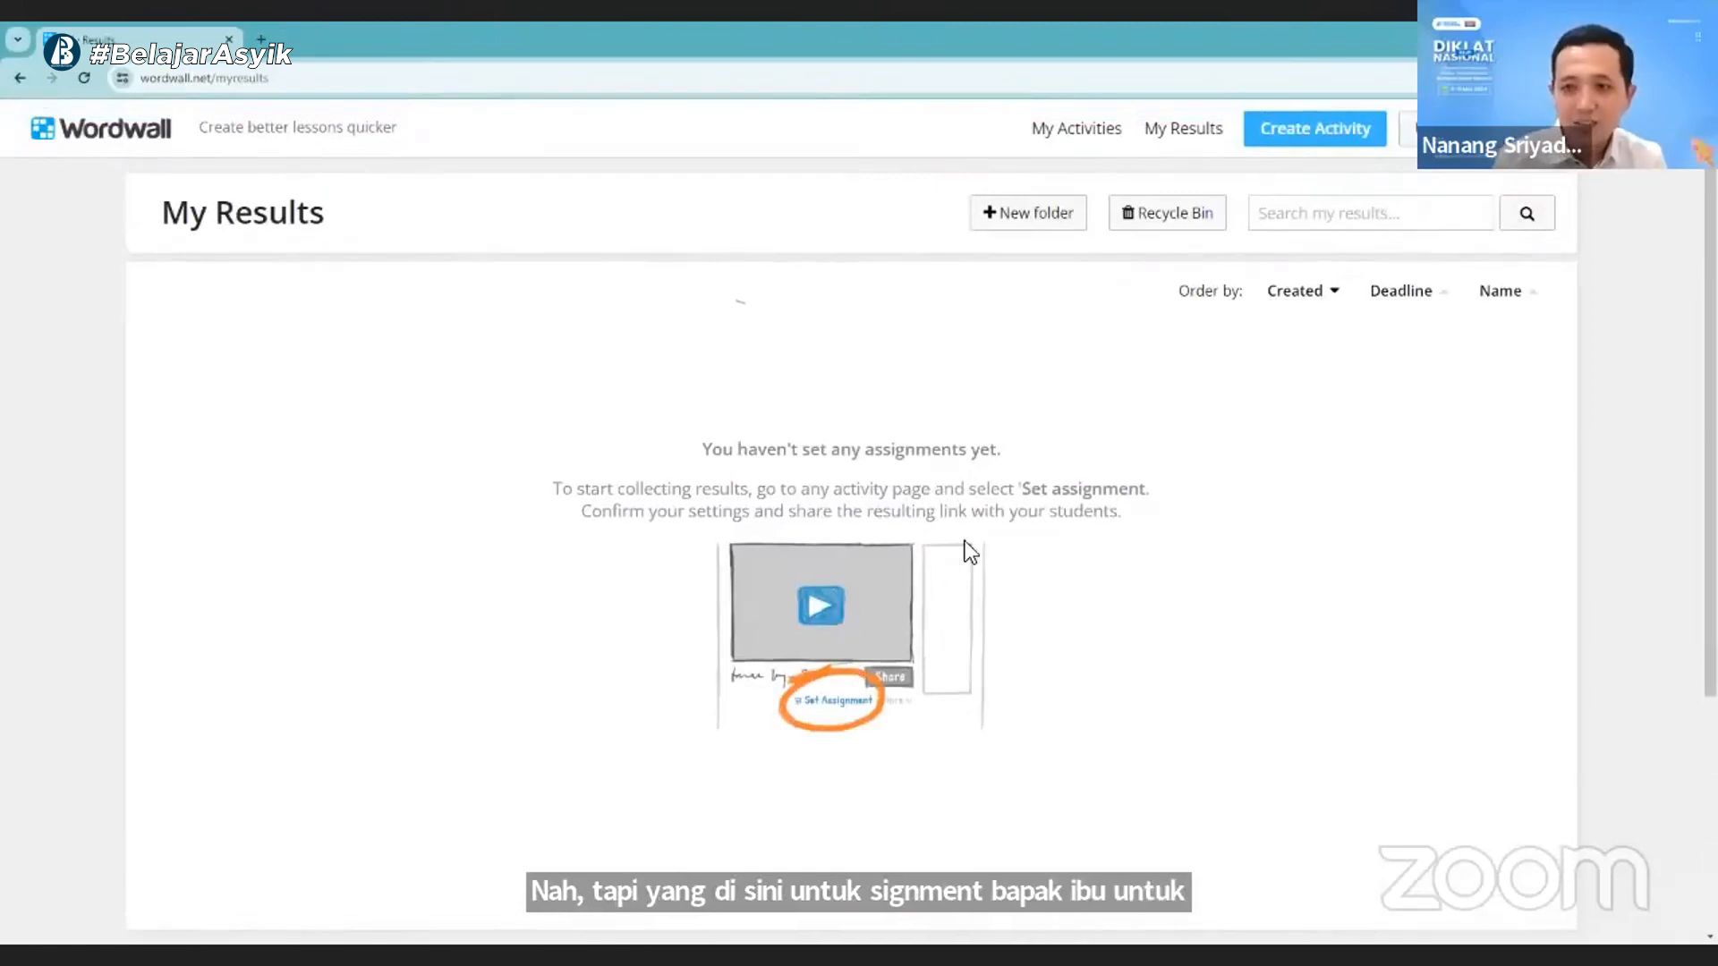
# - Open the assignment setup for the "Penyajian data" quiz with the picture question from My Activities
pyautogui.click(1104, 163)
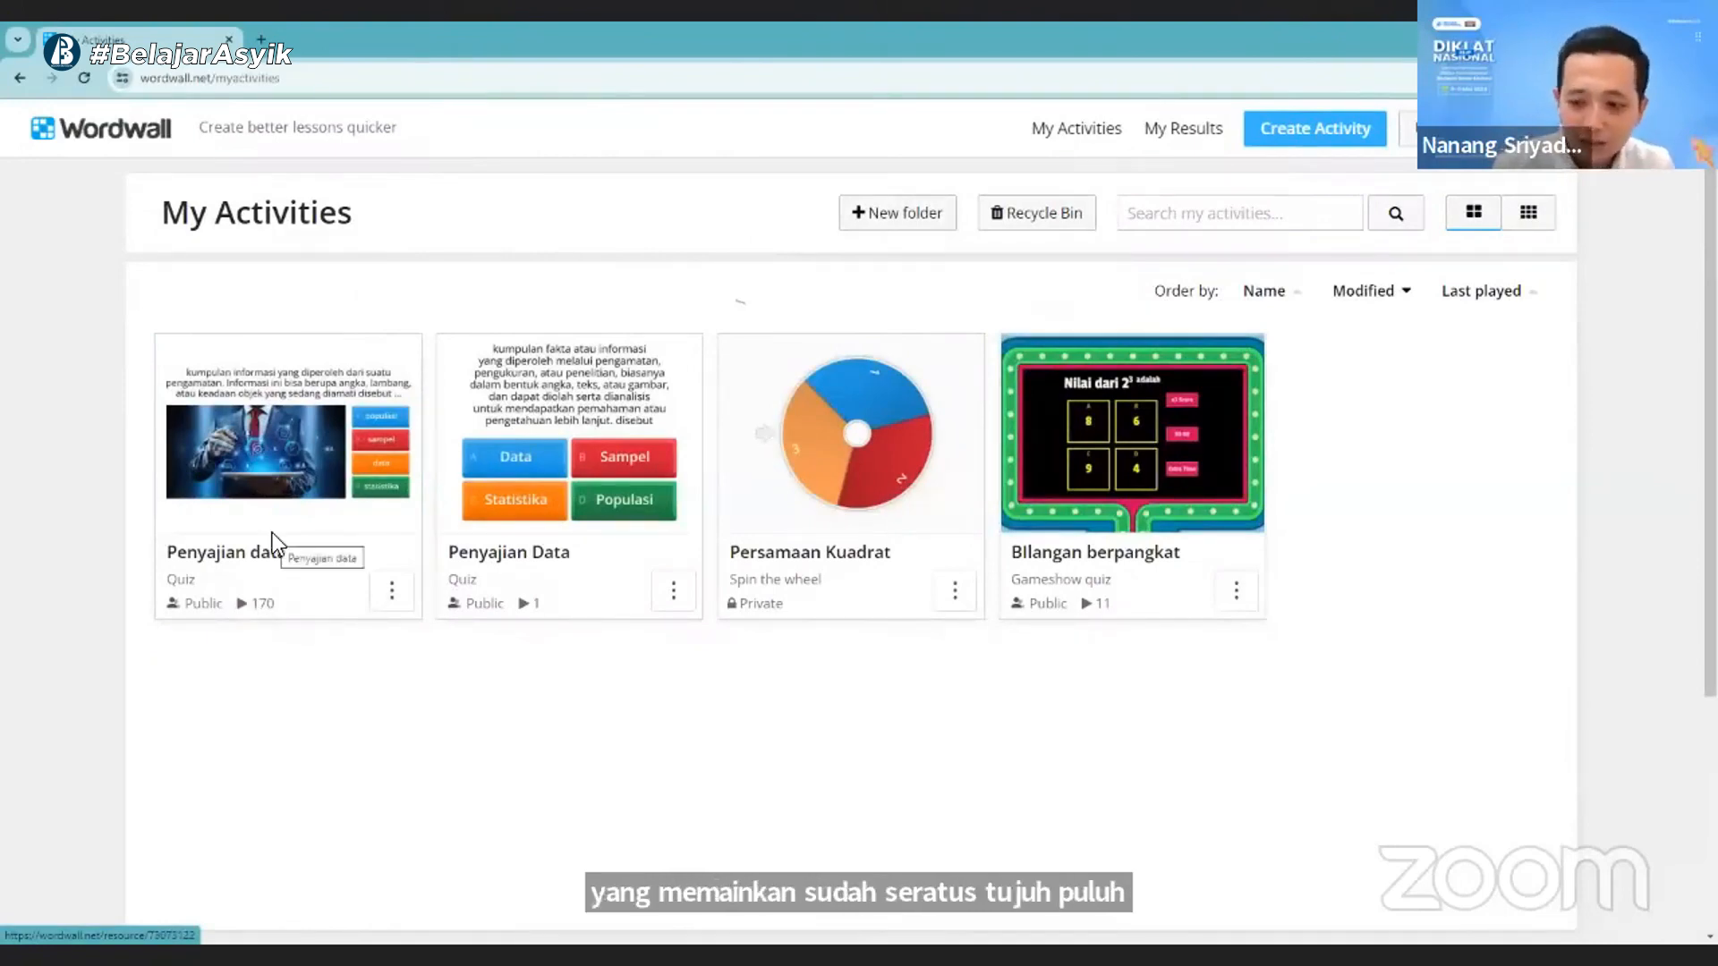
pyautogui.click(392, 592)
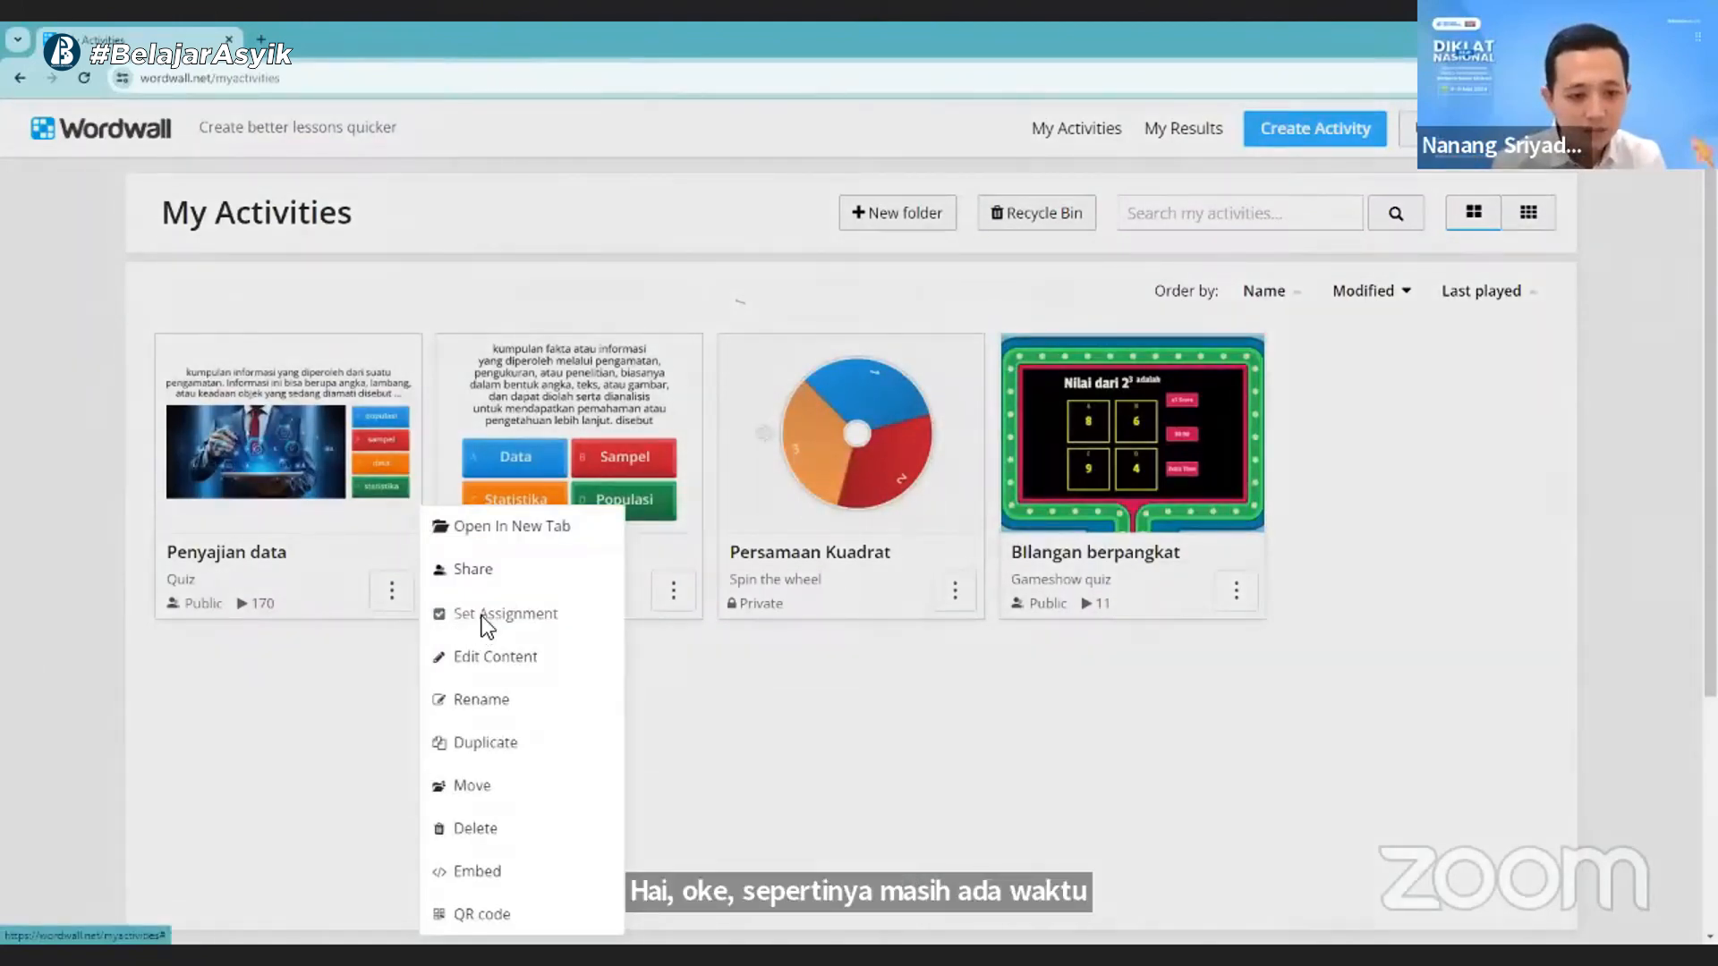
pyautogui.click(483, 624)
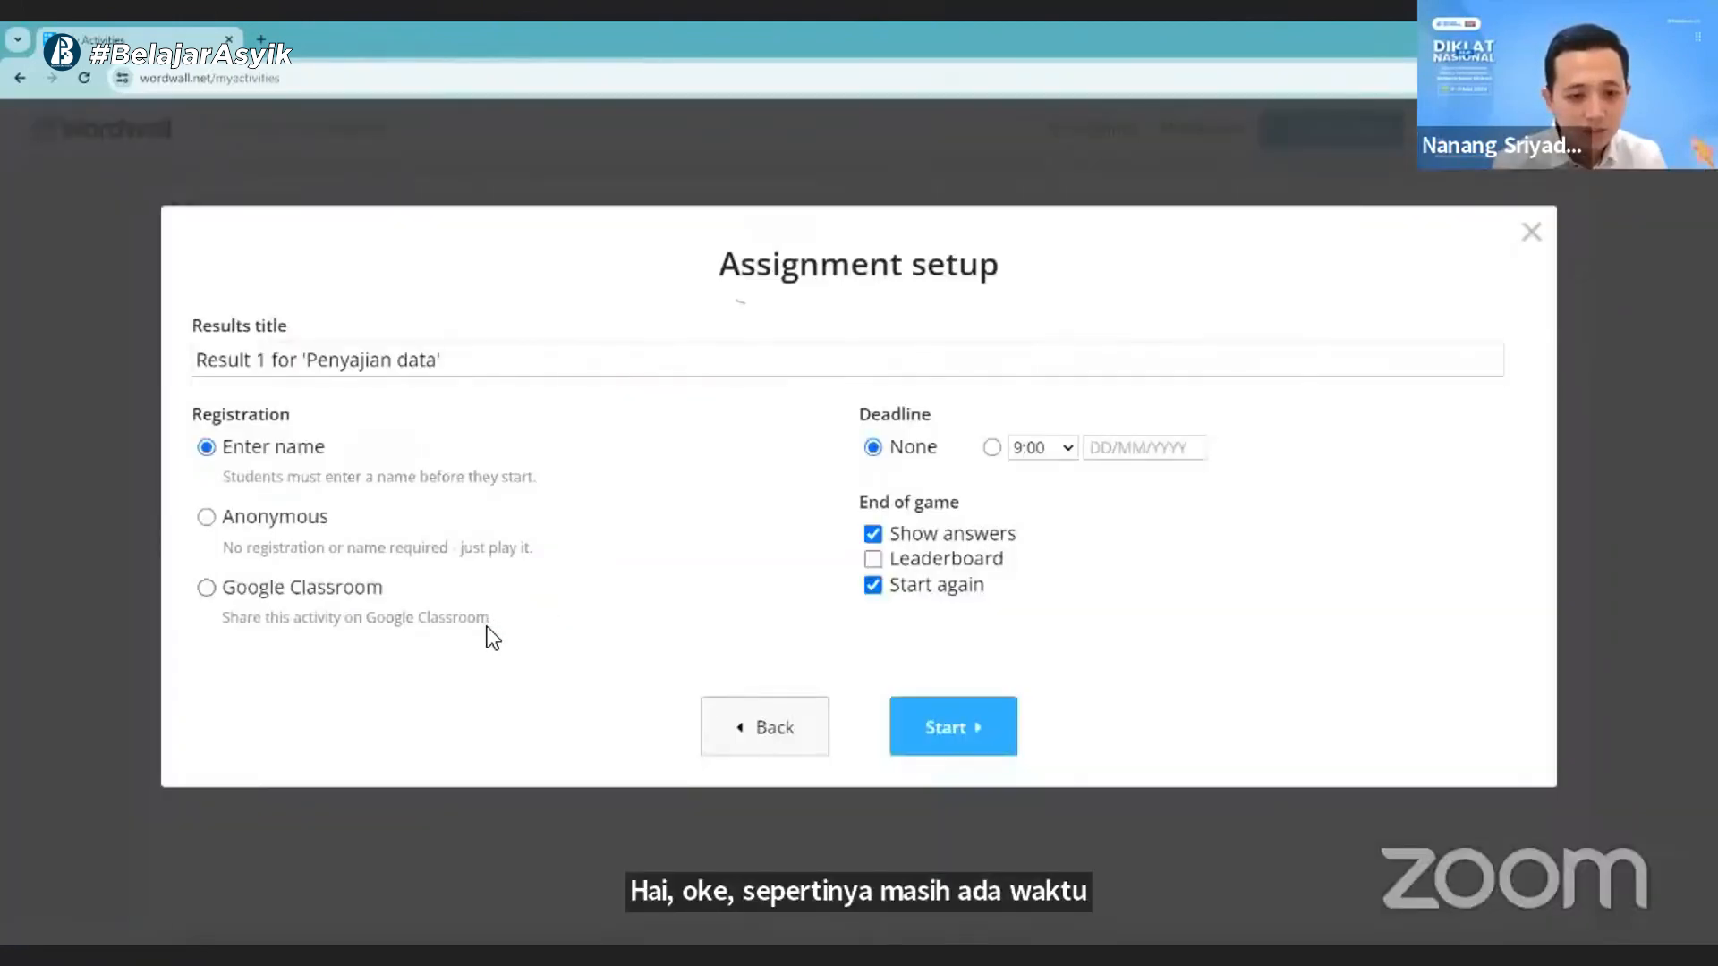
# - Change the assignment's results title to "Kelas 7A 'Penyajian data'"
pyautogui.click(304, 365)
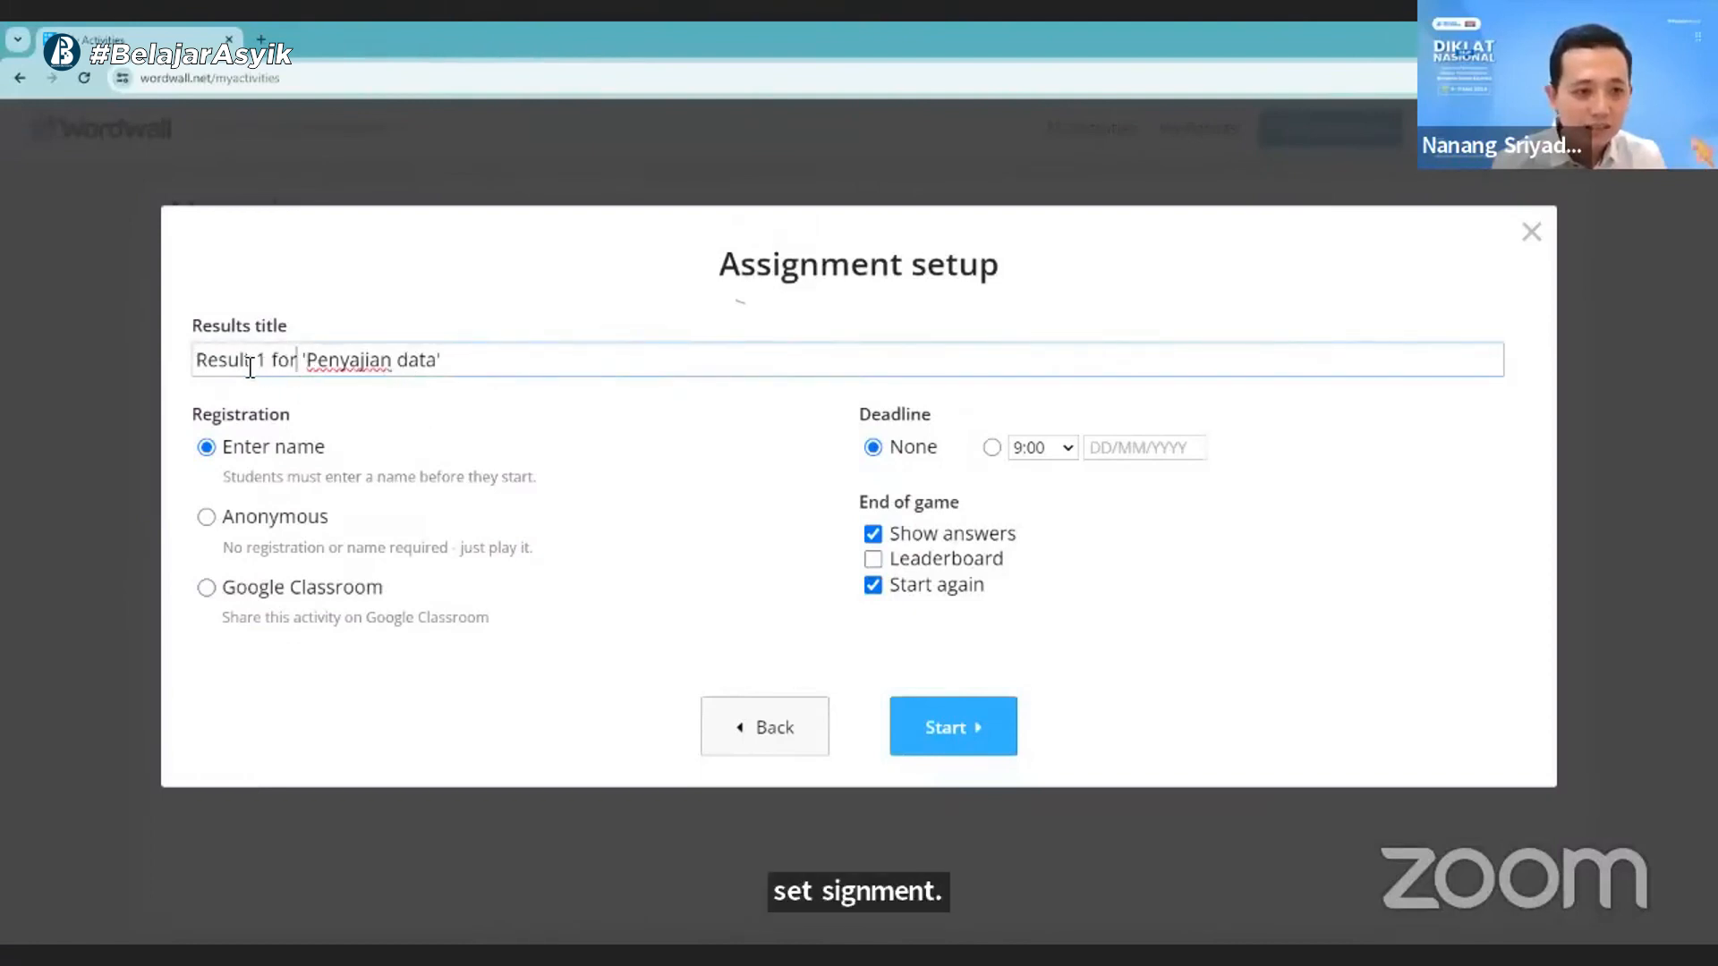
pyautogui.moveTo(196, 362); pyautogui.dragTo(305, 367)
pyautogui.write('TU')
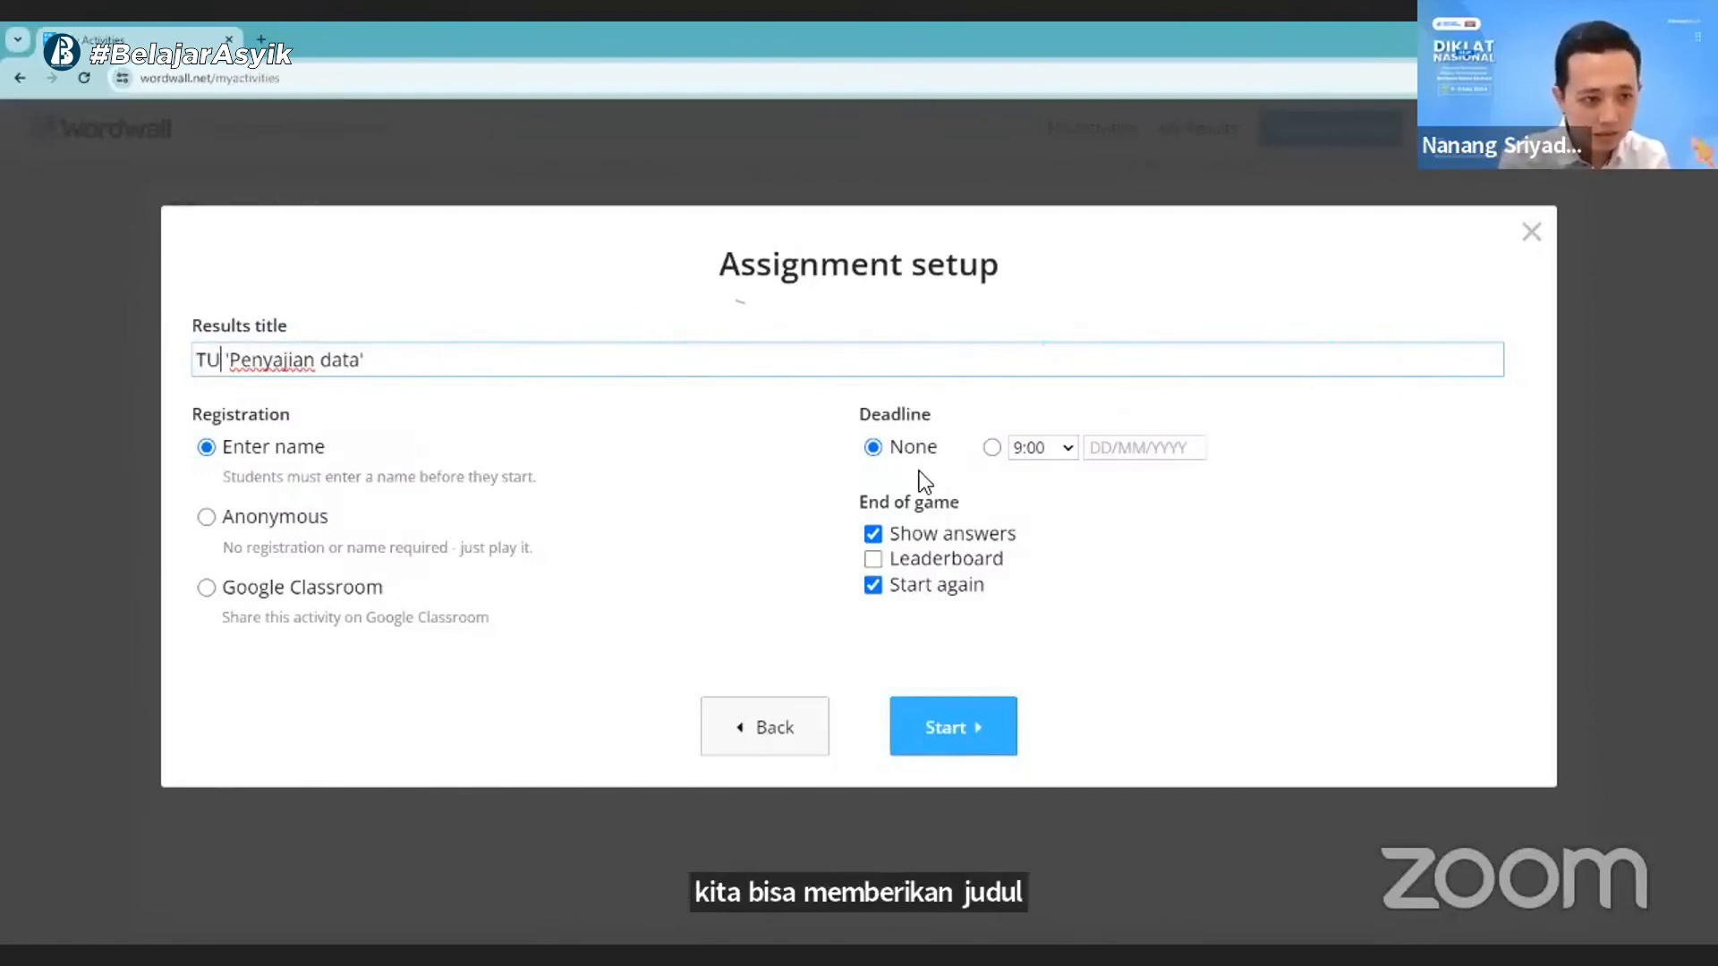
pyautogui.press('BackSpace')
pyautogui.press('BackSpace')
pyautogui.write('K')
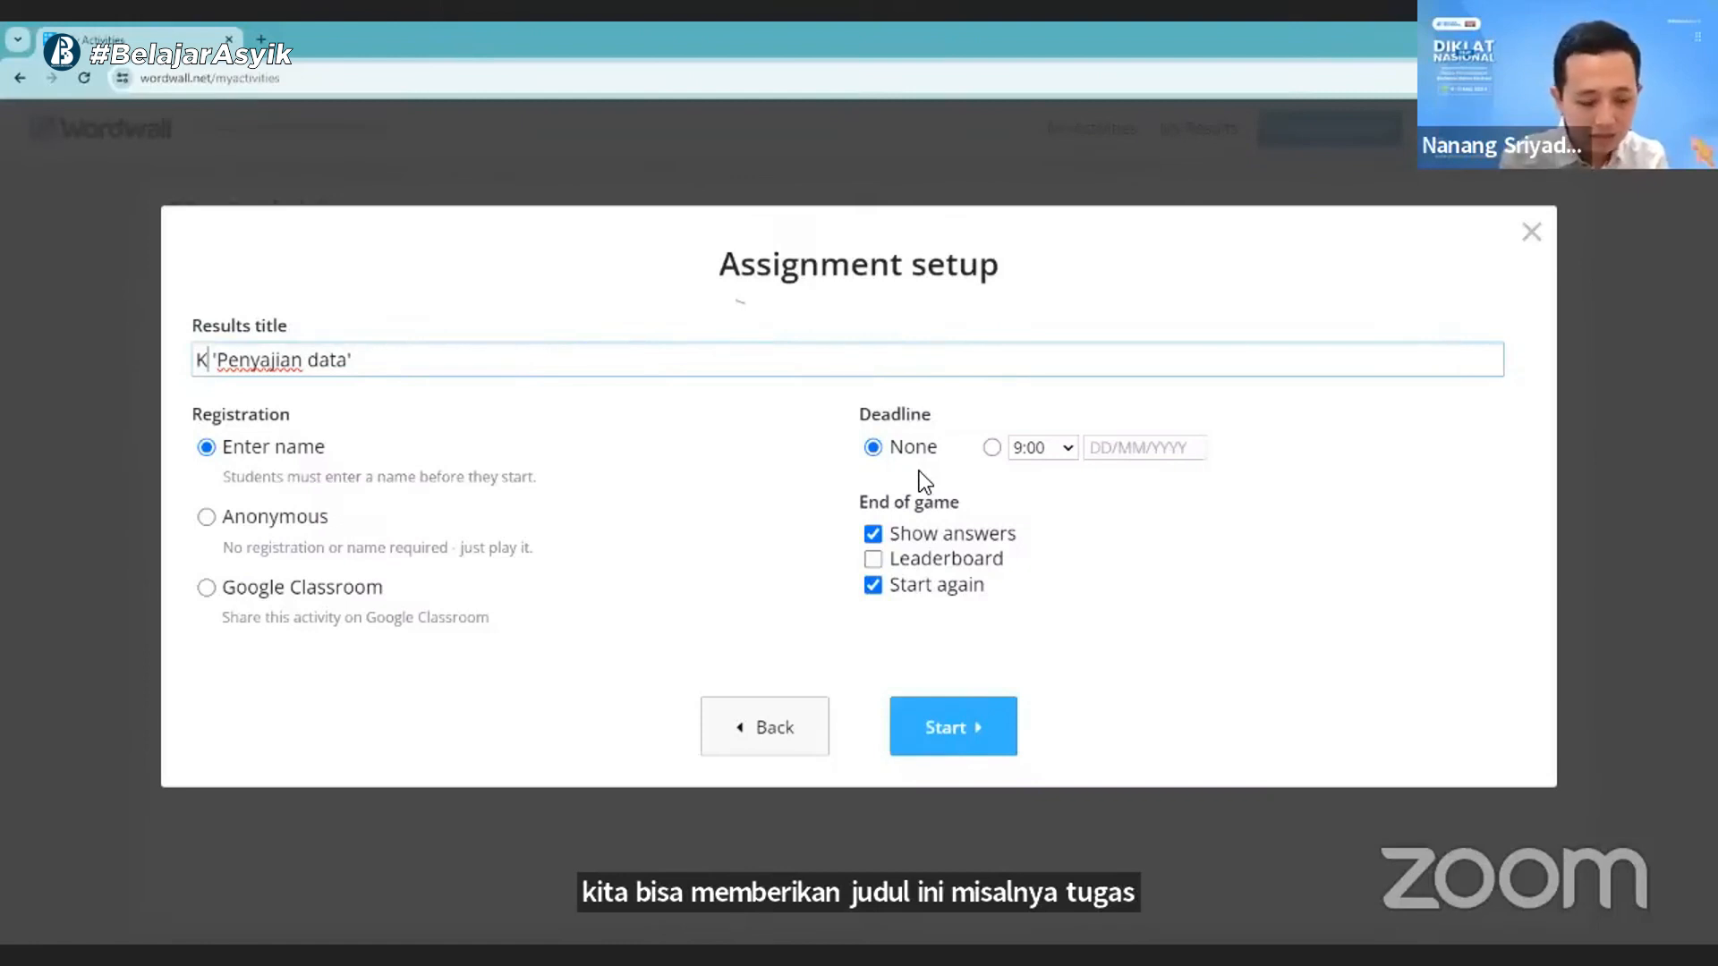
pyautogui.write('elas 7A')
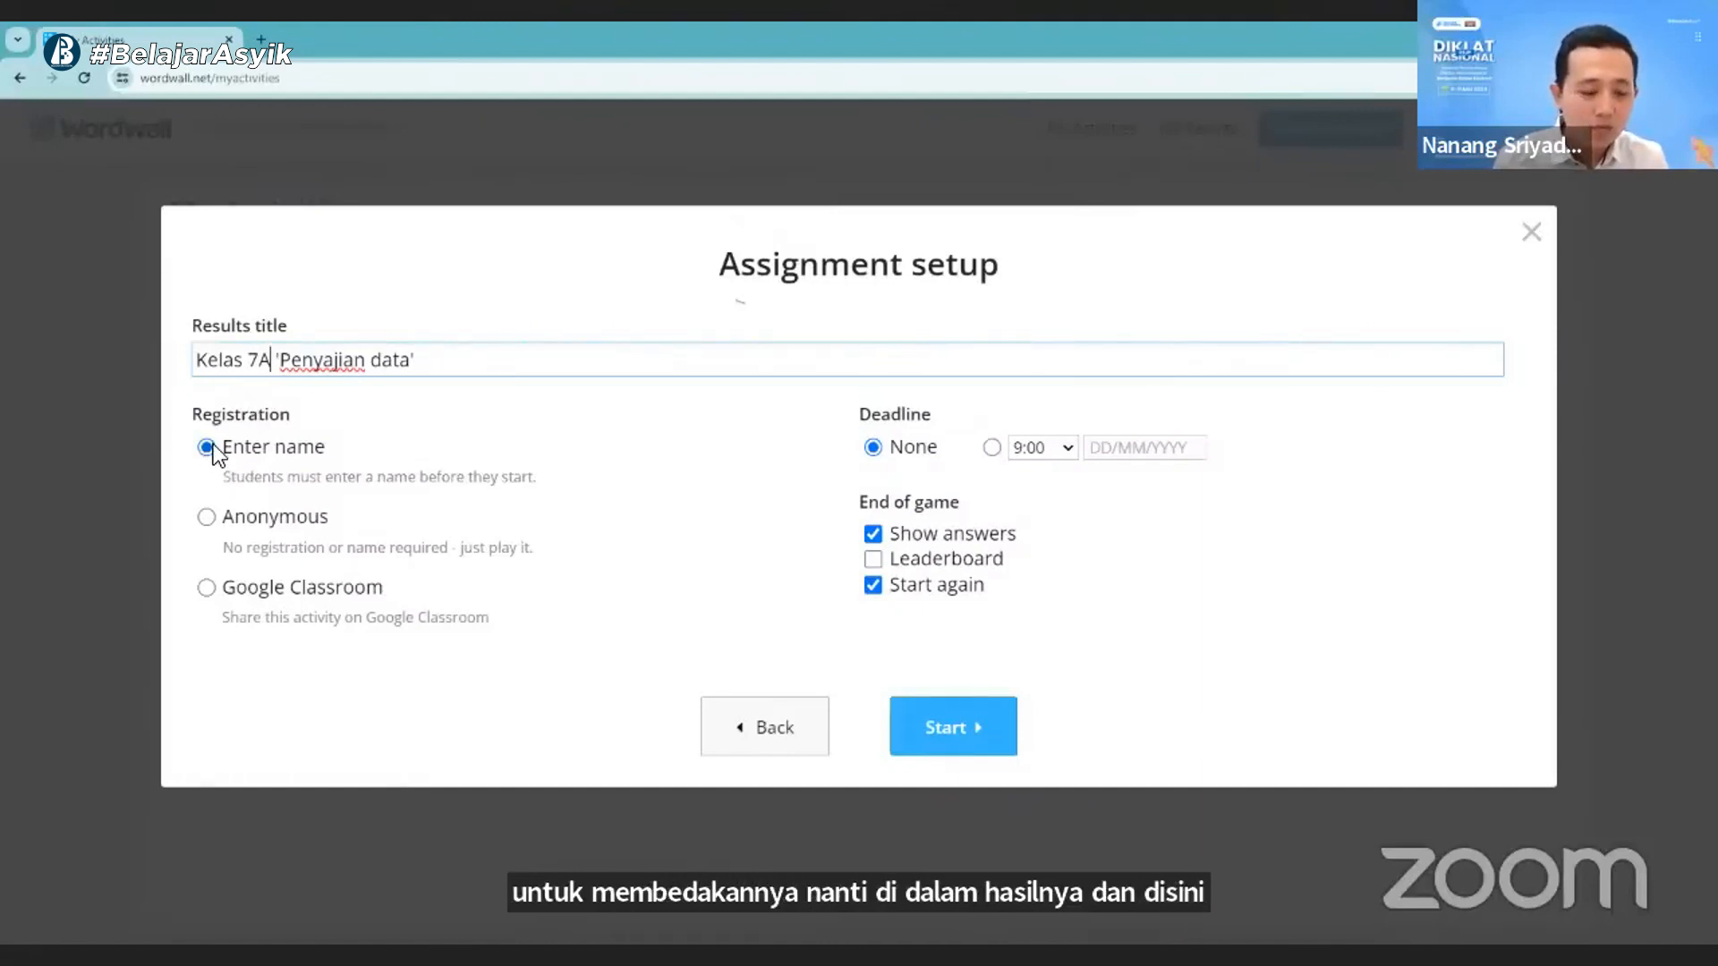
# - Try the Anonymous and Google Classroom registration options for the assignment and return to Enter name
pyautogui.click(213, 517)
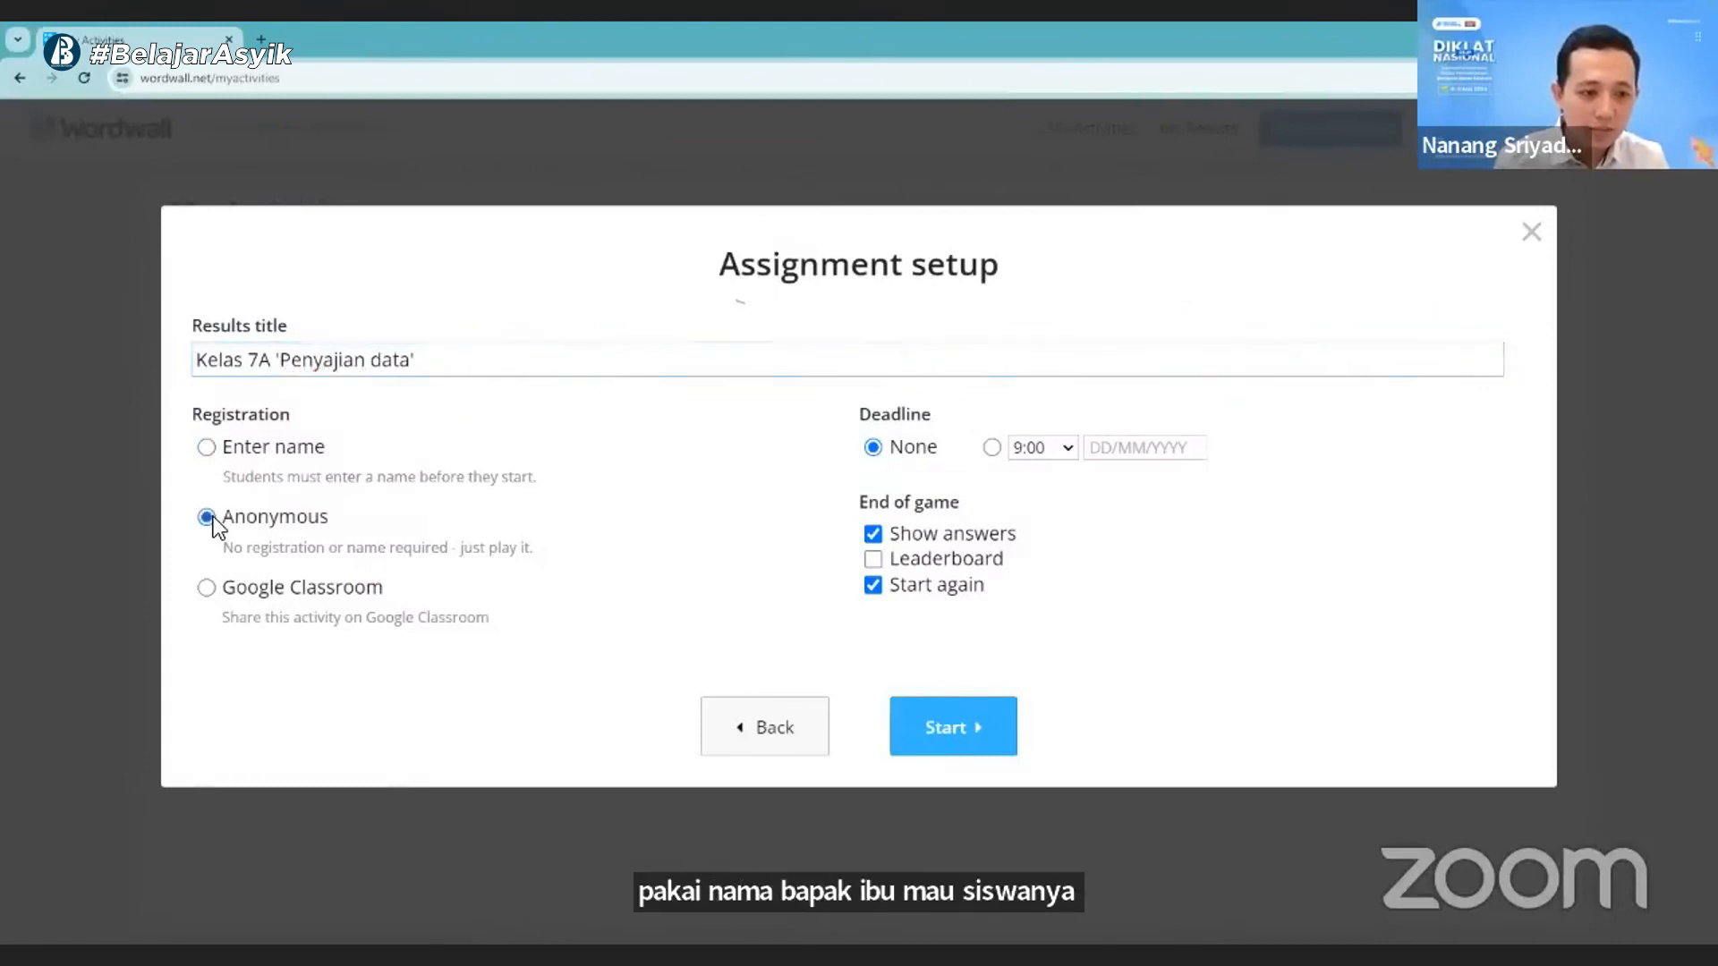
pyautogui.click(208, 588)
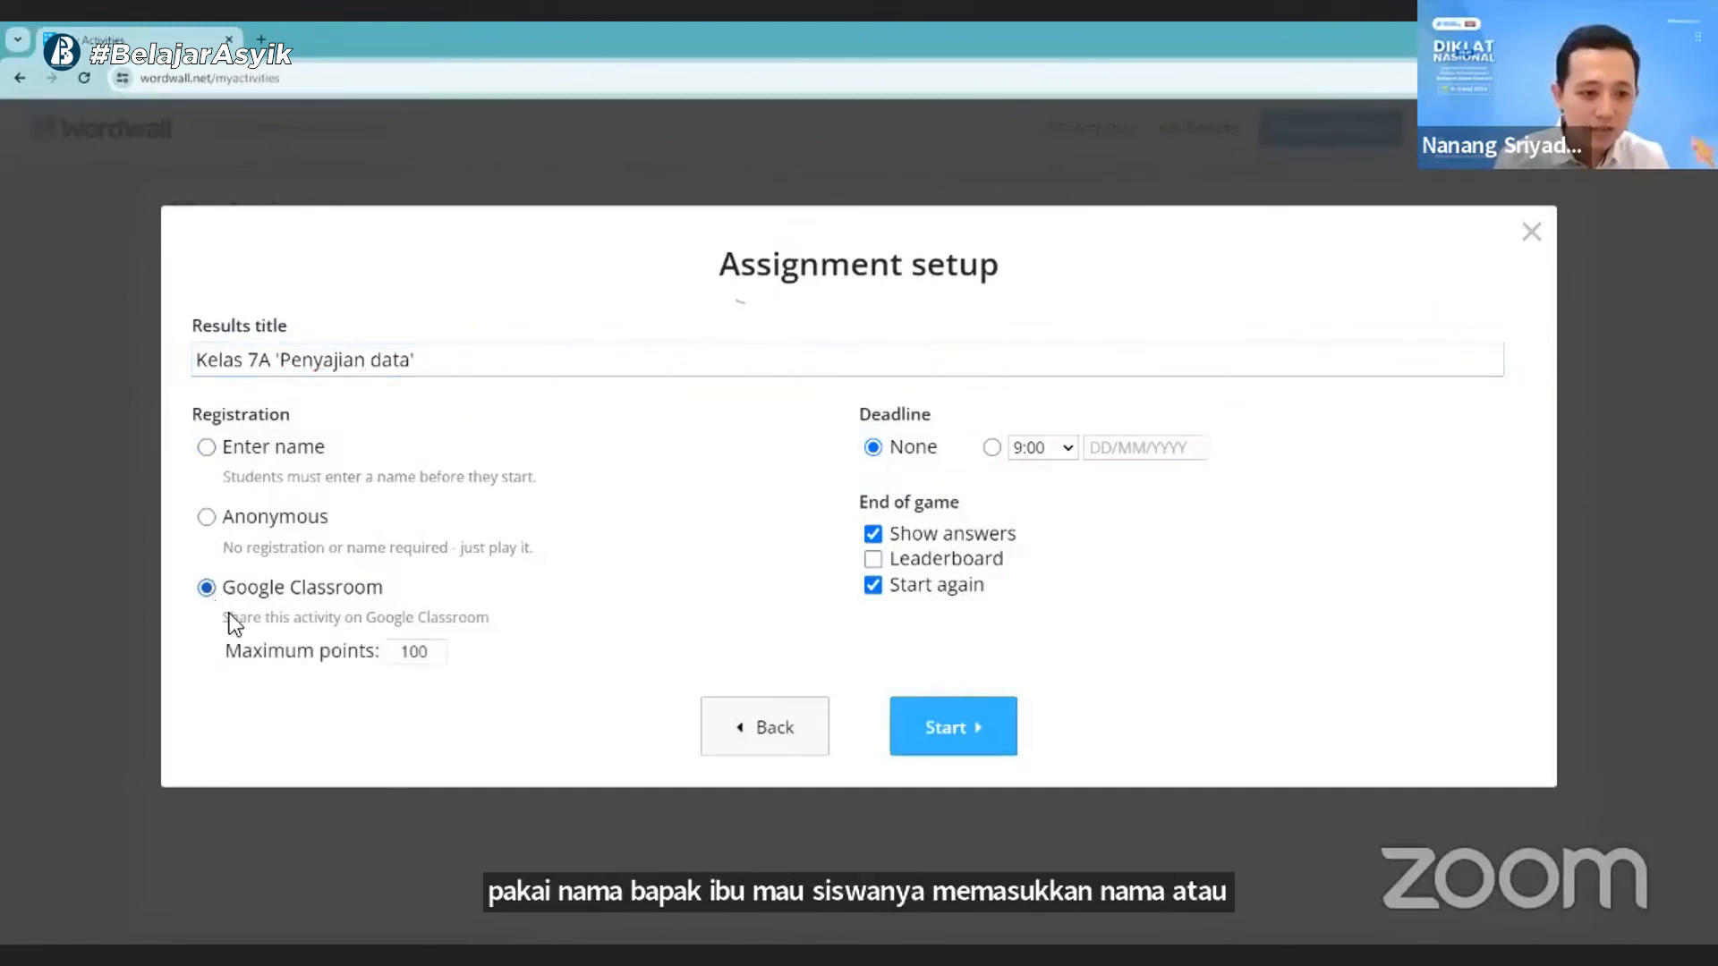
pyautogui.click(204, 448)
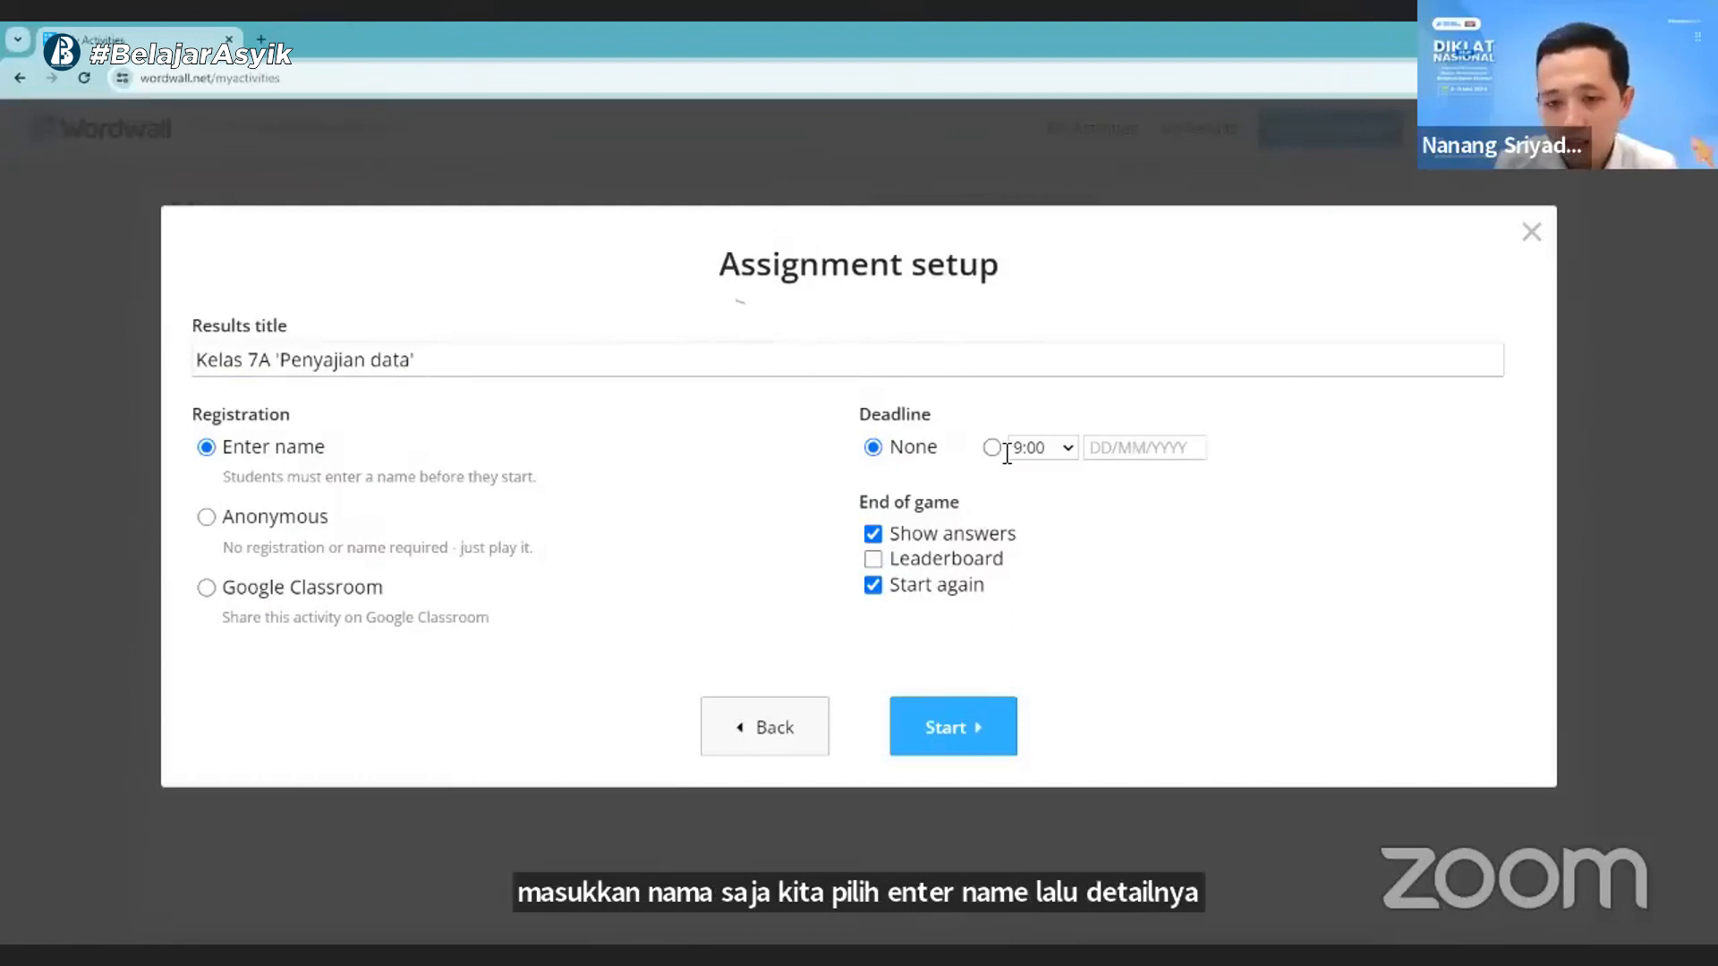
# - Set the deadline to 21:00 on 10/05/2024, and start the assignment with Show answers and Leaderboard enabled and Start again disabled
pyautogui.click(1042, 447)
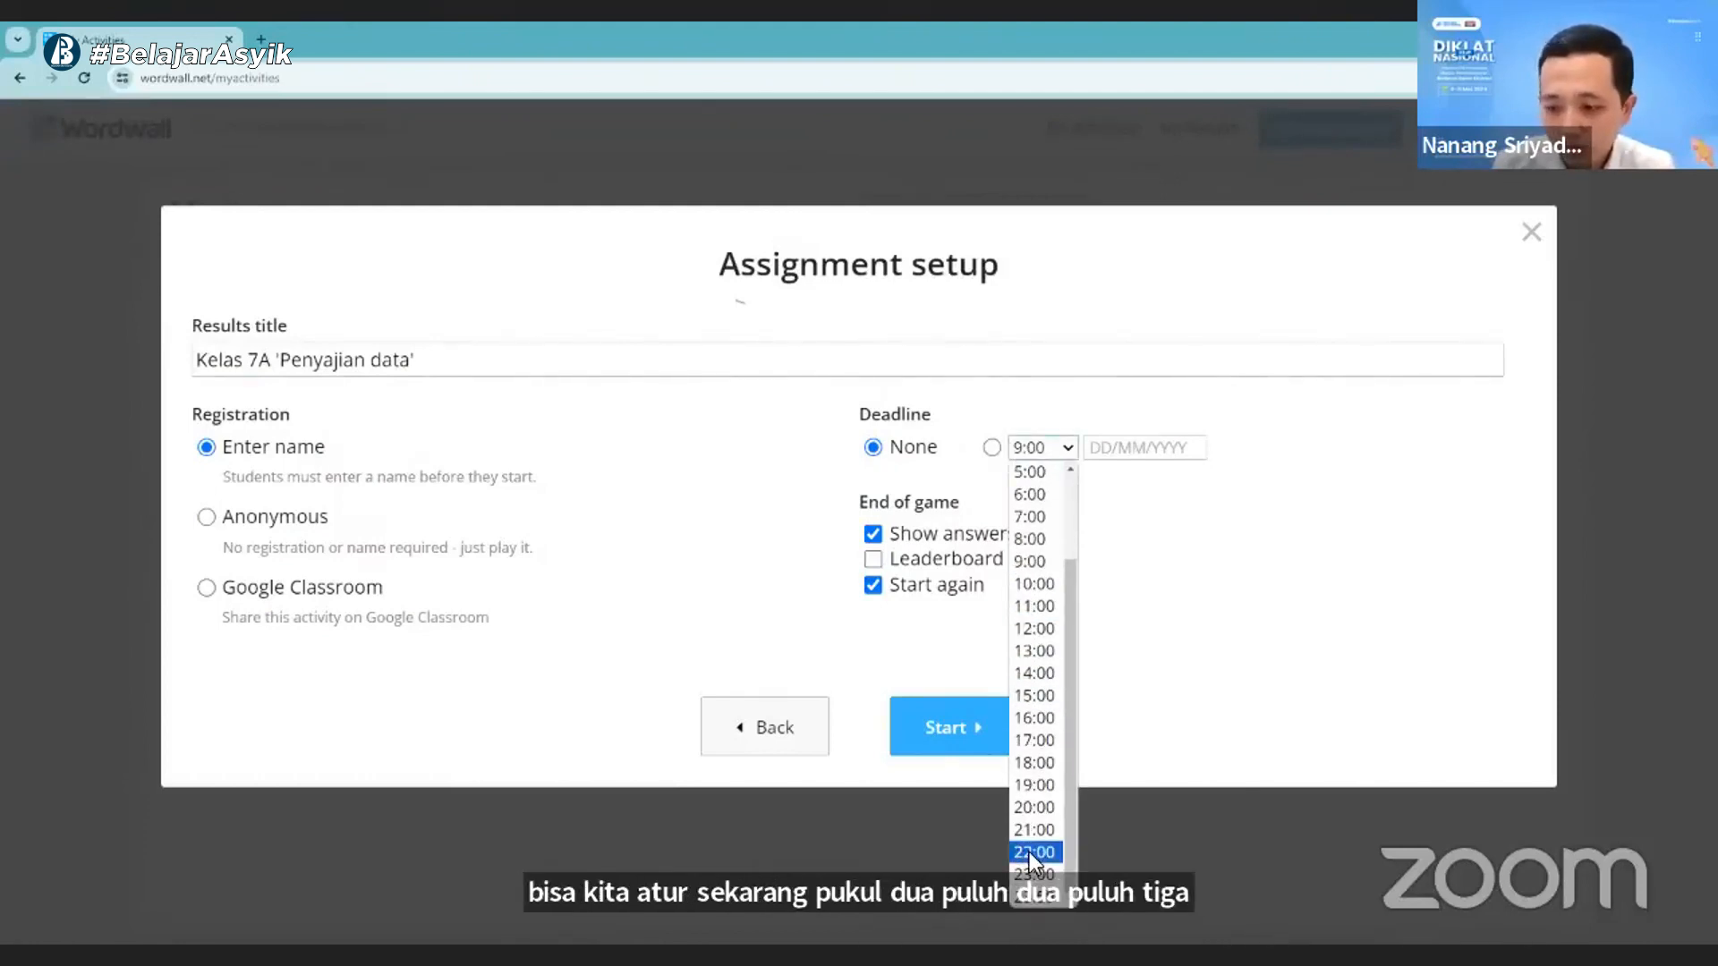
pyautogui.click(1032, 828)
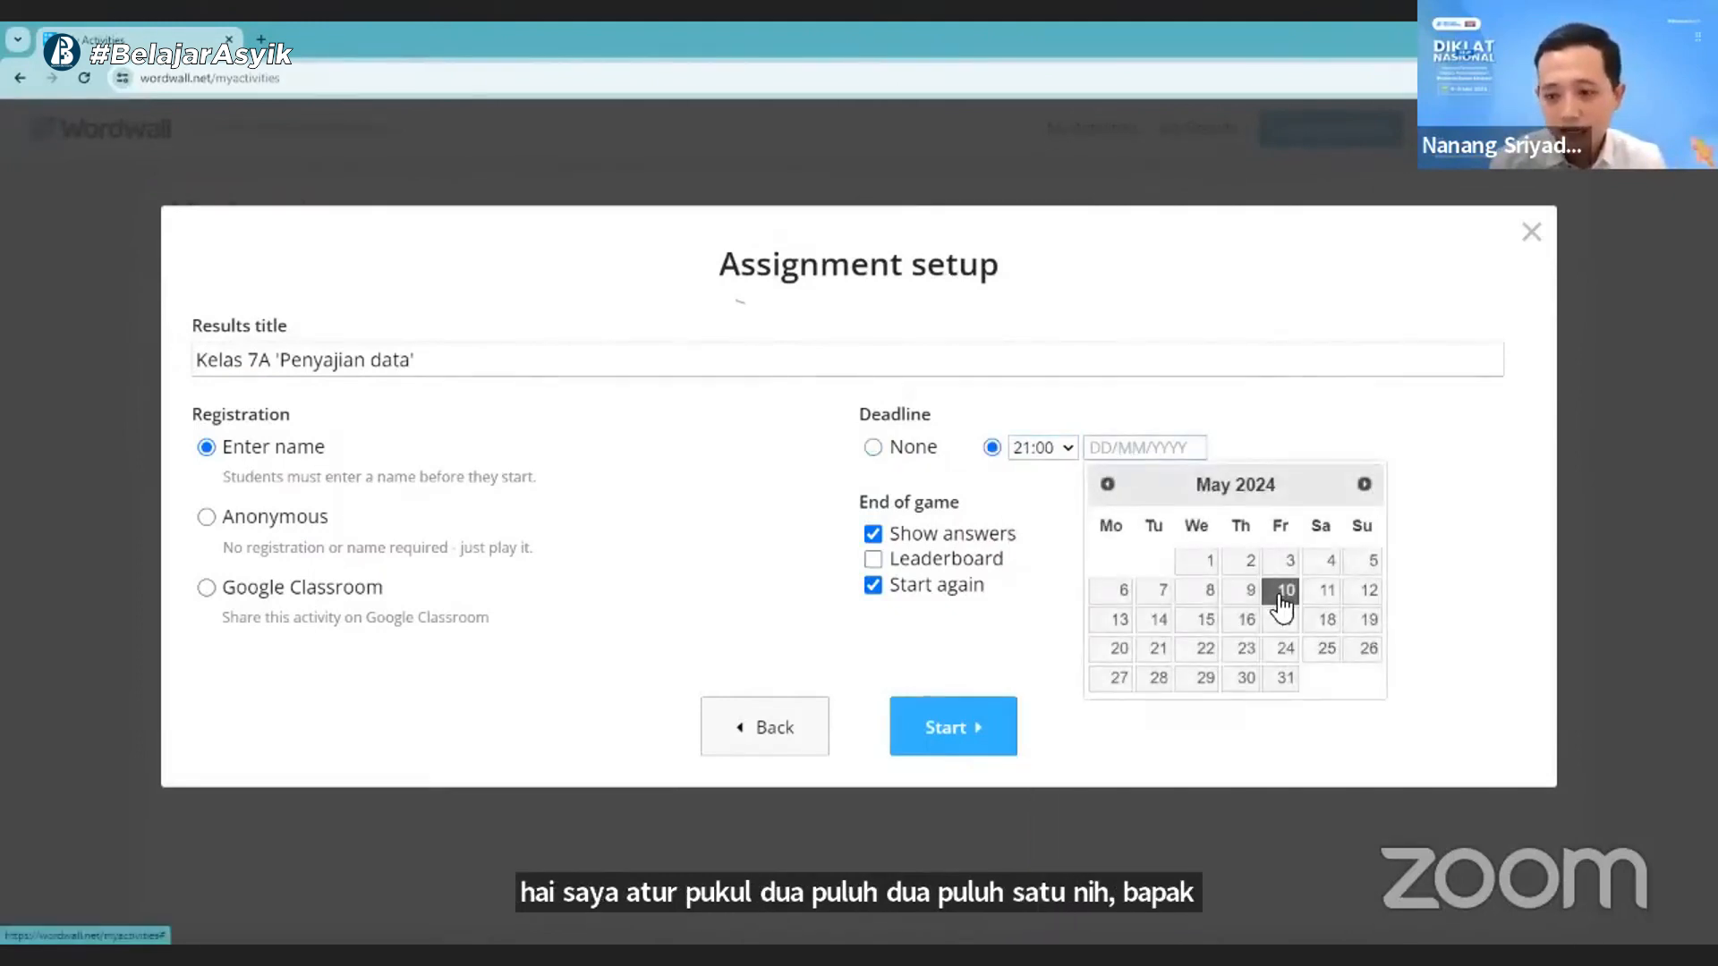
pyautogui.click(1280, 596)
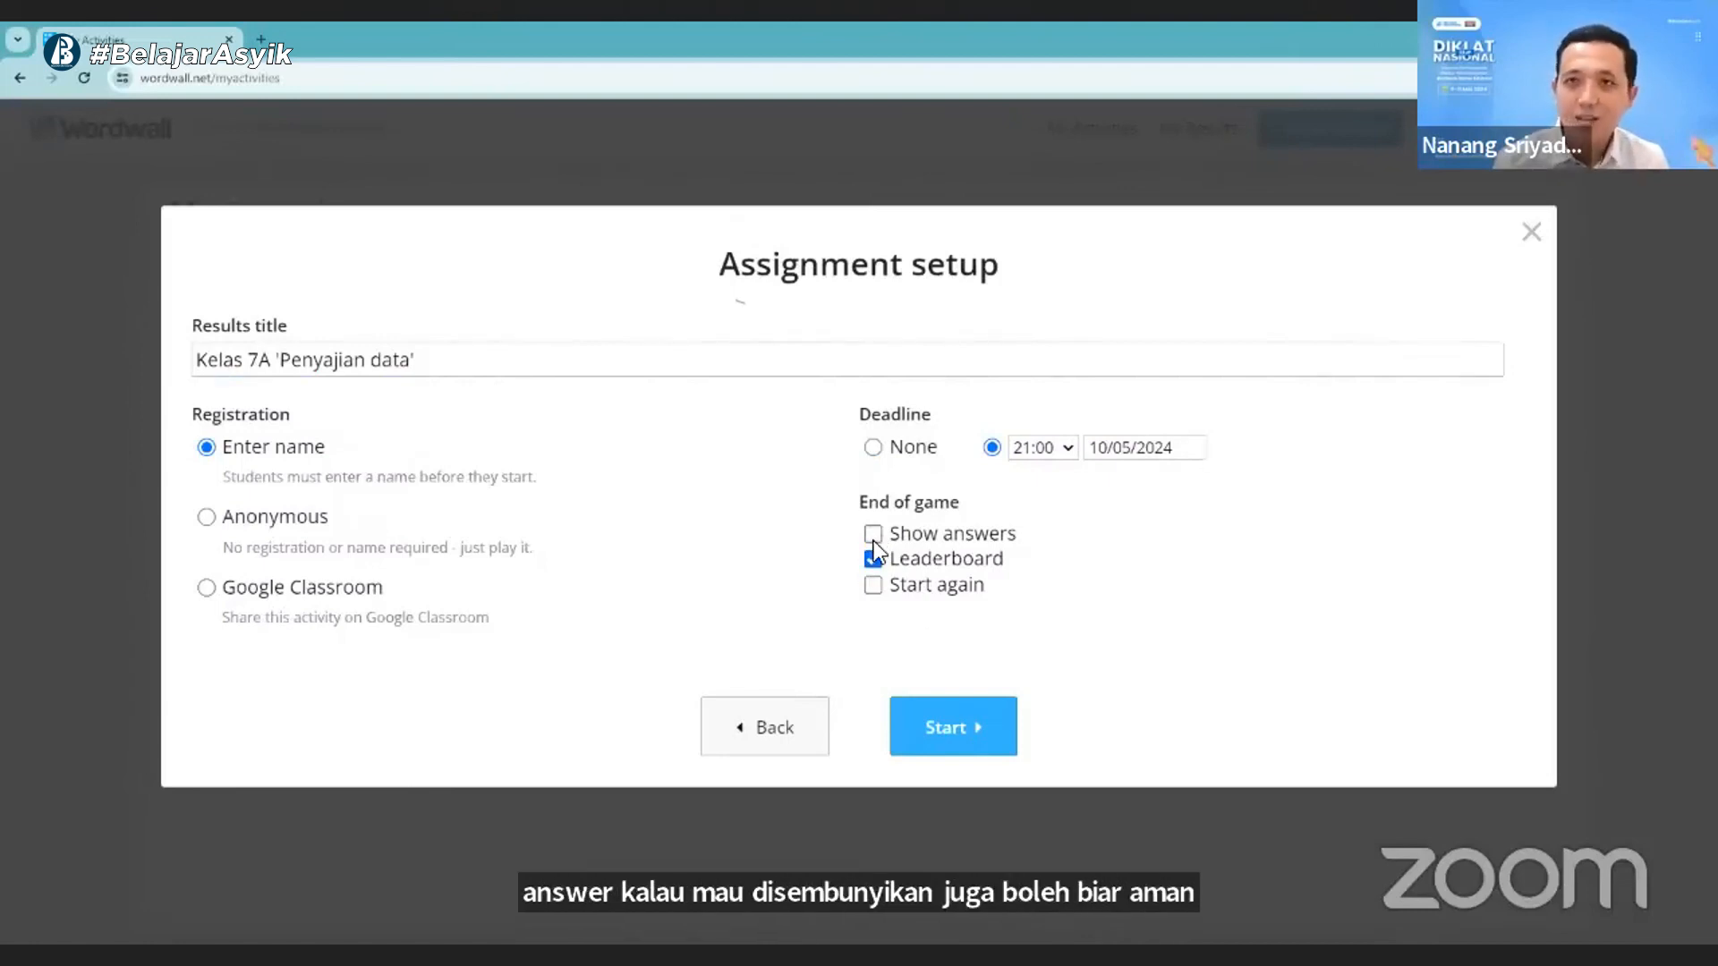
pyautogui.click(873, 537)
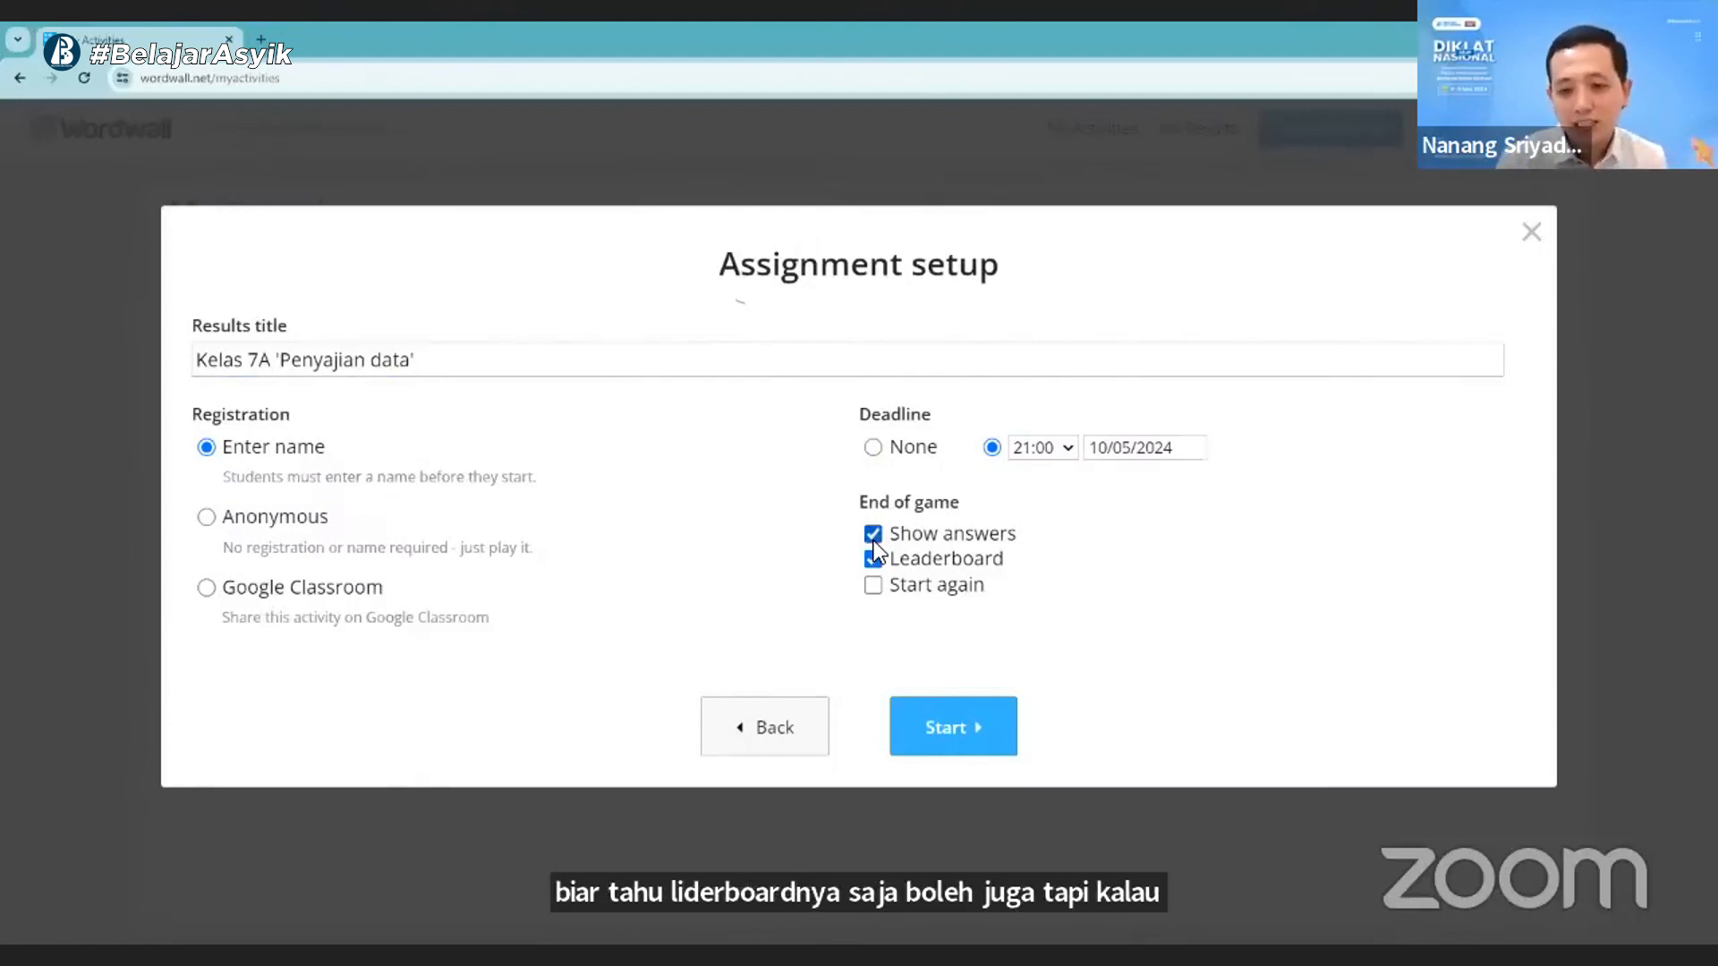
pyautogui.click(974, 743)
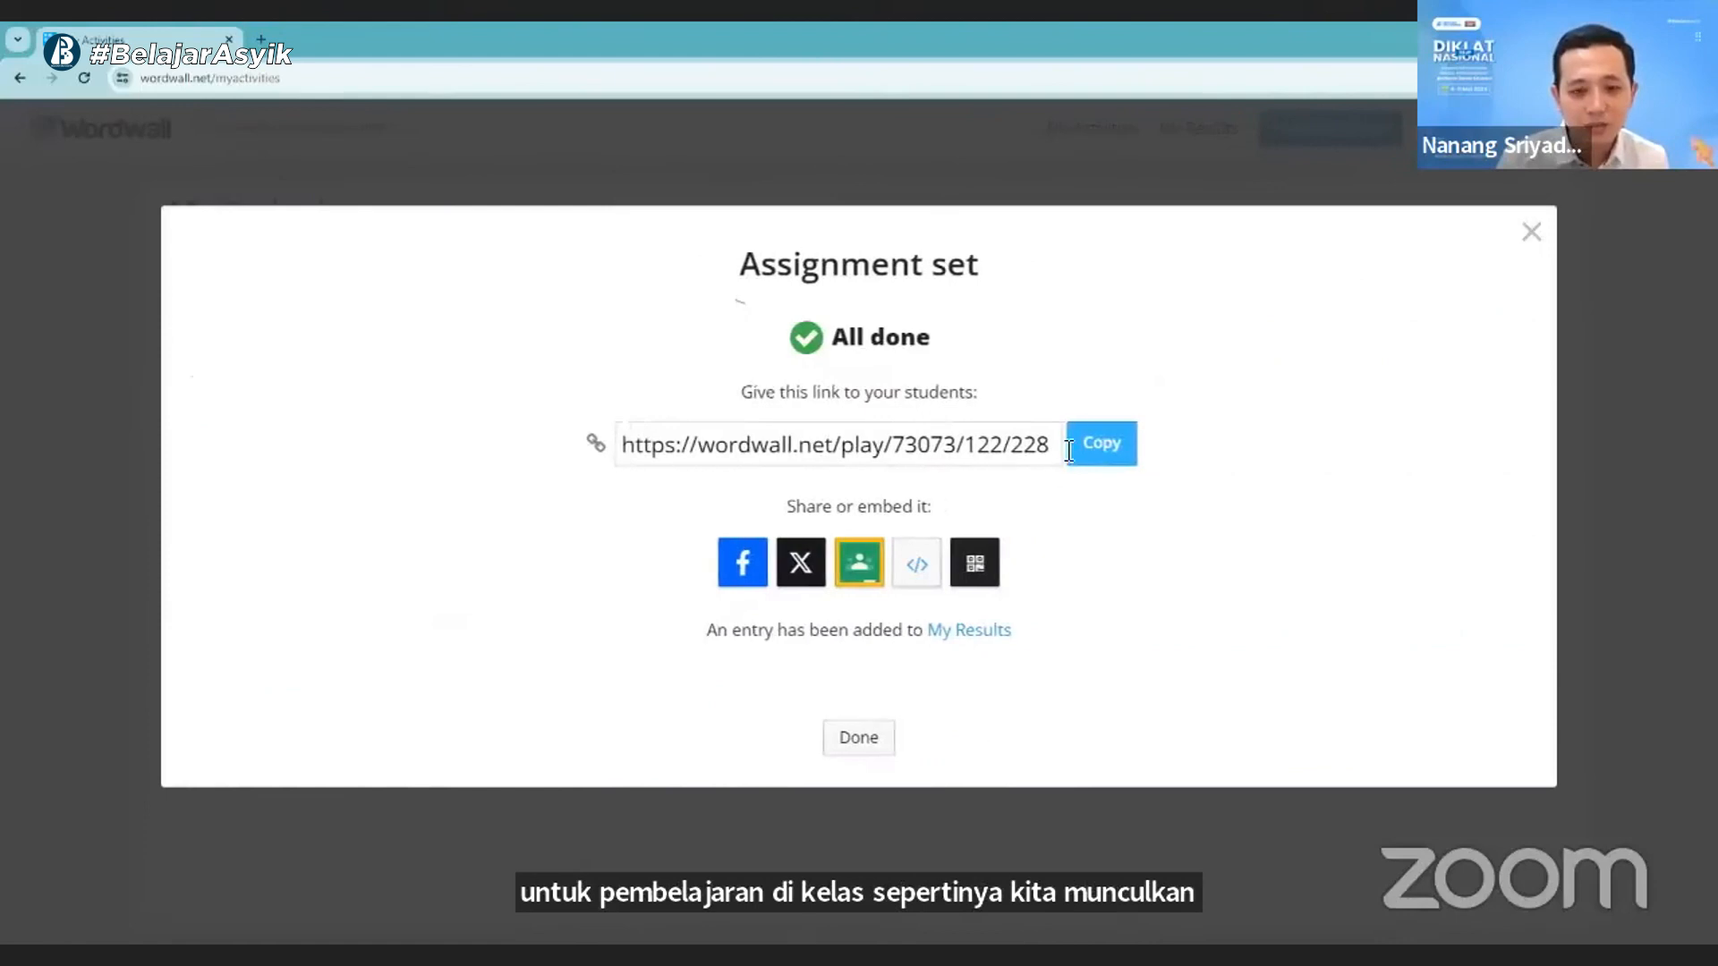
# - Copy the assignment's student link and open it in a new browser tab
pyautogui.click(1091, 457)
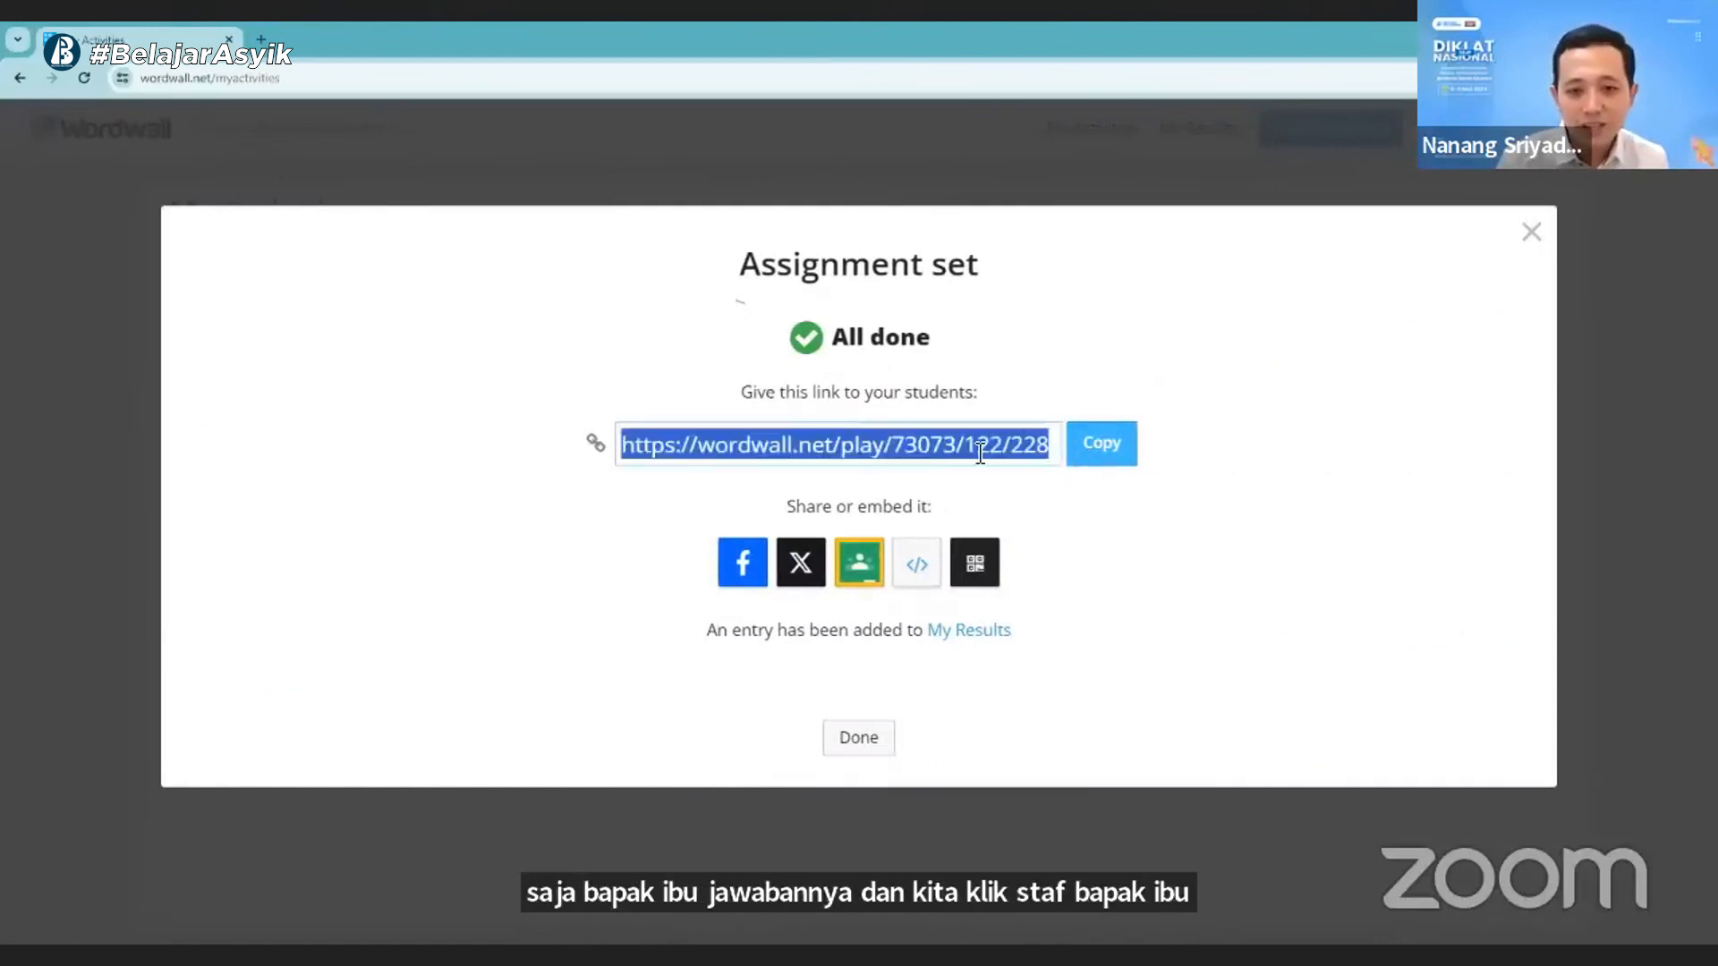
pyautogui.click(792, 159)
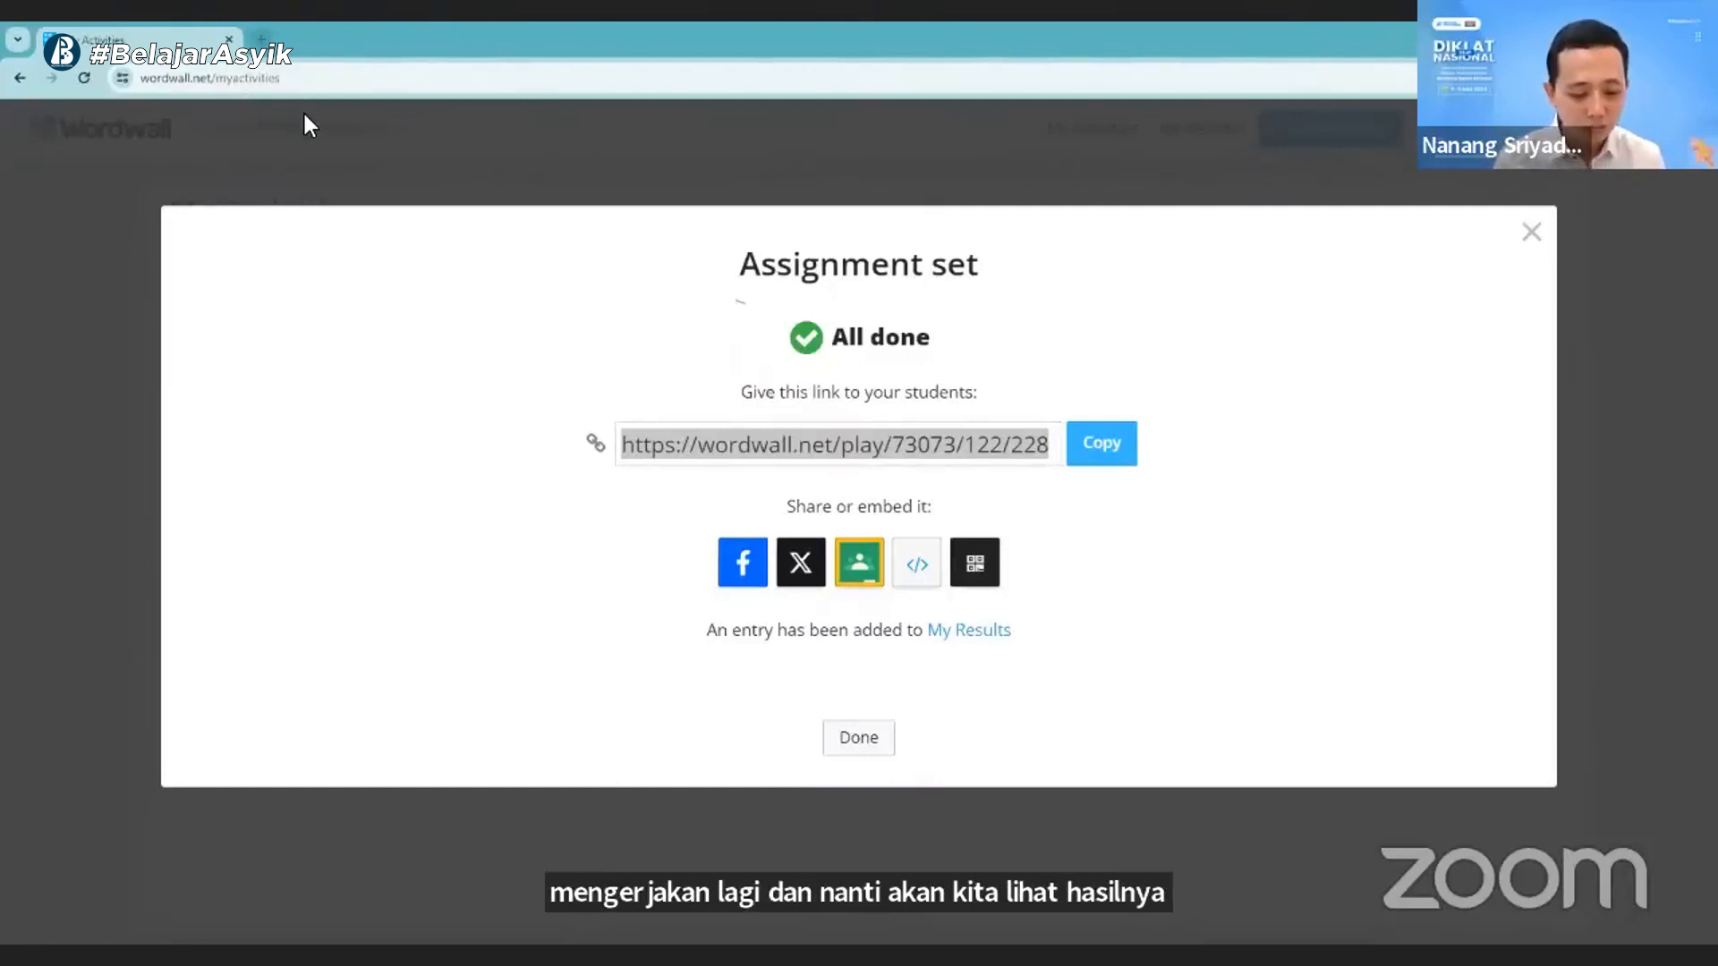
pyautogui.hotkey('ctrl', 't')
pyautogui.hotkey('ctrl', 'v')
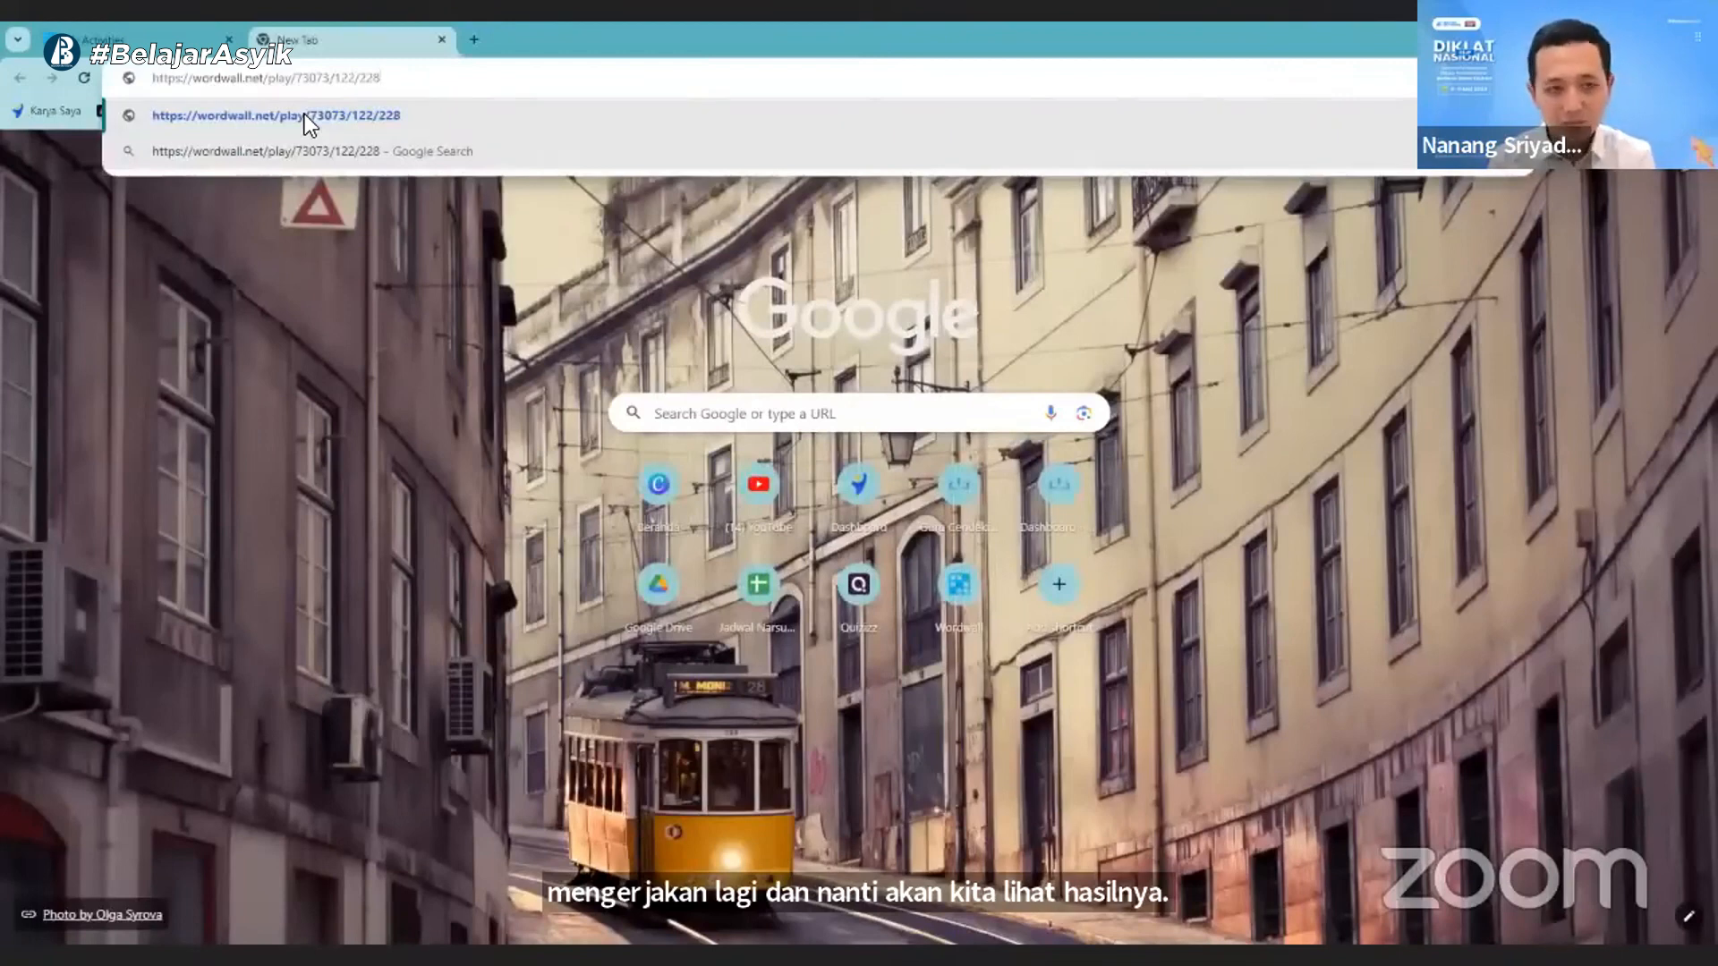
pyautogui.click(304, 114)
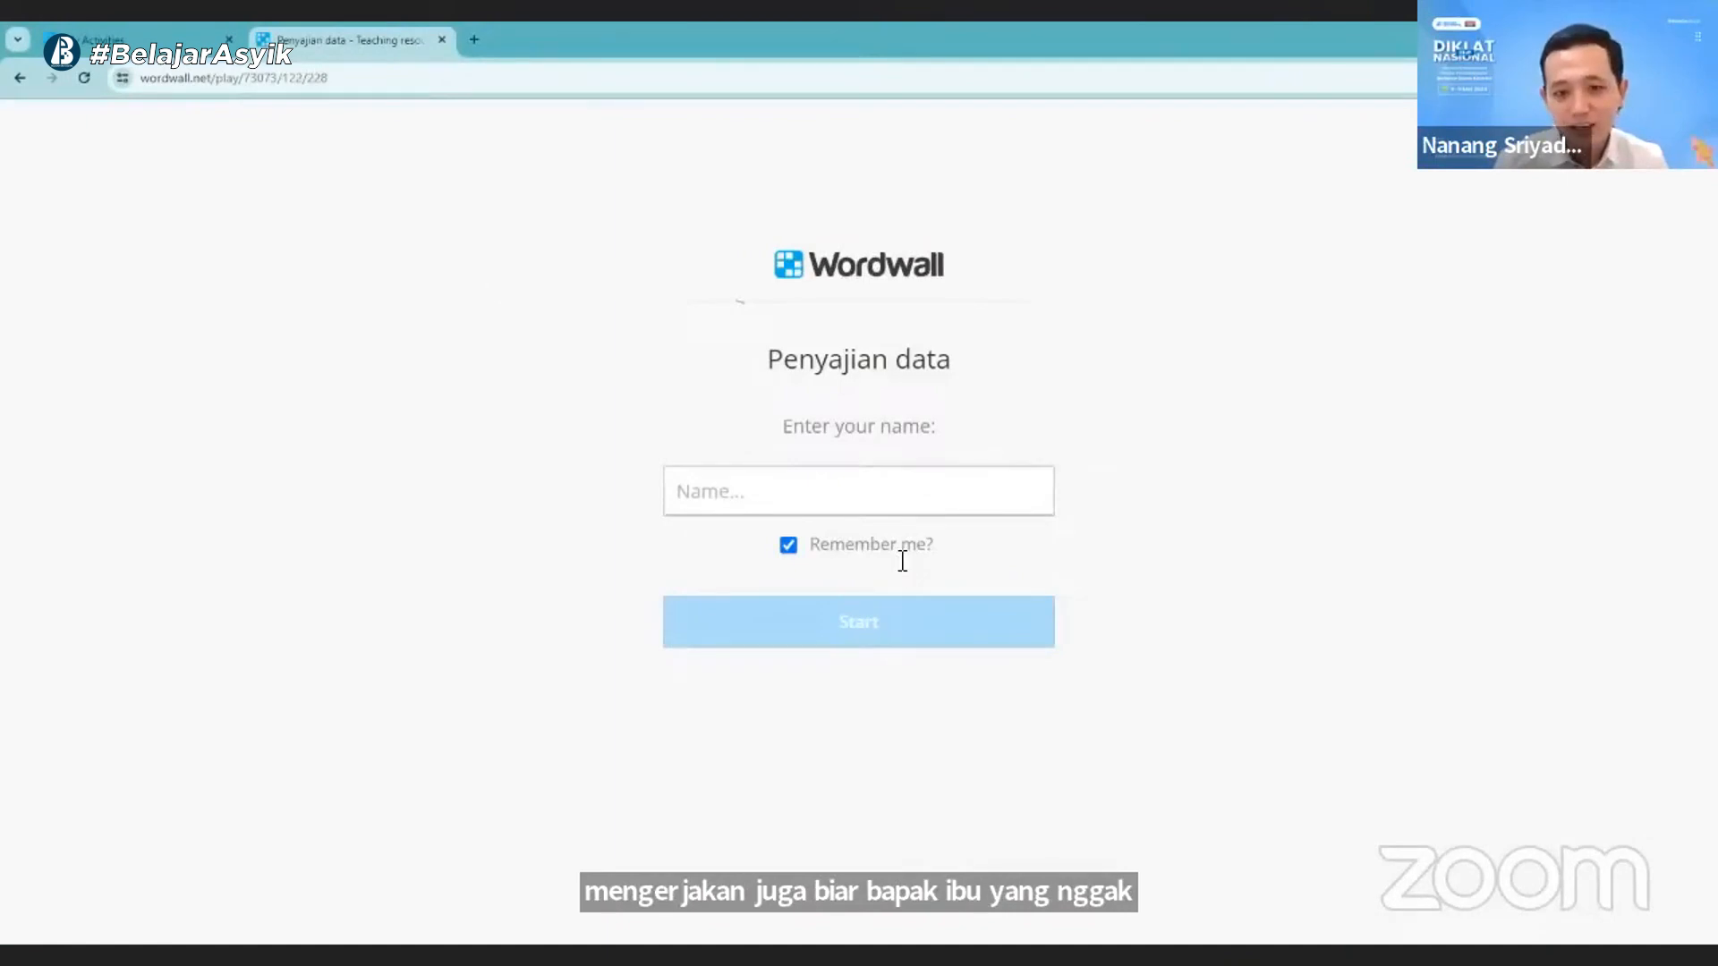
# - Enter the student's full name on the assignment page and start the "Penyajian data" quiz
pyautogui.click(987, 486)
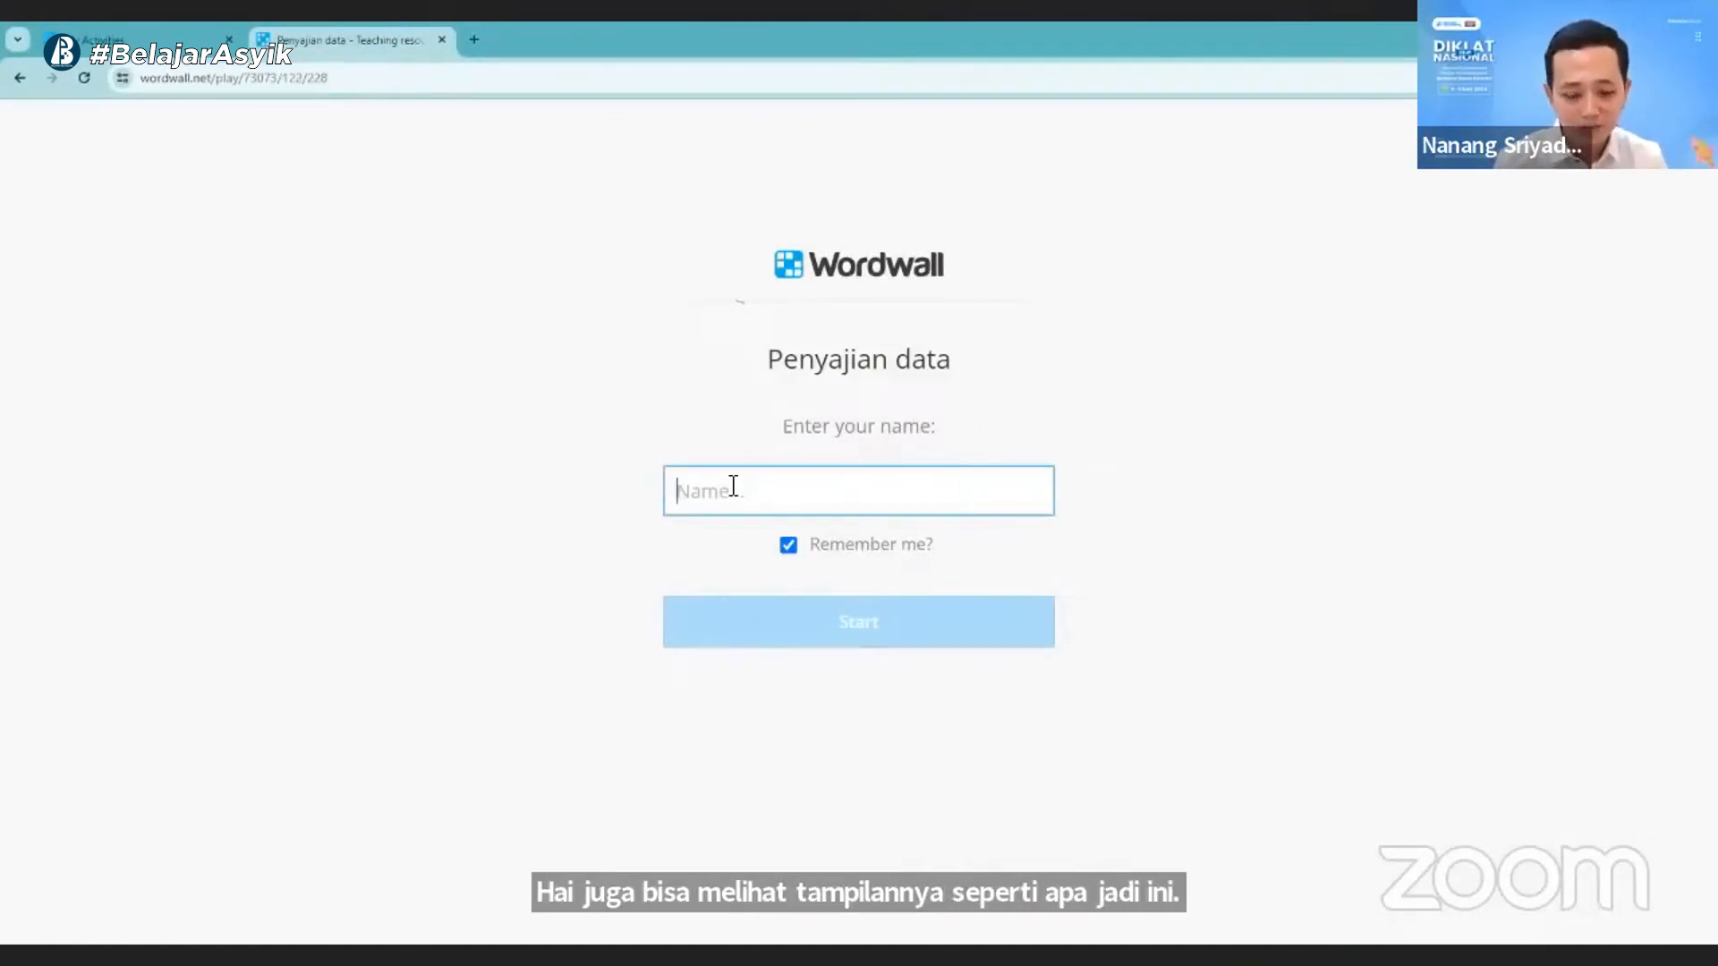
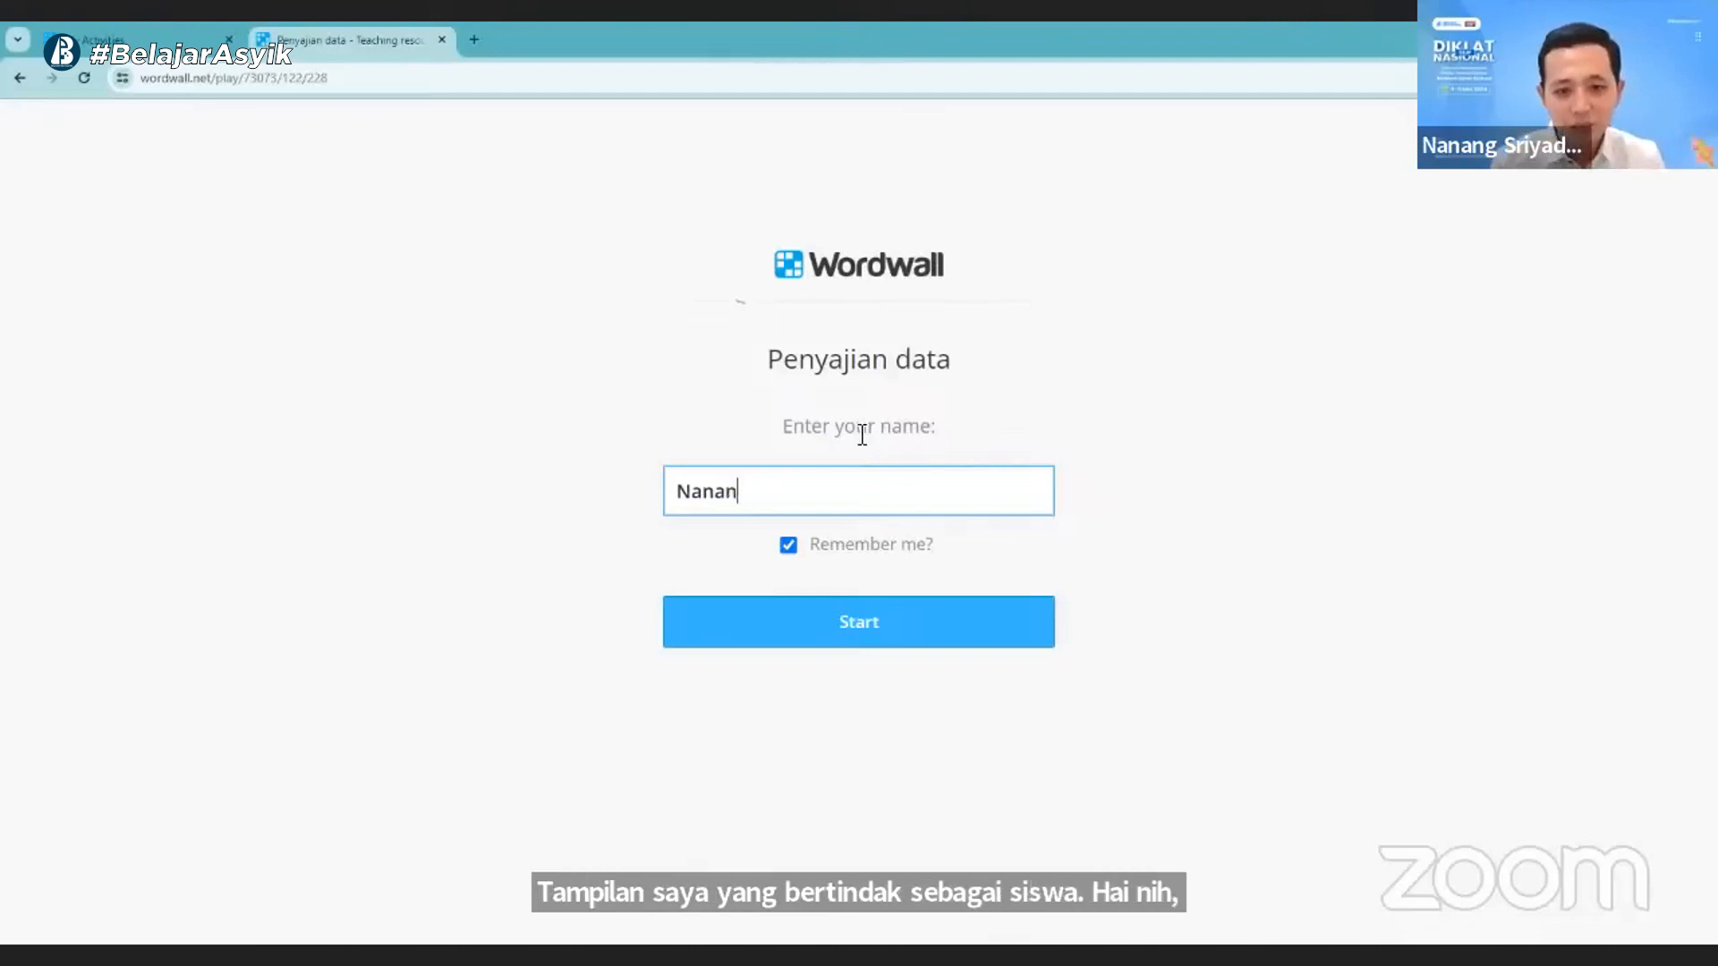
pyautogui.click(878, 641)
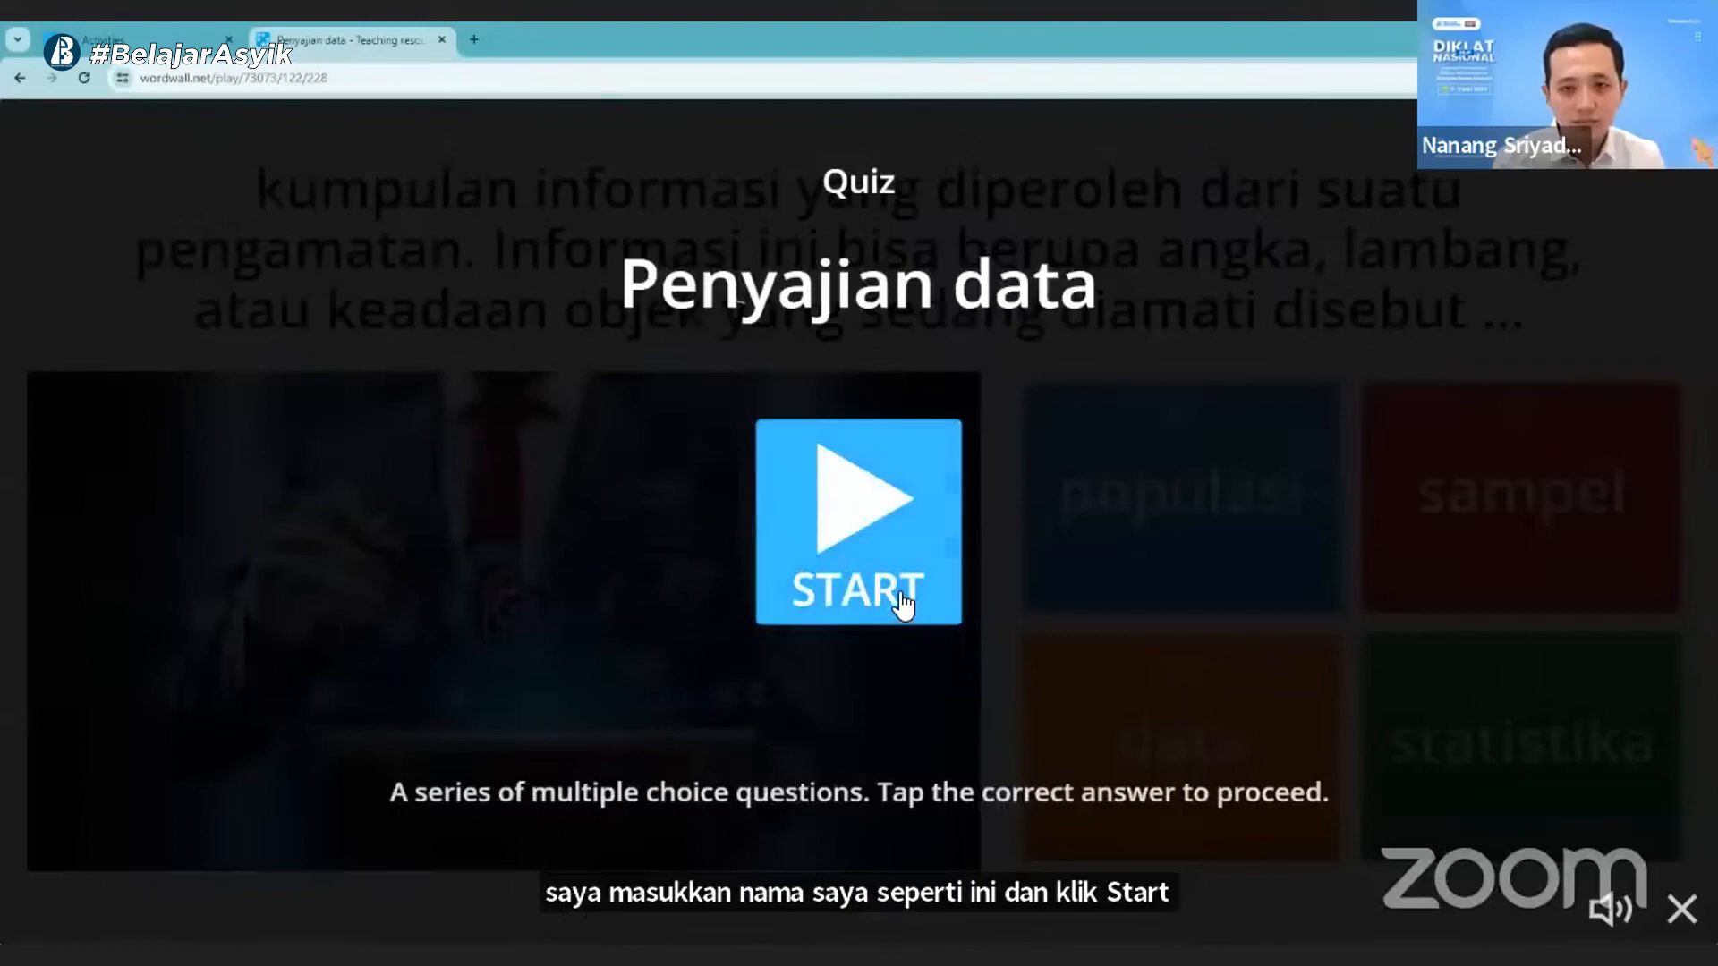
pyautogui.click(881, 546)
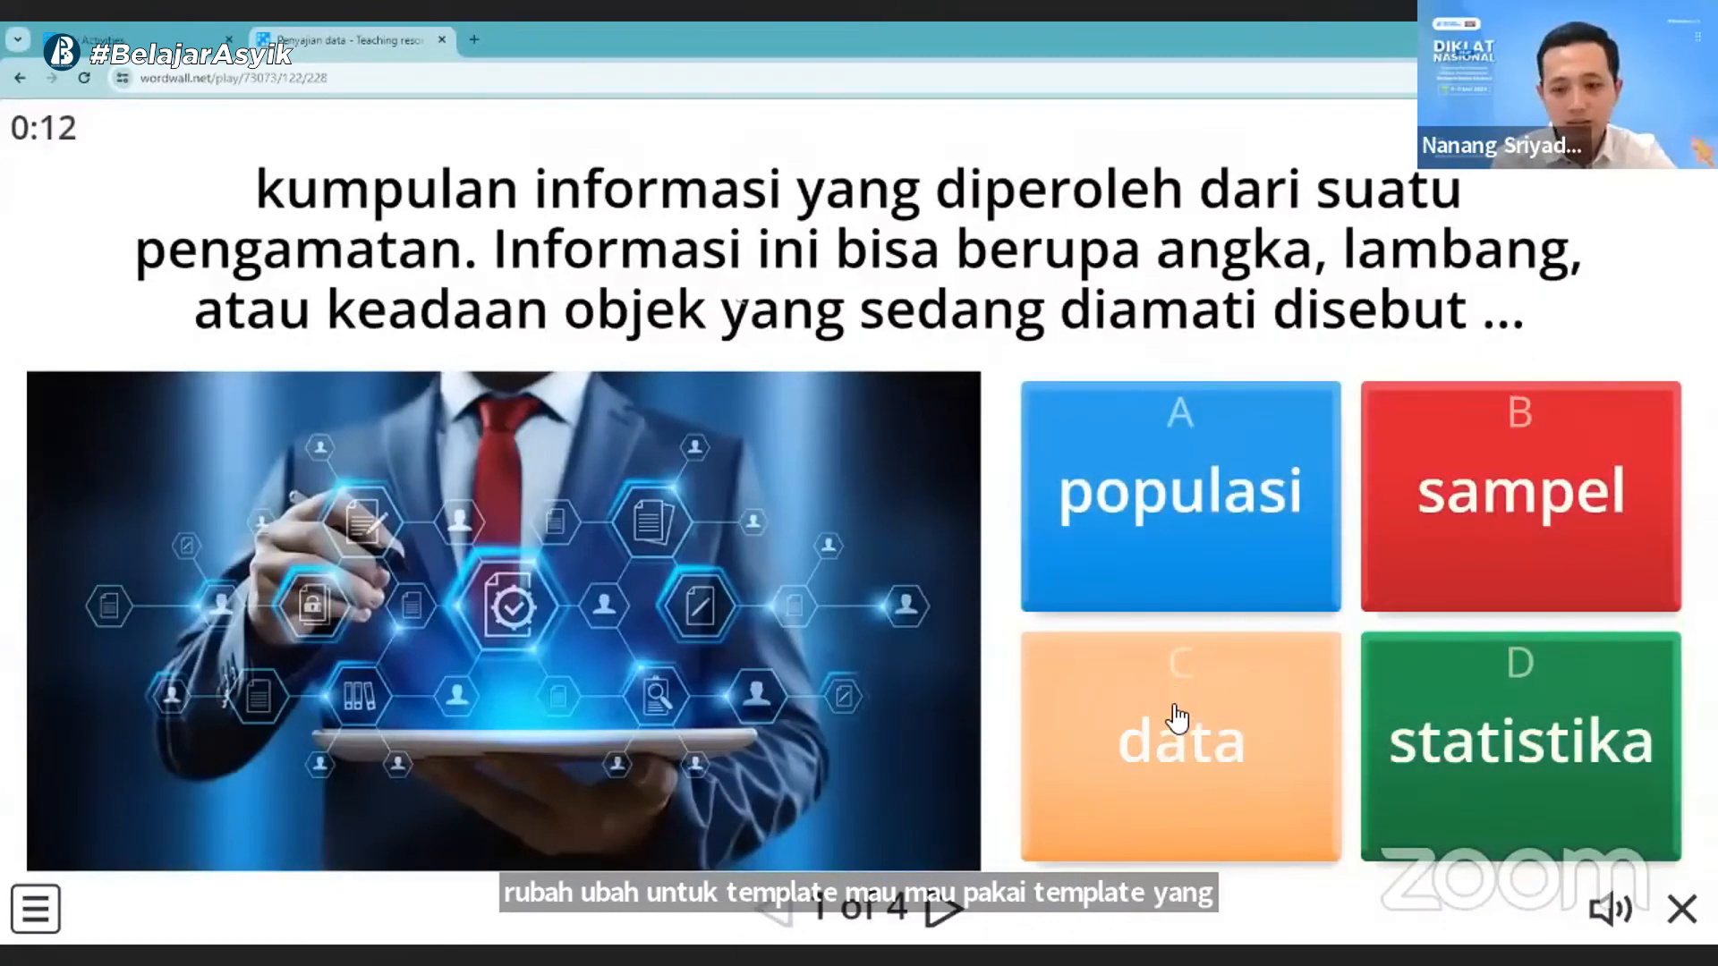
# - Answer the four quiz questions with data, Kualitatif, kuantitatif and populasi
pyautogui.click(1177, 719)
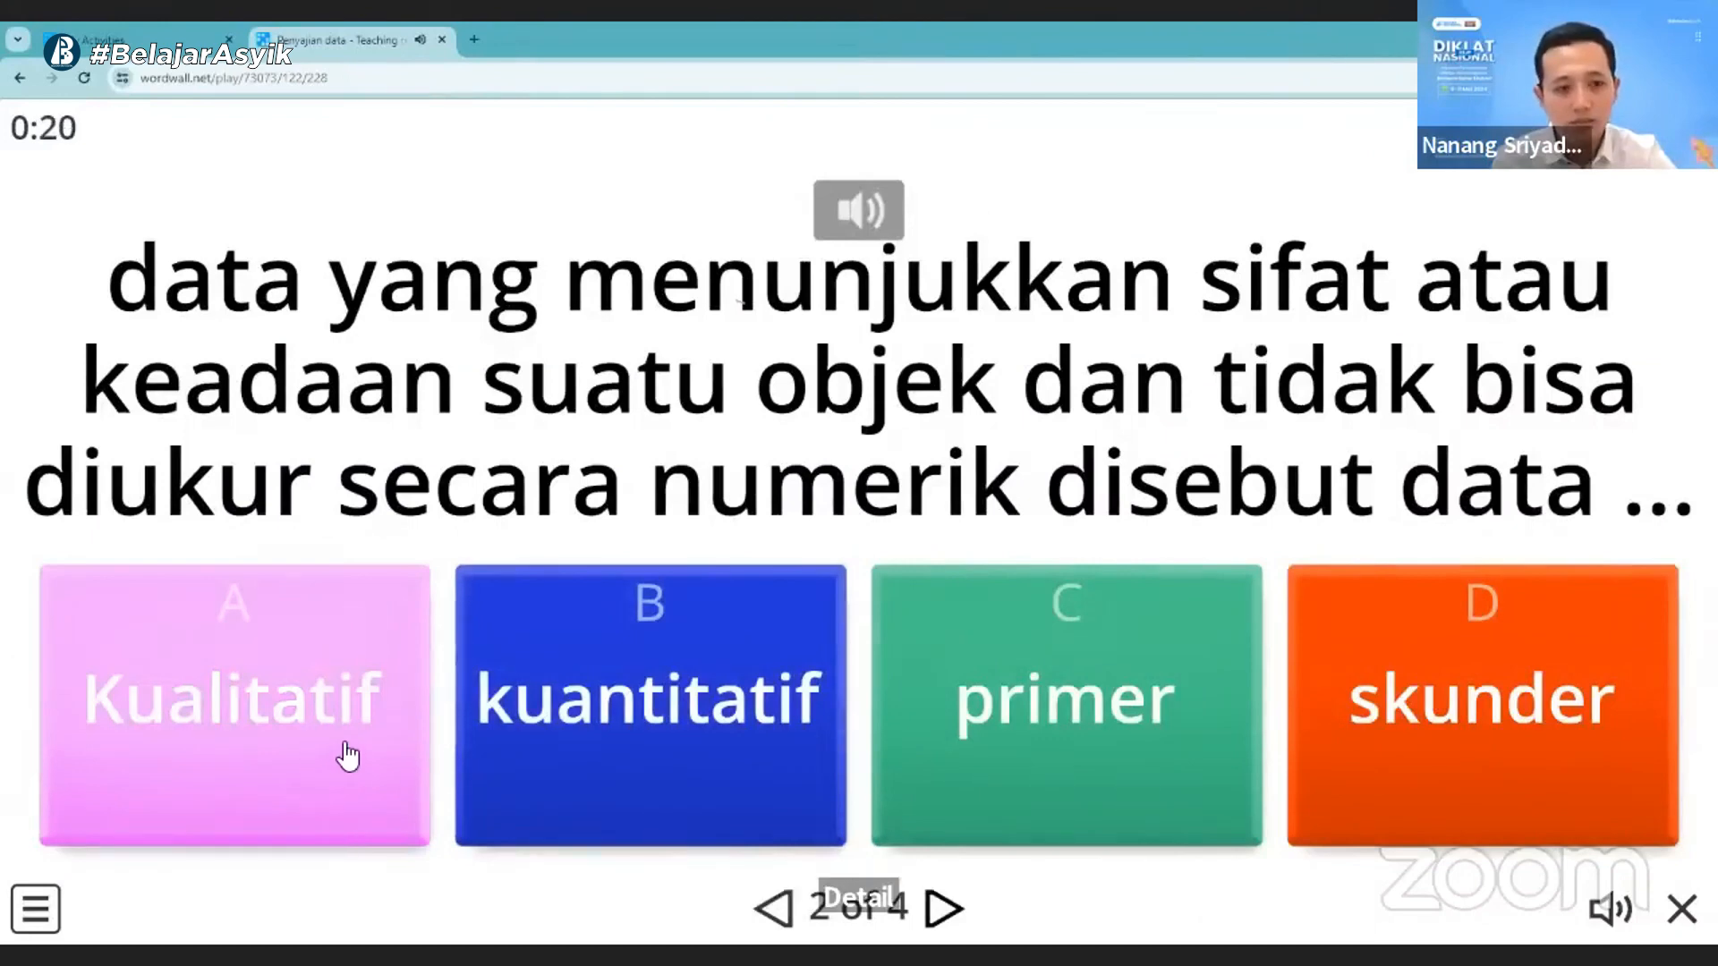
pyautogui.click(358, 741)
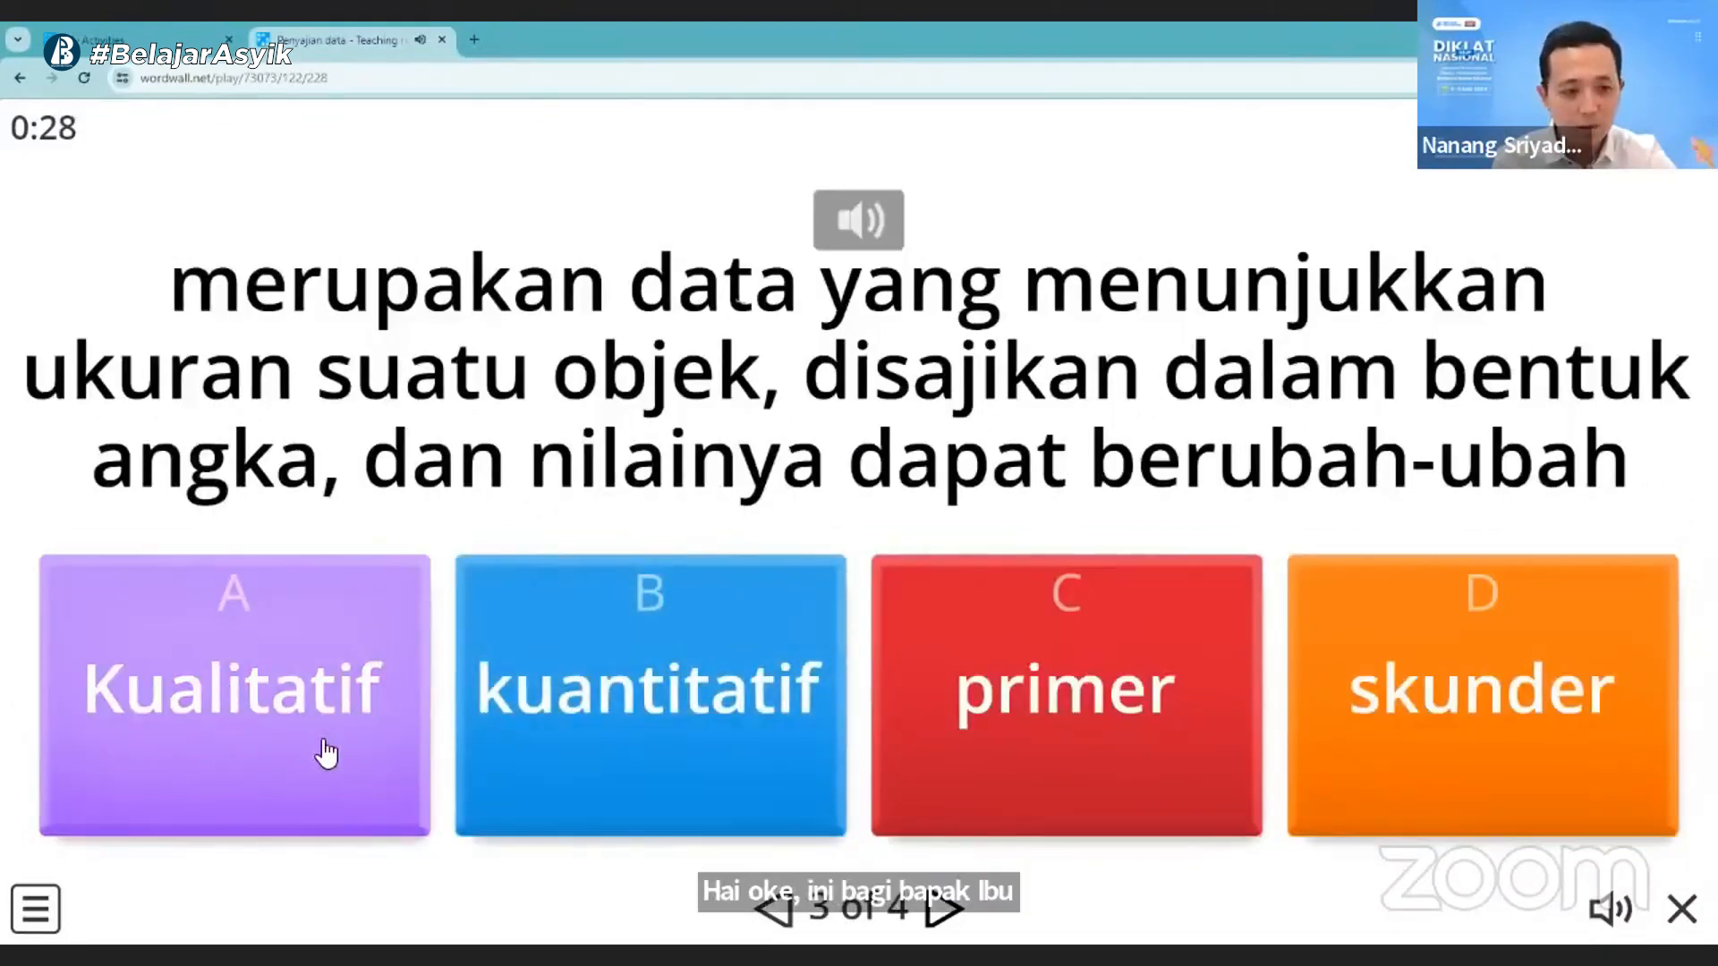
pyautogui.click(598, 747)
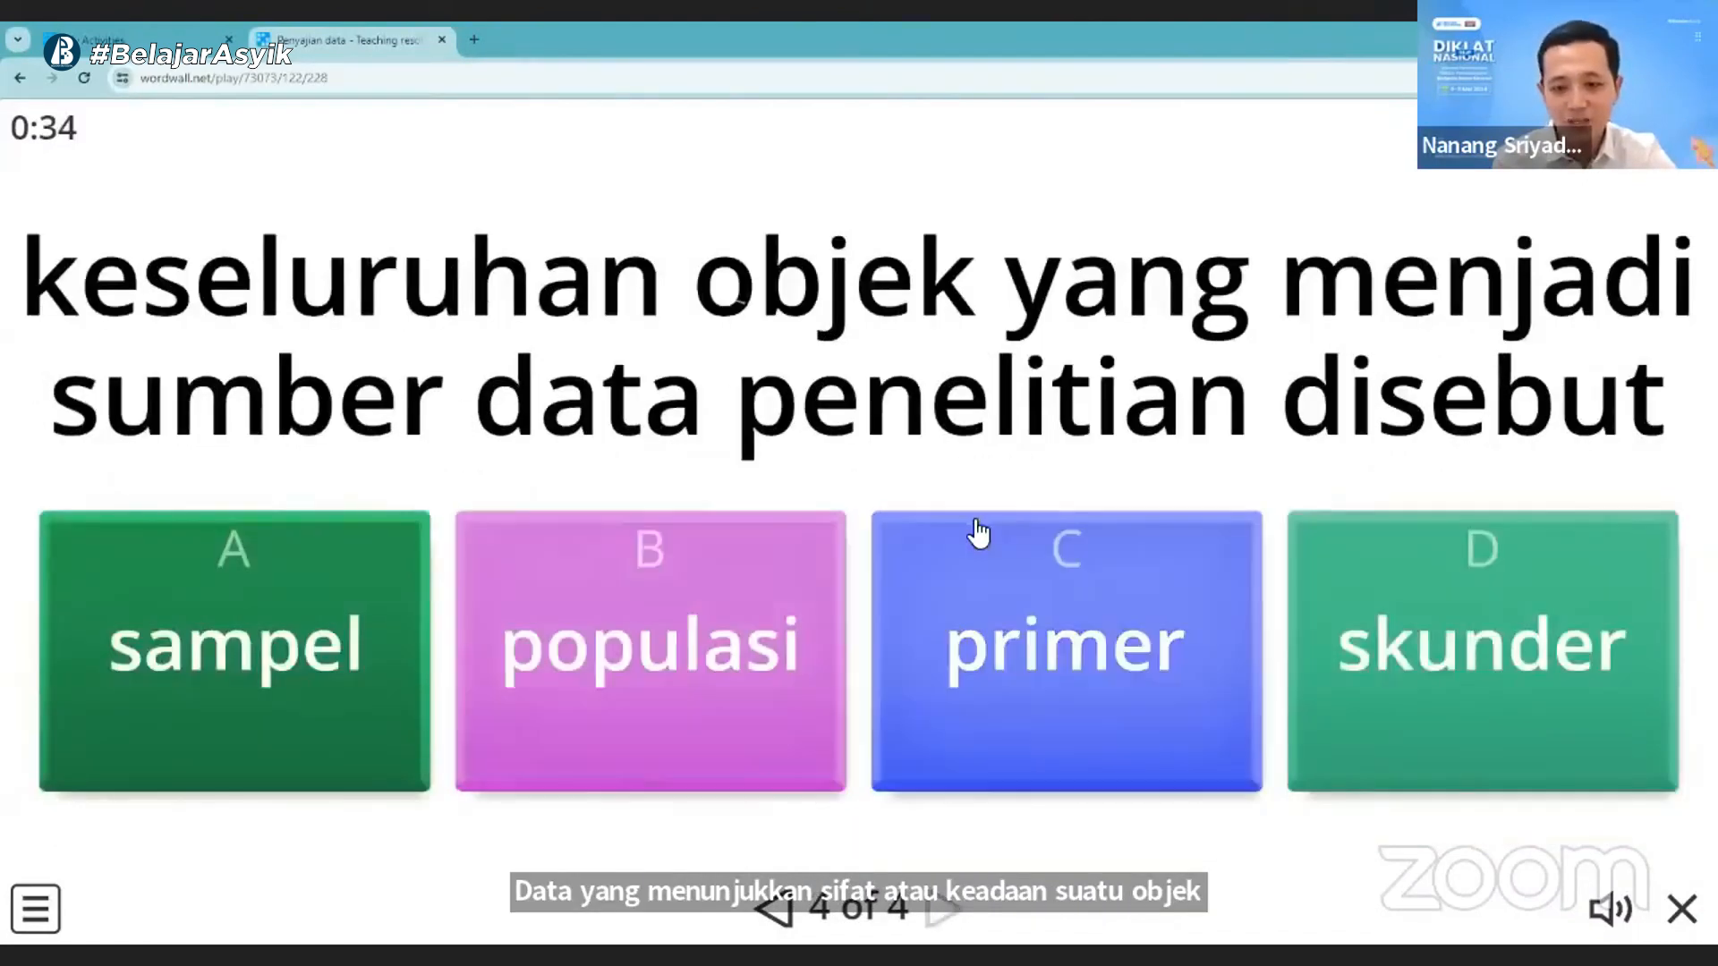
pyautogui.click(628, 677)
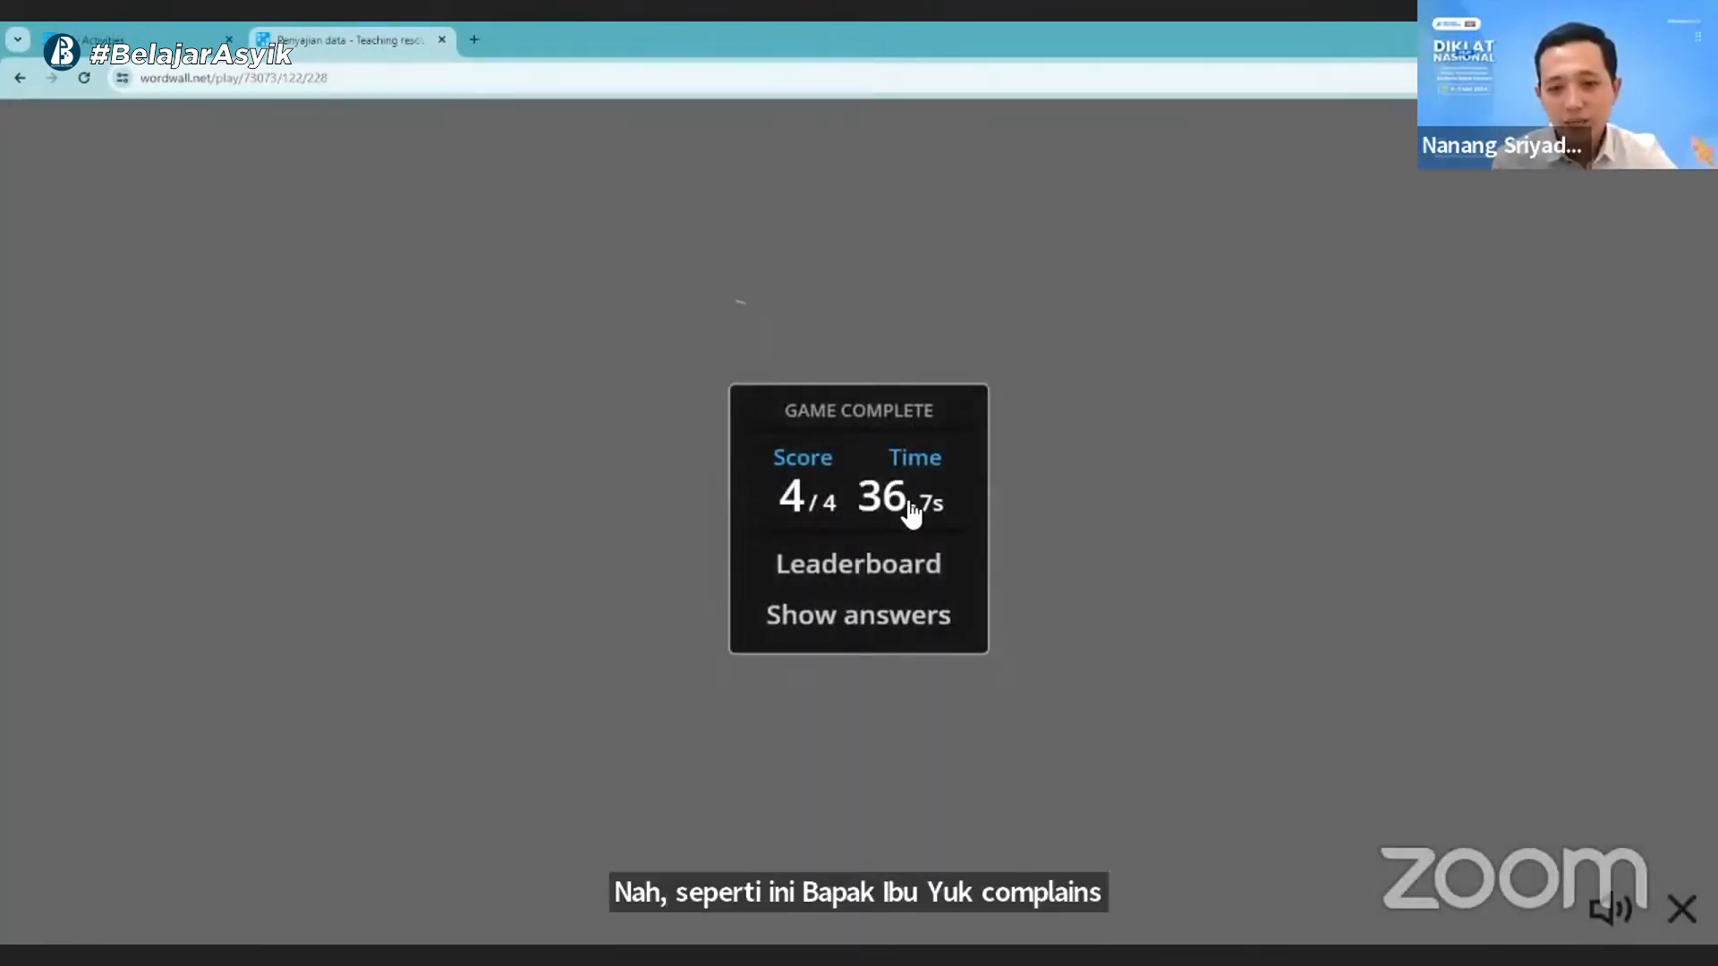
# - Review the assignment's leaderboard down to the tenth rank and return to the game summary
pyautogui.click(879, 590)
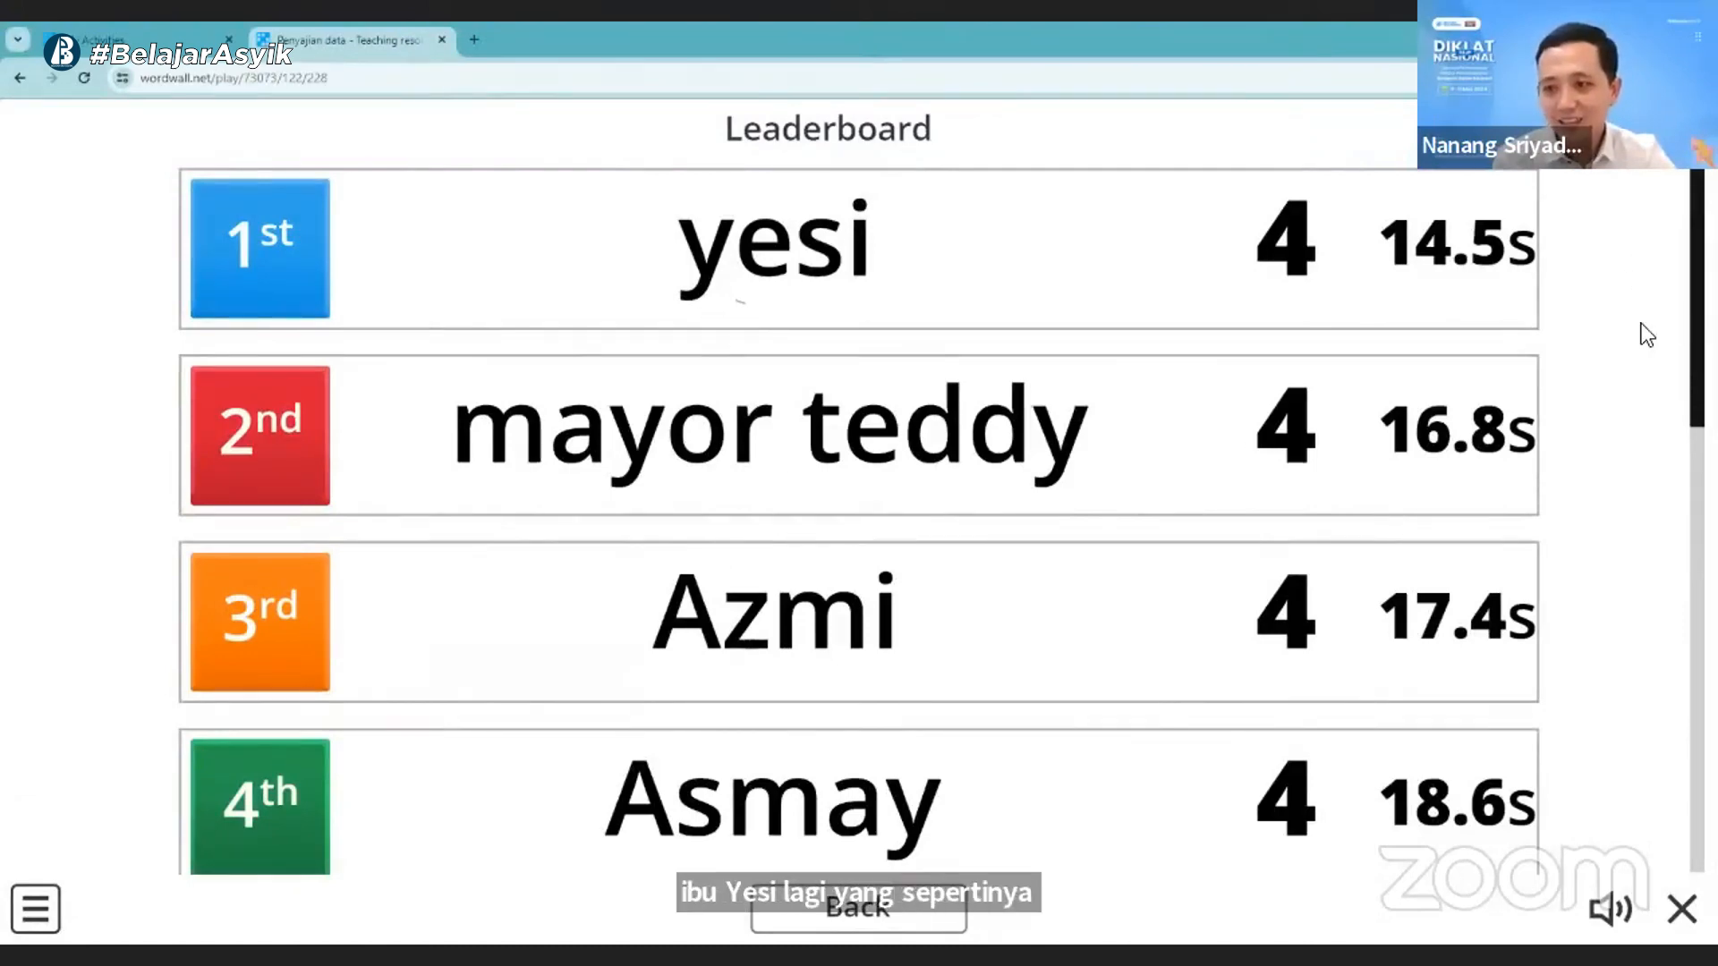
pyautogui.scroll(-10, 1652, 702)
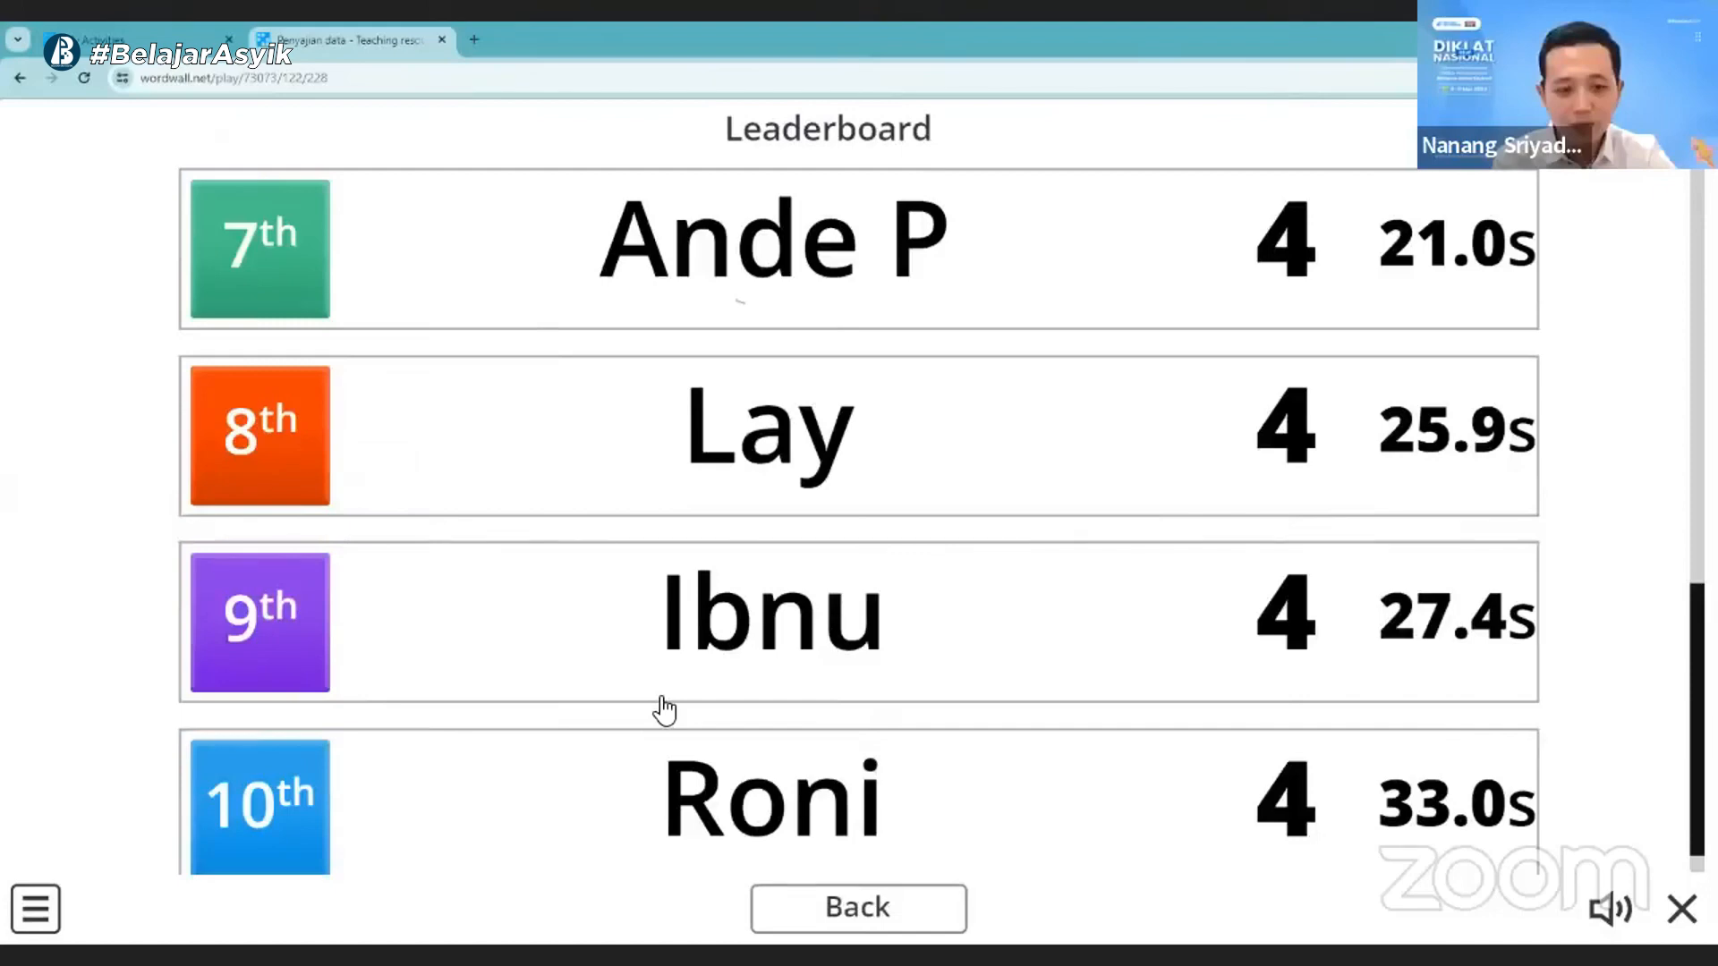
pyautogui.scroll(10, 1235, 797)
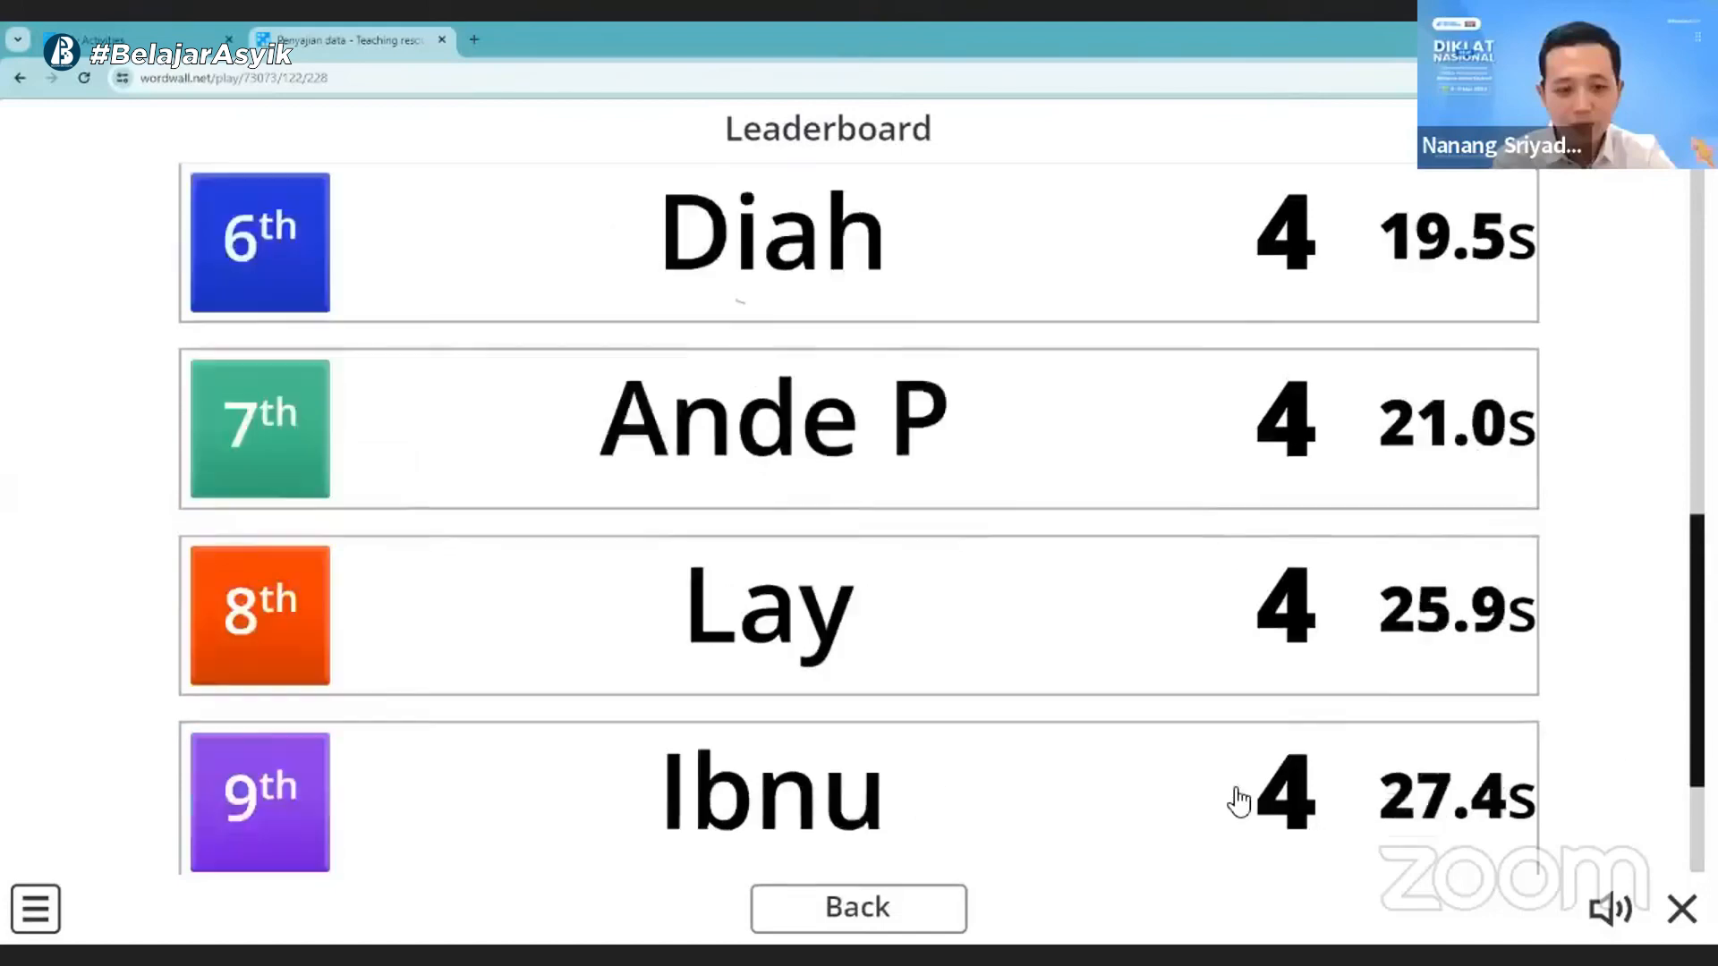
pyautogui.scroll(-10, 667, 448)
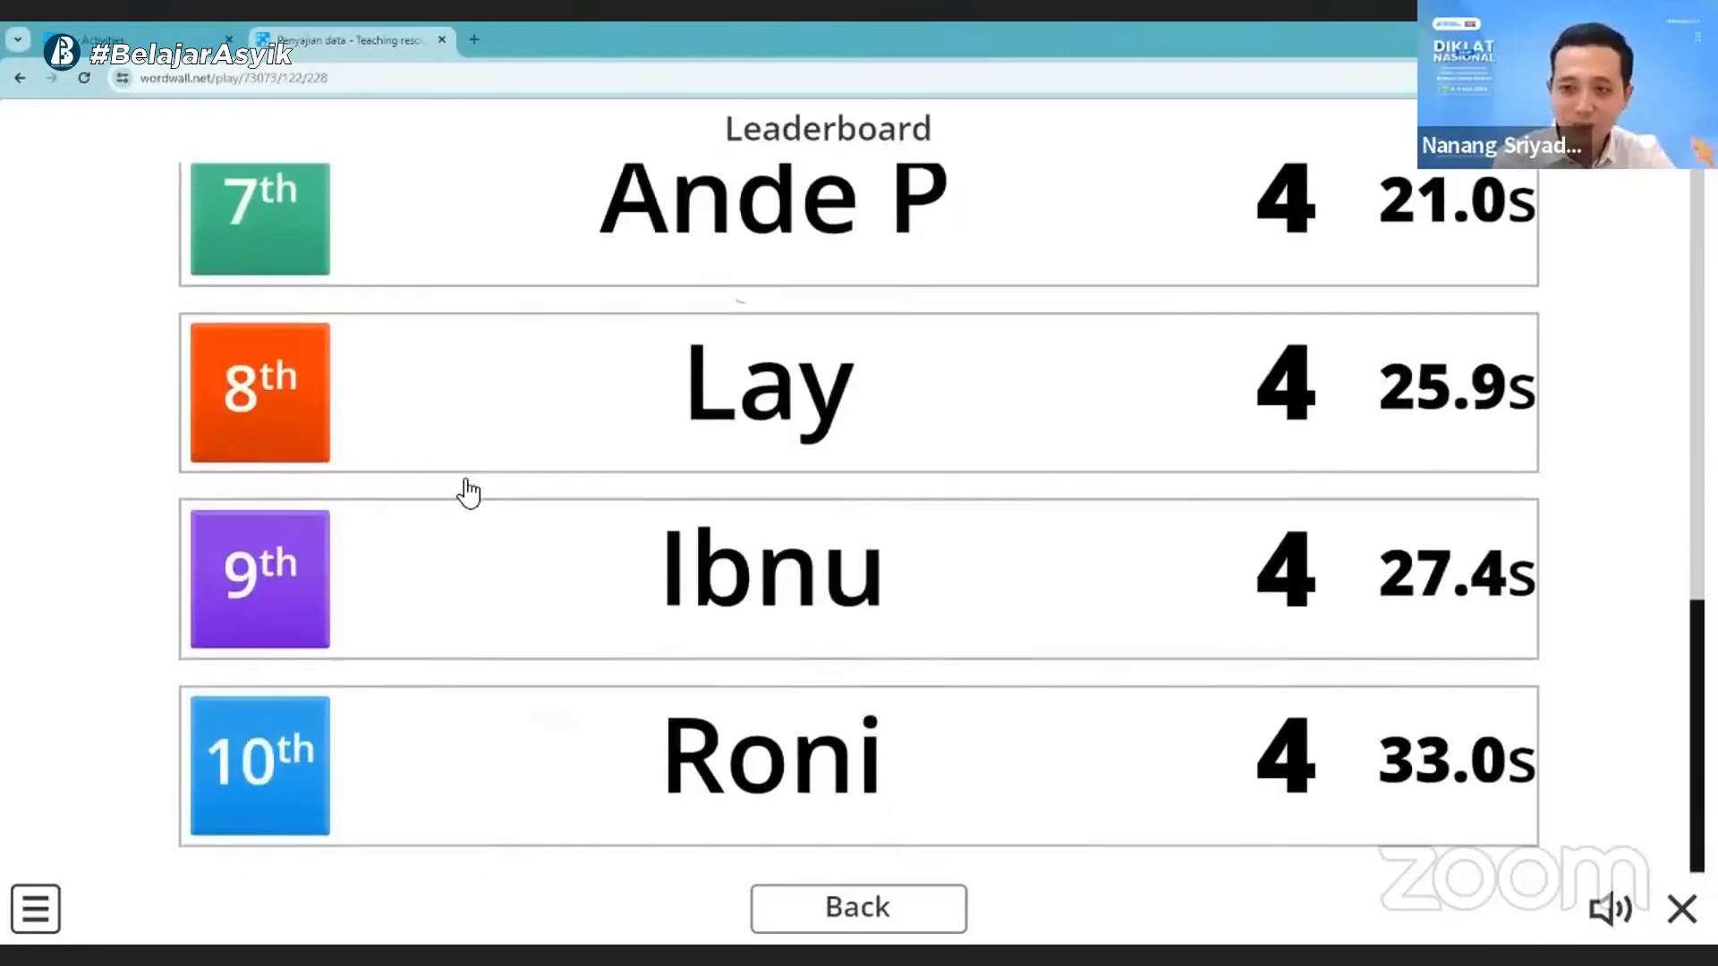
pyautogui.click(857, 908)
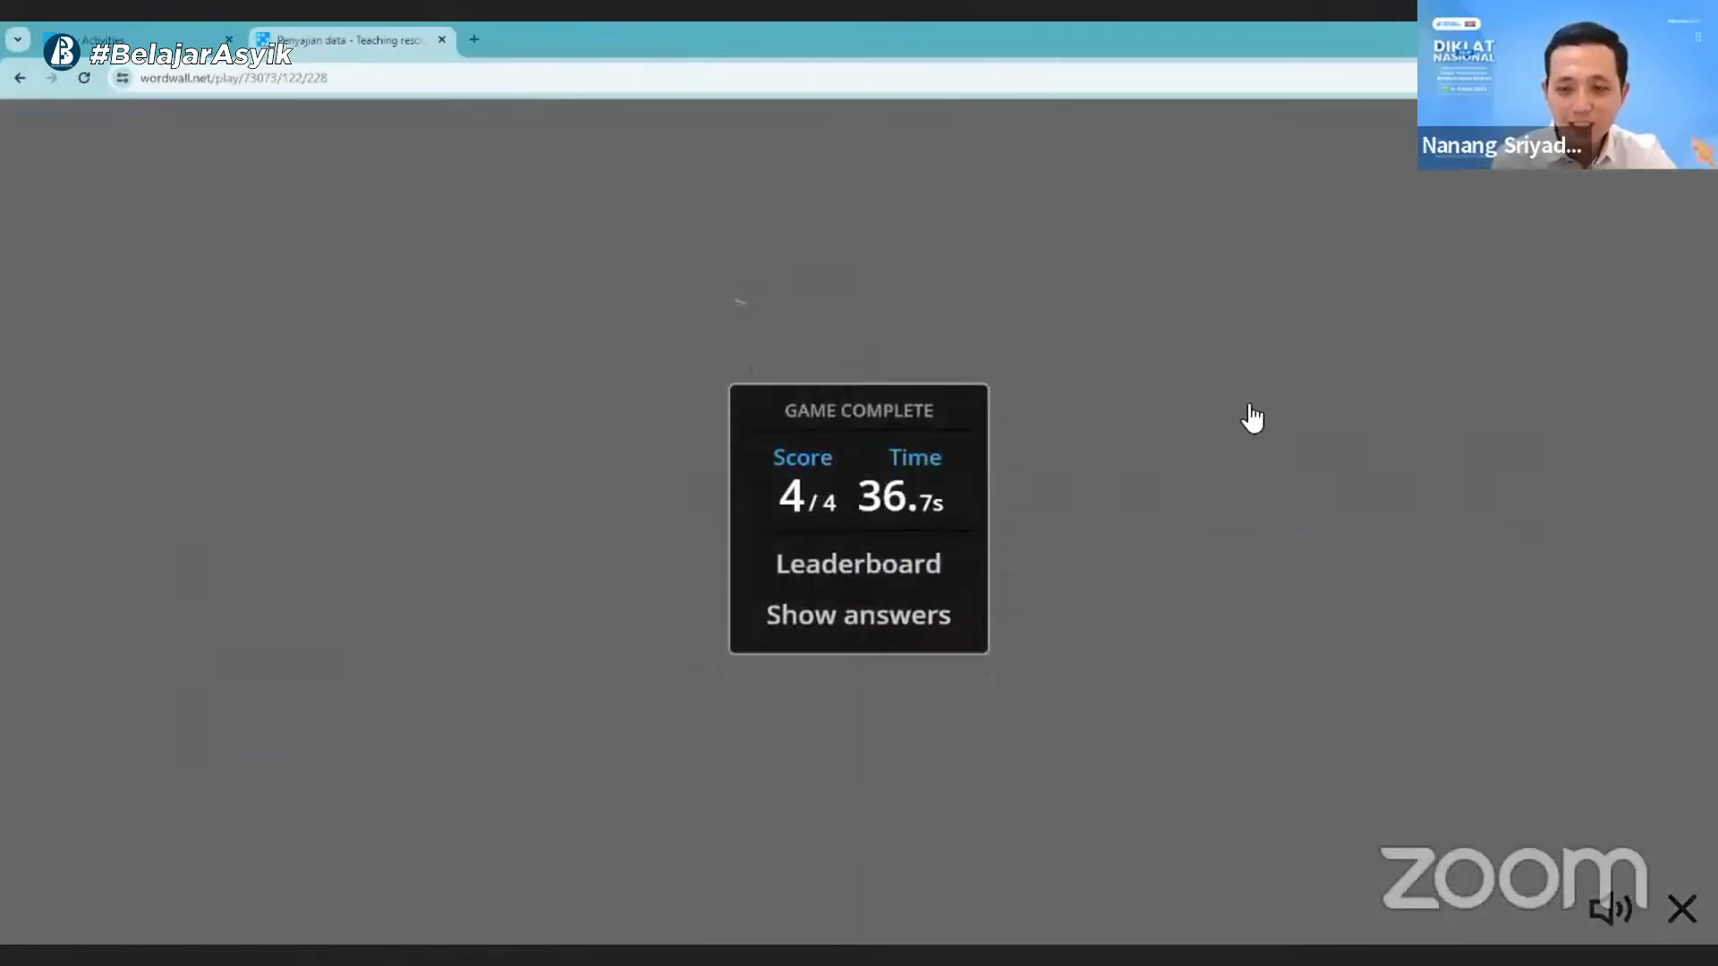
# - Review the answers given to the quiz questions and reload the assignment link to return to its start page
pyautogui.click(857, 615)
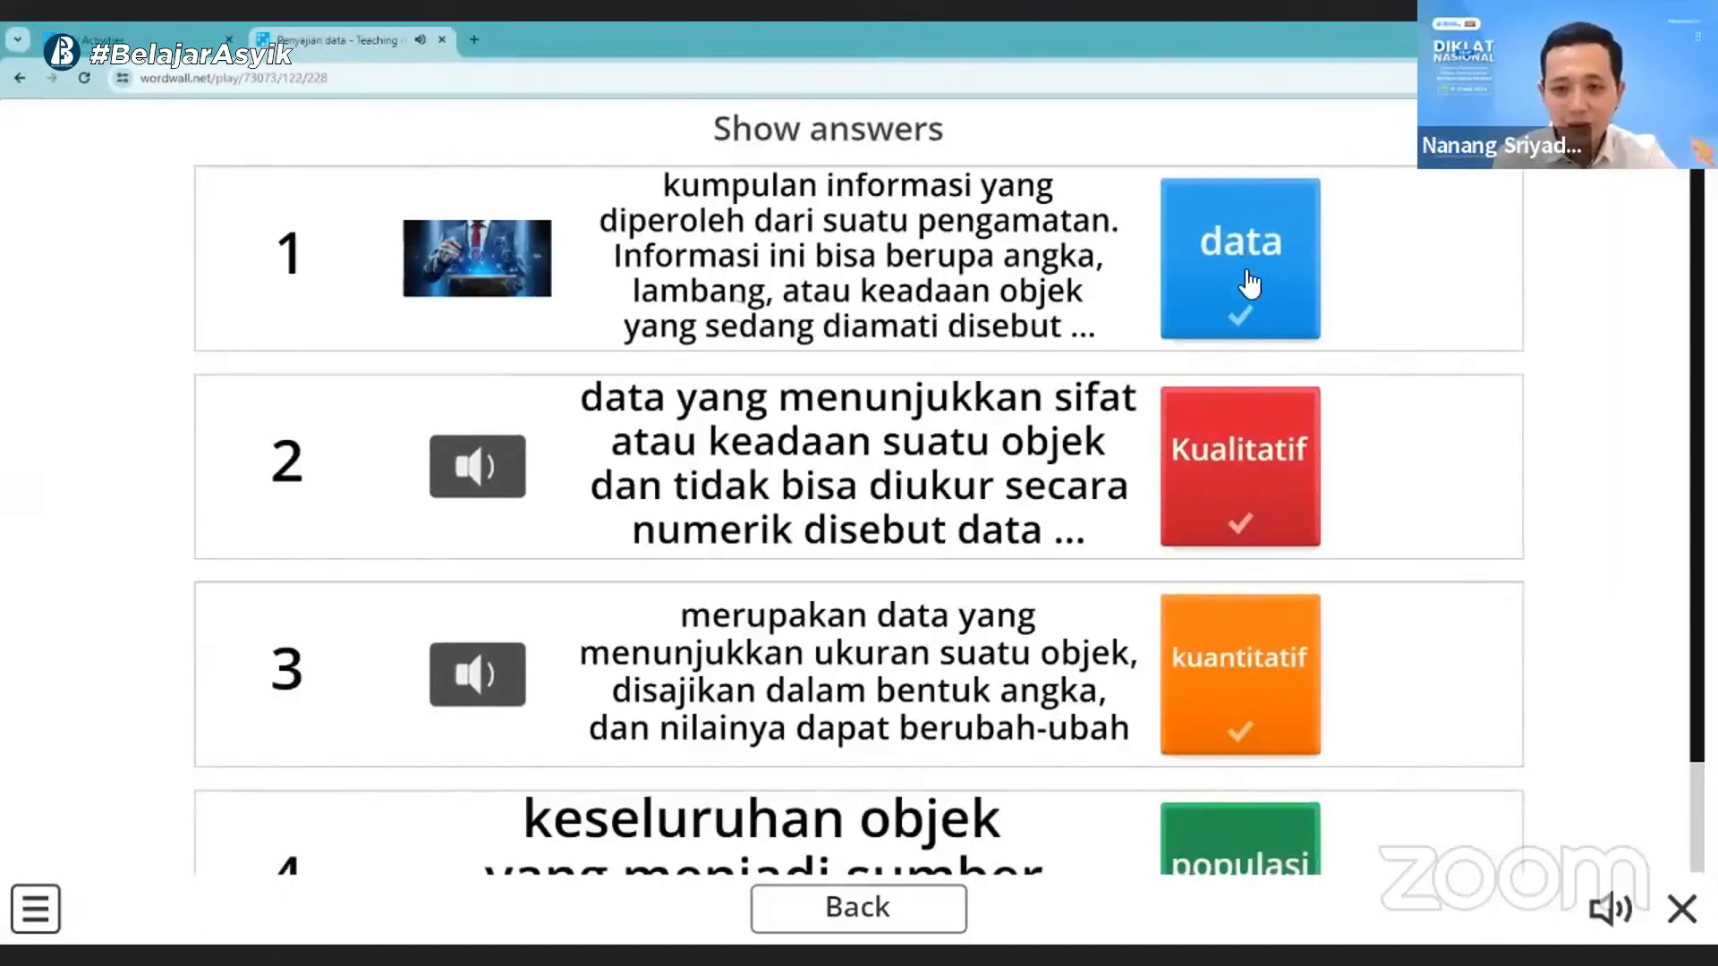
pyautogui.click(886, 909)
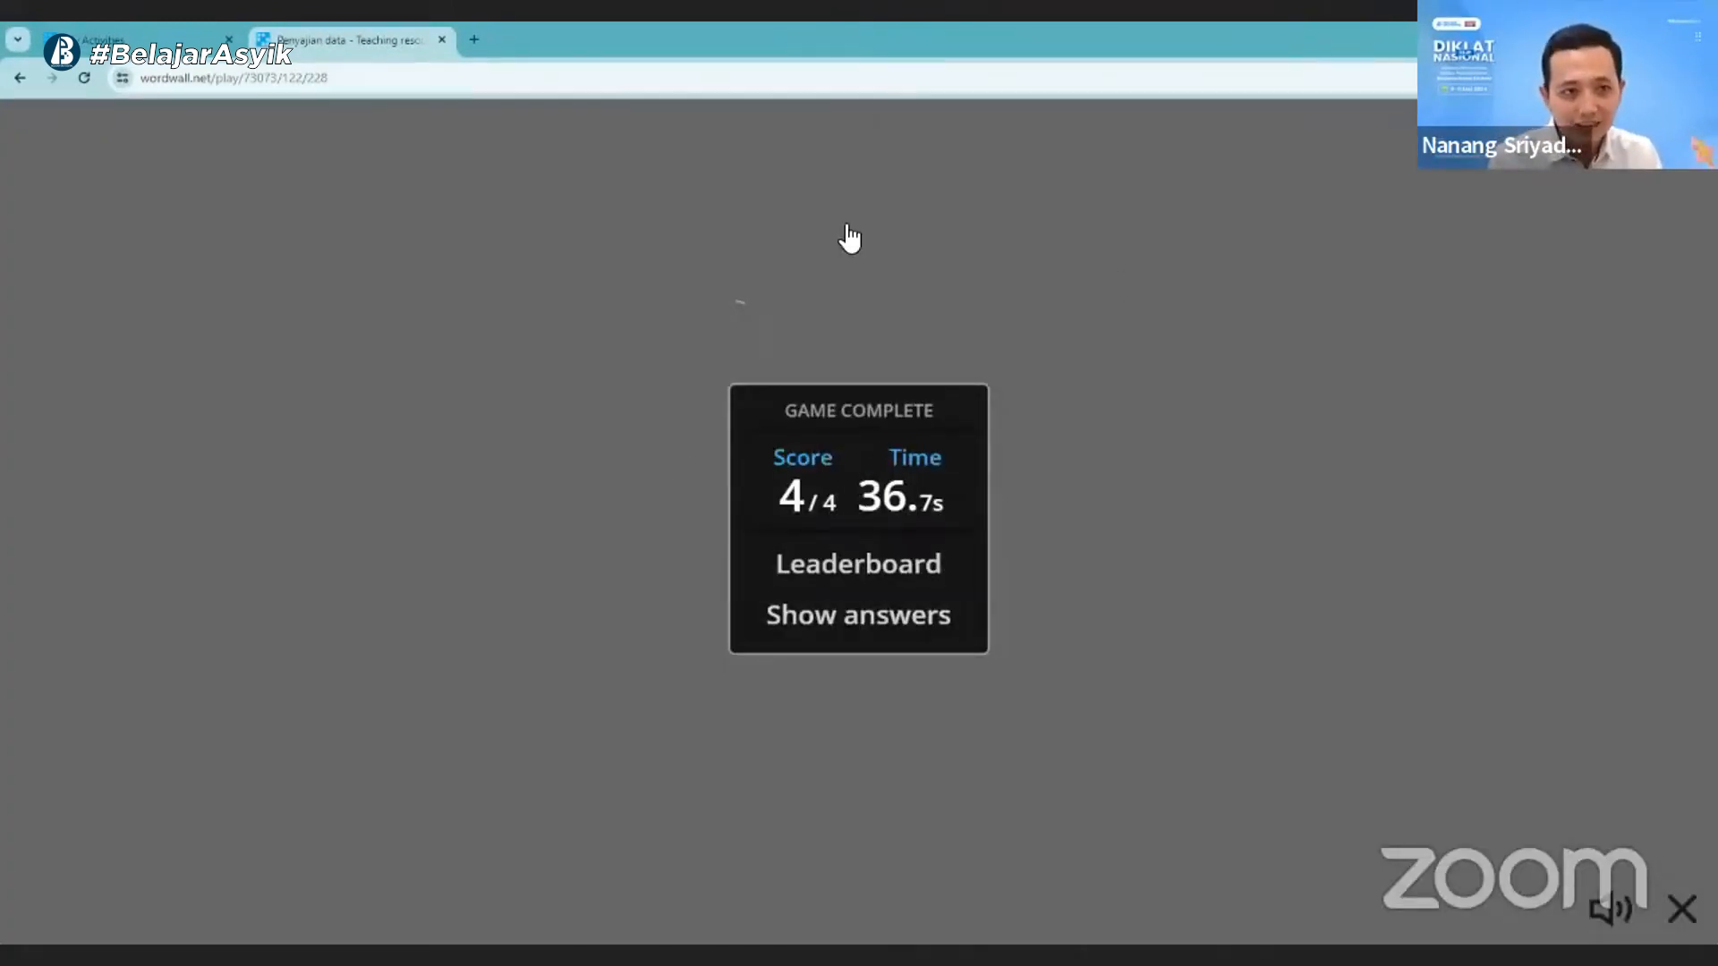
pyautogui.click(390, 75)
pyautogui.press('Return')
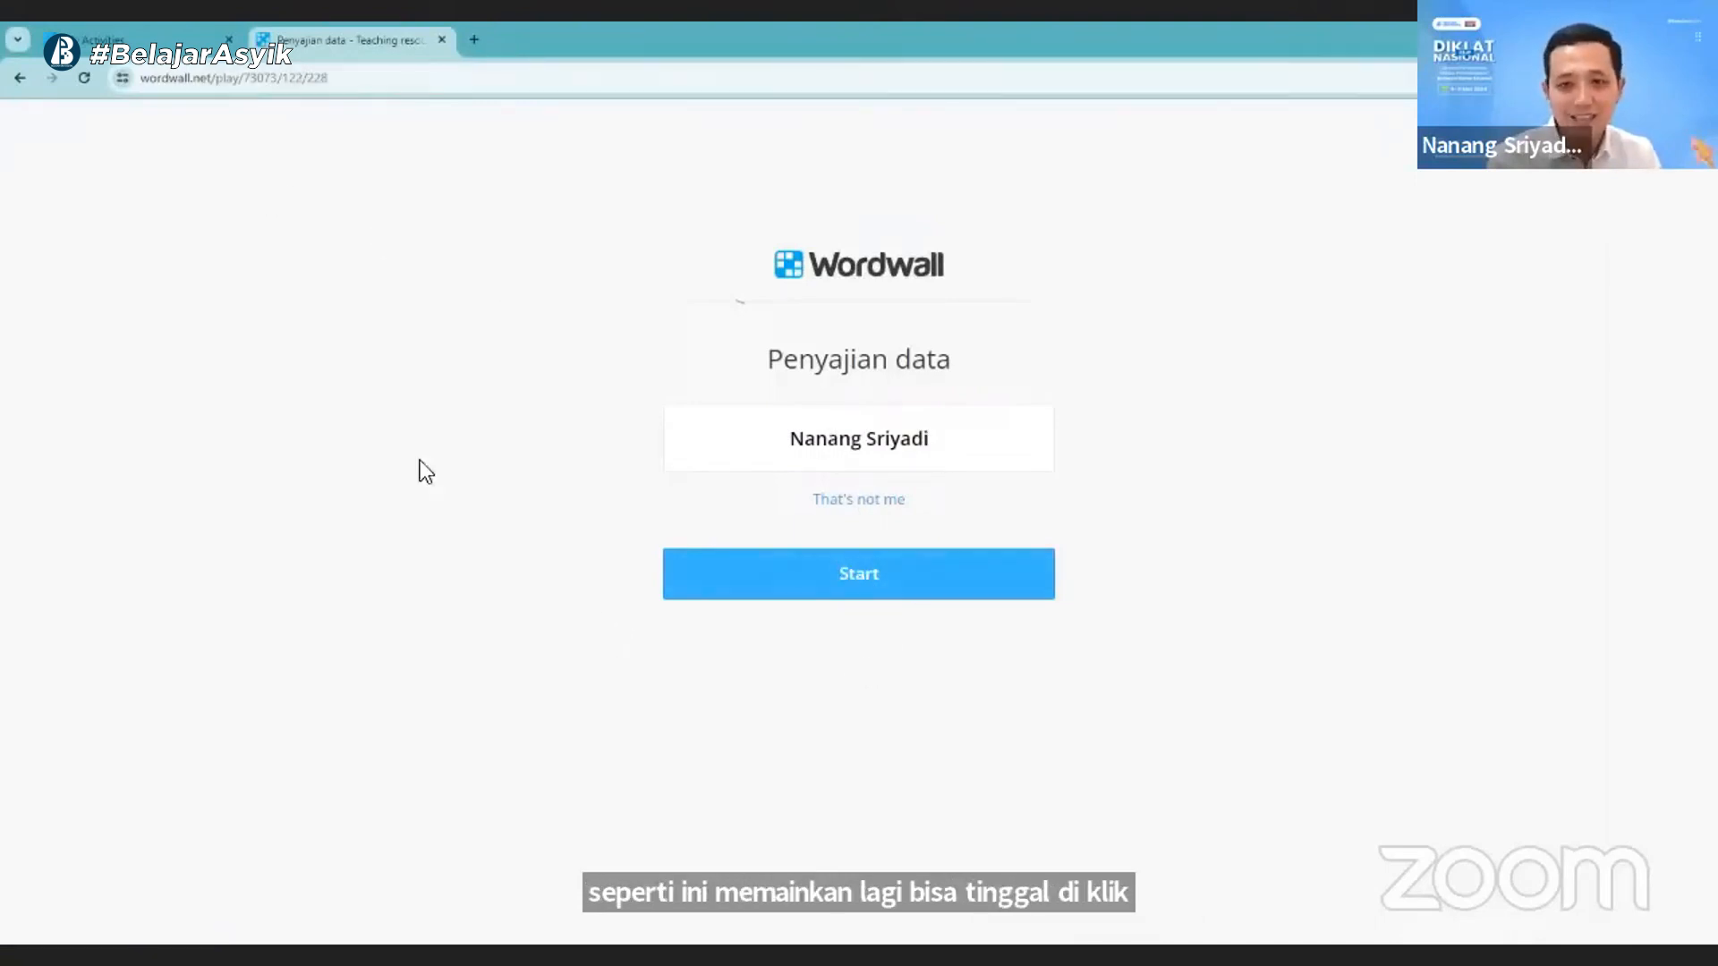
# - Return to the teacher's Wordwall tab, close the assignment confirmation and open the Kelas 7A 'Penyajian data' results from an updated My Results
pyautogui.click(139, 33)
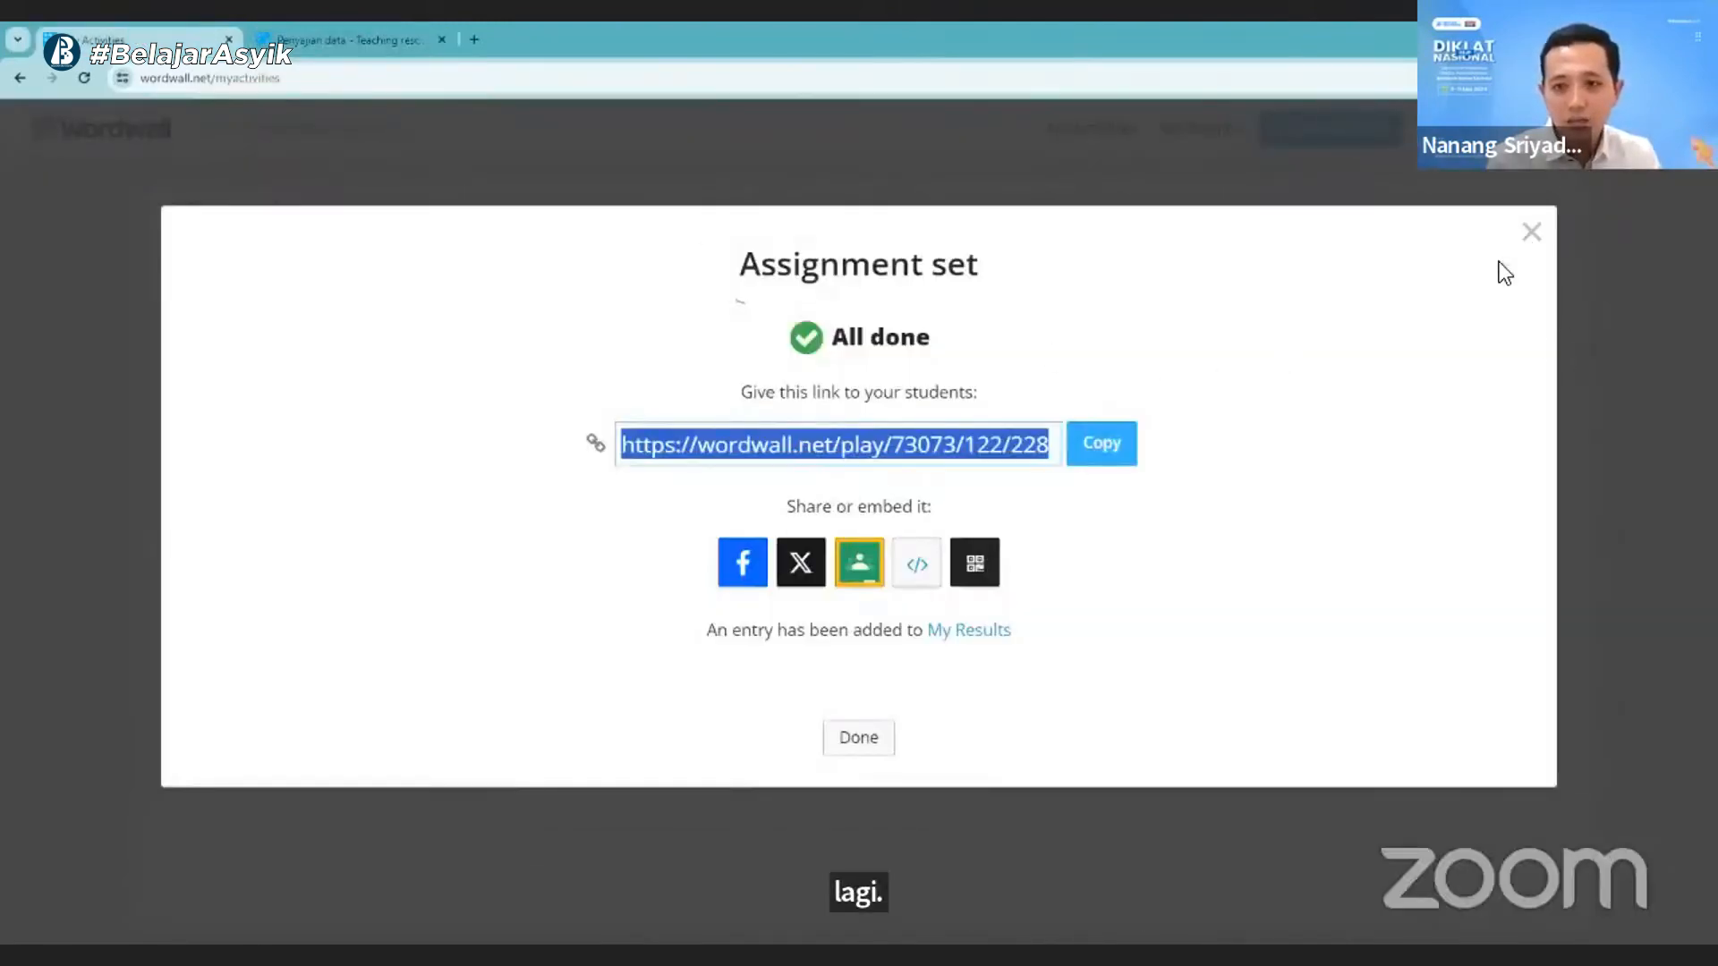
pyautogui.click(1532, 232)
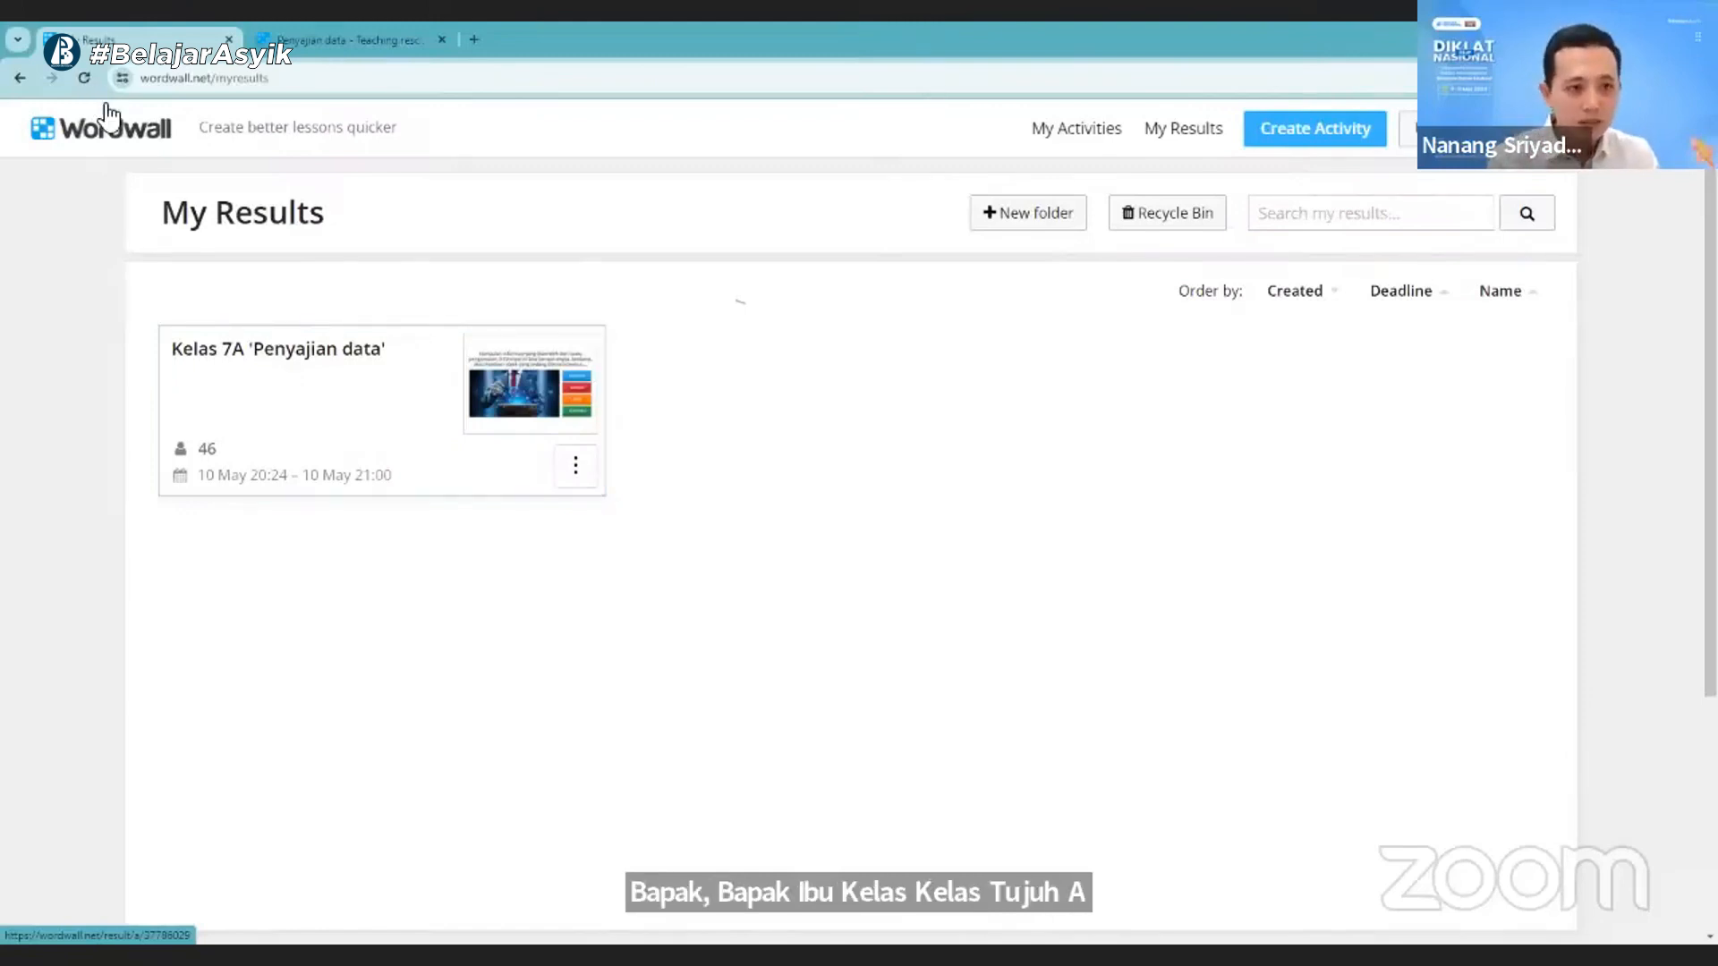
pyautogui.click(84, 78)
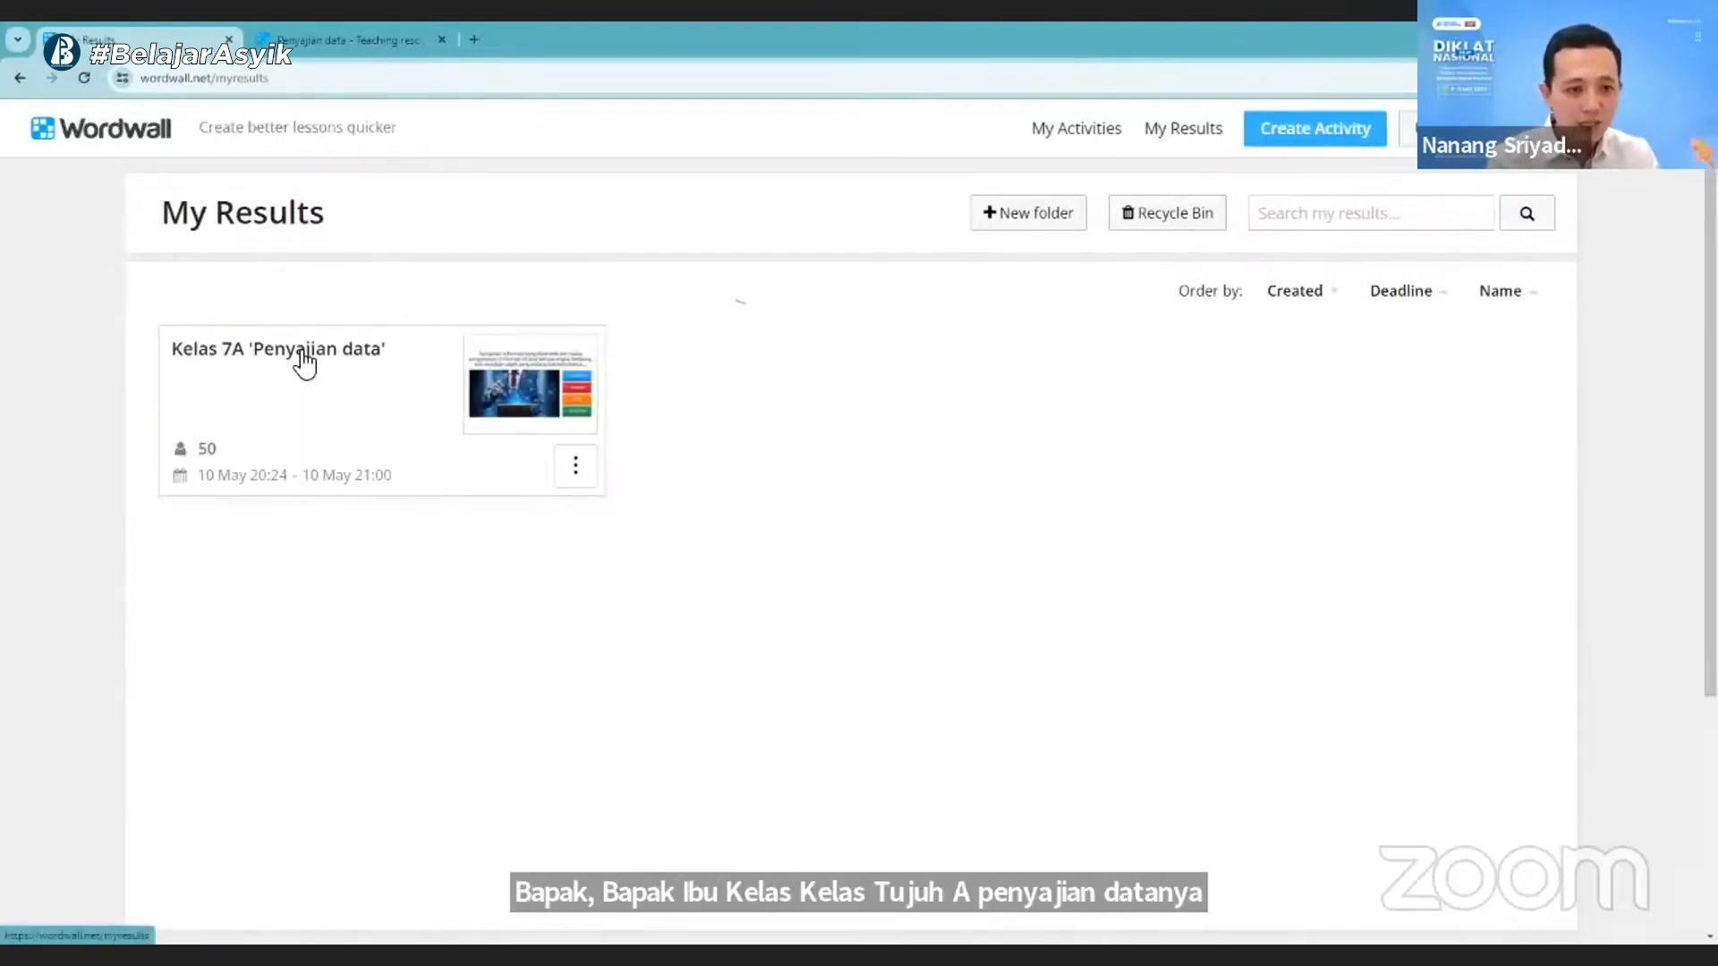
pyautogui.click(577, 463)
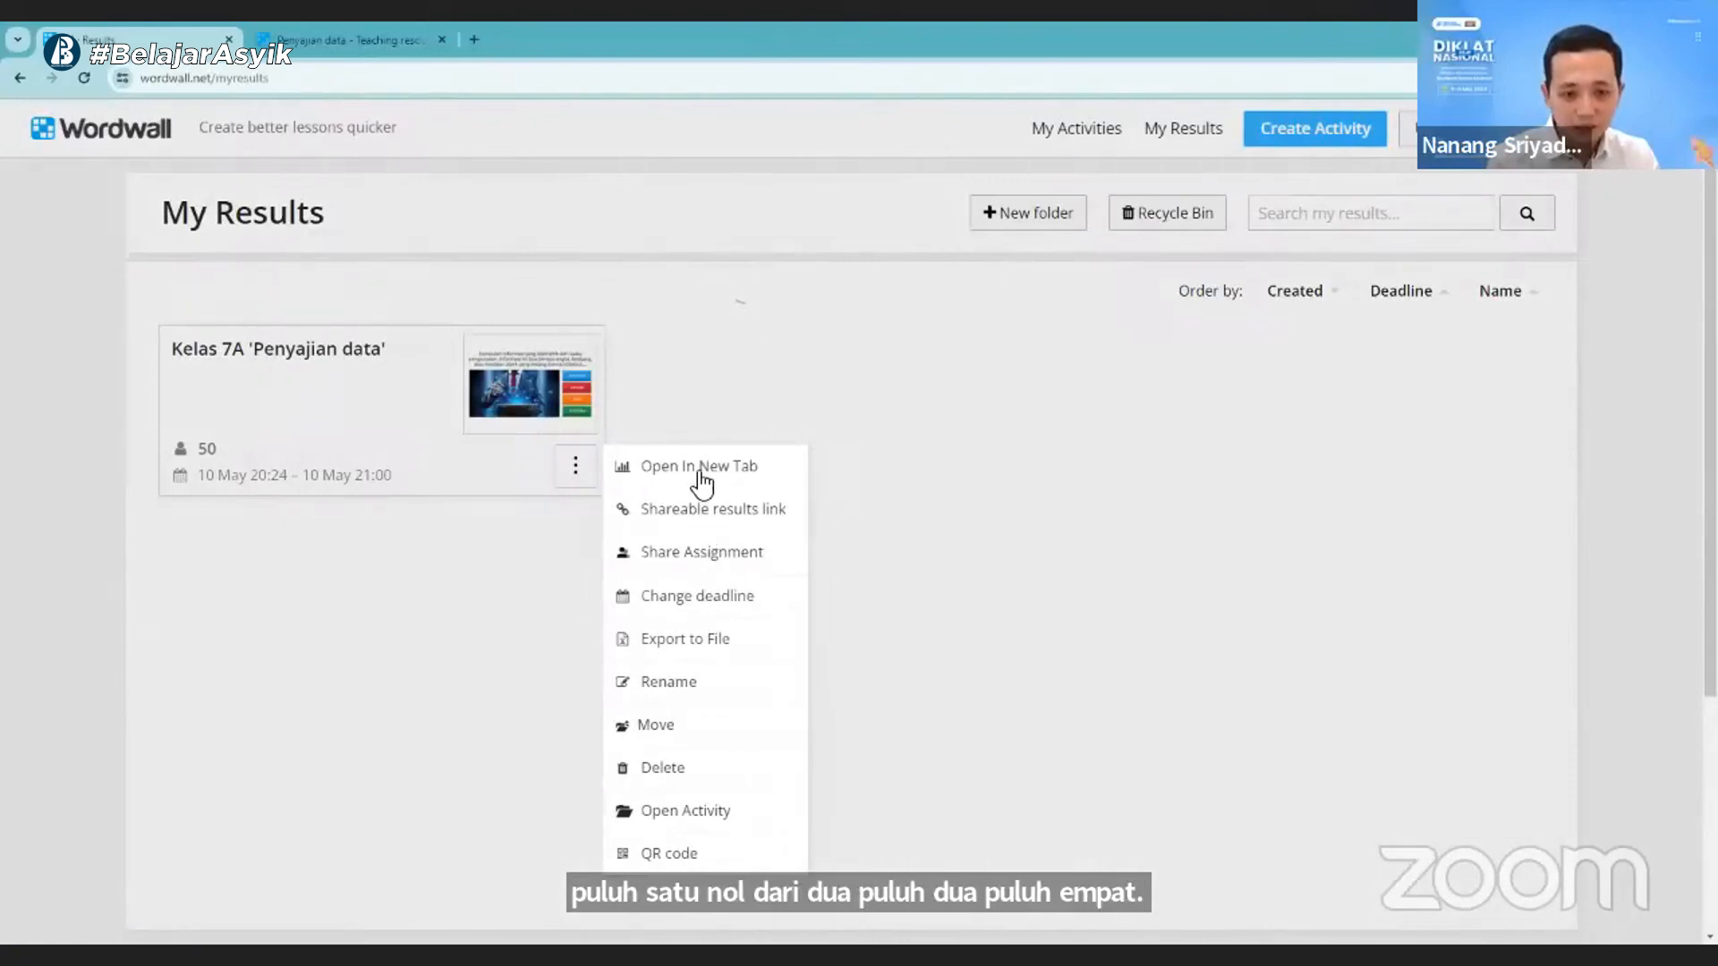
pyautogui.click(524, 405)
pyautogui.click(543, 402)
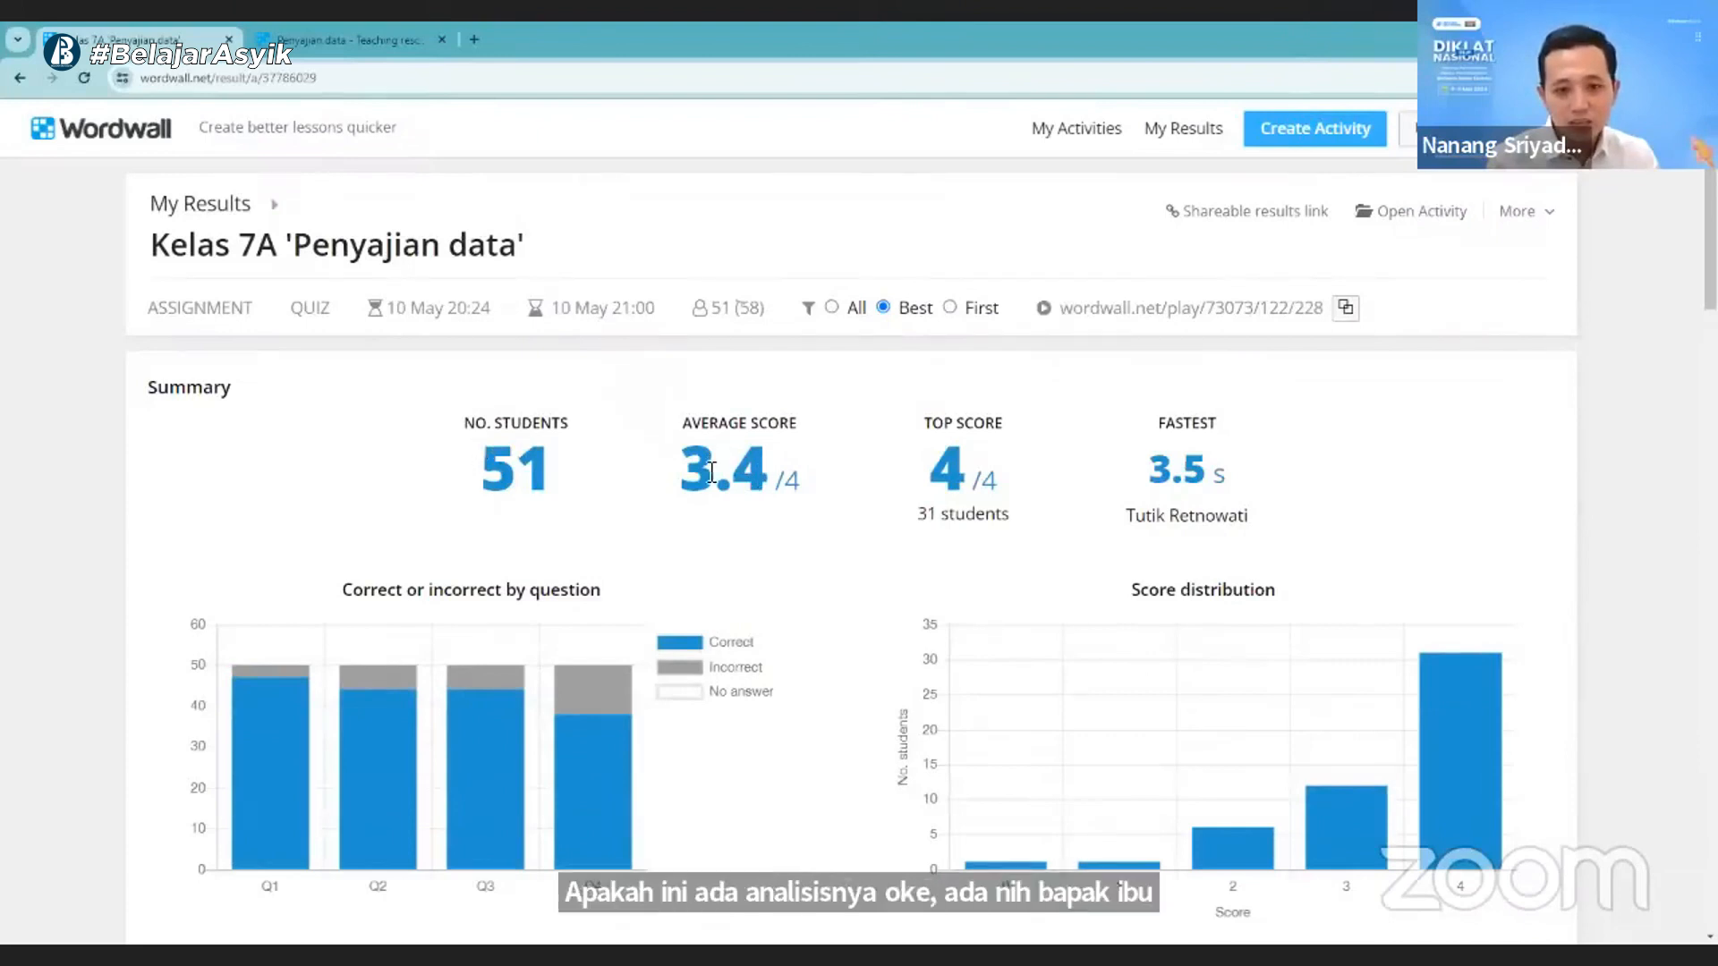
# - Examine the average score, the top score and the number of students who reached it in the results summary
pyautogui.moveTo(716, 474); pyautogui.dragTo(779, 478)
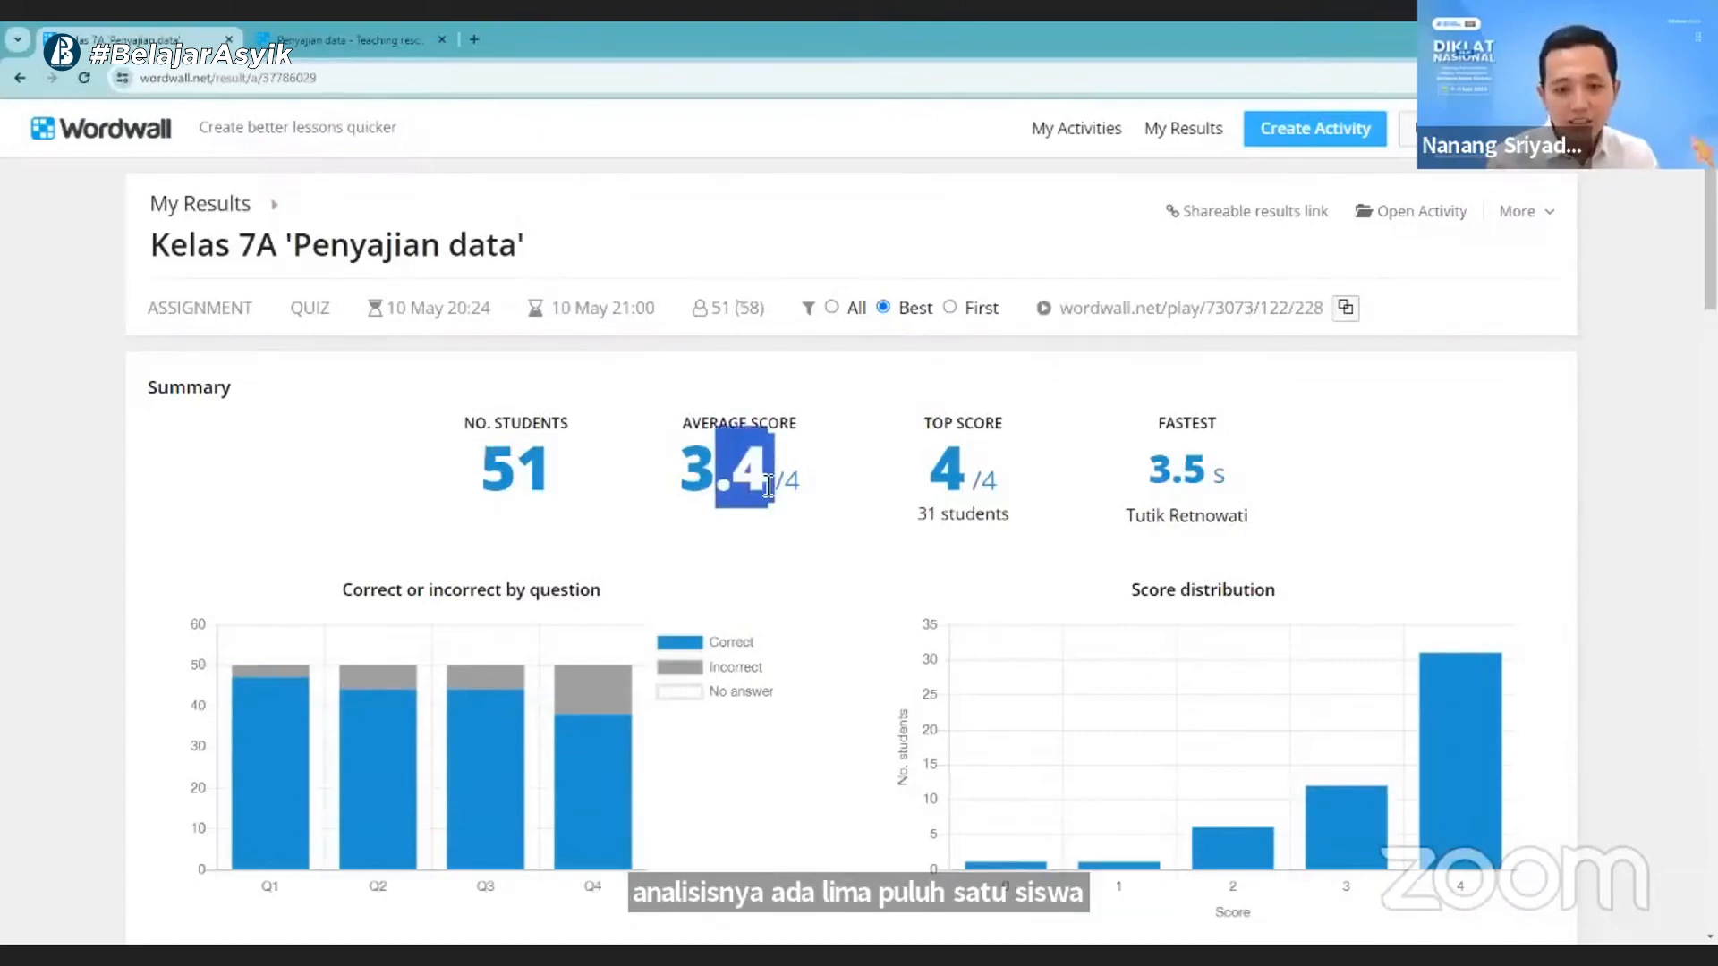
pyautogui.click(786, 490)
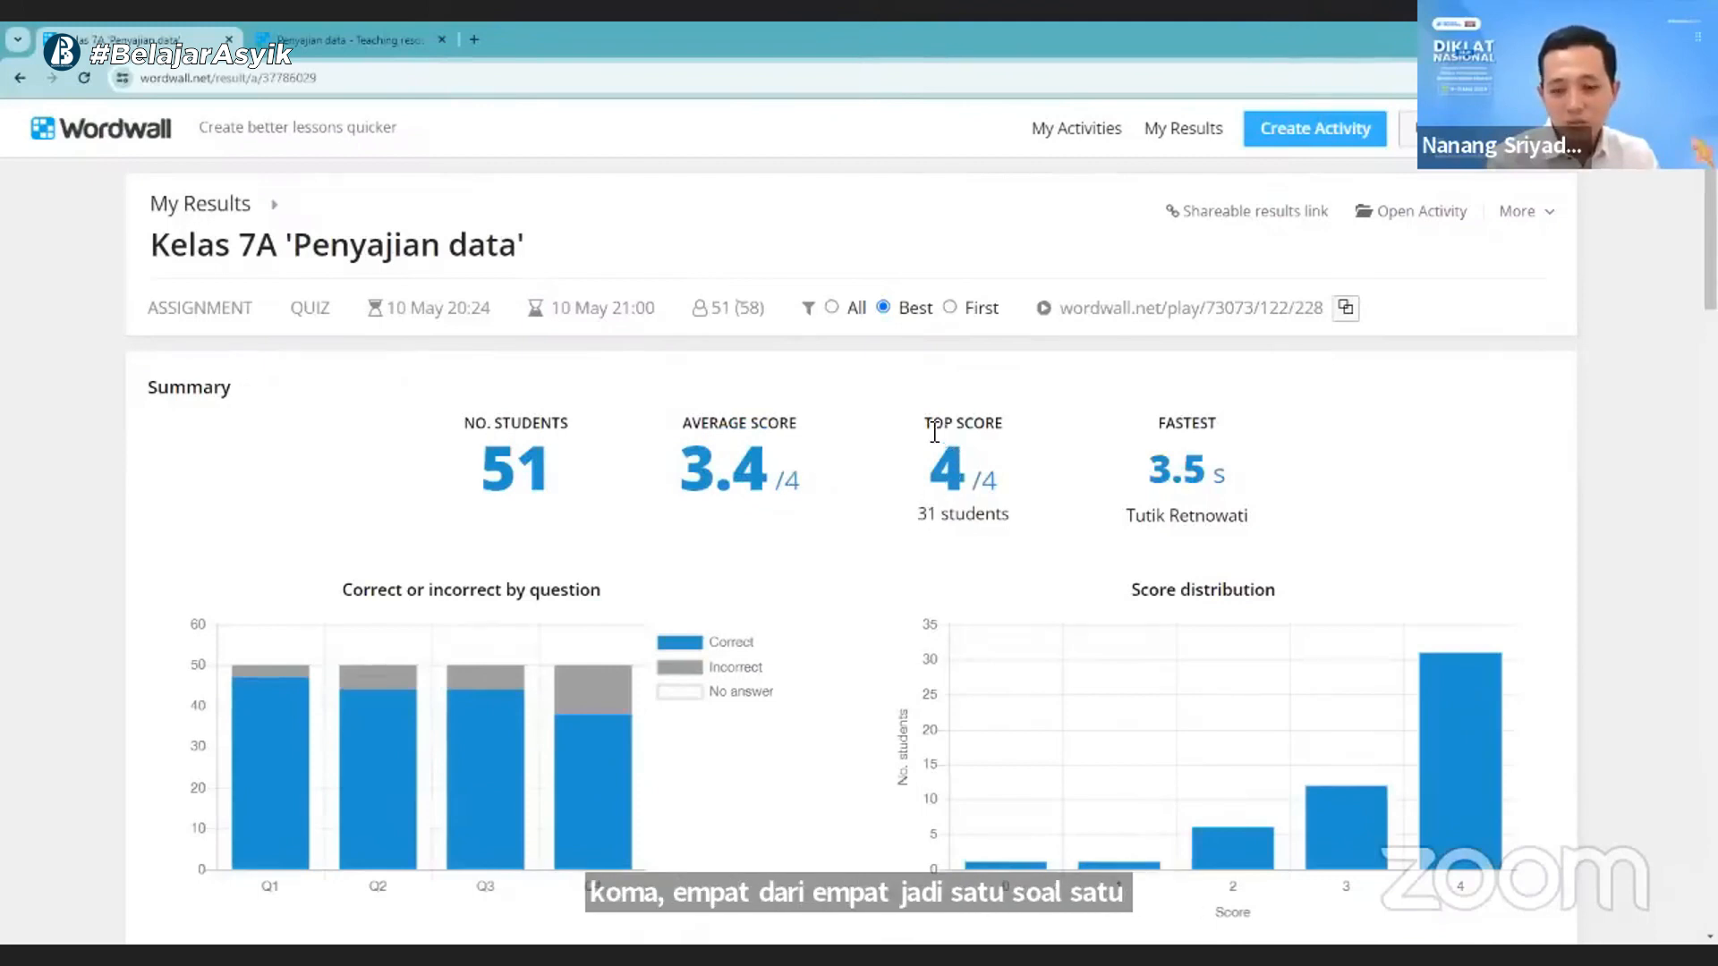
pyautogui.doubleClick(950, 455)
pyautogui.click(987, 429)
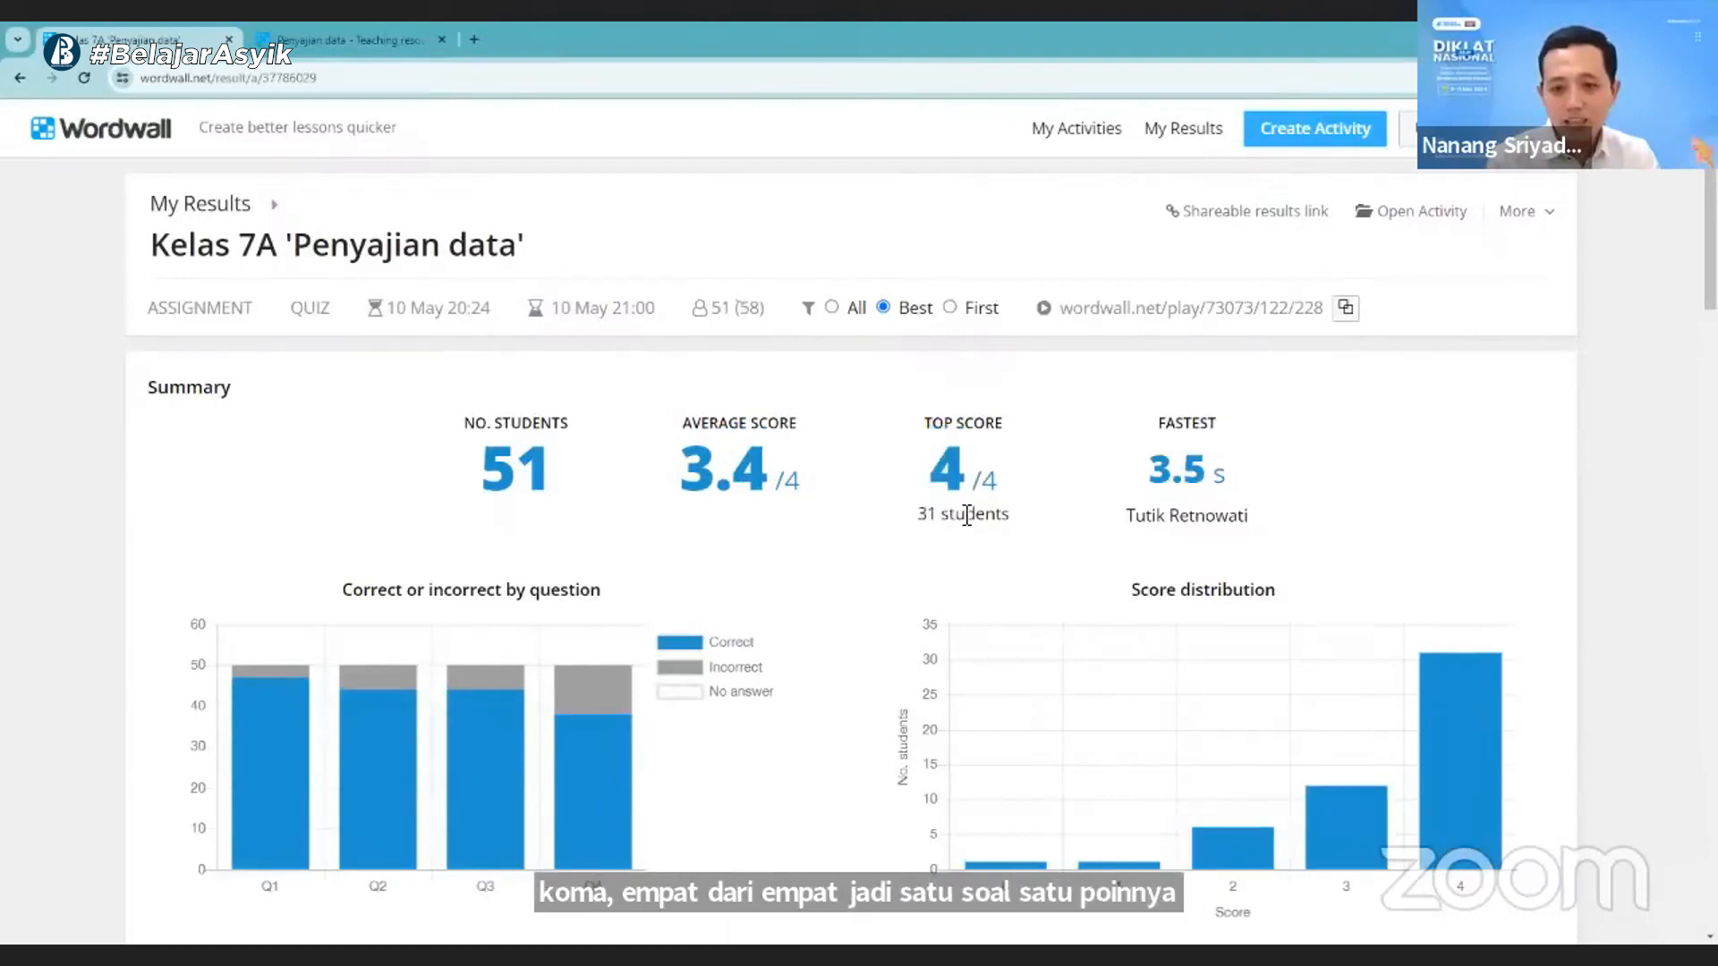
pyautogui.moveTo(916, 515); pyautogui.dragTo(1002, 515)
pyautogui.click(1110, 469)
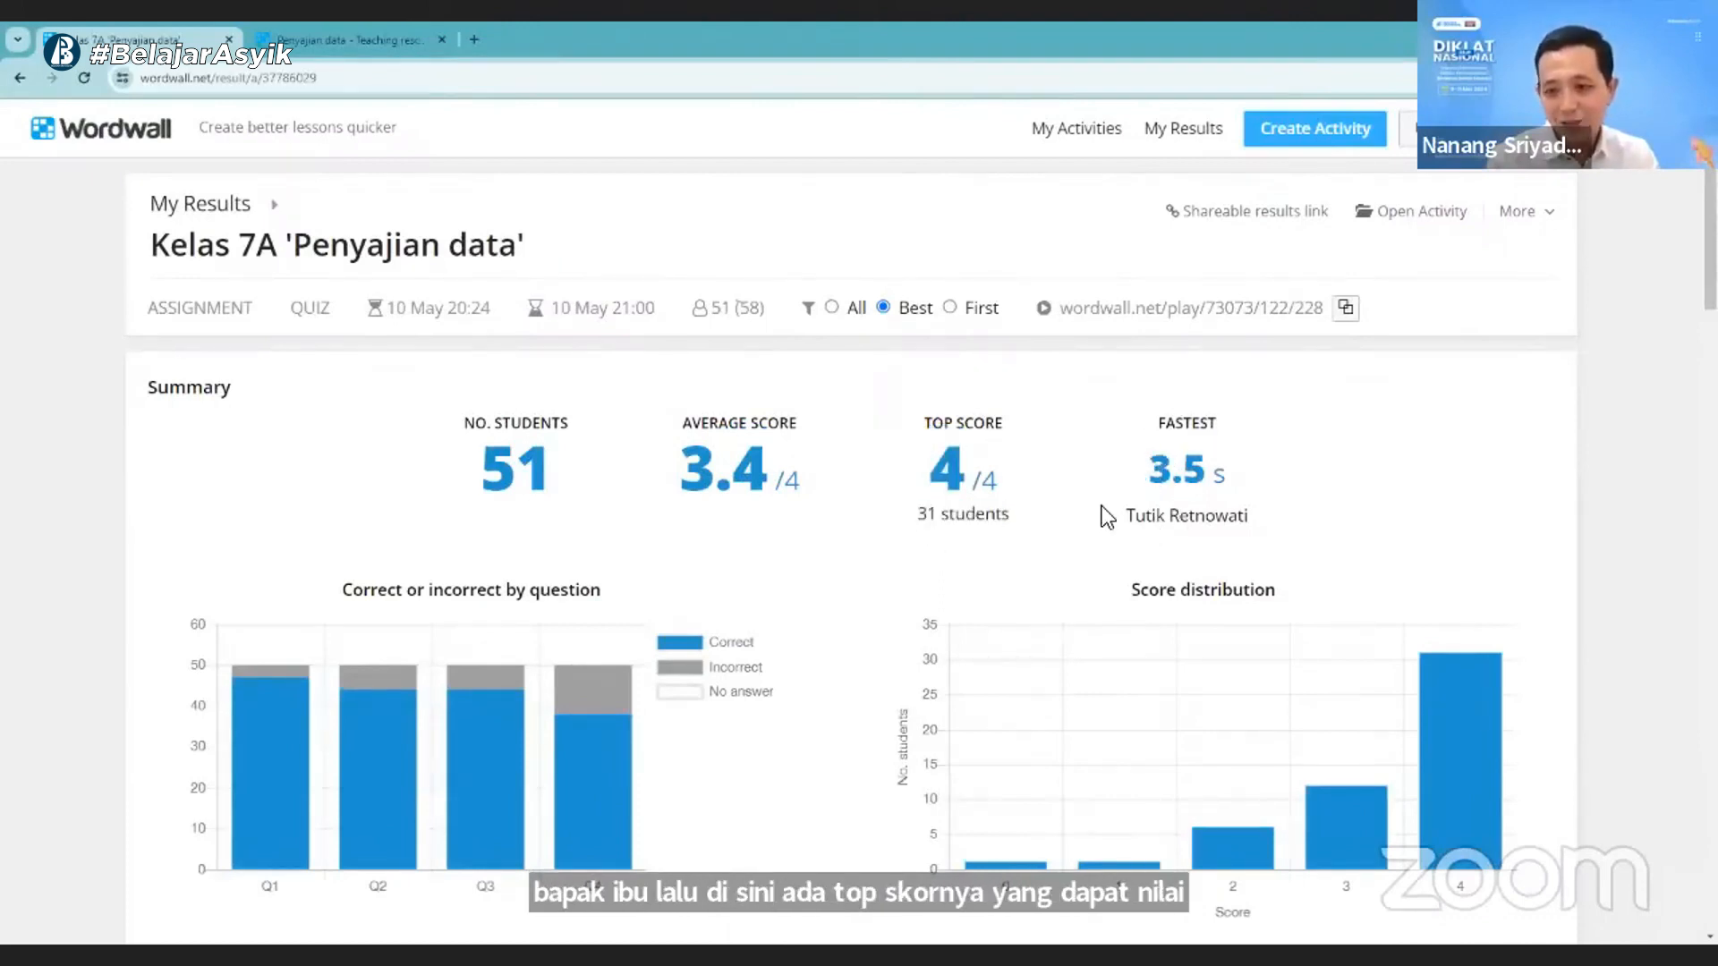
# - Review the charts, leaderboard, results by student and results by question of the Kelas 7A assignment
pyautogui.scroll(-3, 1102, 501)
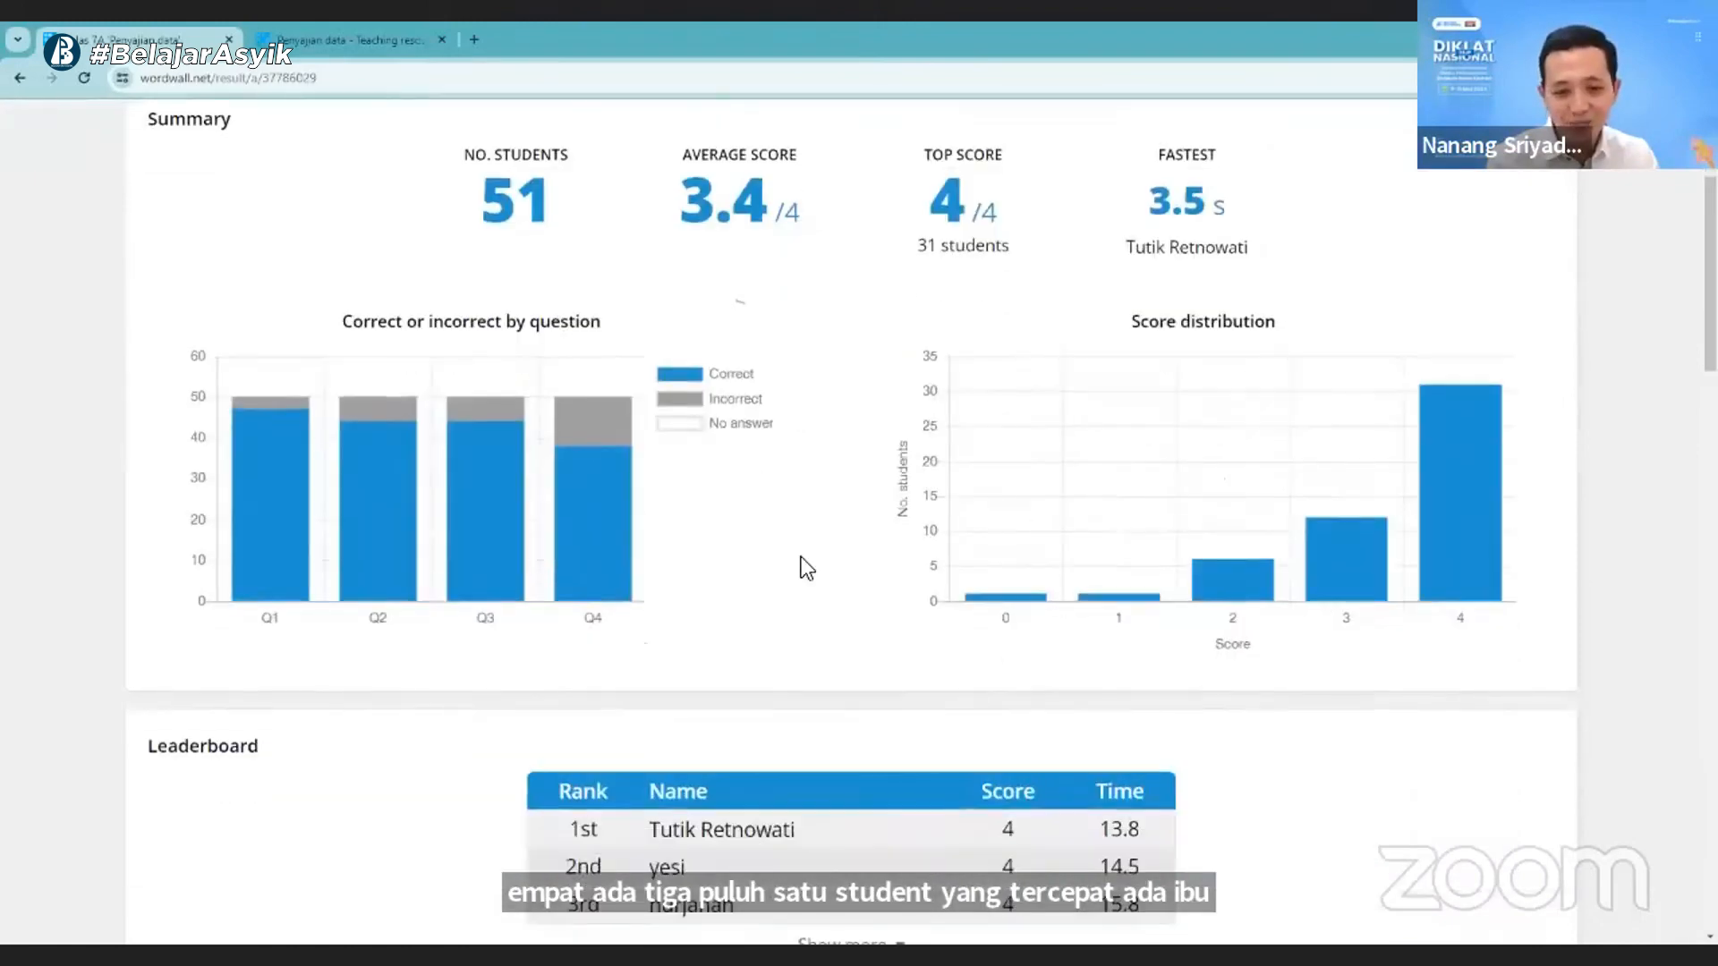
pyautogui.scroll(-4, 802, 568)
pyautogui.scroll(-1, 857, 573)
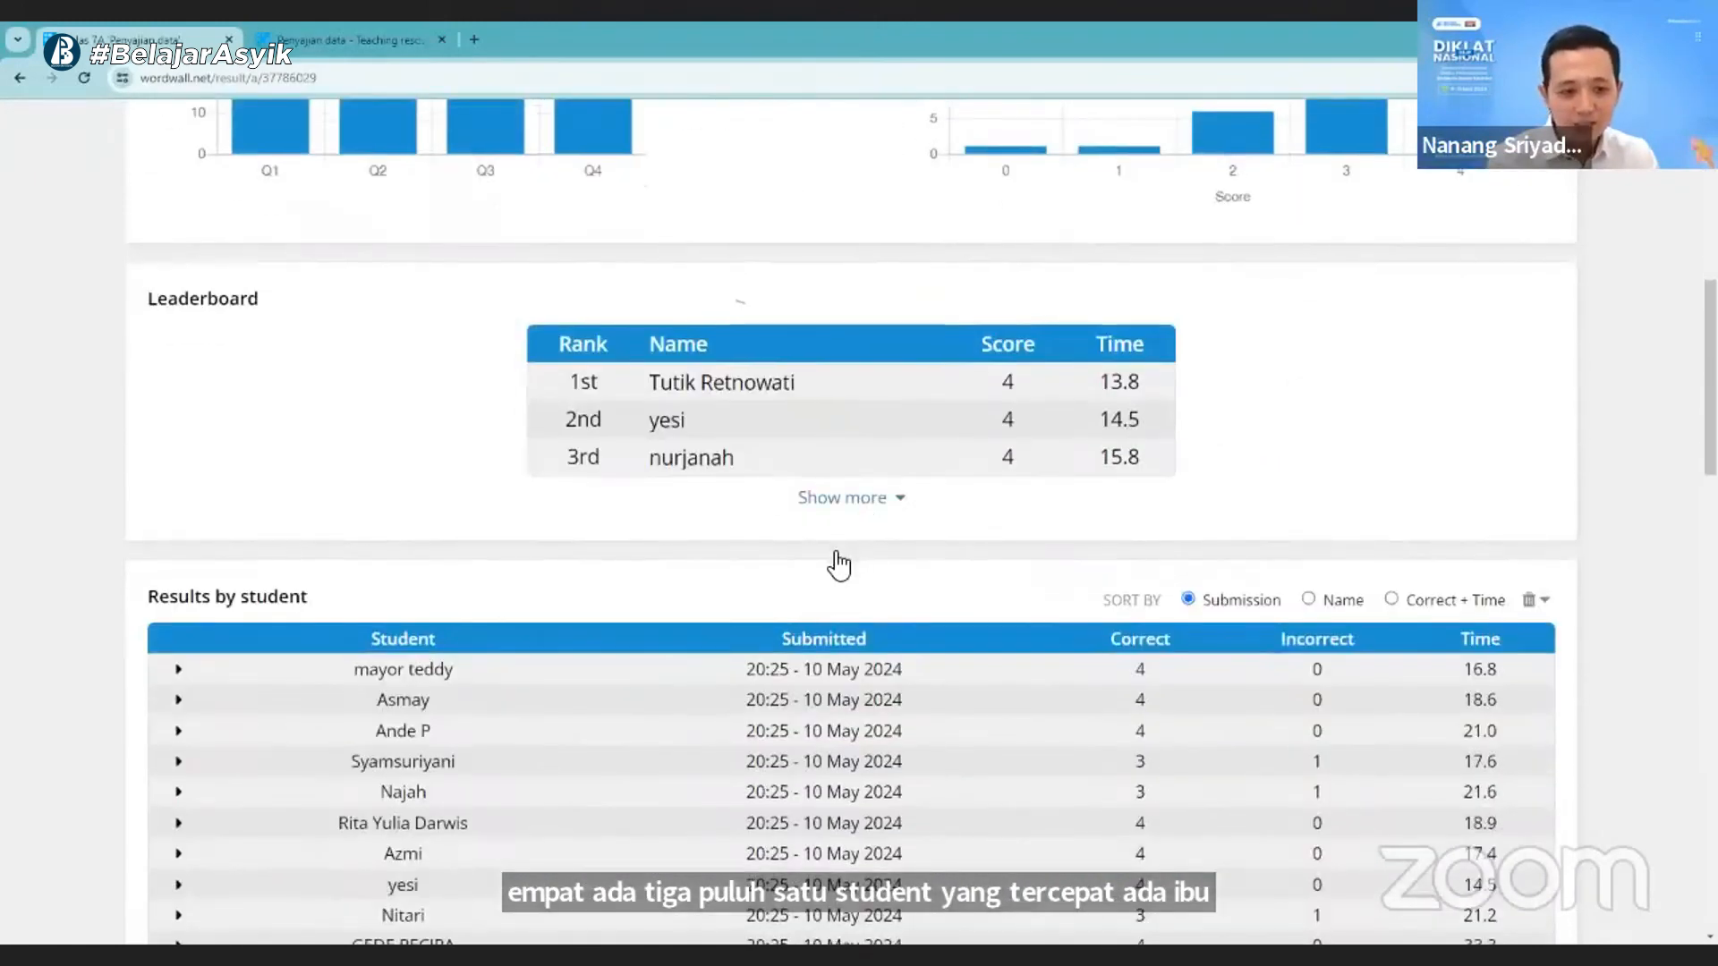
pyautogui.scroll(-12, 827, 573)
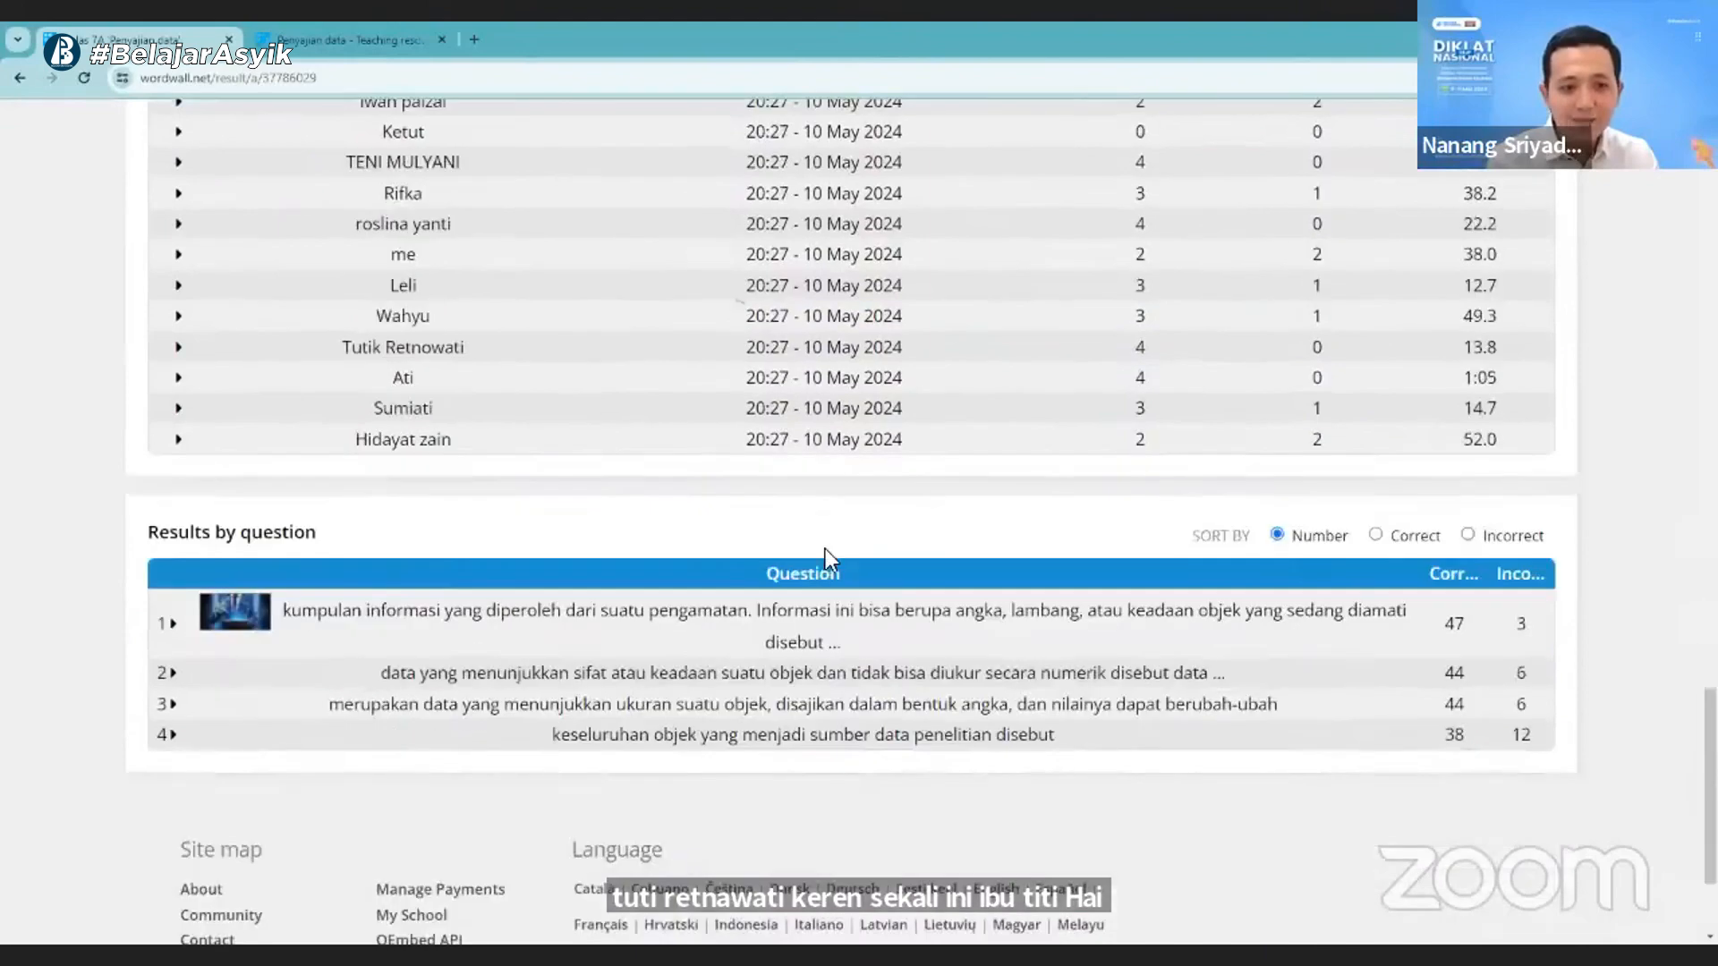
pyautogui.scroll(-1, 1065, 465)
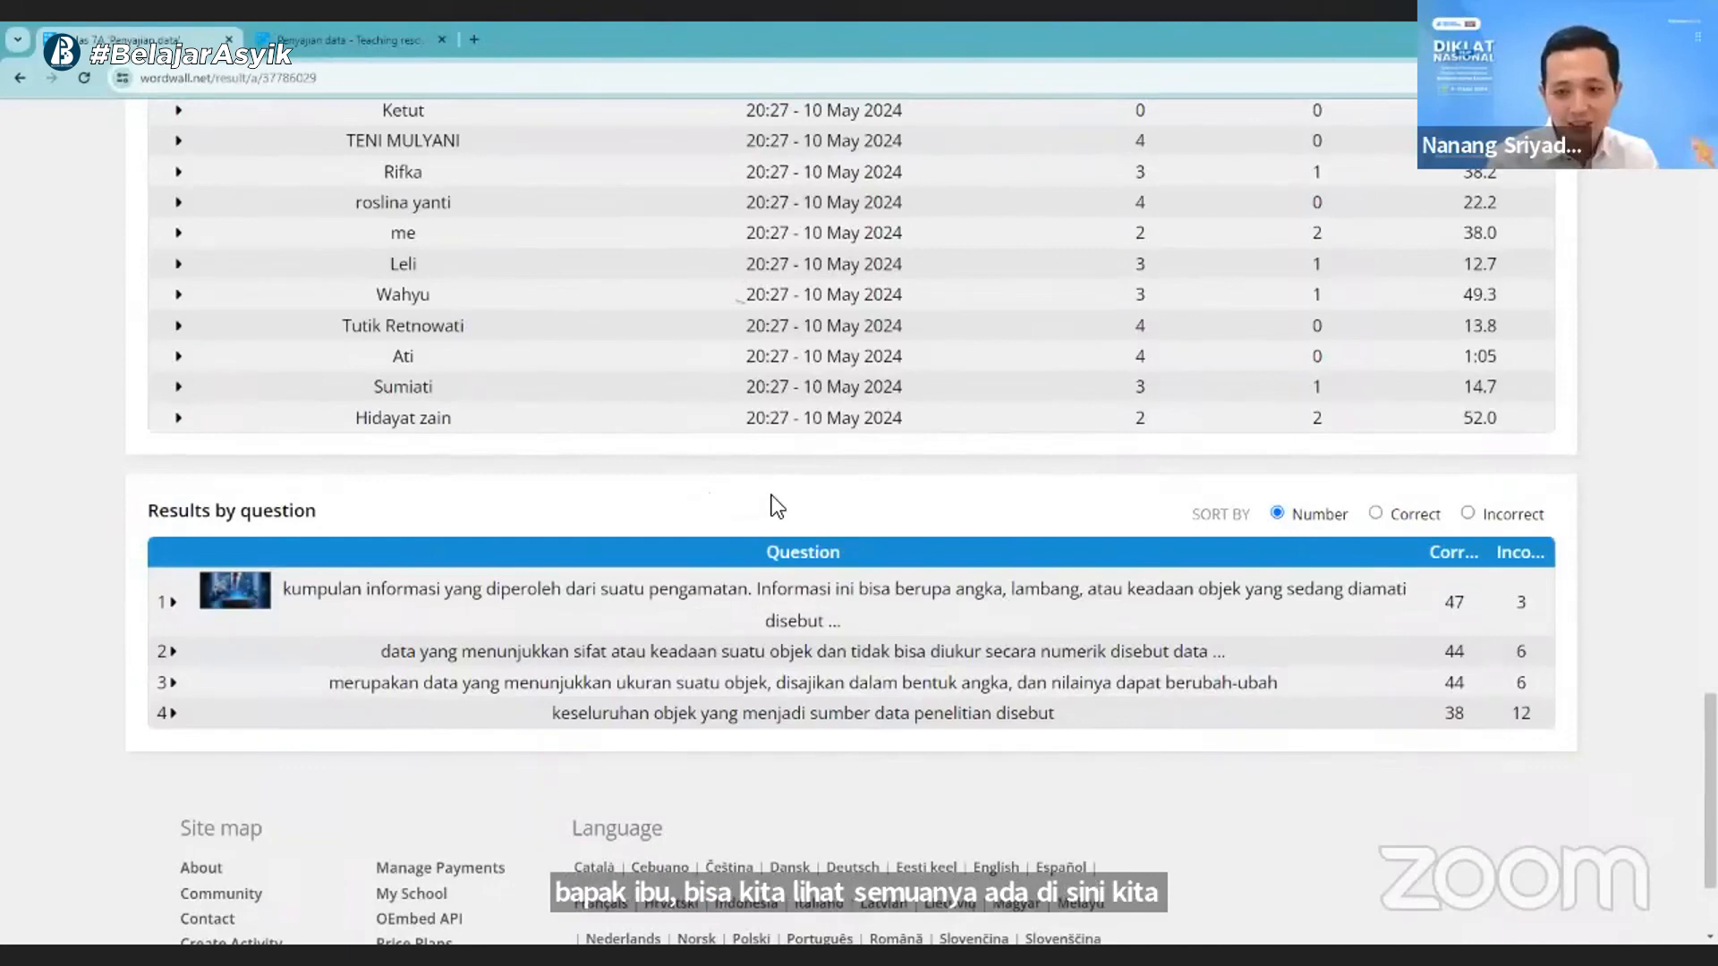
# - Expand the leaderboard to read all ranks and reload the results page for new submissions
pyautogui.scroll(15, 852, 592)
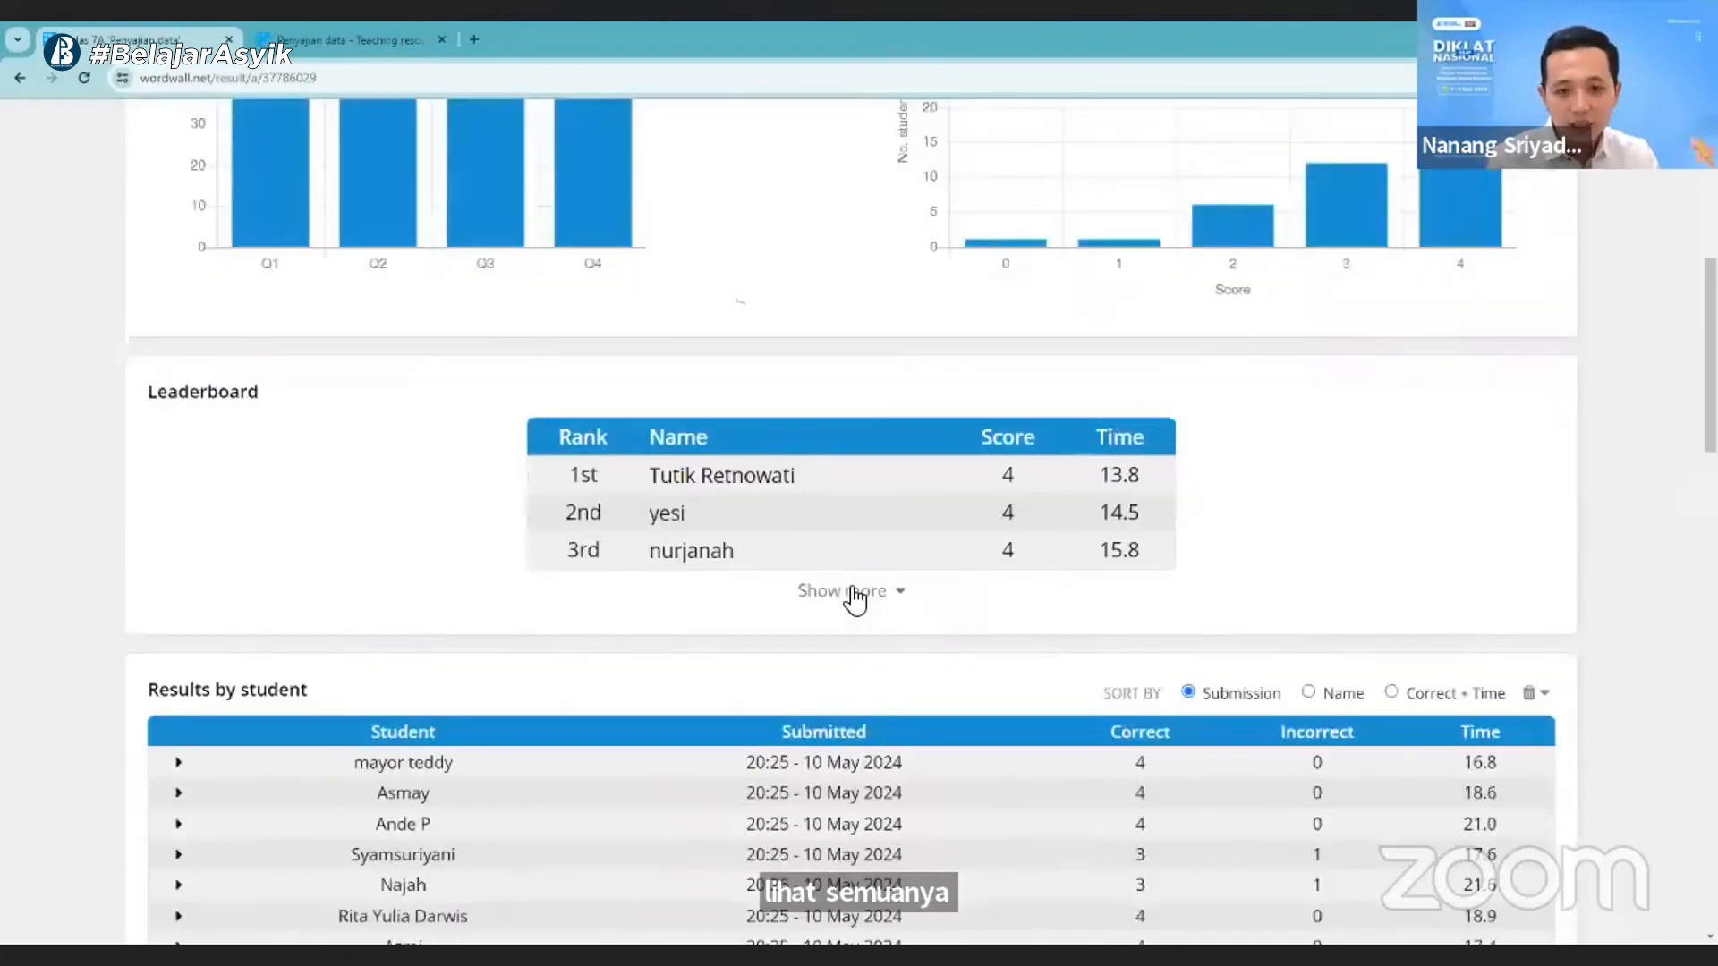
pyautogui.click(845, 587)
pyautogui.scroll(-20, 637, 508)
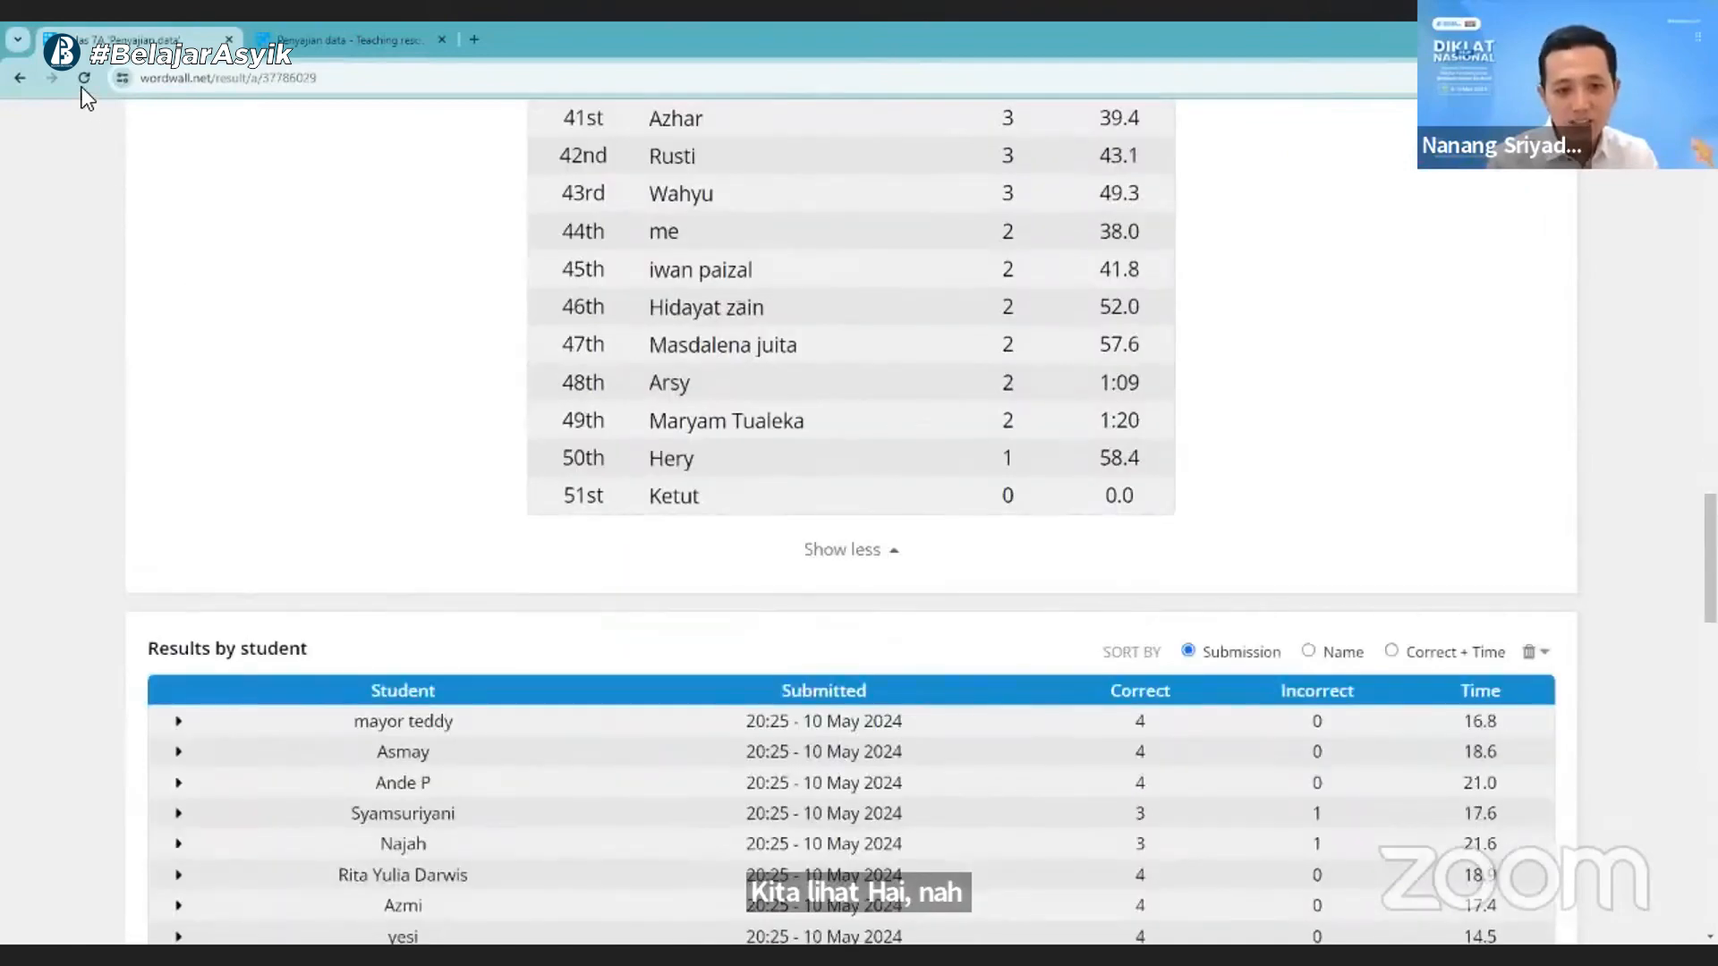
pyautogui.scroll(4, 420, 406)
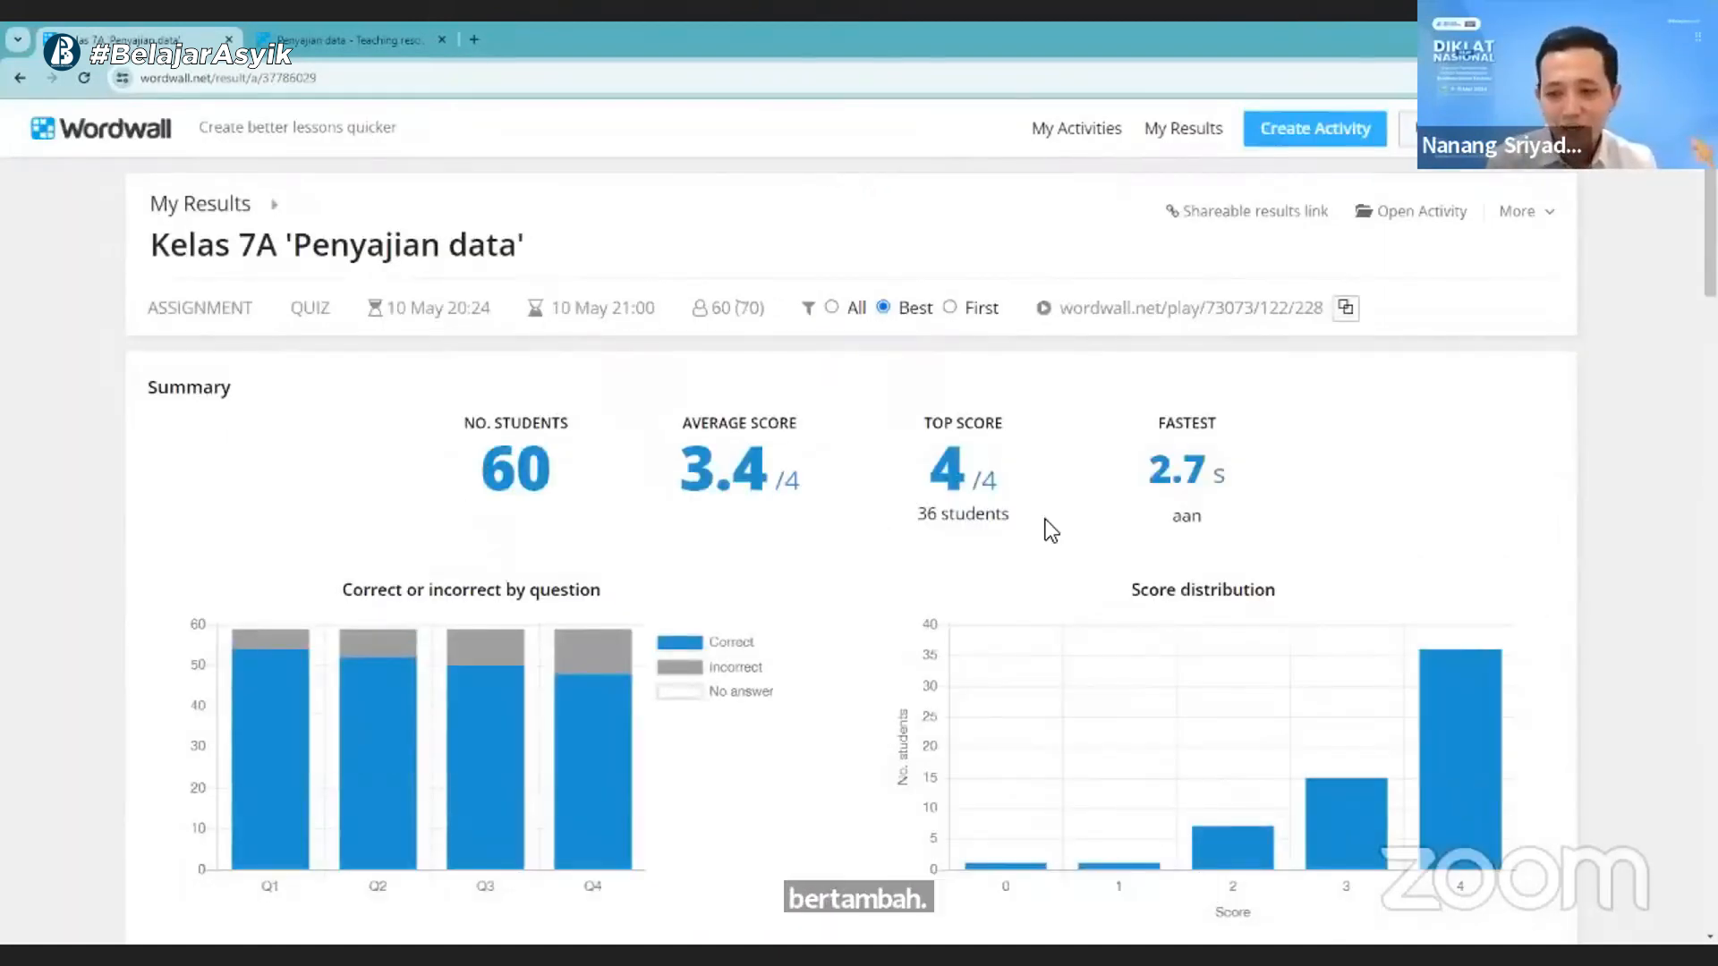
# - Expand the refreshed leaderboard and read it down to the last rank and the results by student
pyautogui.scroll(-6, 866, 411)
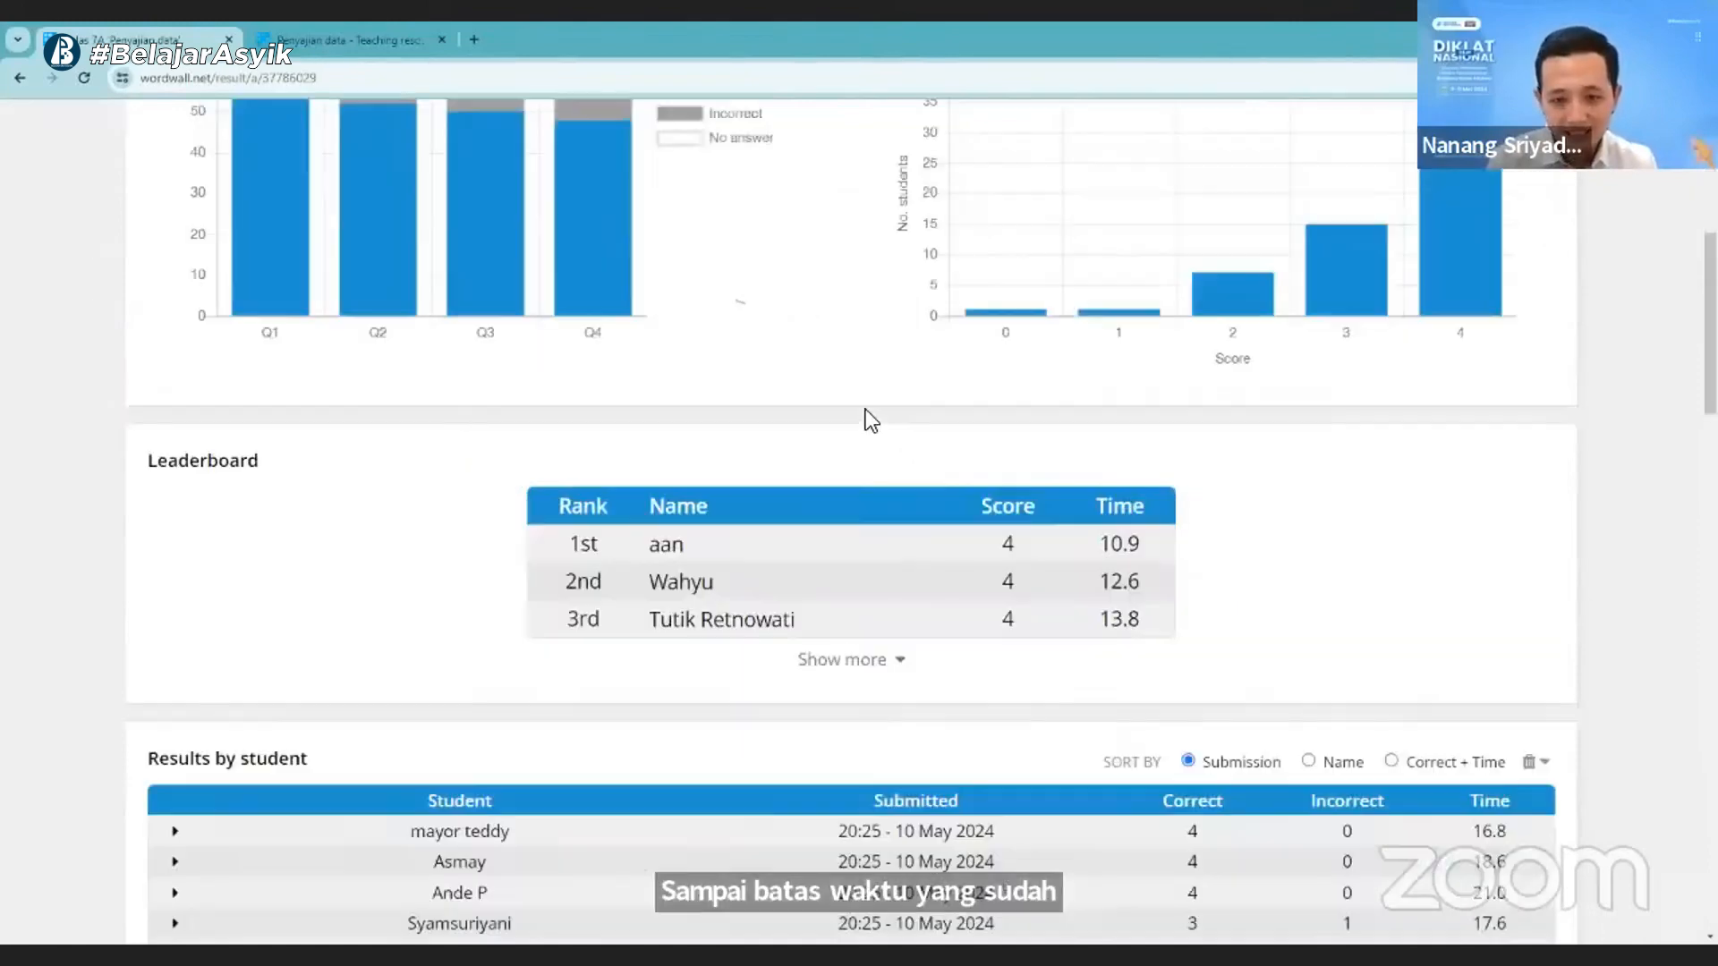
pyautogui.scroll(-3, 874, 380)
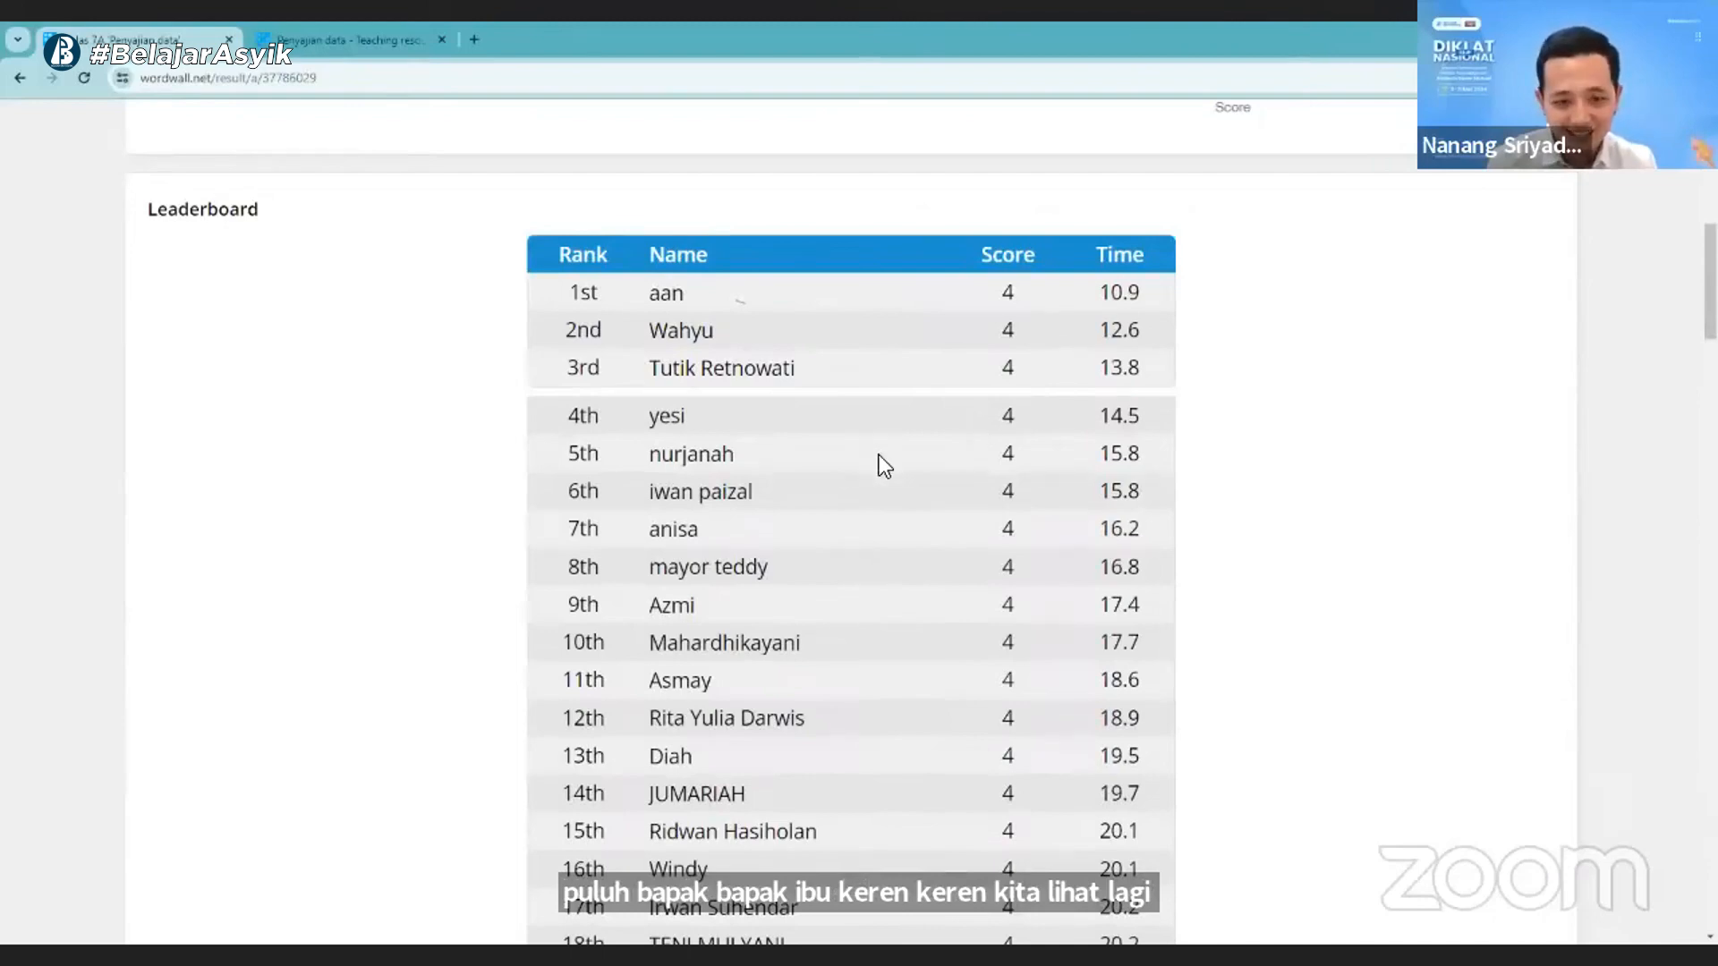
pyautogui.scroll(-20, 879, 454)
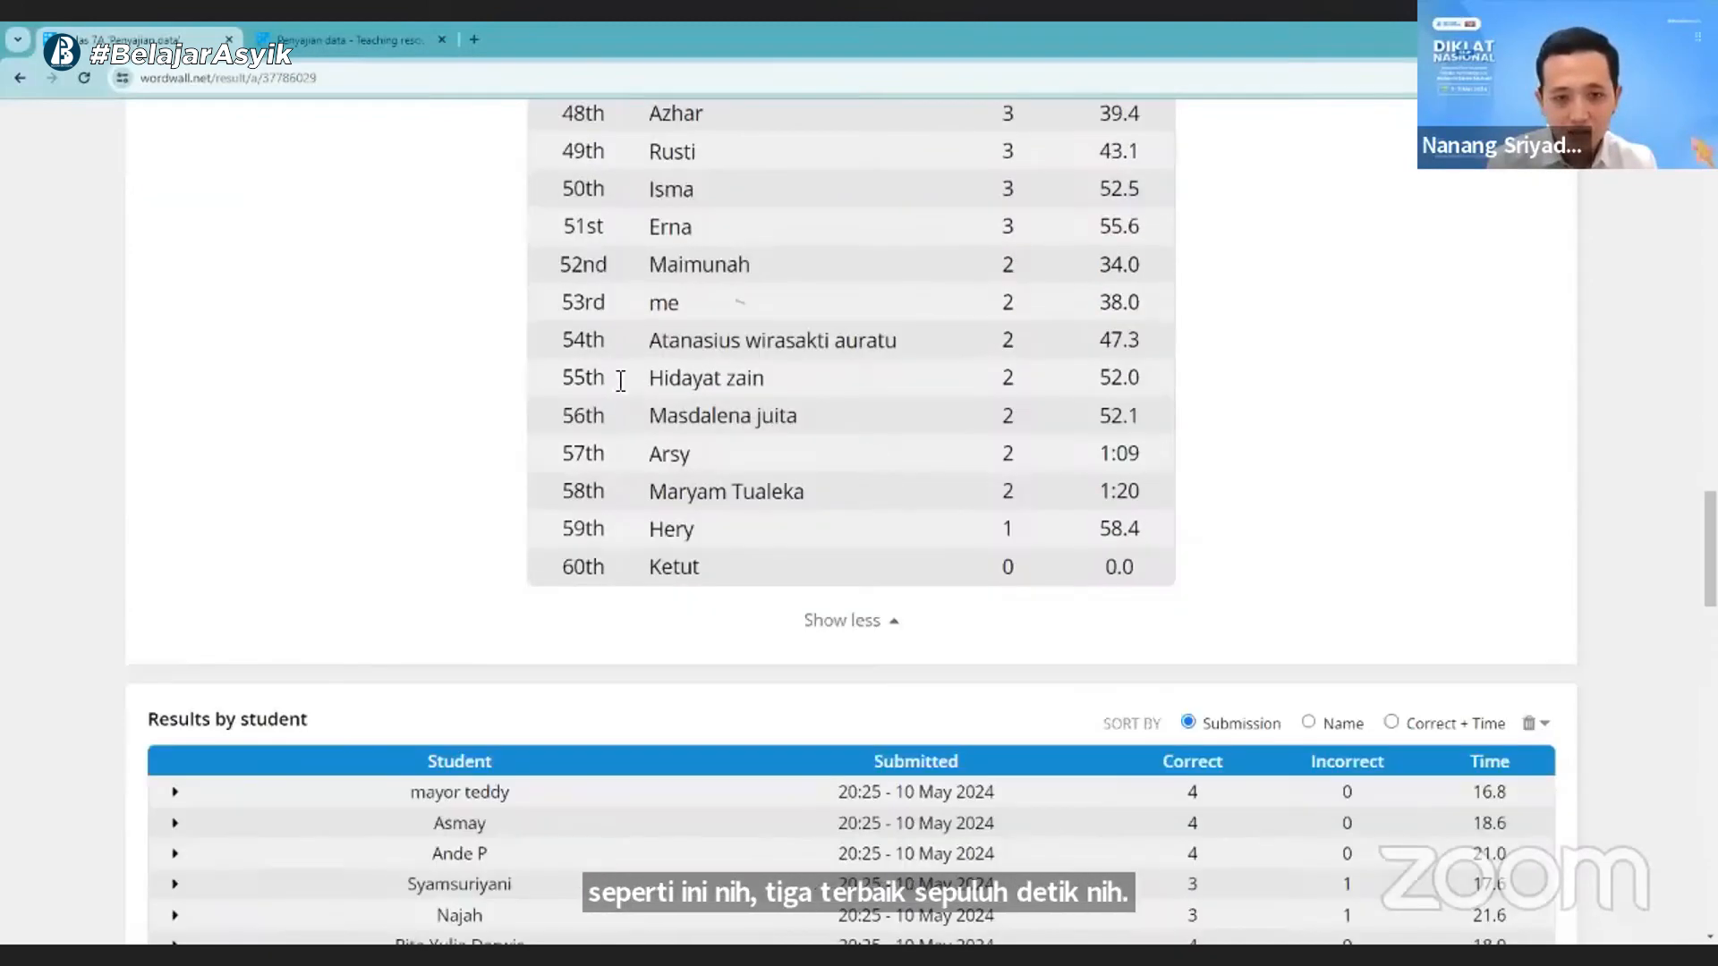
pyautogui.scroll(-2, 597, 394)
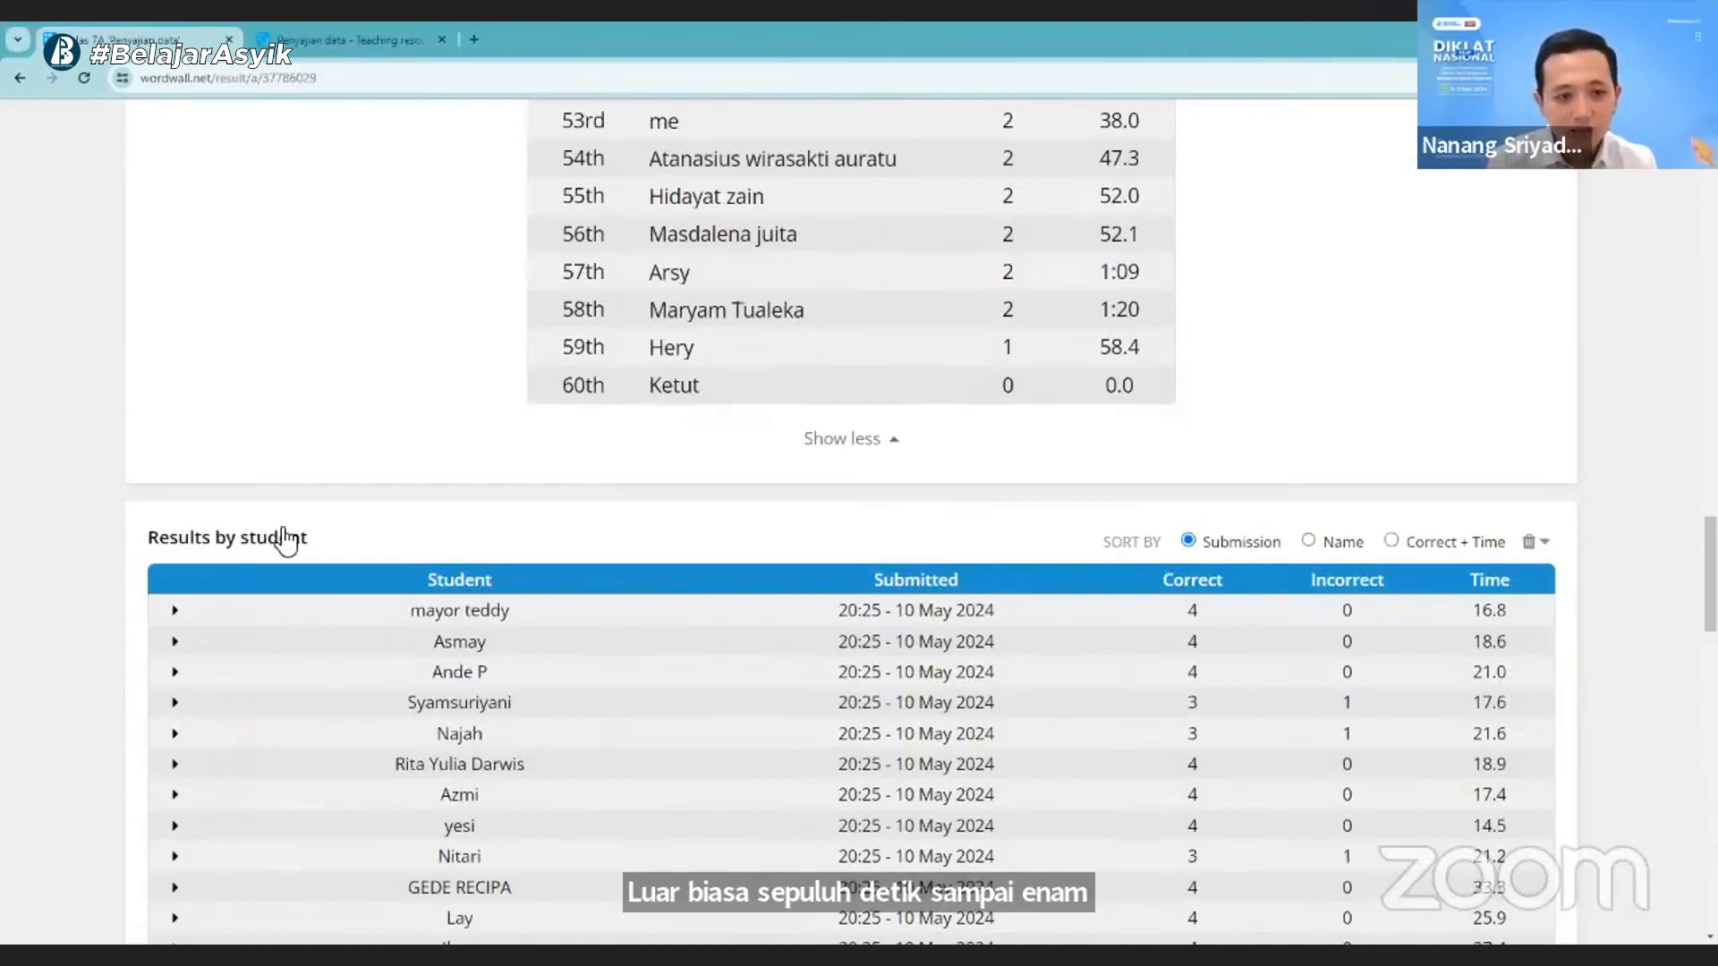
pyautogui.scroll(-2, 564, 464)
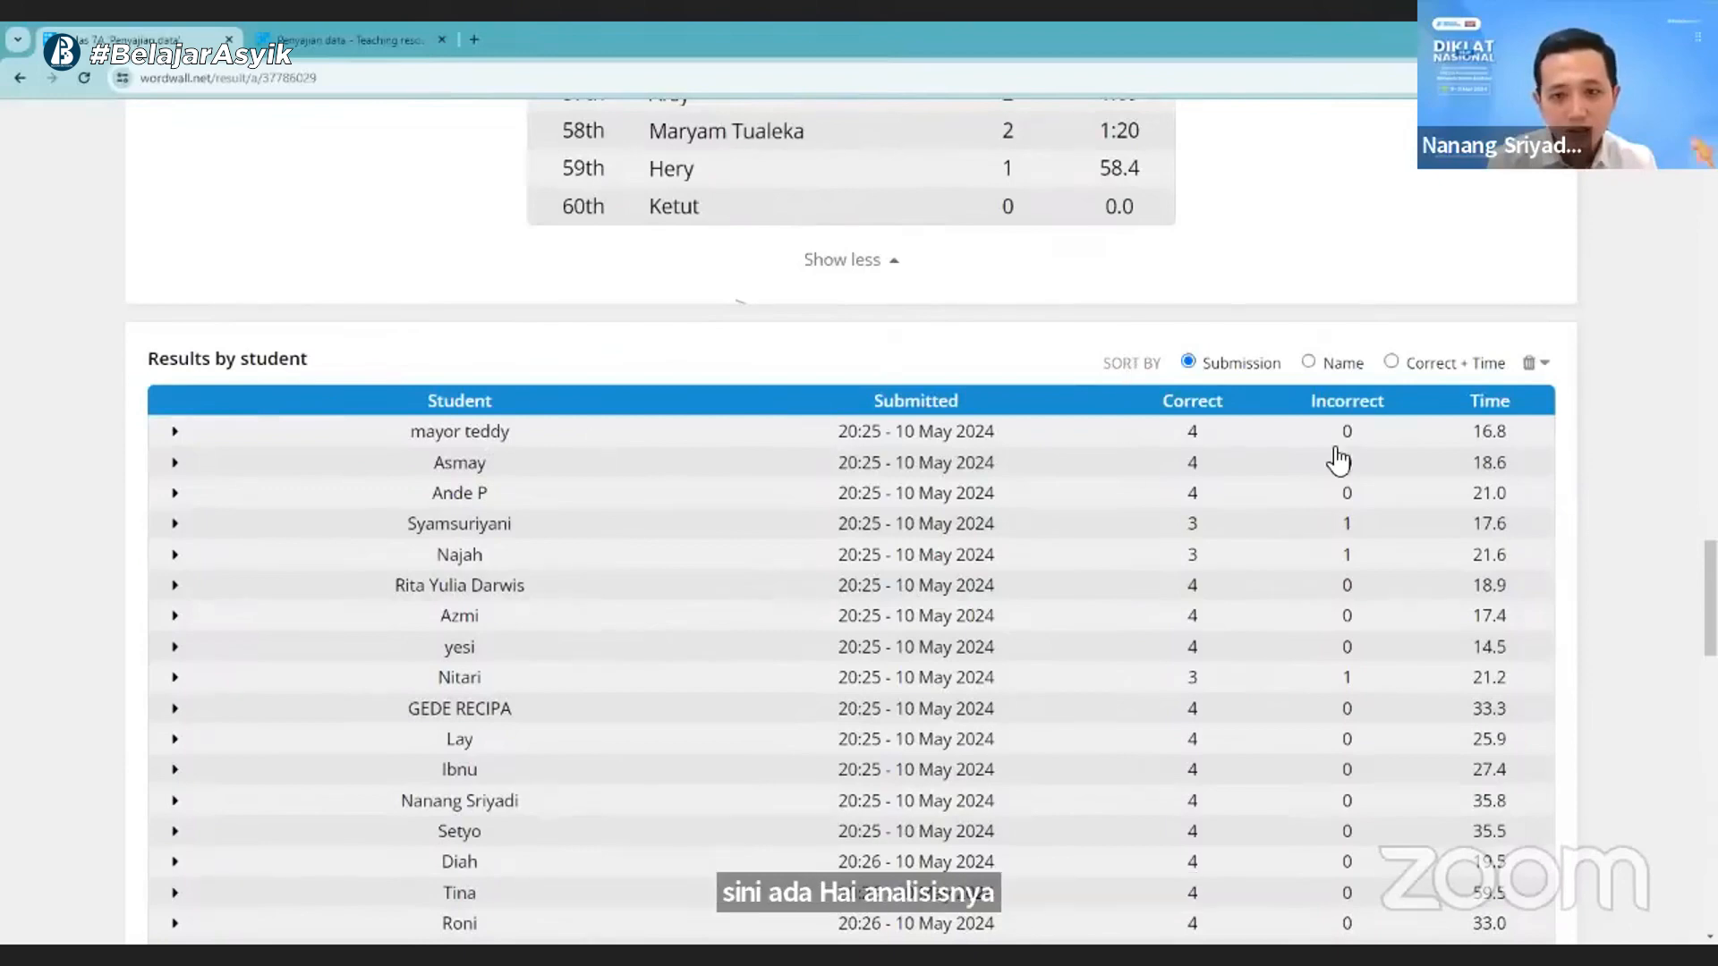
# - Try the name sorting in the results by student and examine the correct and incorrect counts for each question
pyautogui.click(1308, 363)
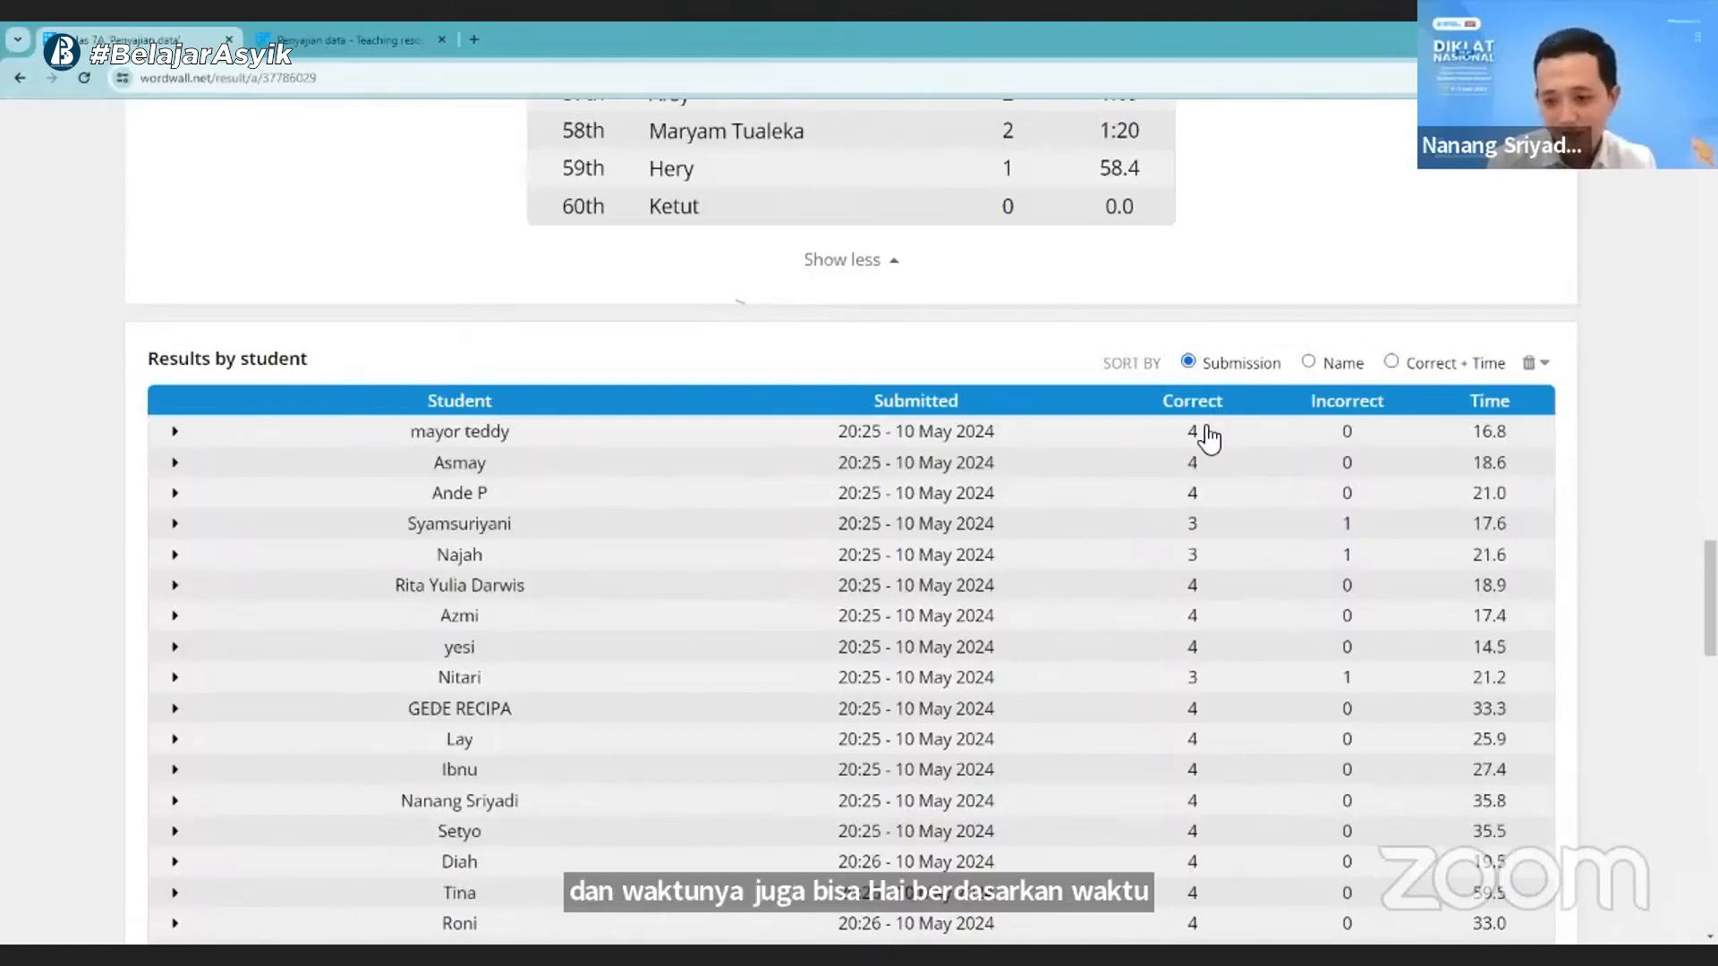
pyautogui.scroll(-1, 1166, 646)
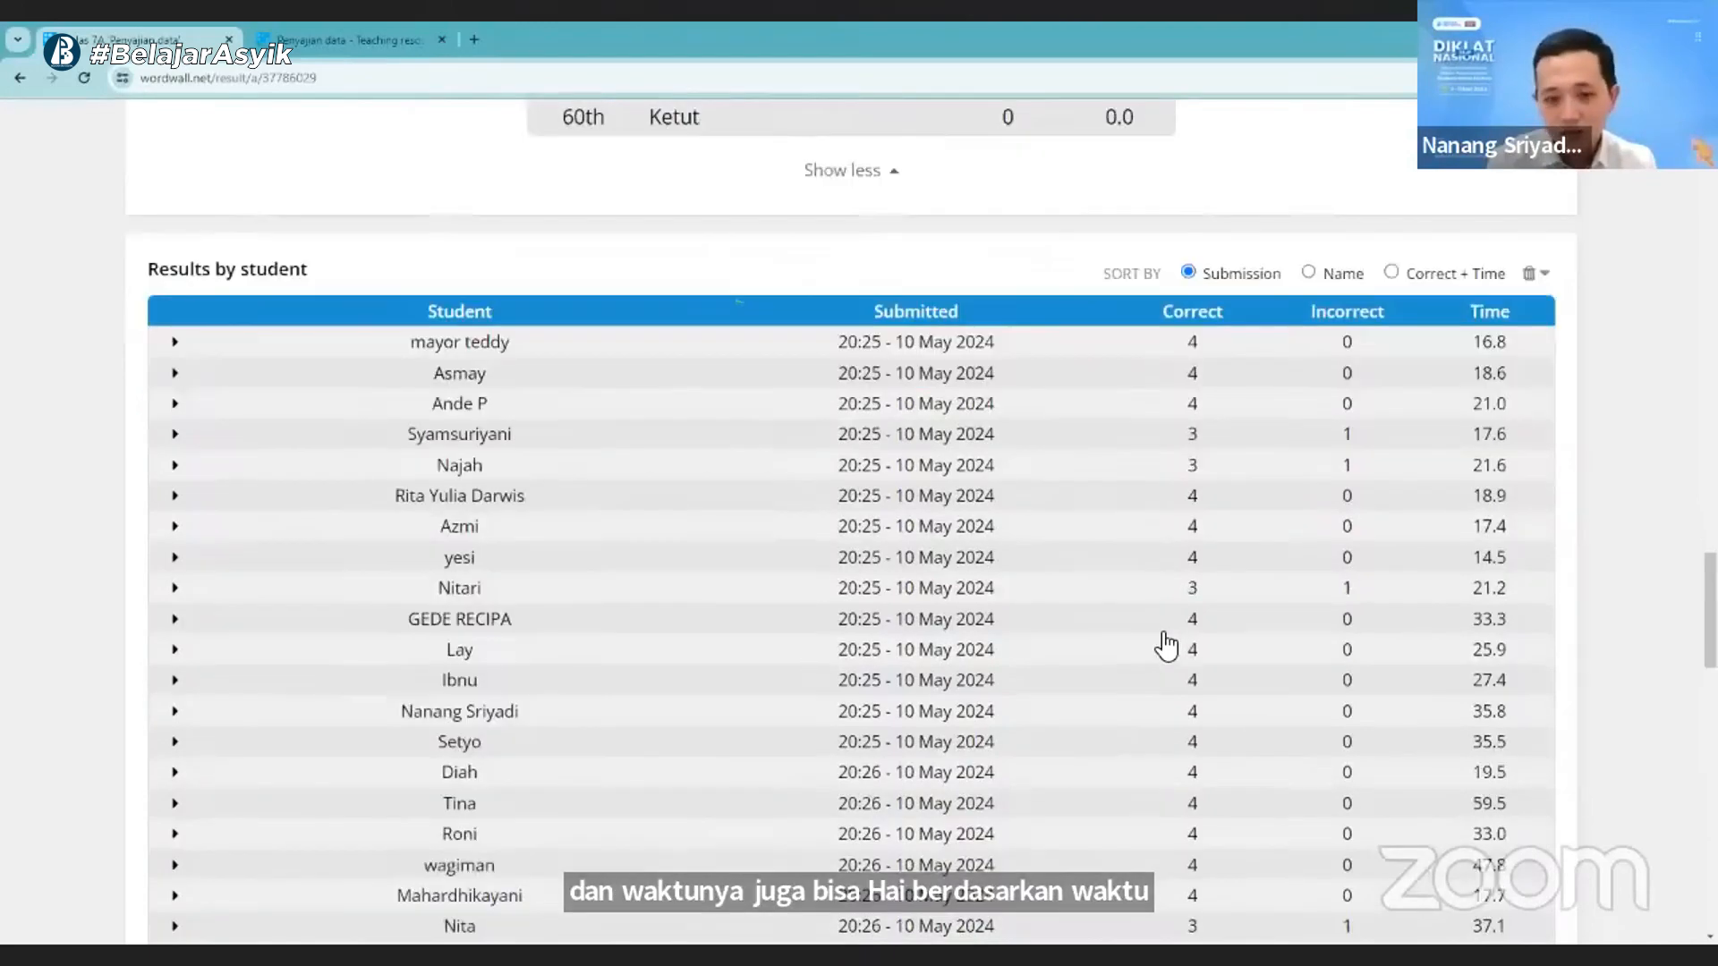
pyautogui.scroll(-6, 1163, 643)
pyautogui.scroll(-10, 1038, 594)
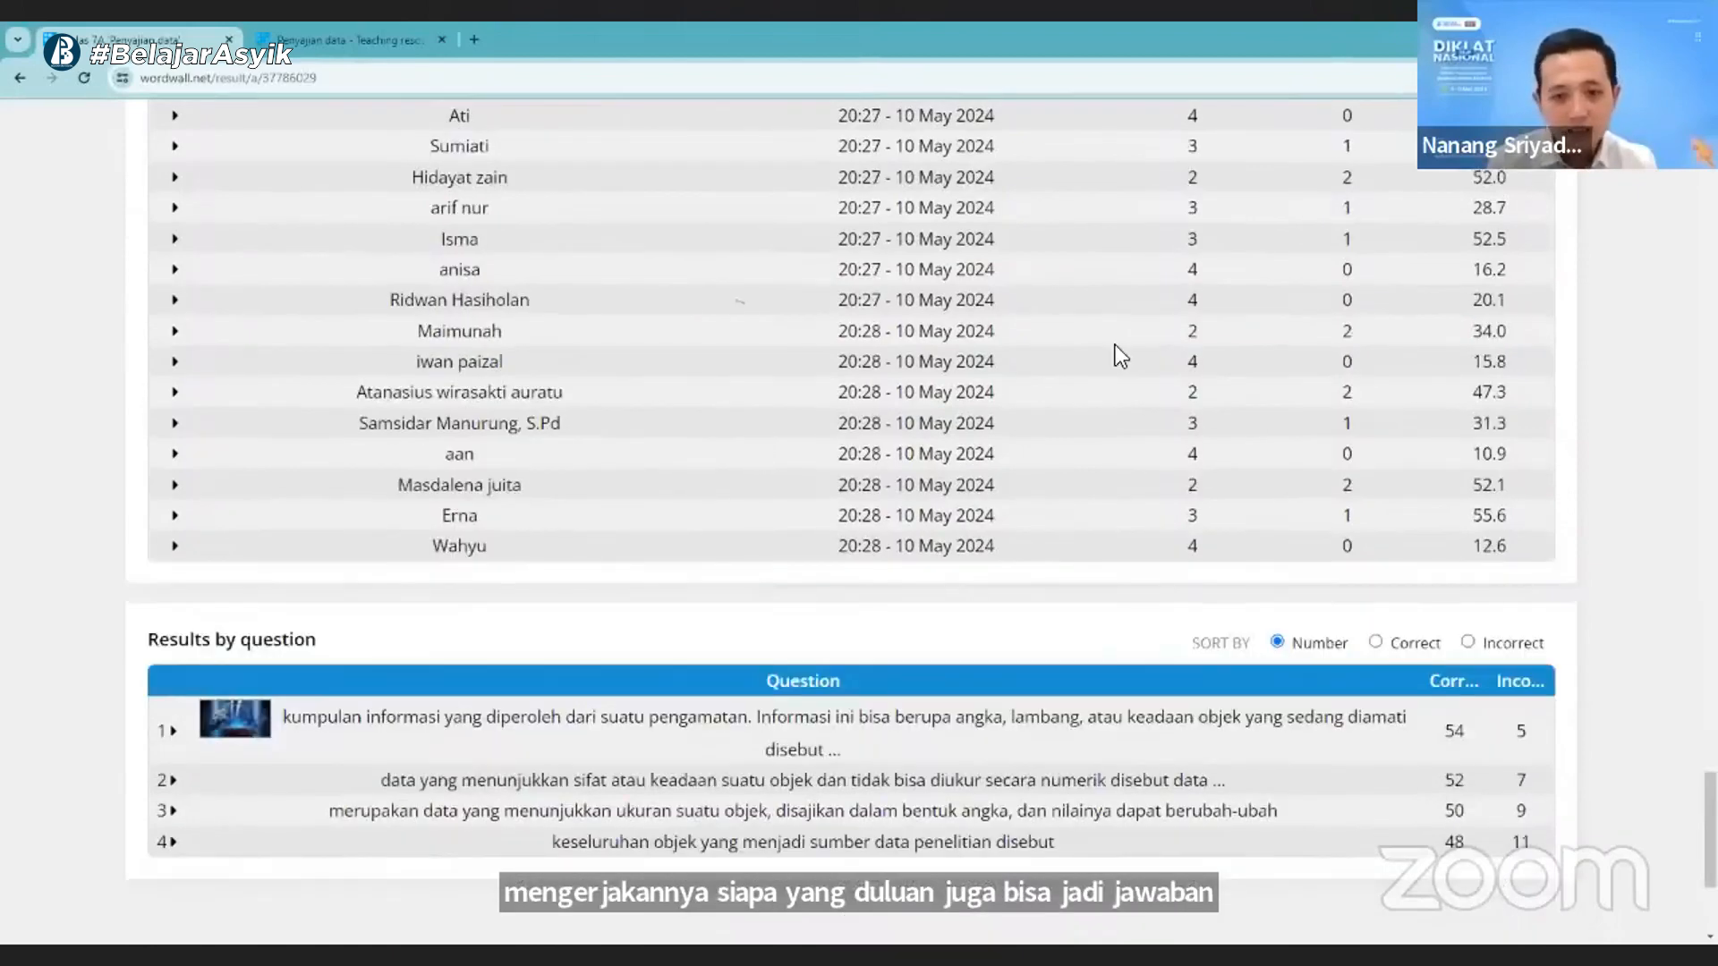
pyautogui.scroll(-3, 1120, 354)
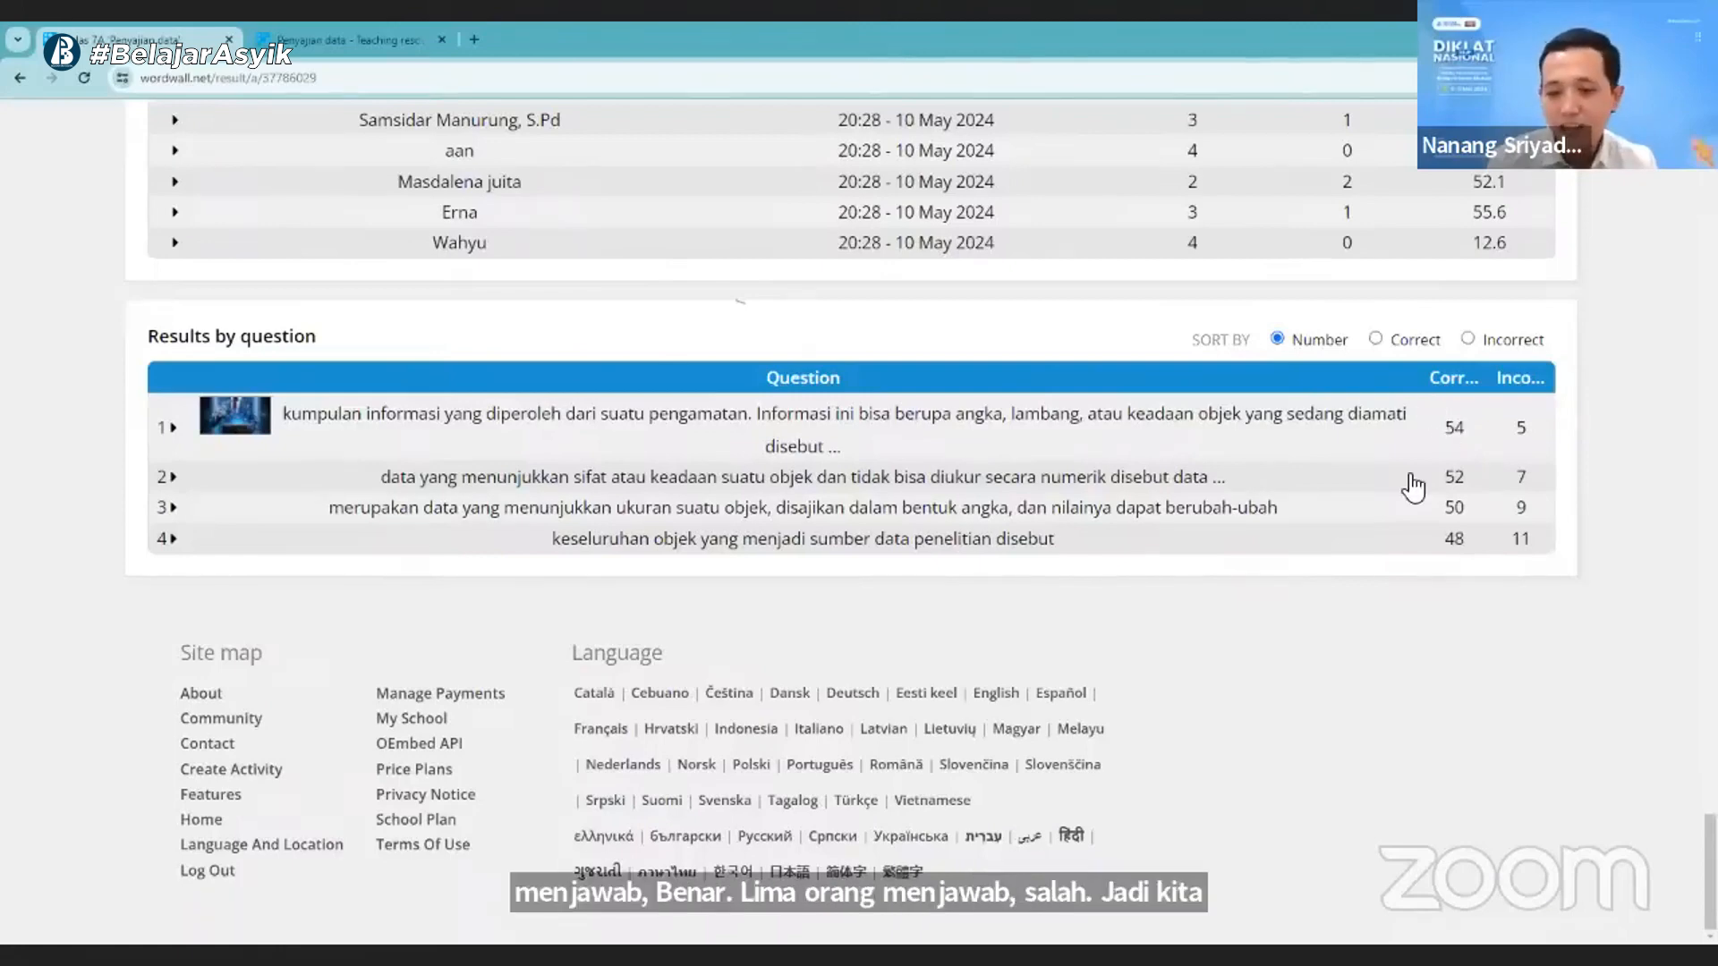
# - Check the correct or incorrect by question chart and refresh the assignment's results
pyautogui.scroll(10, 748, 530)
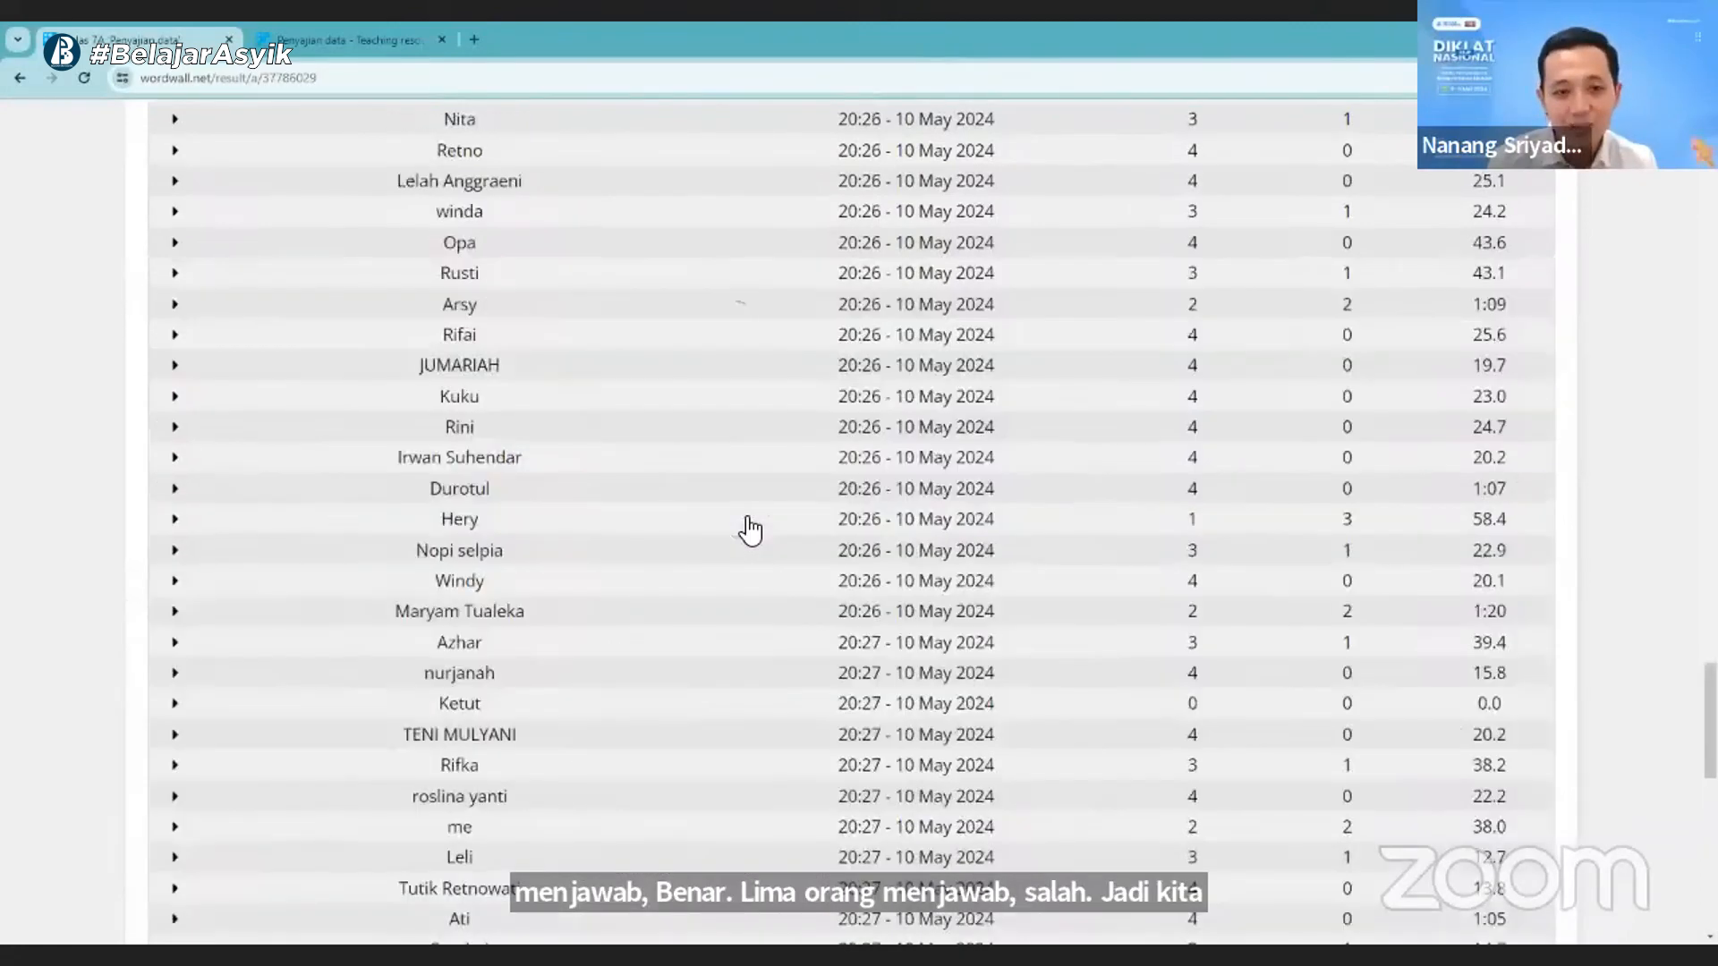
pyautogui.scroll(15, 750, 530)
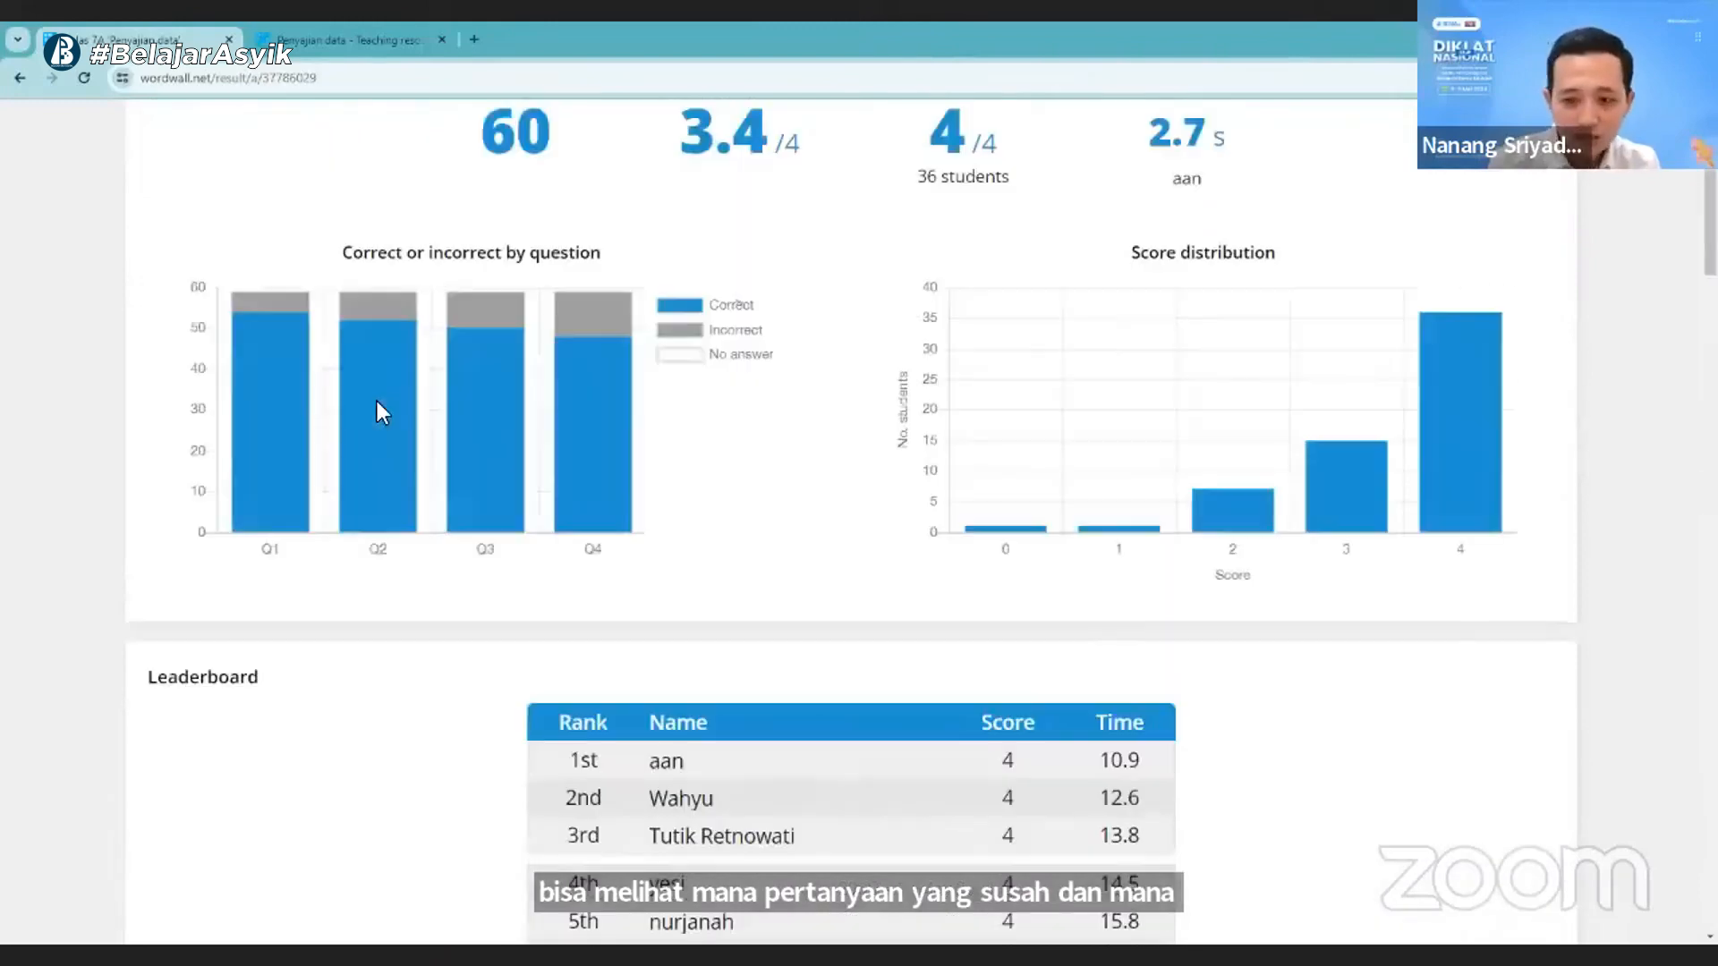
pyautogui.scroll(3, 141, 183)
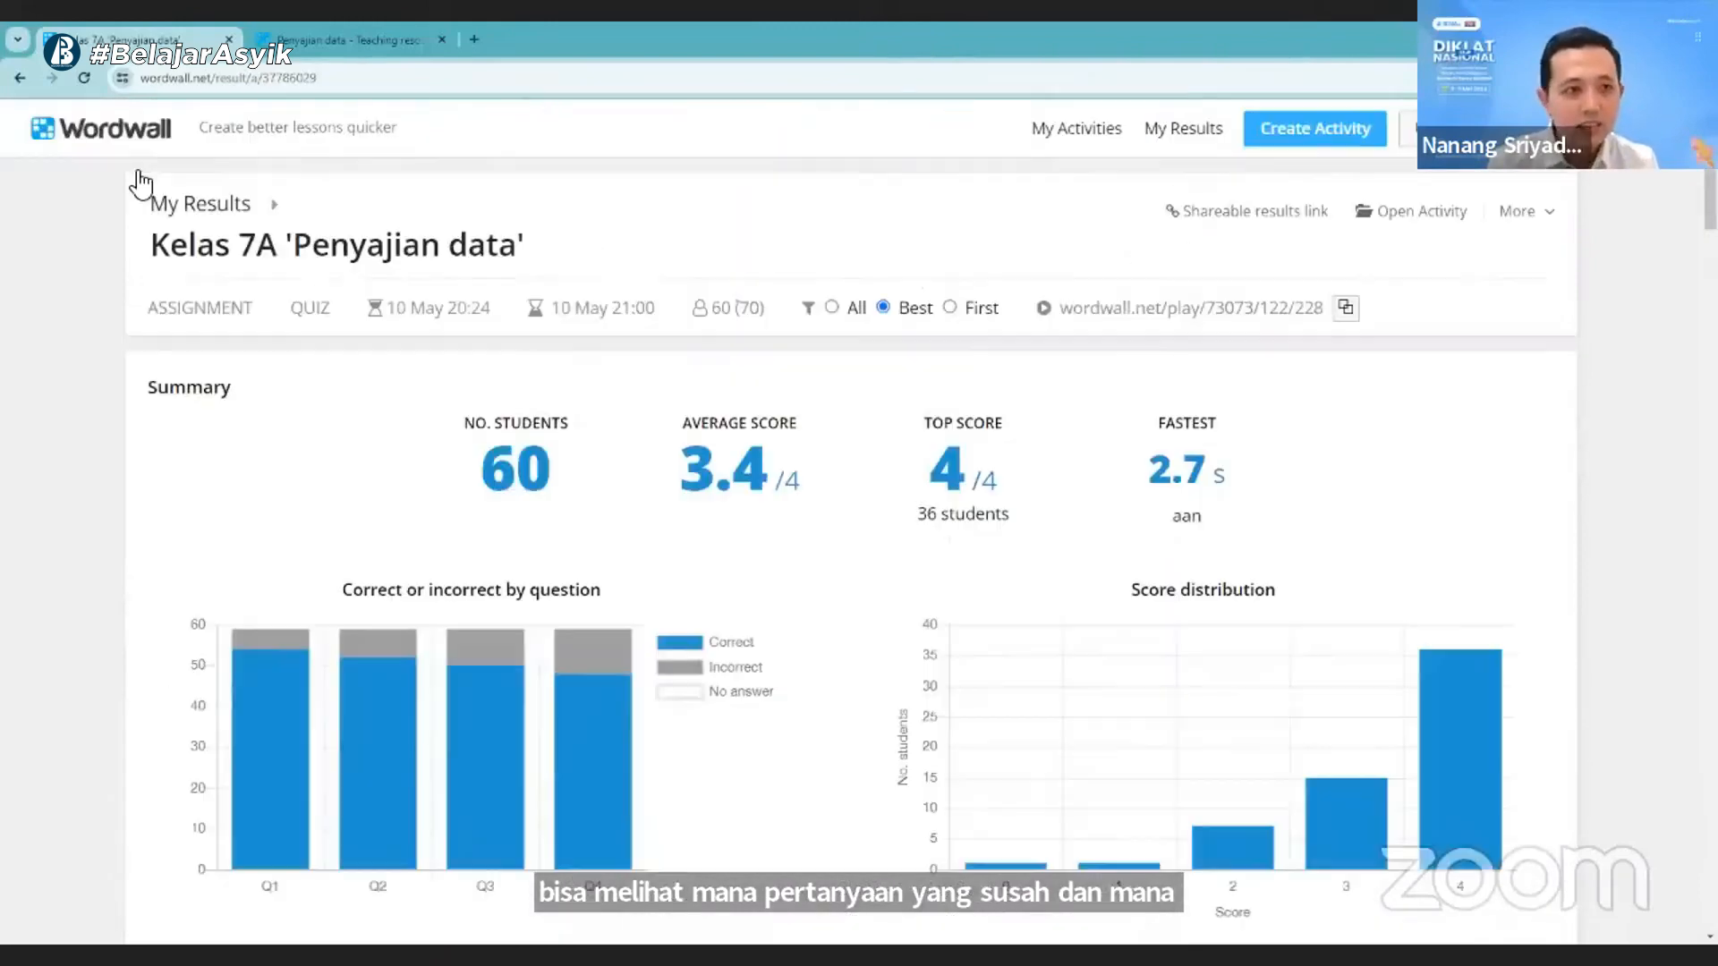
pyautogui.click(84, 78)
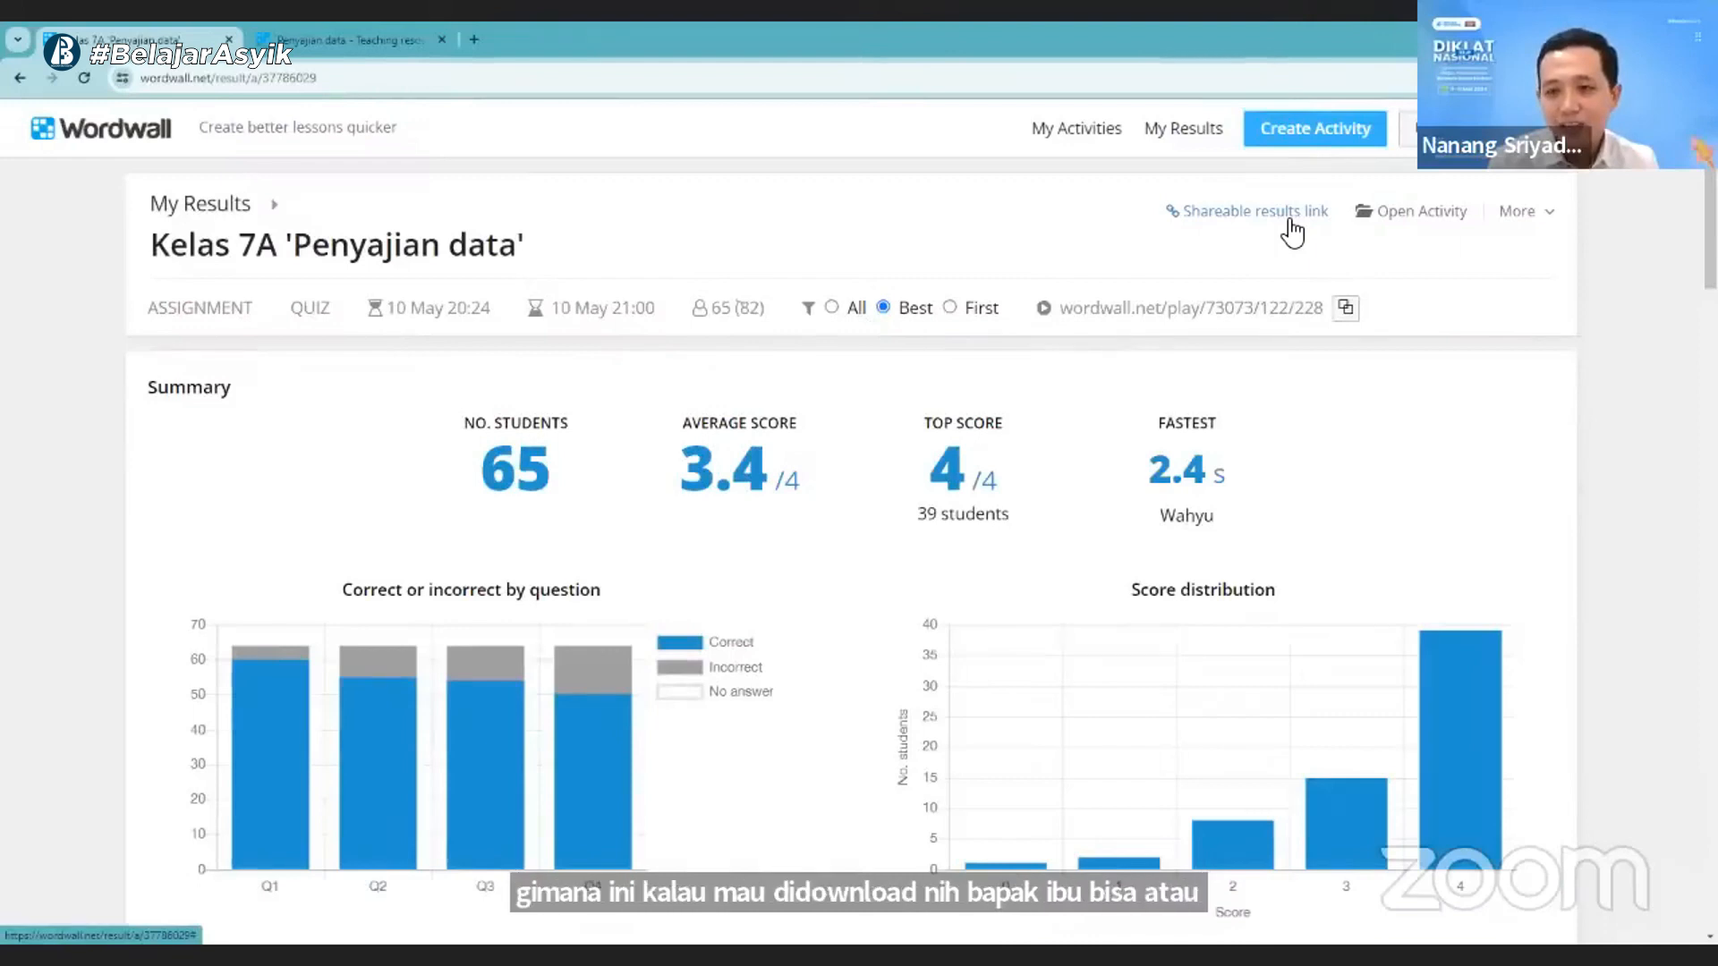
# - Copy the shareable link to the Kelas 7A results and close its dialog
pyautogui.click(1174, 214)
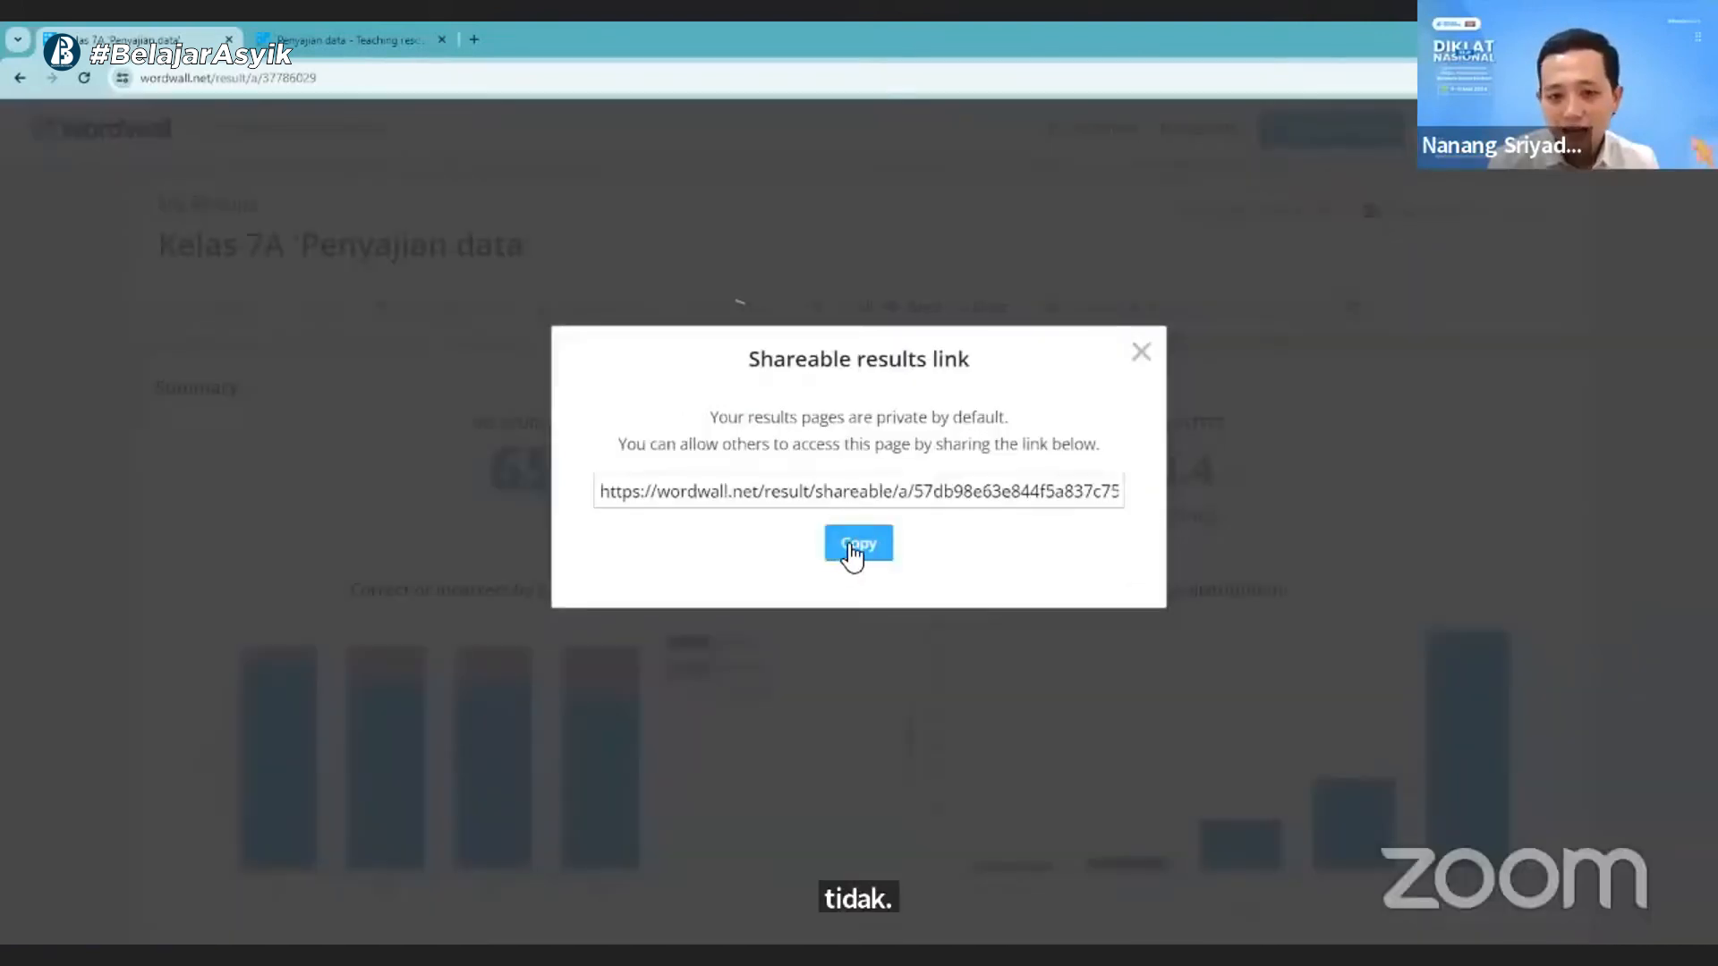
pyautogui.click(854, 550)
pyautogui.click(1142, 353)
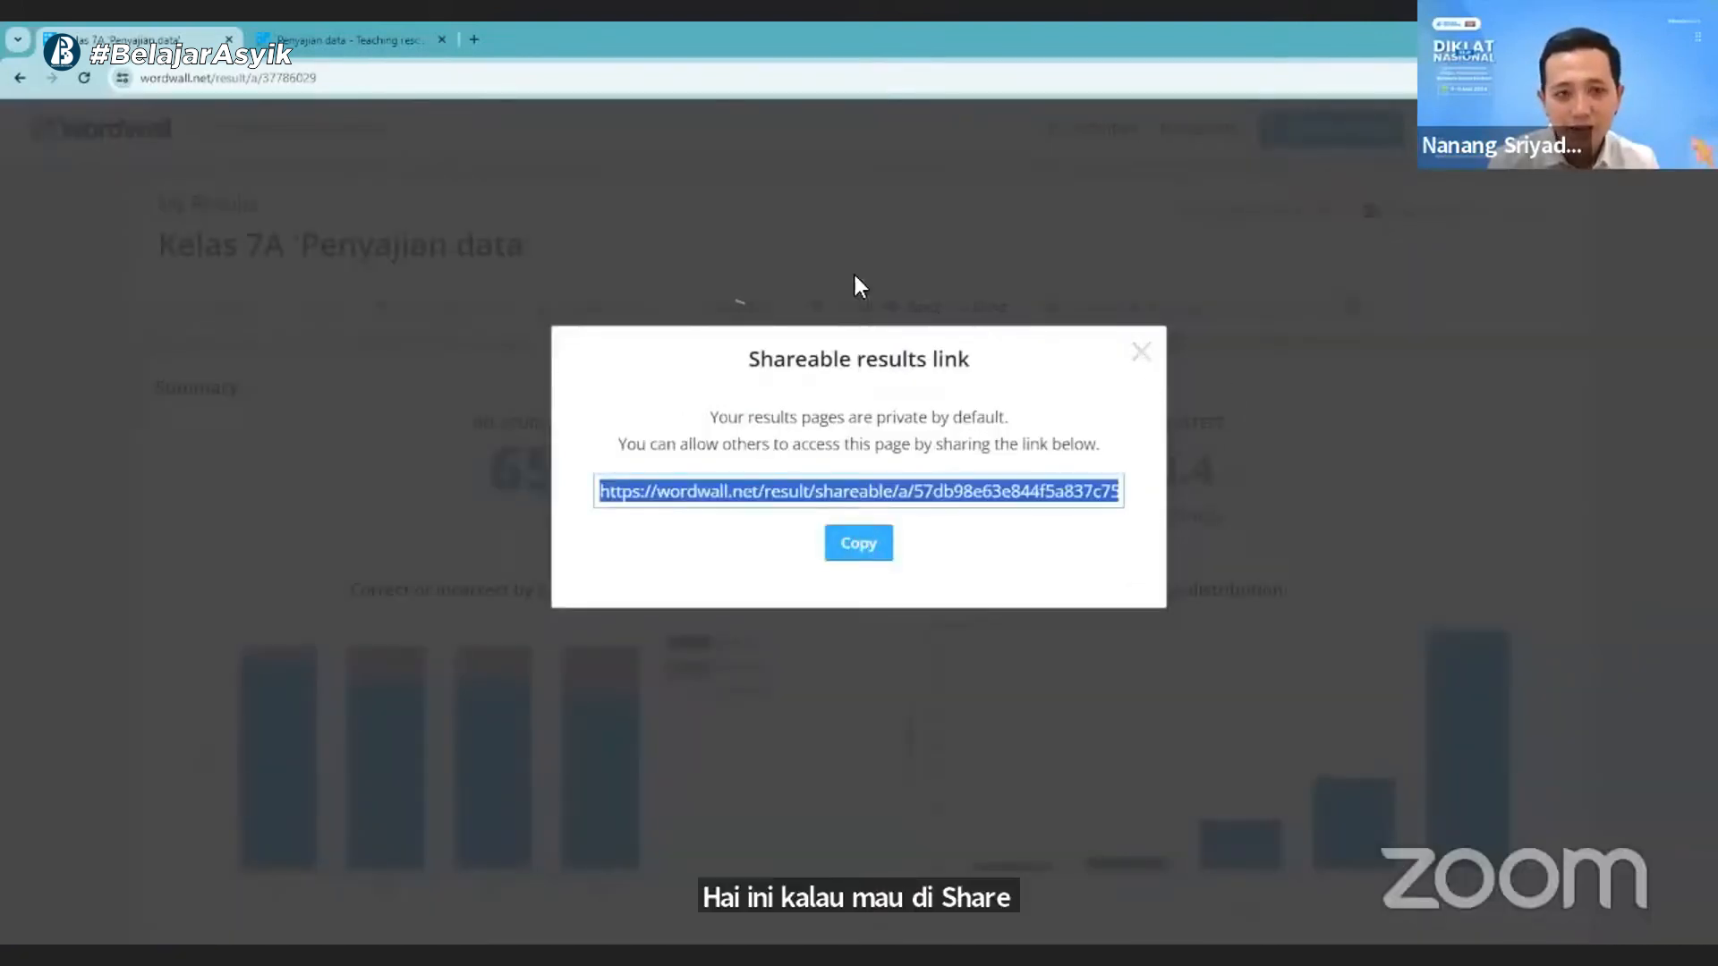
# - Try to open the copied shareable results link in the other browser tab
pyautogui.hotkey('ctrl', 'Tab')
pyautogui.hotkey('ctrl', 'l')
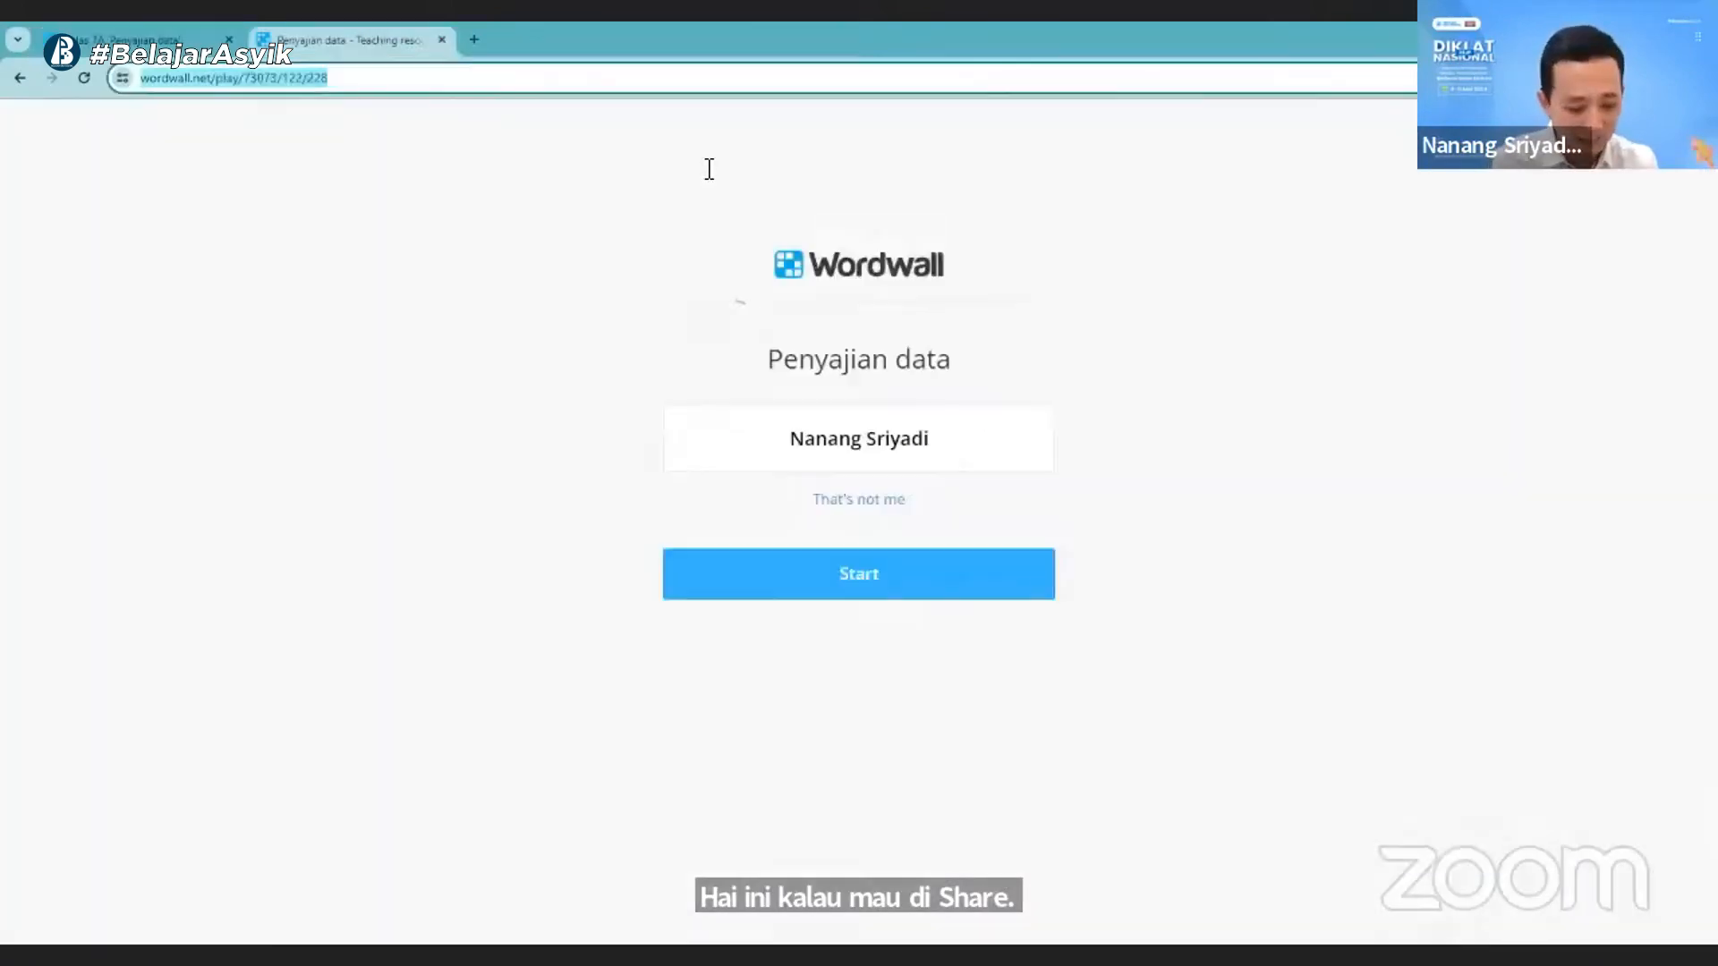
pyautogui.hotkey('ctrl', 'v')
pyautogui.hotkey('ctrl', 'v')
pyautogui.press('Return')
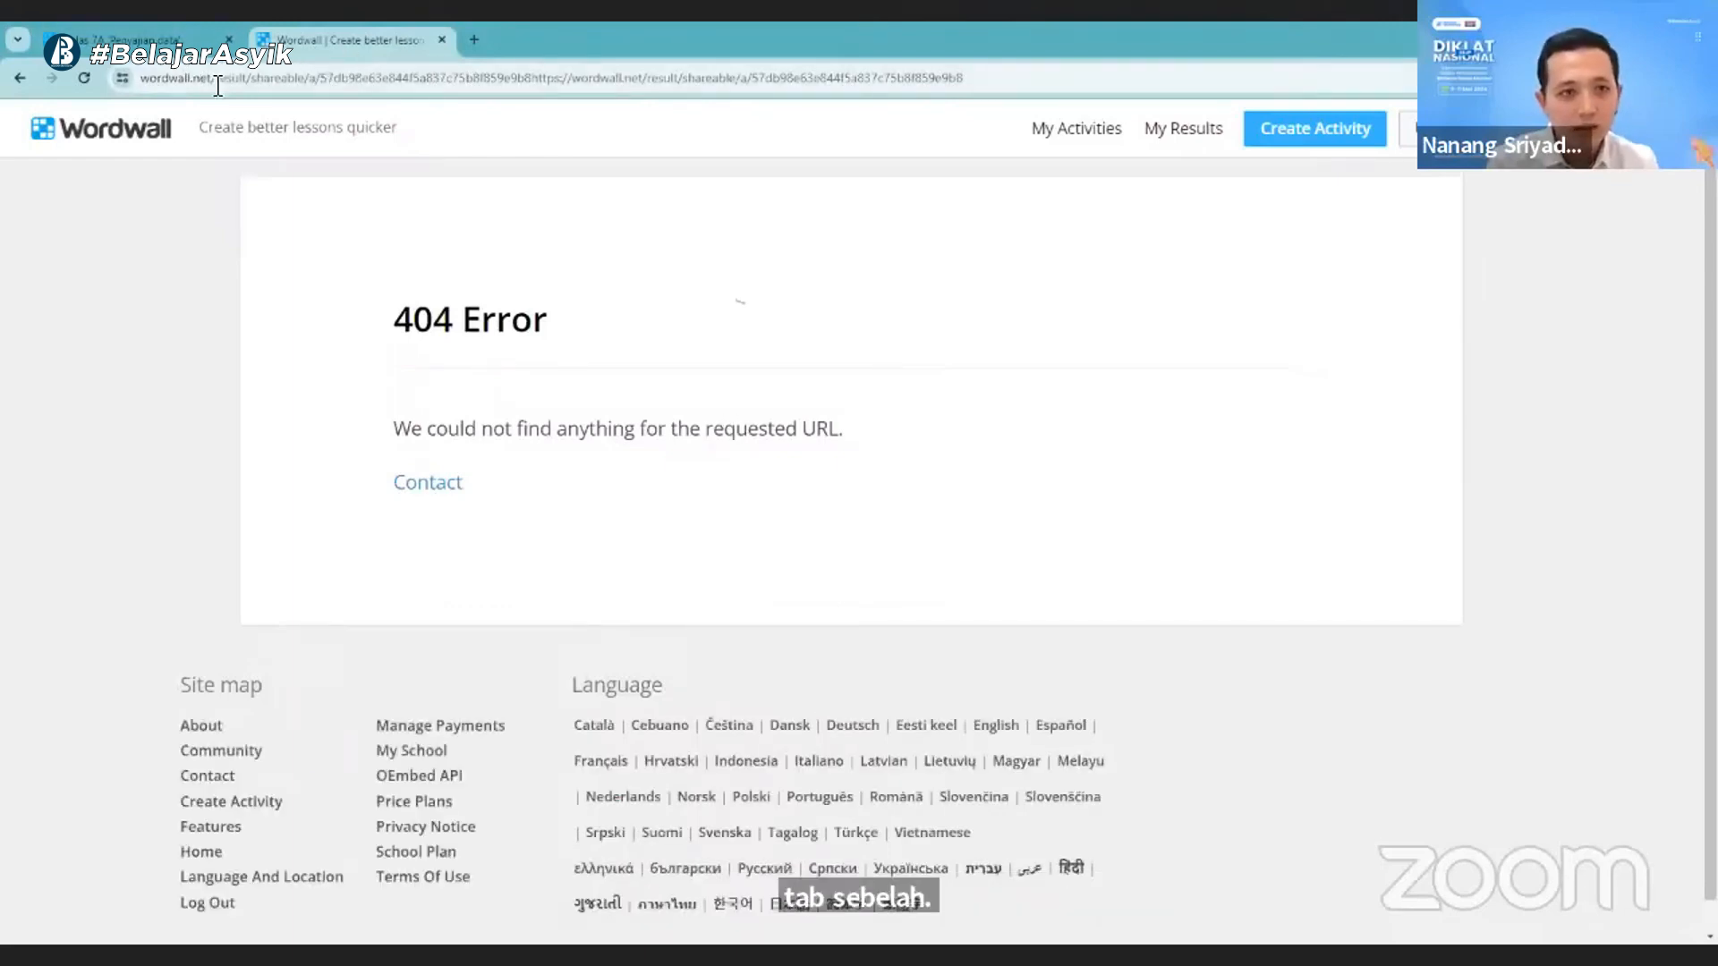
# - Return to the Kelas 7A results and copy their shareable results link again
pyautogui.click(141, 62)
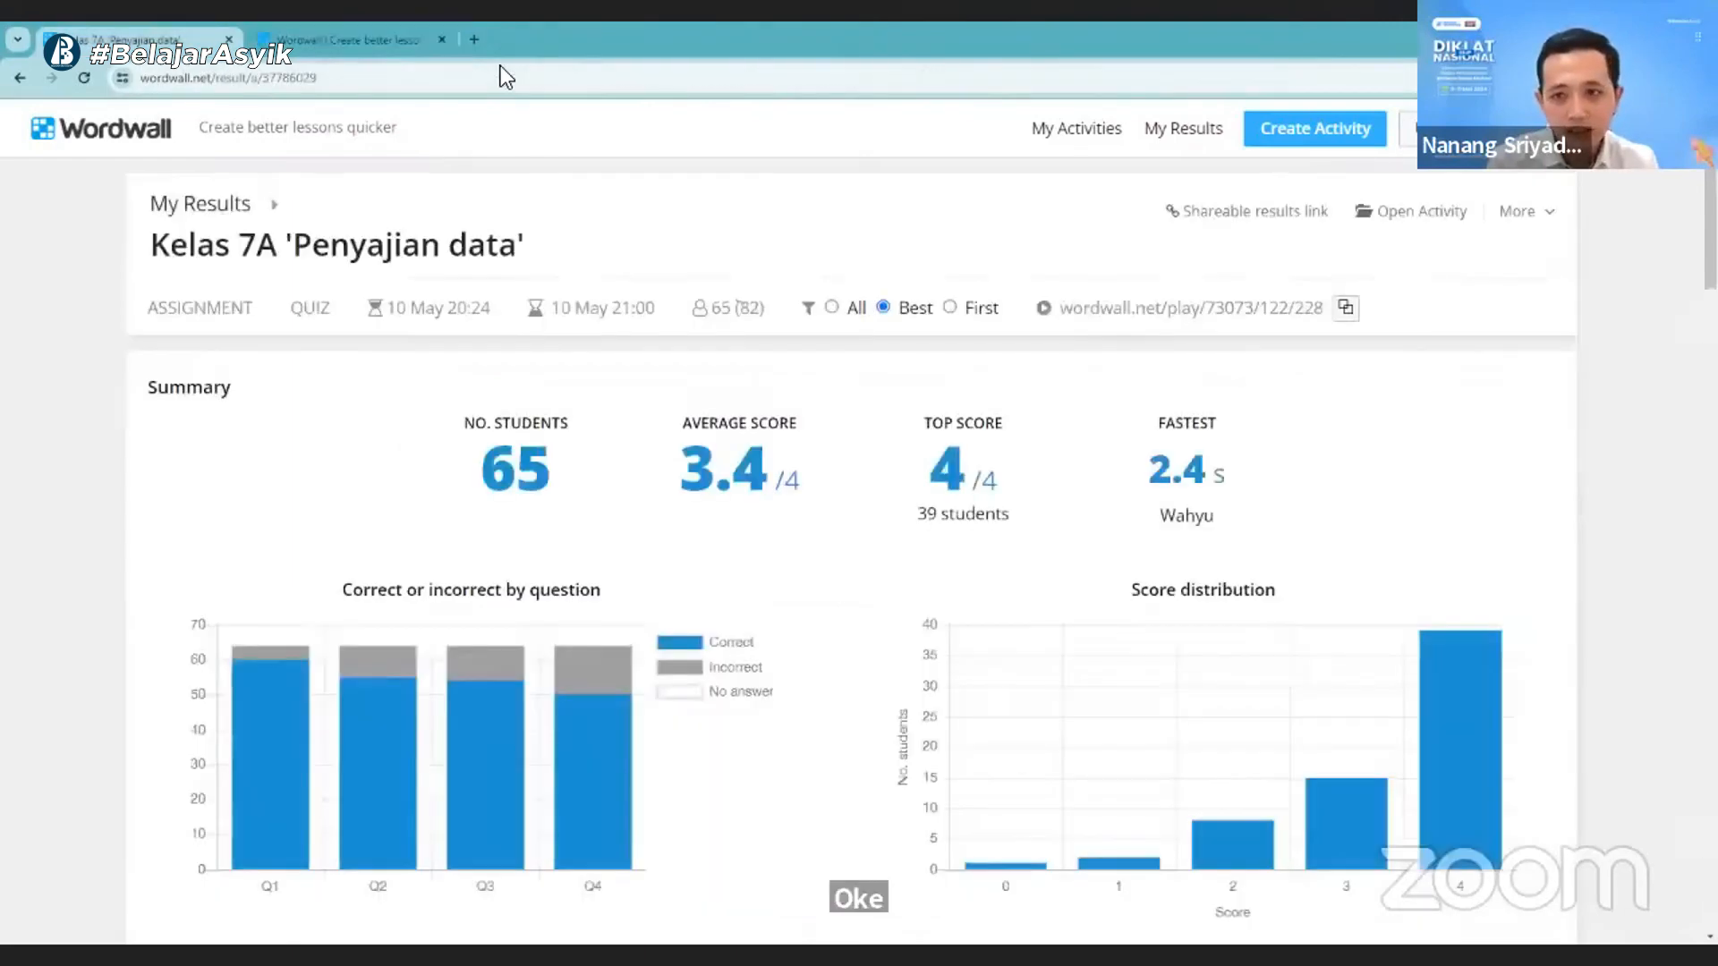
pyautogui.click(1263, 213)
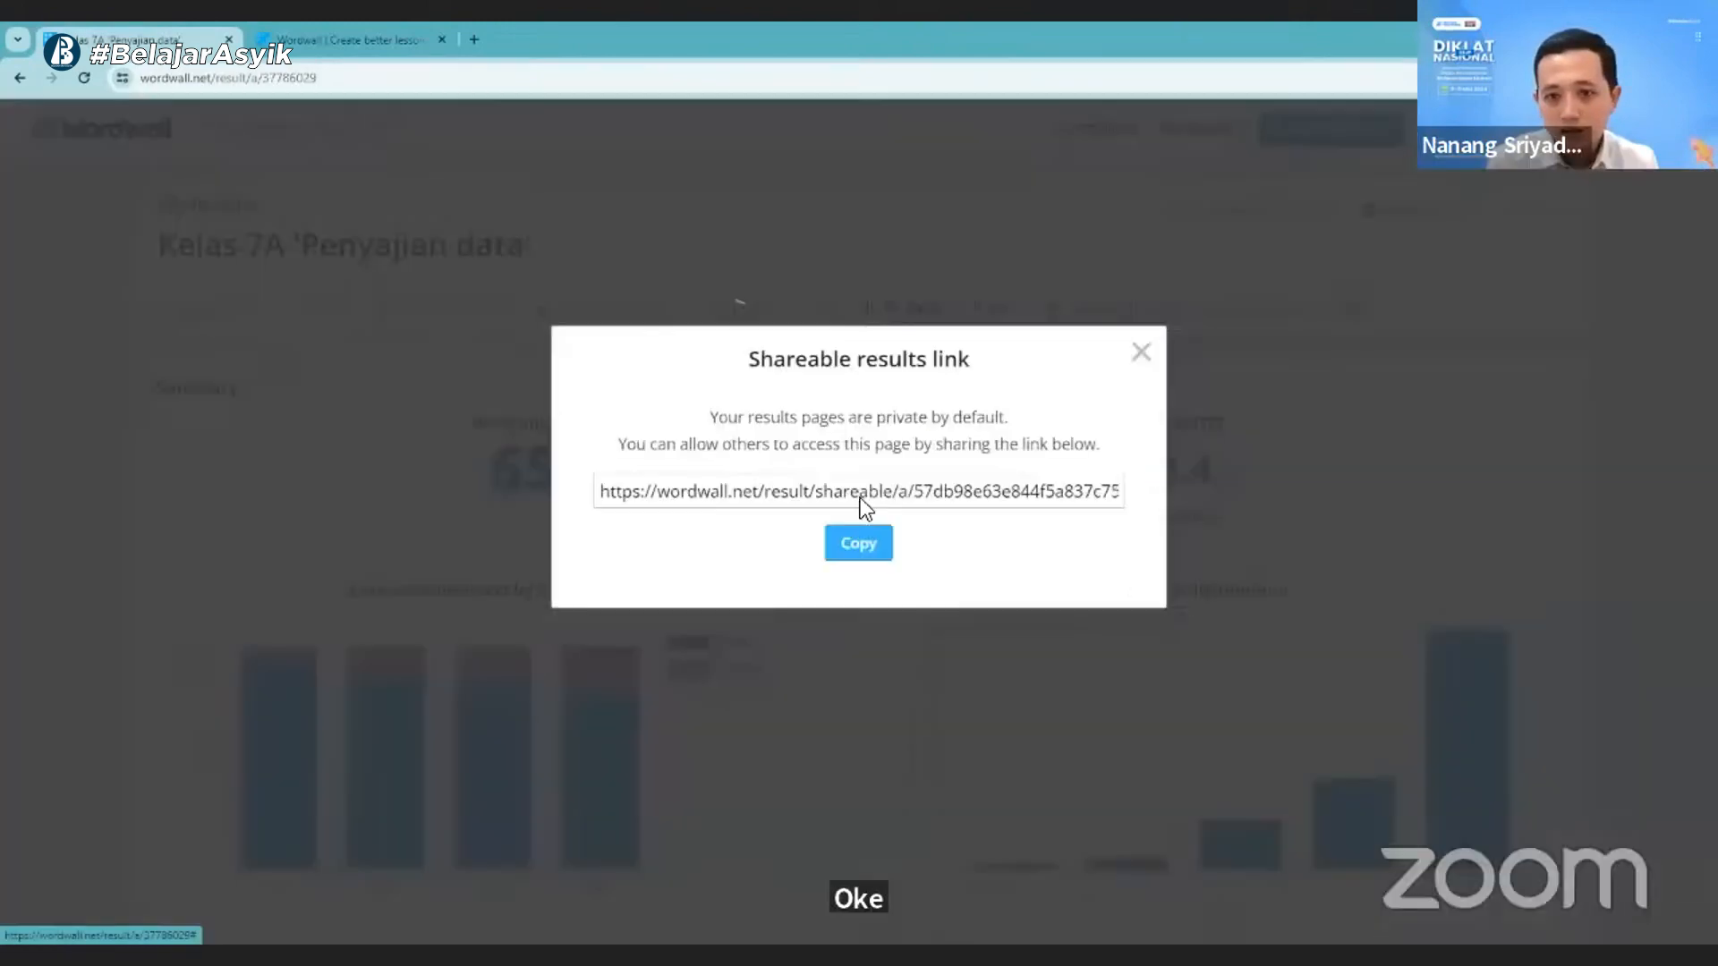
pyautogui.click(858, 543)
# - Open the copied results link in the second browser tab, then close that tab and the shareable link dialog
pyautogui.click(353, 40)
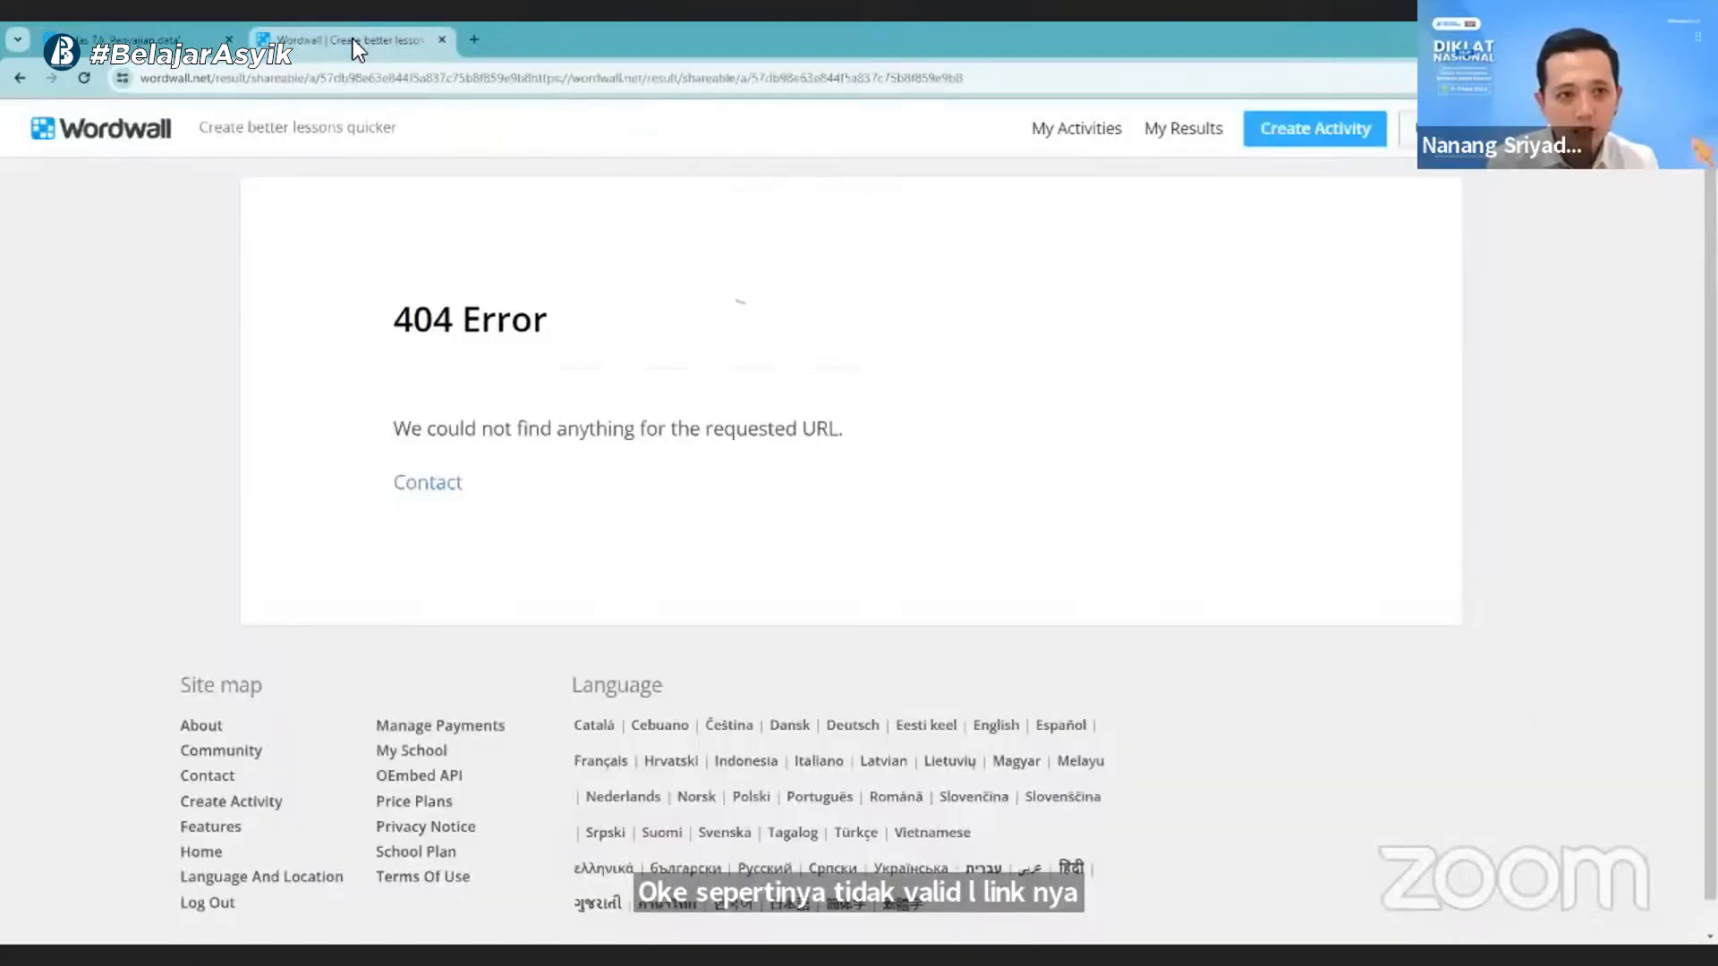
pyautogui.hotkey('ctrl', 'v')
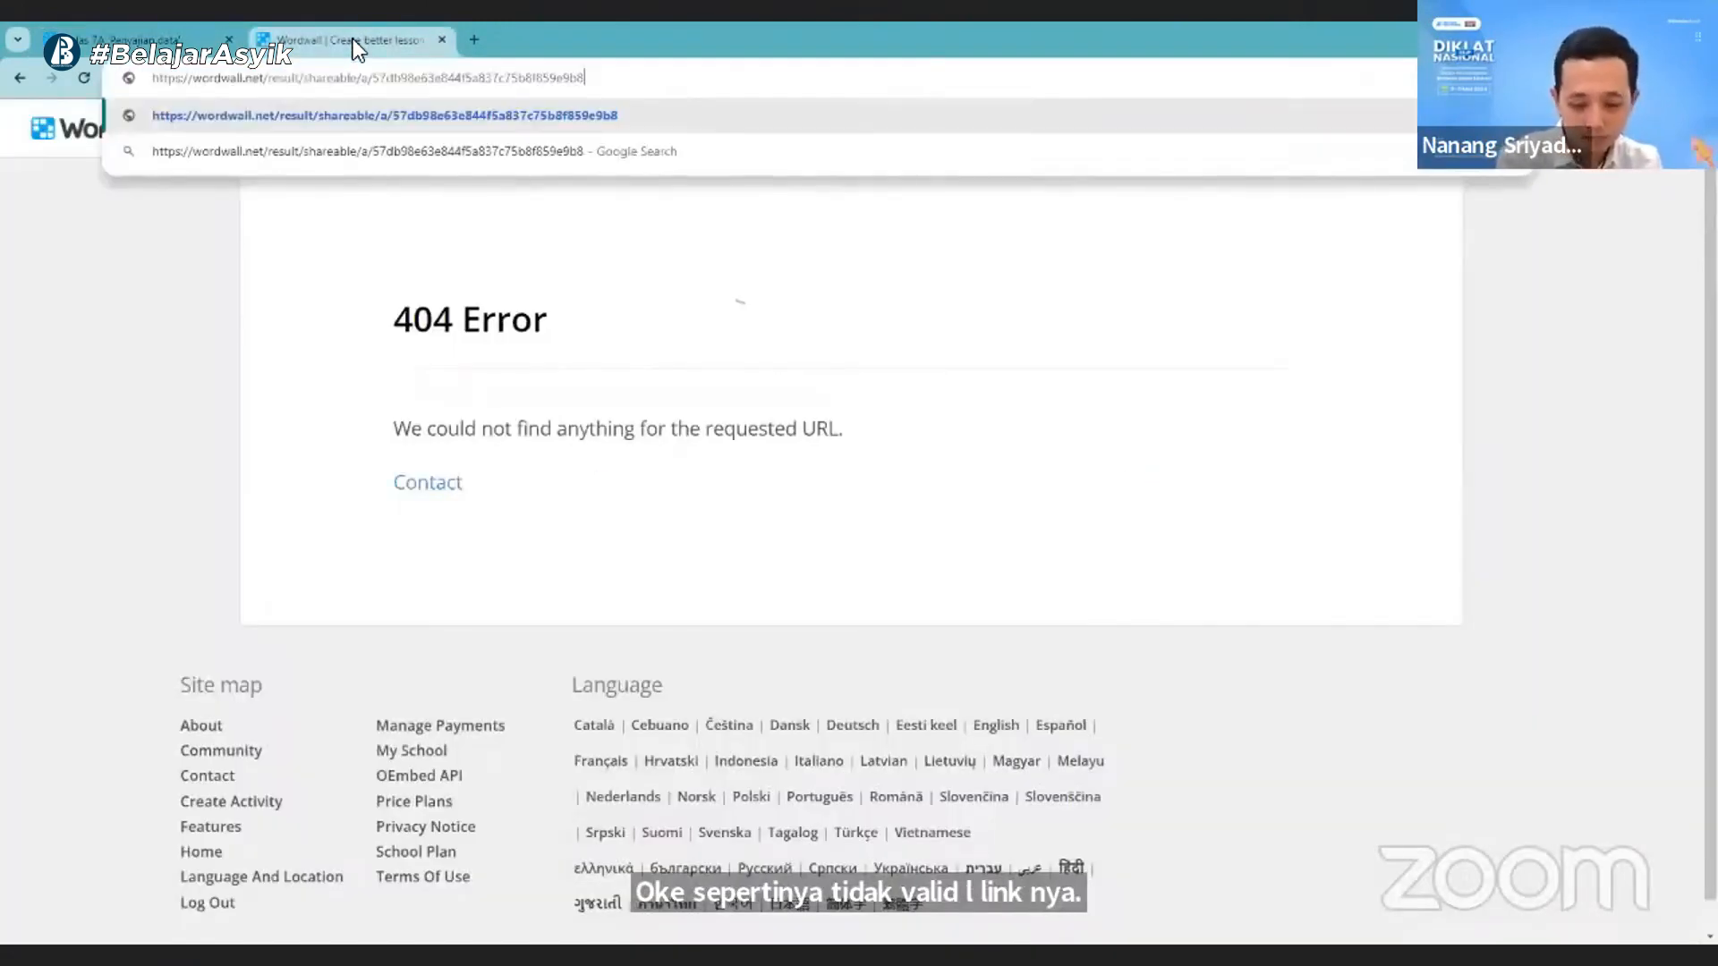
pyautogui.press('Return')
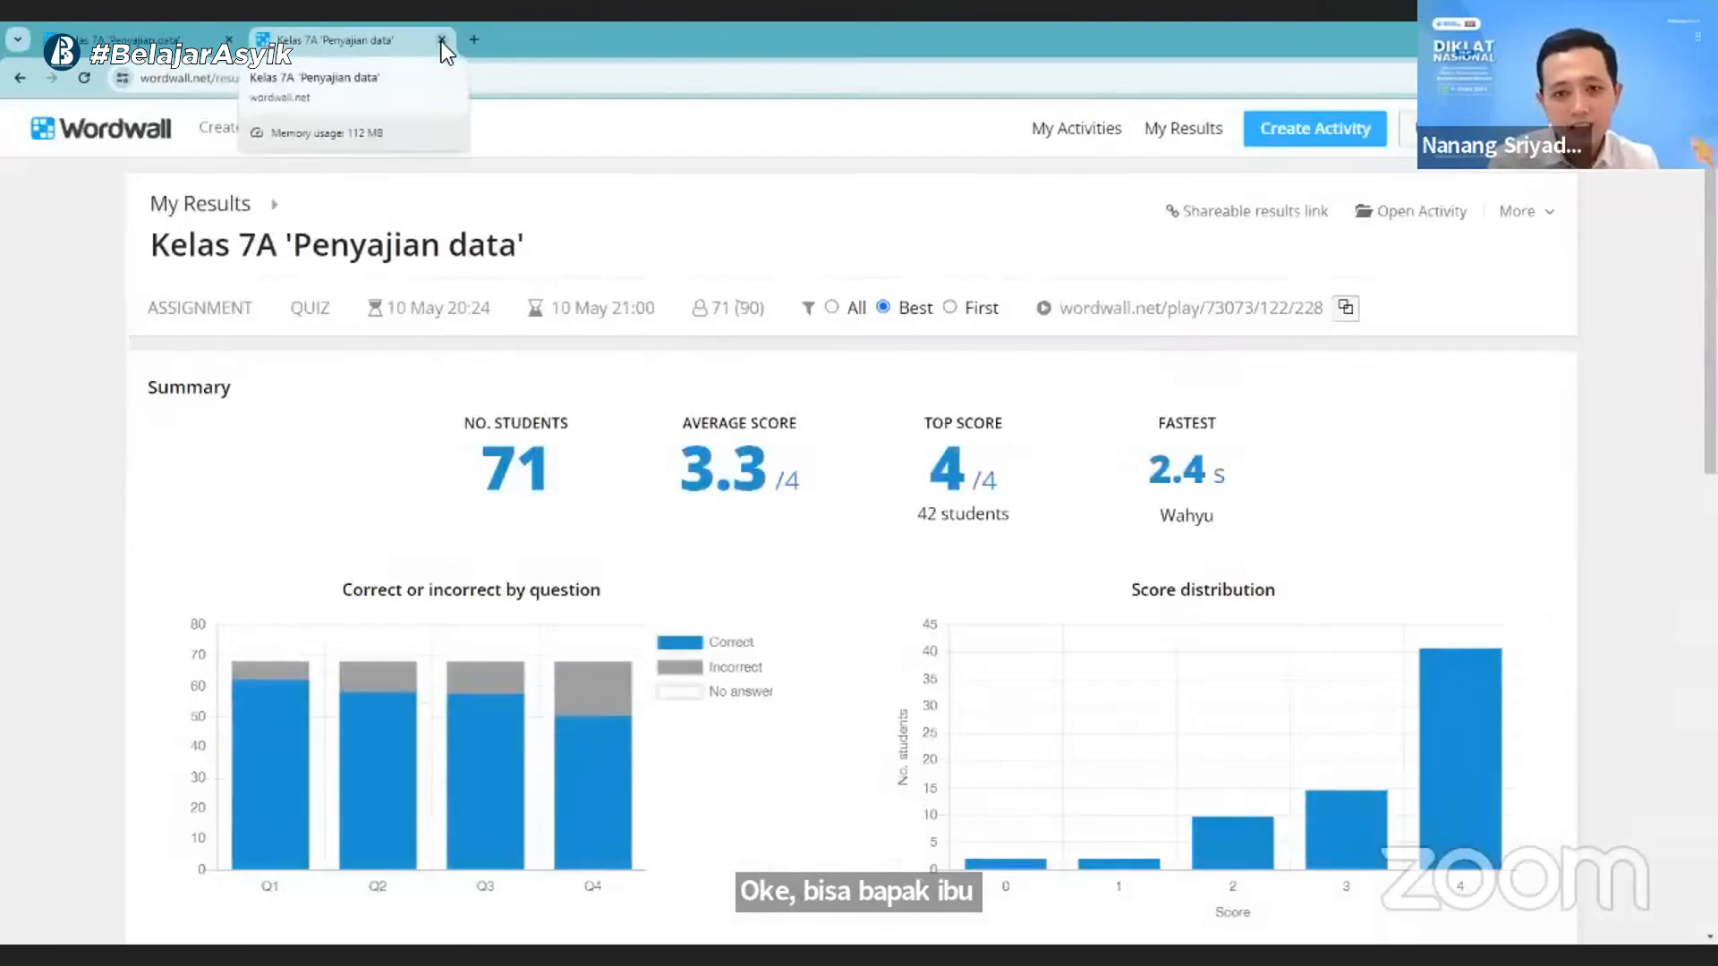
pyautogui.click(442, 42)
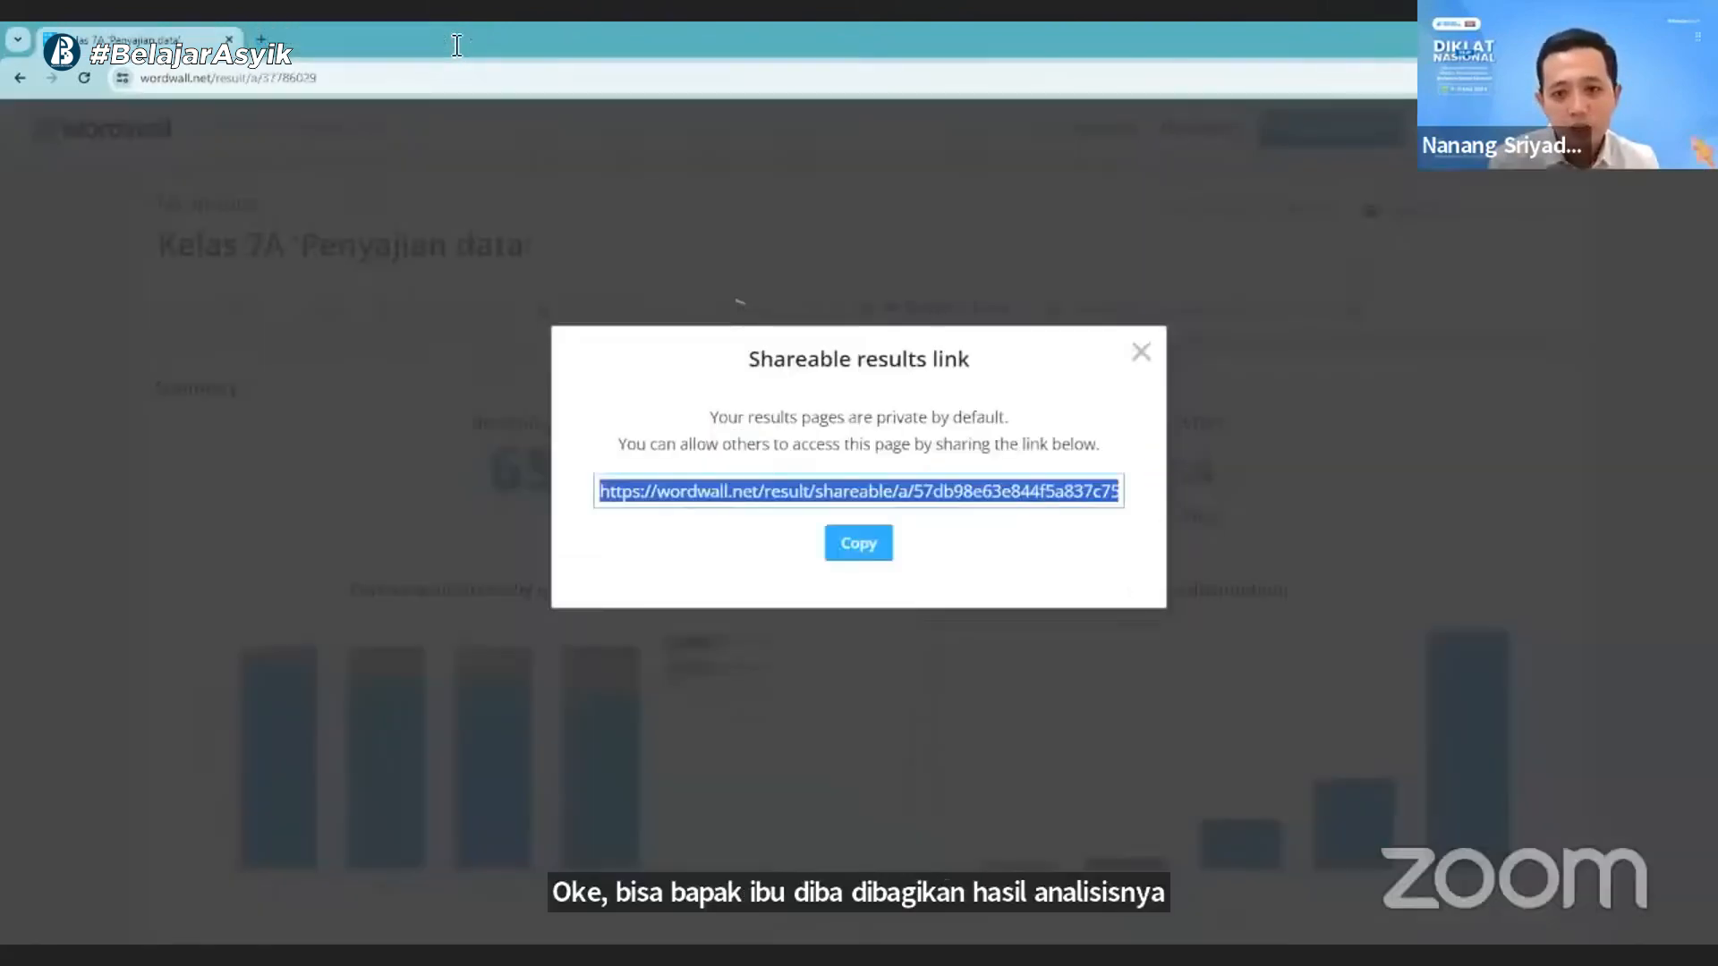
pyautogui.click(1534, 220)
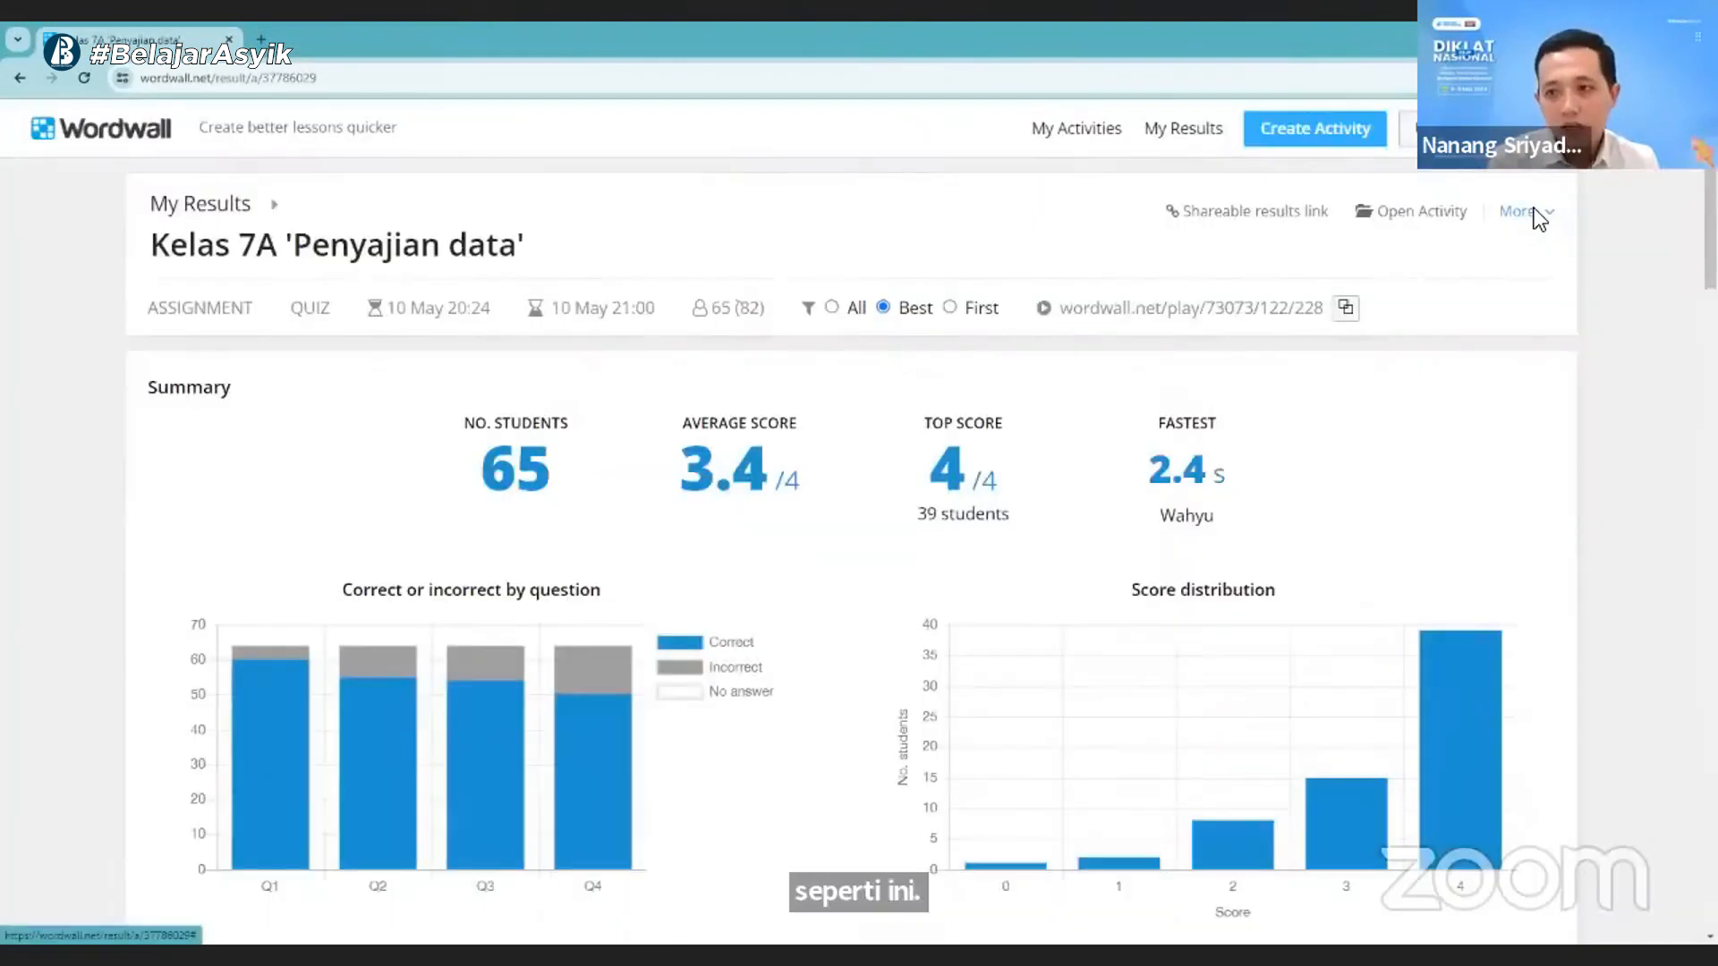
# - Export the Kelas 7A 'Penyajian data' results to a file and open the workbook in Excel
pyautogui.click(1531, 211)
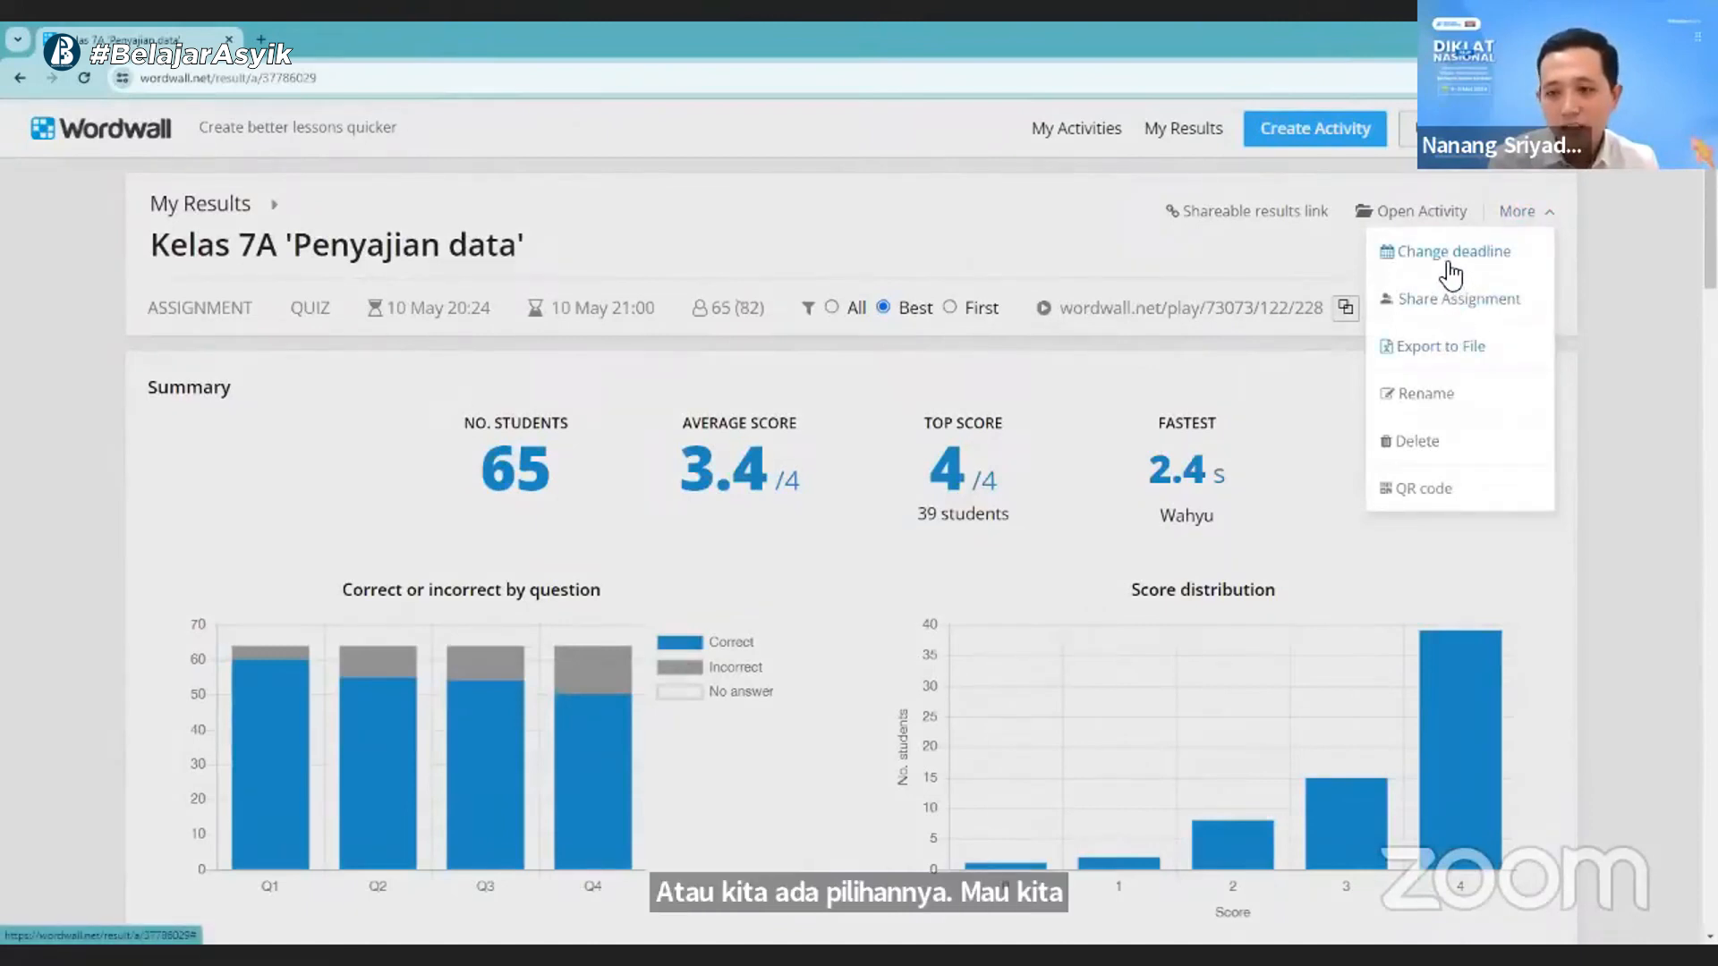
pyautogui.click(1451, 357)
pyautogui.click(916, 497)
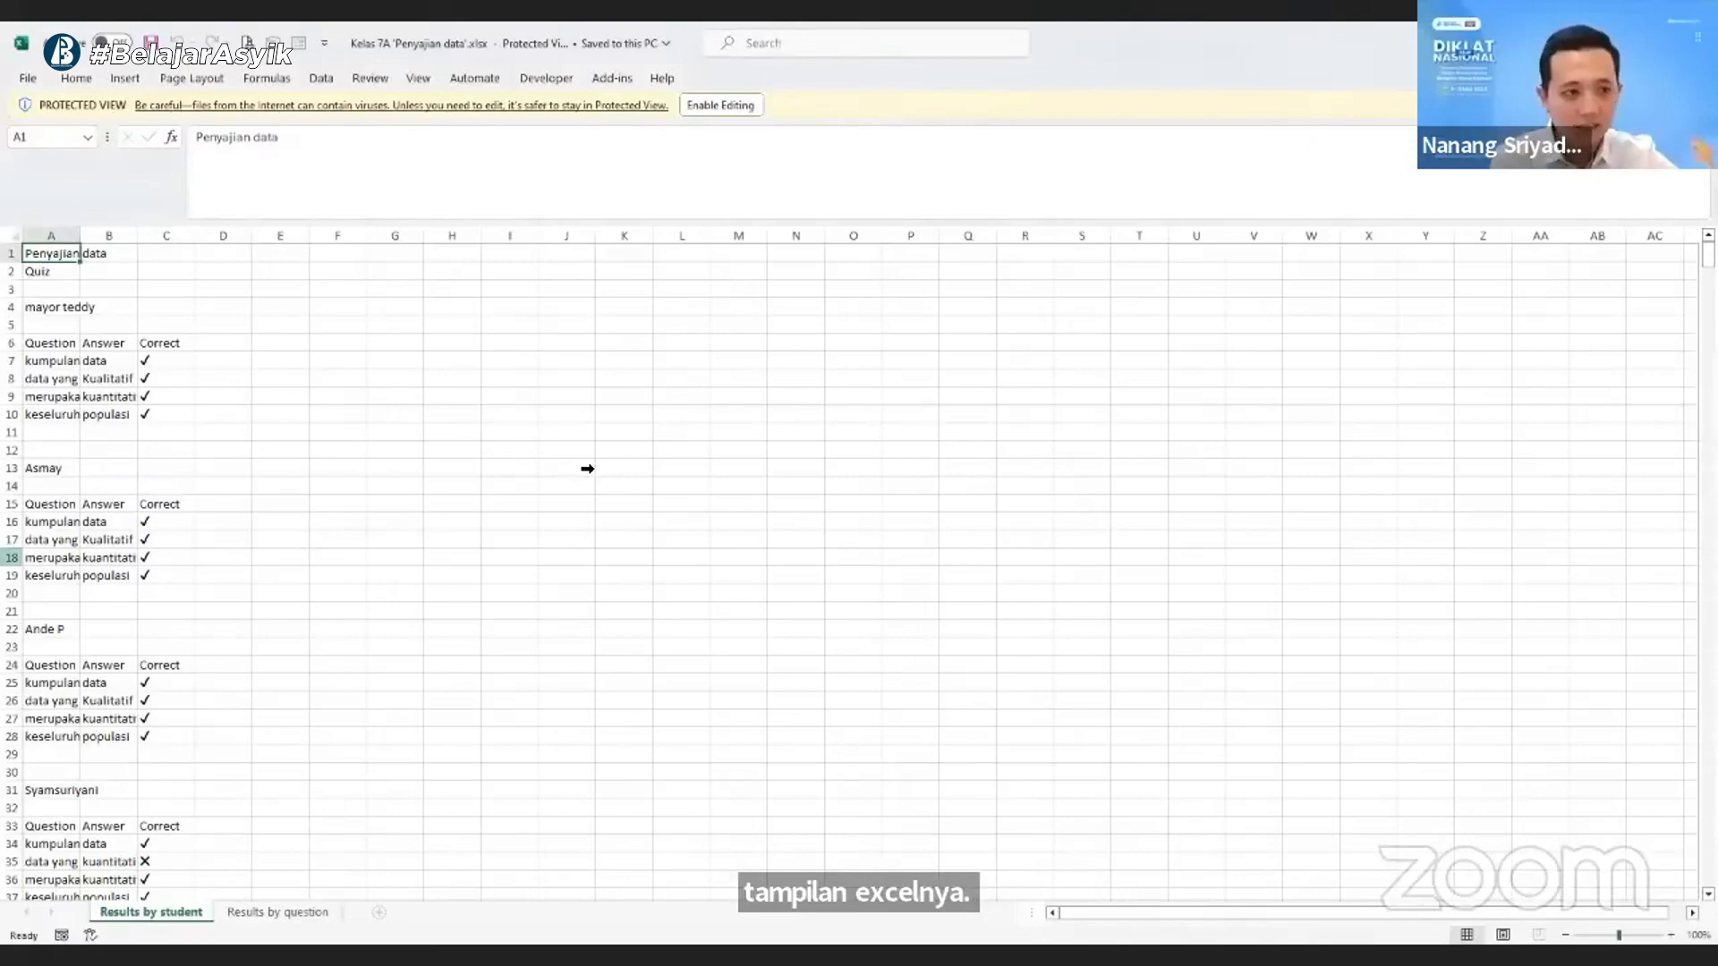
# - Enlarge the Results by student sheet to 140% and examine each student's answers
pyautogui.scroll(-3, 587, 469)
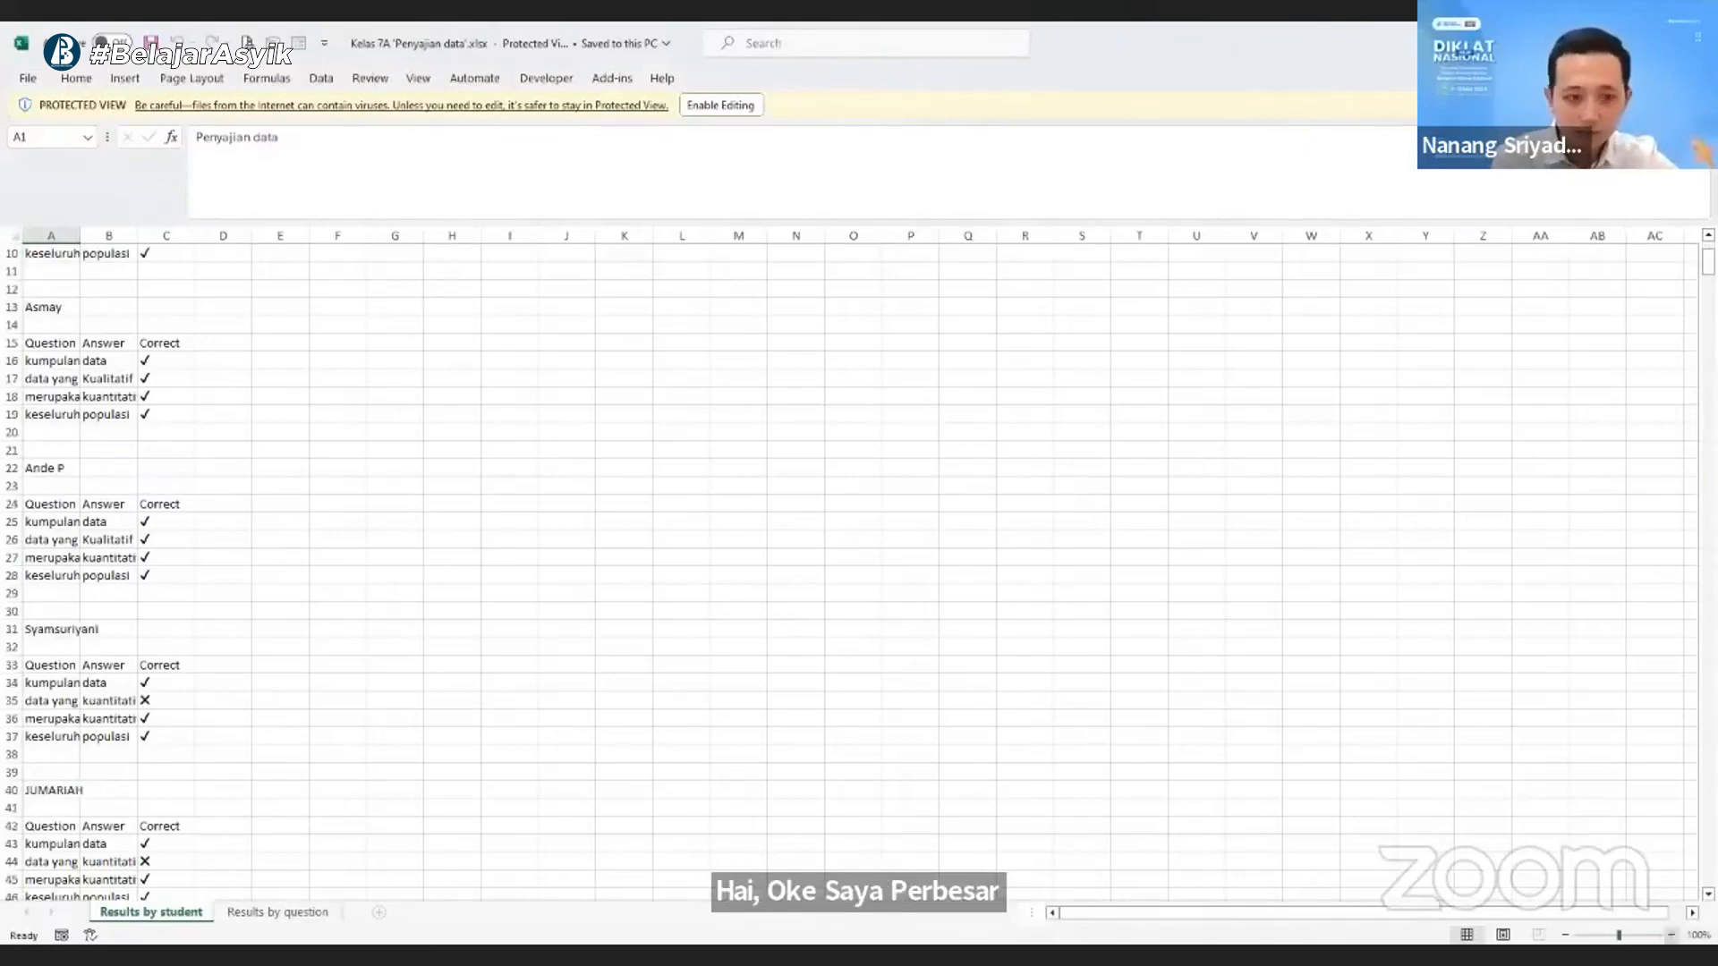
pyautogui.scroll(-1, 395, 758)
pyautogui.scroll(4, 226, 364)
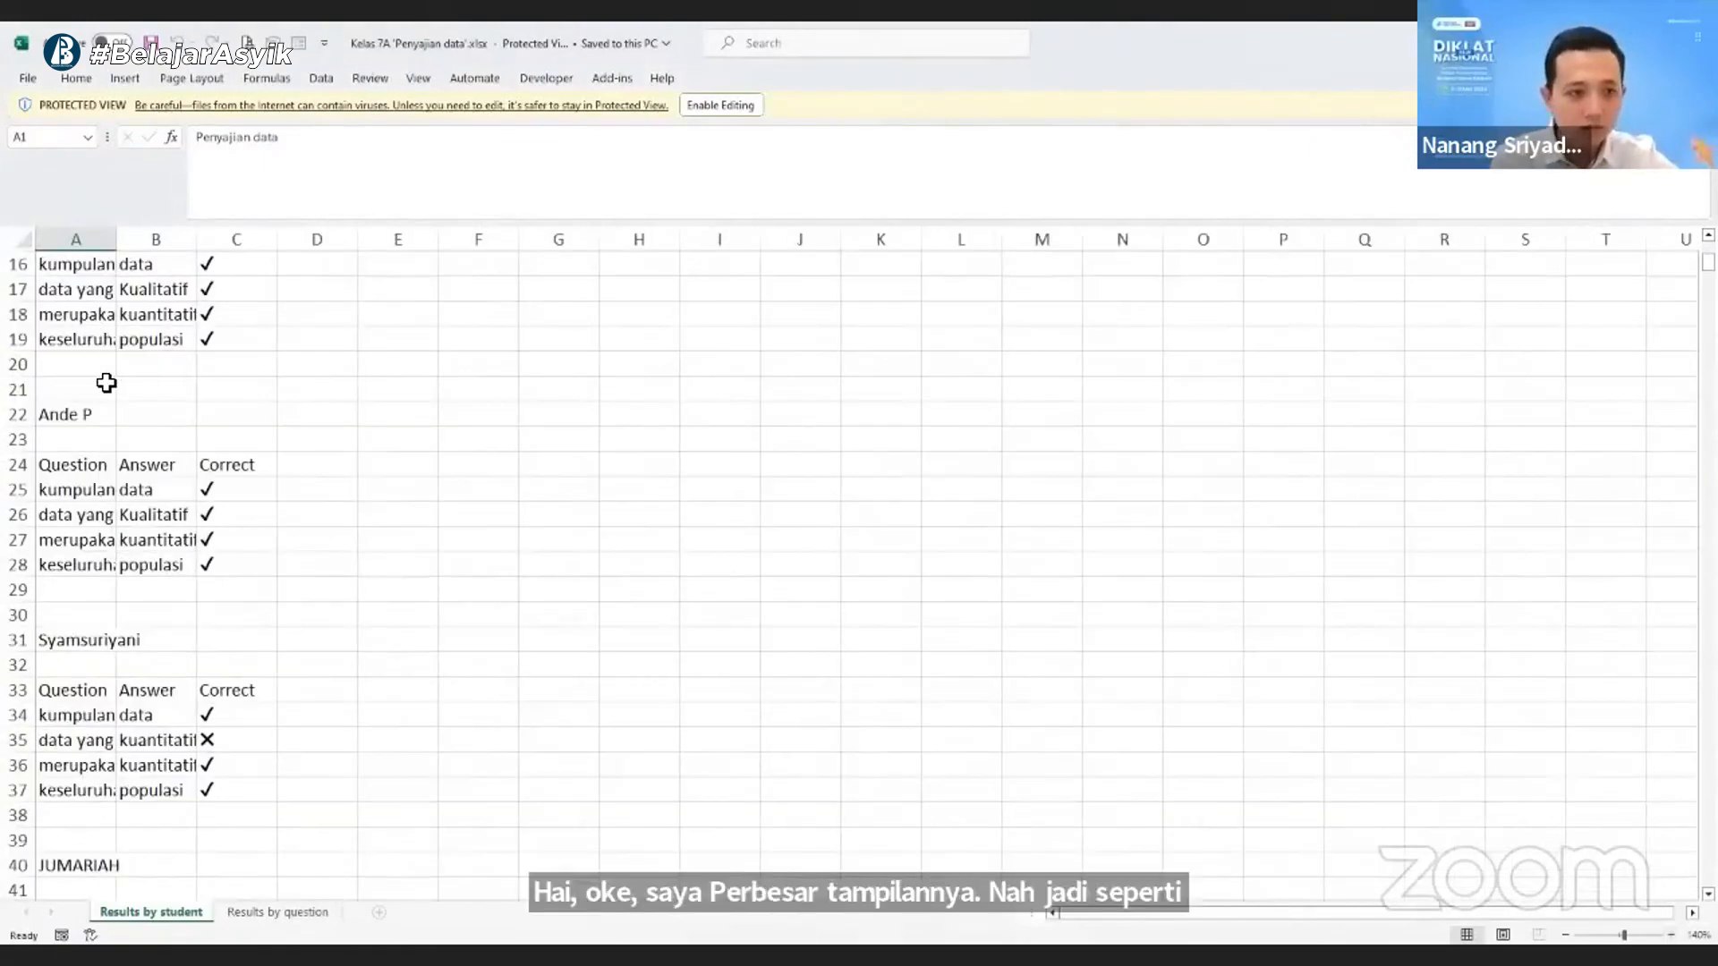
pyautogui.scroll(-2, 107, 383)
pyautogui.scroll(-20, 136, 810)
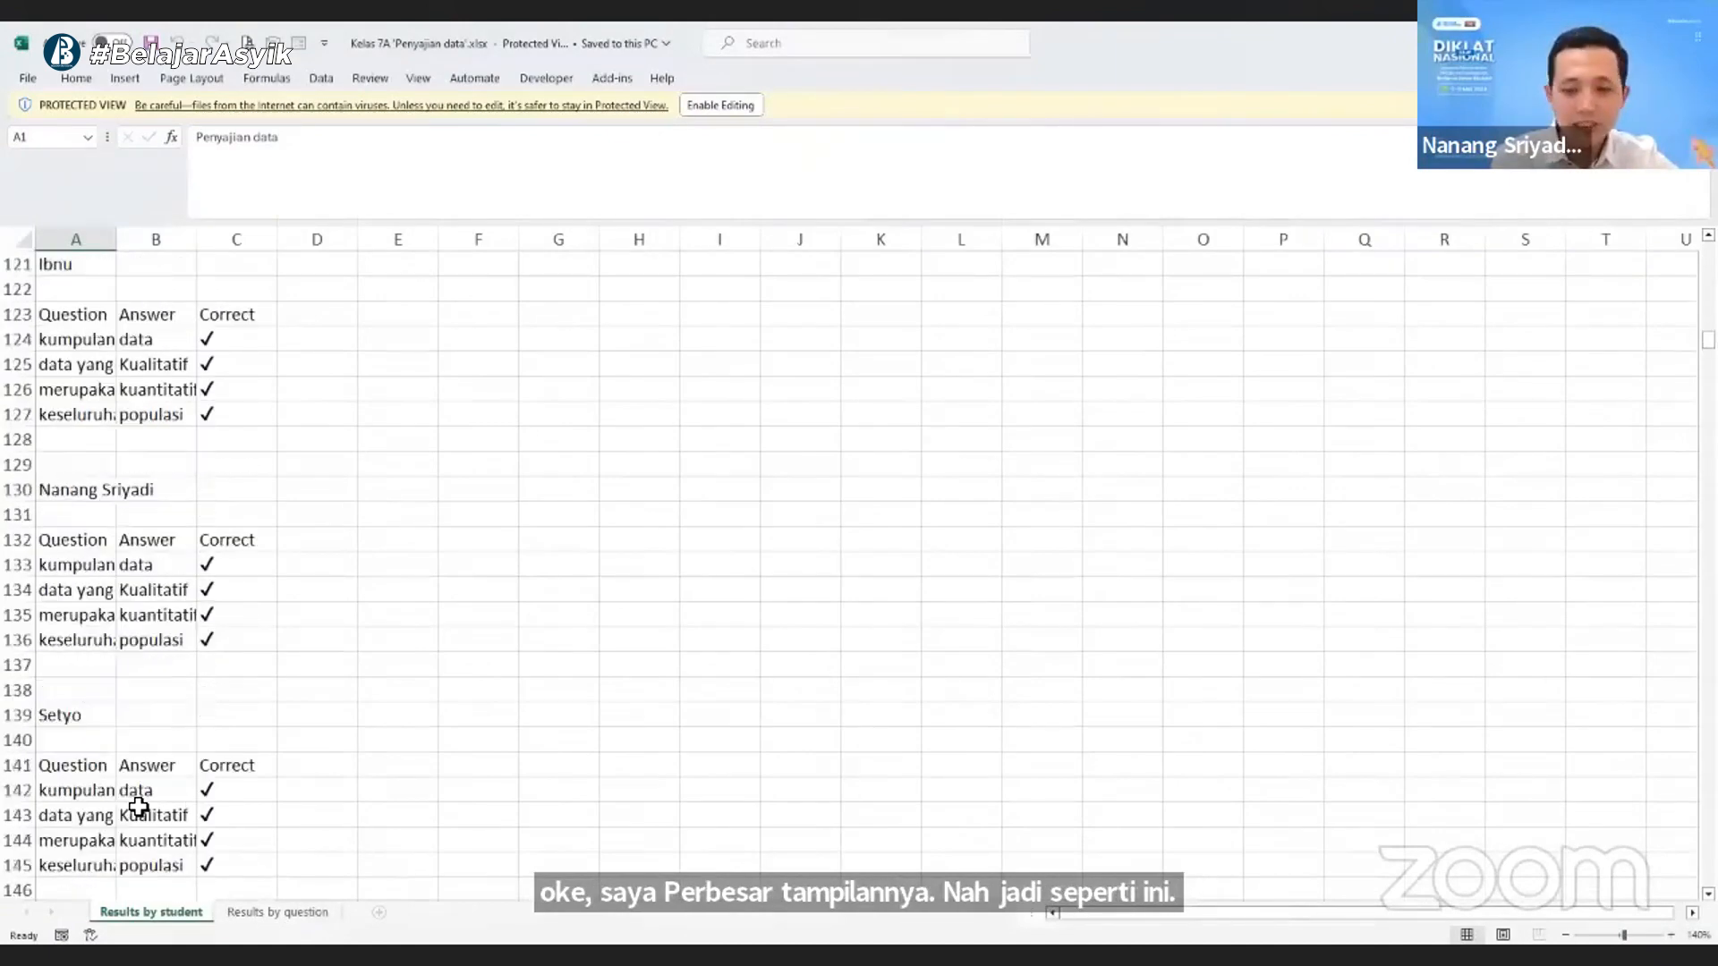
pyautogui.scroll(-20, 139, 807)
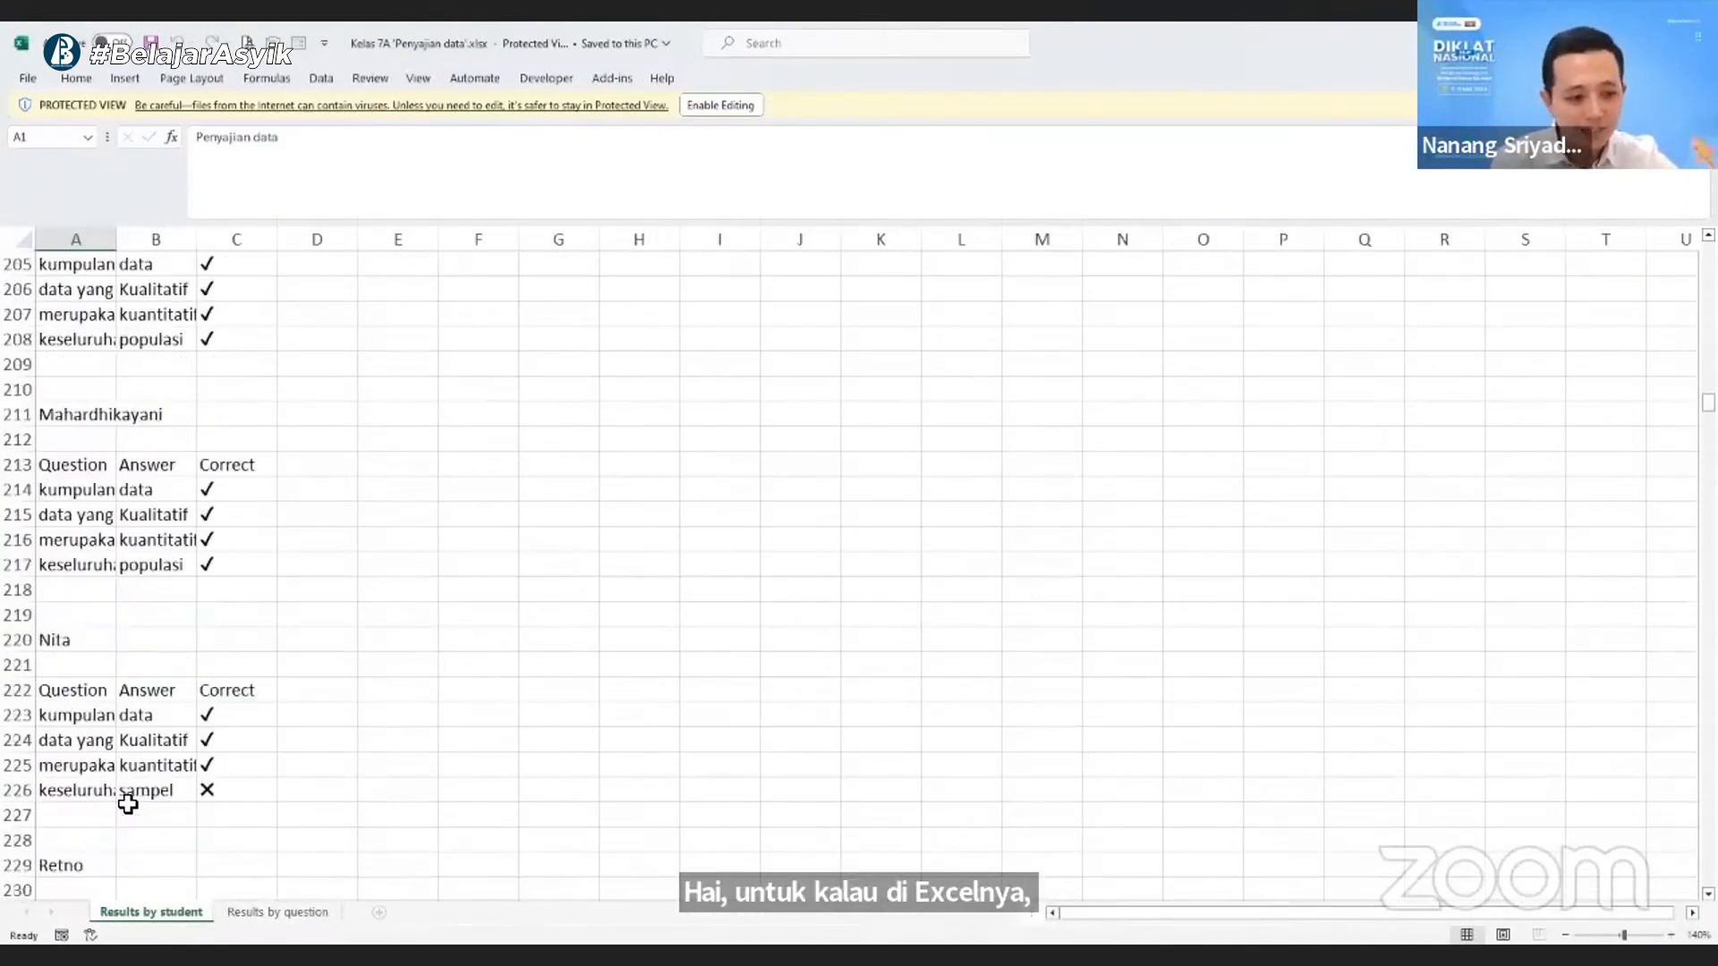
pyautogui.scroll(-20, 128, 804)
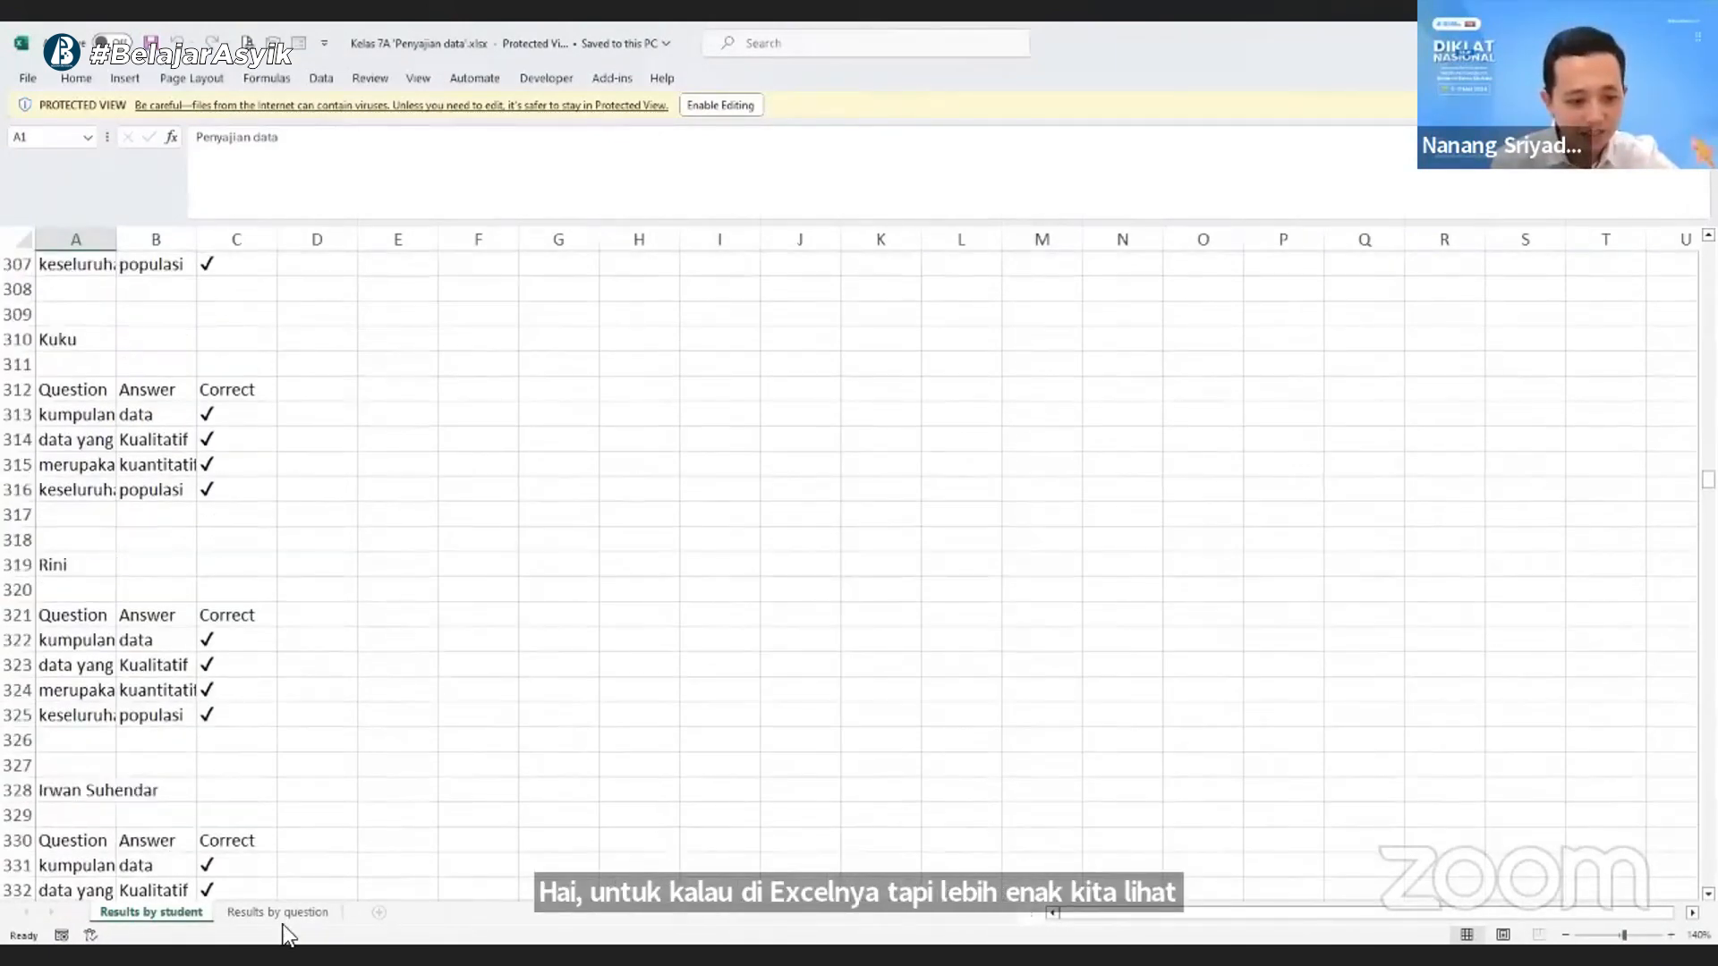
pyautogui.scroll(-6, 287, 935)
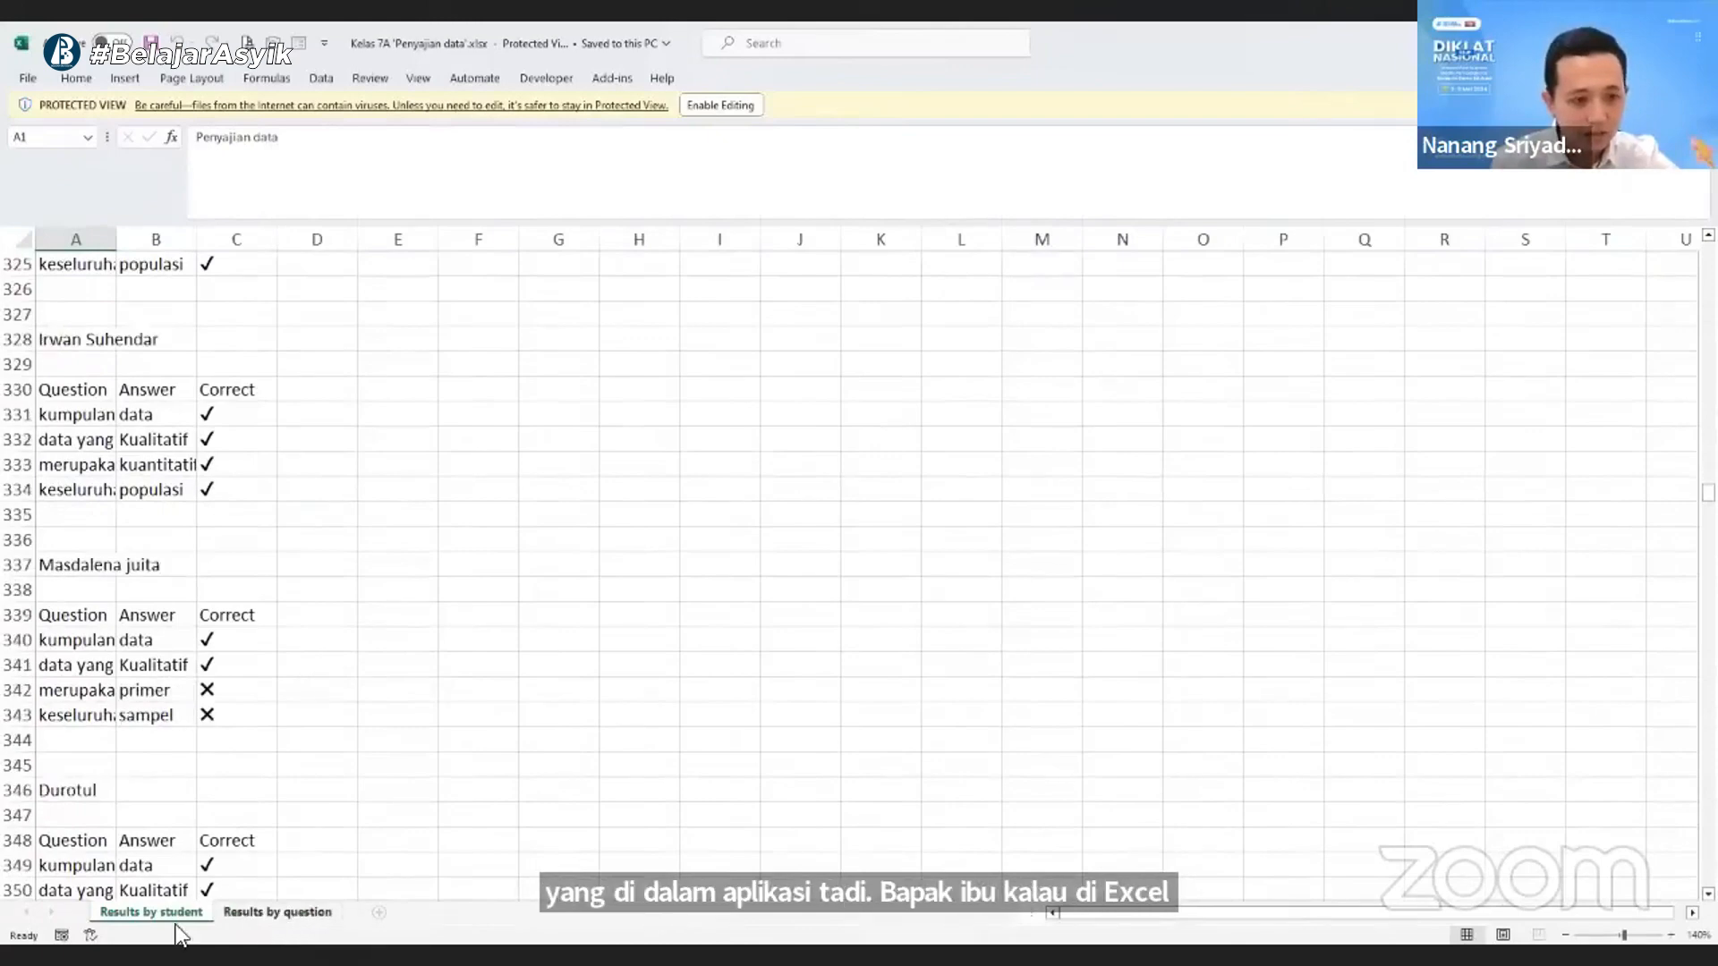
# - Examine the students' answers grouped by question in the Results by question sheet
pyautogui.hotkey('ctrl', 'pagedown')
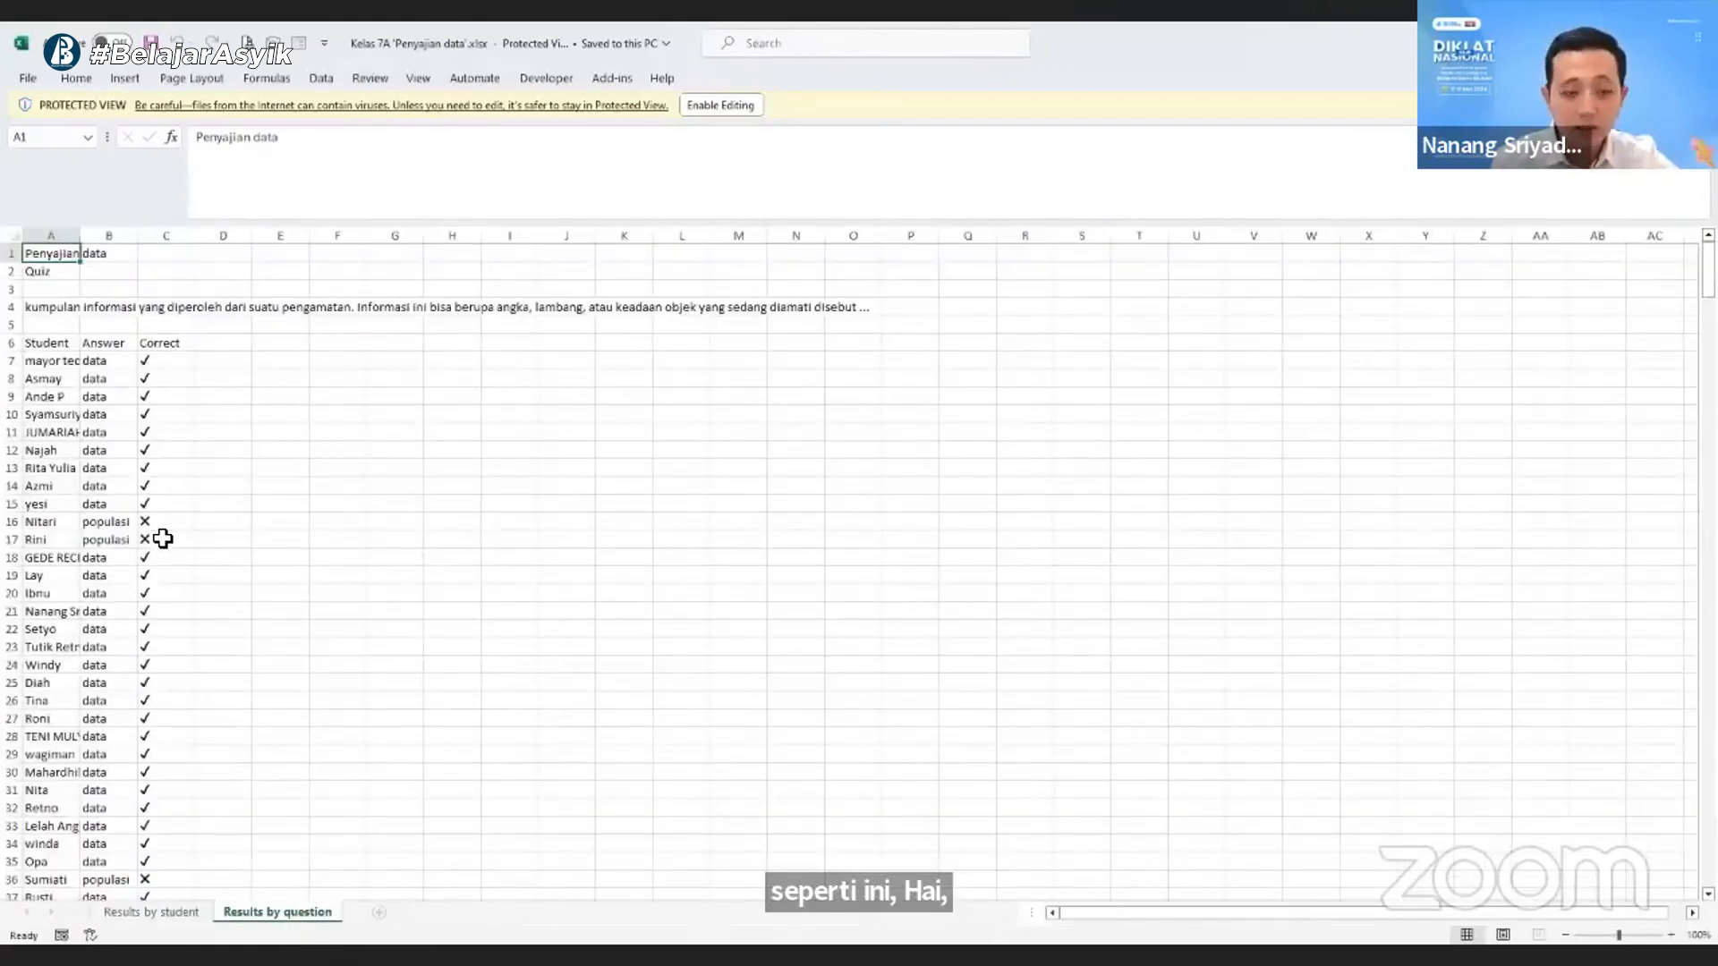
pyautogui.scroll(-20, 162, 539)
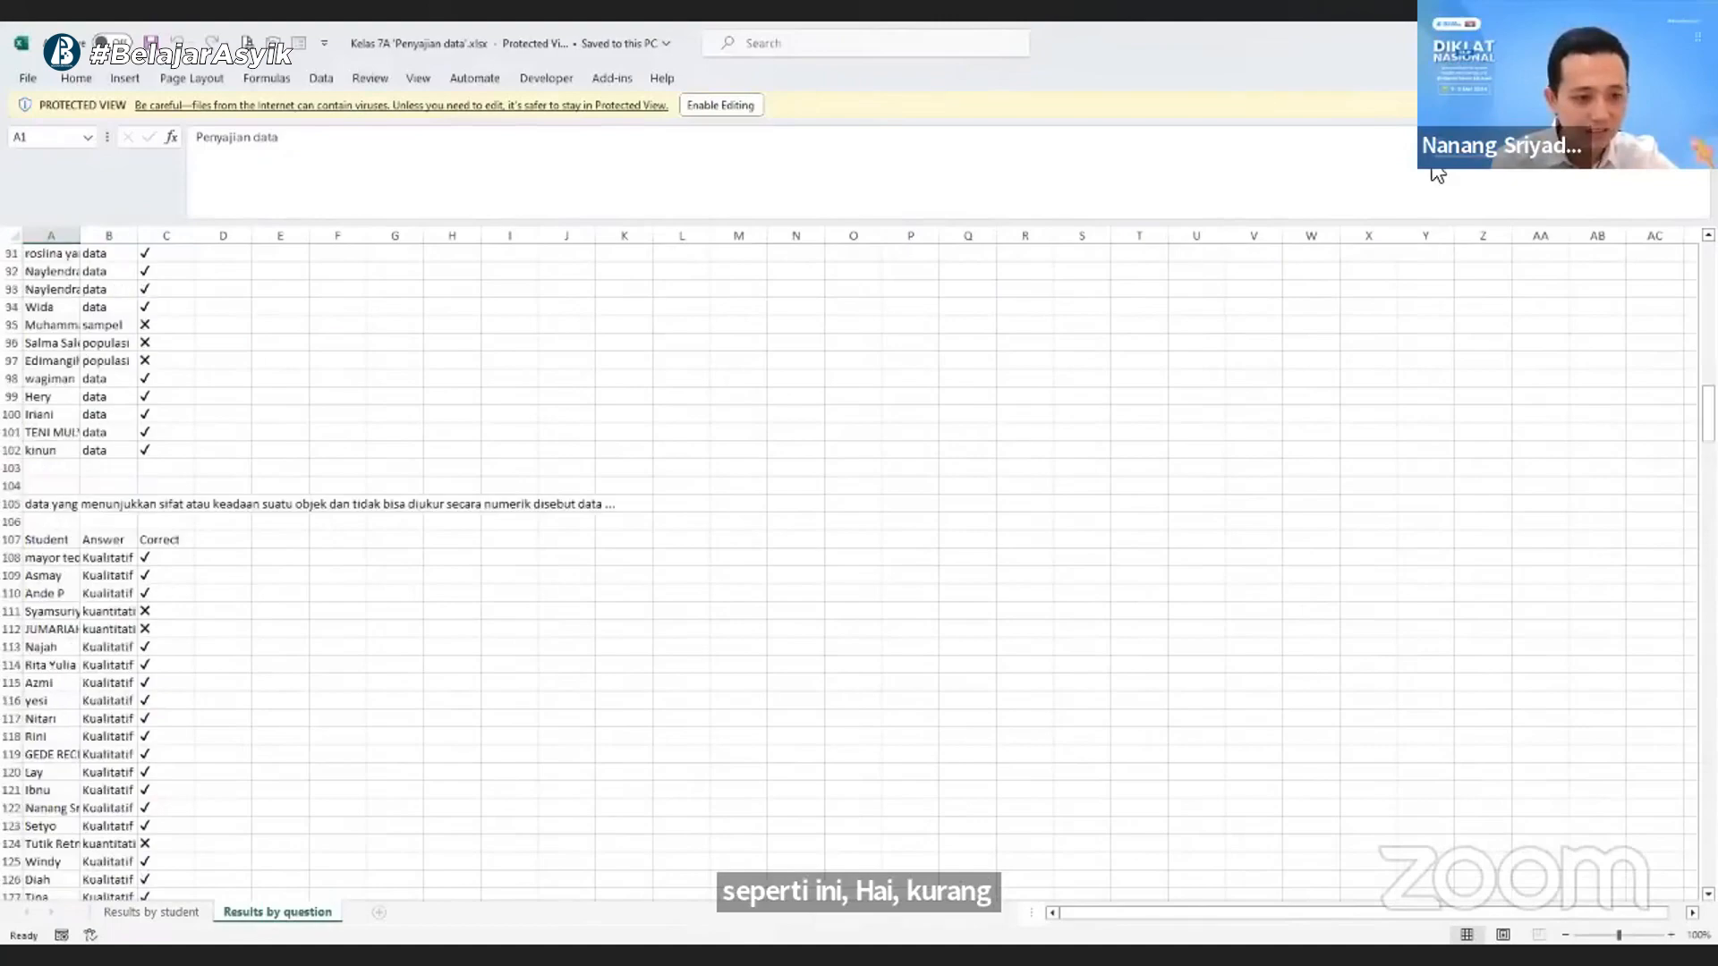
pyautogui.scroll(-4, 904, 180)
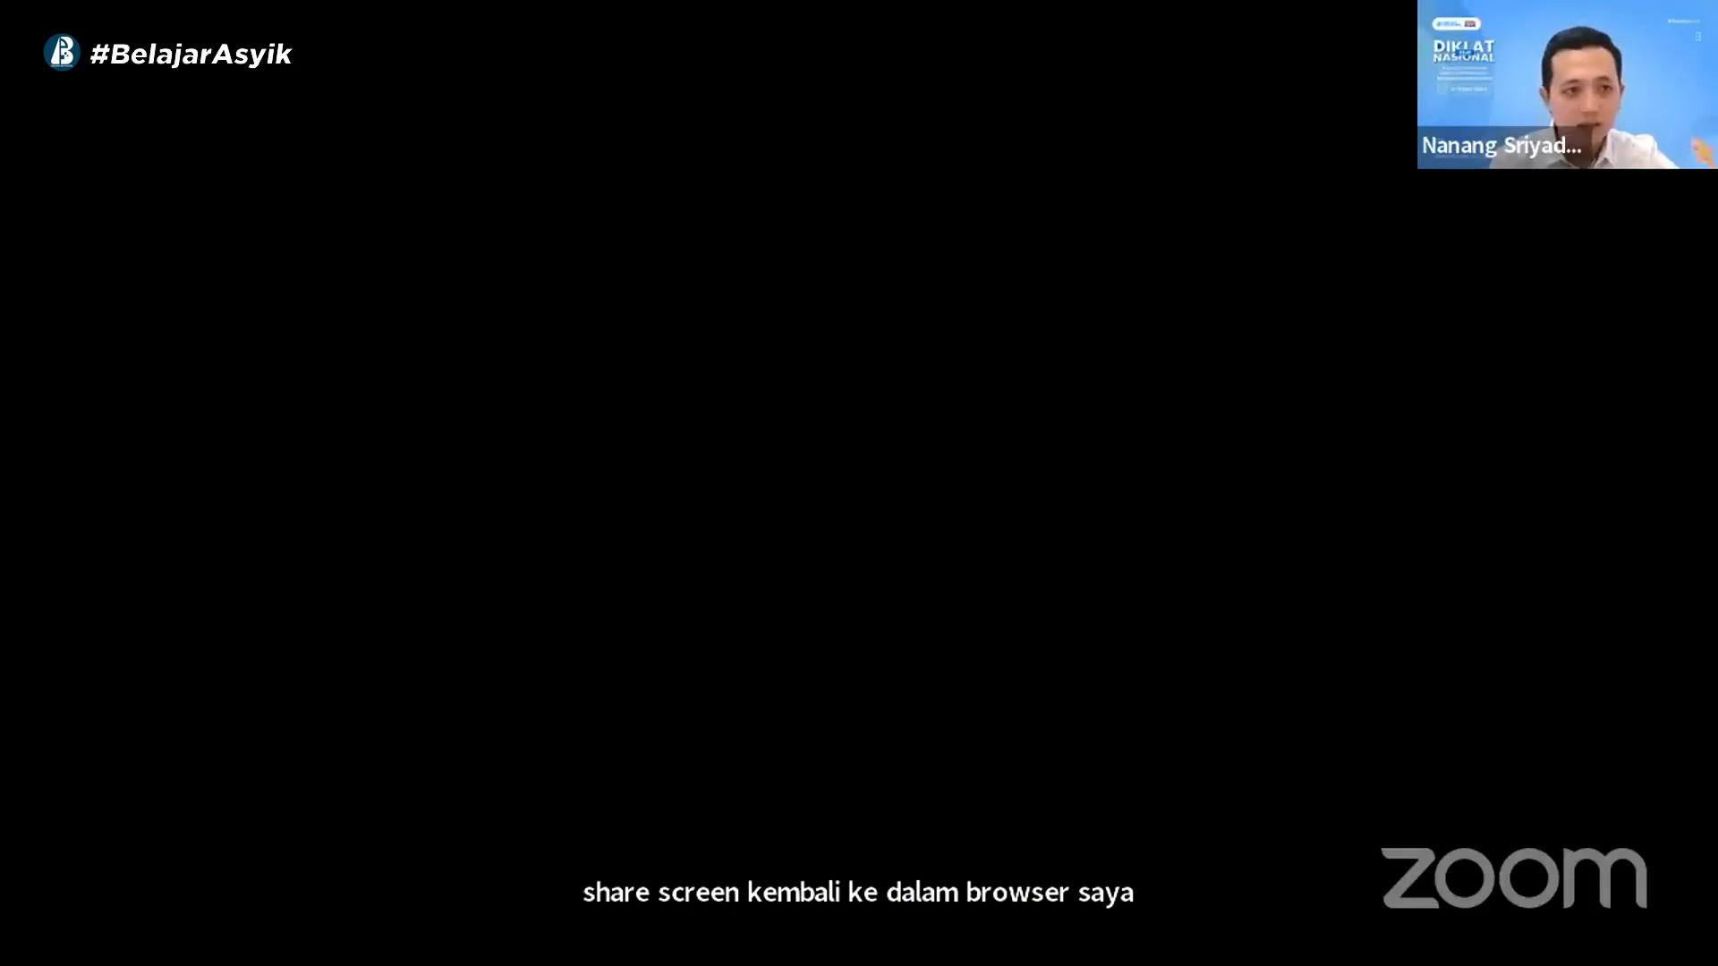
# - Switch back to Wordwall in the browser, refresh the Kelas 7A results and go to the My Activities page through the homepage
pyautogui.press('F5')
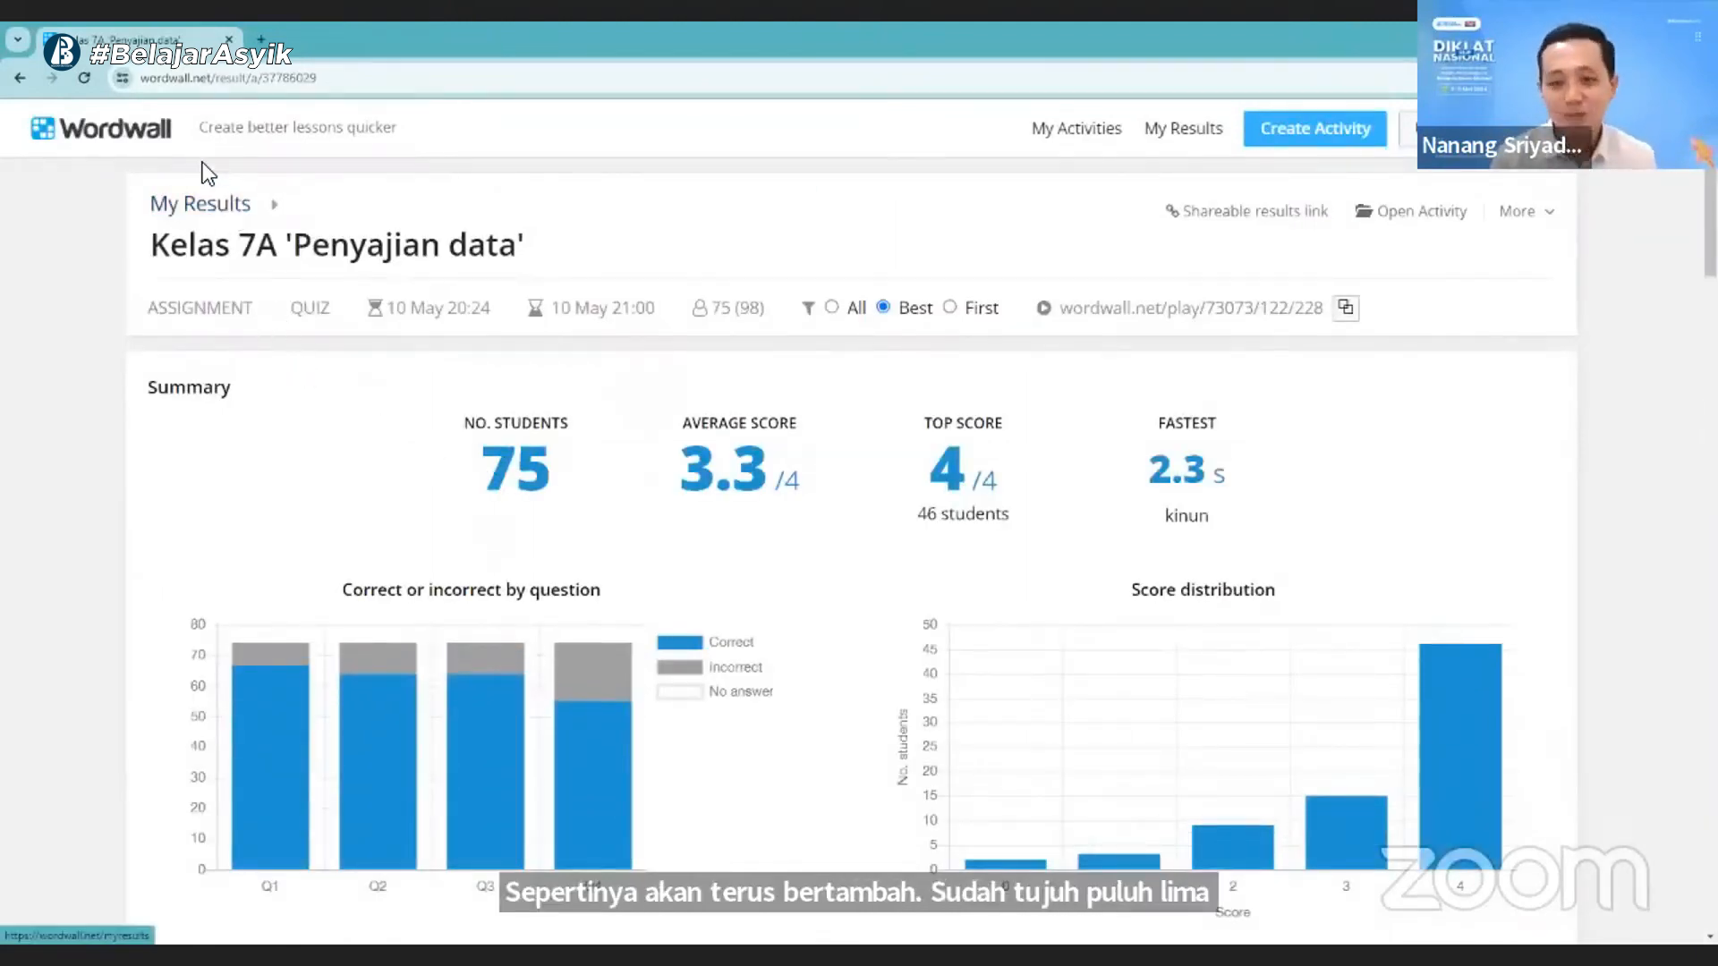
pyautogui.click(101, 133)
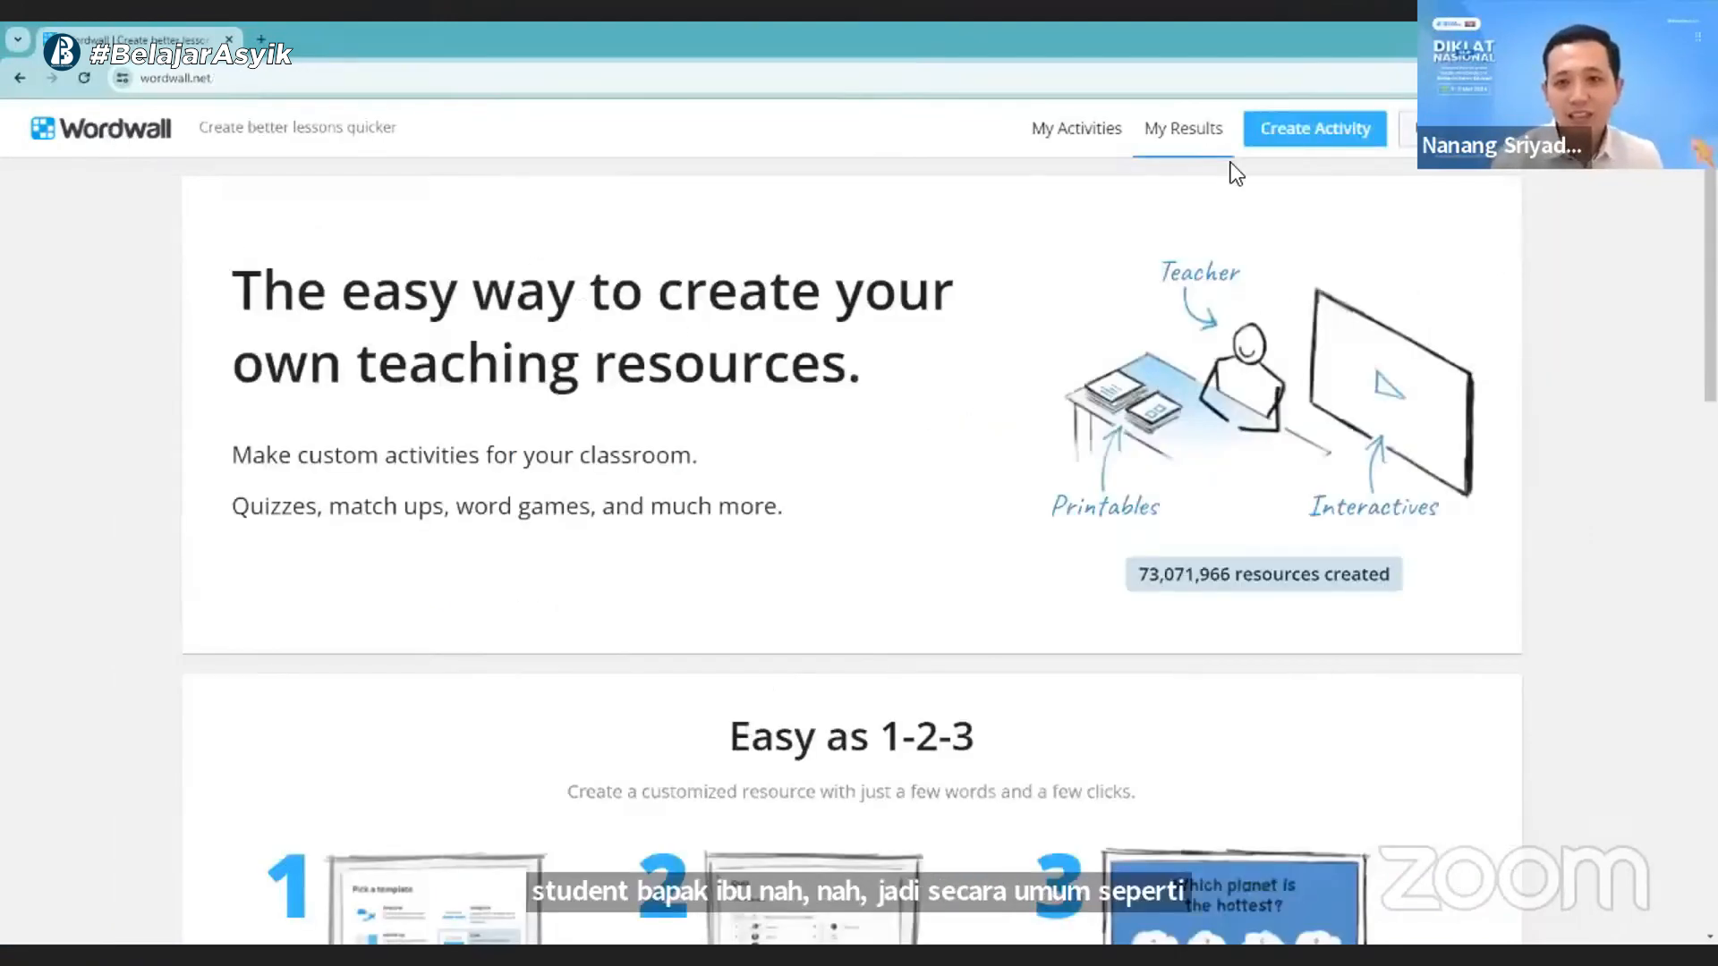
pyautogui.click(1076, 128)
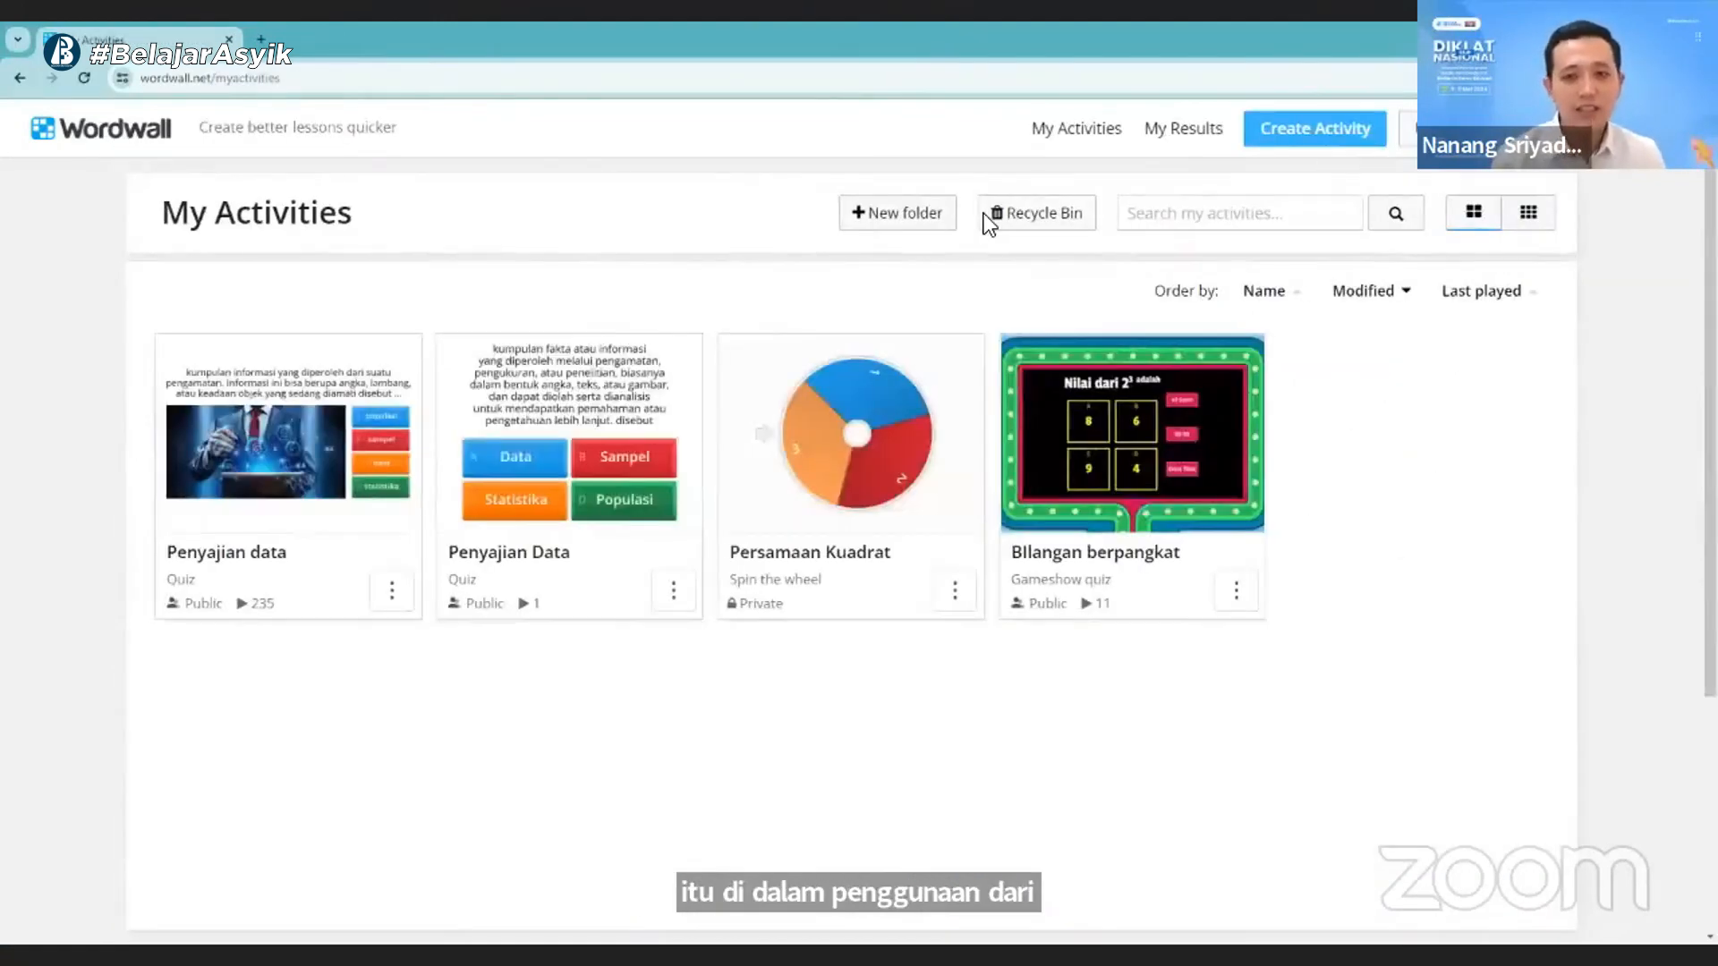